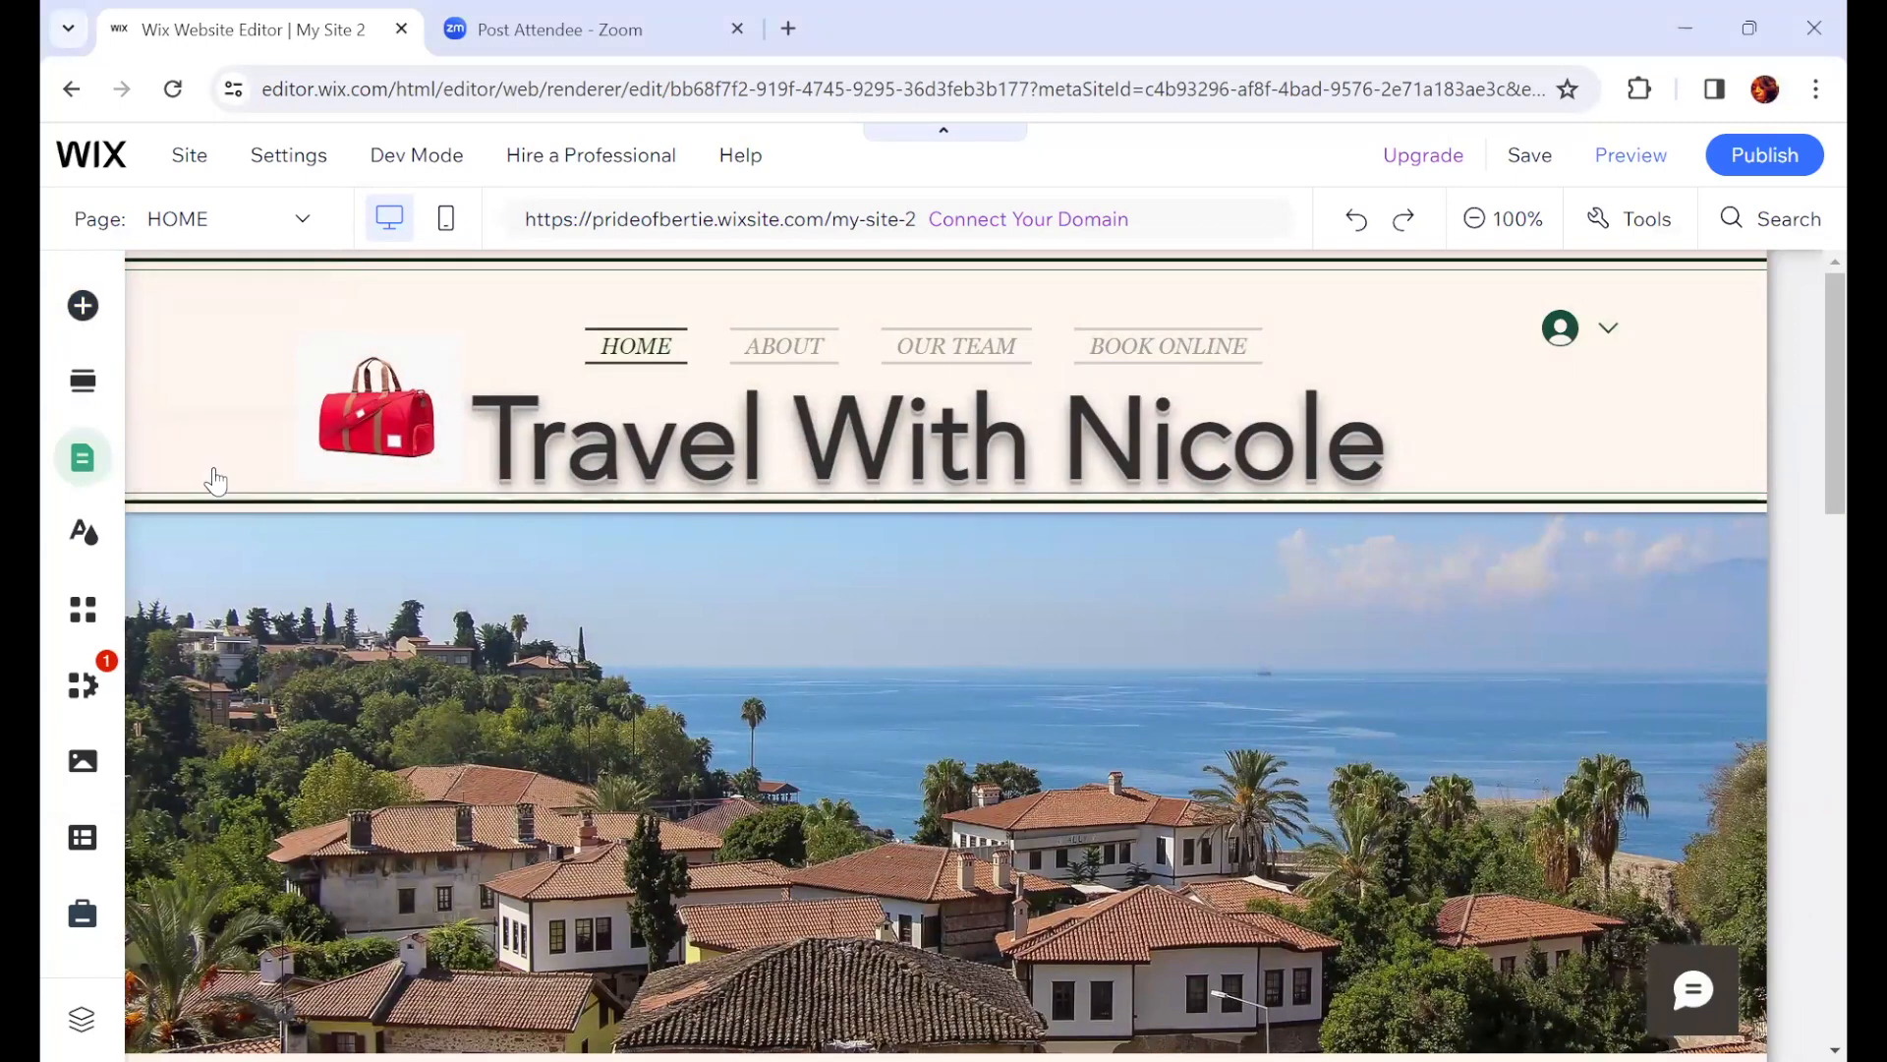
Step: Open the site pages list and switch to the ABOUT page
{"action": "left_click", "coordinate": [150, 462]}
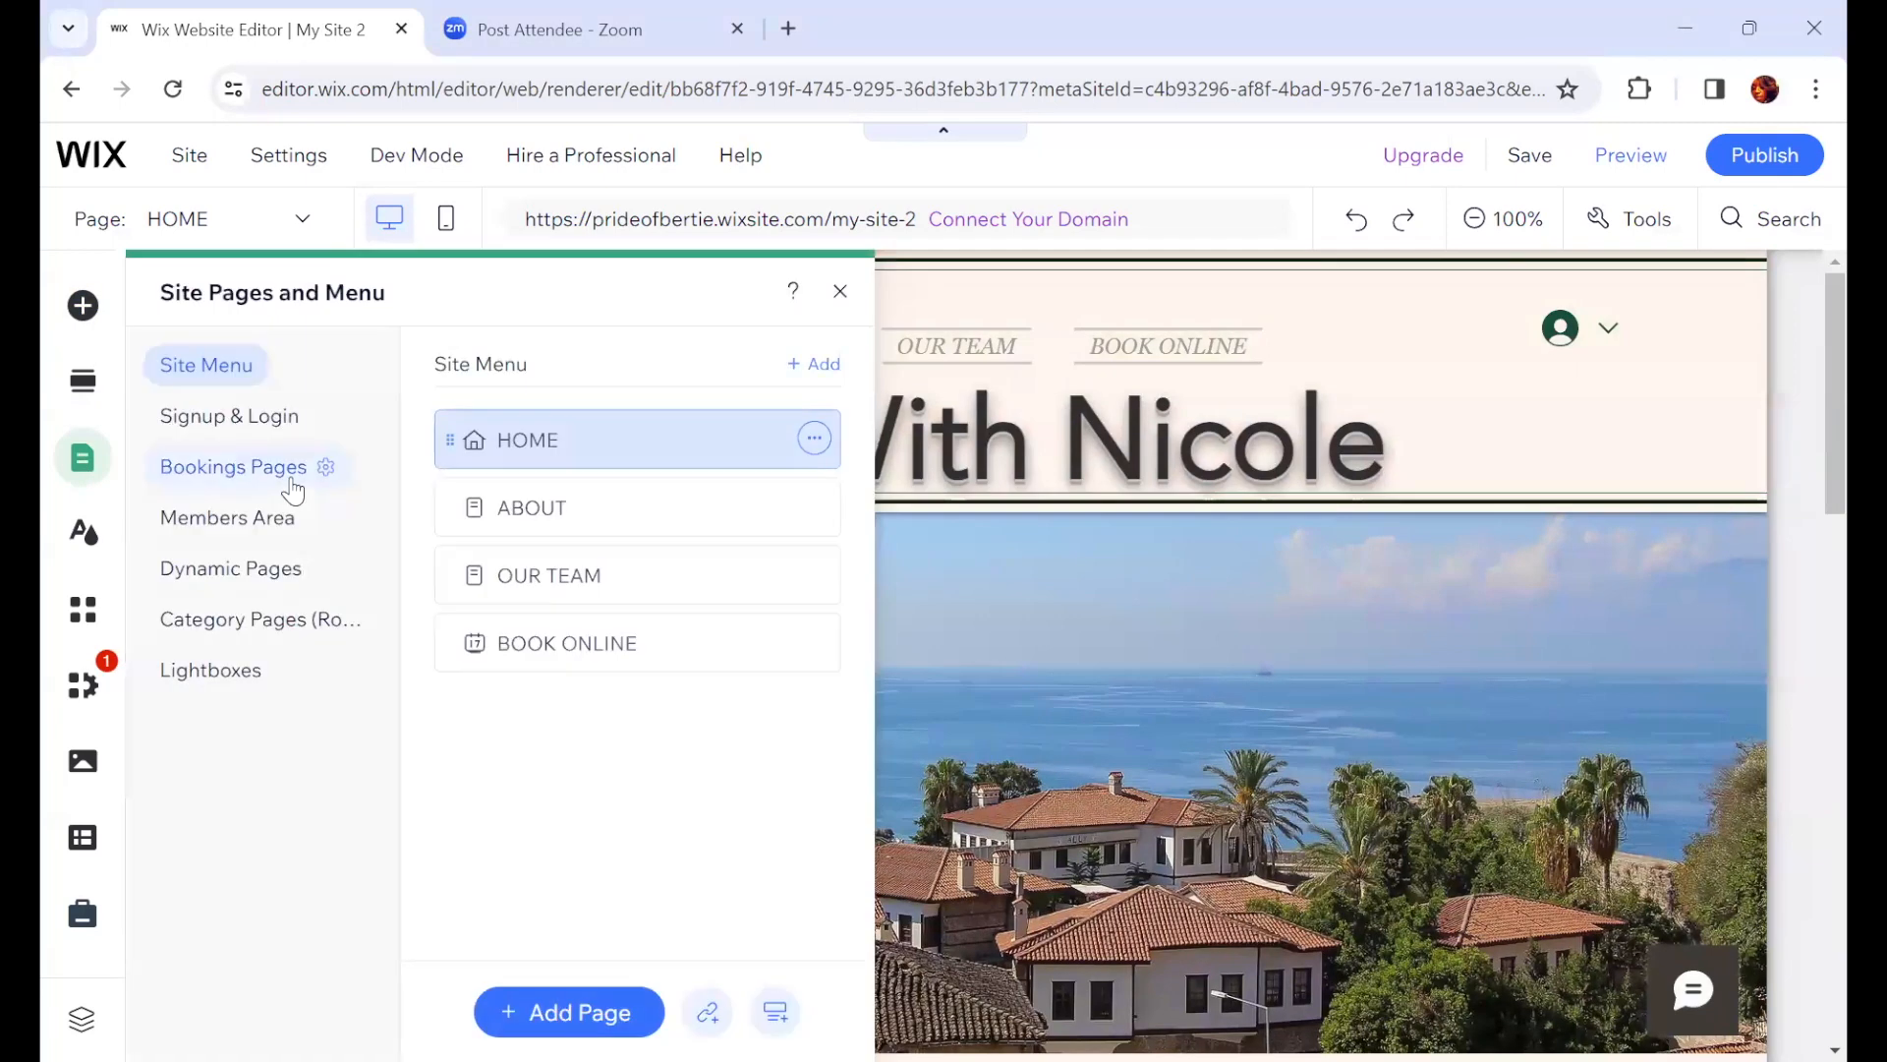
{"action": "left_click", "coordinate": [582, 506]}
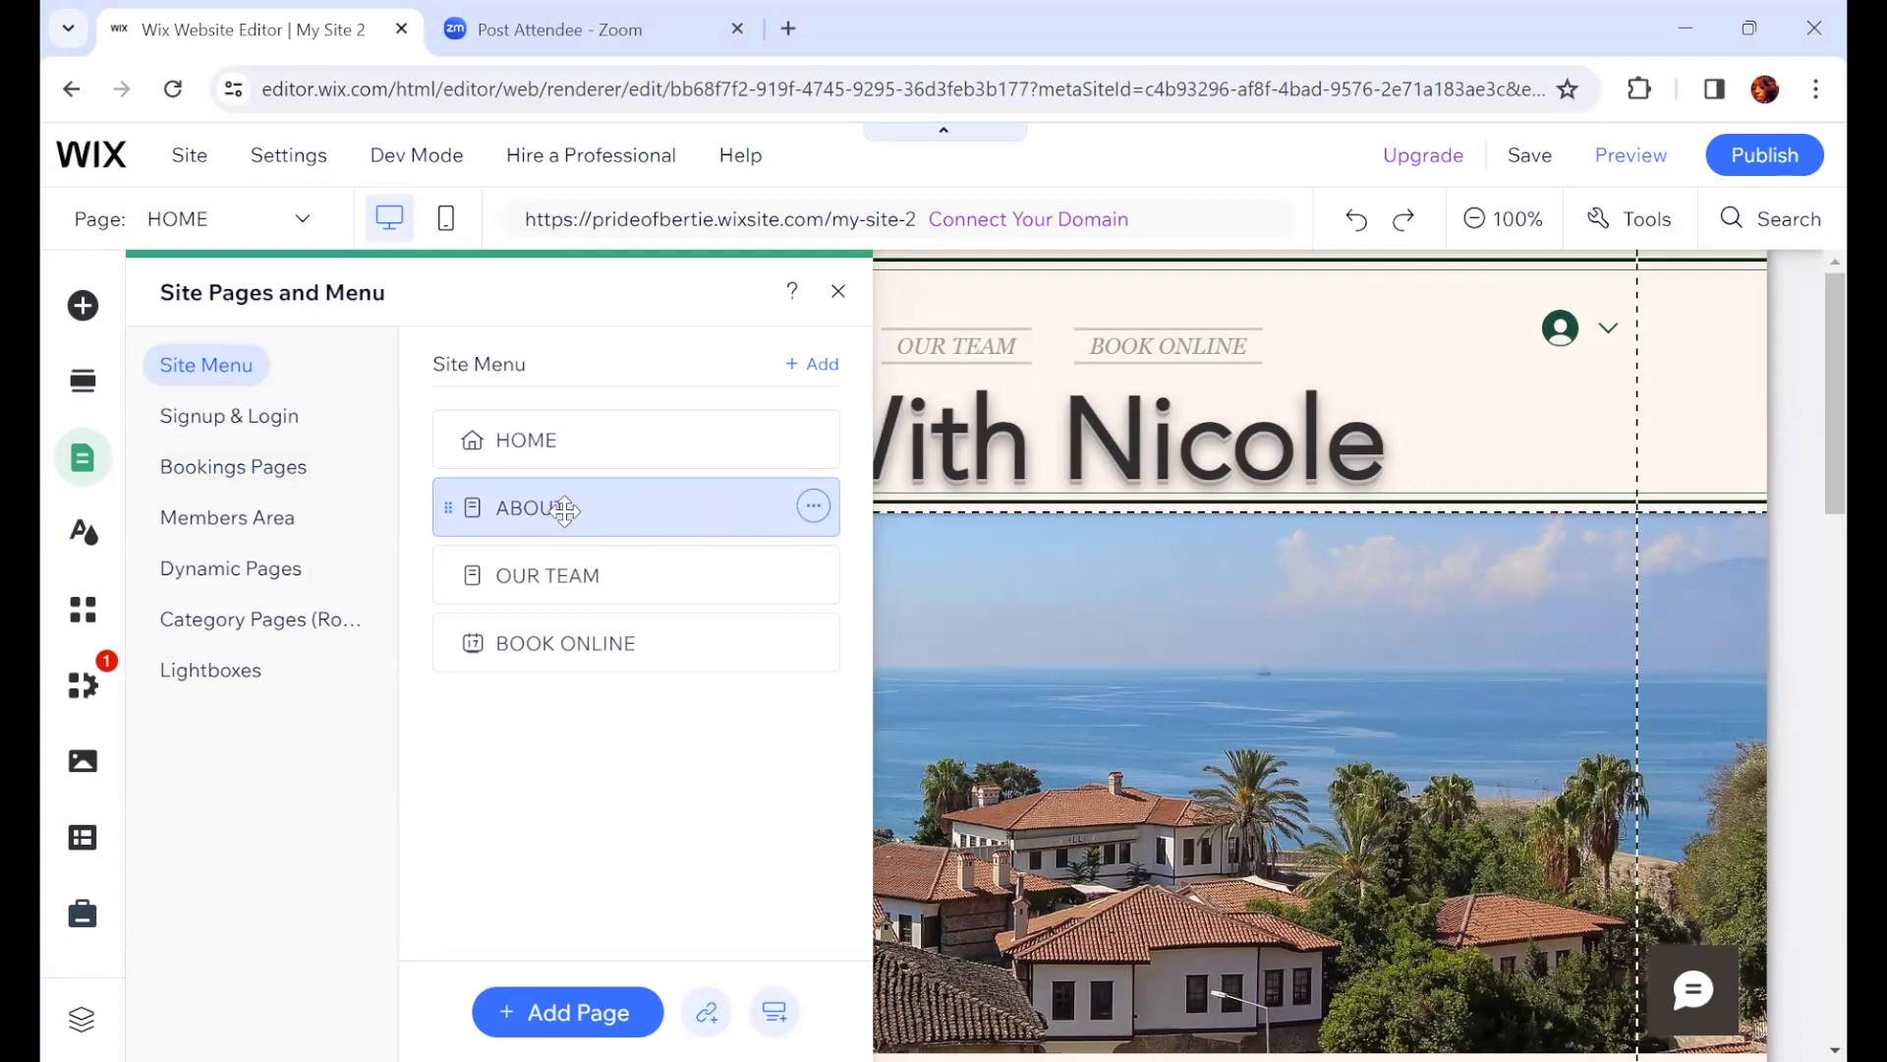
{"action": "left_click", "coordinate": [1105, 637]}
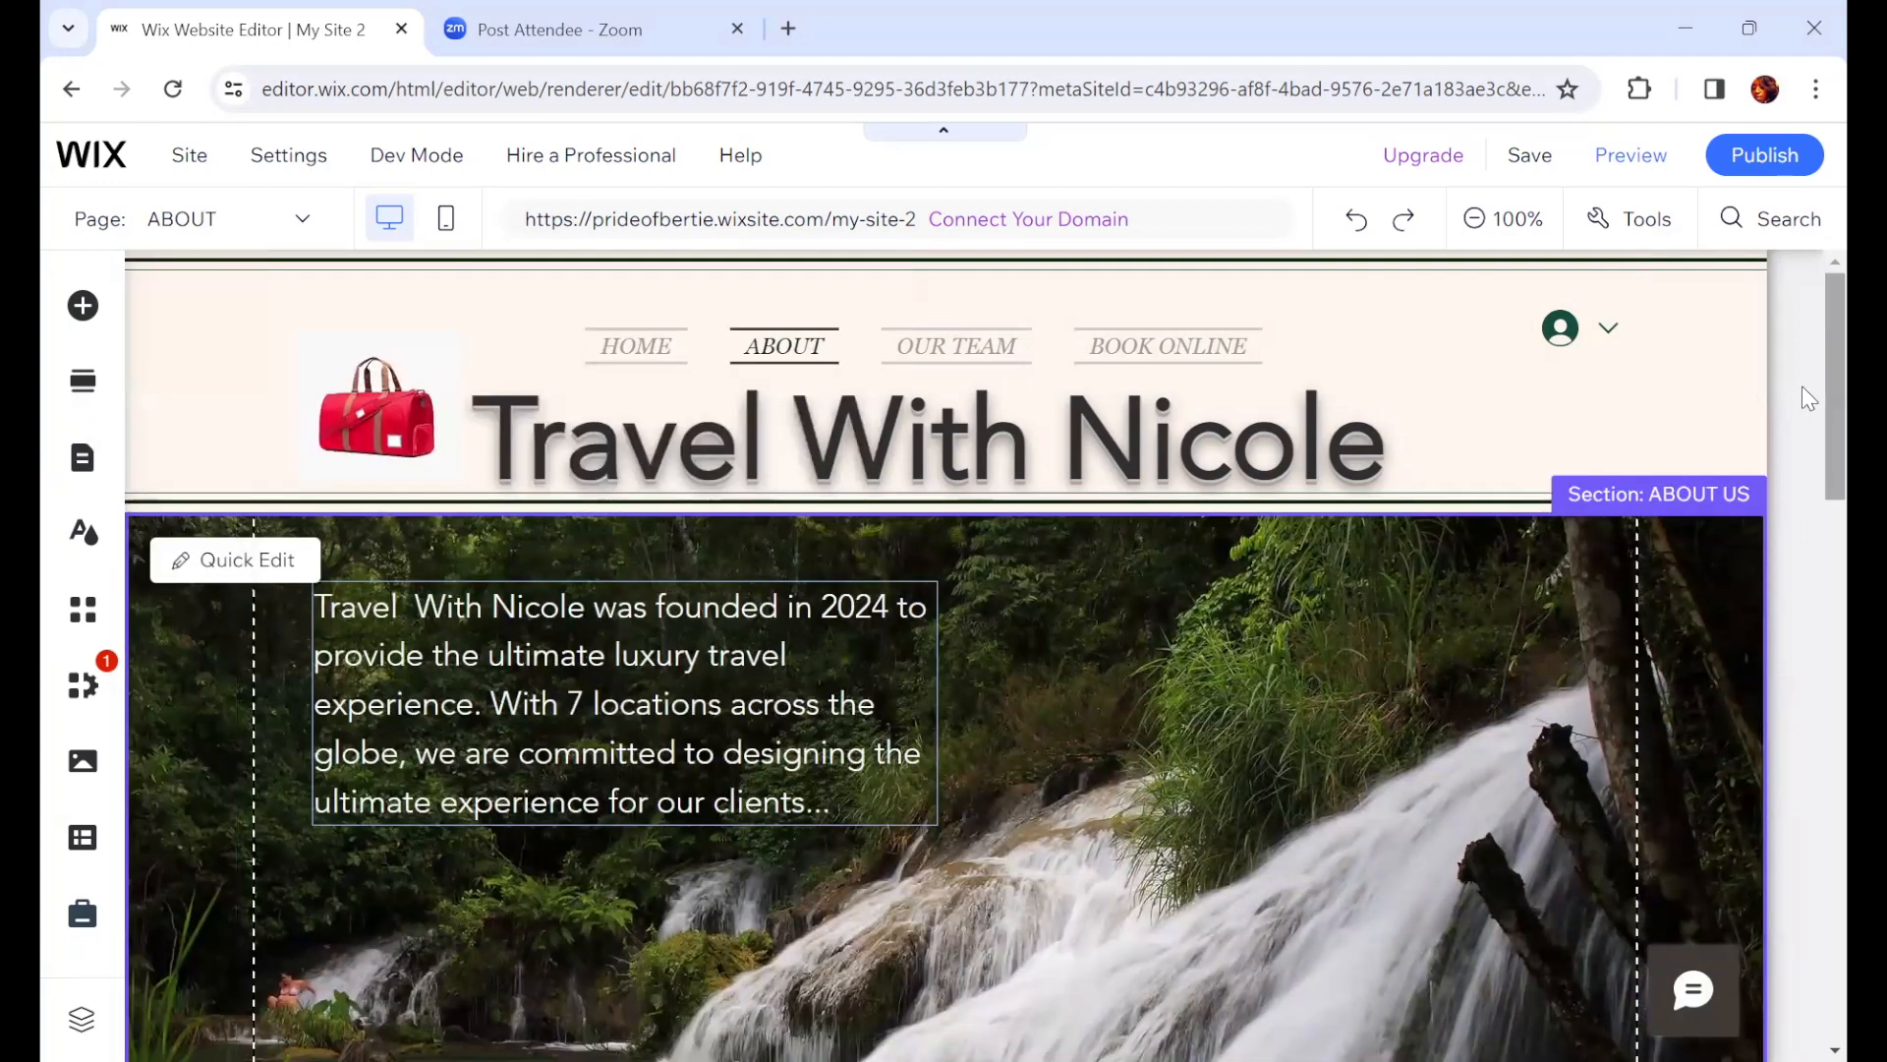
Step: Scroll through the ABOUT page to review its About Us and Client Photo Gallery sections
{"action": "scroll", "coordinate": [1807, 589], "scroll_direction": "down", "scroll_amount": 1}
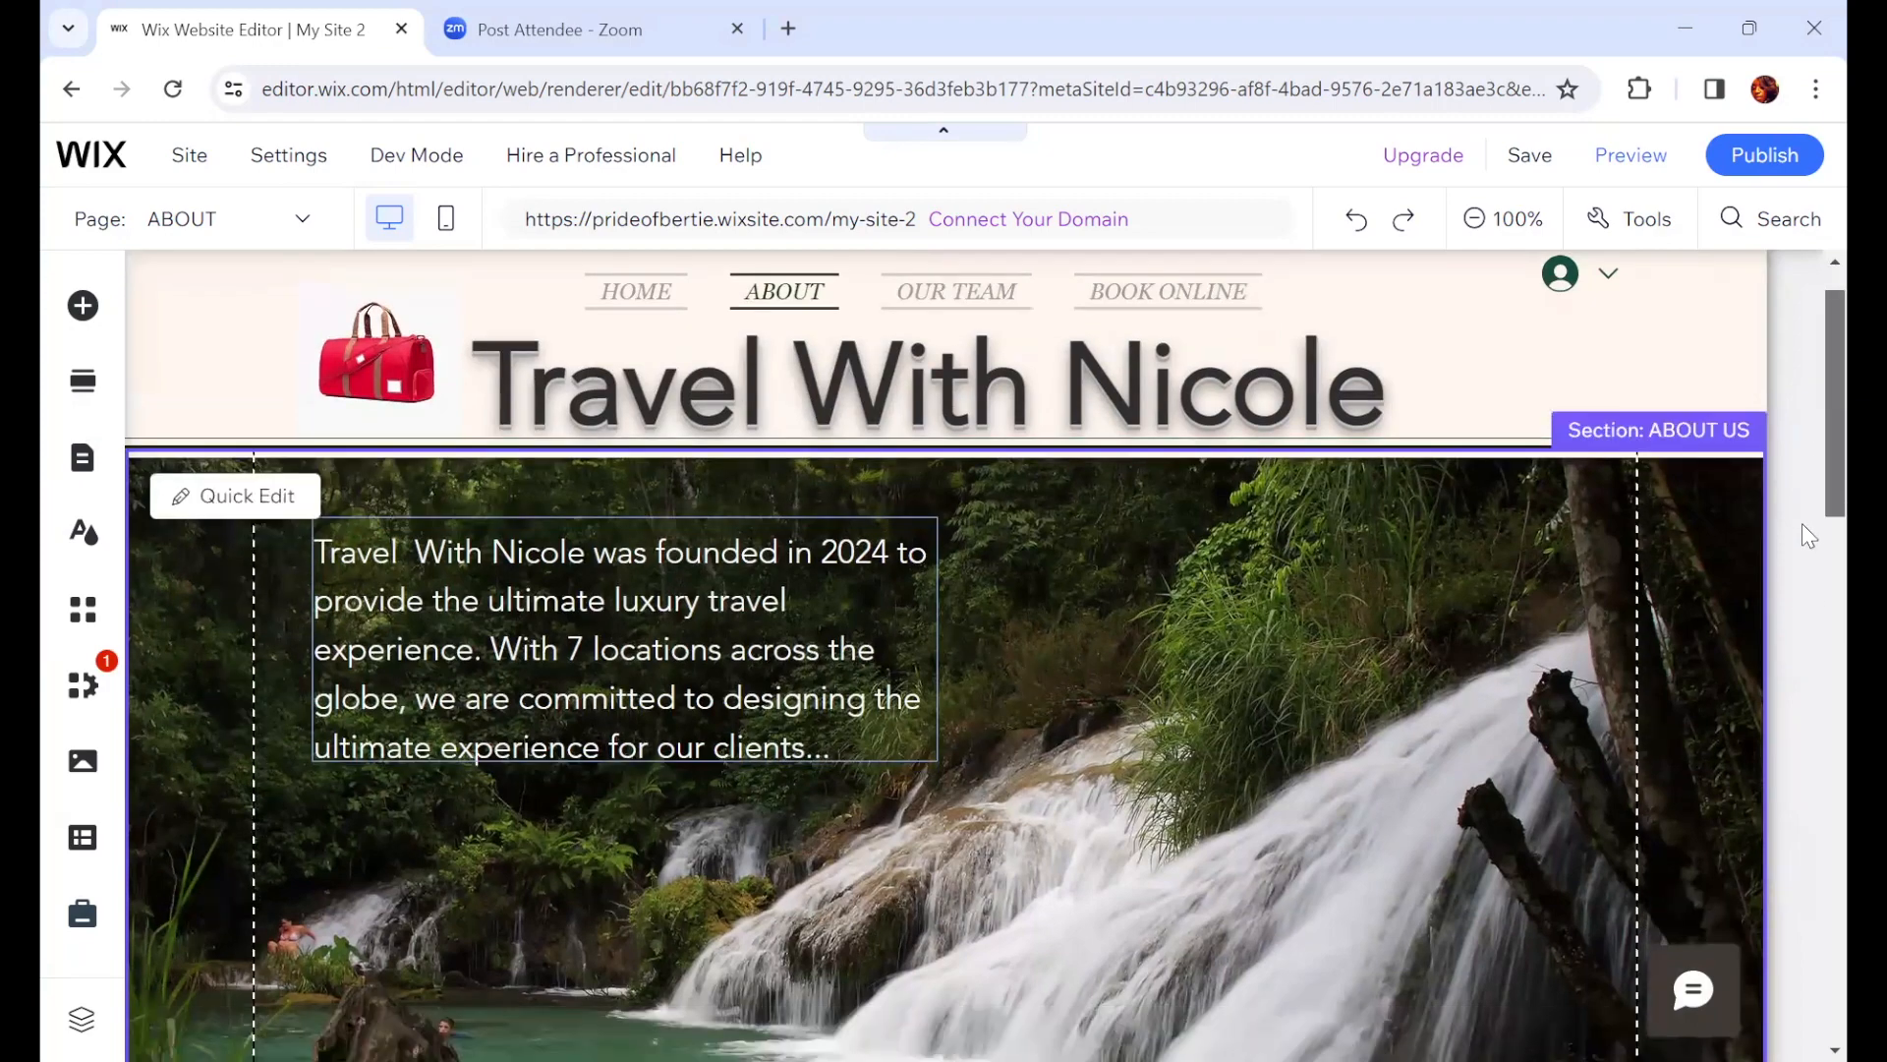
{"action": "scroll", "coordinate": [1802, 523], "scroll_direction": "down", "scroll_amount": 7}
{"action": "scroll", "coordinate": [1794, 443], "scroll_direction": "up", "scroll_amount": 1}
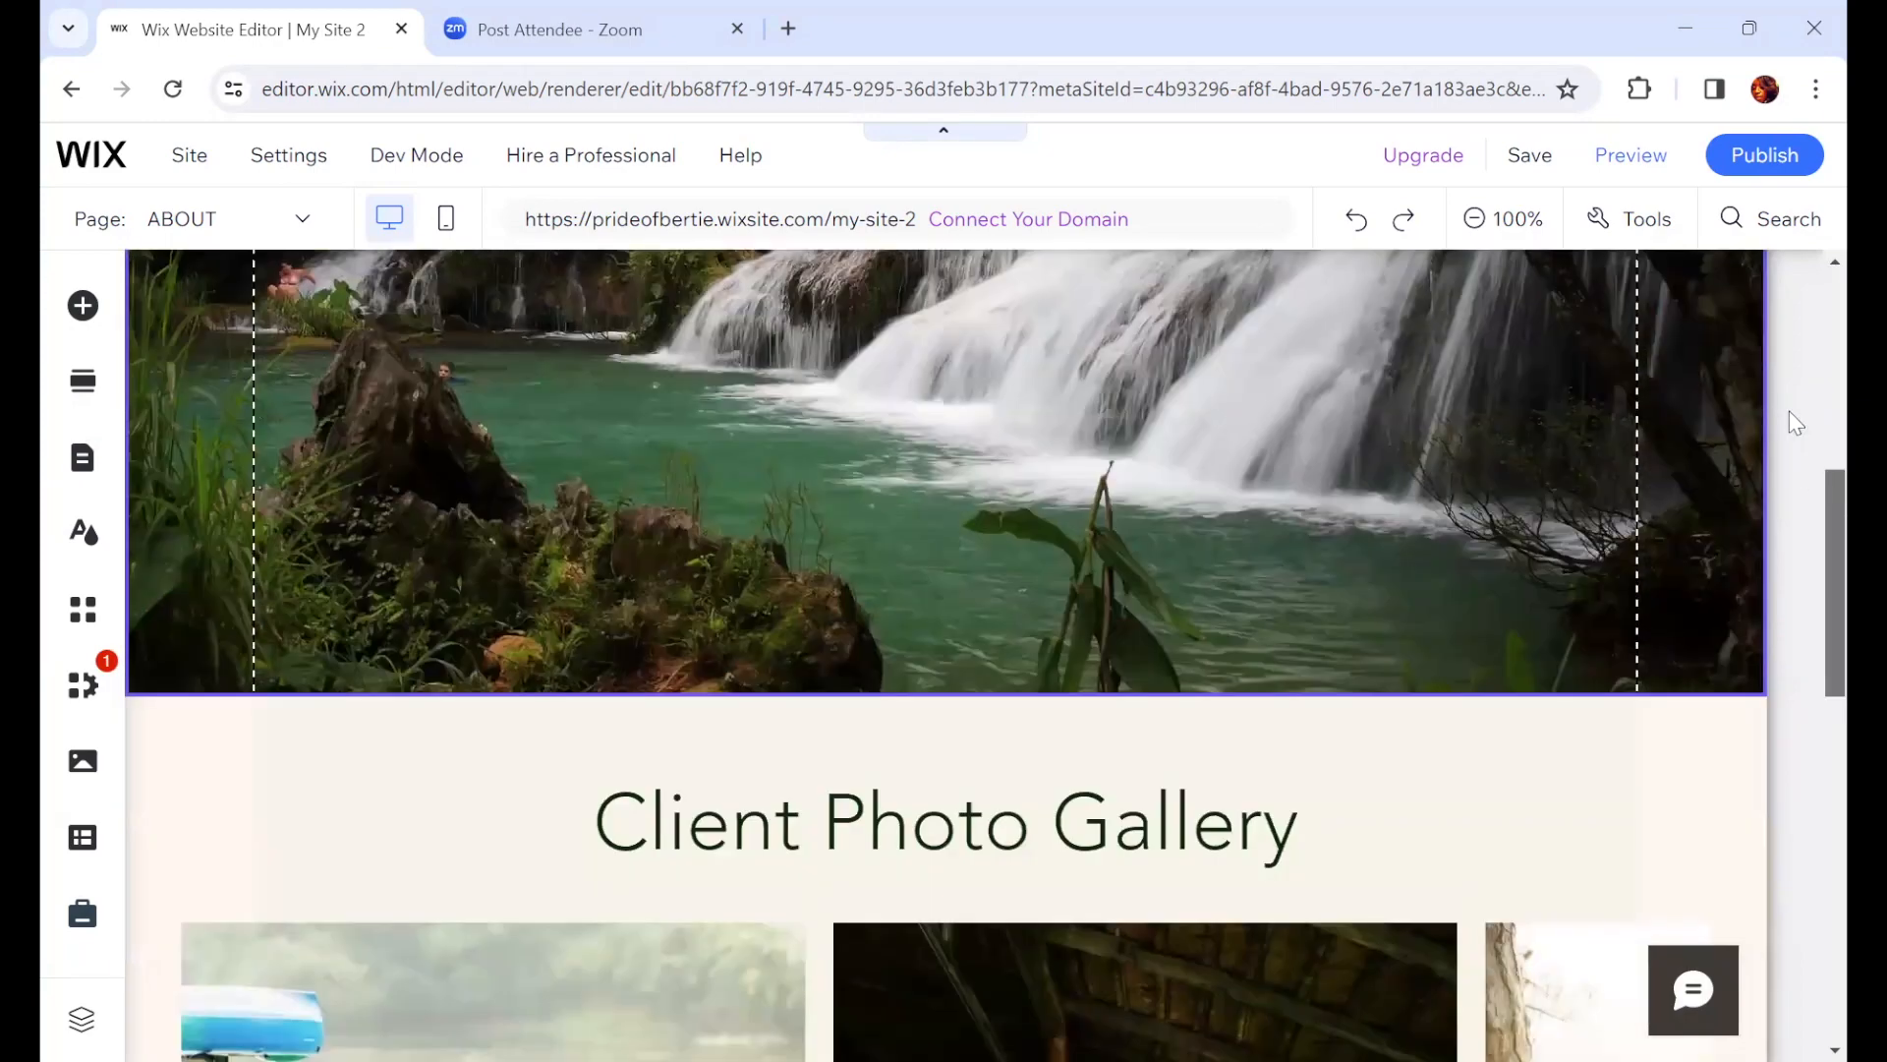
{"action": "scroll", "coordinate": [1789, 410], "scroll_direction": "up", "scroll_amount": 5}
{"action": "scroll", "coordinate": [1794, 460], "scroll_direction": "up", "scroll_amount": 2}
{"action": "scroll", "coordinate": [1799, 467], "scroll_direction": "down", "scroll_amount": 1}
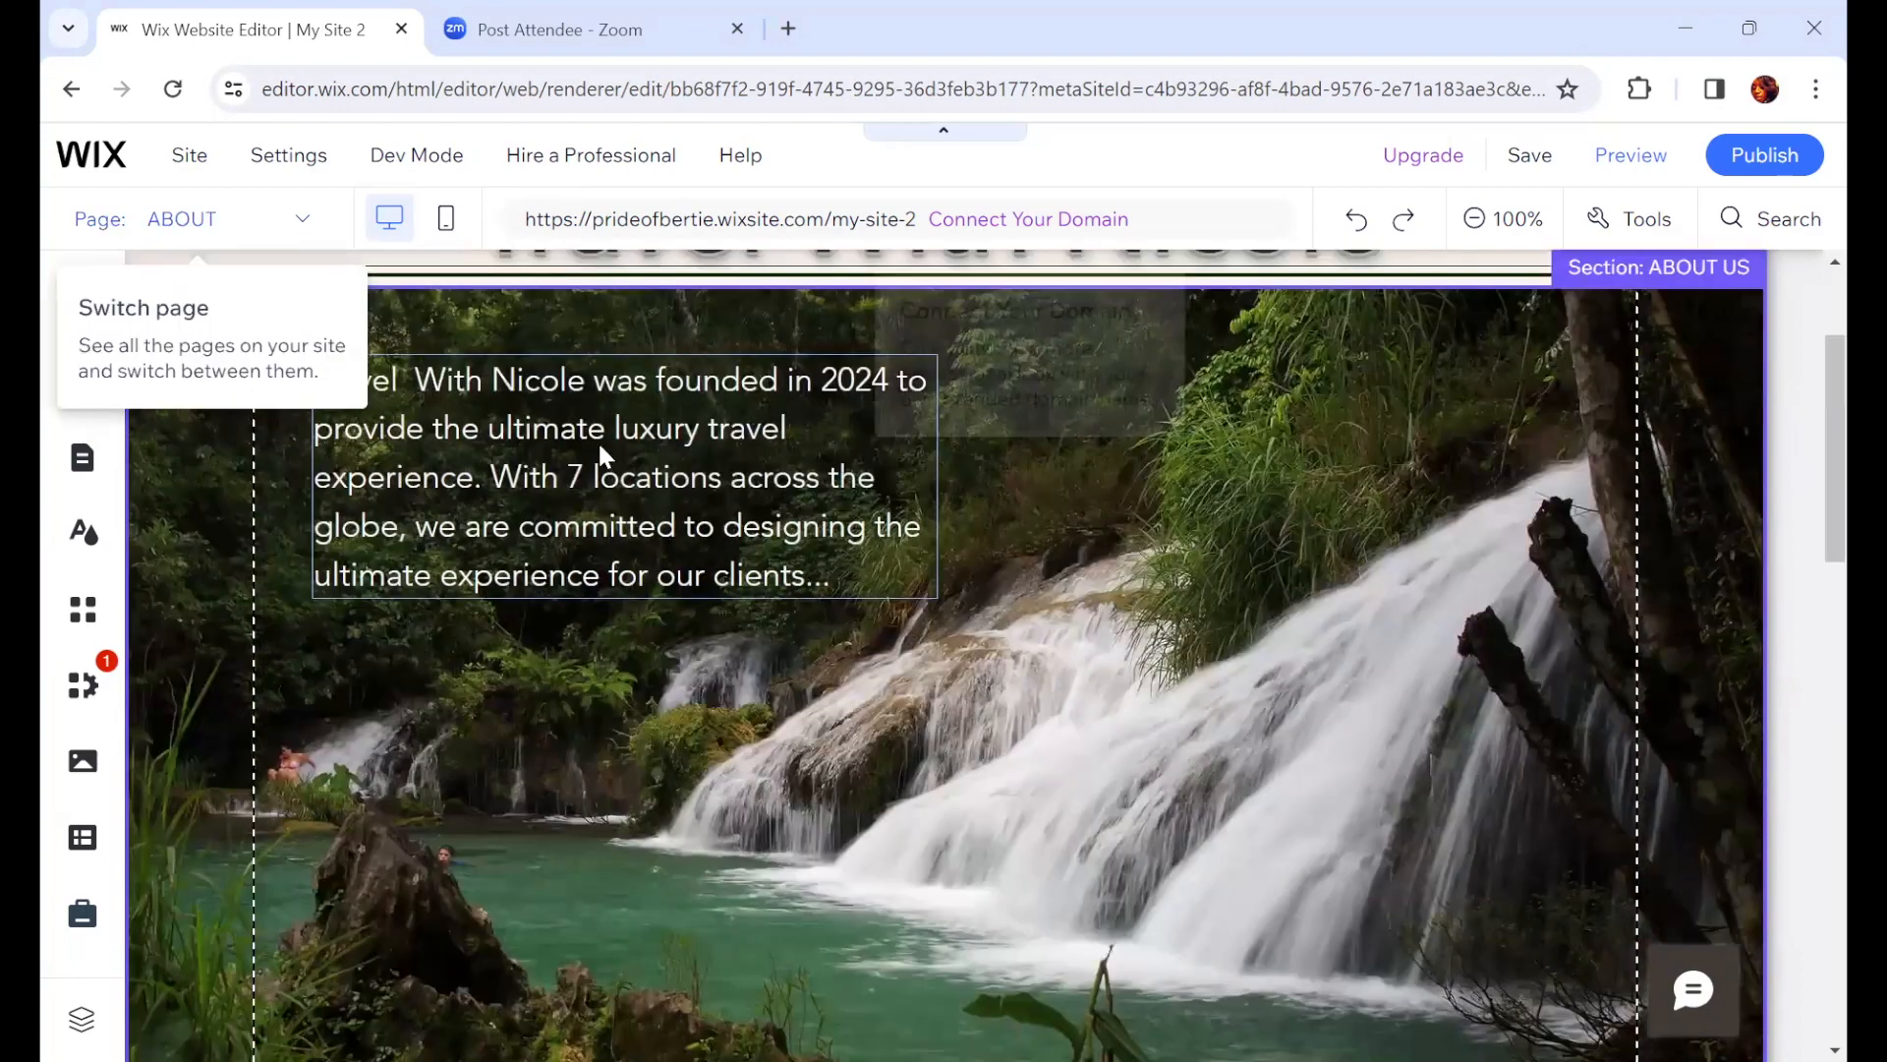
{"action": "scroll", "coordinate": [1803, 590], "scroll_direction": "down", "scroll_amount": 2}
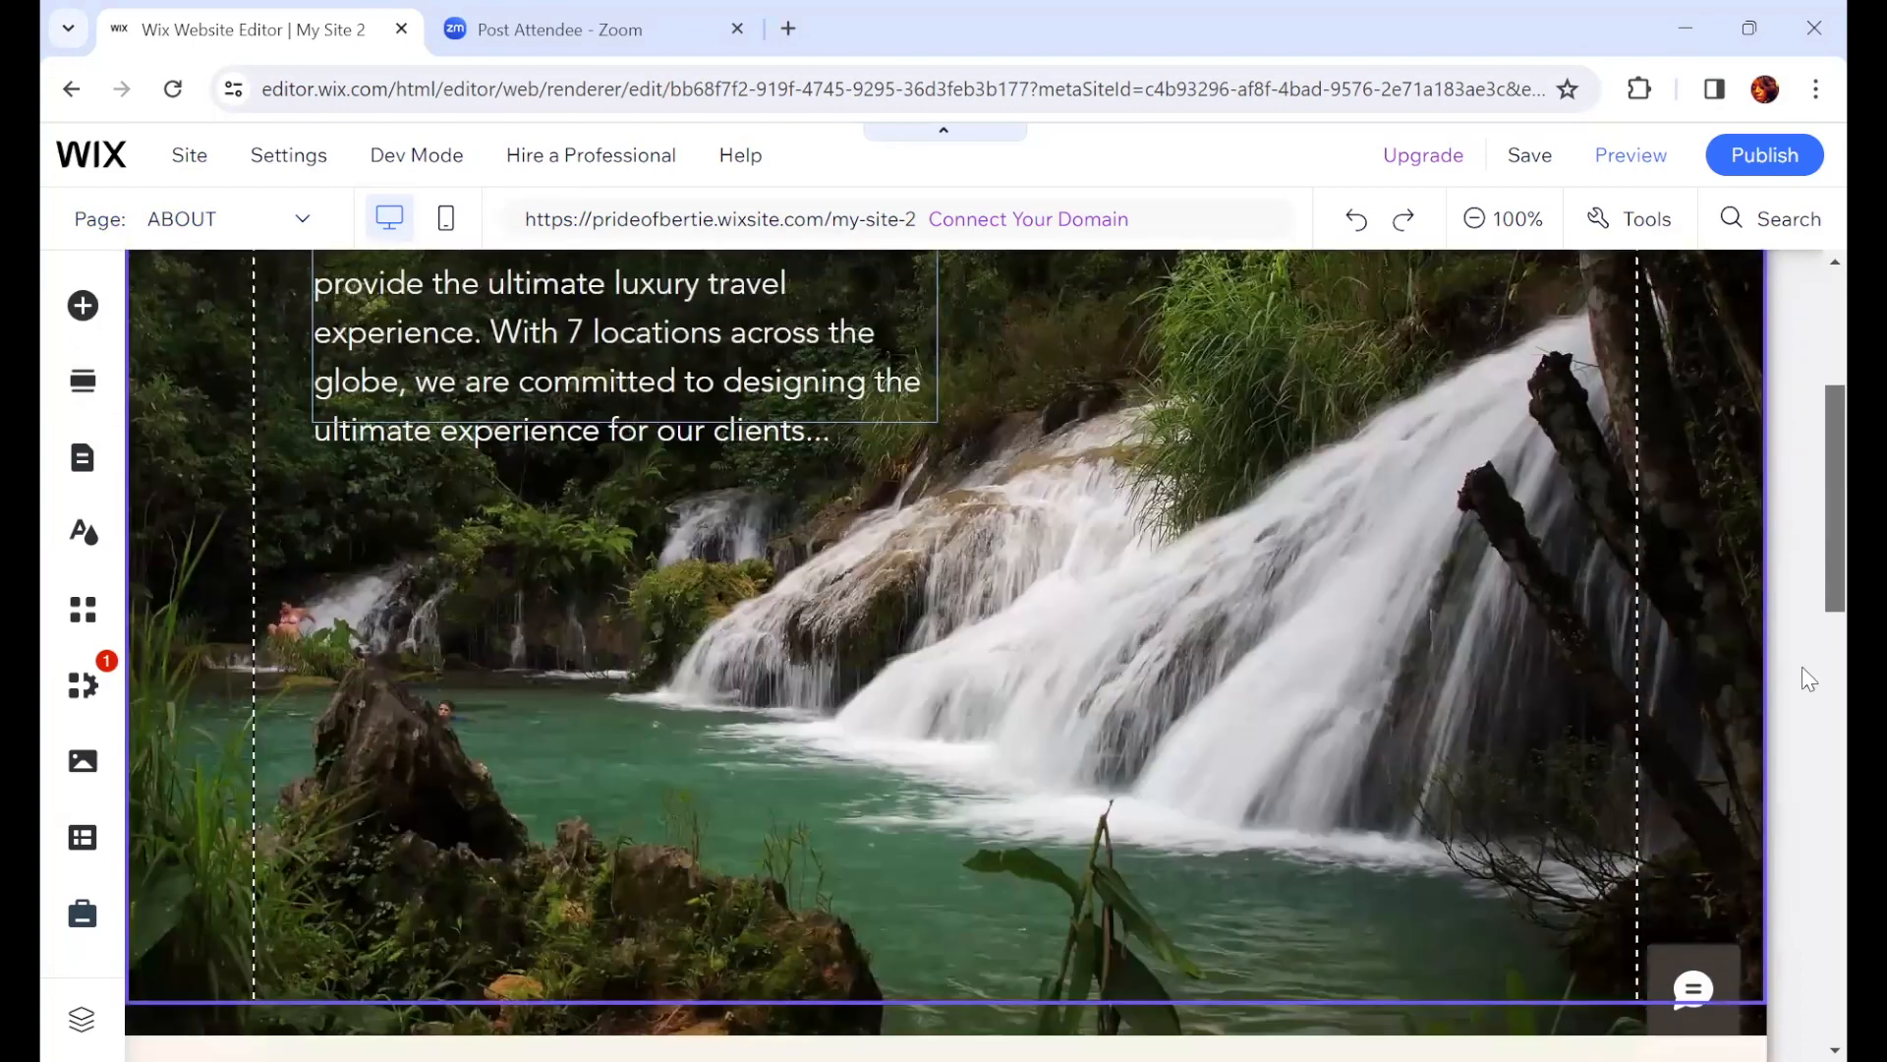
{"action": "scroll", "coordinate": [1804, 757], "scroll_direction": "down", "scroll_amount": 1}
{"action": "scroll", "coordinate": [1808, 777], "scroll_direction": "down", "scroll_amount": 10}
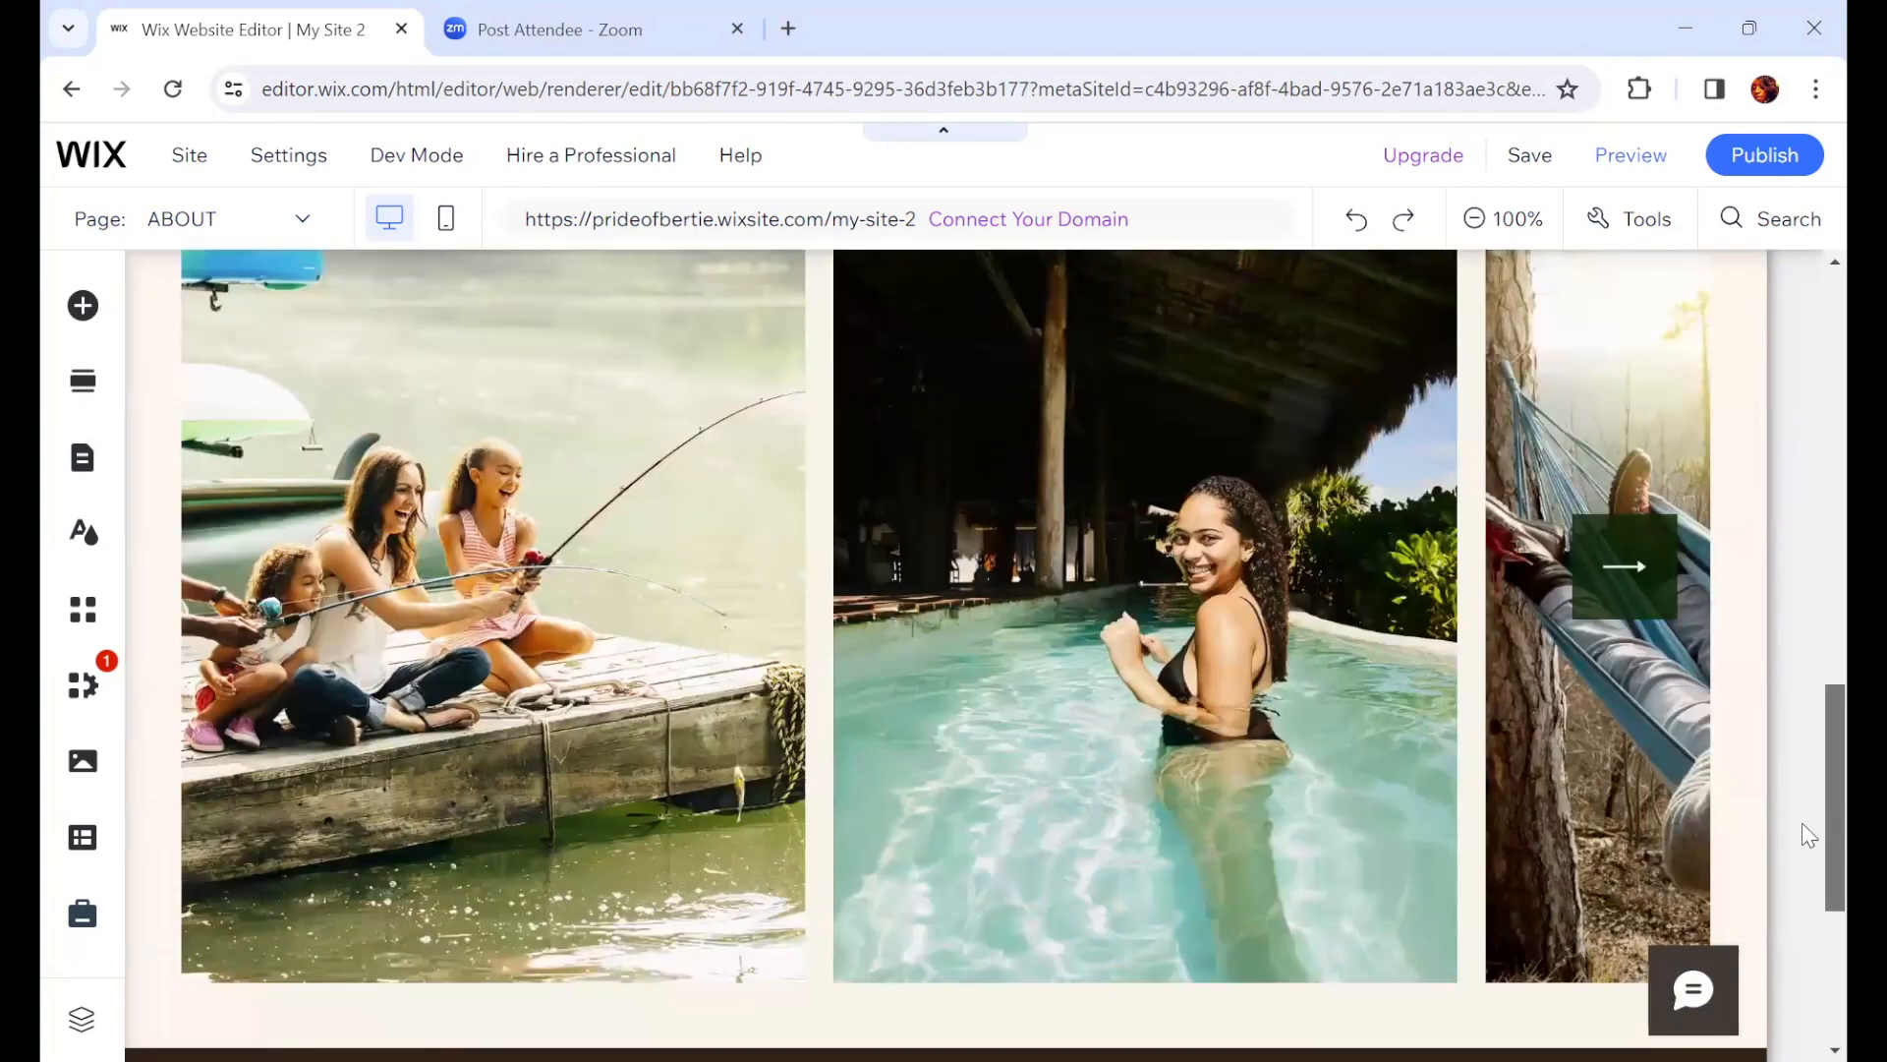
{"action": "scroll", "coordinate": [1802, 786], "scroll_direction": "down", "scroll_amount": 1}
{"action": "scroll", "coordinate": [1802, 639], "scroll_direction": "up", "scroll_amount": 4}
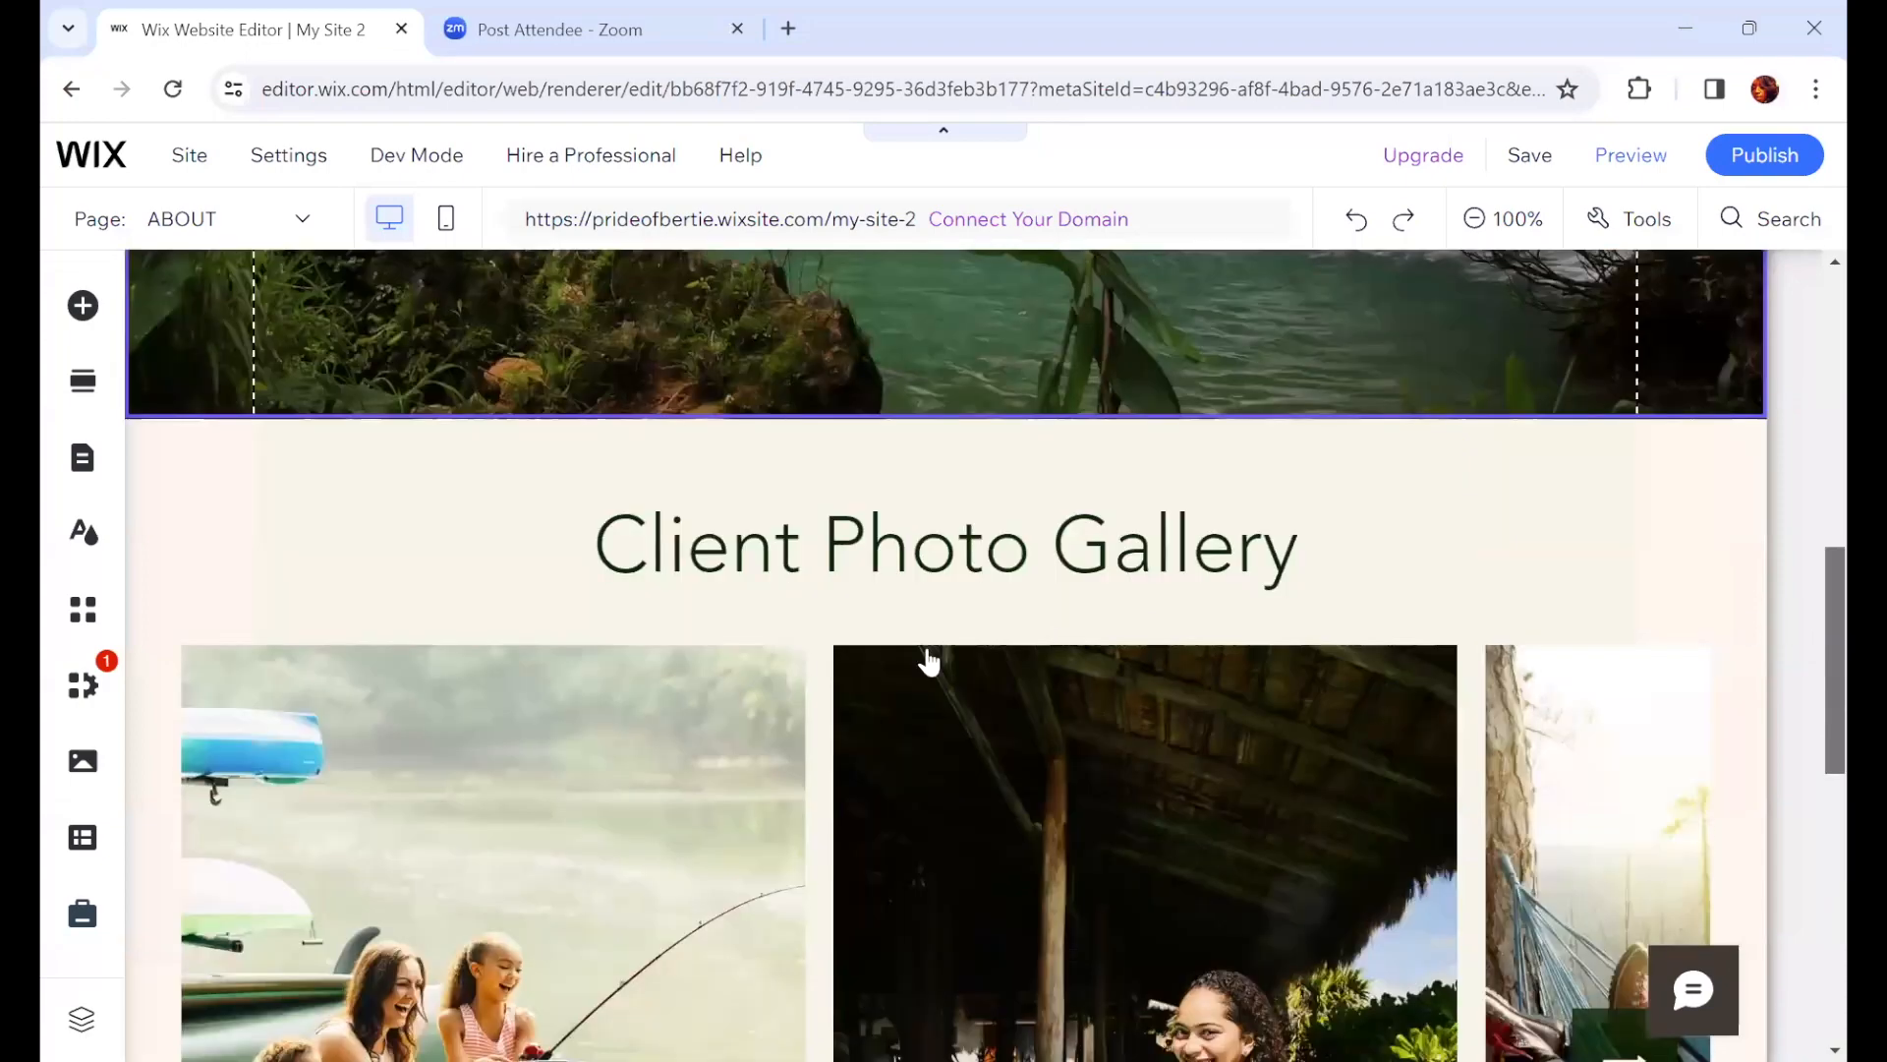
{"action": "scroll", "coordinate": [1799, 619], "scroll_direction": "up", "scroll_amount": 2}
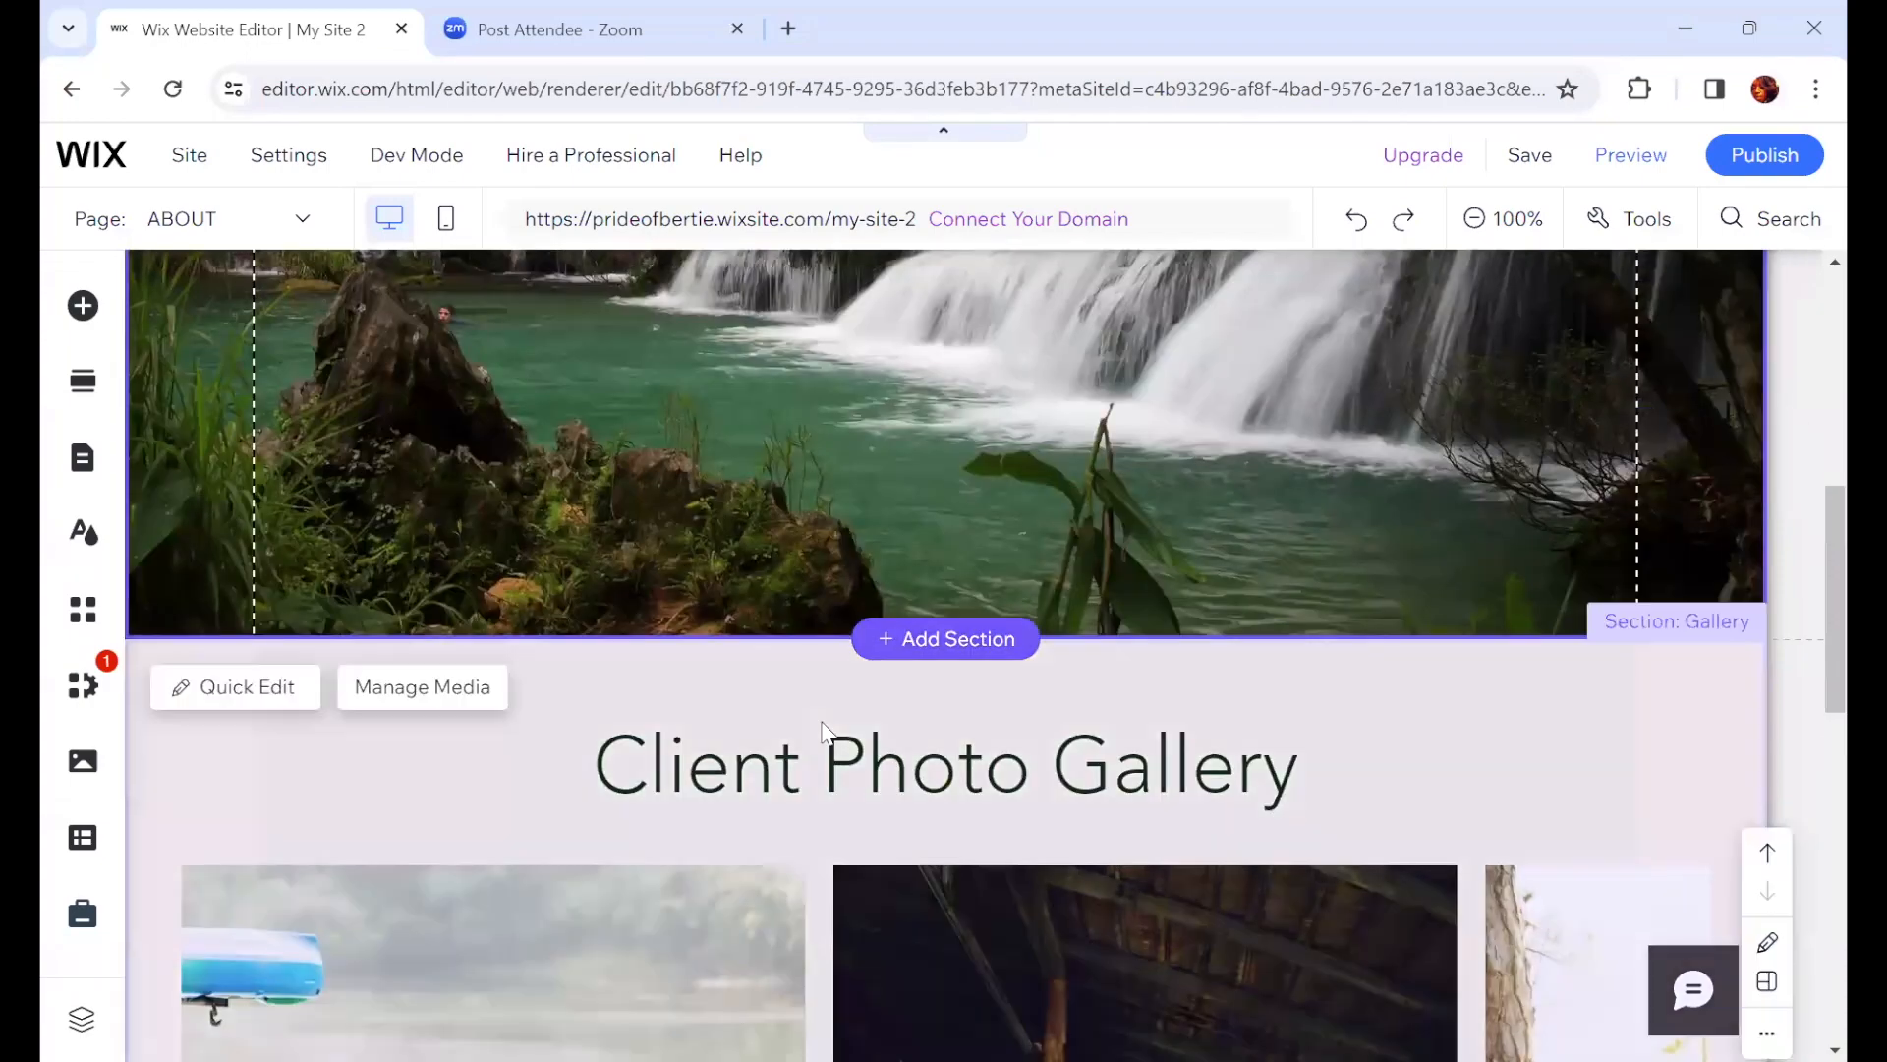
Step: Add the Contact section with the Get in Touch form between the About Us section and the Client Photo Gallery
{"action": "left_click", "coordinate": [955, 639]}
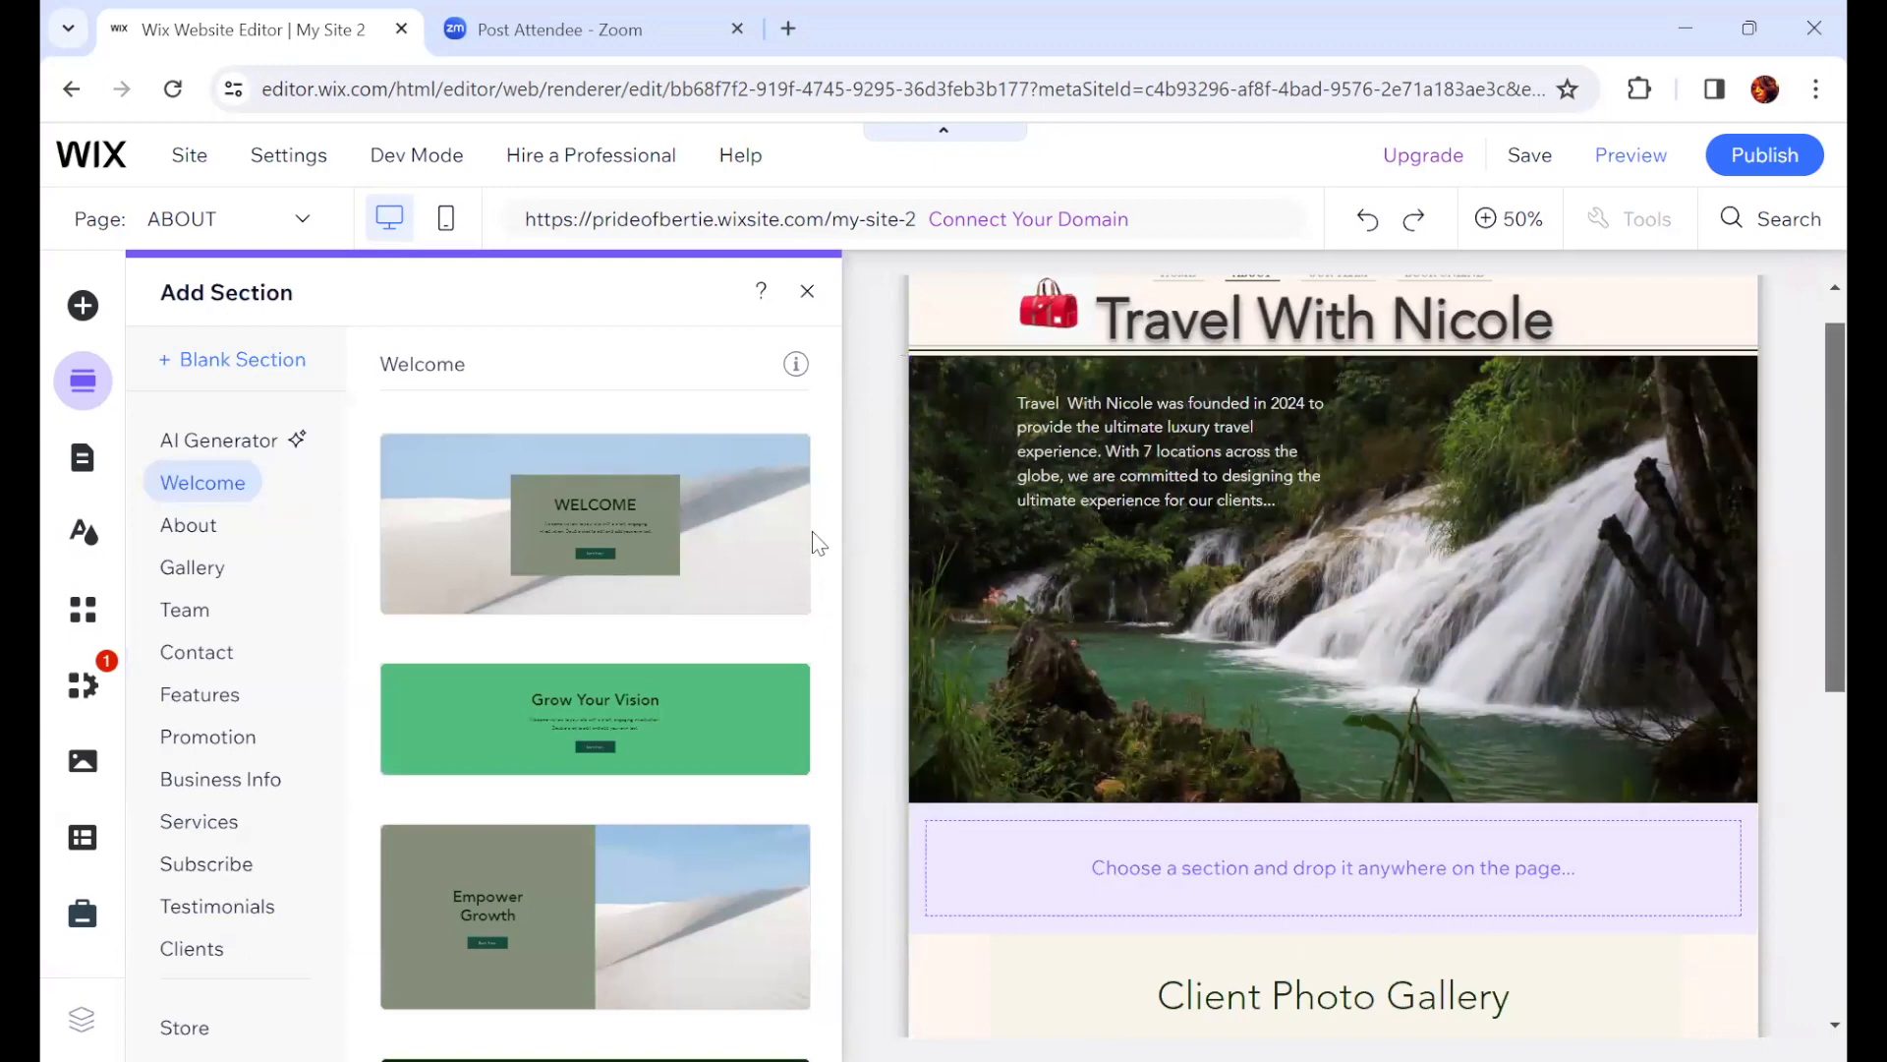
{"action": "scroll", "coordinate": [1803, 503], "scroll_direction": "down", "scroll_amount": 1}
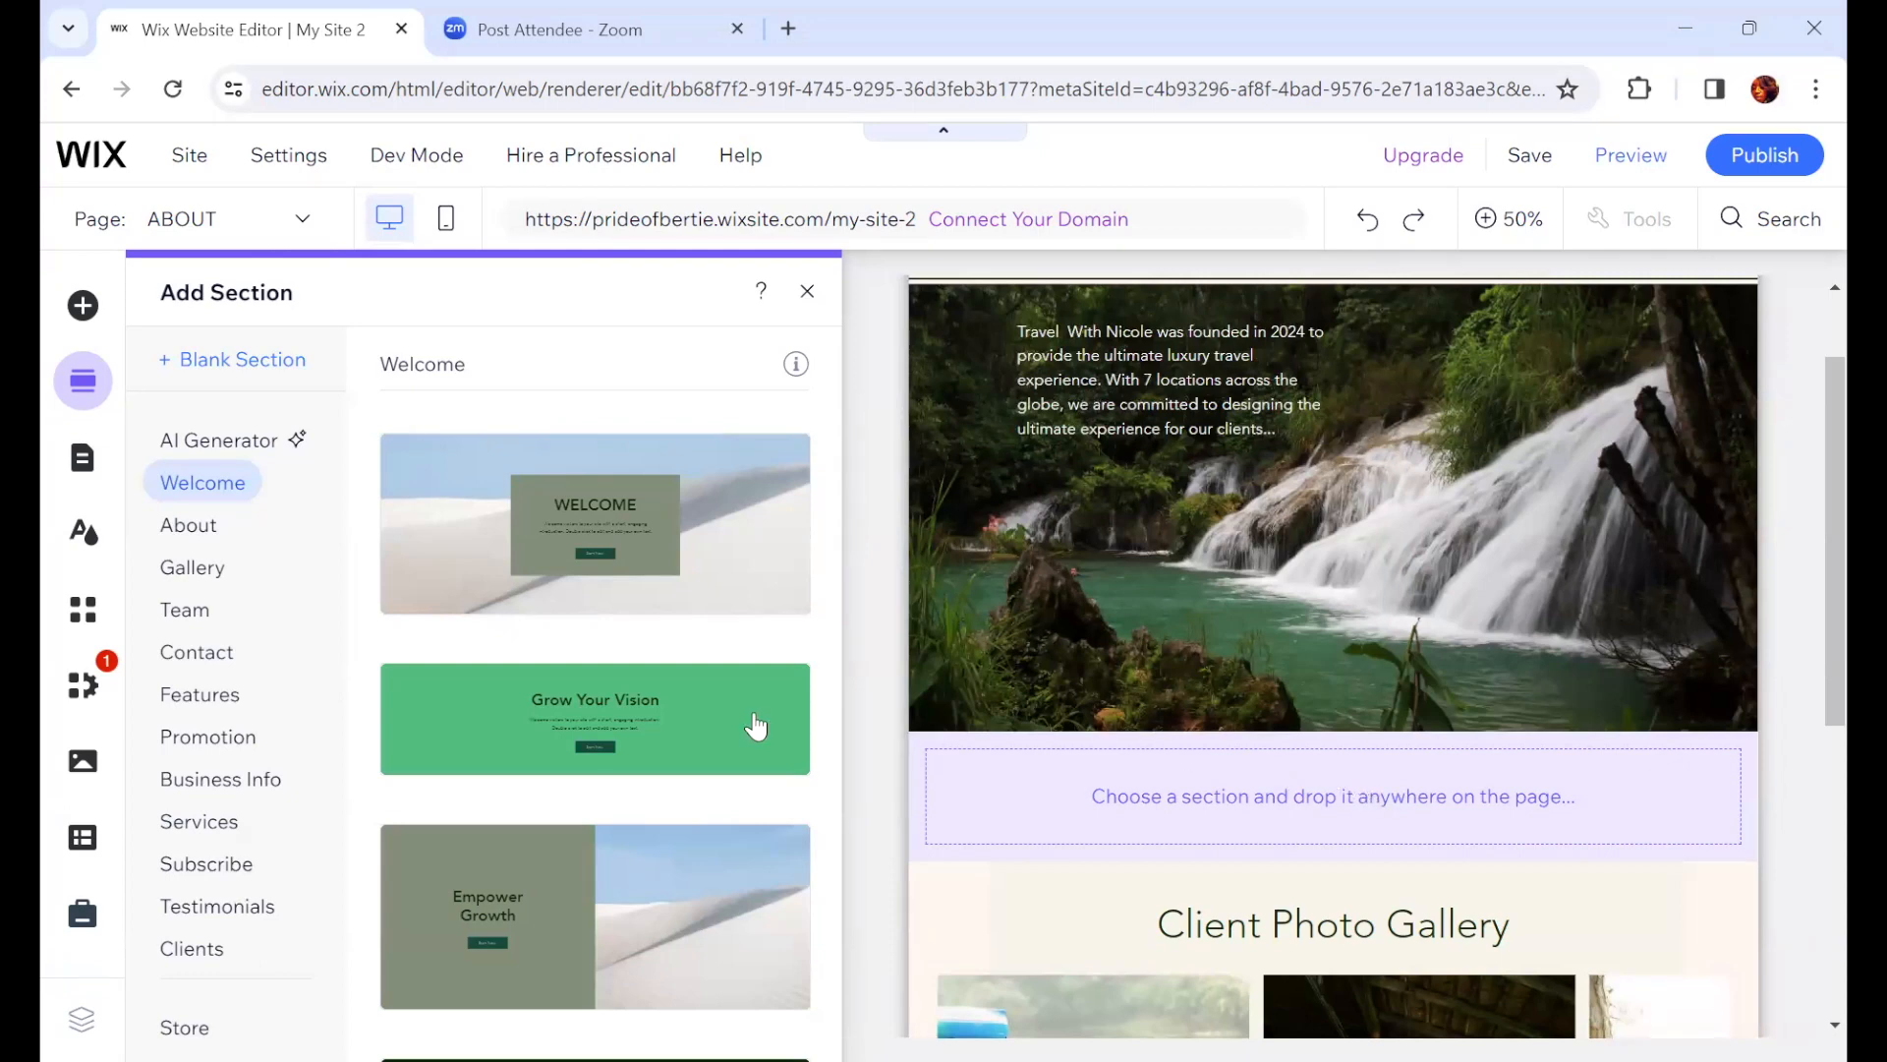
{"action": "left_click", "coordinate": [208, 654]}
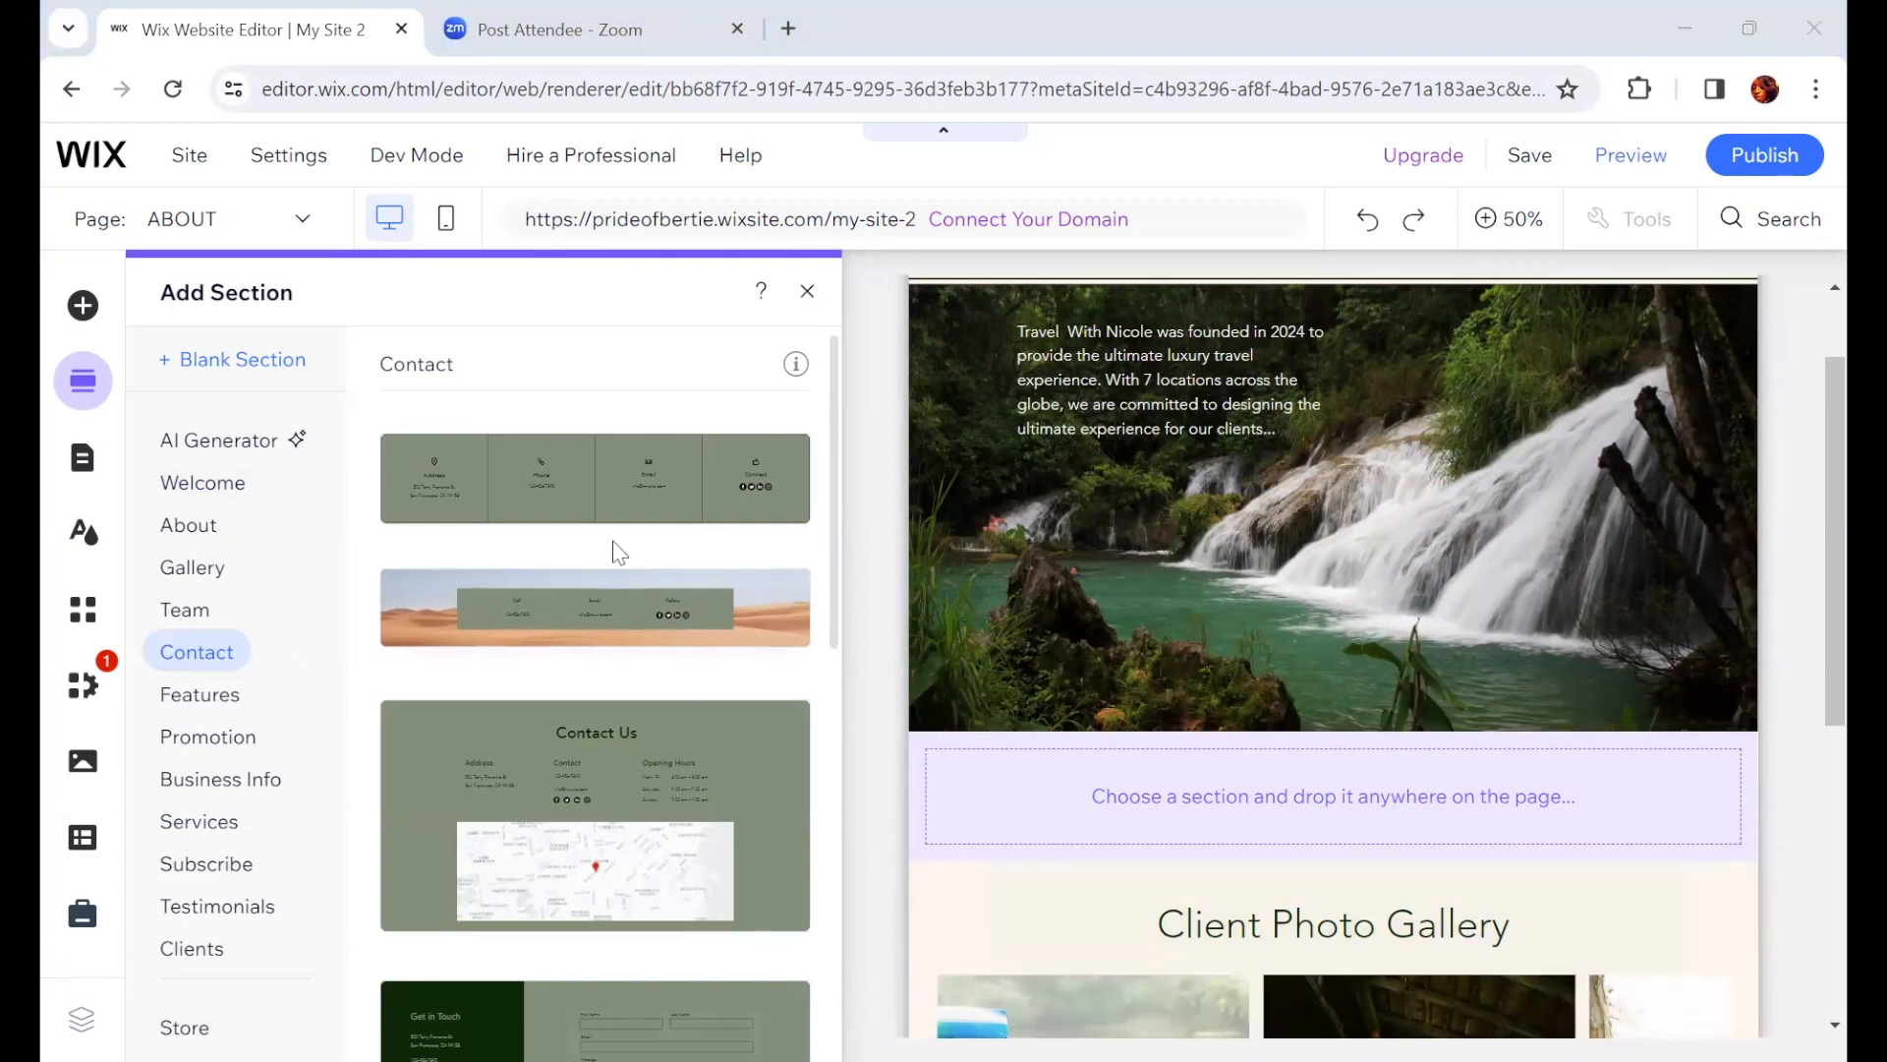
{"action": "scroll", "coordinate": [541, 529], "scroll_direction": "down", "scroll_amount": 3}
{"action": "scroll", "coordinate": [543, 533], "scroll_direction": "down", "scroll_amount": 3}
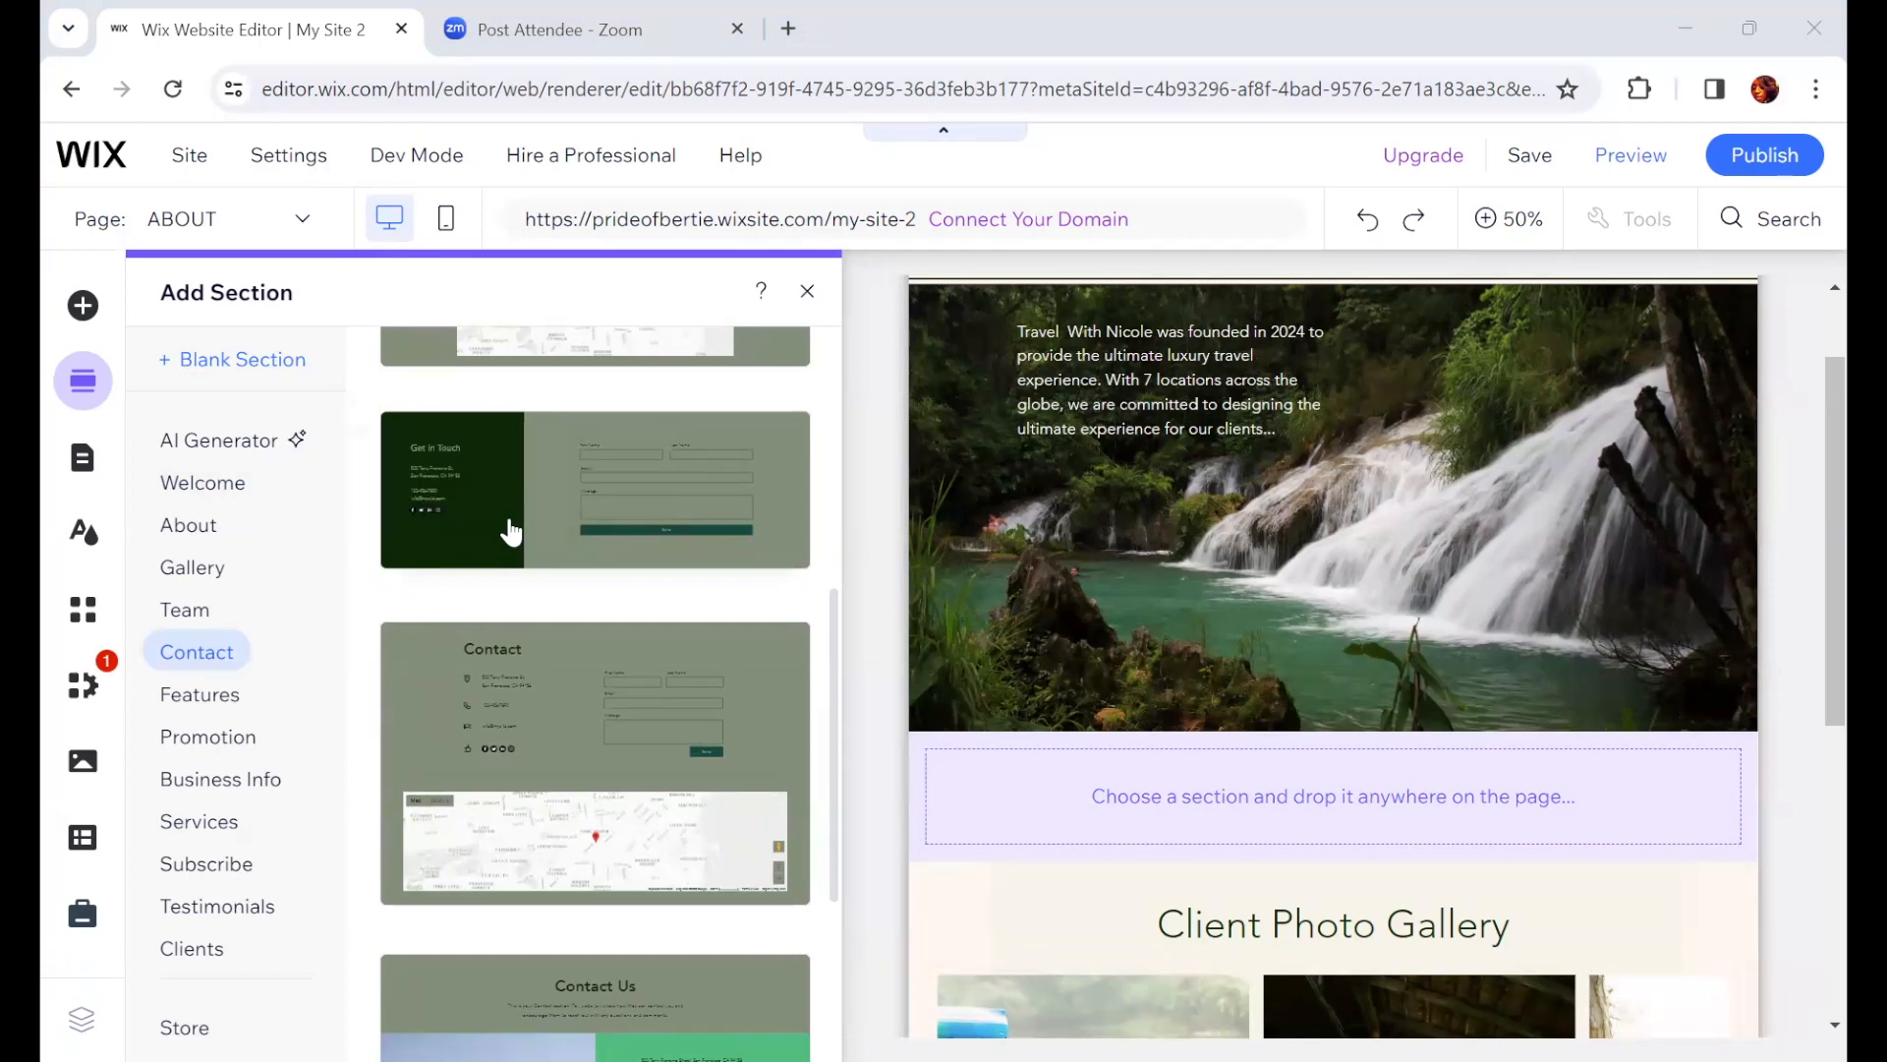
{"action": "left_click_drag", "start_coordinate": [510, 532], "coordinate": [1296, 863]}
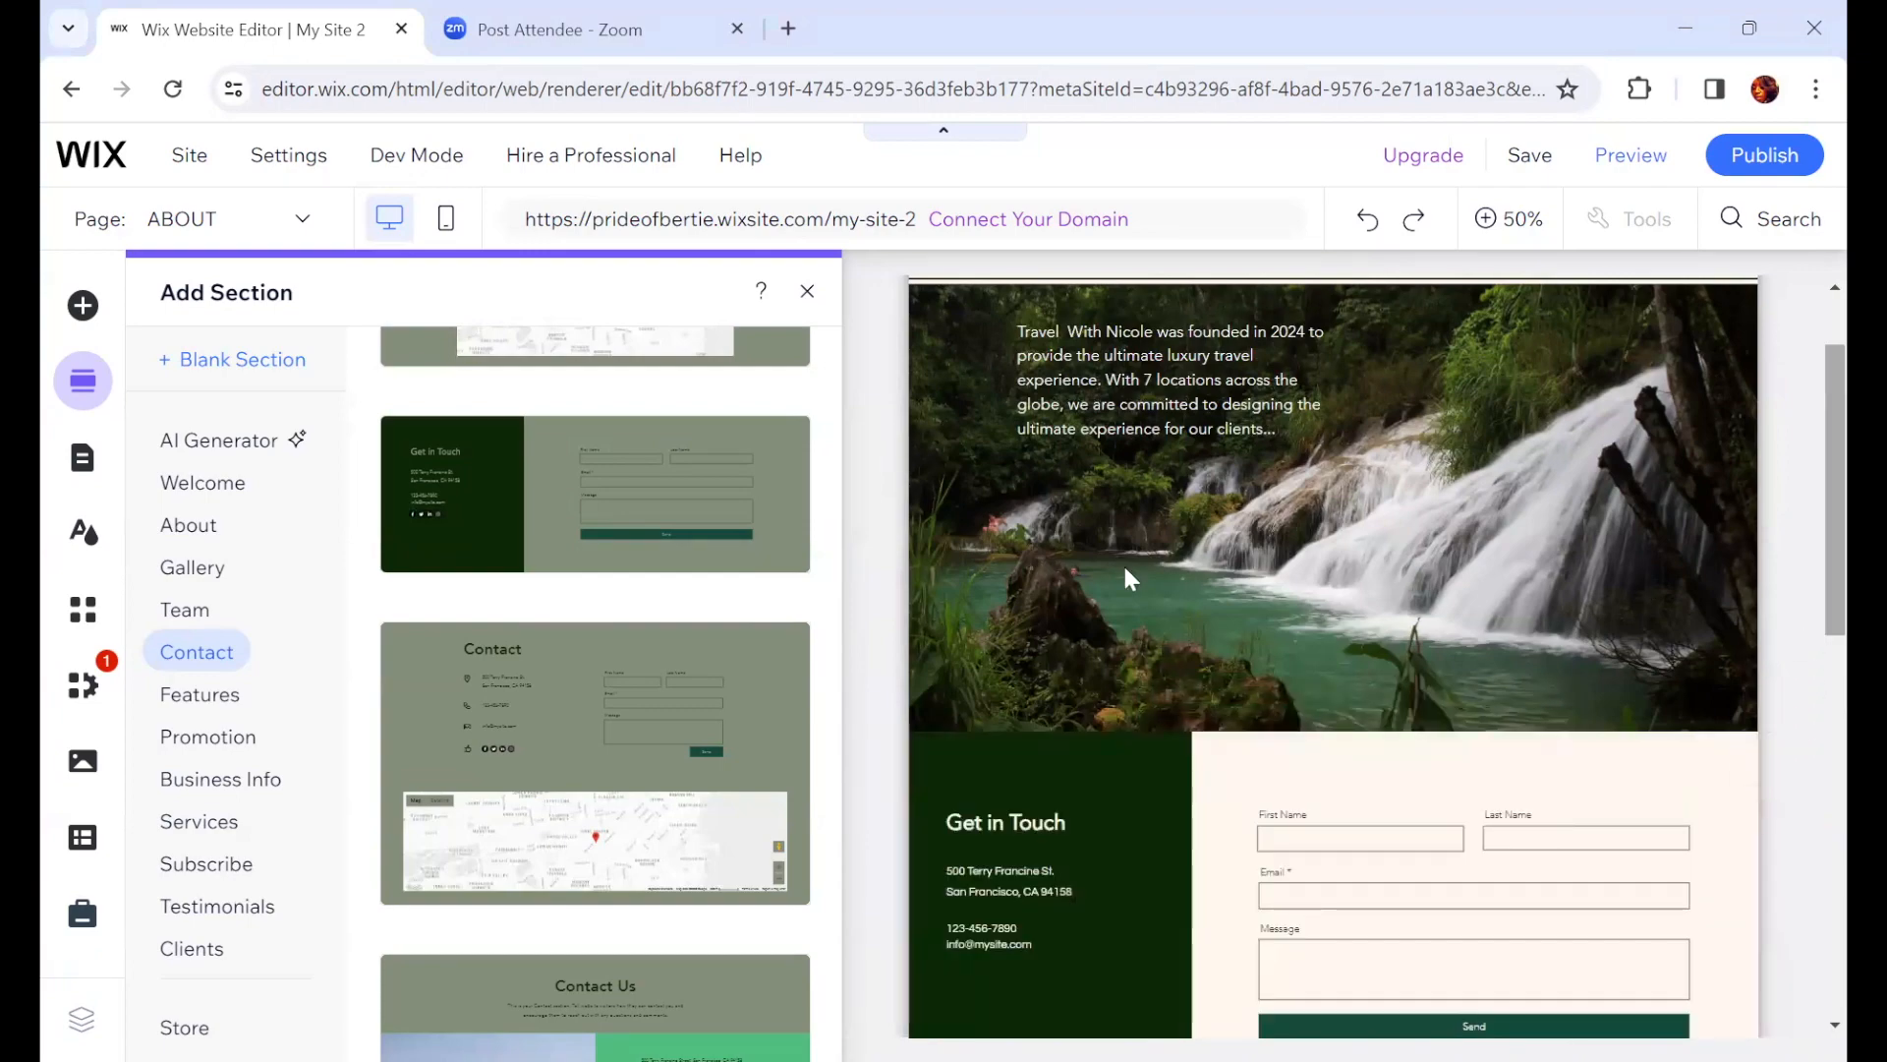
Step: Open the background settings of the new contact strip and browse the preset background images
{"action": "left_click", "coordinate": [1811, 456]}
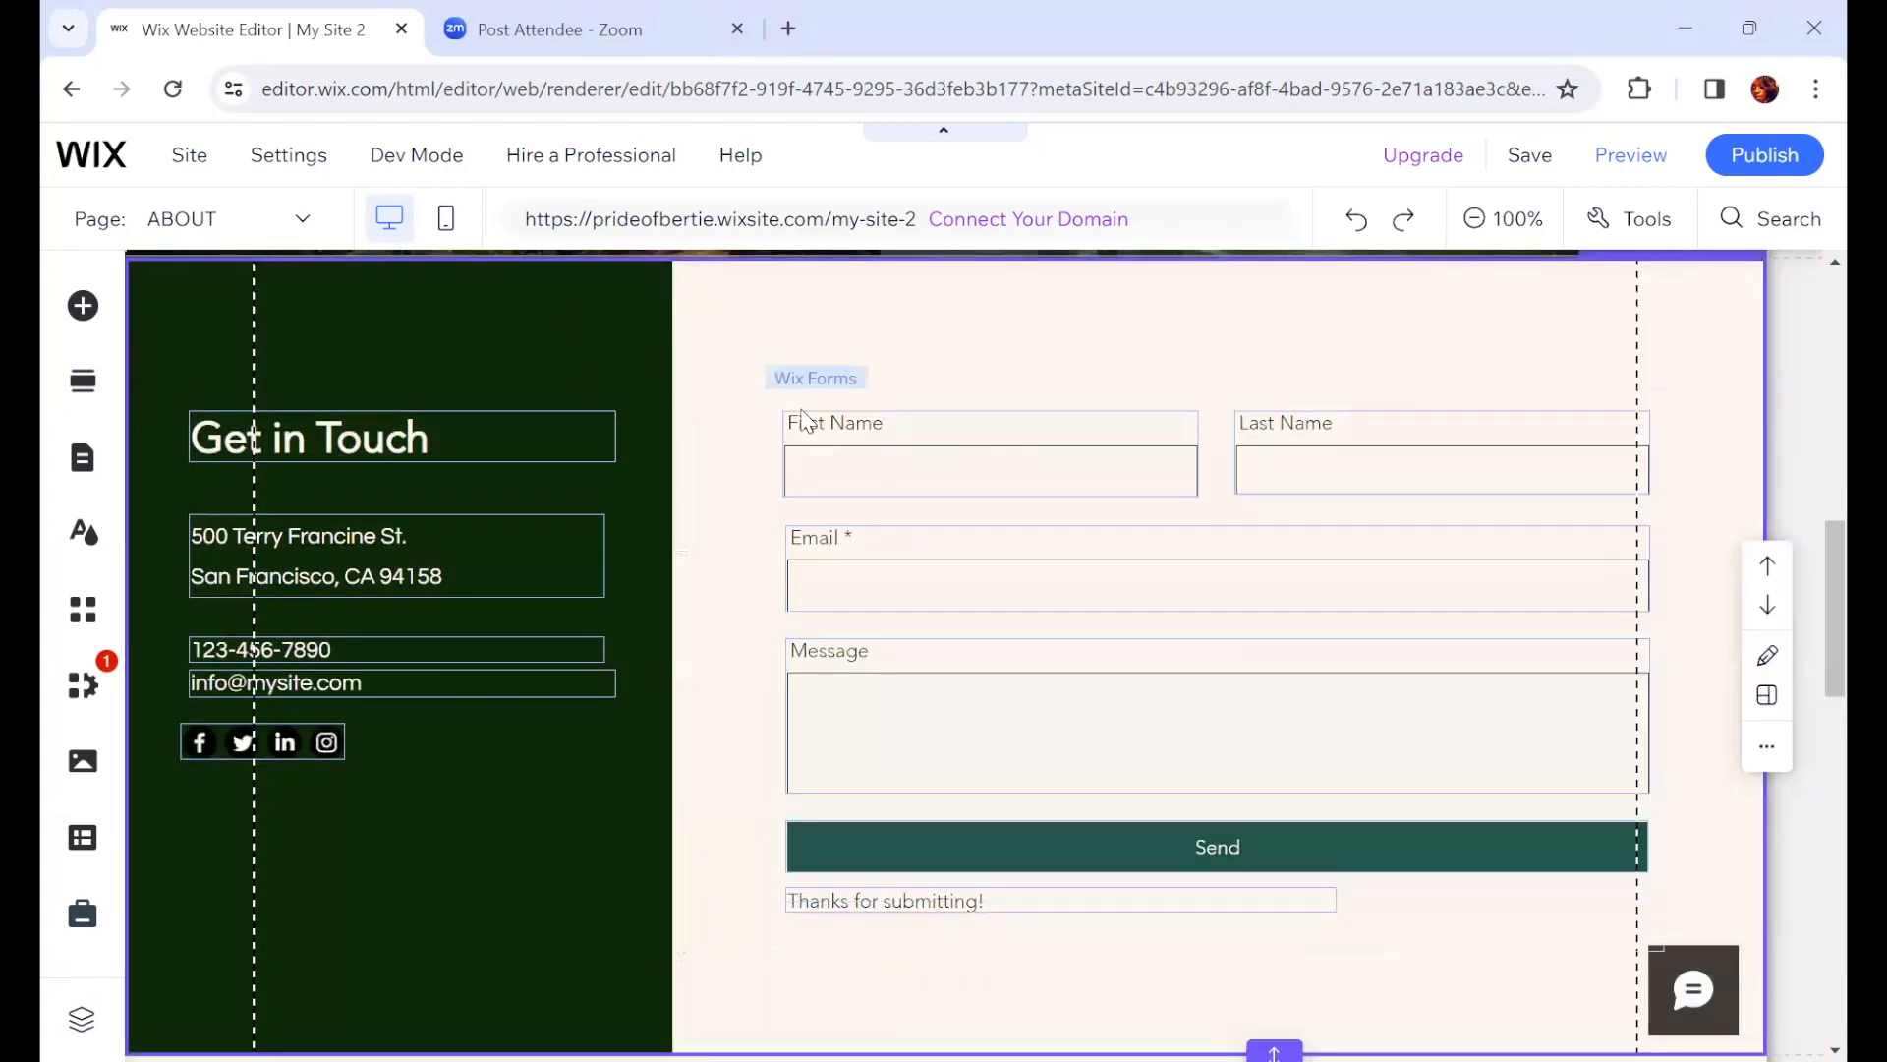
{"action": "scroll", "coordinate": [599, 848], "scroll_direction": "up", "scroll_amount": 2}
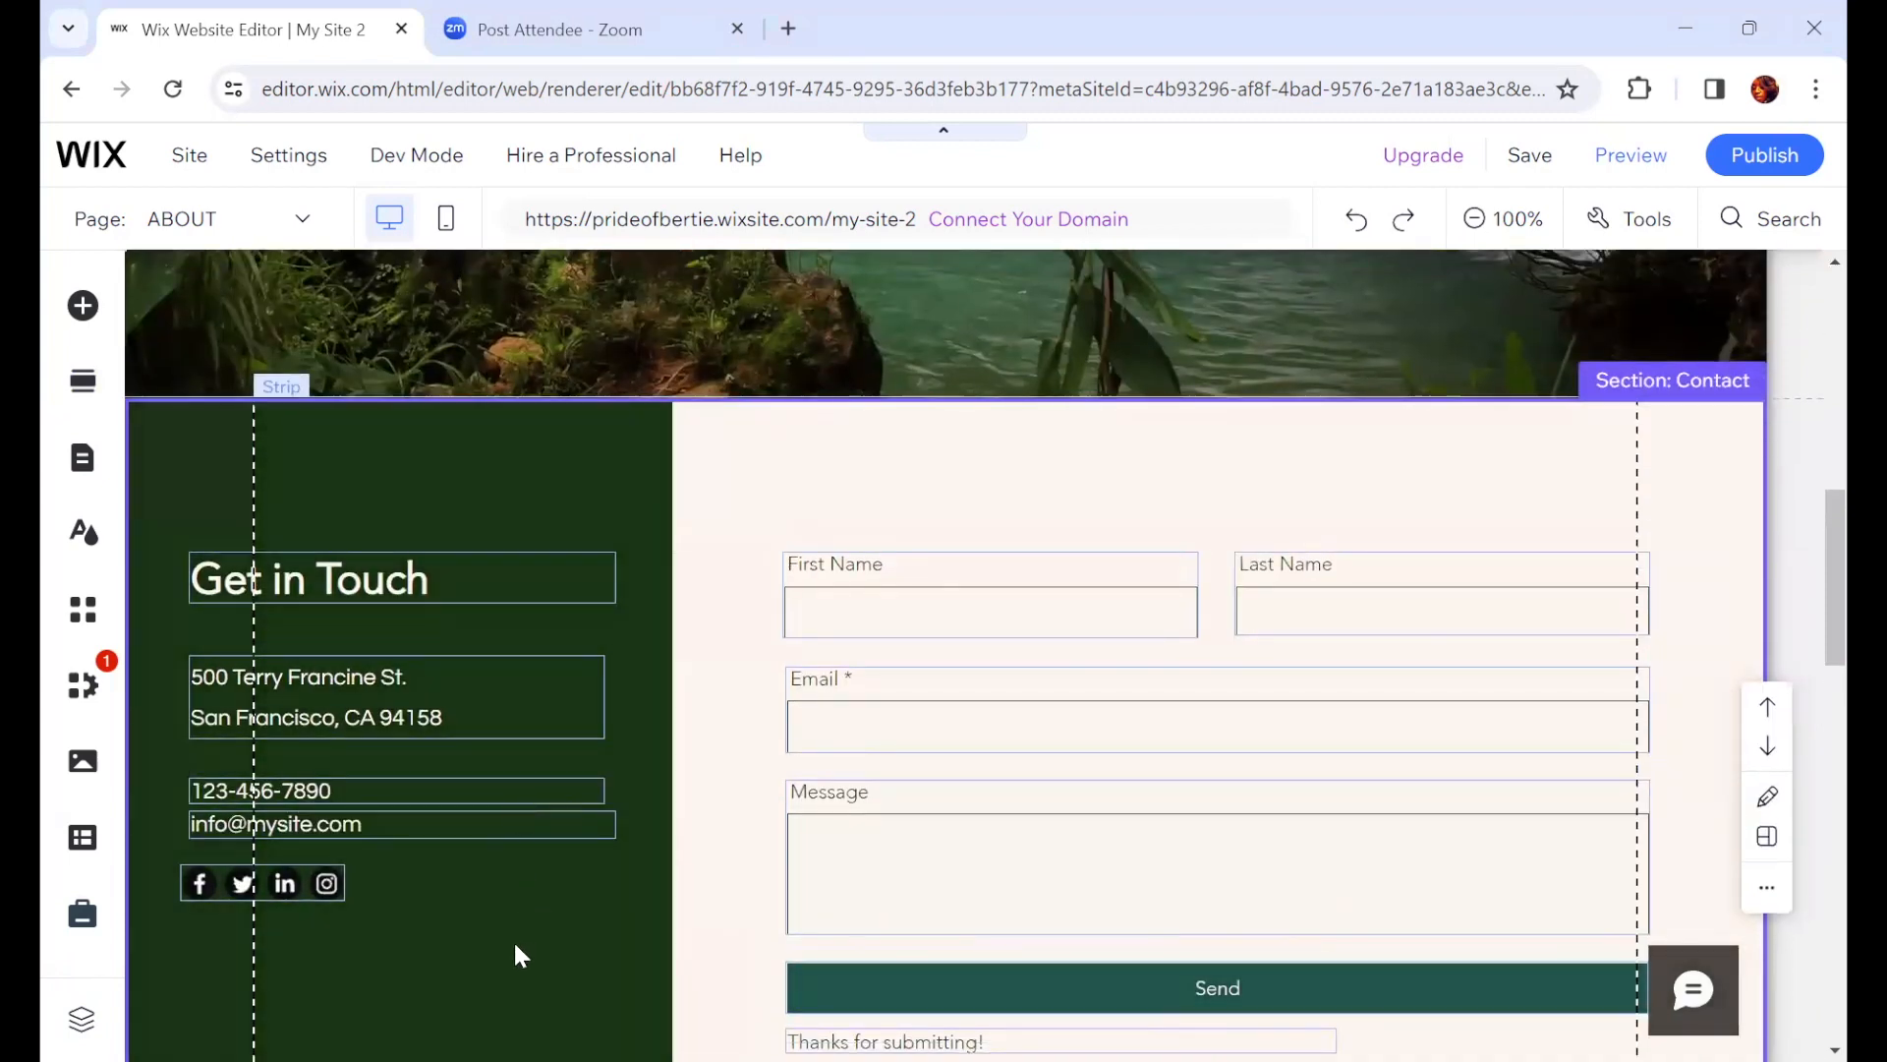
{"action": "left_click", "coordinate": [356, 453]}
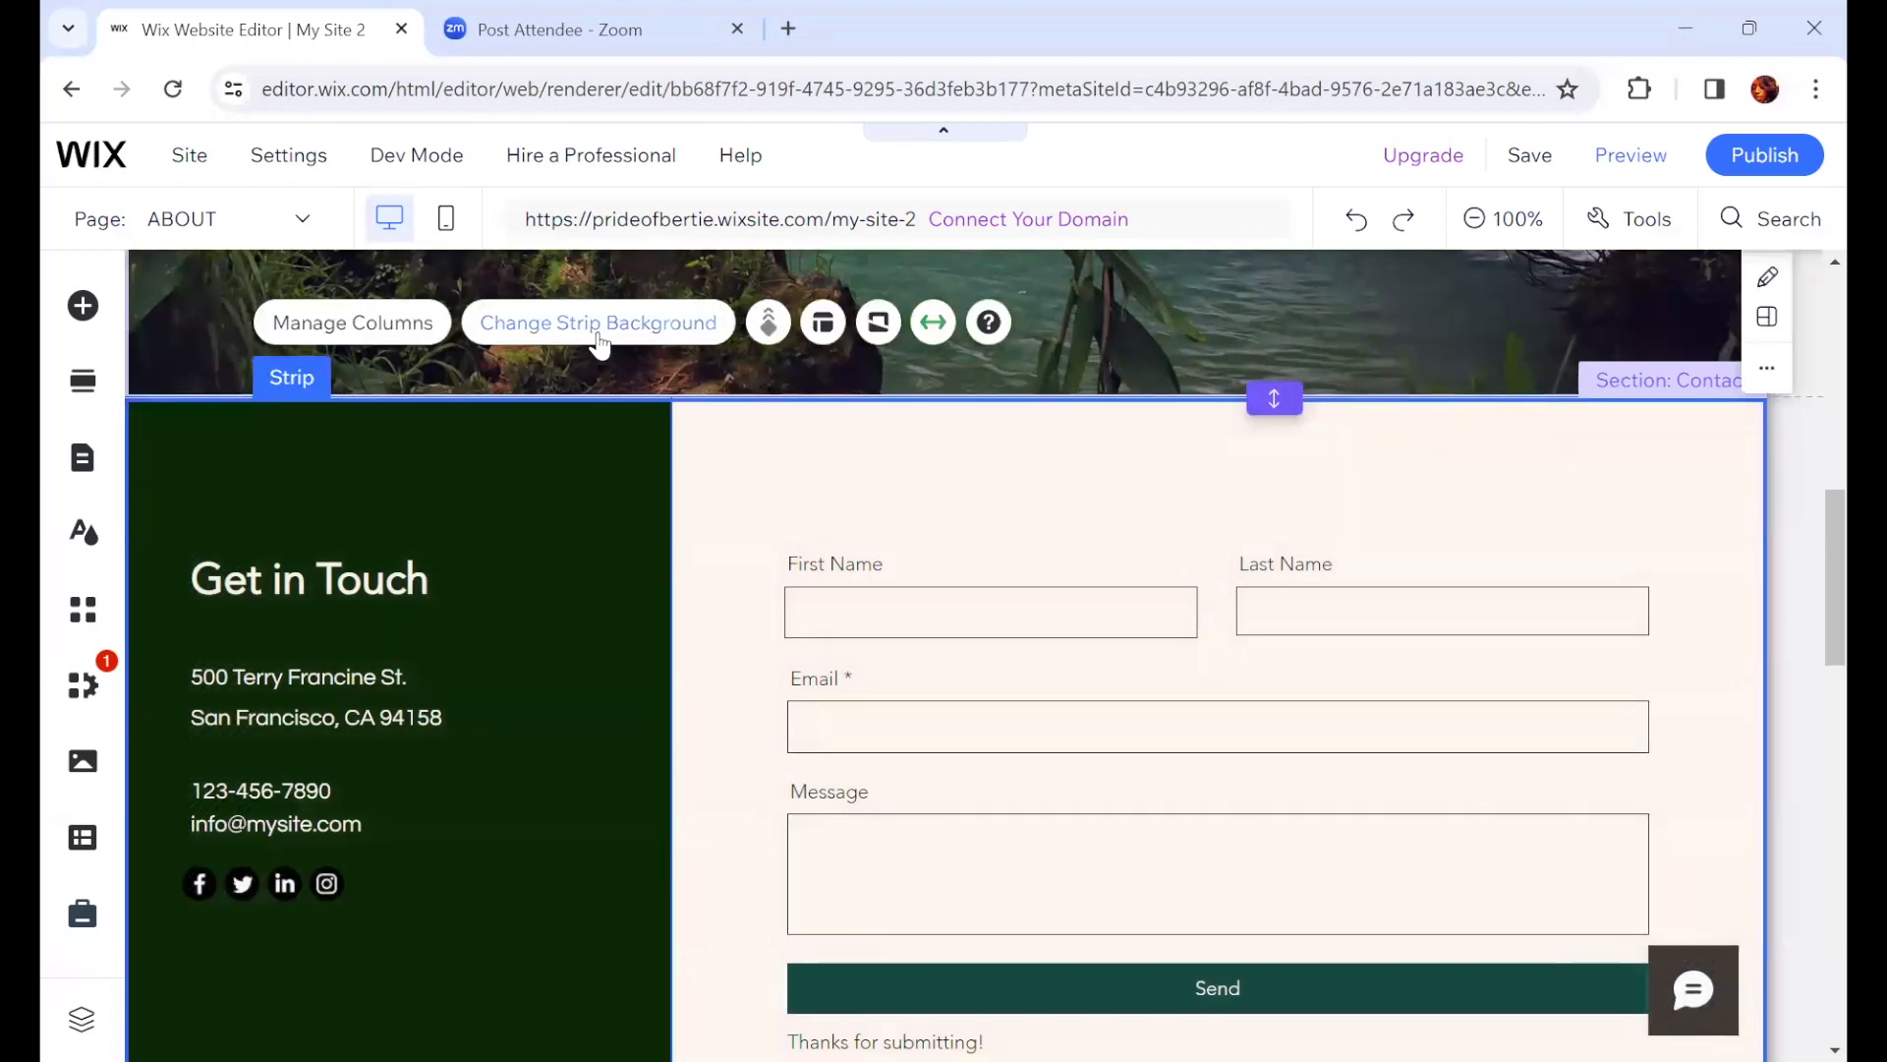
{"action": "left_click", "coordinate": [580, 339]}
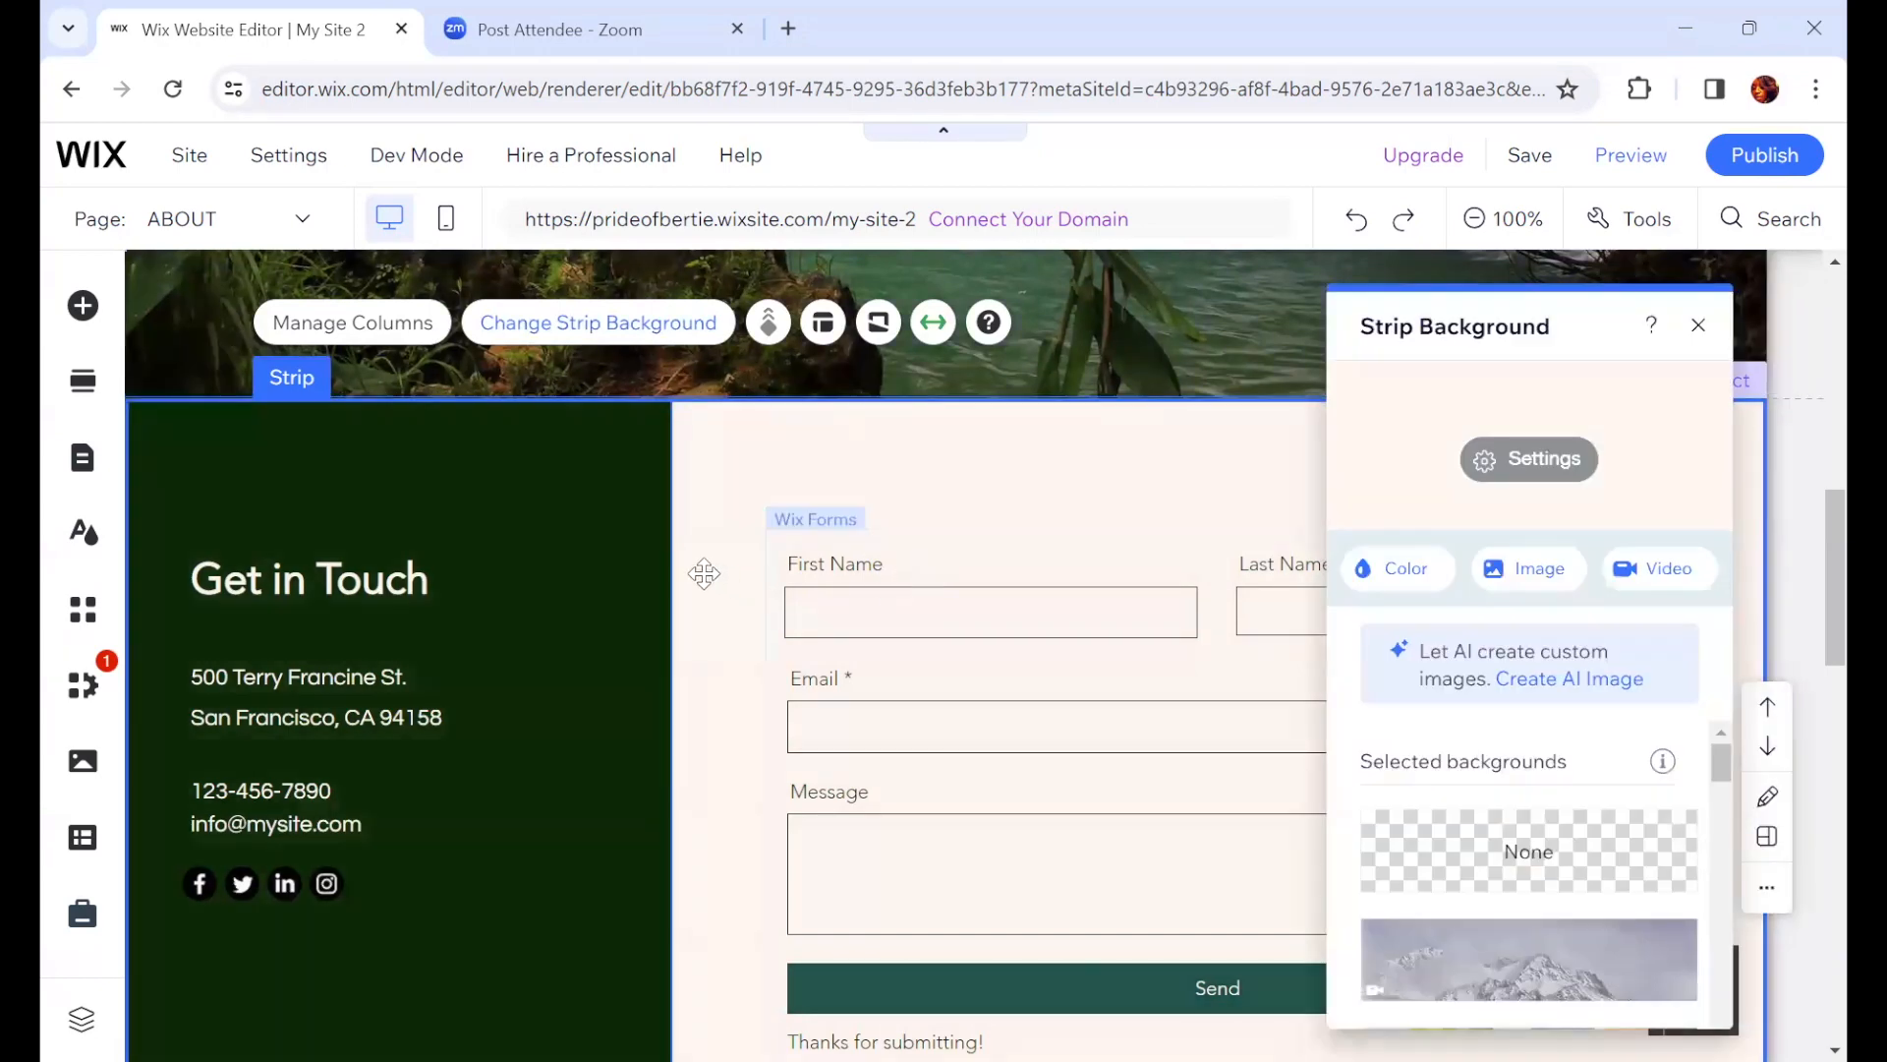
{"action": "scroll", "coordinate": [1589, 850], "scroll_direction": "down", "scroll_amount": 2}
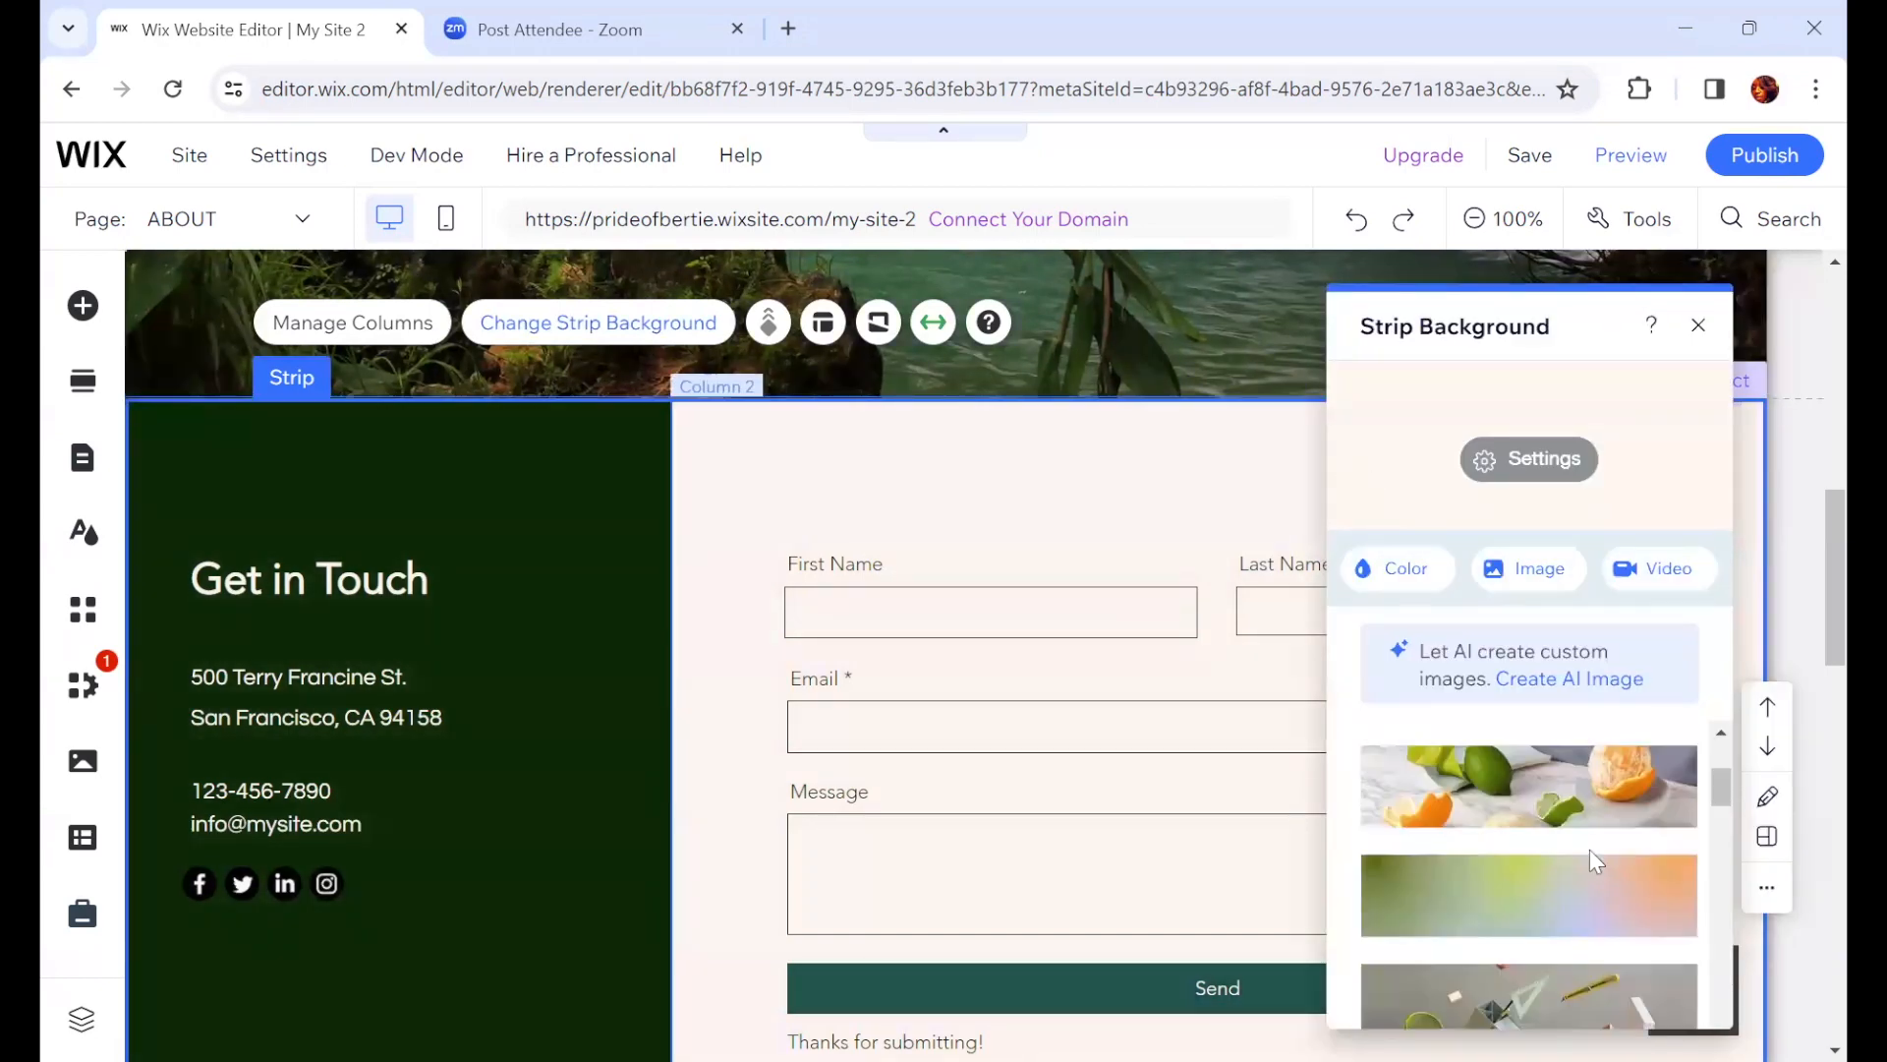
{"action": "scroll", "coordinate": [1569, 835], "scroll_direction": "down", "scroll_amount": 1}
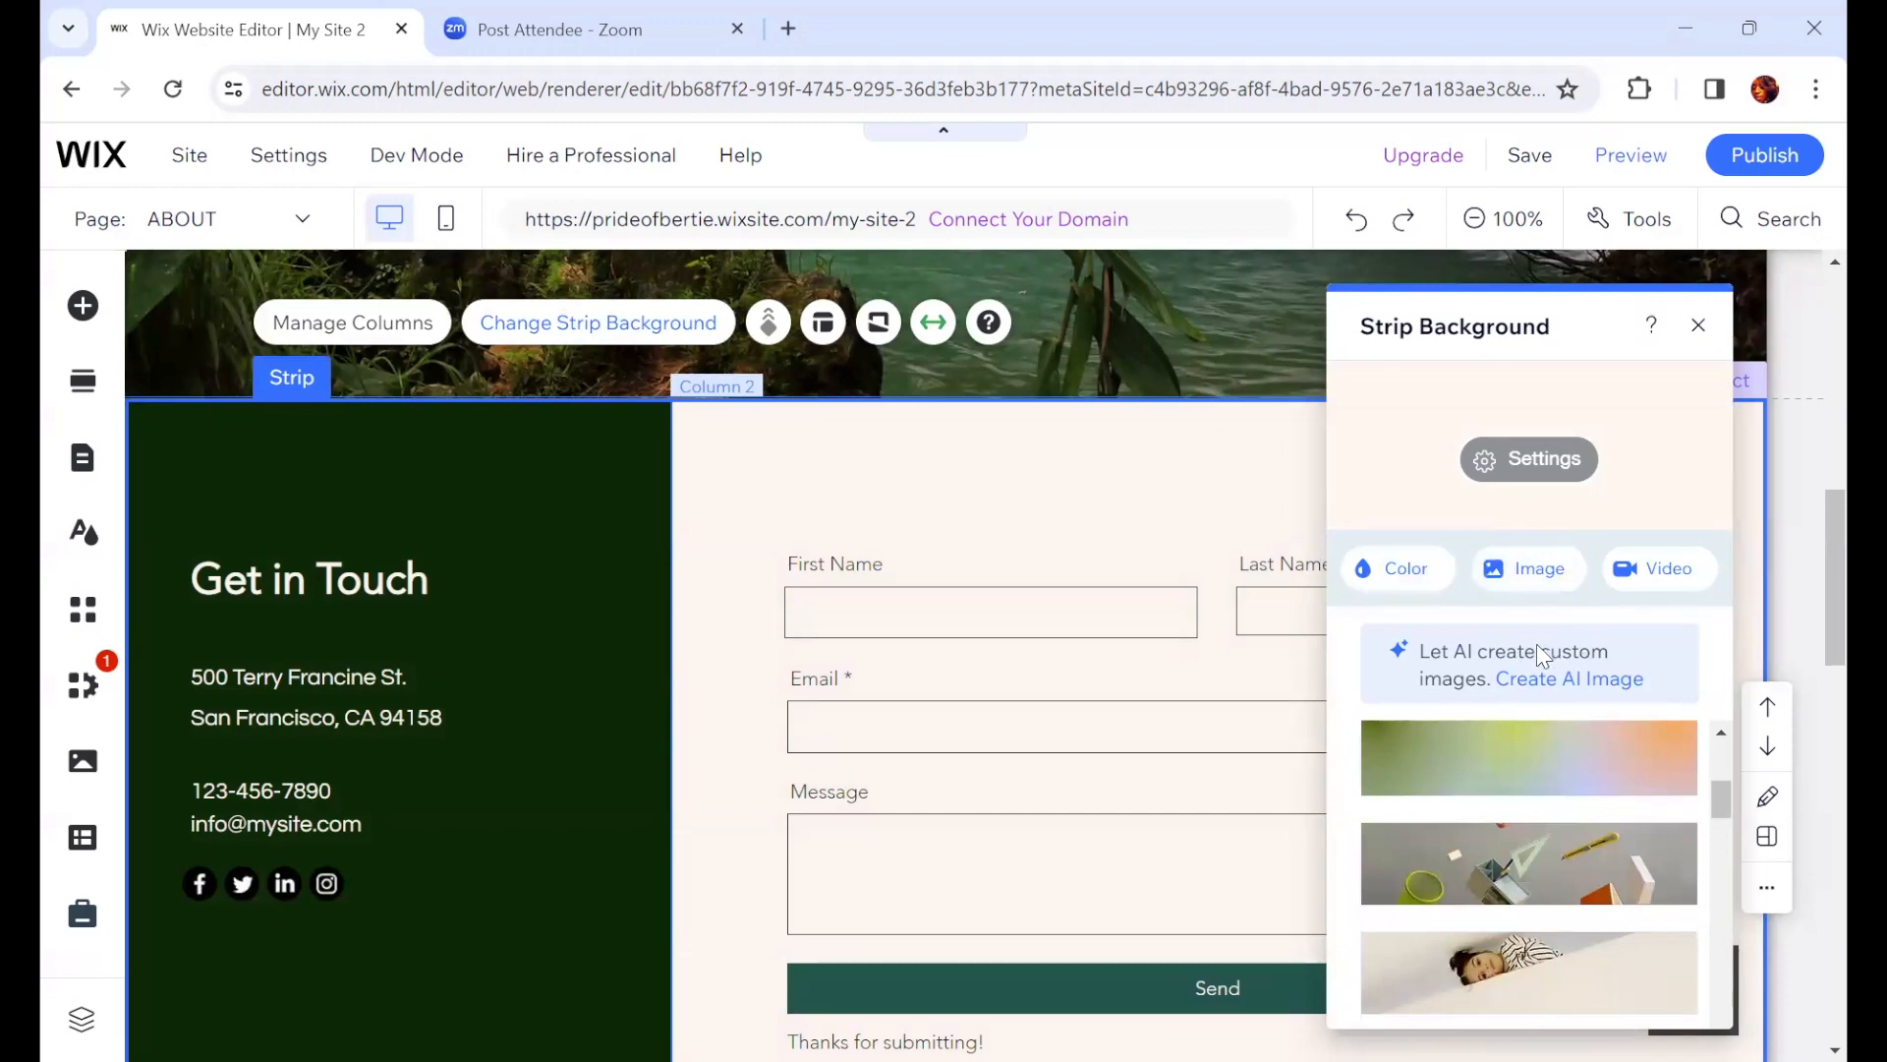
{"action": "mouse_move", "coordinate": [1531, 755]}
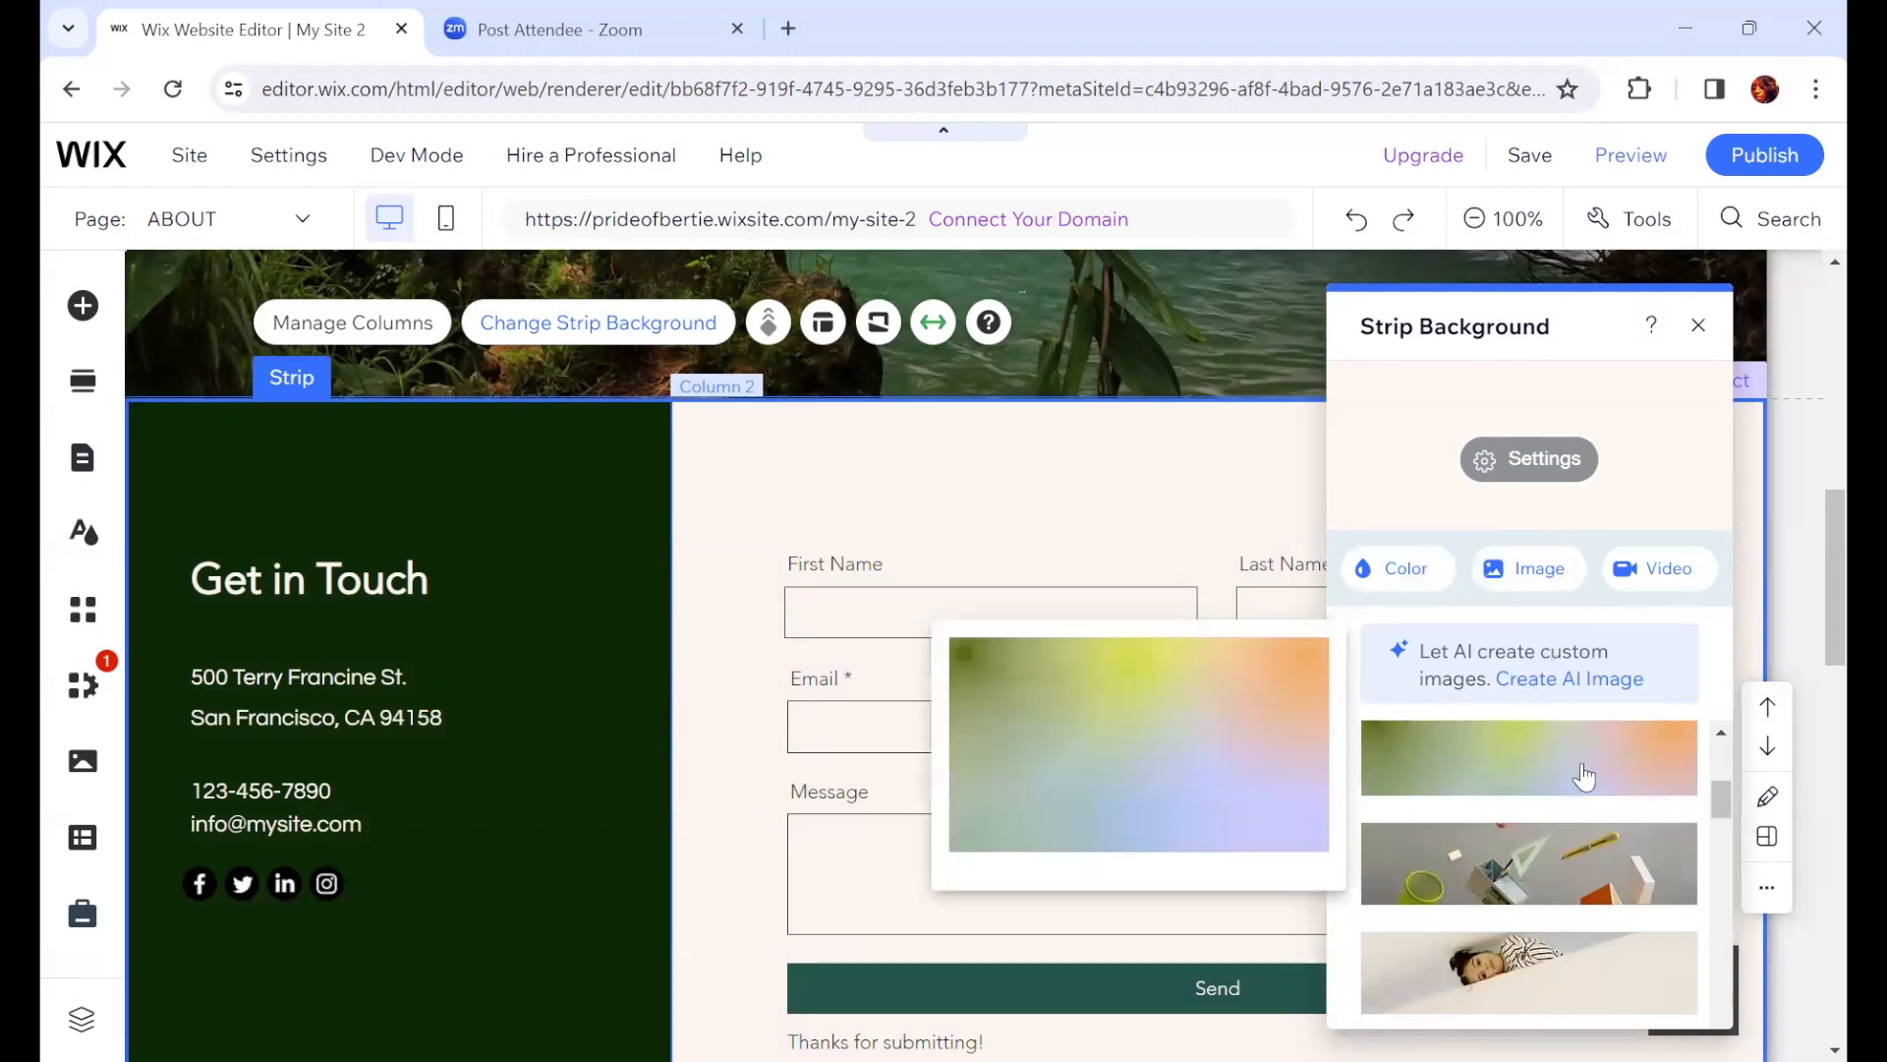
{"action": "scroll", "coordinate": [1677, 758], "scroll_direction": "down", "scroll_amount": 1}
{"action": "scroll", "coordinate": [1713, 688], "scroll_direction": "down", "scroll_amount": 1}
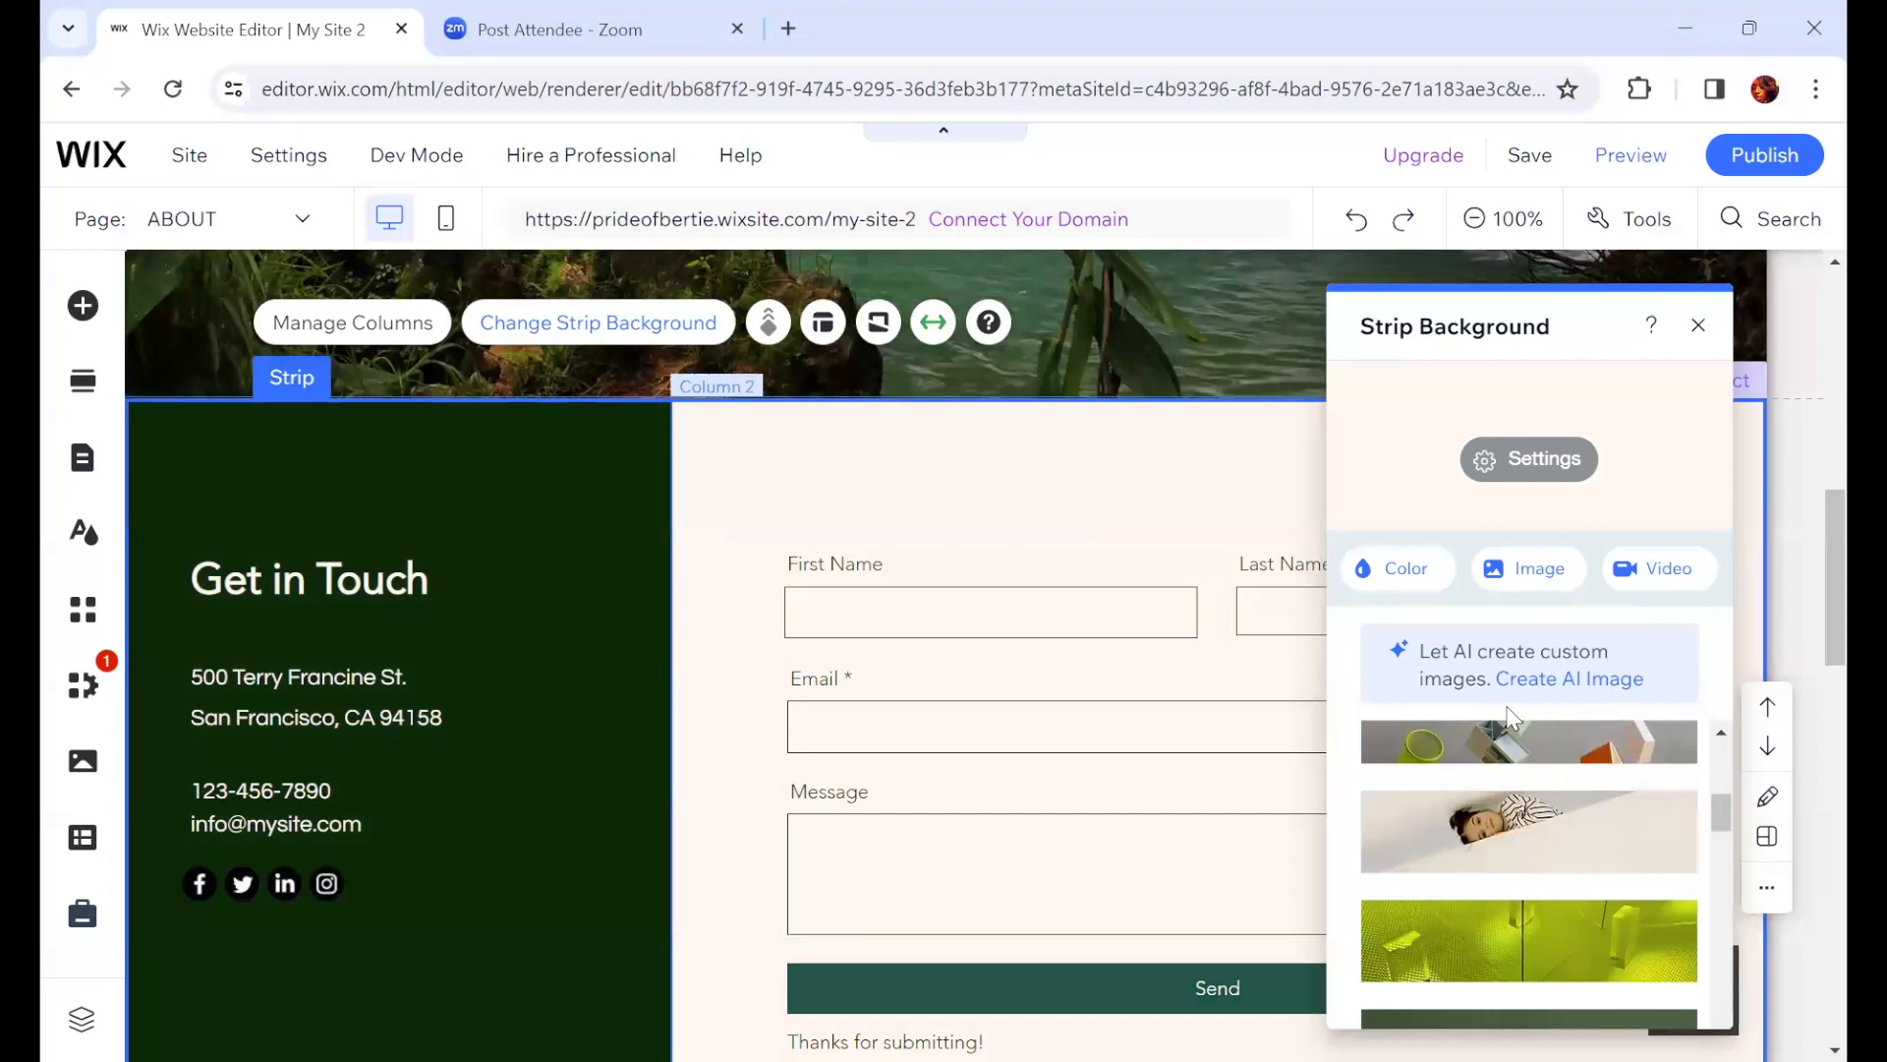
Step: Open the strip background color picker to review theme colors and custom colors, then close the background panel
{"action": "left_click", "coordinate": [1406, 569]}
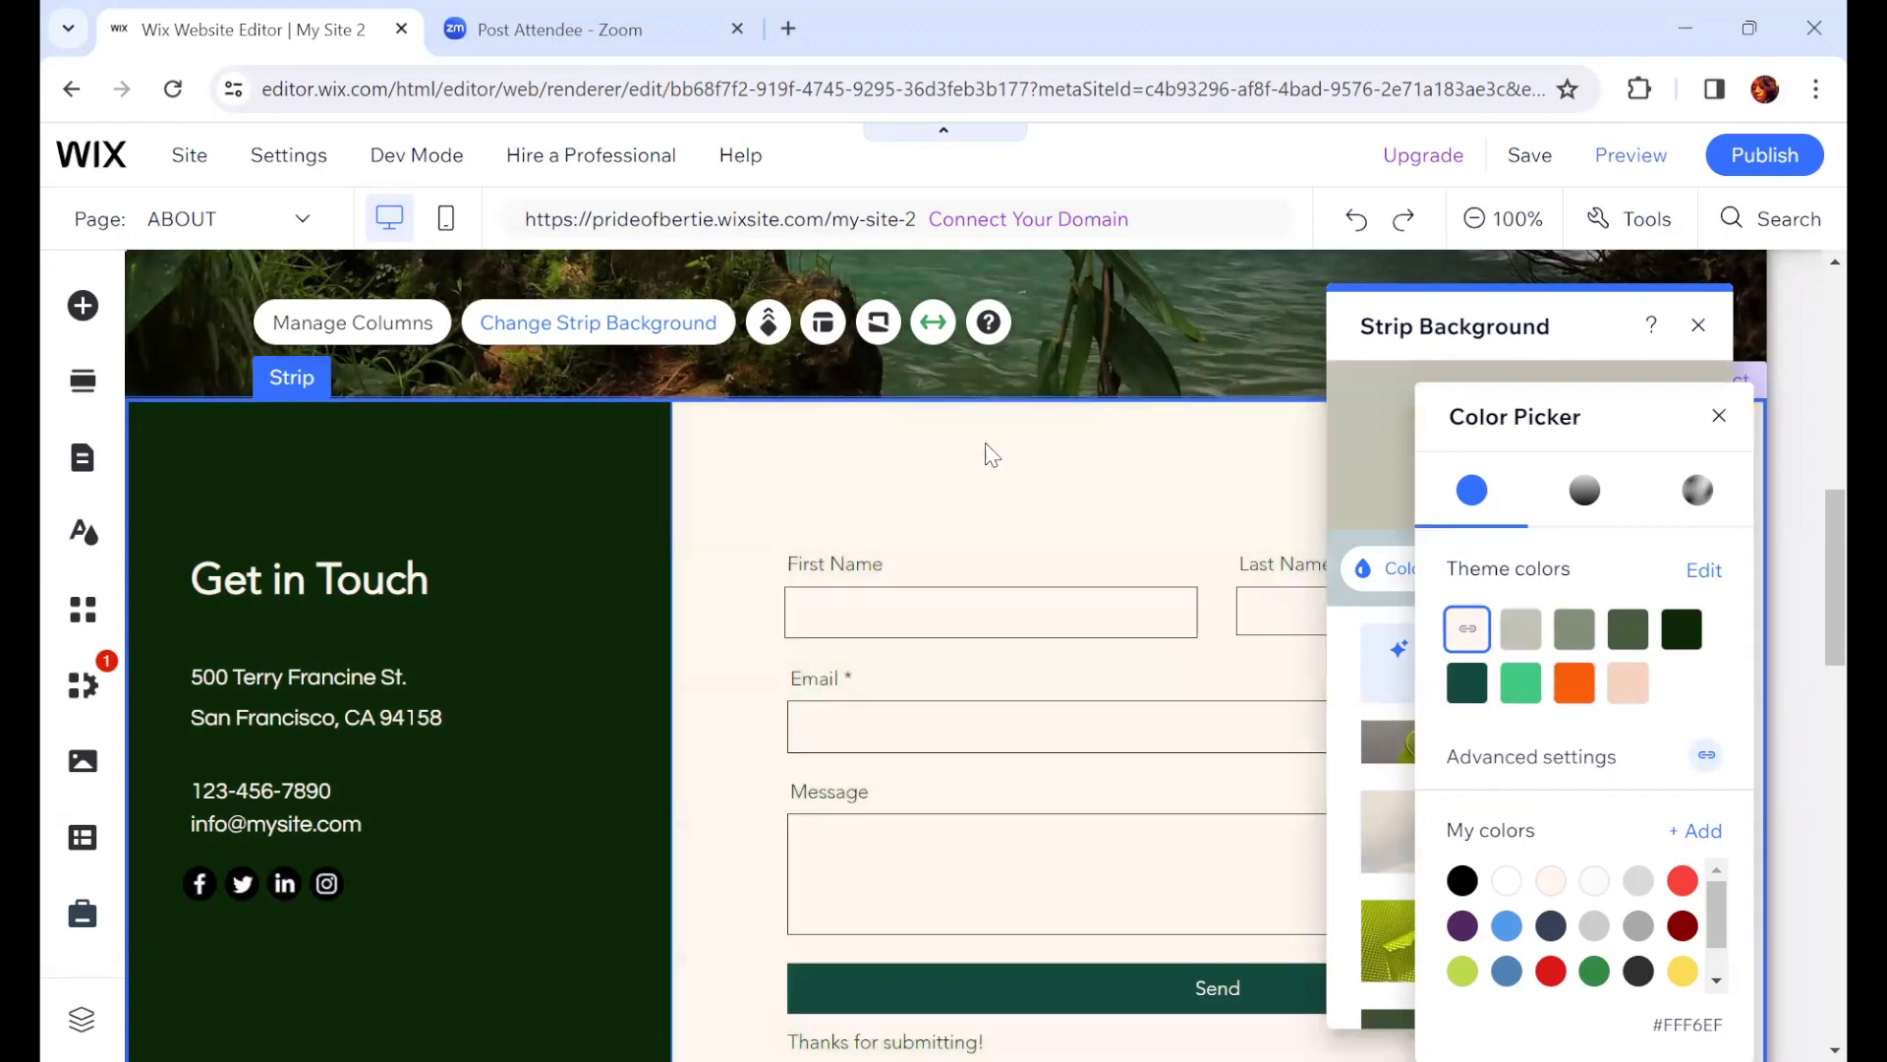
{"action": "left_click", "coordinate": [919, 470]}
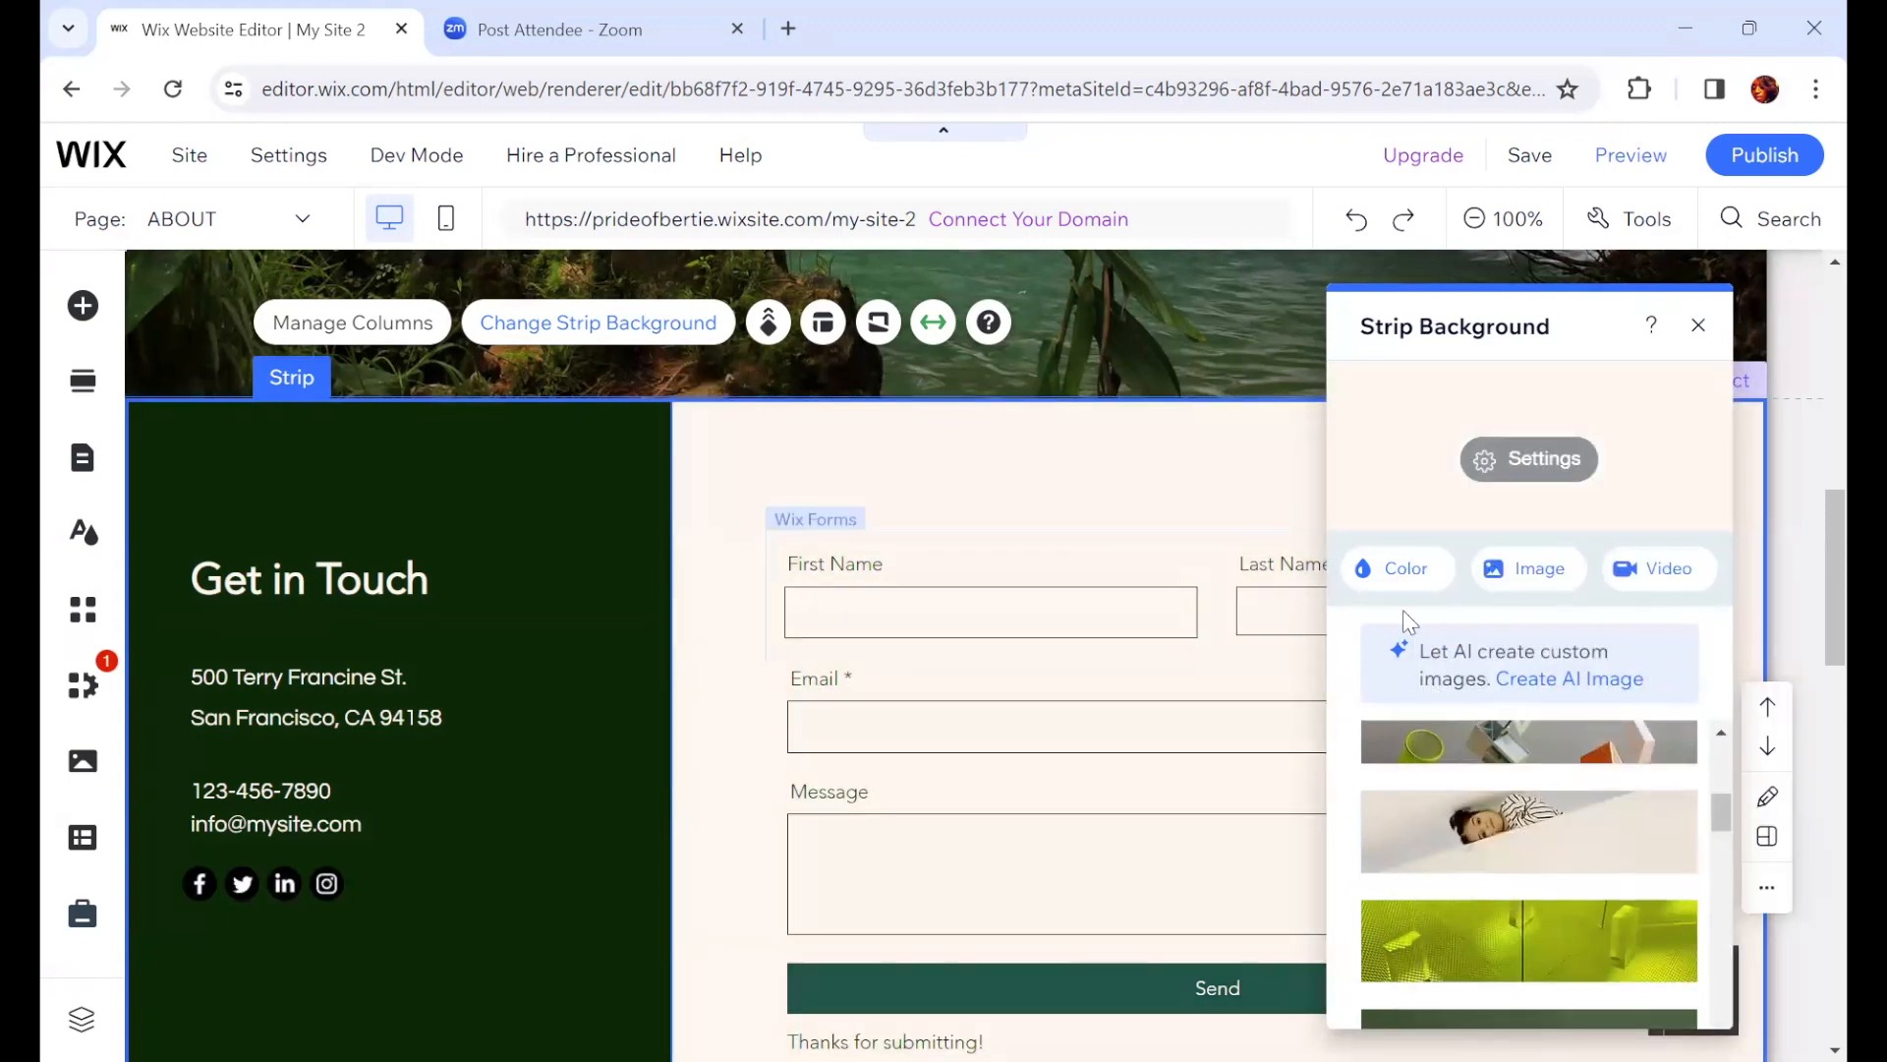
{"action": "left_click", "coordinate": [1396, 578]}
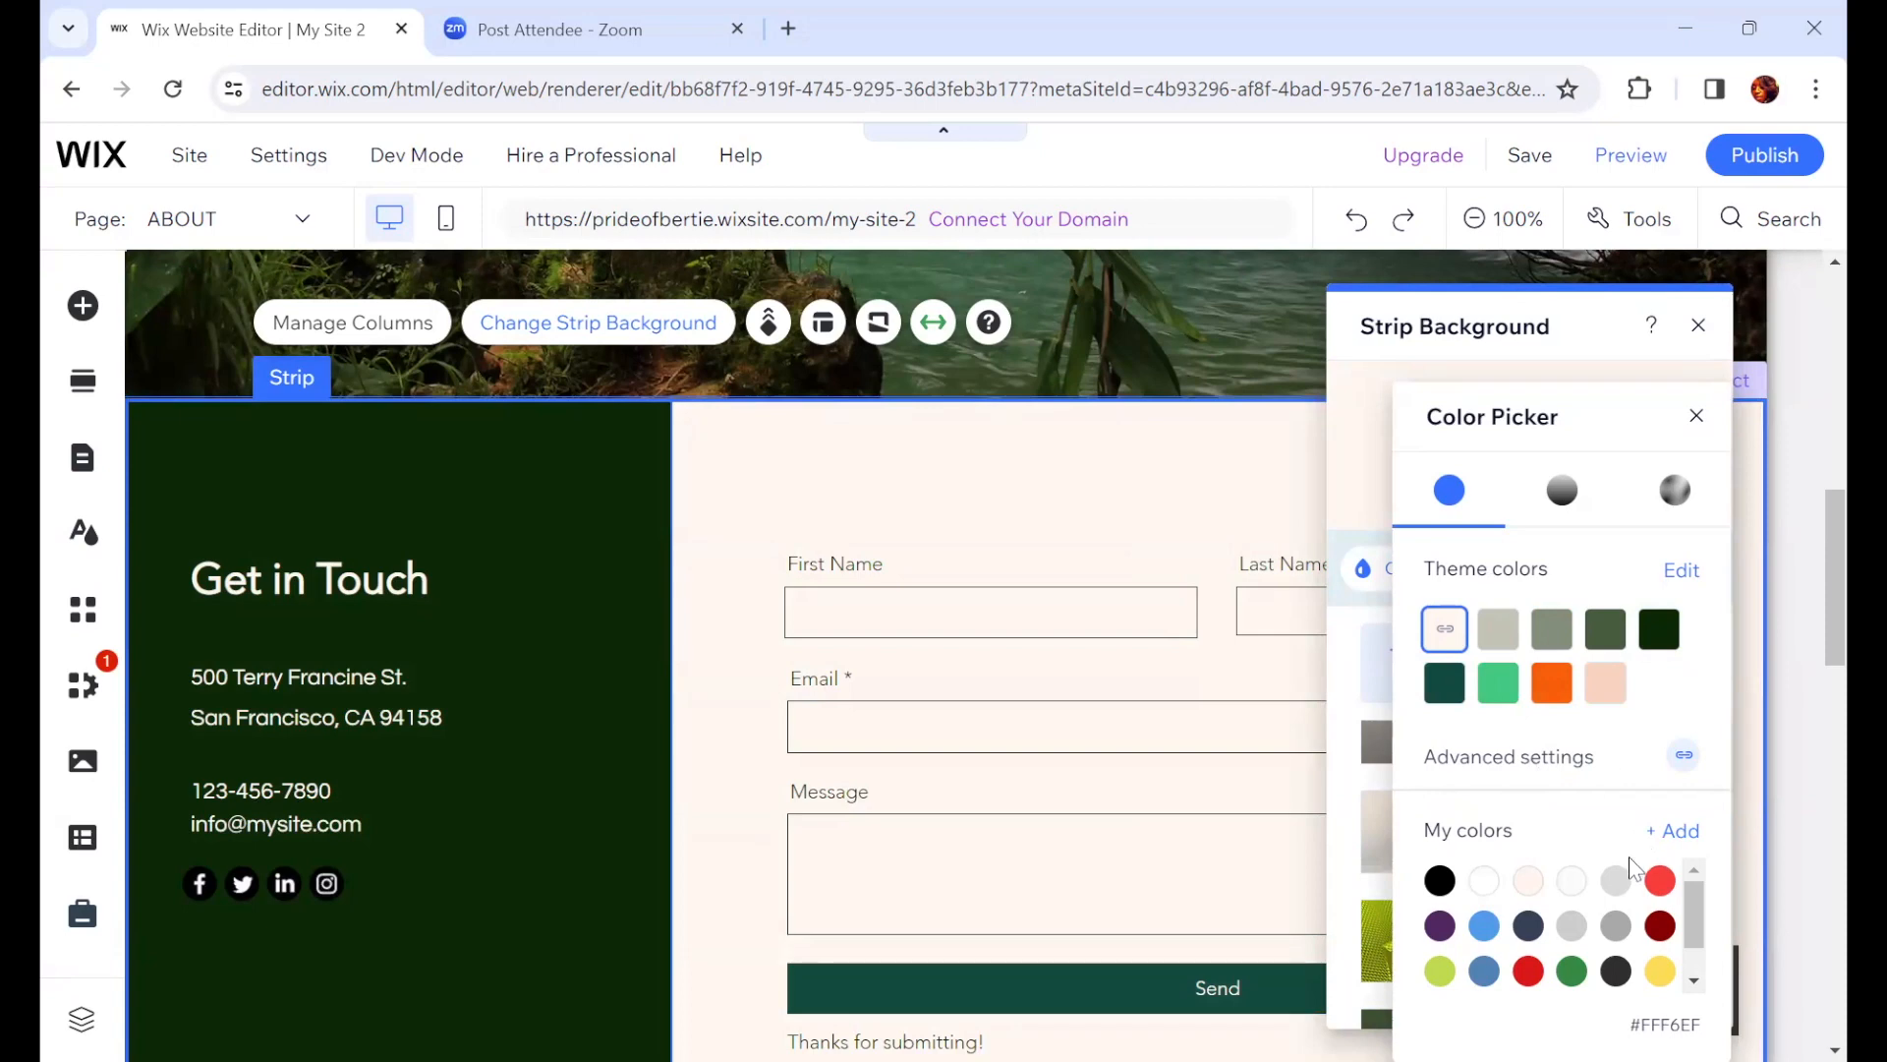
{"action": "left_click", "coordinate": [1546, 337]}
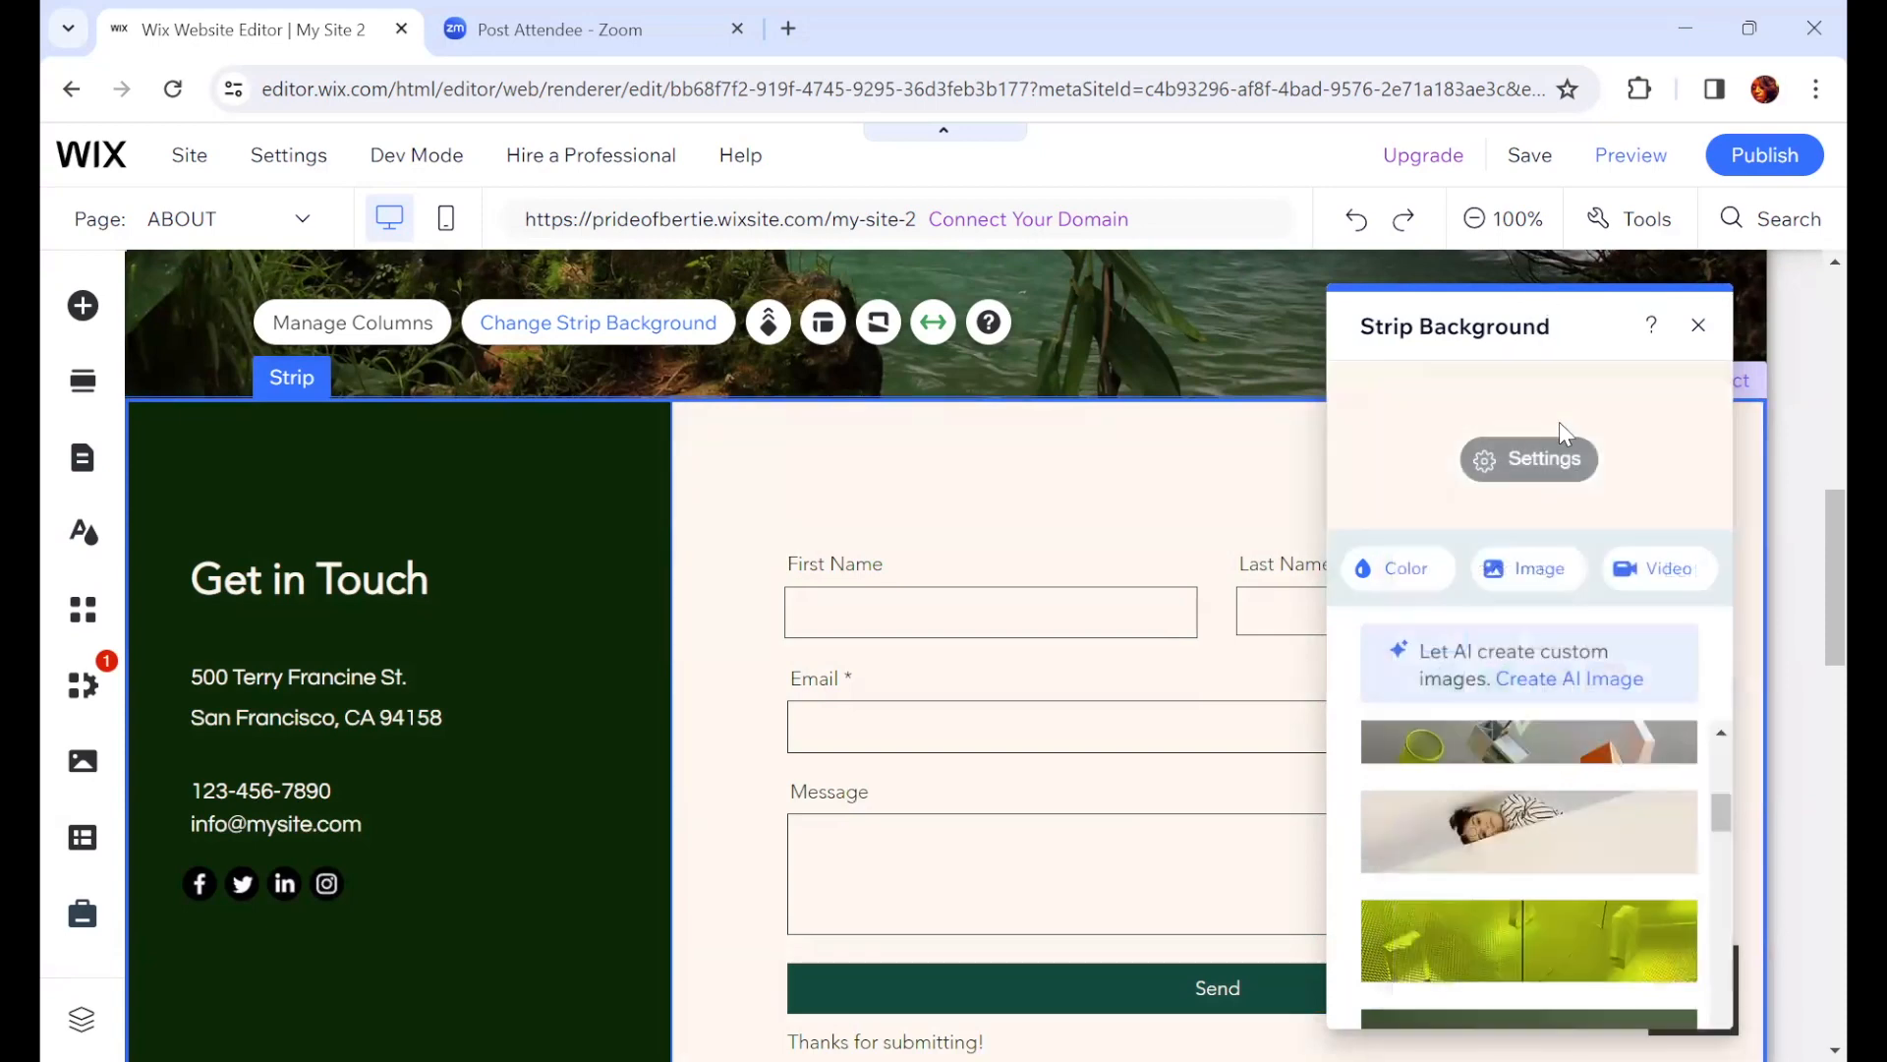
{"action": "left_click_drag", "start_coordinate": [1551, 320], "coordinate": [1541, 137]}
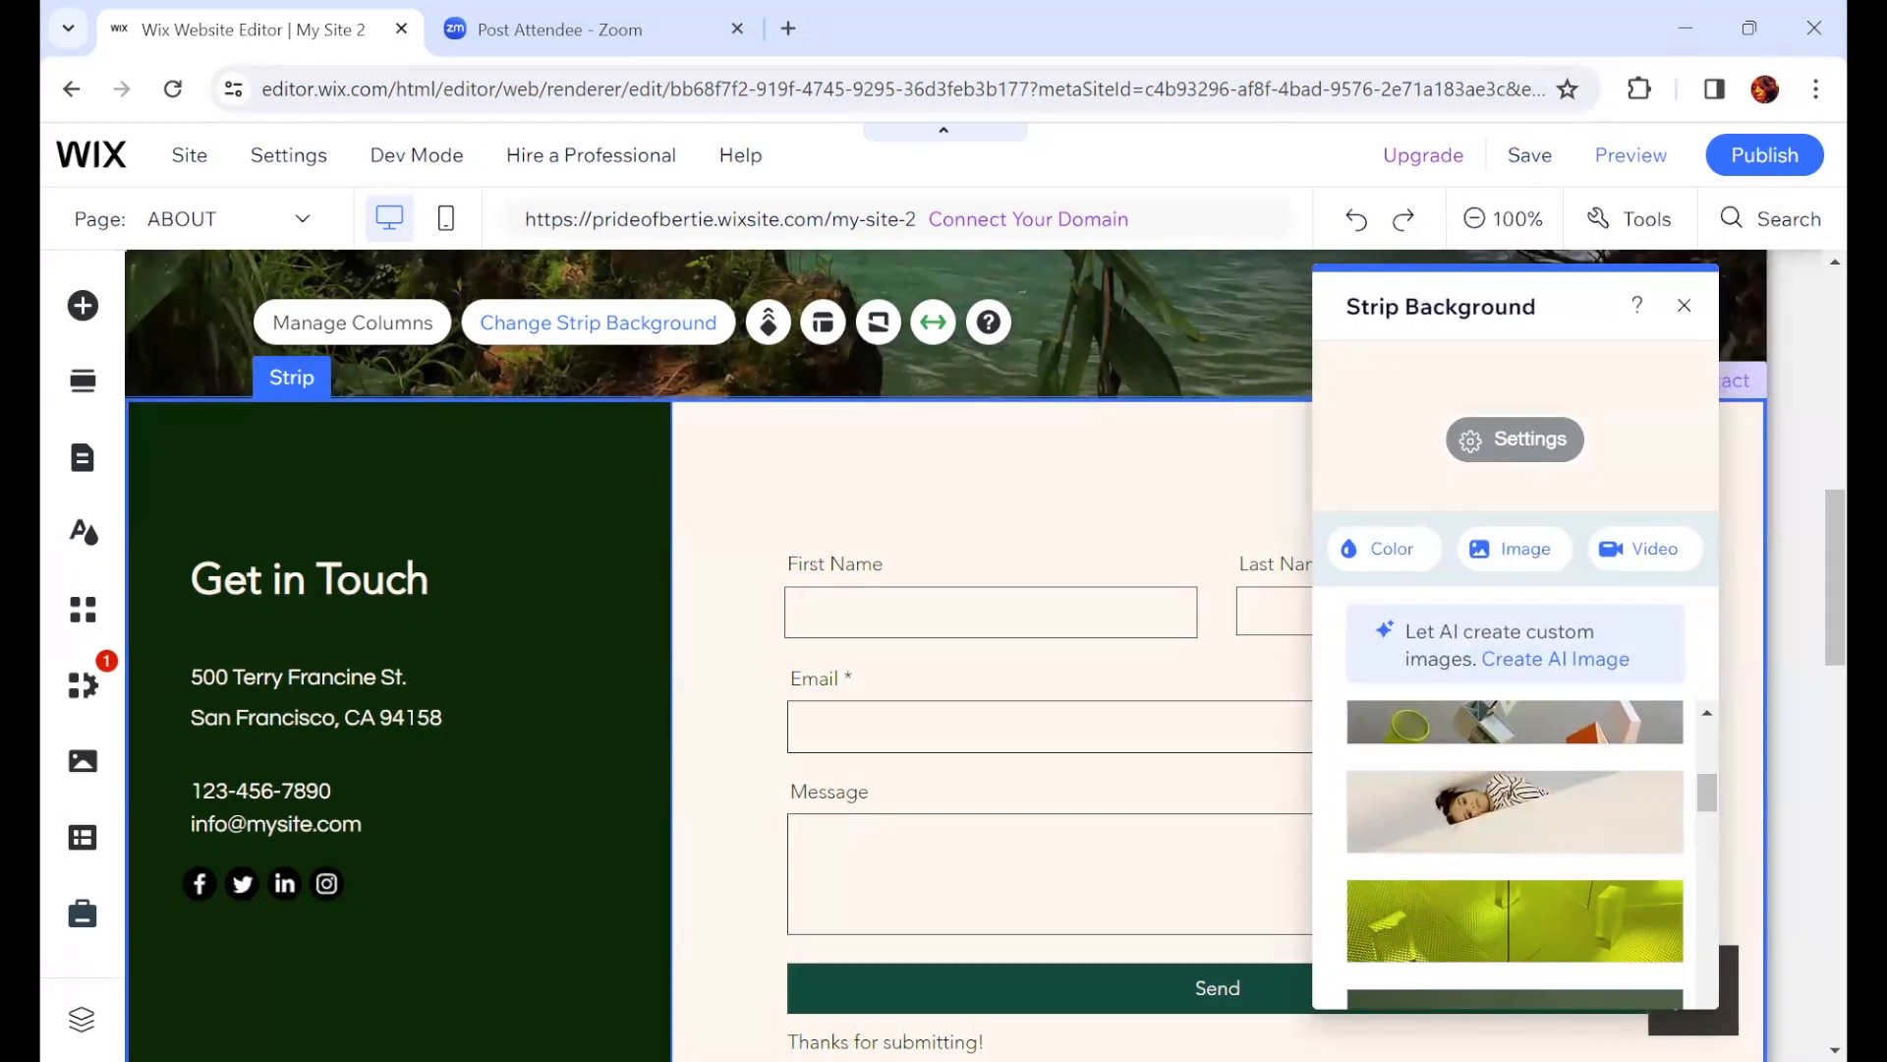
{"action": "scroll", "coordinate": [1534, 816], "scroll_direction": "down", "scroll_amount": 3}
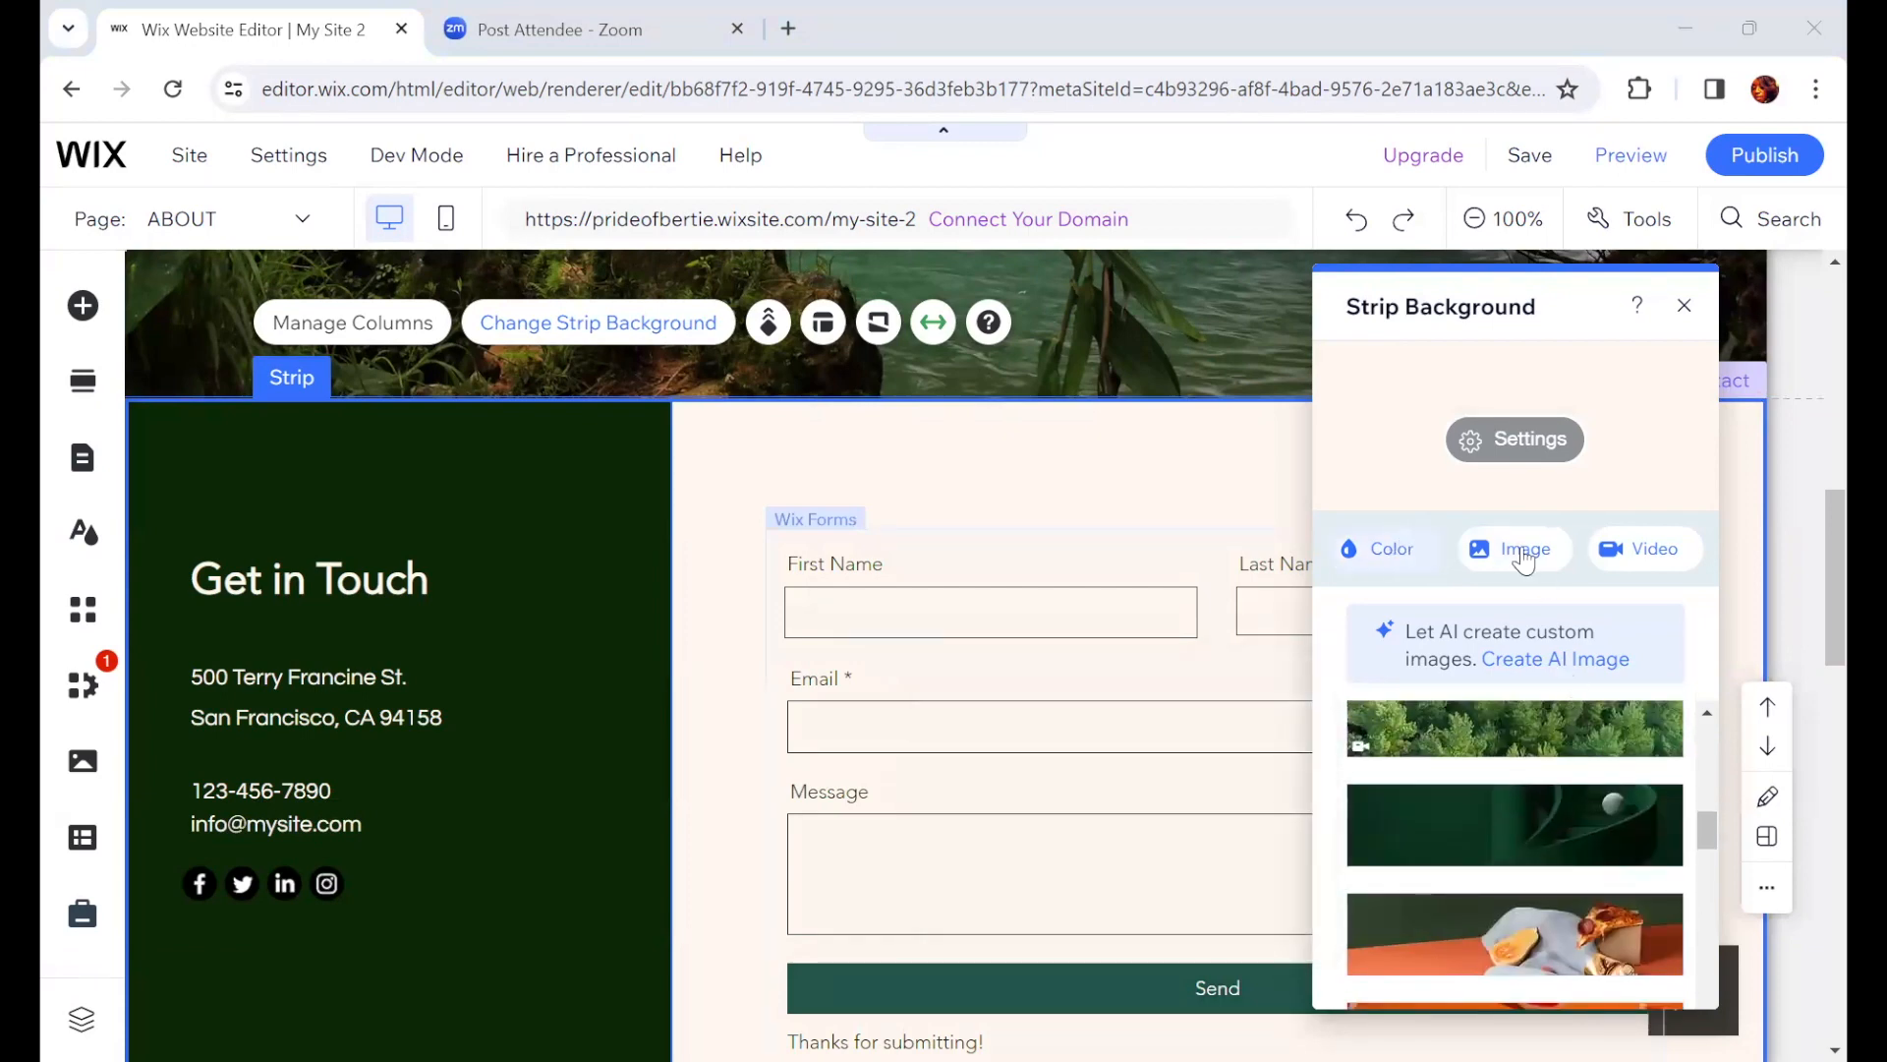
{"action": "left_click", "coordinate": [1381, 547]}
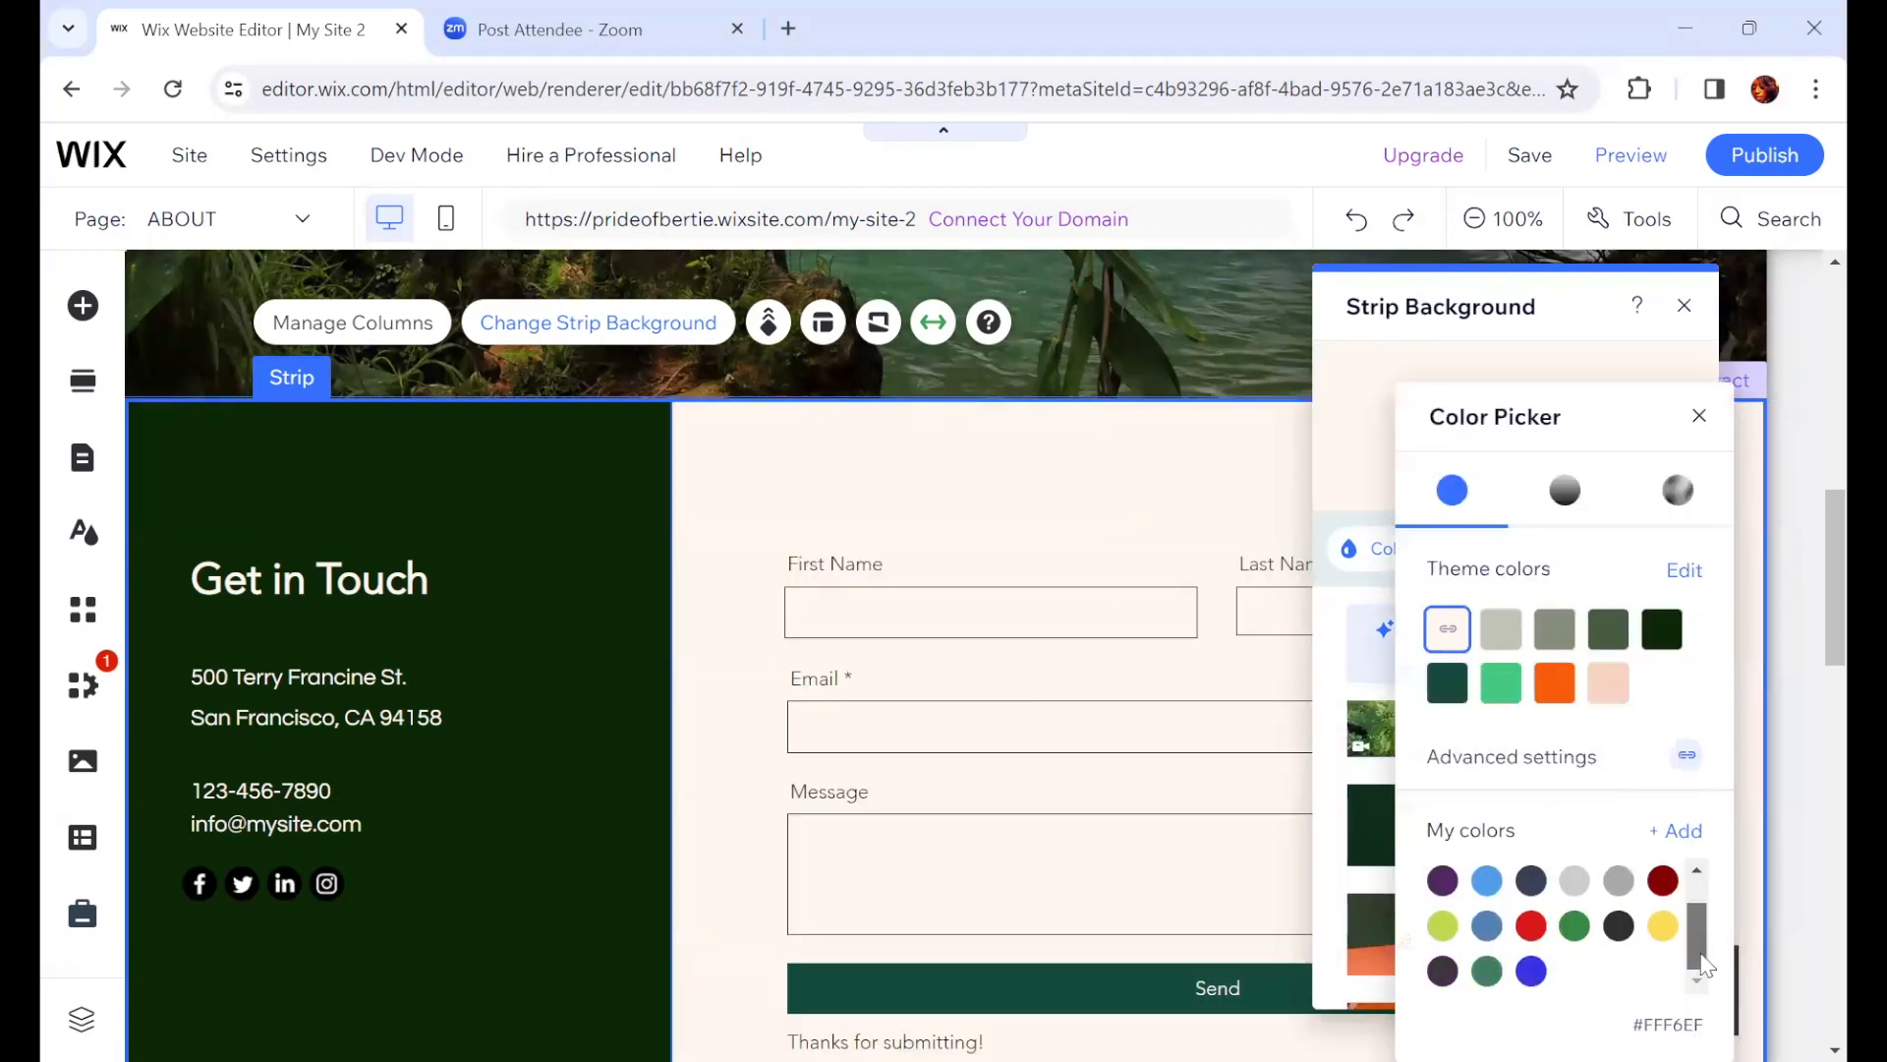
{"action": "scroll", "coordinate": [1447, 907], "scroll_direction": "up", "scroll_amount": 2}
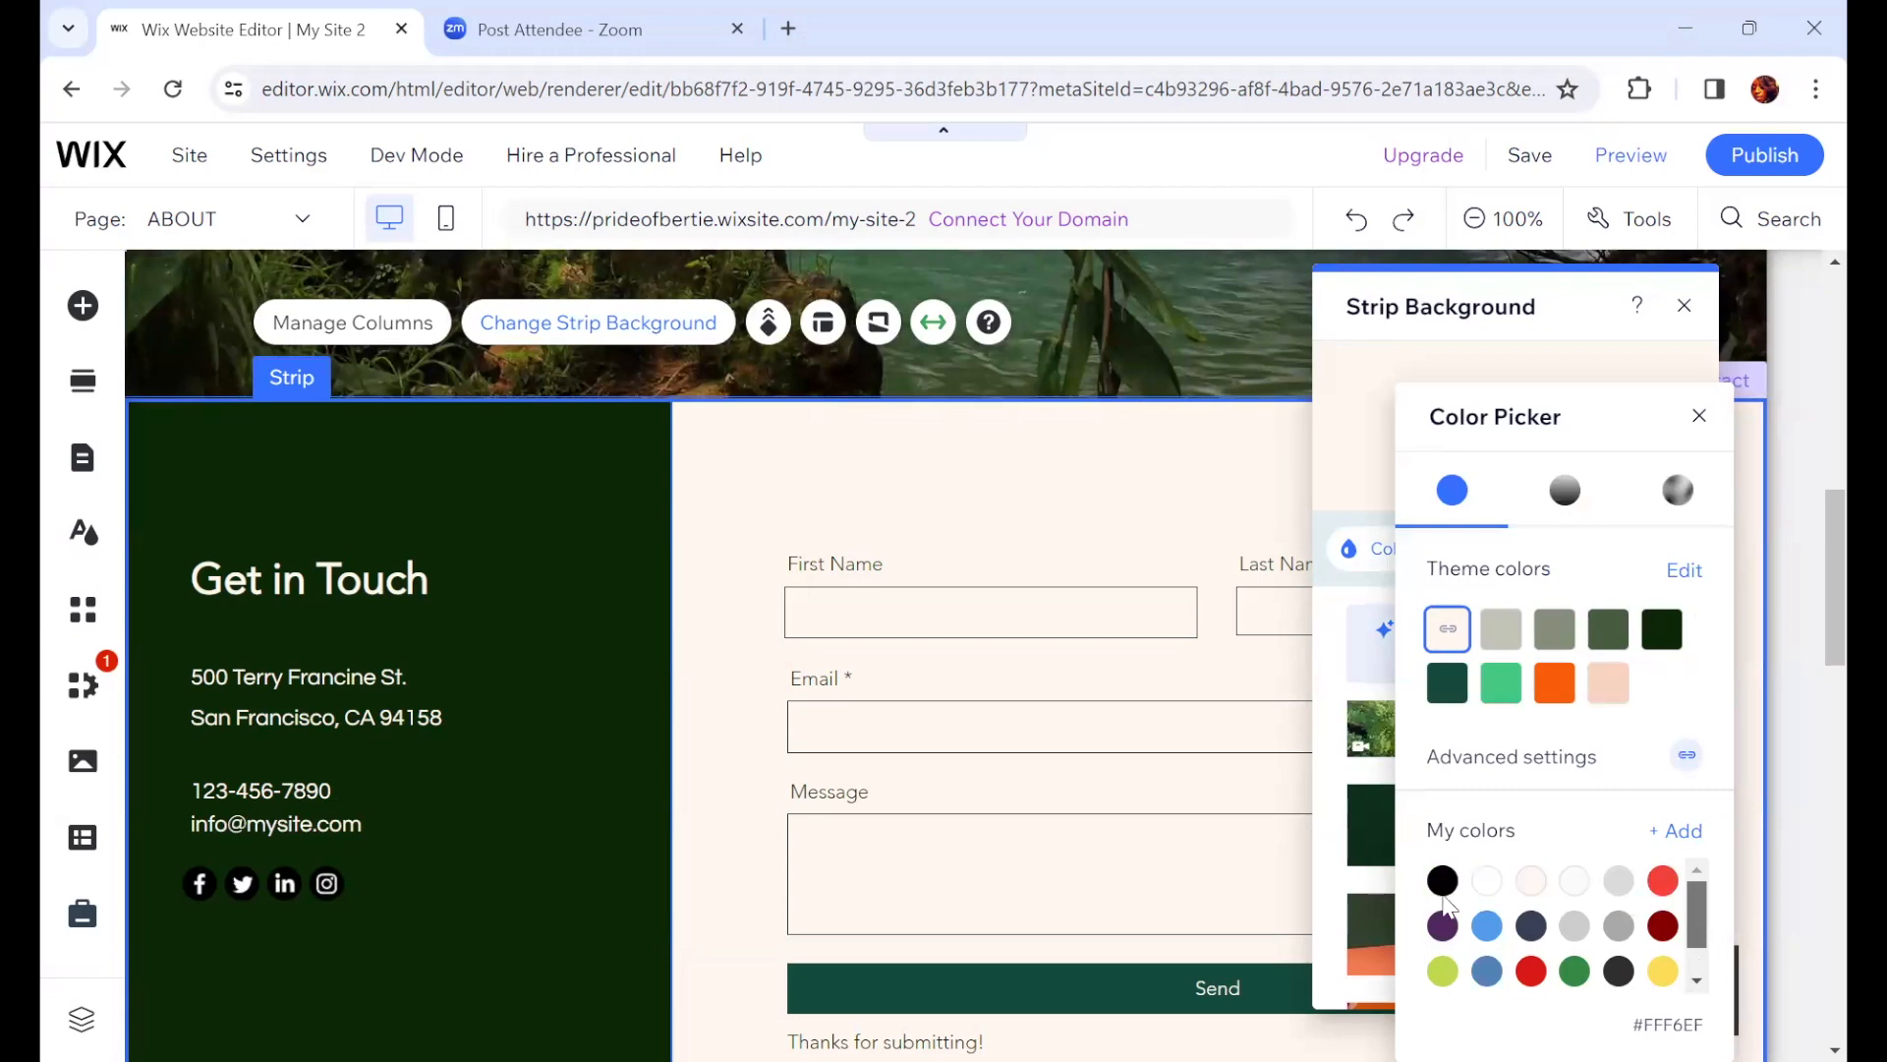
{"action": "left_click", "coordinate": [1698, 420]}
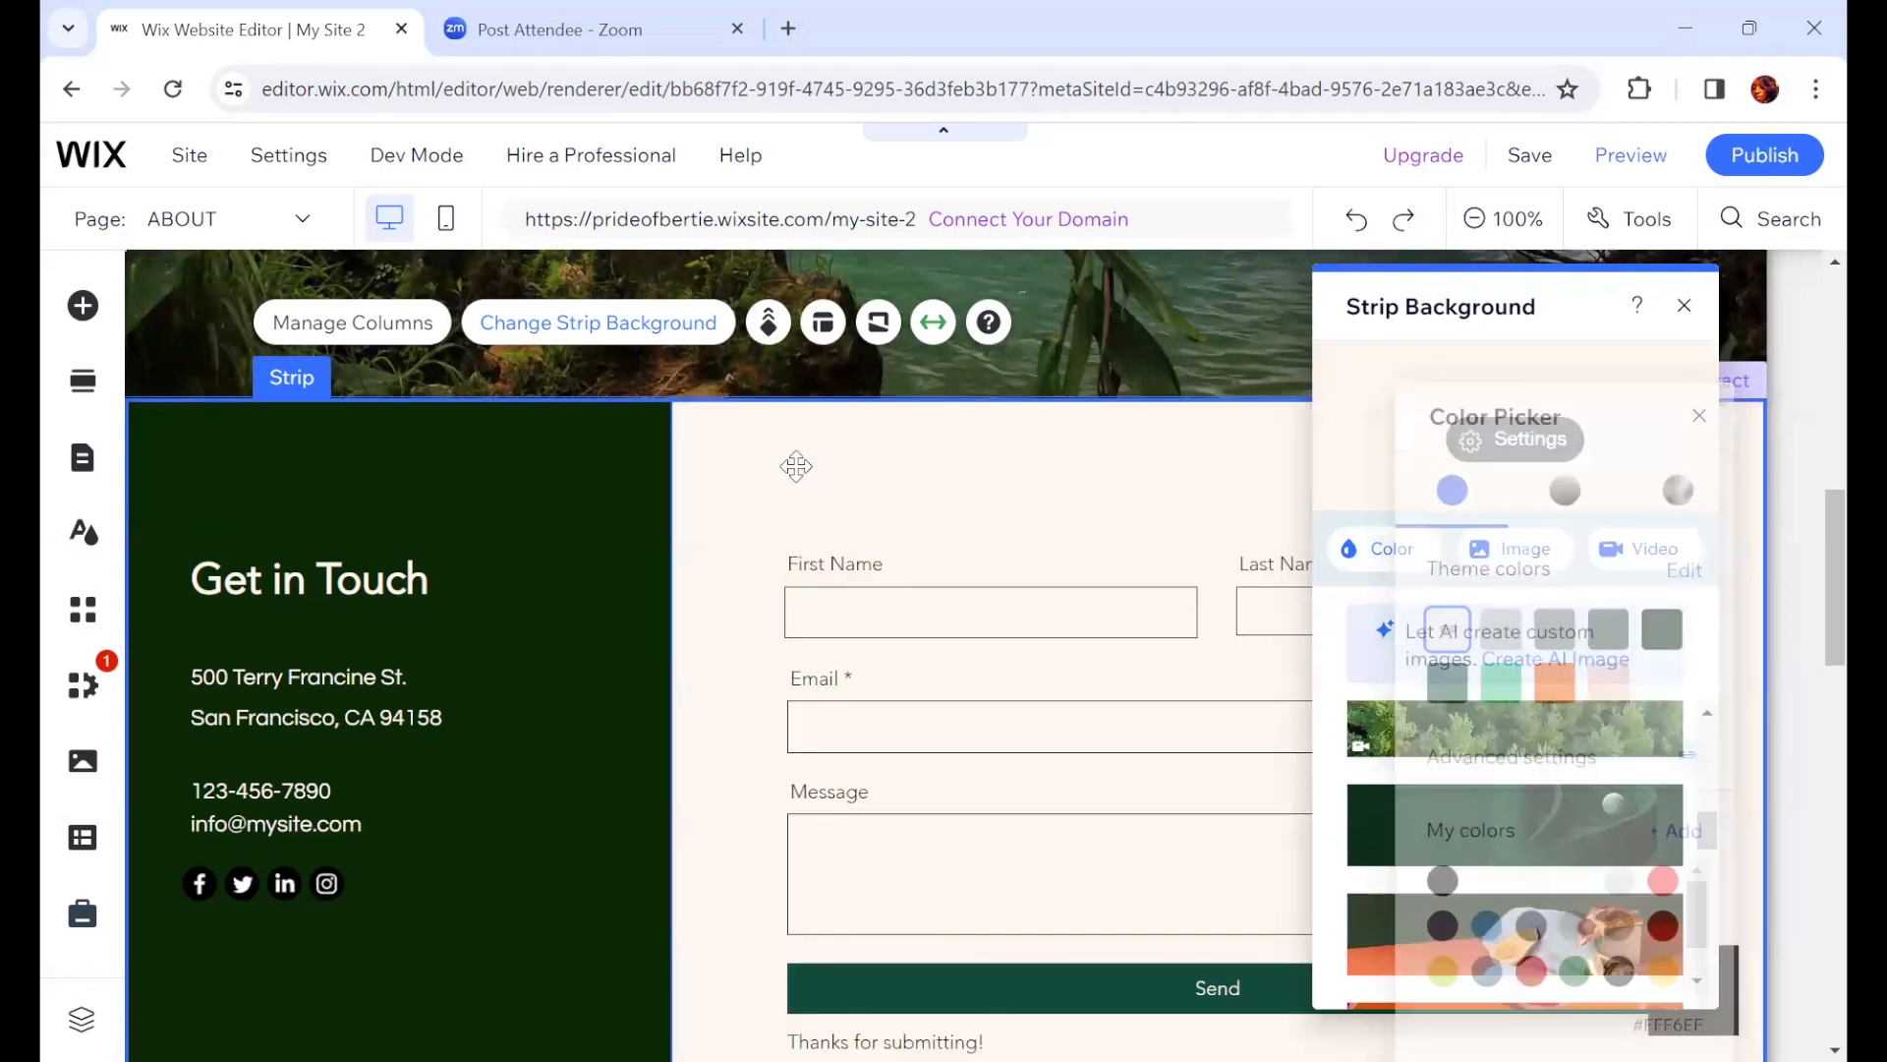
{"action": "left_click", "coordinate": [1683, 305]}
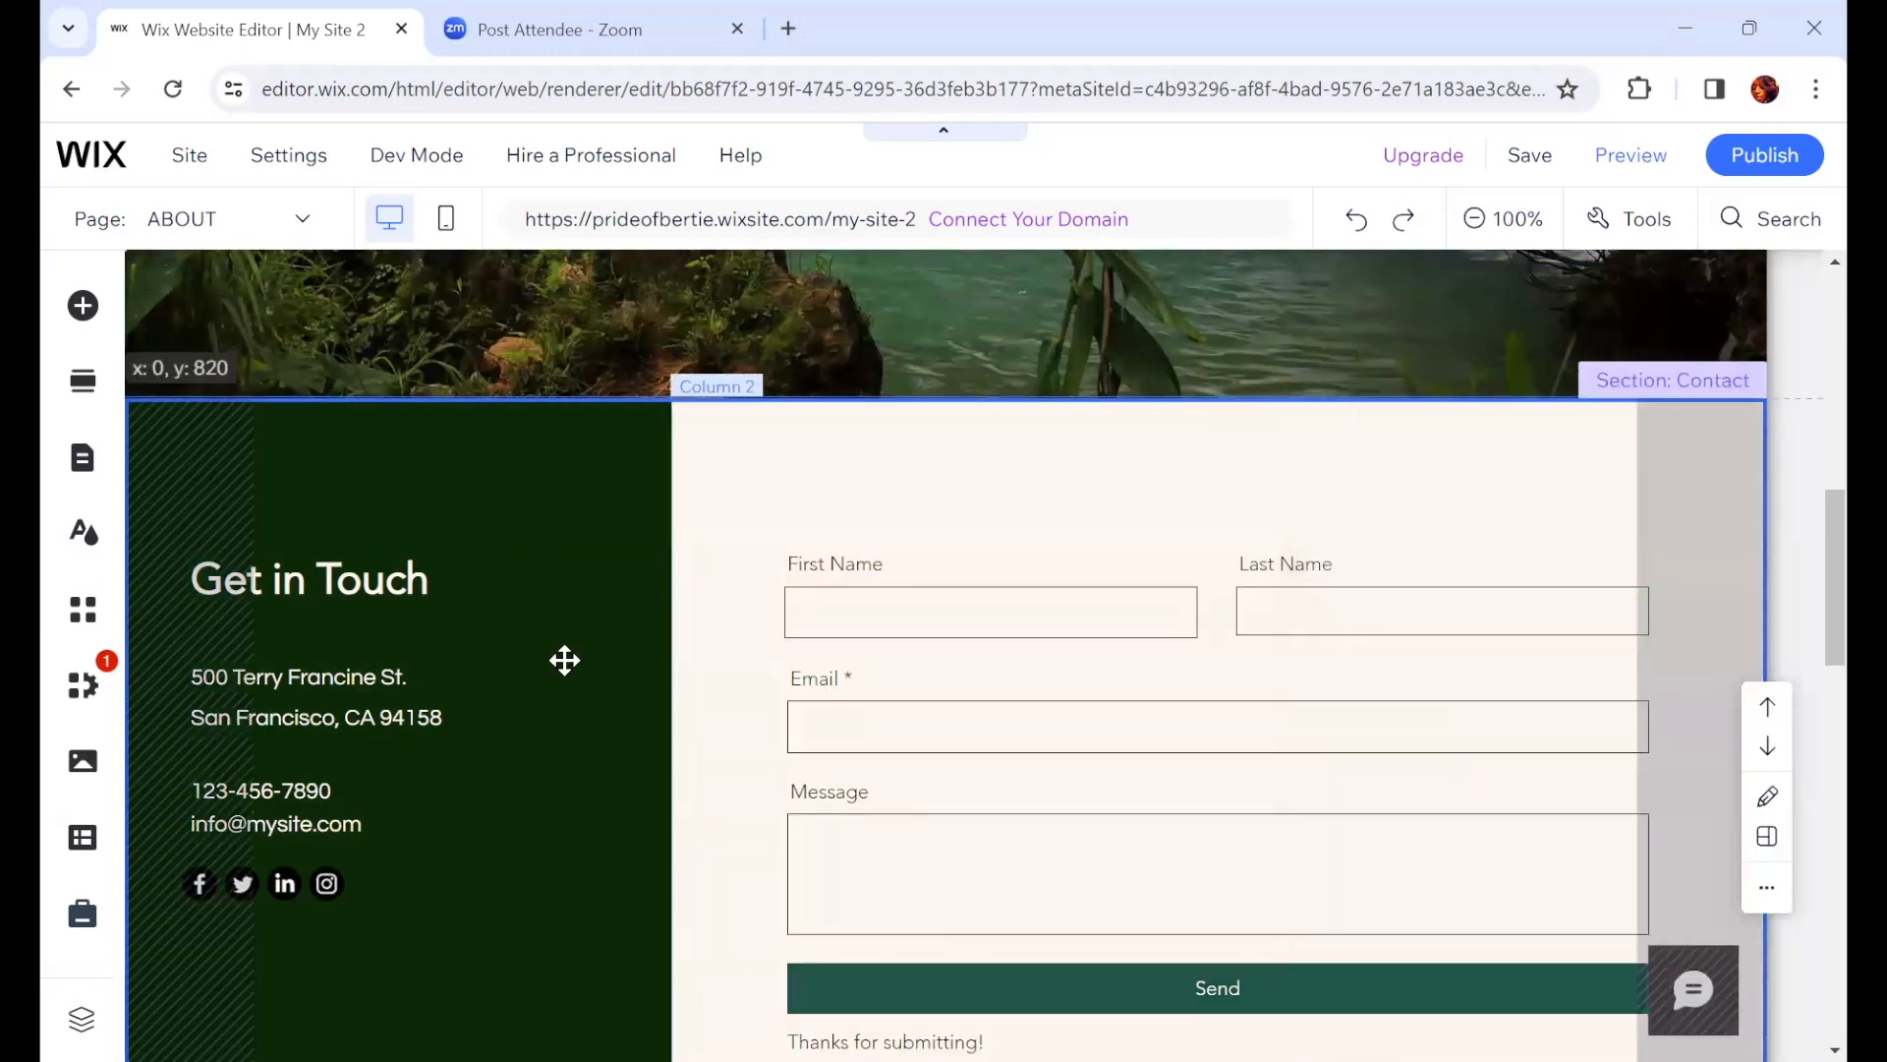
Step: Add an Address field from the contact fields to the Get in Touch form
{"action": "left_click", "coordinate": [548, 835]}
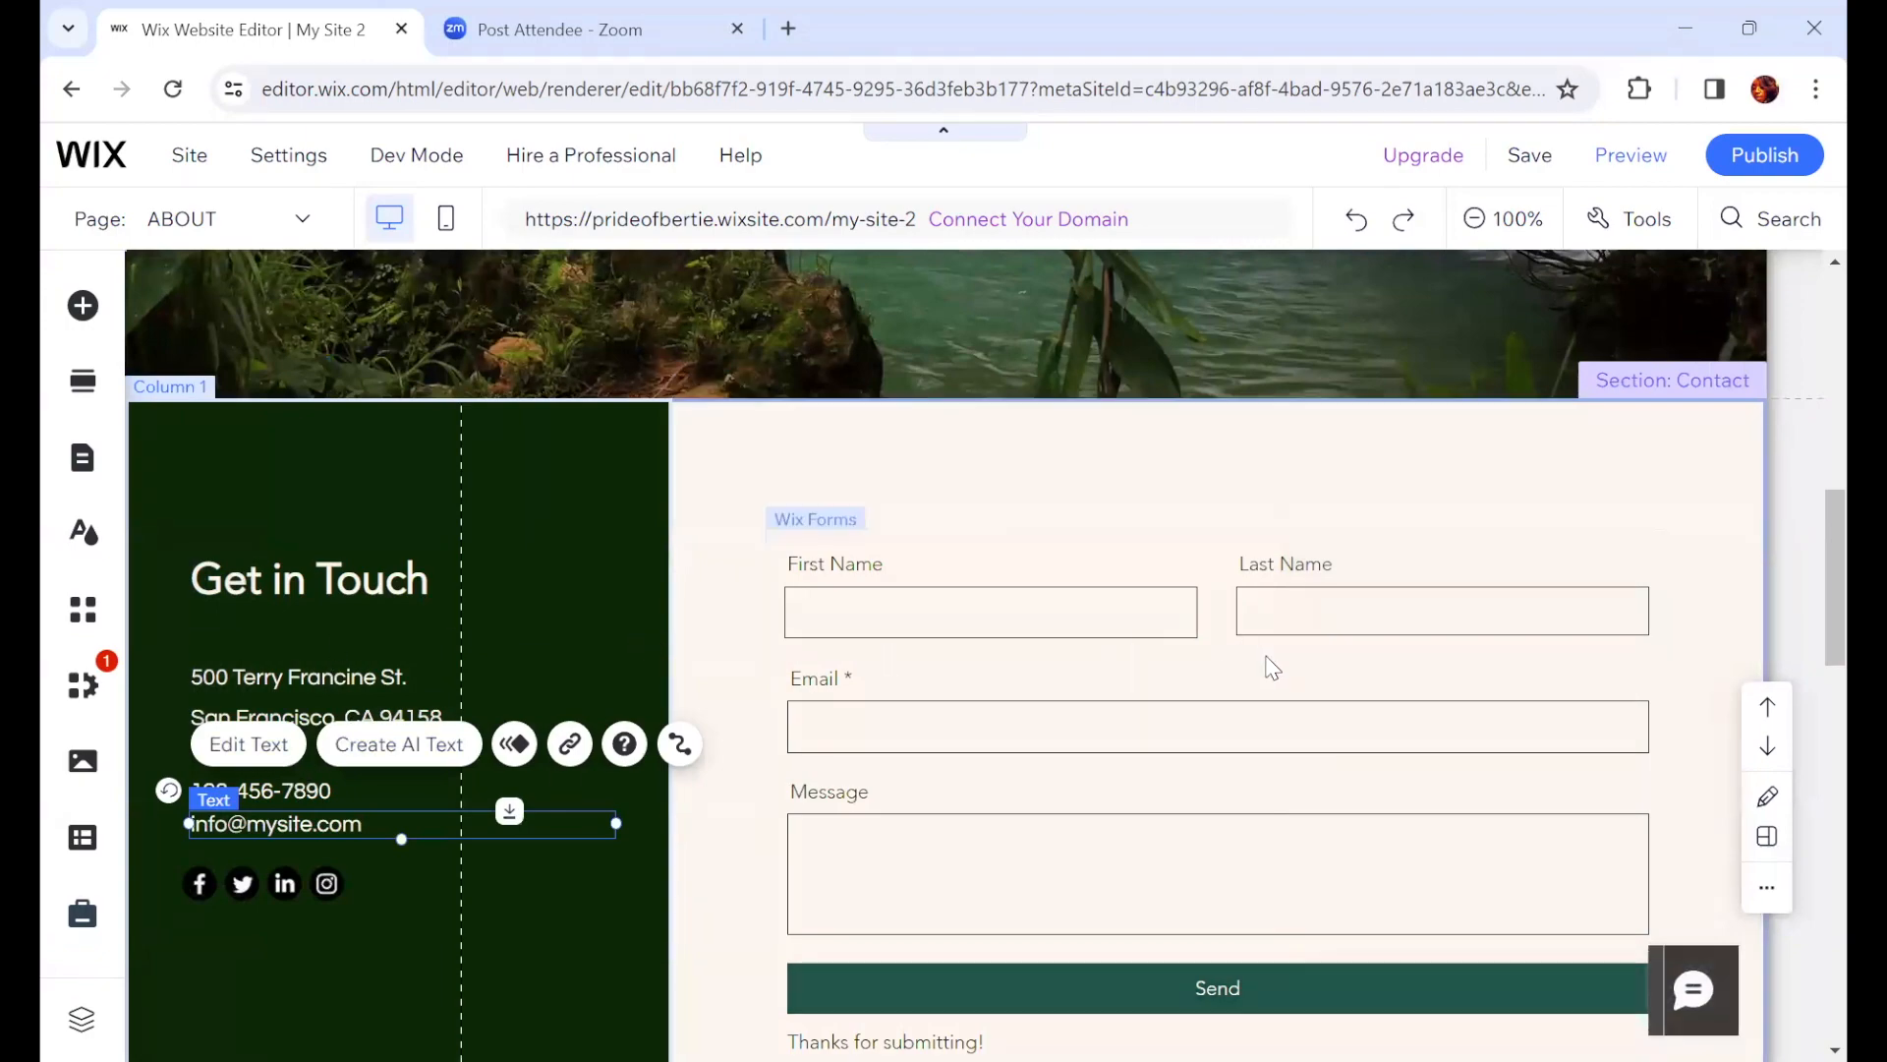
{"action": "scroll", "coordinate": [1273, 676], "scroll_direction": "up", "scroll_amount": 1}
{"action": "scroll", "coordinate": [1273, 676], "scroll_direction": "up", "scroll_amount": 5}
{"action": "scroll", "coordinate": [1231, 698], "scroll_direction": "down", "scroll_amount": 6}
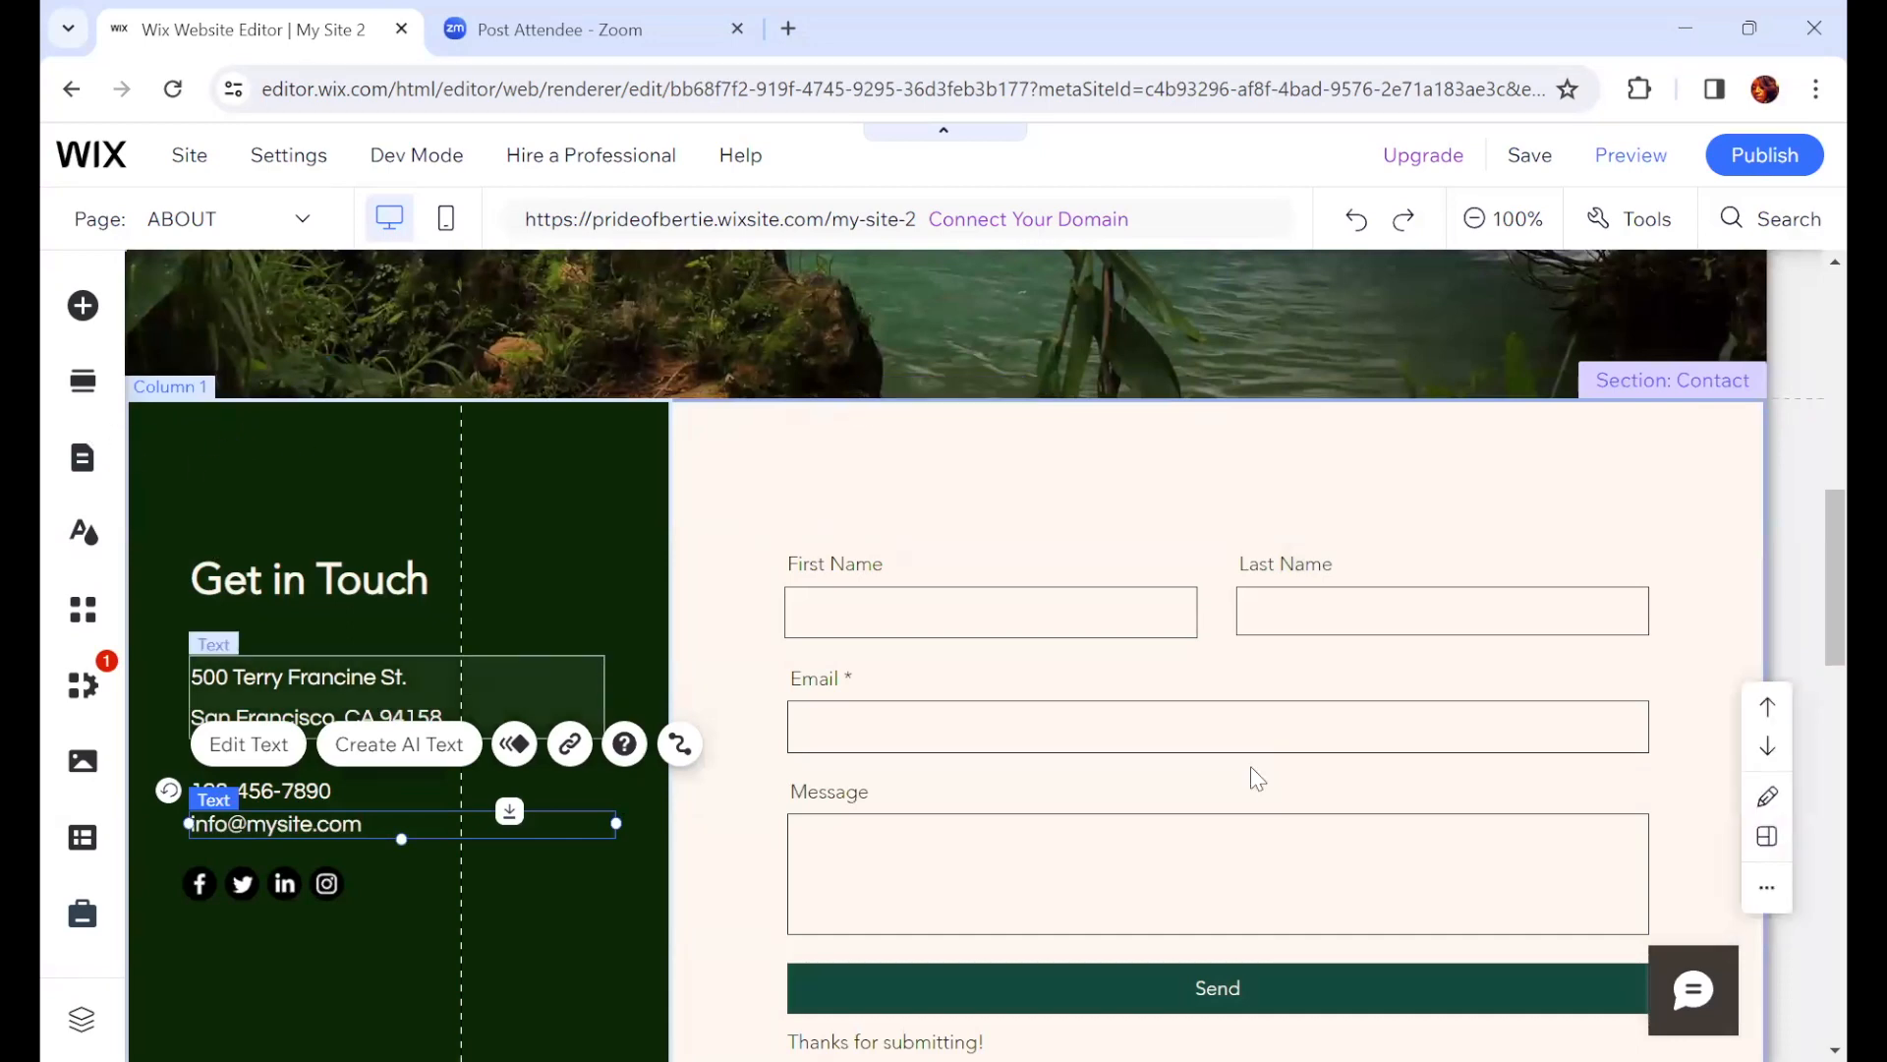
{"action": "scroll", "coordinate": [1170, 739], "scroll_direction": "down", "scroll_amount": 3}
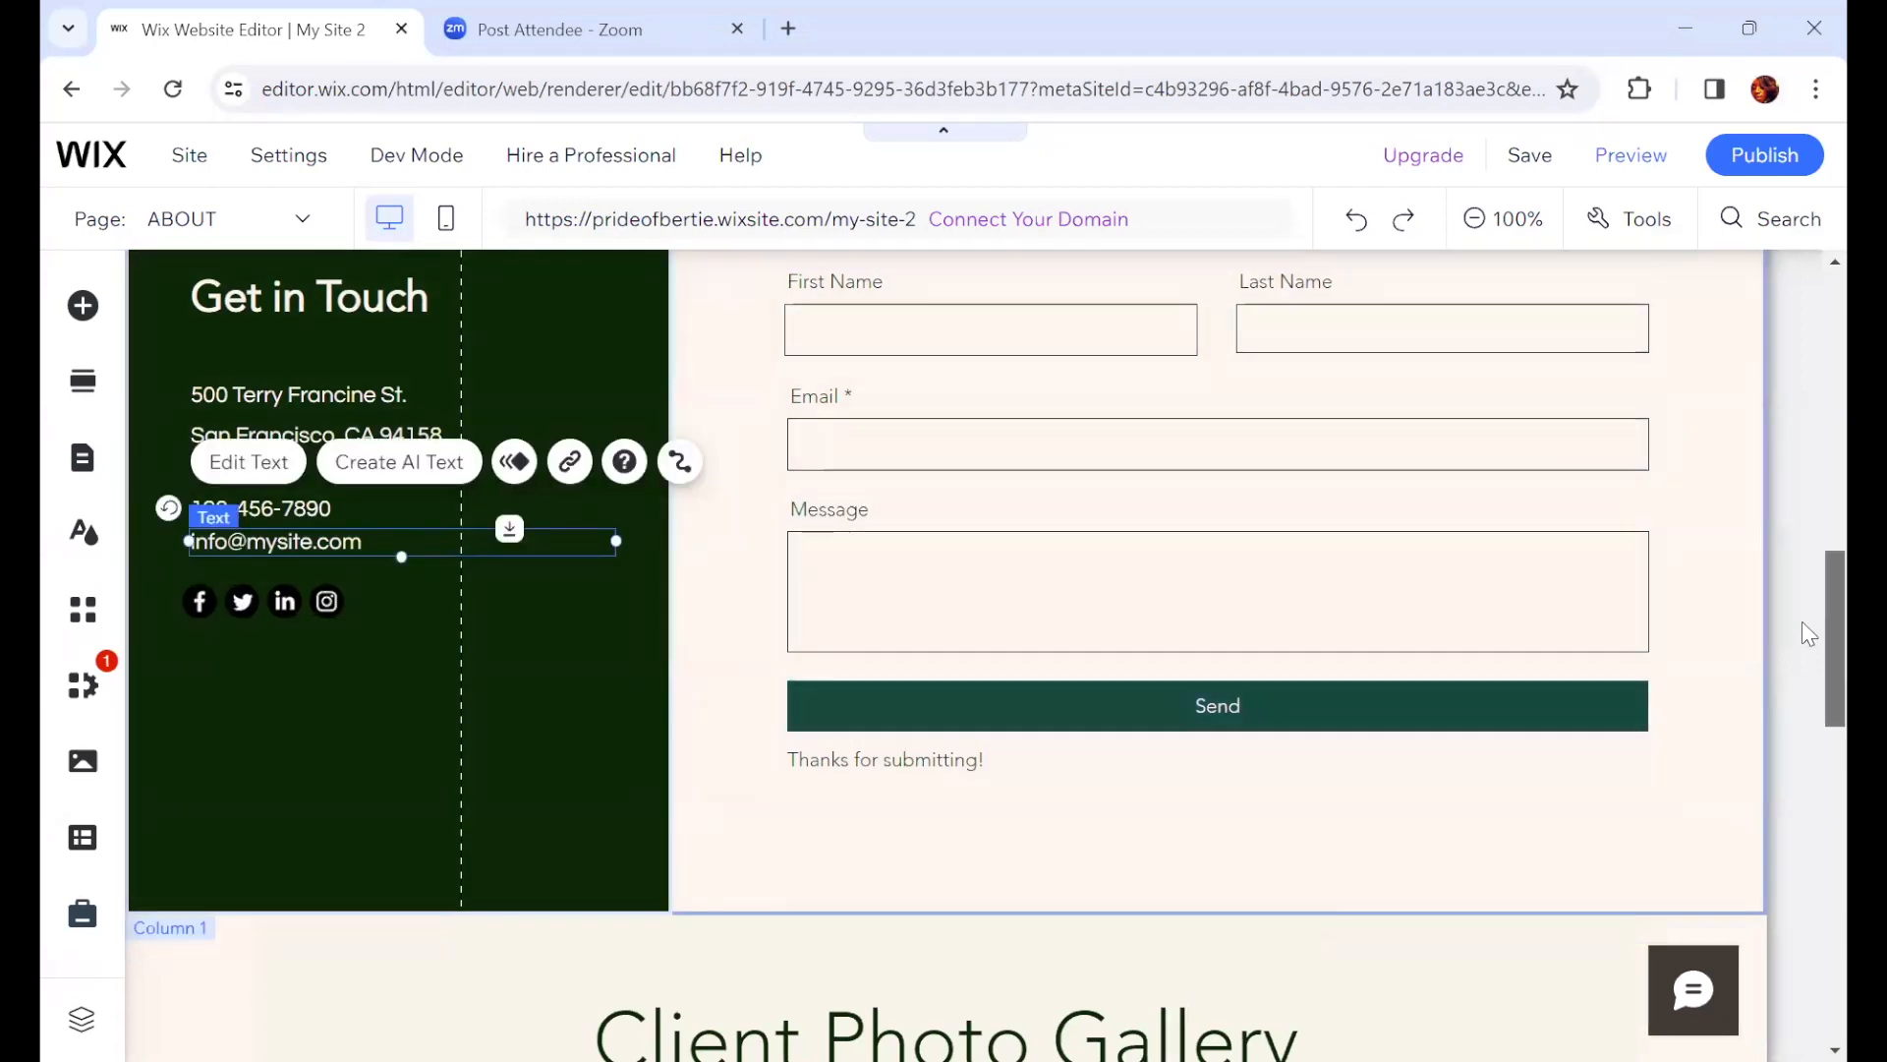
{"action": "left_click_drag", "start_coordinate": [1834, 631], "coordinate": [1835, 621]}
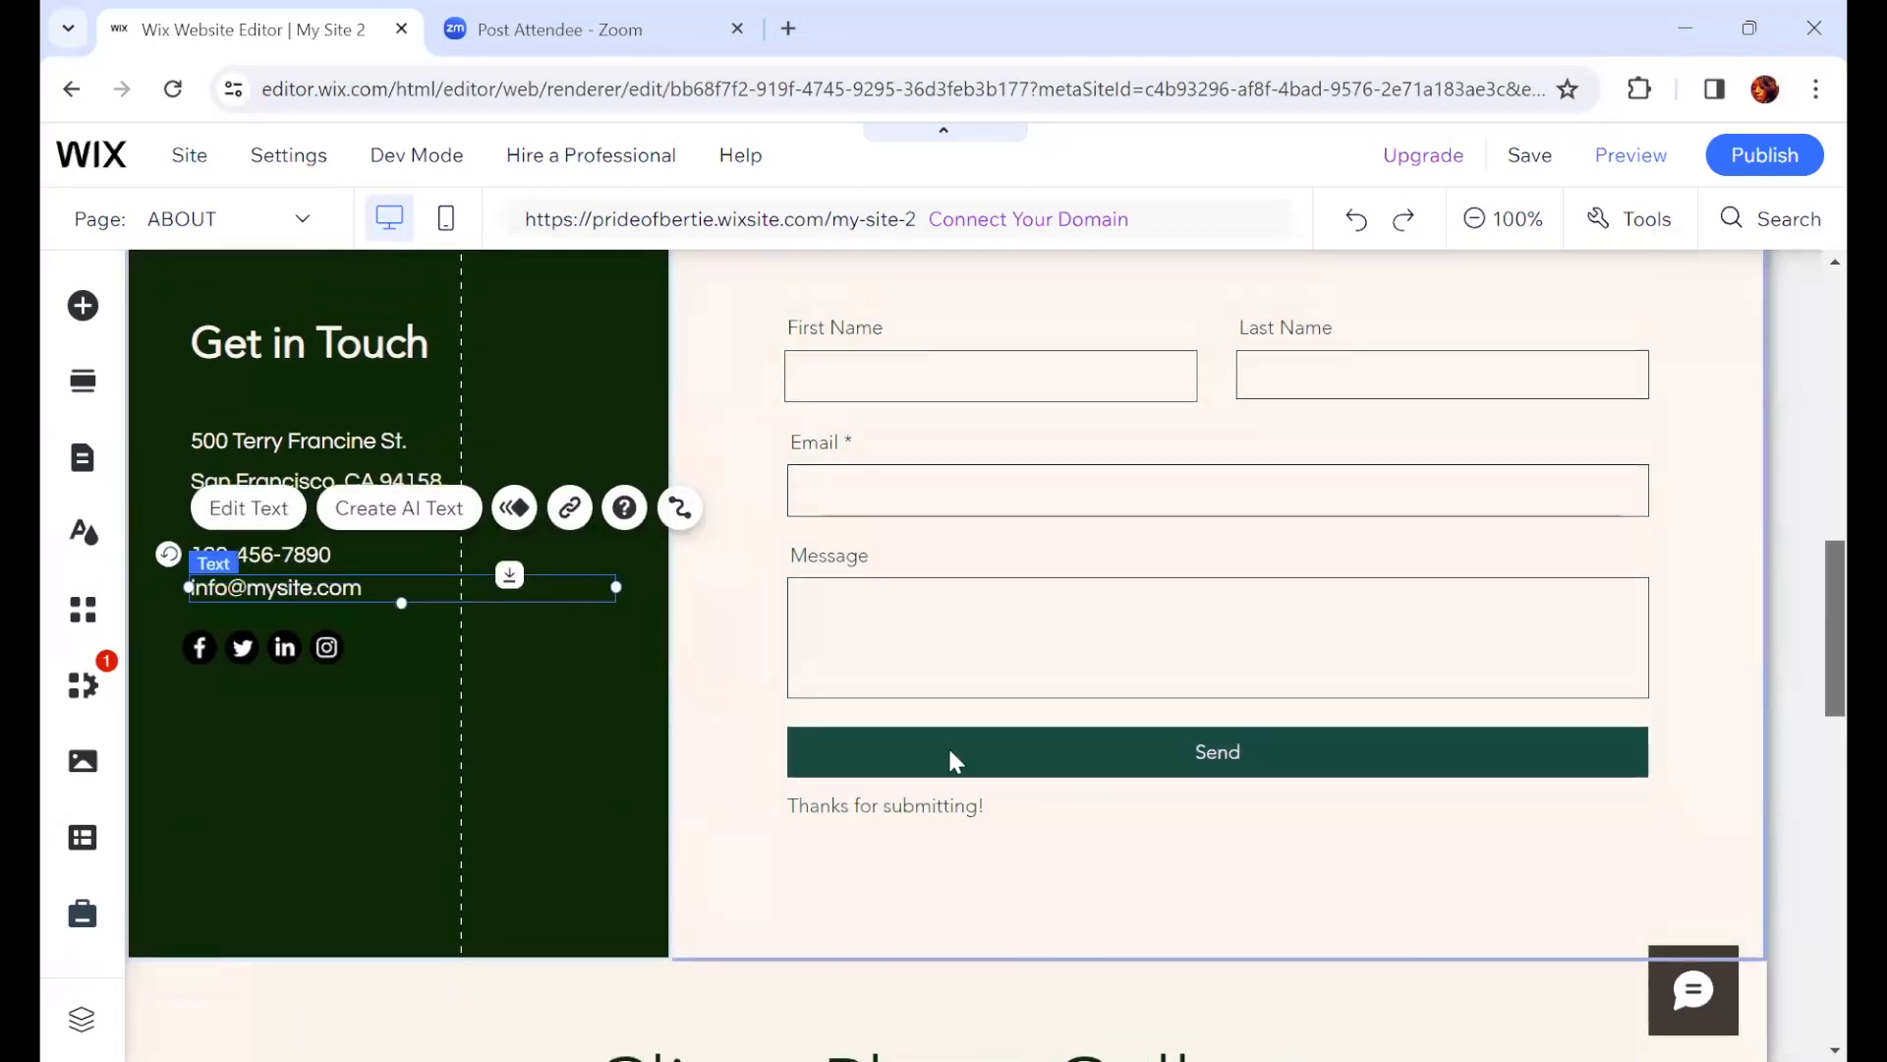
{"action": "left_click", "coordinate": [822, 849]}
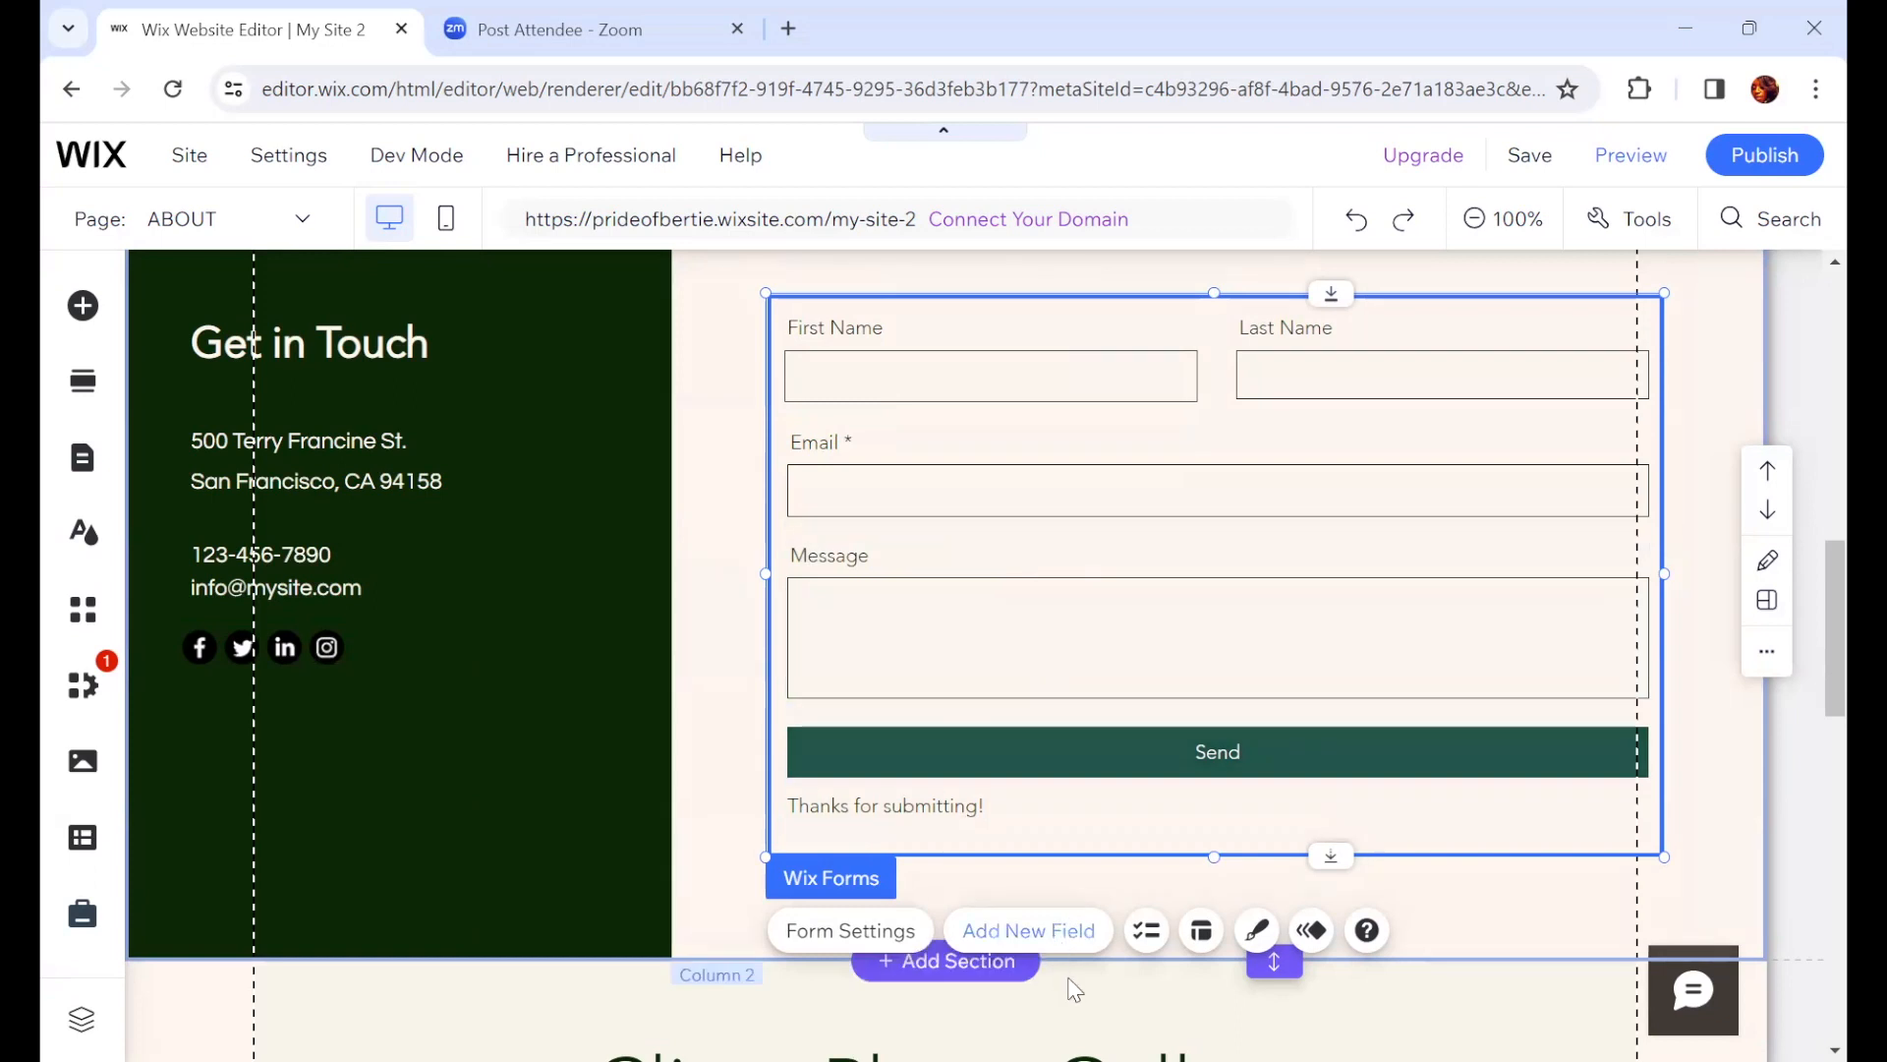
{"action": "left_click", "coordinate": [1034, 933]}
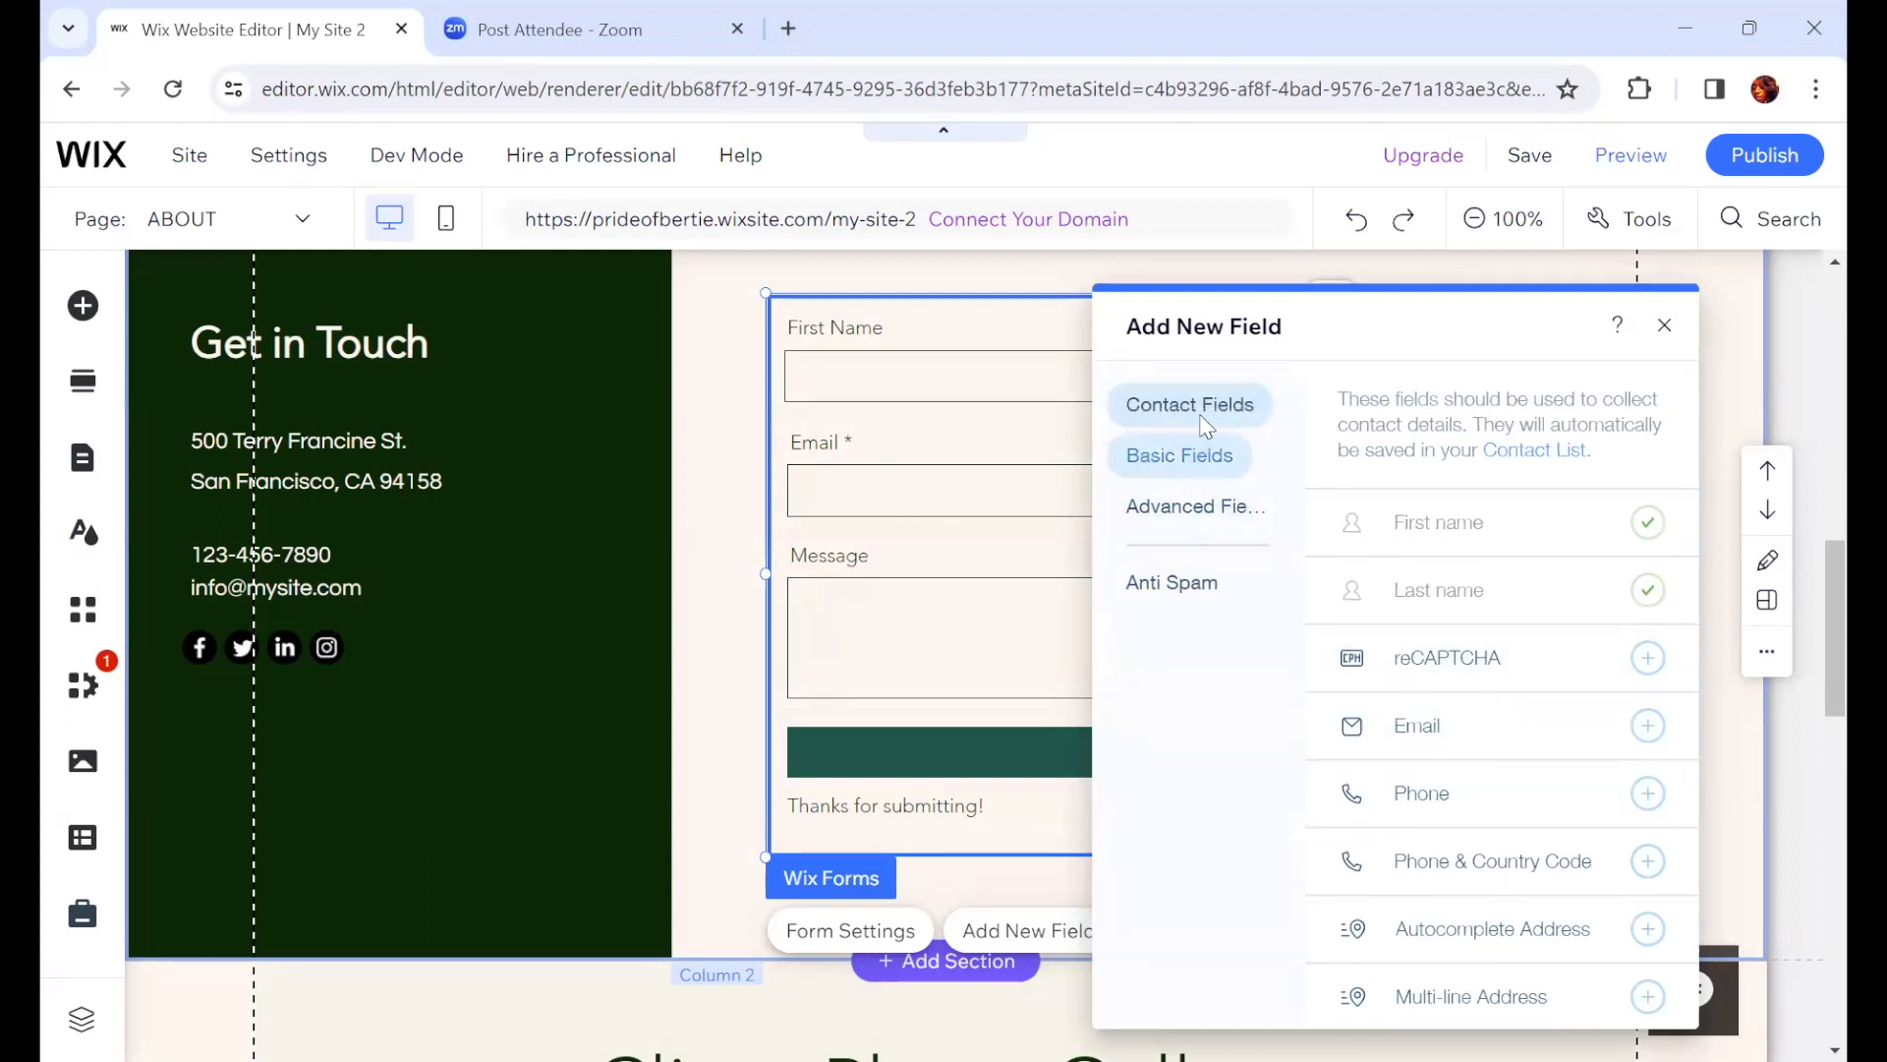
{"action": "scroll", "coordinate": [1558, 632], "scroll_direction": "down", "scroll_amount": 3}
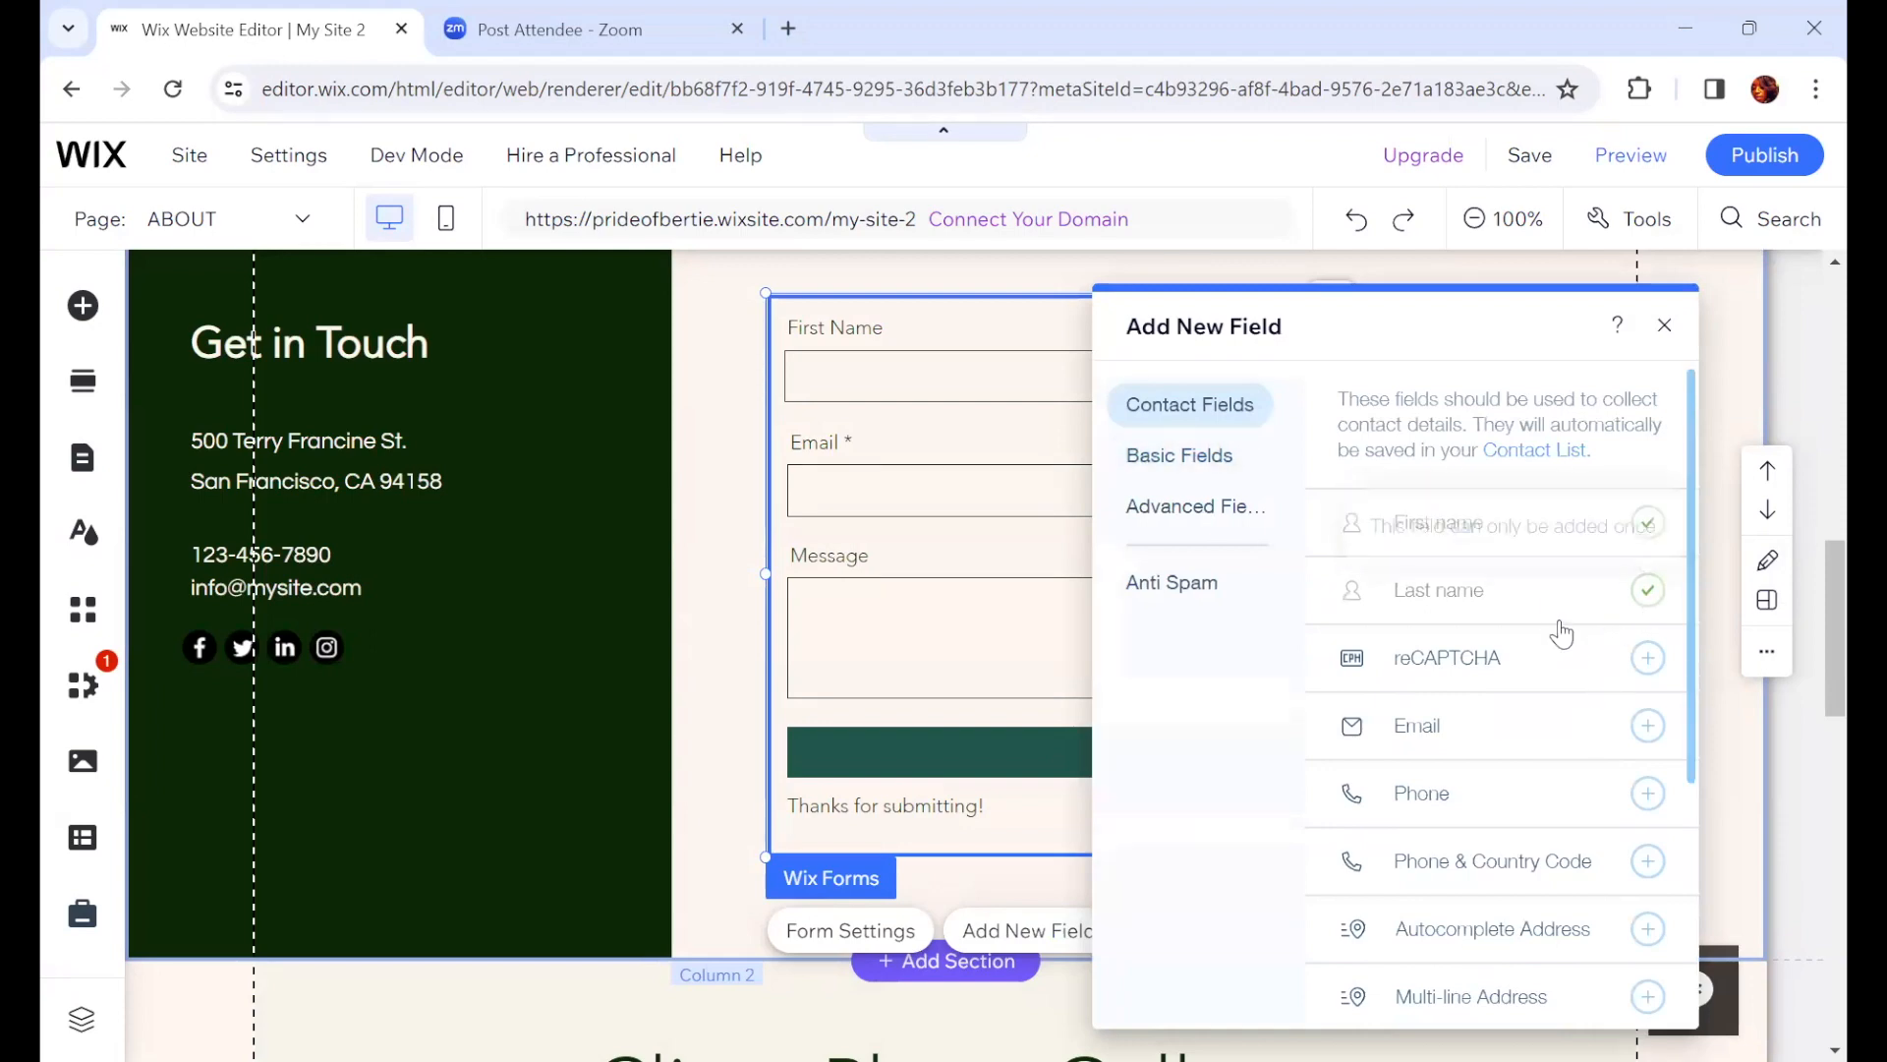
{"action": "scroll", "coordinate": [1504, 708], "scroll_direction": "down", "scroll_amount": 1}
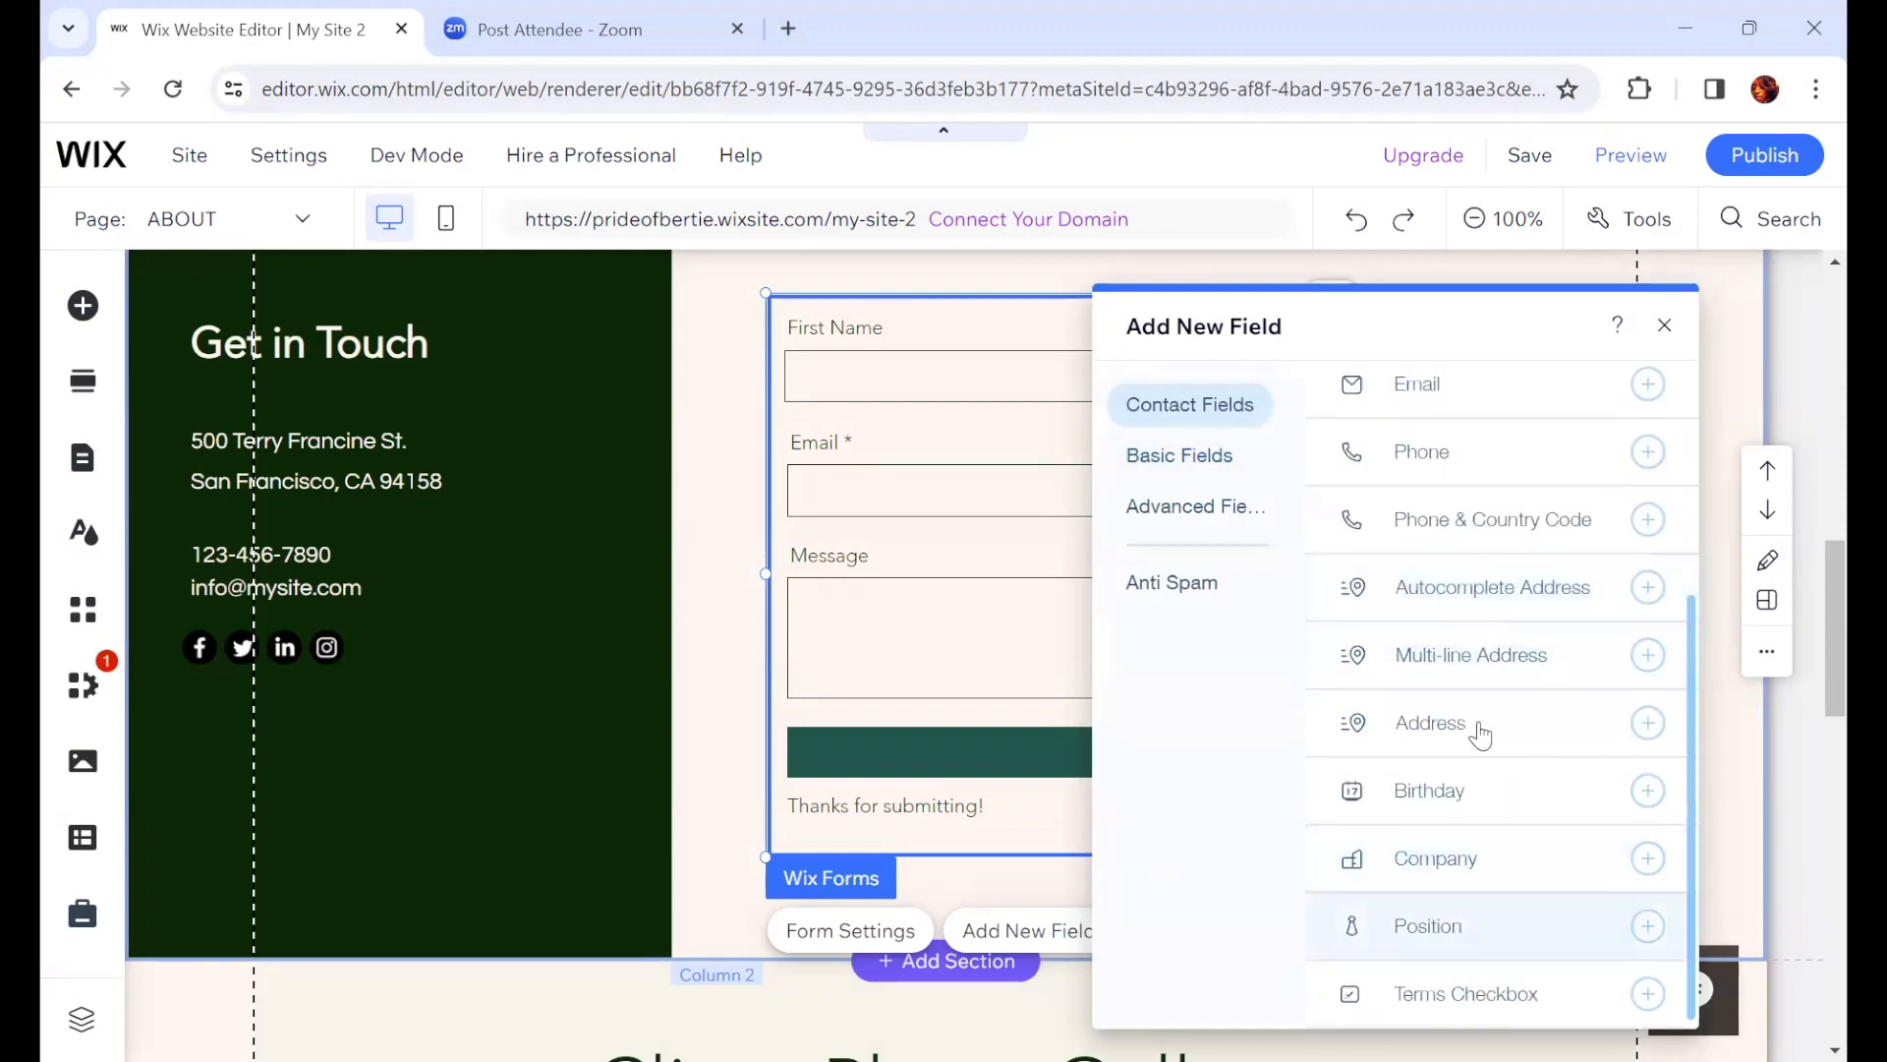
{"action": "scroll", "coordinate": [1452, 863], "scroll_direction": "up", "scroll_amount": 3}
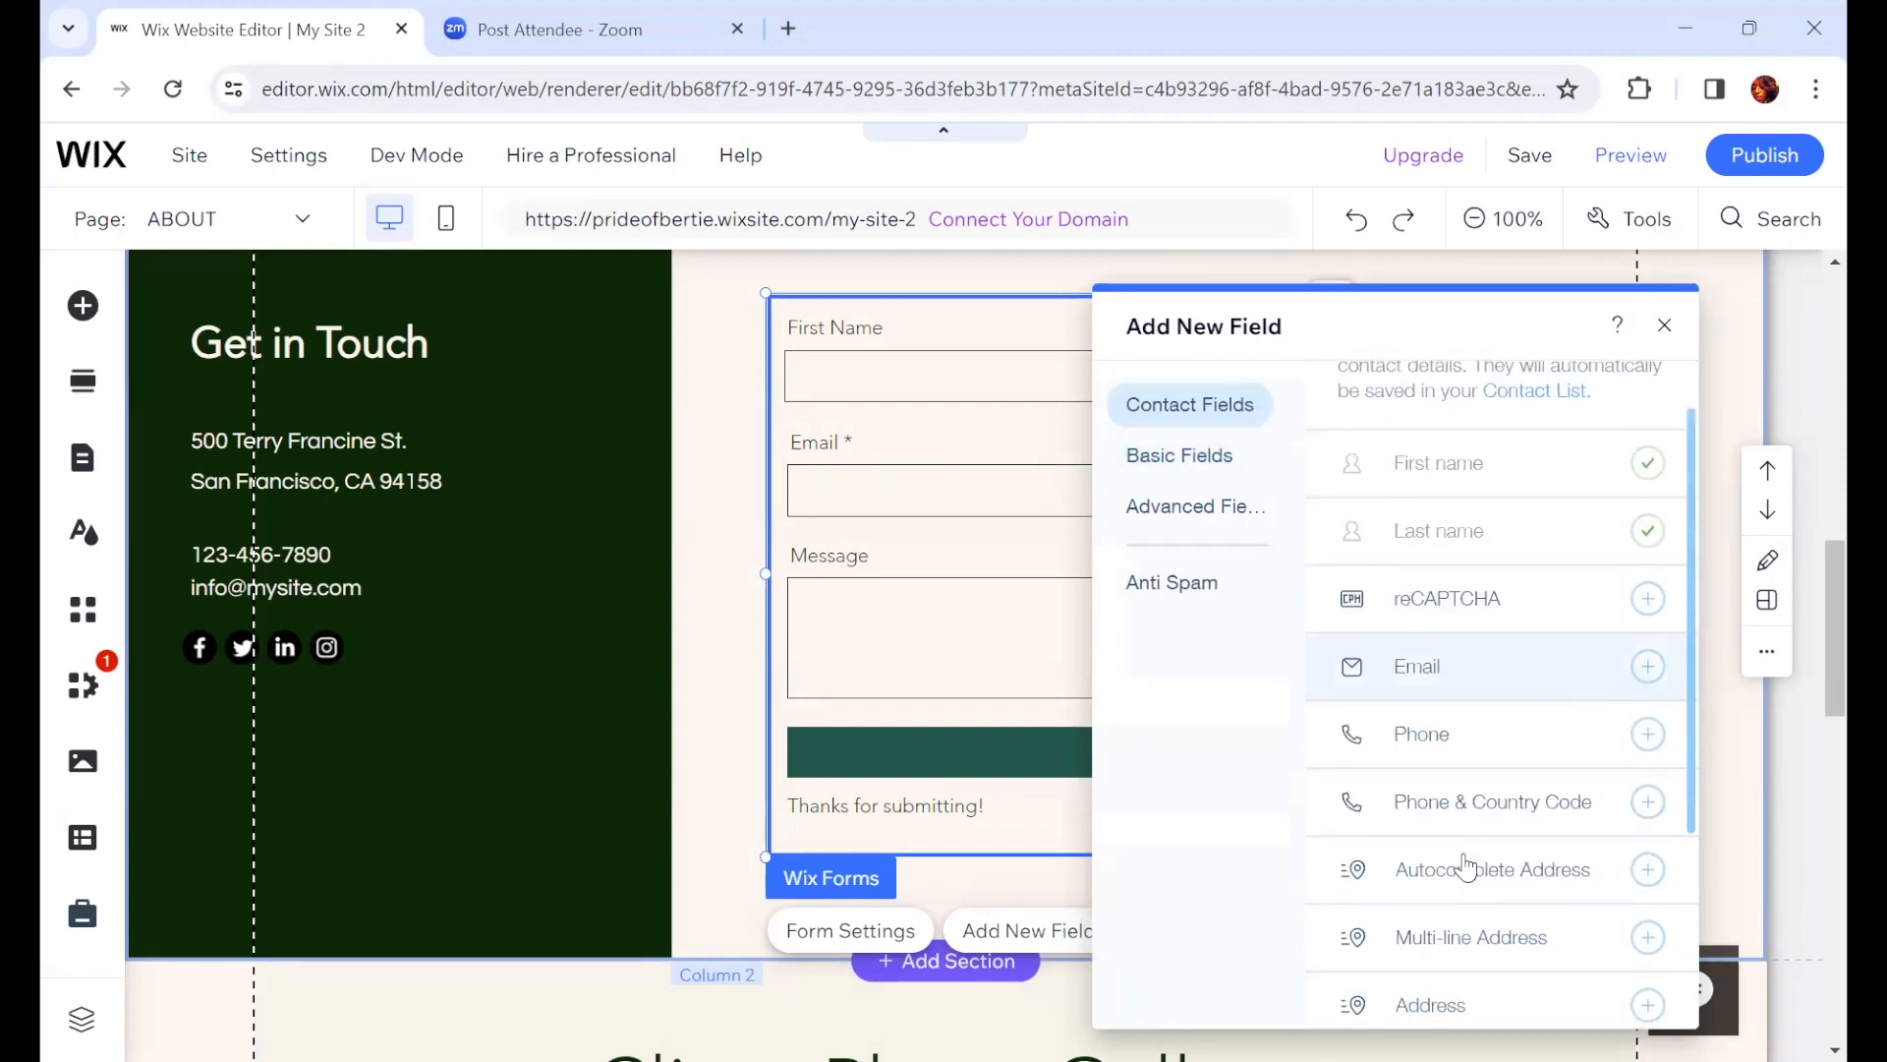
{"action": "scroll", "coordinate": [1464, 882], "scroll_direction": "down", "scroll_amount": 3}
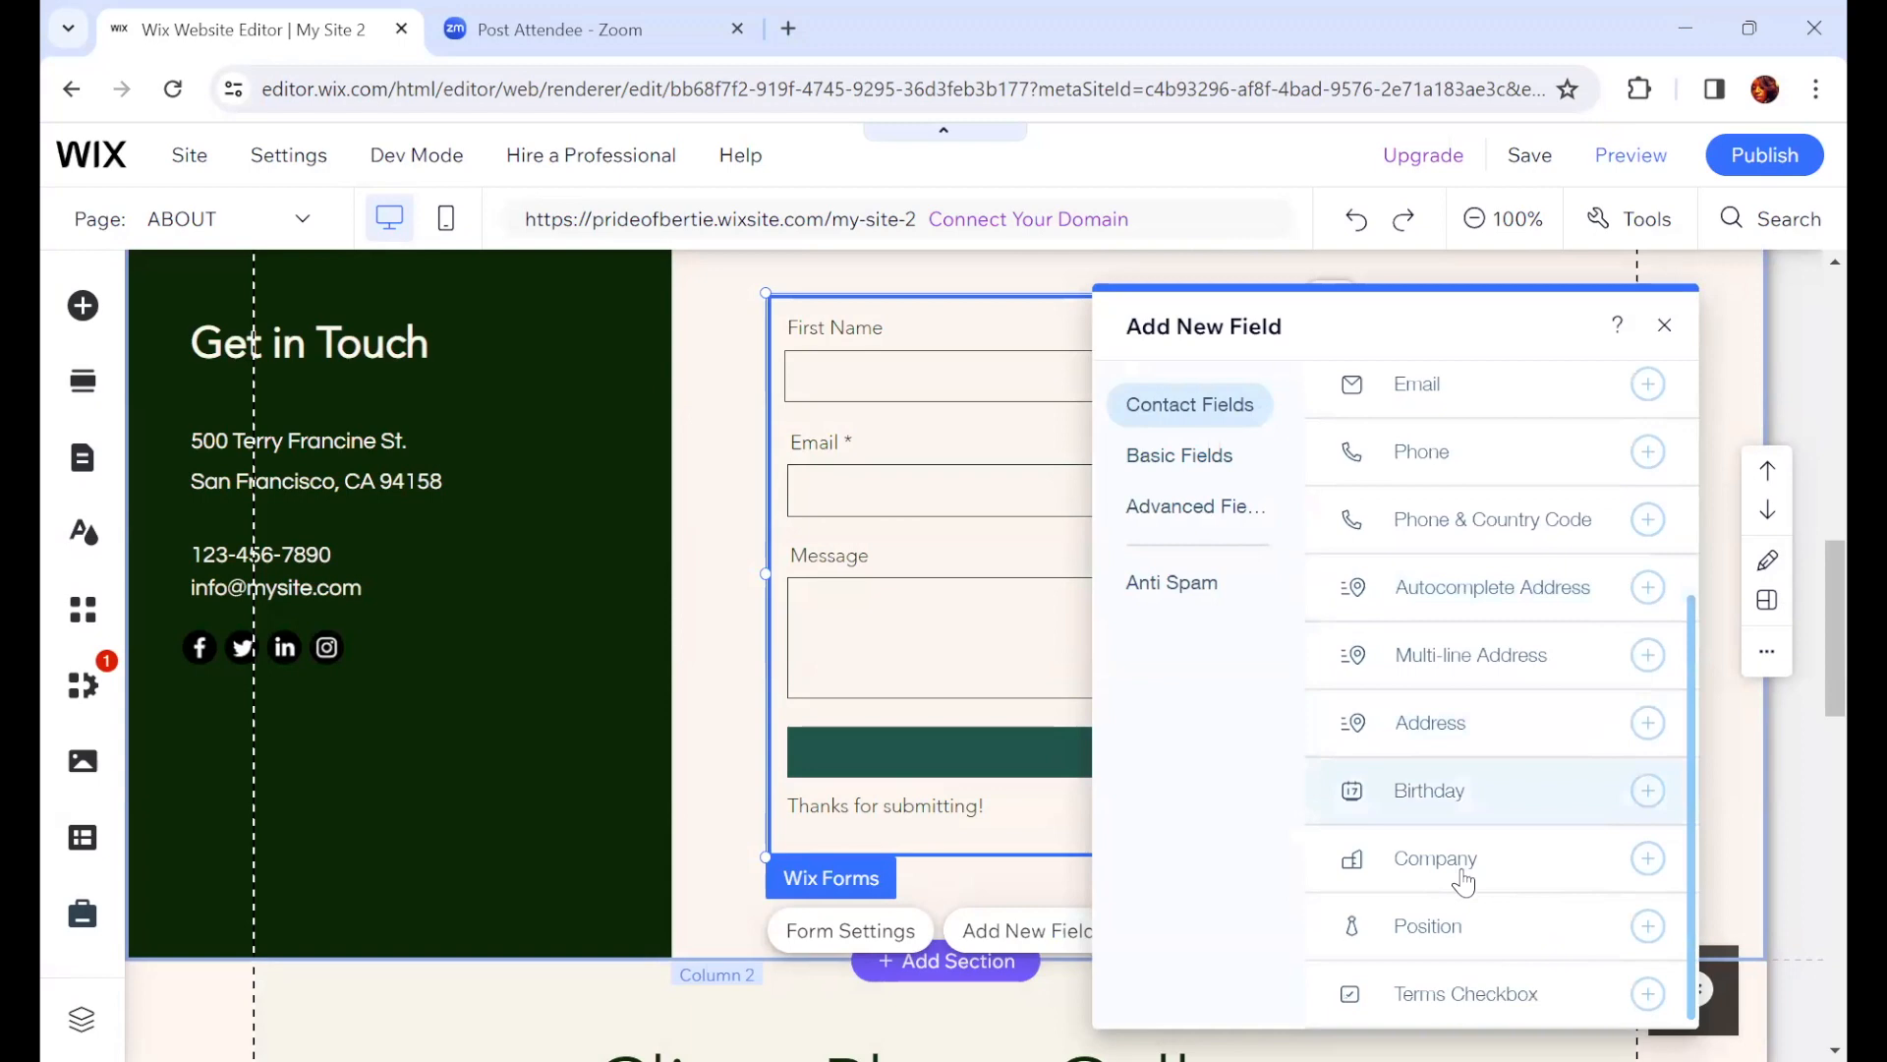
{"action": "left_click", "coordinate": [1467, 747]}
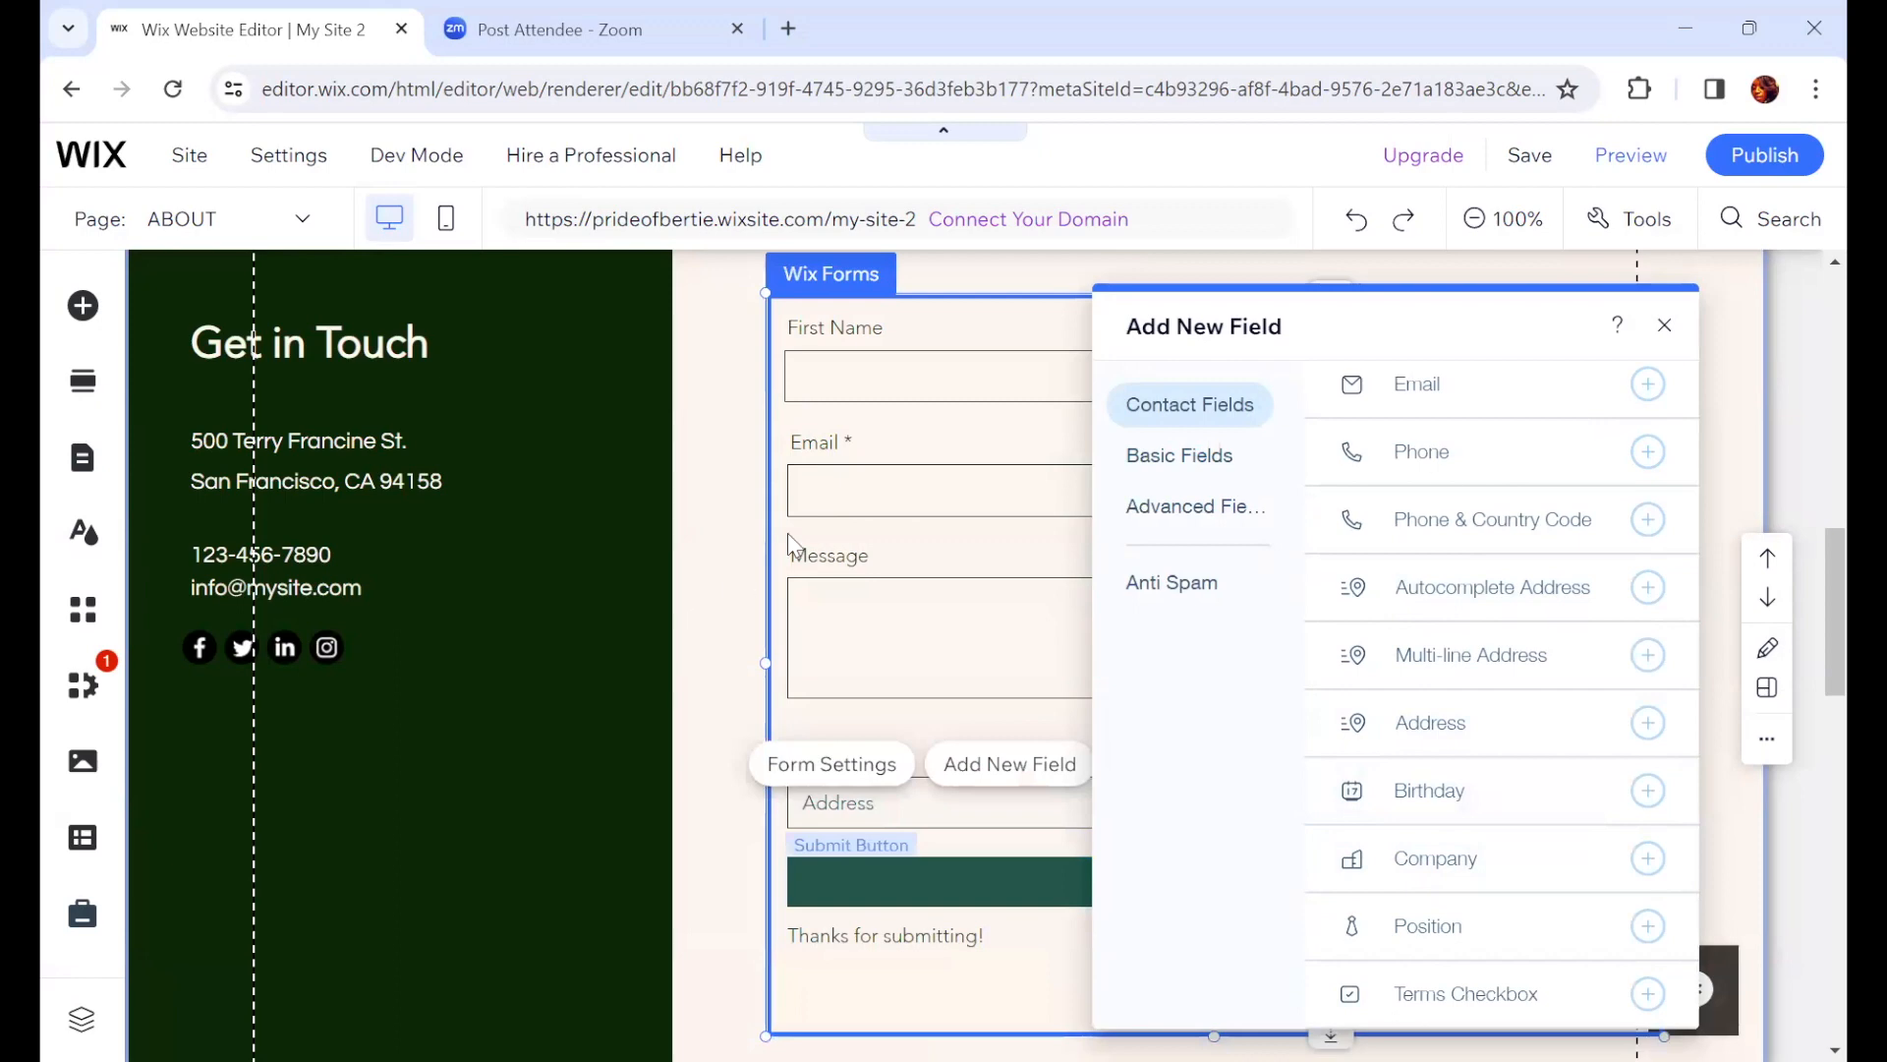
{"action": "left_click", "coordinate": [1664, 326]}
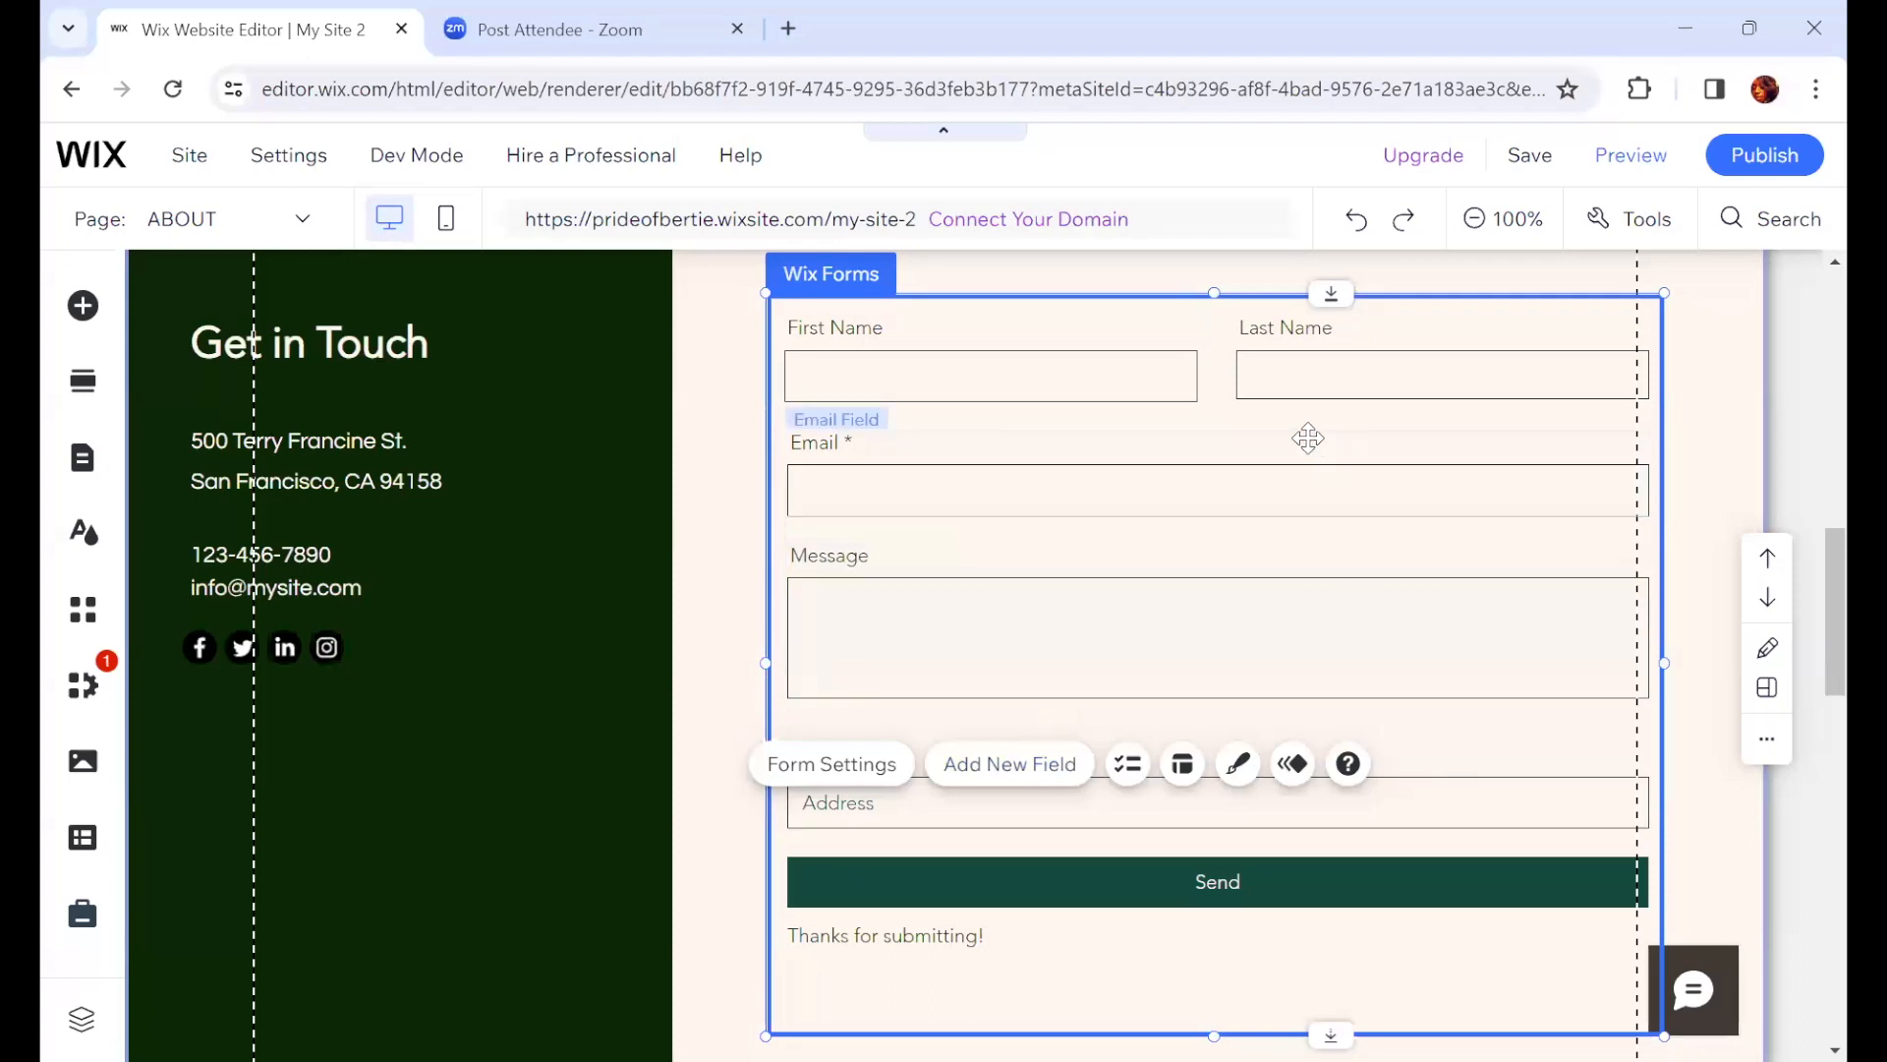
Step: Move the Address field up so it sits between the Email and Message fields
{"action": "left_click", "coordinate": [1411, 786]}
{"action": "left_click_drag", "start_coordinate": [1412, 786], "coordinate": [1345, 731]}
{"action": "left_click_drag", "start_coordinate": [1251, 579], "coordinate": [1263, 568]}
{"action": "left_click", "coordinate": [1286, 494]}
{"action": "left_click", "coordinate": [1217, 708]}
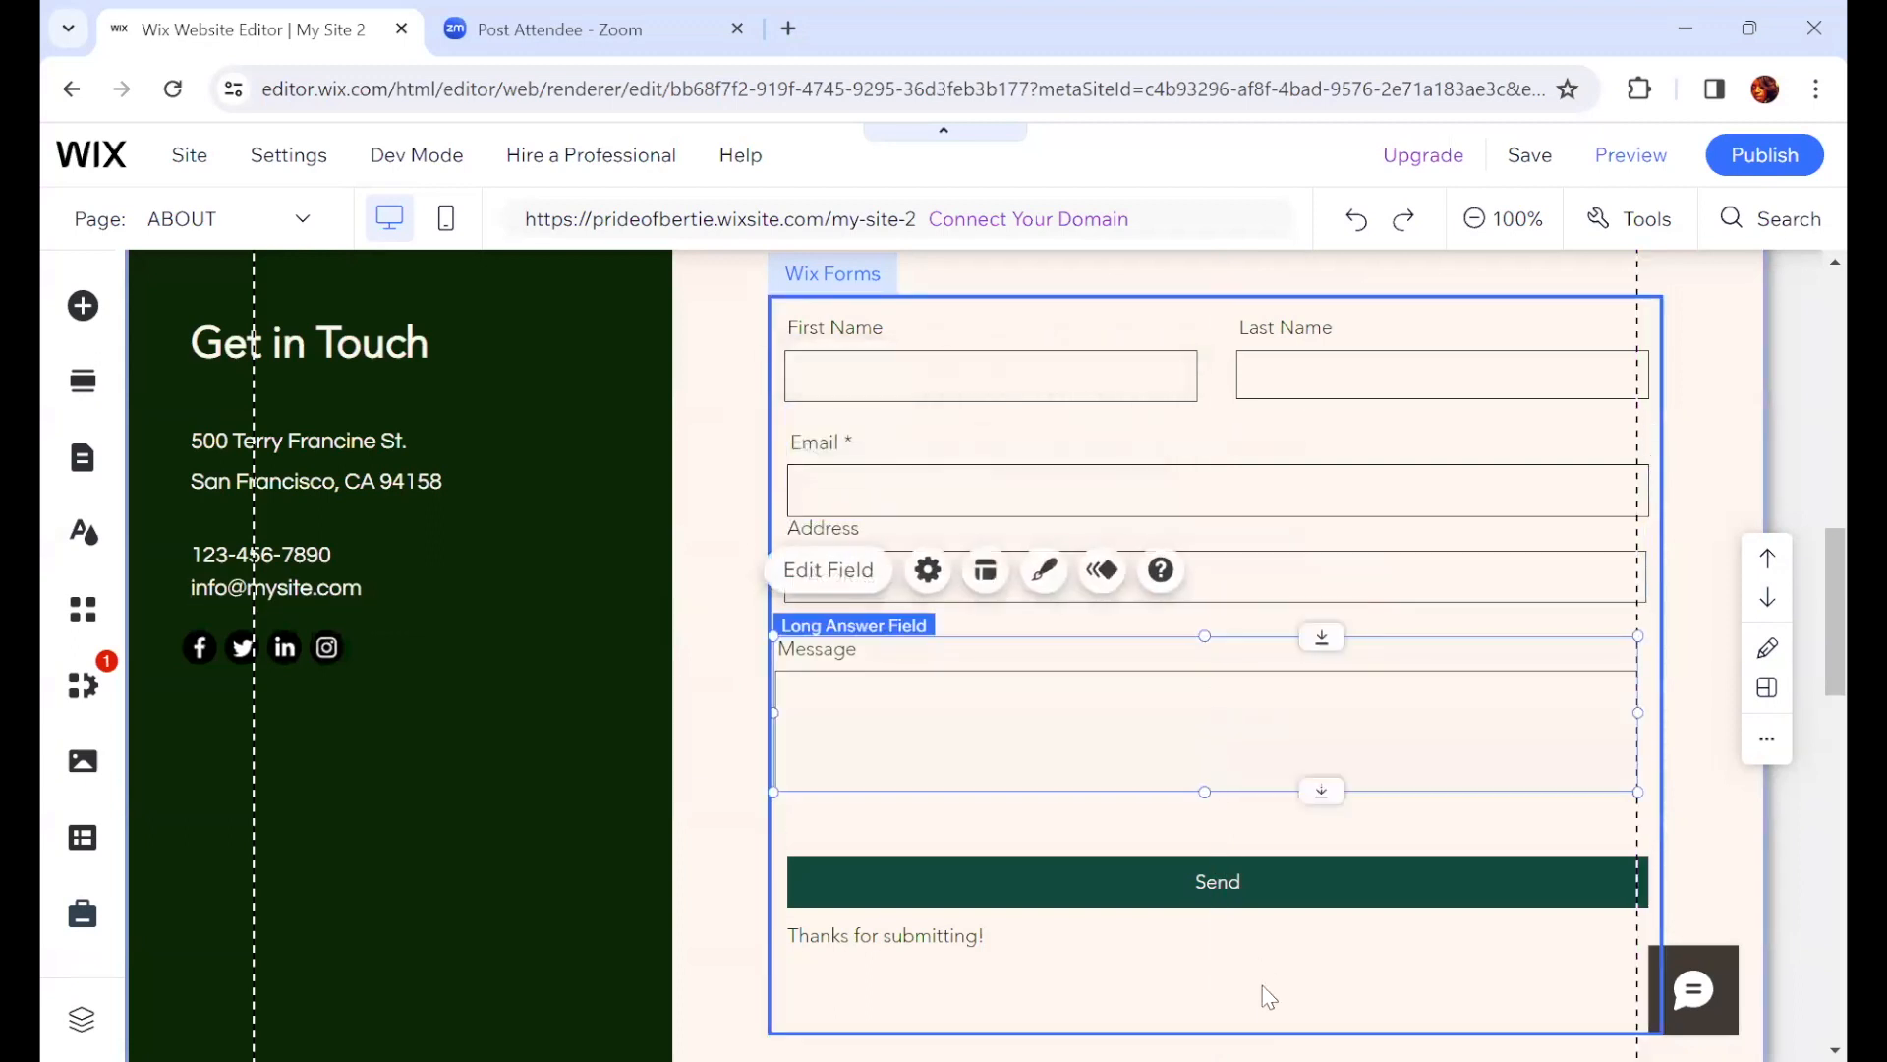
{"action": "left_click", "coordinate": [1678, 828]}
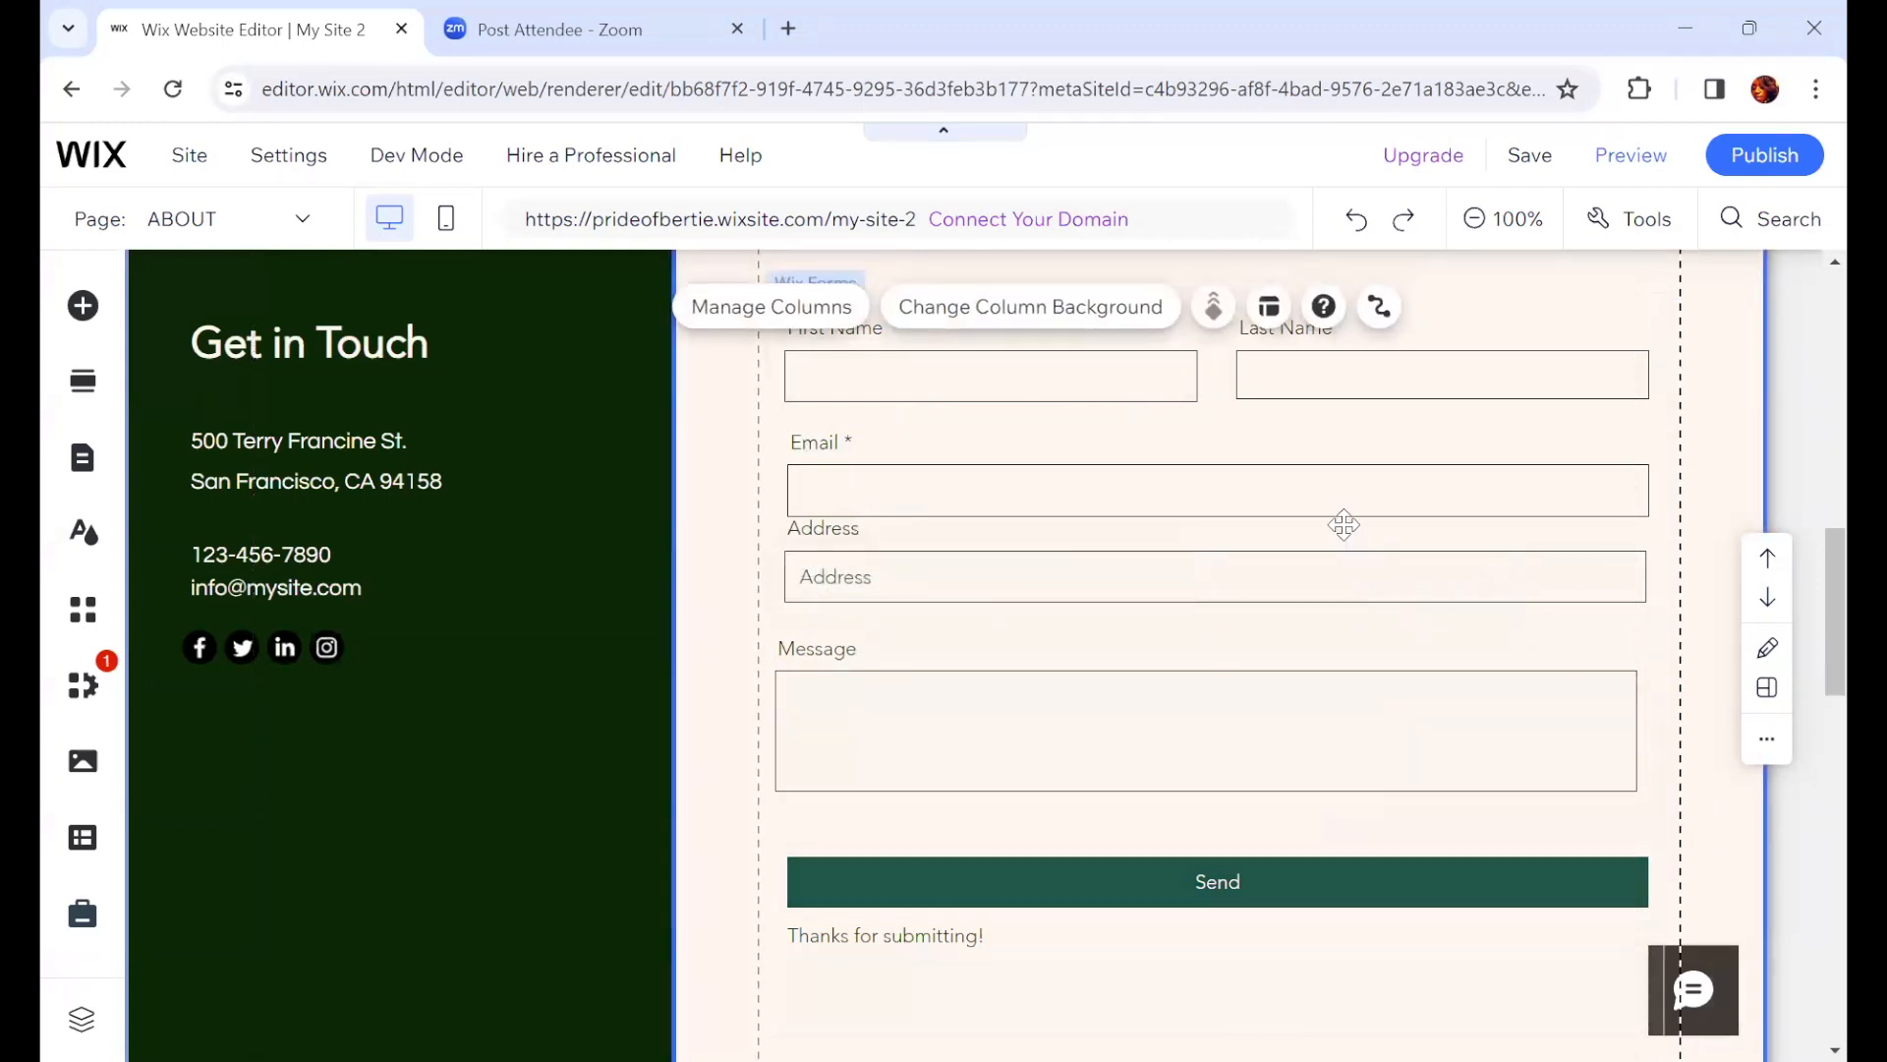
{"action": "left_click_drag", "start_coordinate": [1020, 591], "coordinate": [1052, 604]}
{"action": "scroll", "coordinate": [1058, 609], "scroll_direction": "down", "scroll_amount": 3}
{"action": "scroll", "coordinate": [1067, 630], "scroll_direction": "up", "scroll_amount": 1}
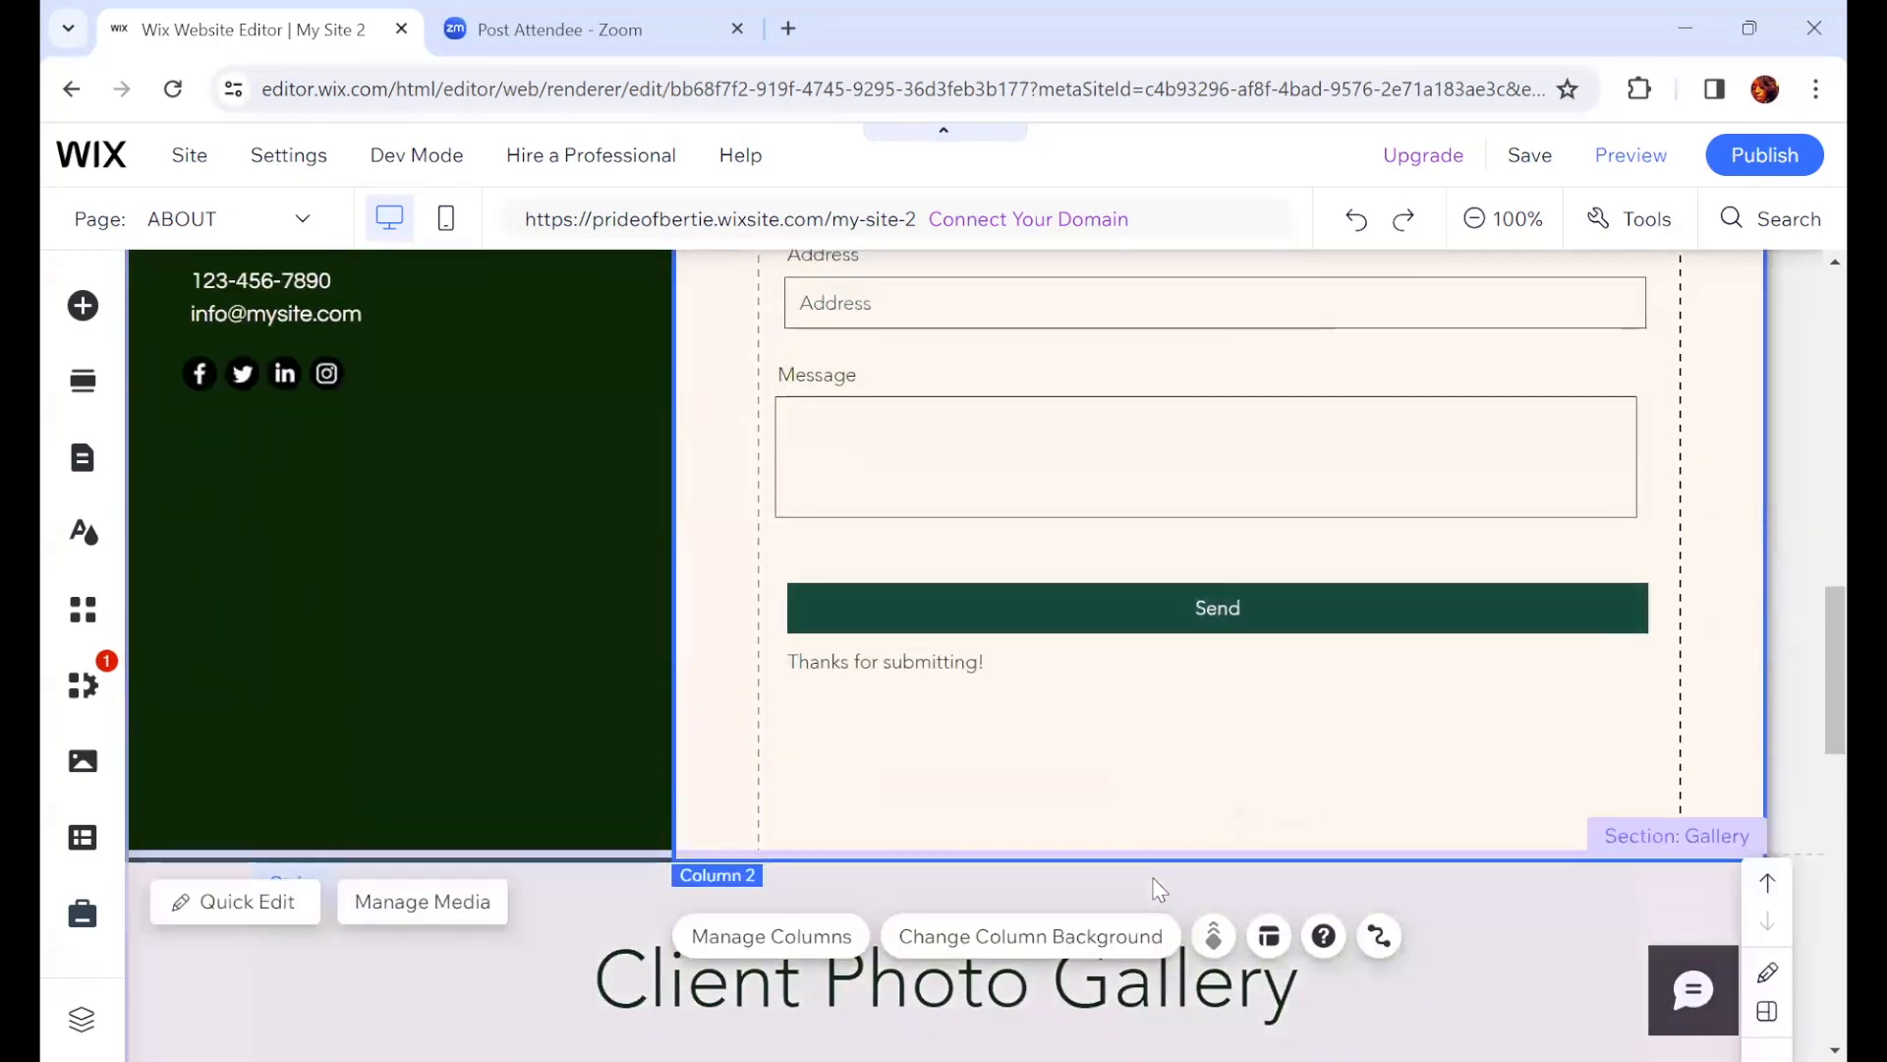
{"action": "scroll", "coordinate": [1253, 781], "scroll_direction": "up", "scroll_amount": 3}
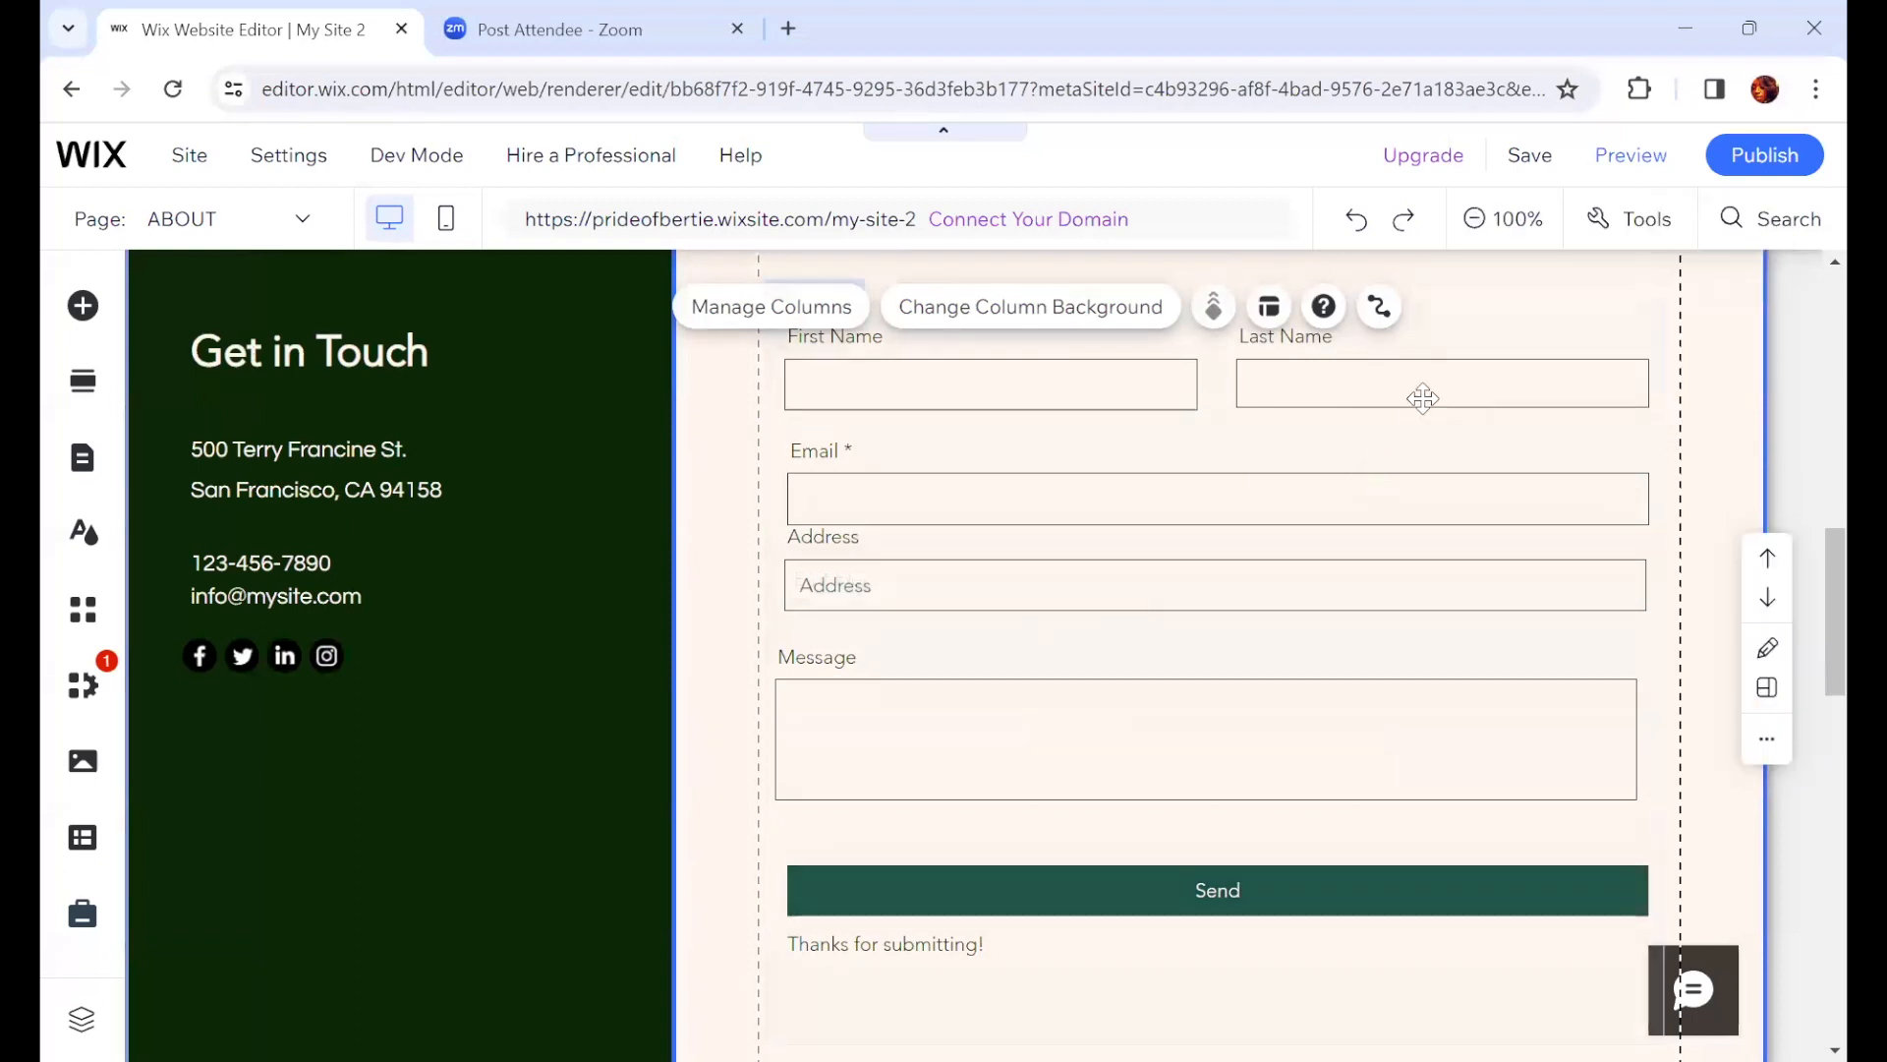
{"action": "left_click_drag", "start_coordinate": [996, 590], "coordinate": [996, 597]}
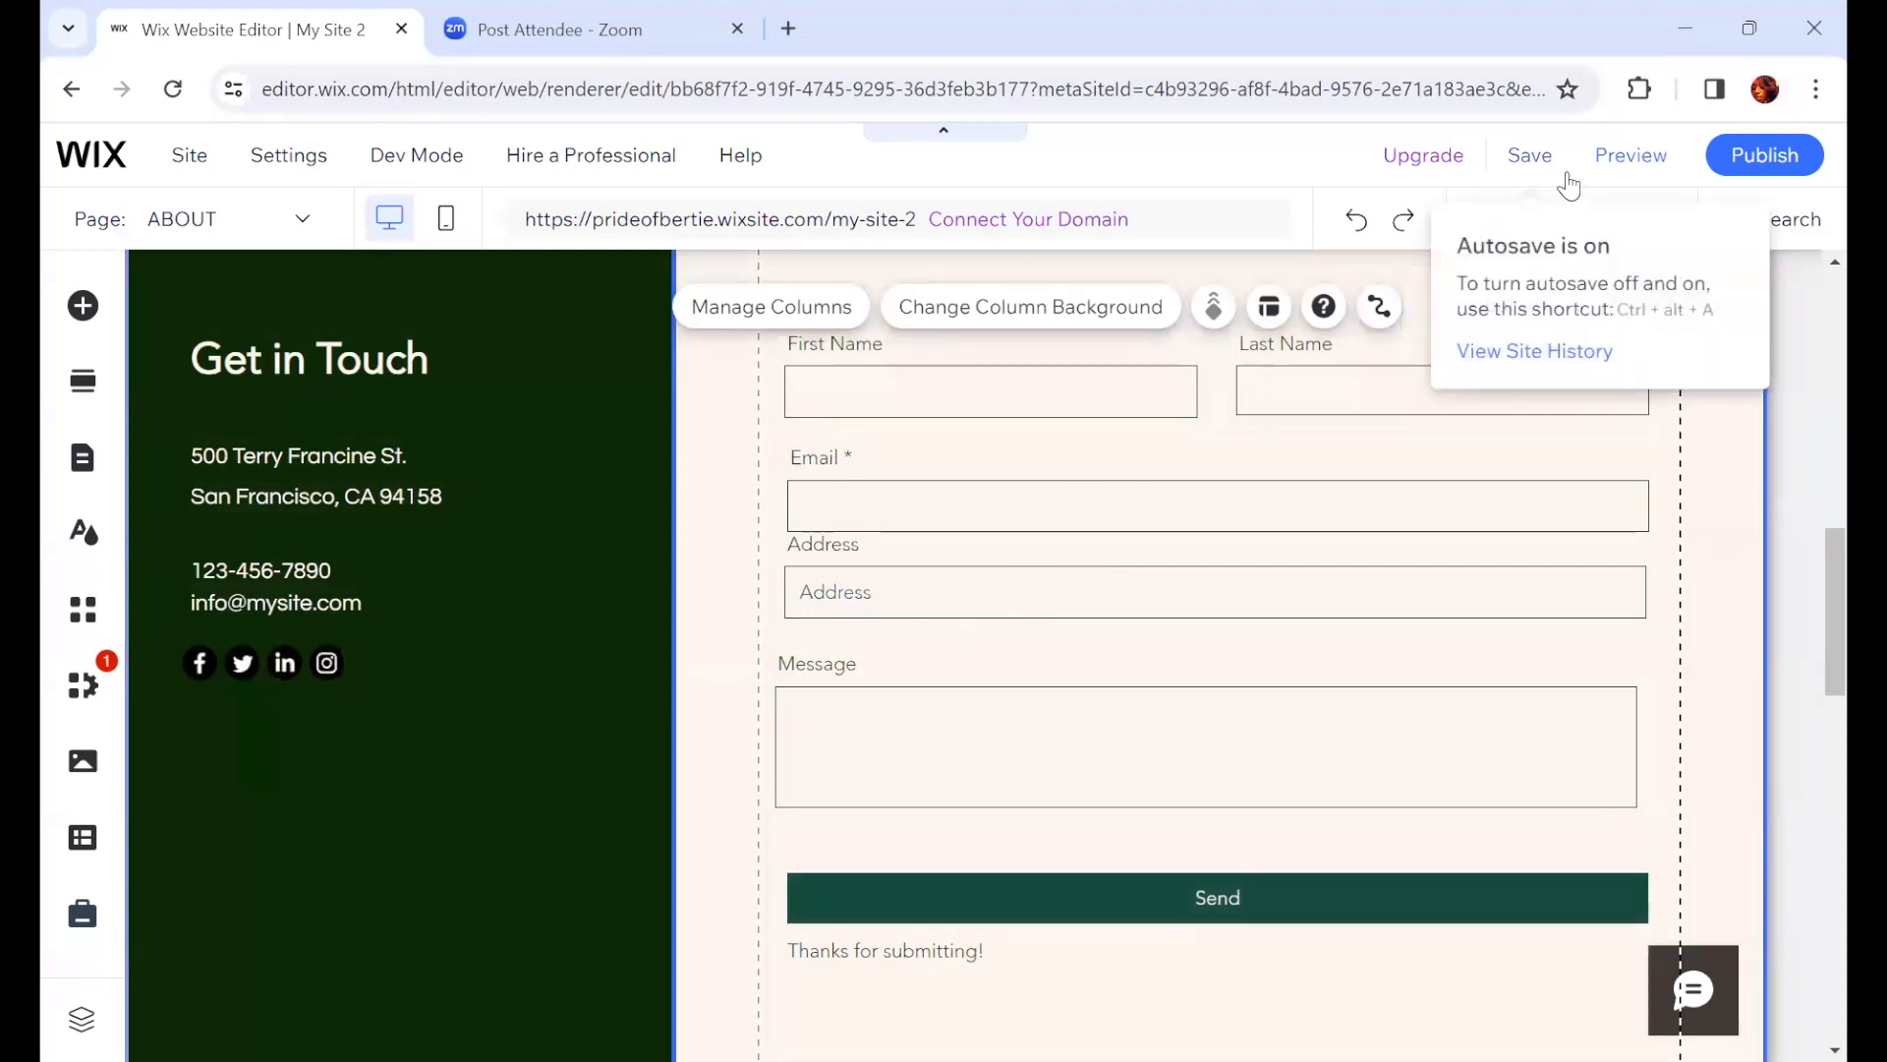
Step: Save the site and publish it live
{"action": "left_click", "coordinate": [1528, 167]}
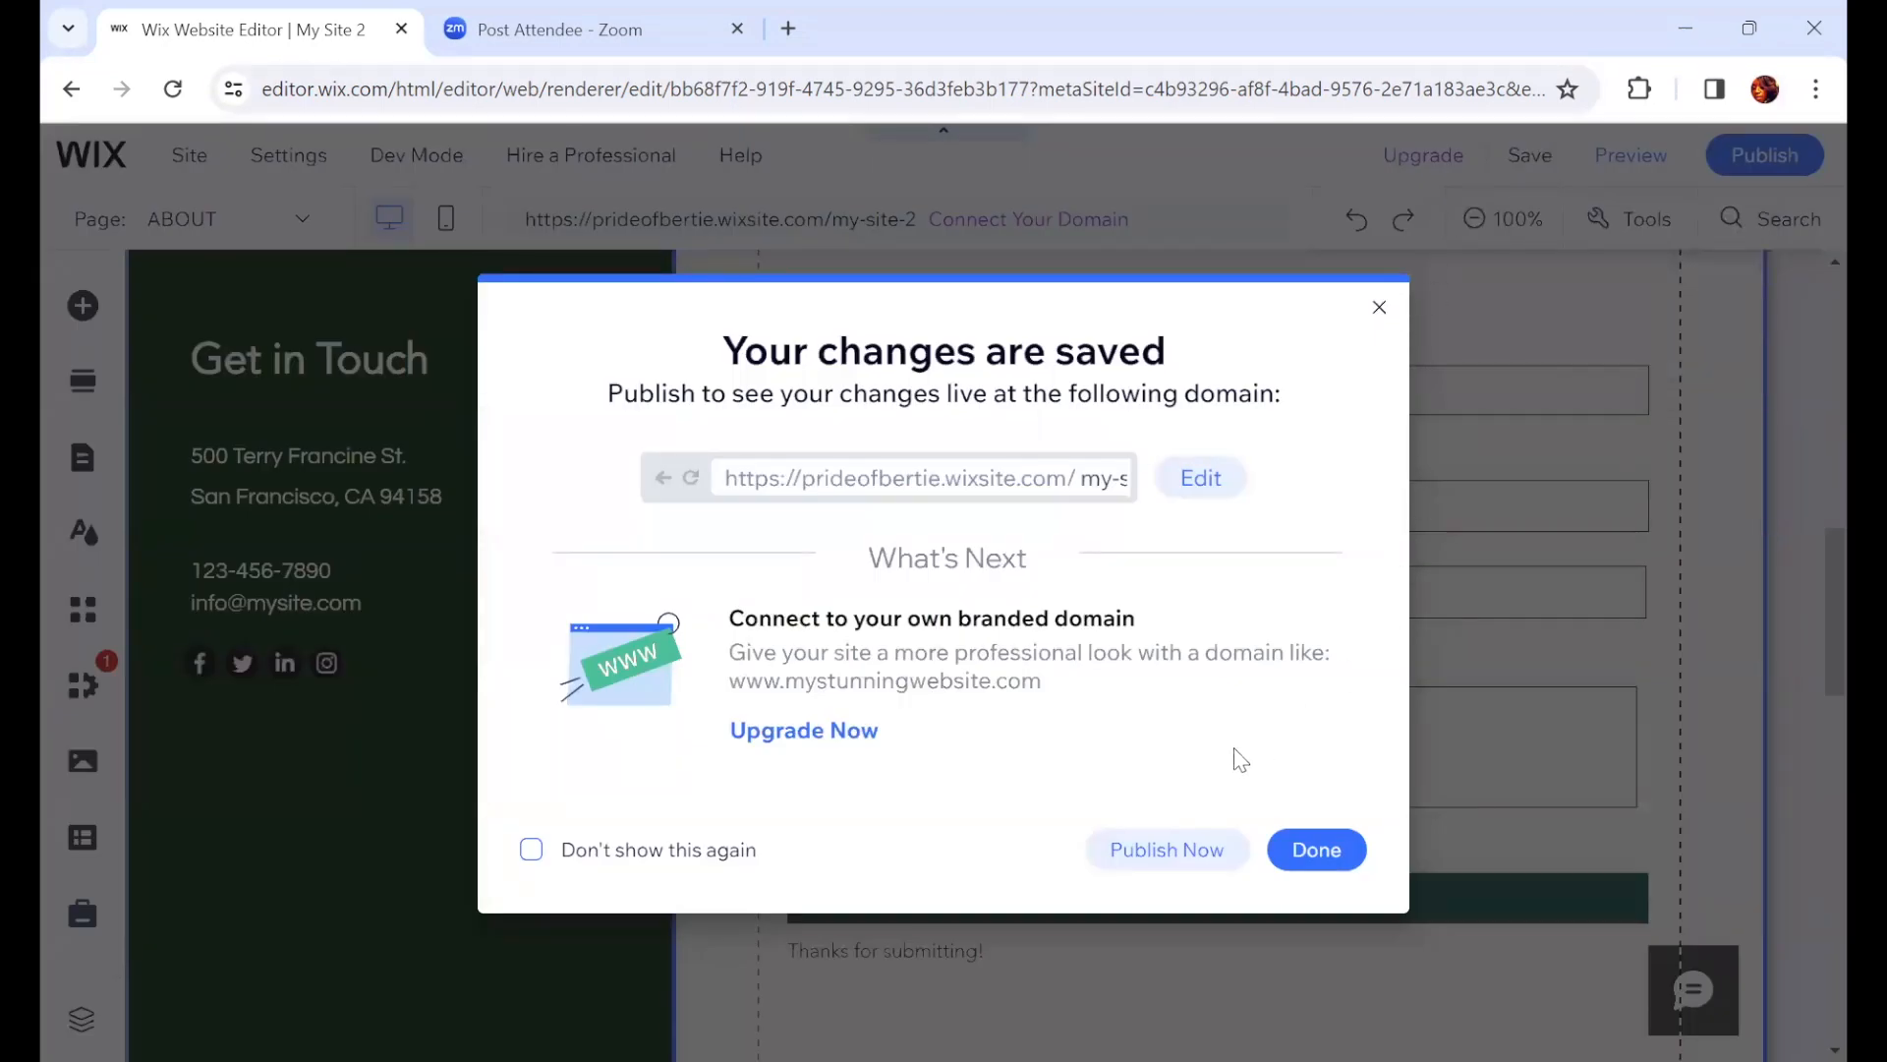
{"action": "left_click", "coordinate": [1194, 867]}
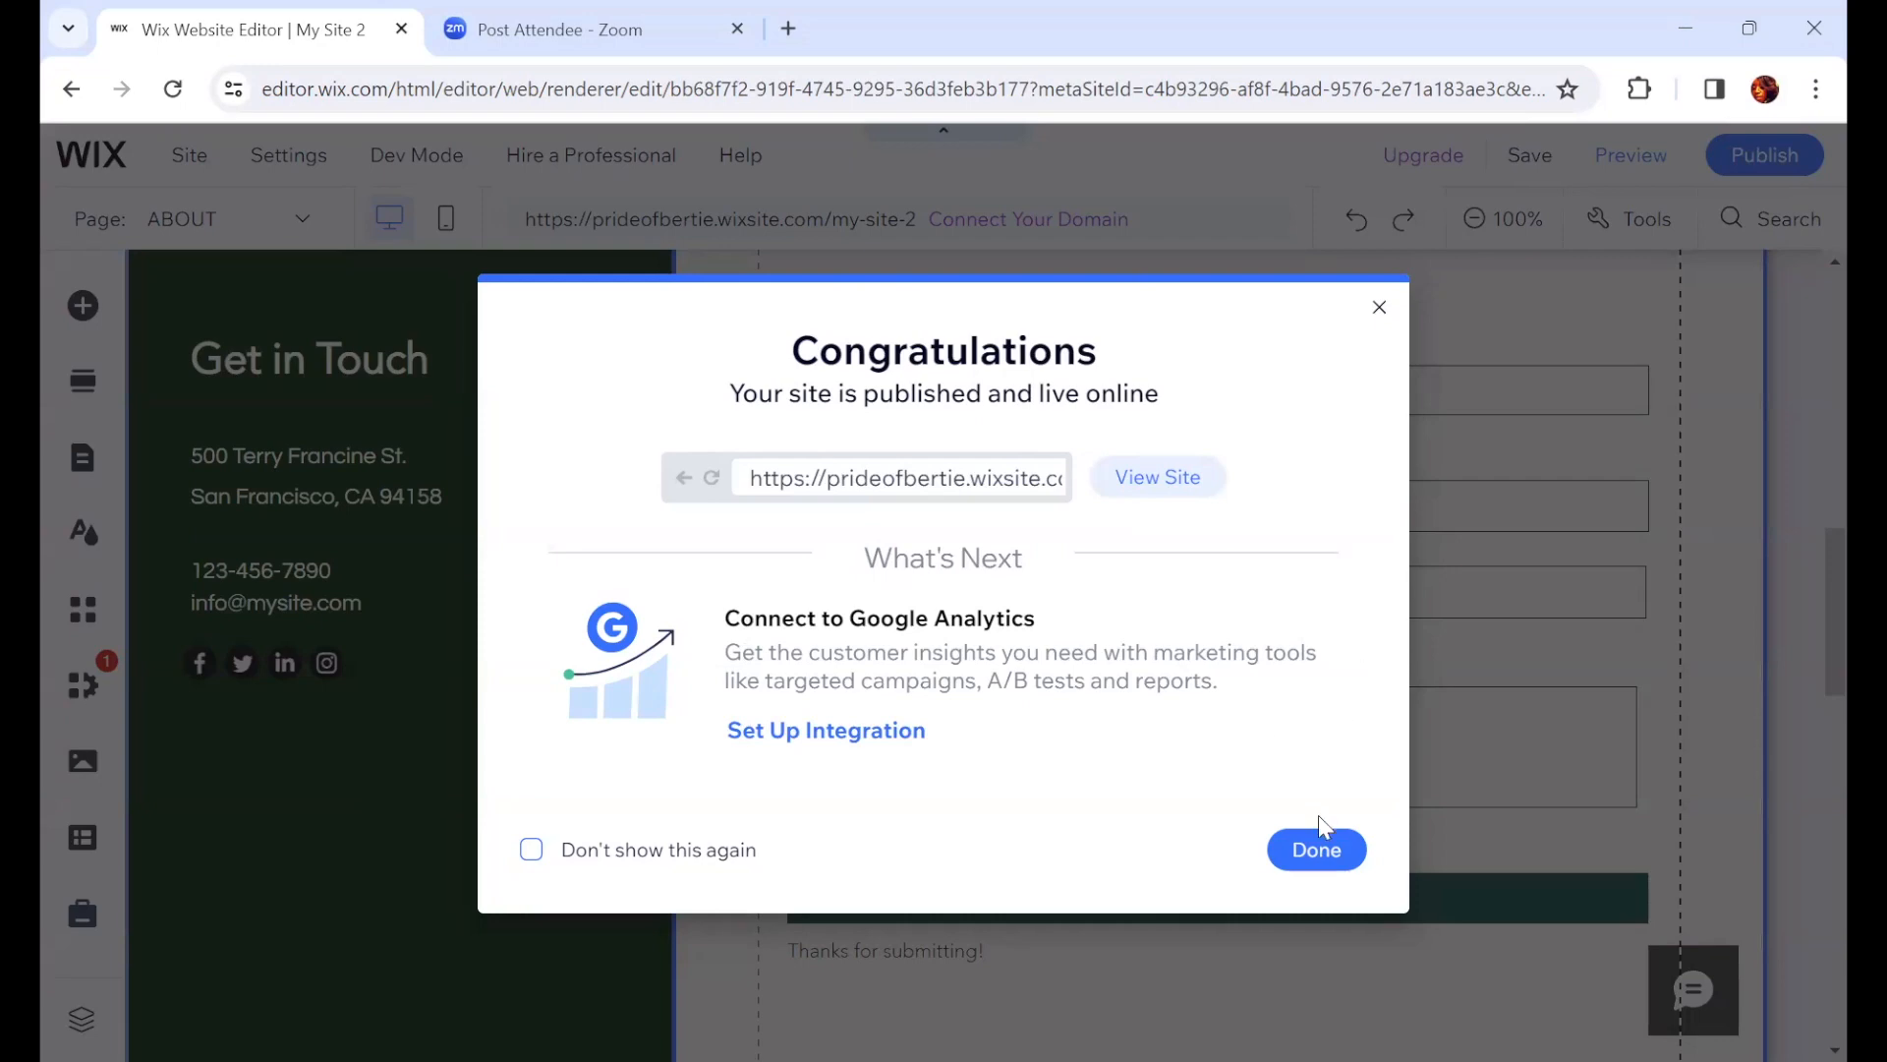
{"action": "left_click", "coordinate": [1342, 849]}
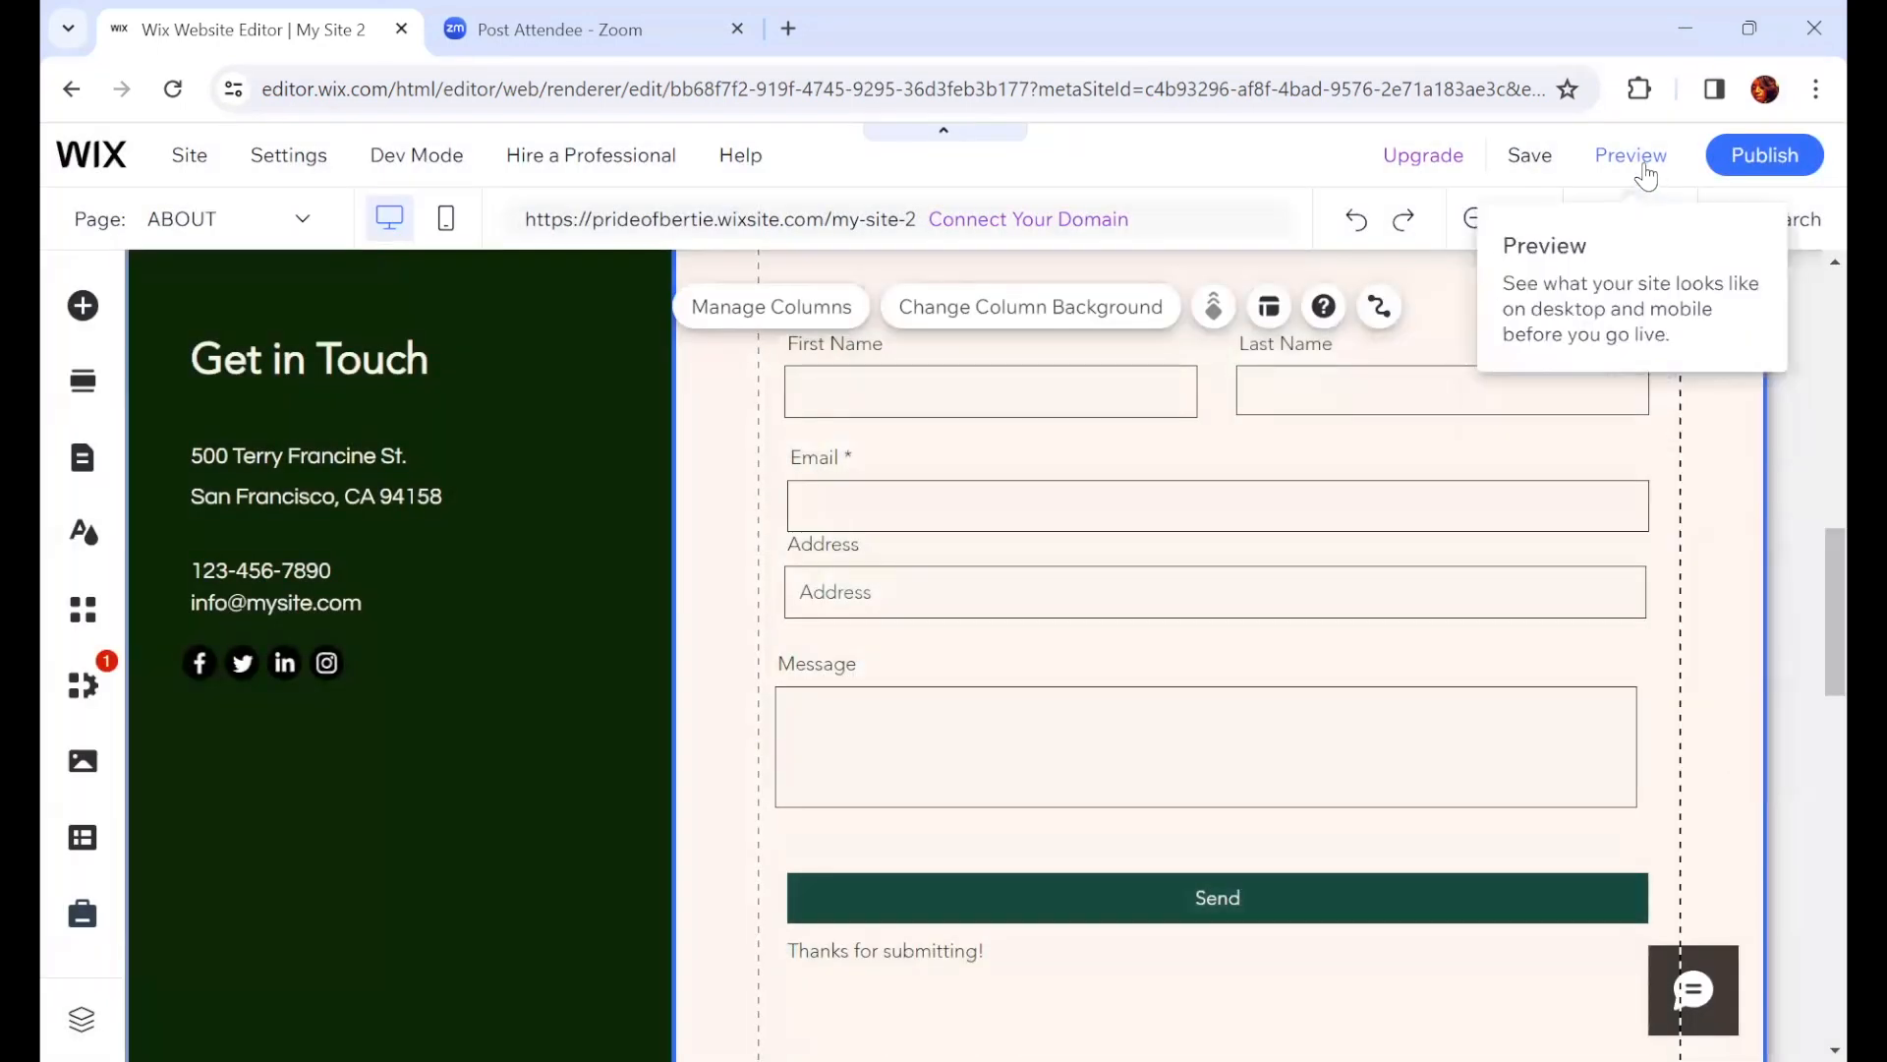
Step: Preview the ABOUT page and scroll through its contact form and photo gallery, then return to the editor
{"action": "left_click", "coordinate": [1632, 157]}
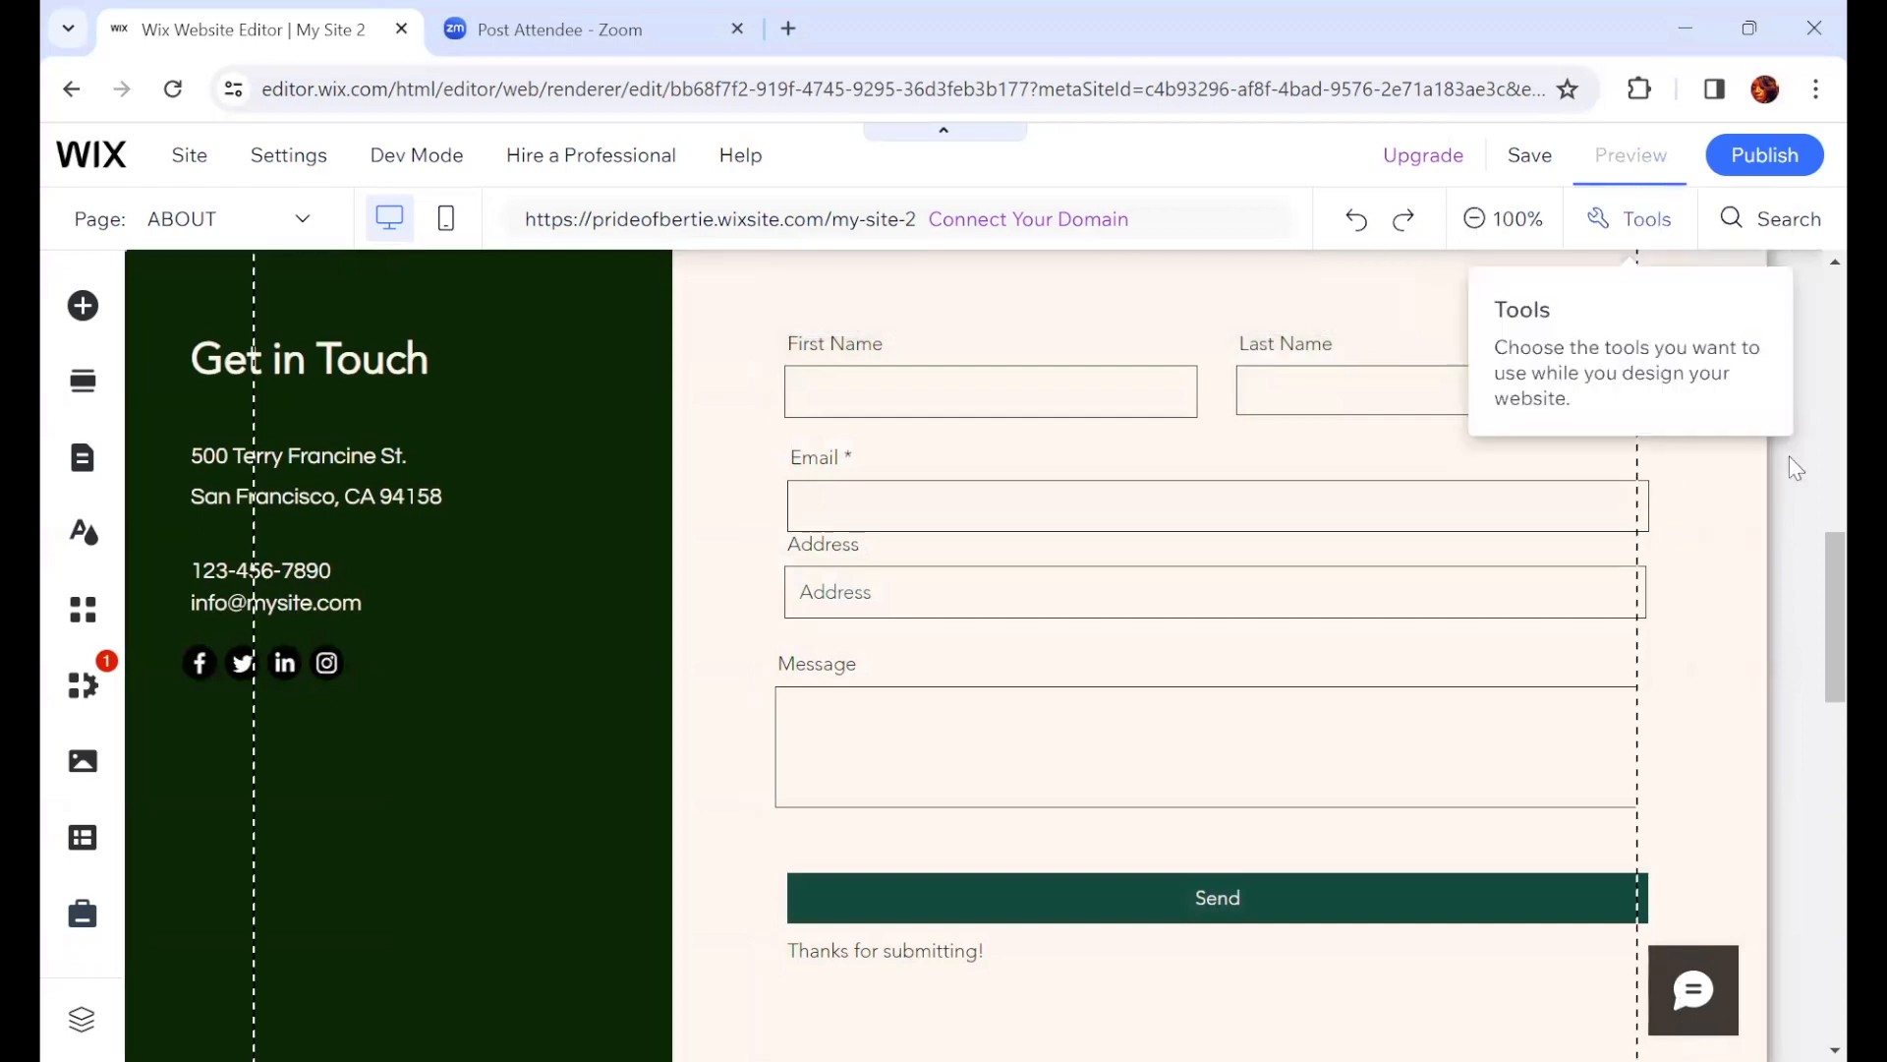
{"action": "mouse_move", "coordinate": [1794, 669]}
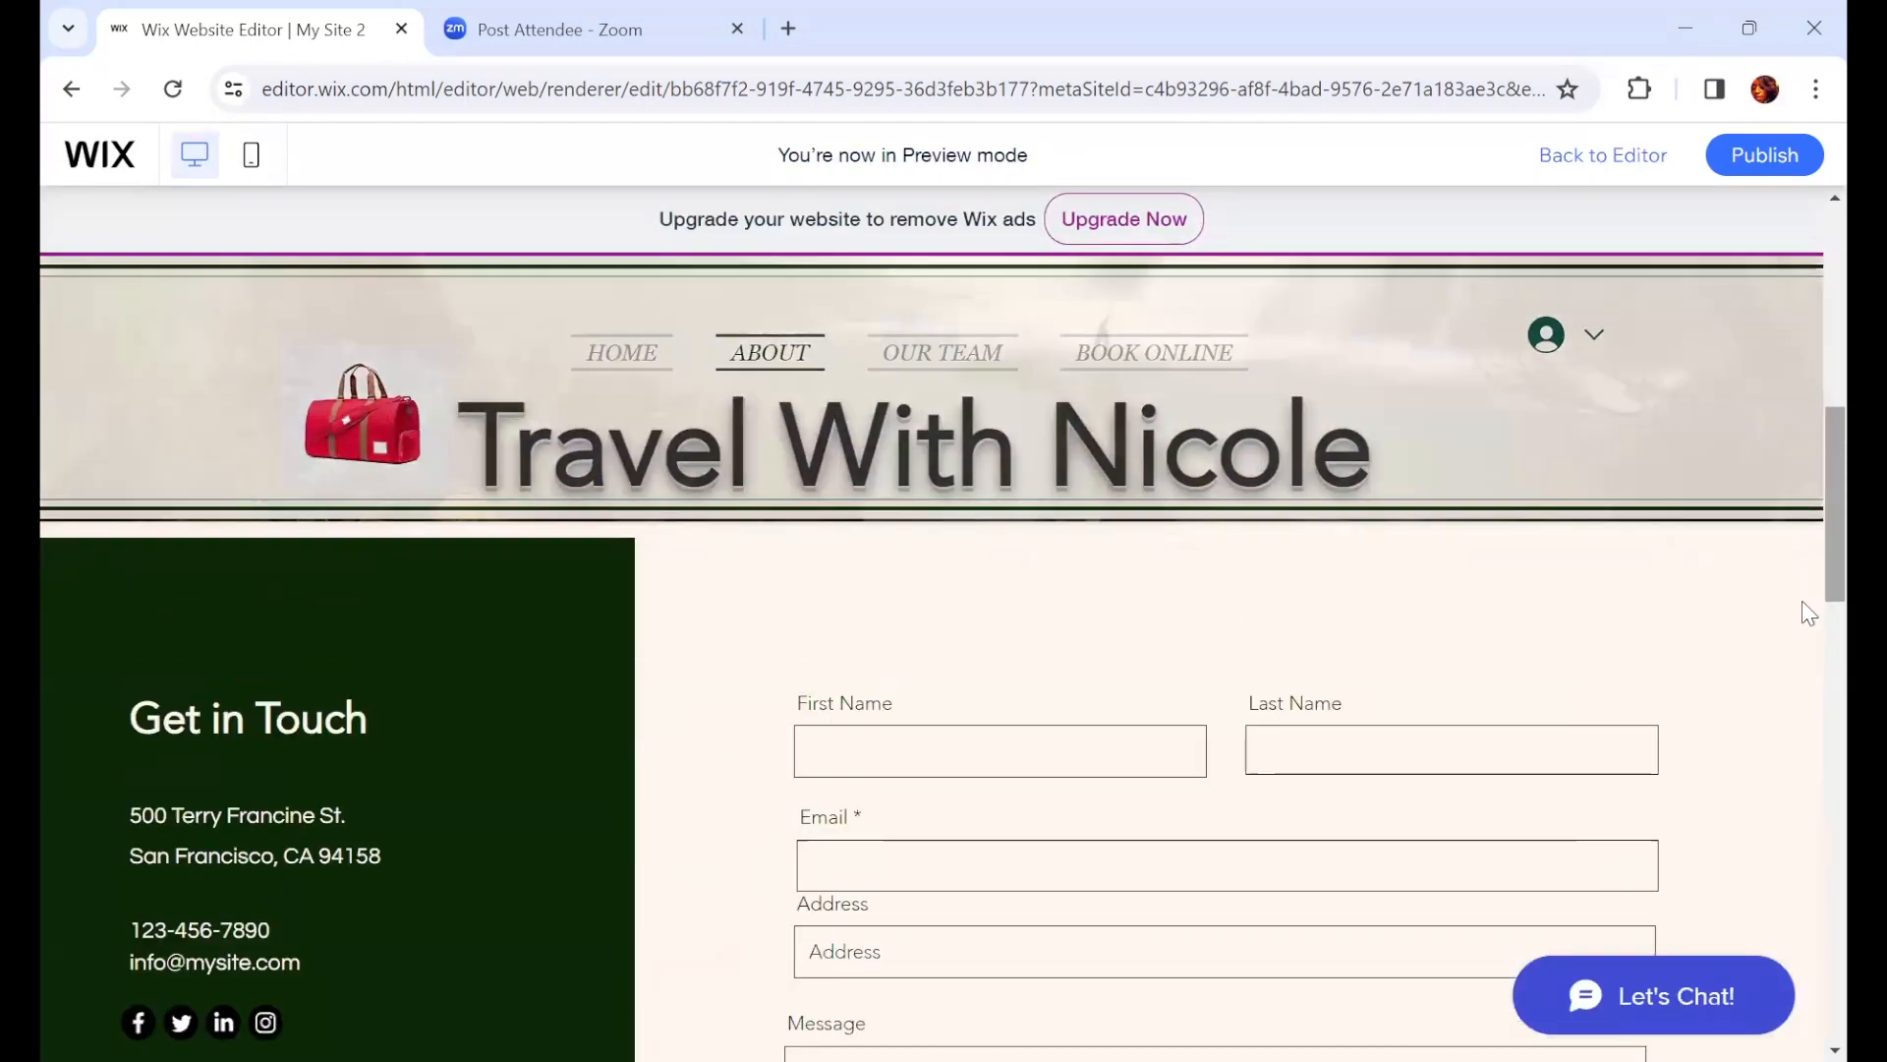
{"action": "scroll", "coordinate": [1800, 594], "scroll_direction": "up", "scroll_amount": 5}
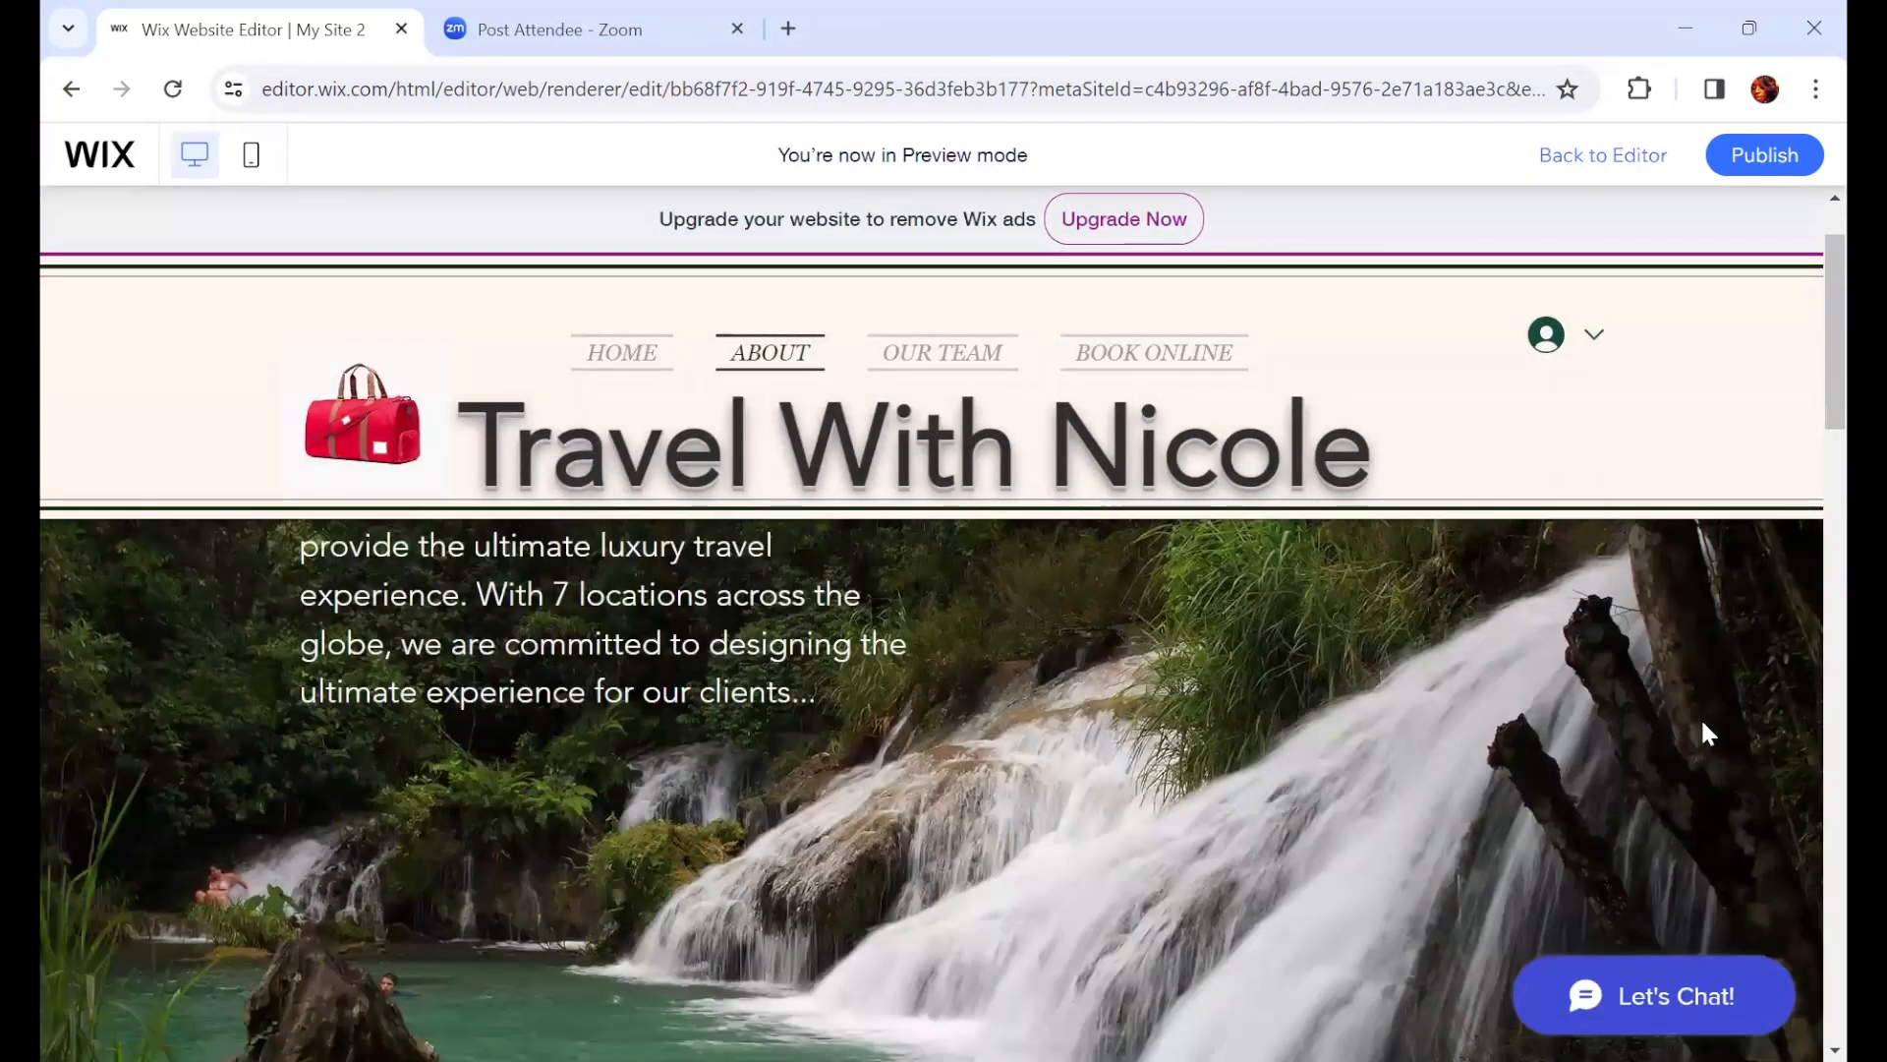
{"action": "scroll", "coordinate": [1684, 740], "scroll_direction": "down", "scroll_amount": 8}
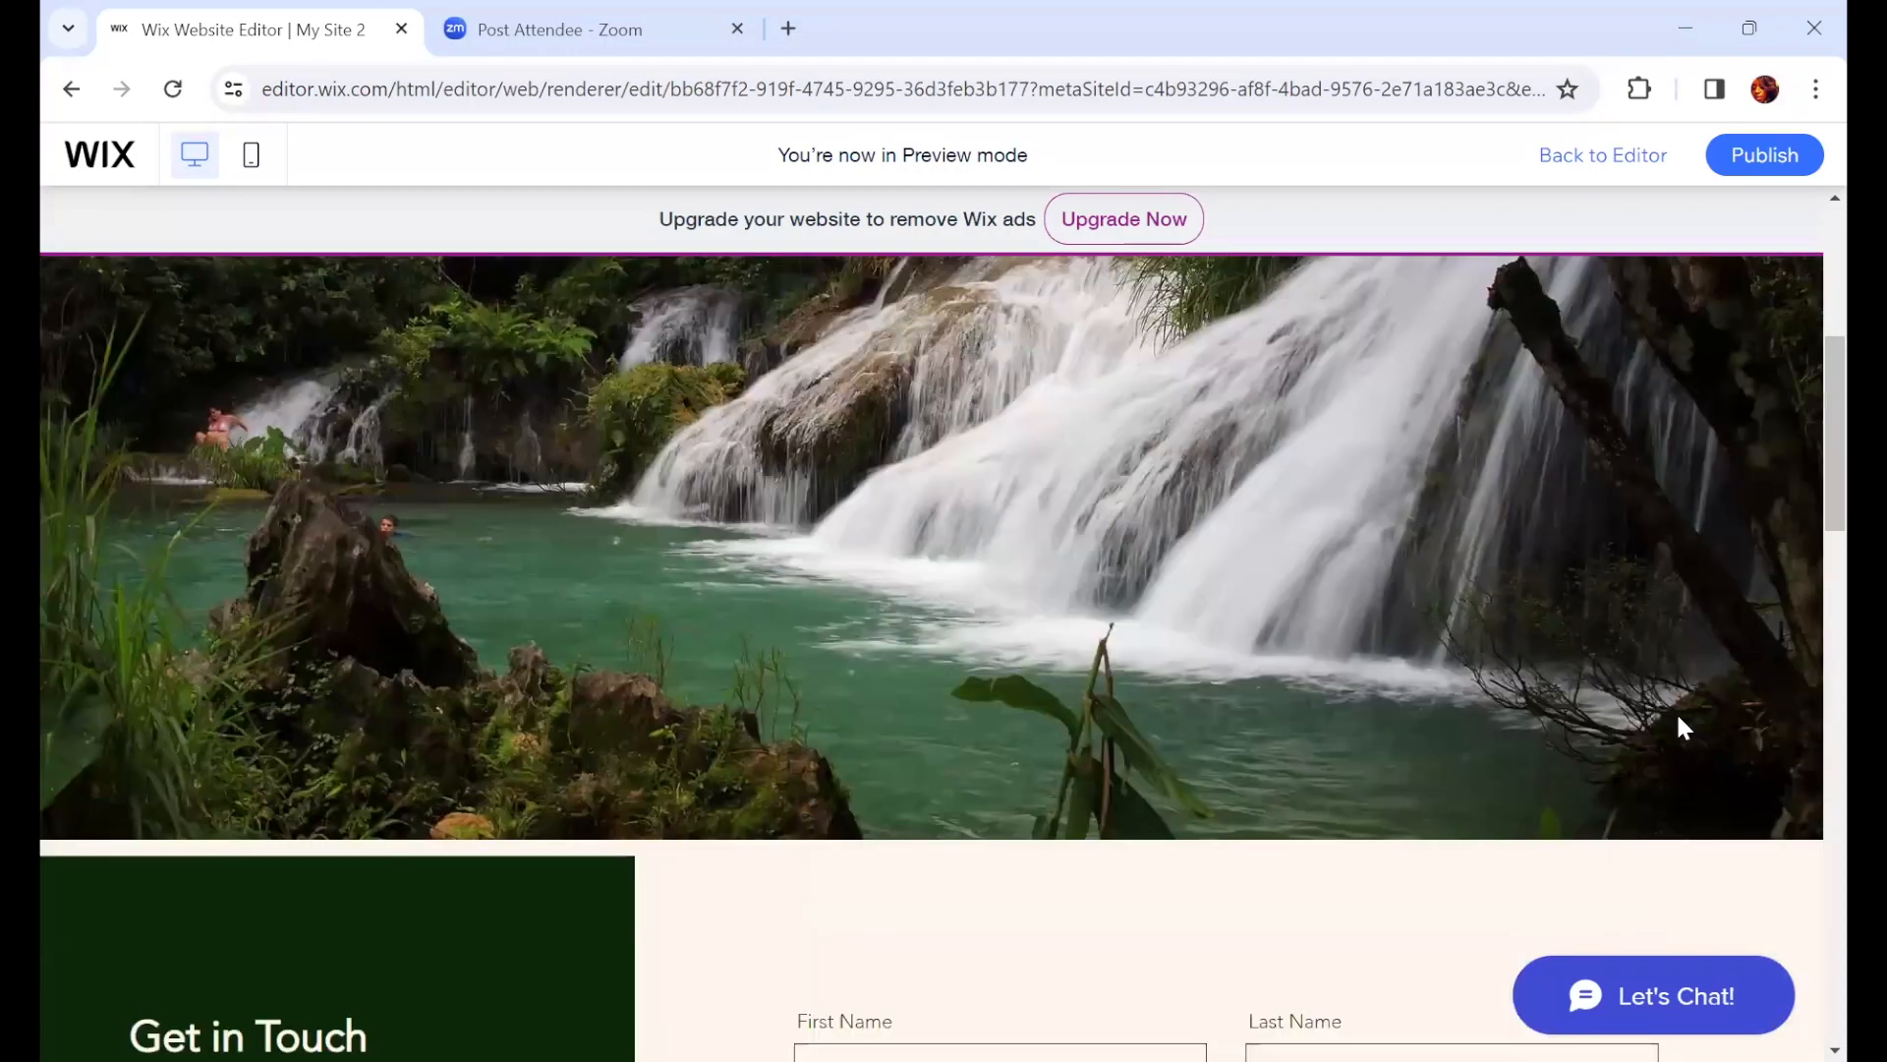
{"action": "scroll", "coordinate": [1687, 720], "scroll_direction": "down", "scroll_amount": 2}
{"action": "scroll", "coordinate": [1687, 721], "scroll_direction": "down", "scroll_amount": 3}
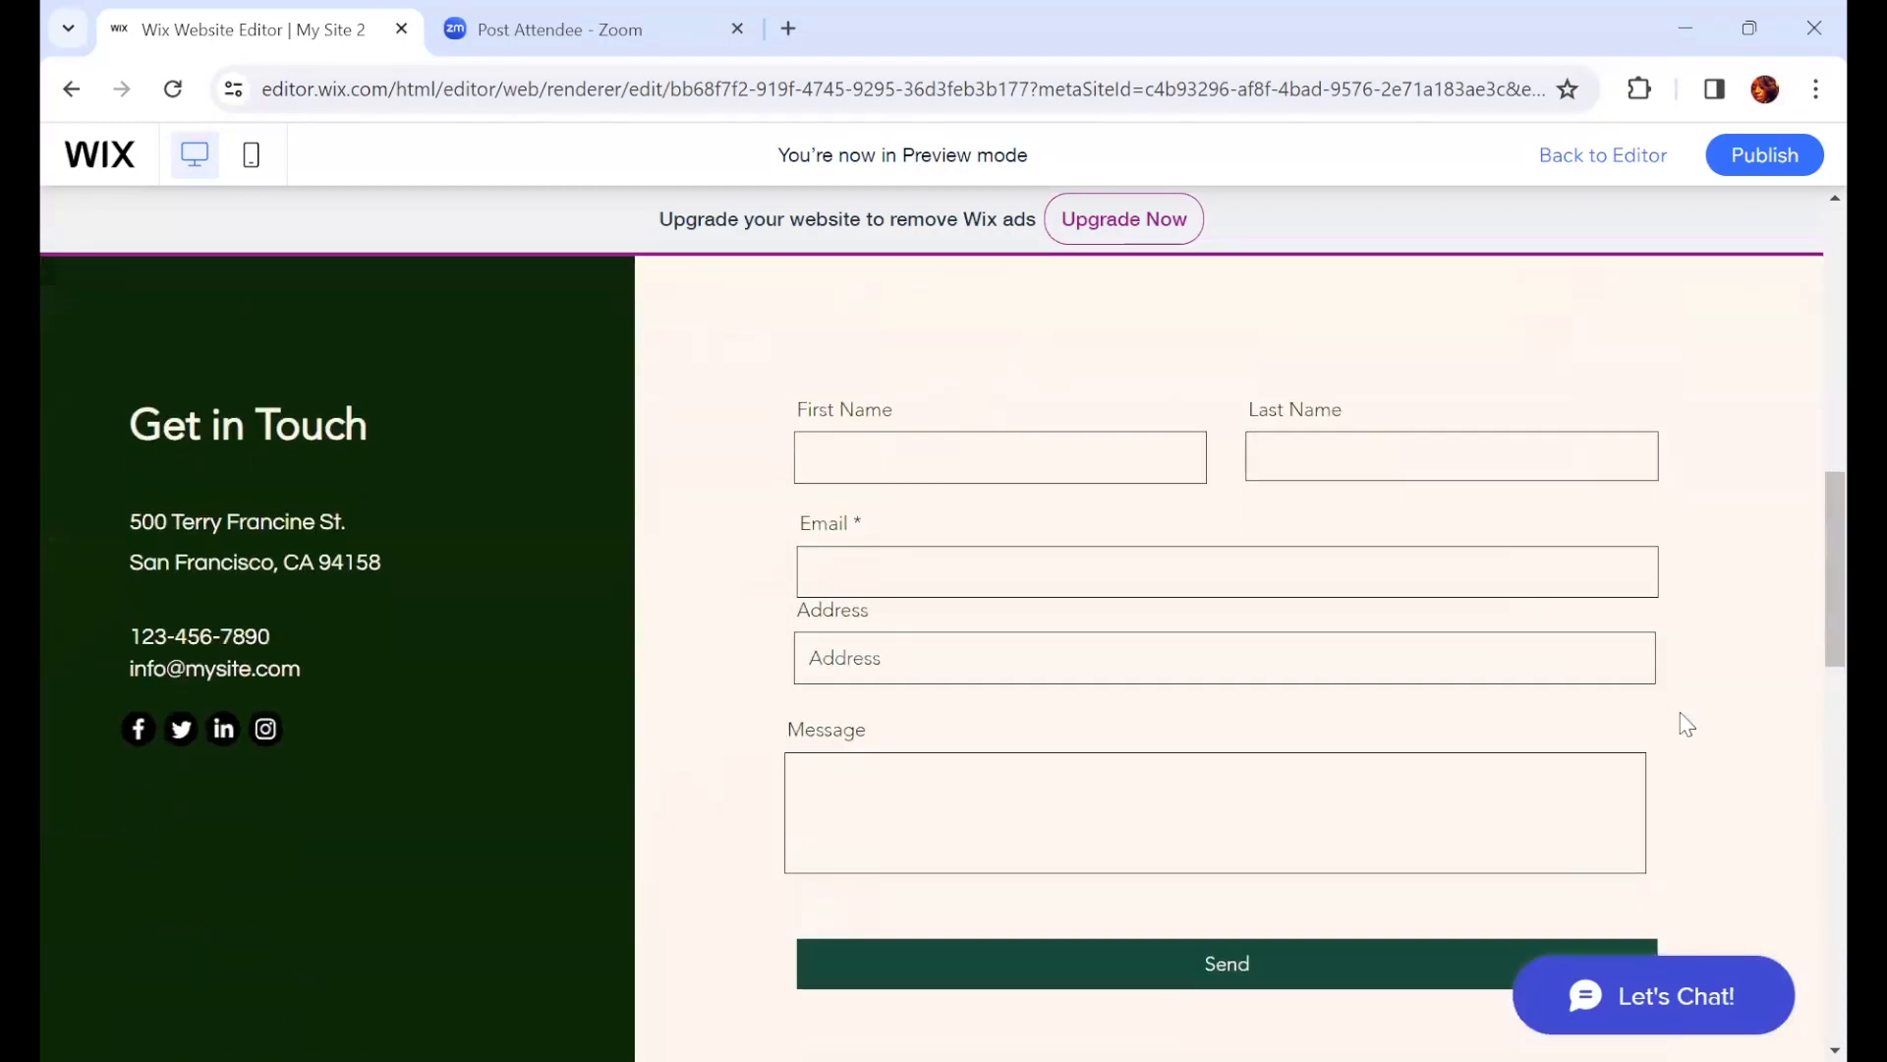
{"action": "scroll", "coordinate": [1684, 732], "scroll_direction": "down", "scroll_amount": 8}
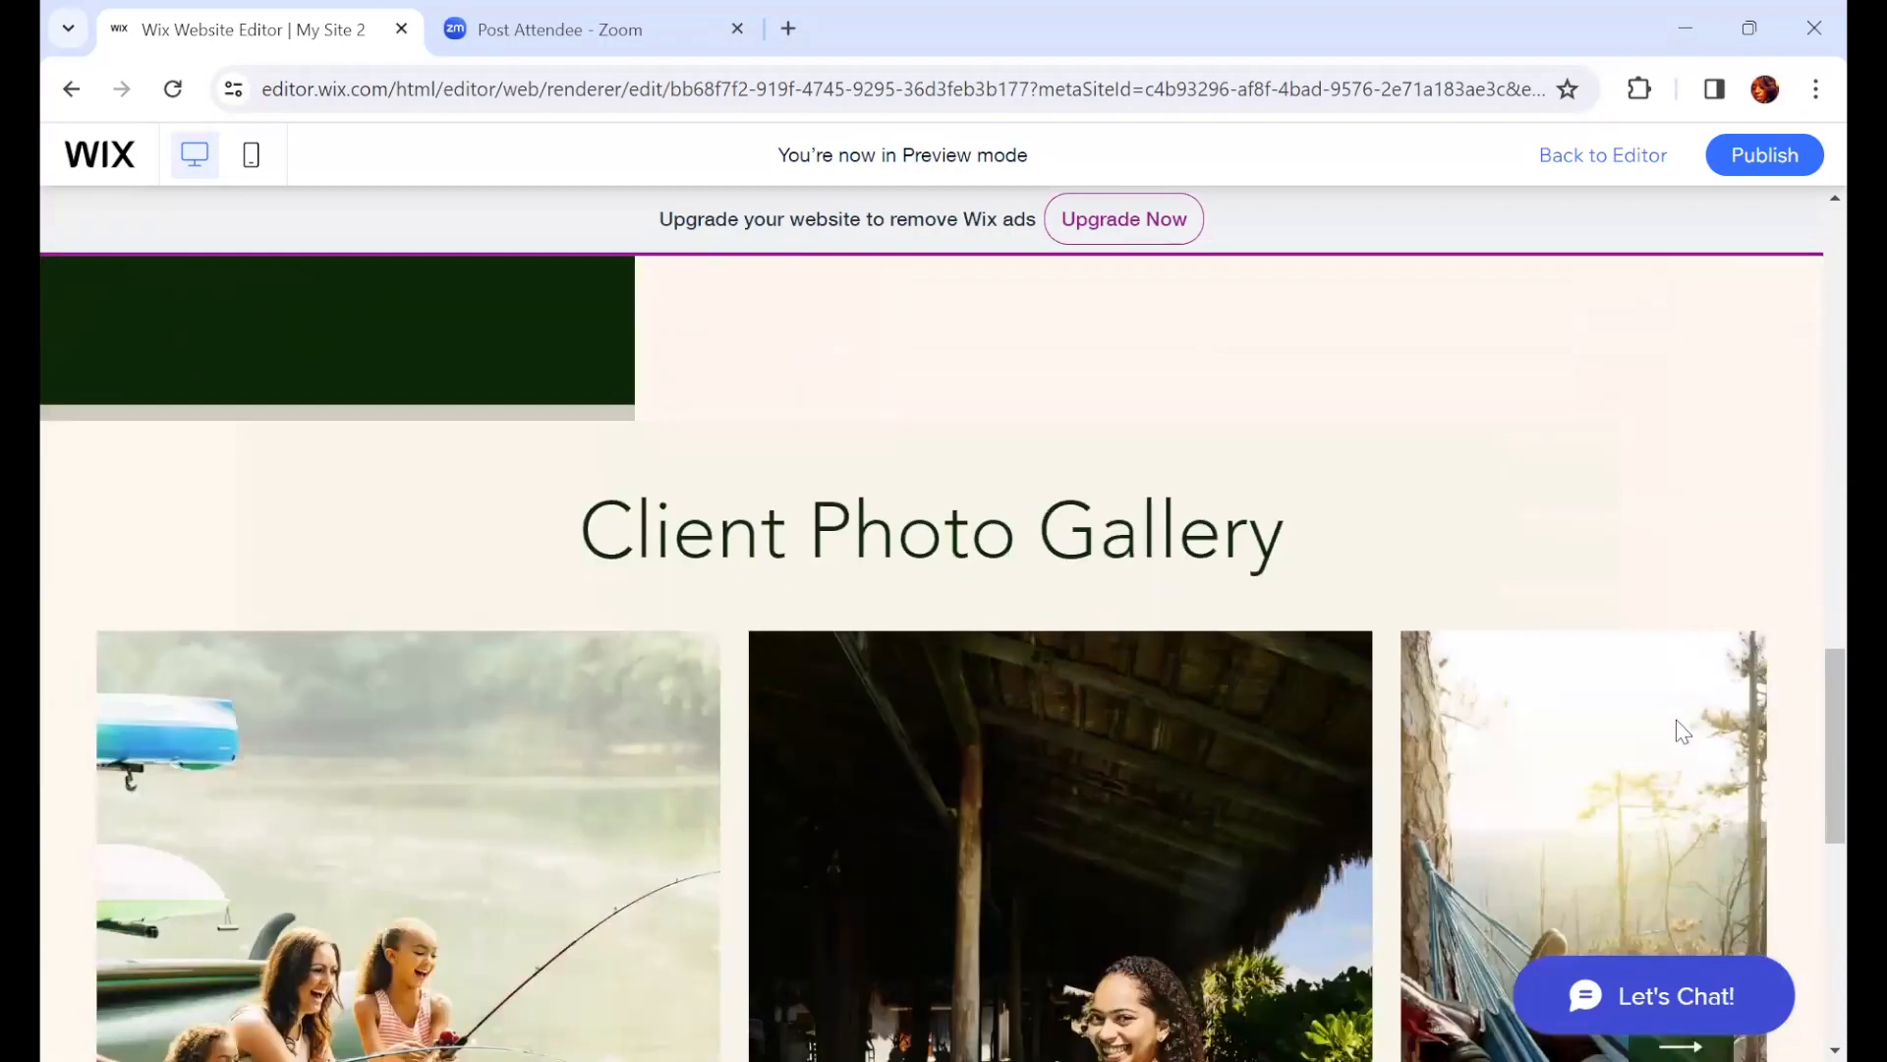
{"action": "scroll", "coordinate": [1684, 544], "scroll_direction": "down", "scroll_amount": 6}
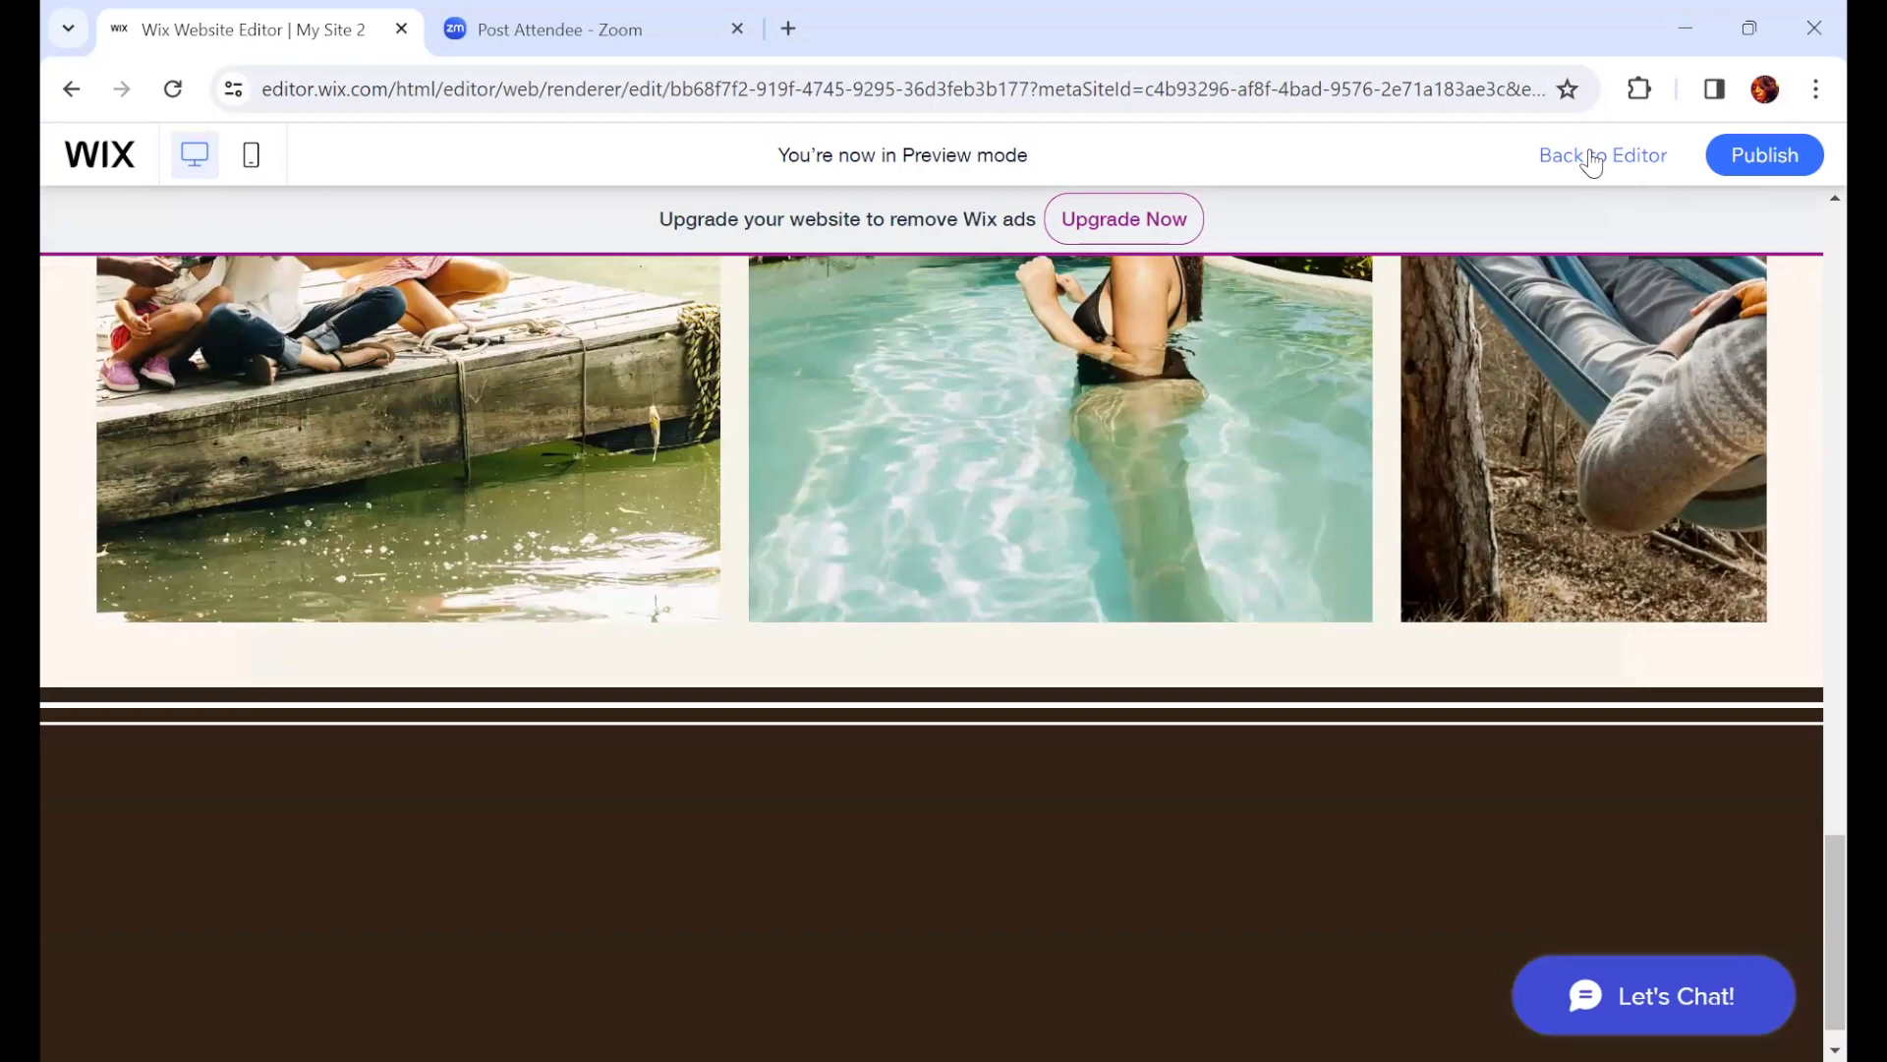
{"action": "left_click", "coordinate": [1592, 163]}
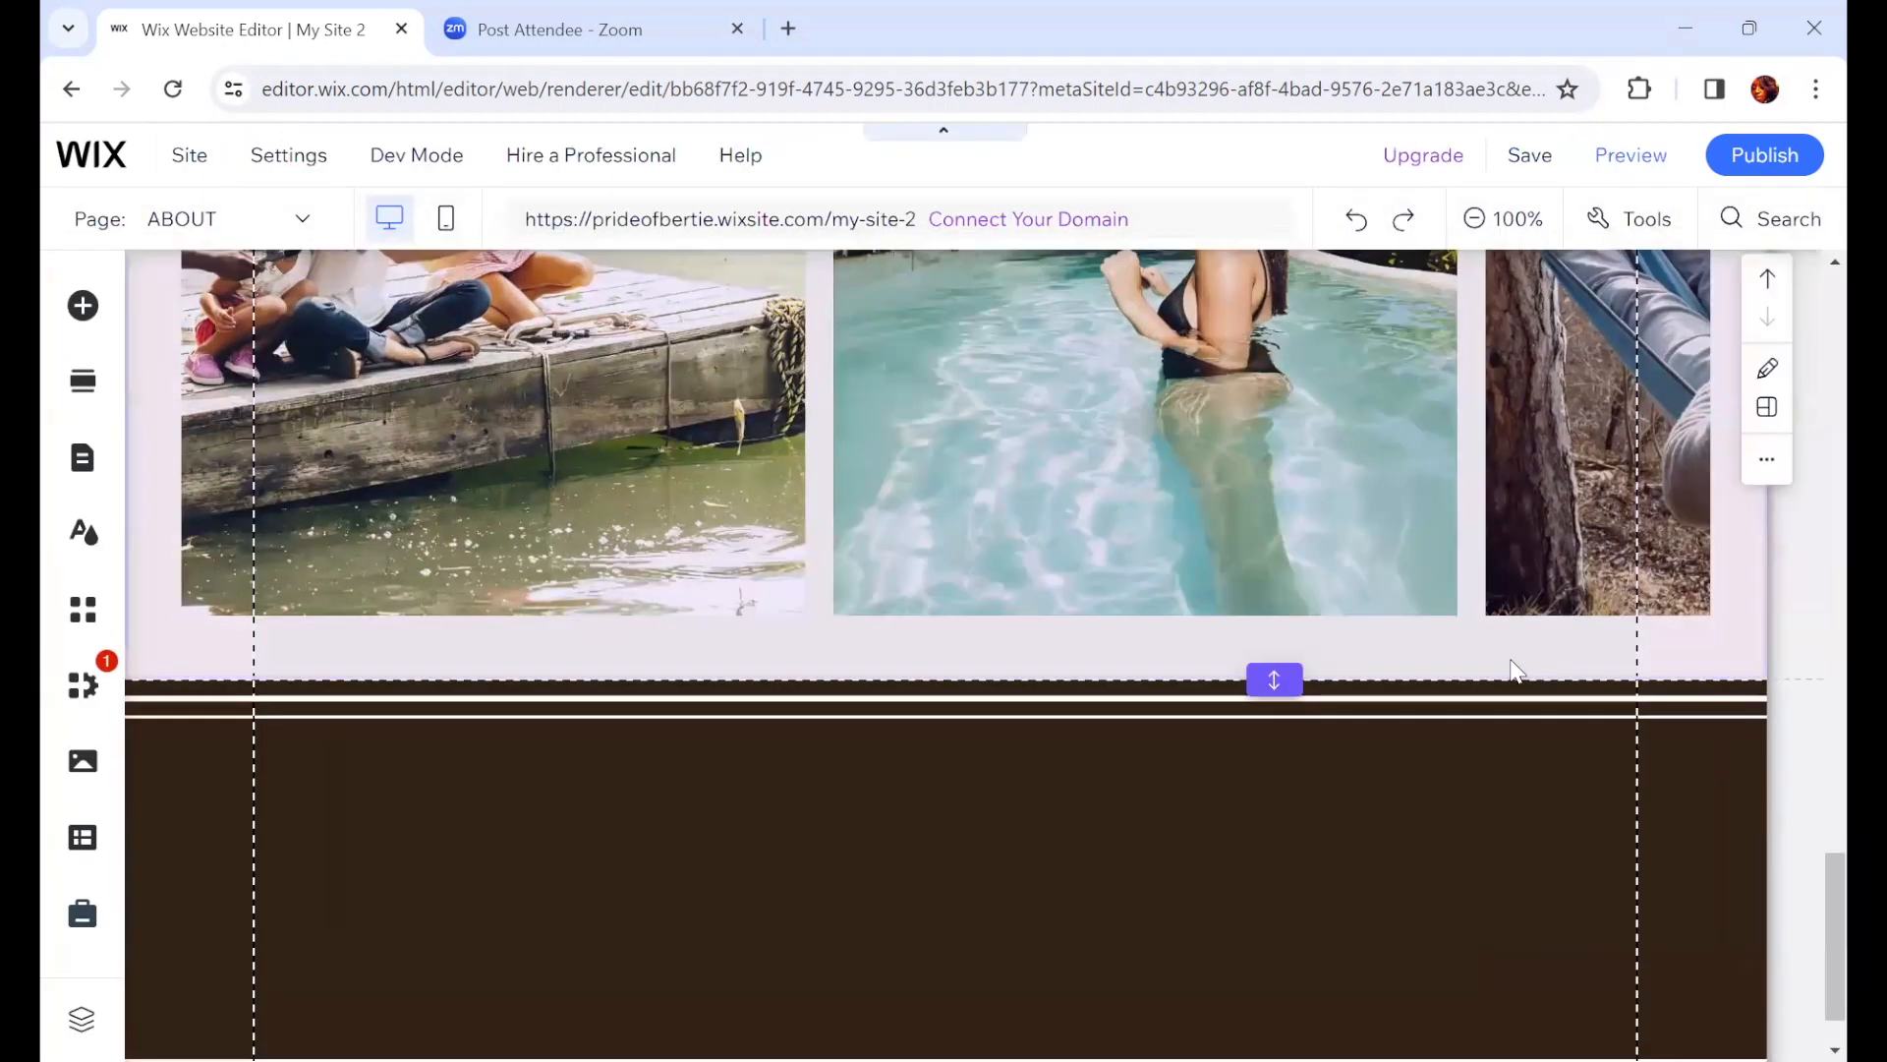
Step: Browse the element categories in the Add Elements panel, opening the Interactive lightbox groups
{"action": "scroll", "coordinate": [1513, 659], "scroll_direction": "up", "scroll_amount": 10}
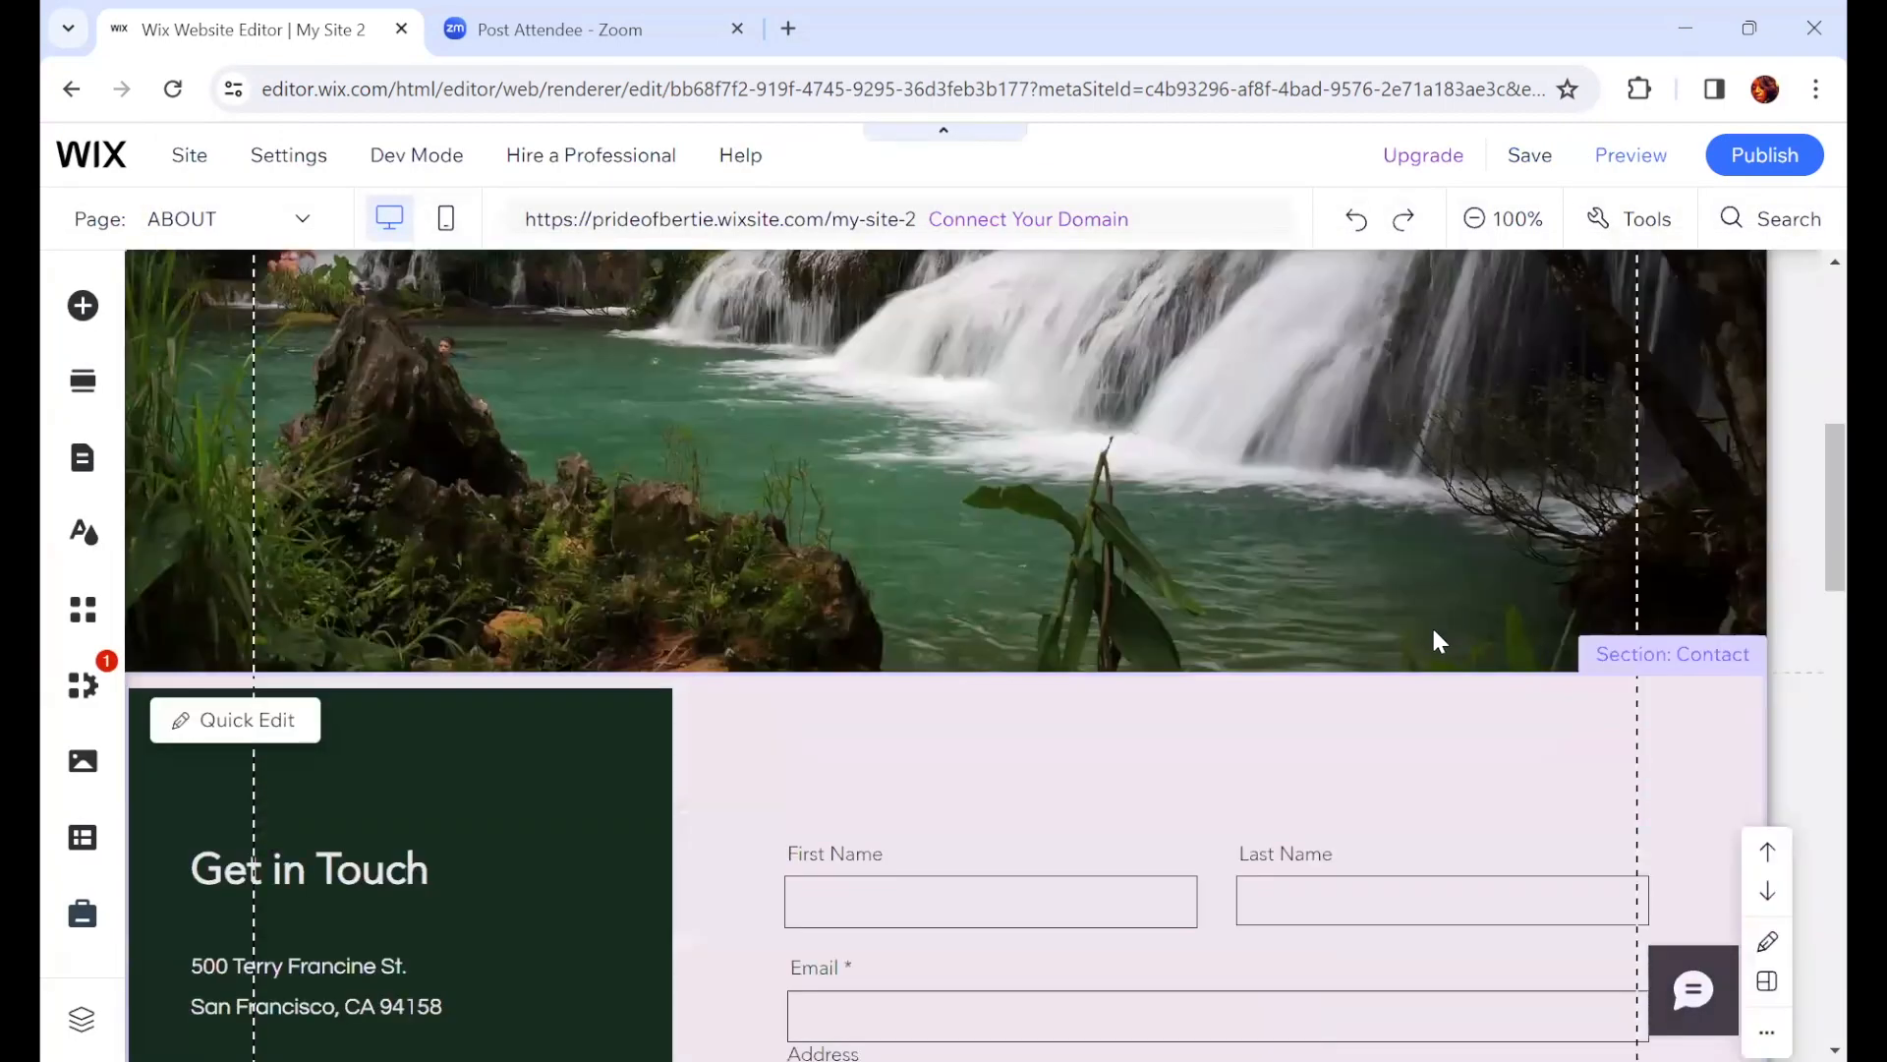
{"action": "scroll", "coordinate": [1433, 637], "scroll_direction": "up", "scroll_amount": 5}
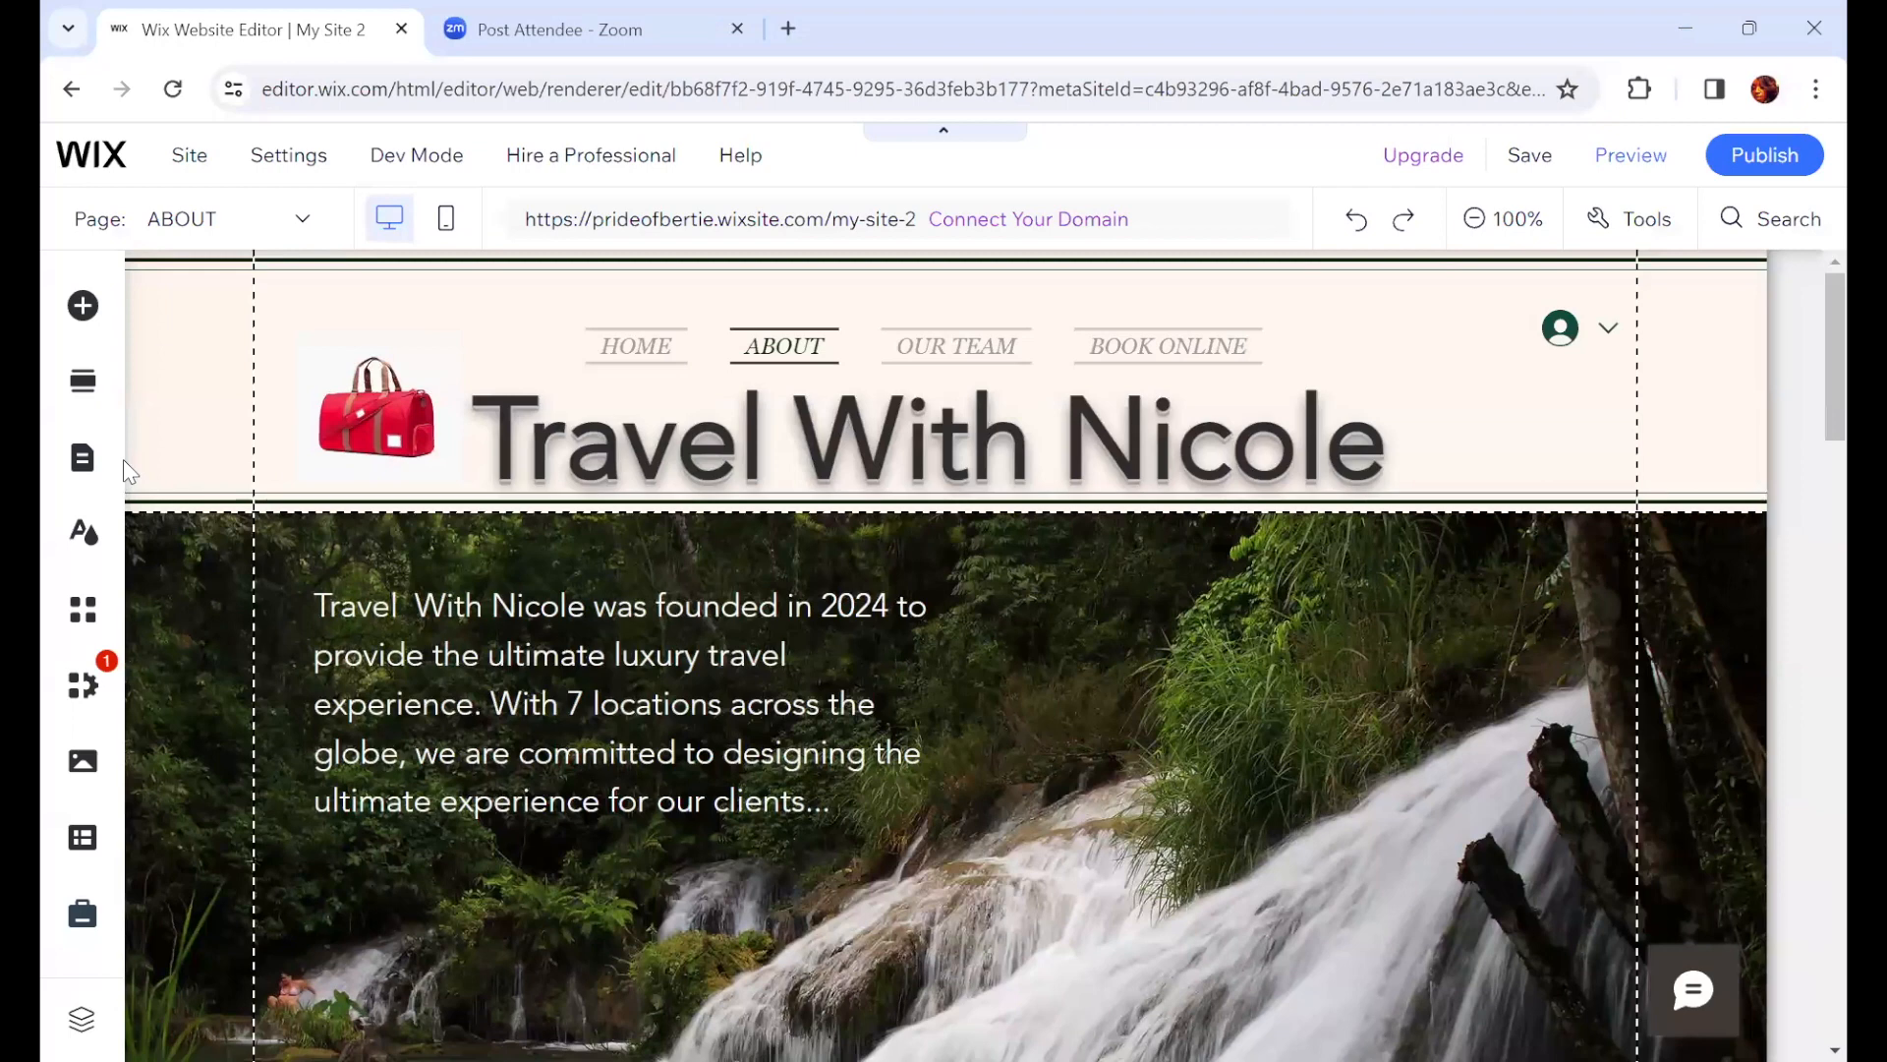
{"action": "left_click", "coordinate": [84, 309]}
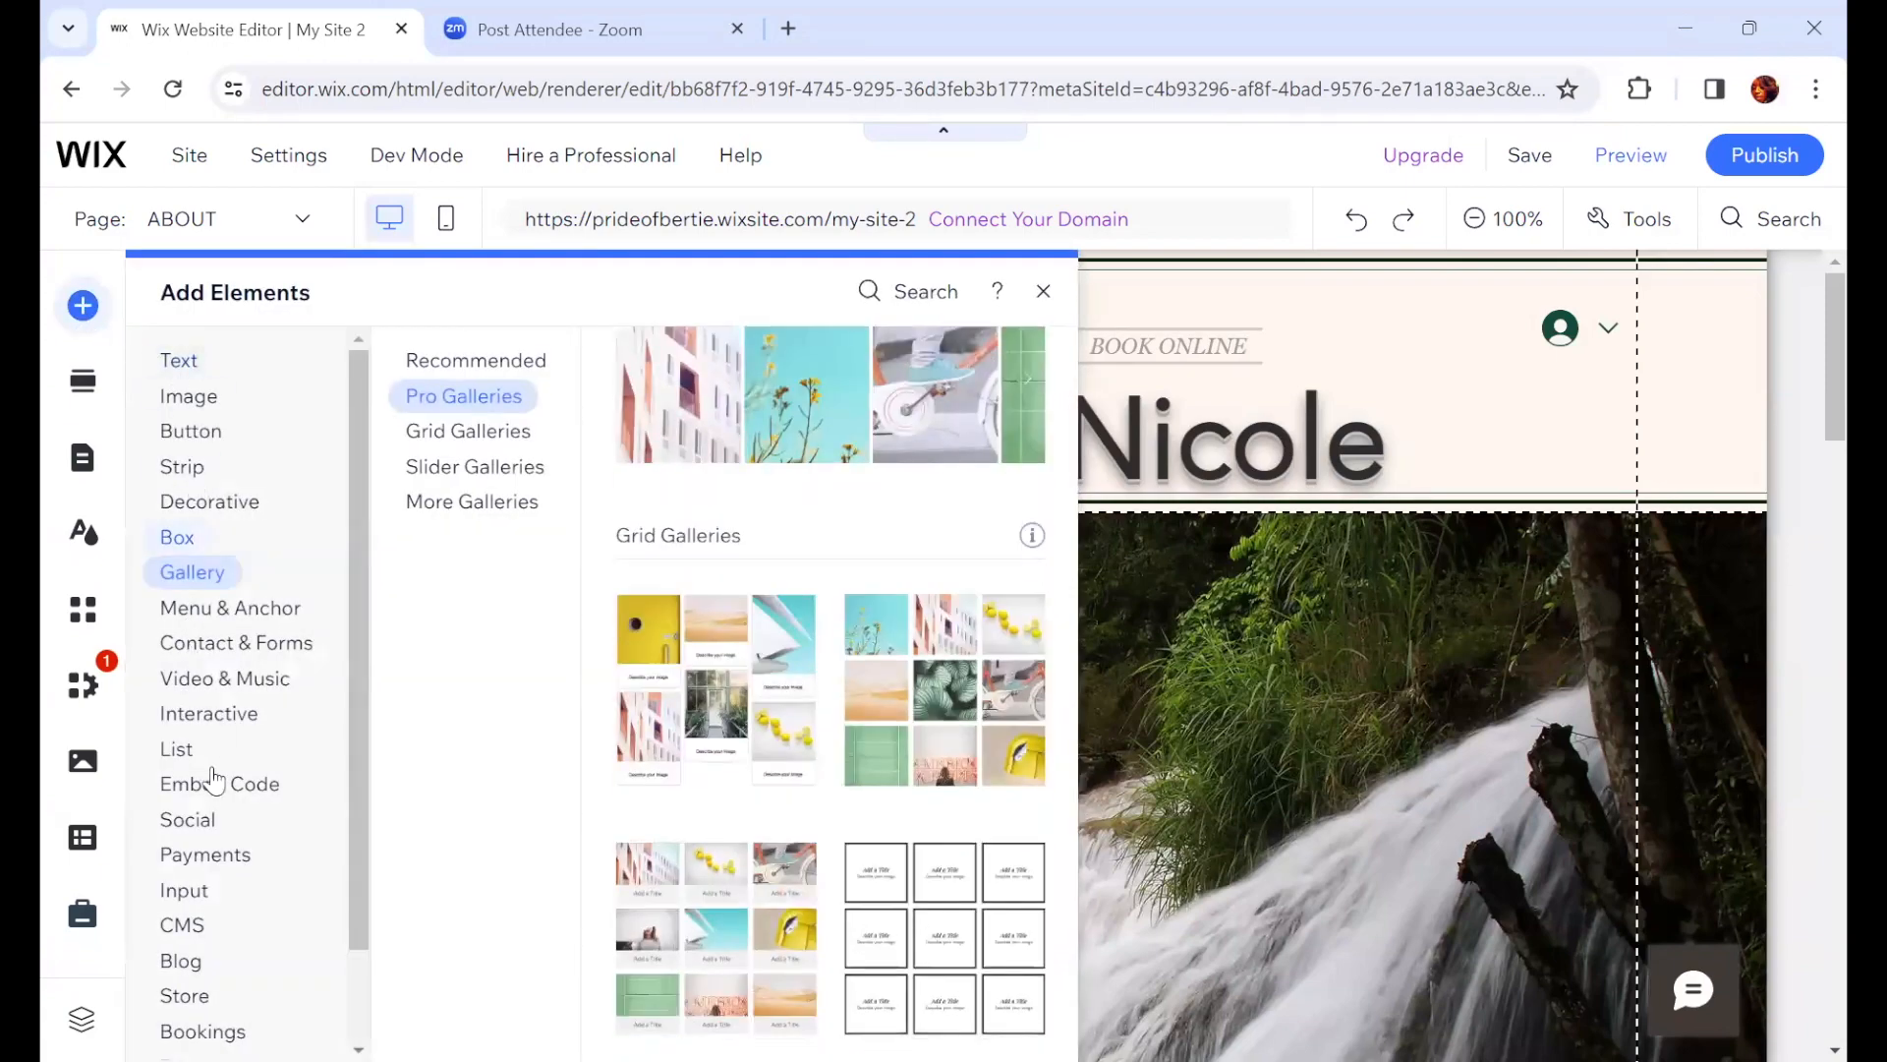
{"action": "left_click", "coordinate": [209, 713]}
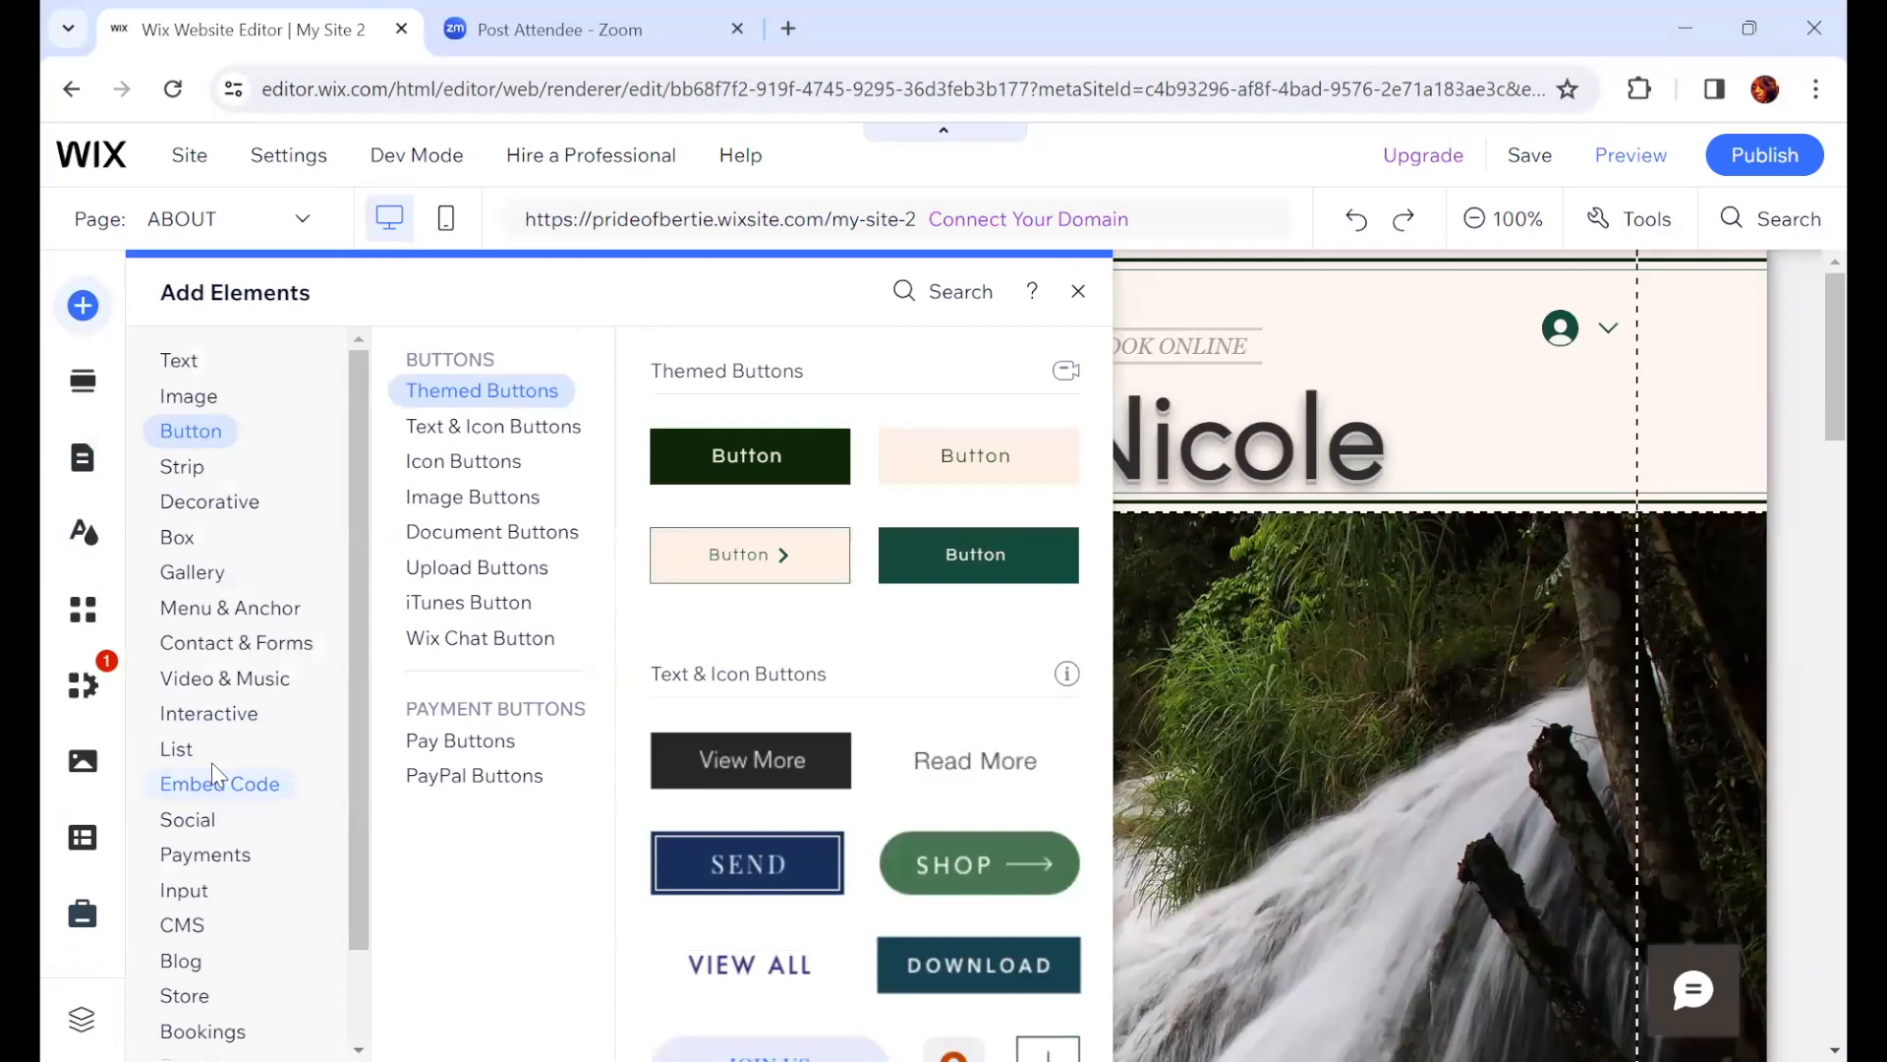
{"action": "left_click", "coordinate": [213, 720]}
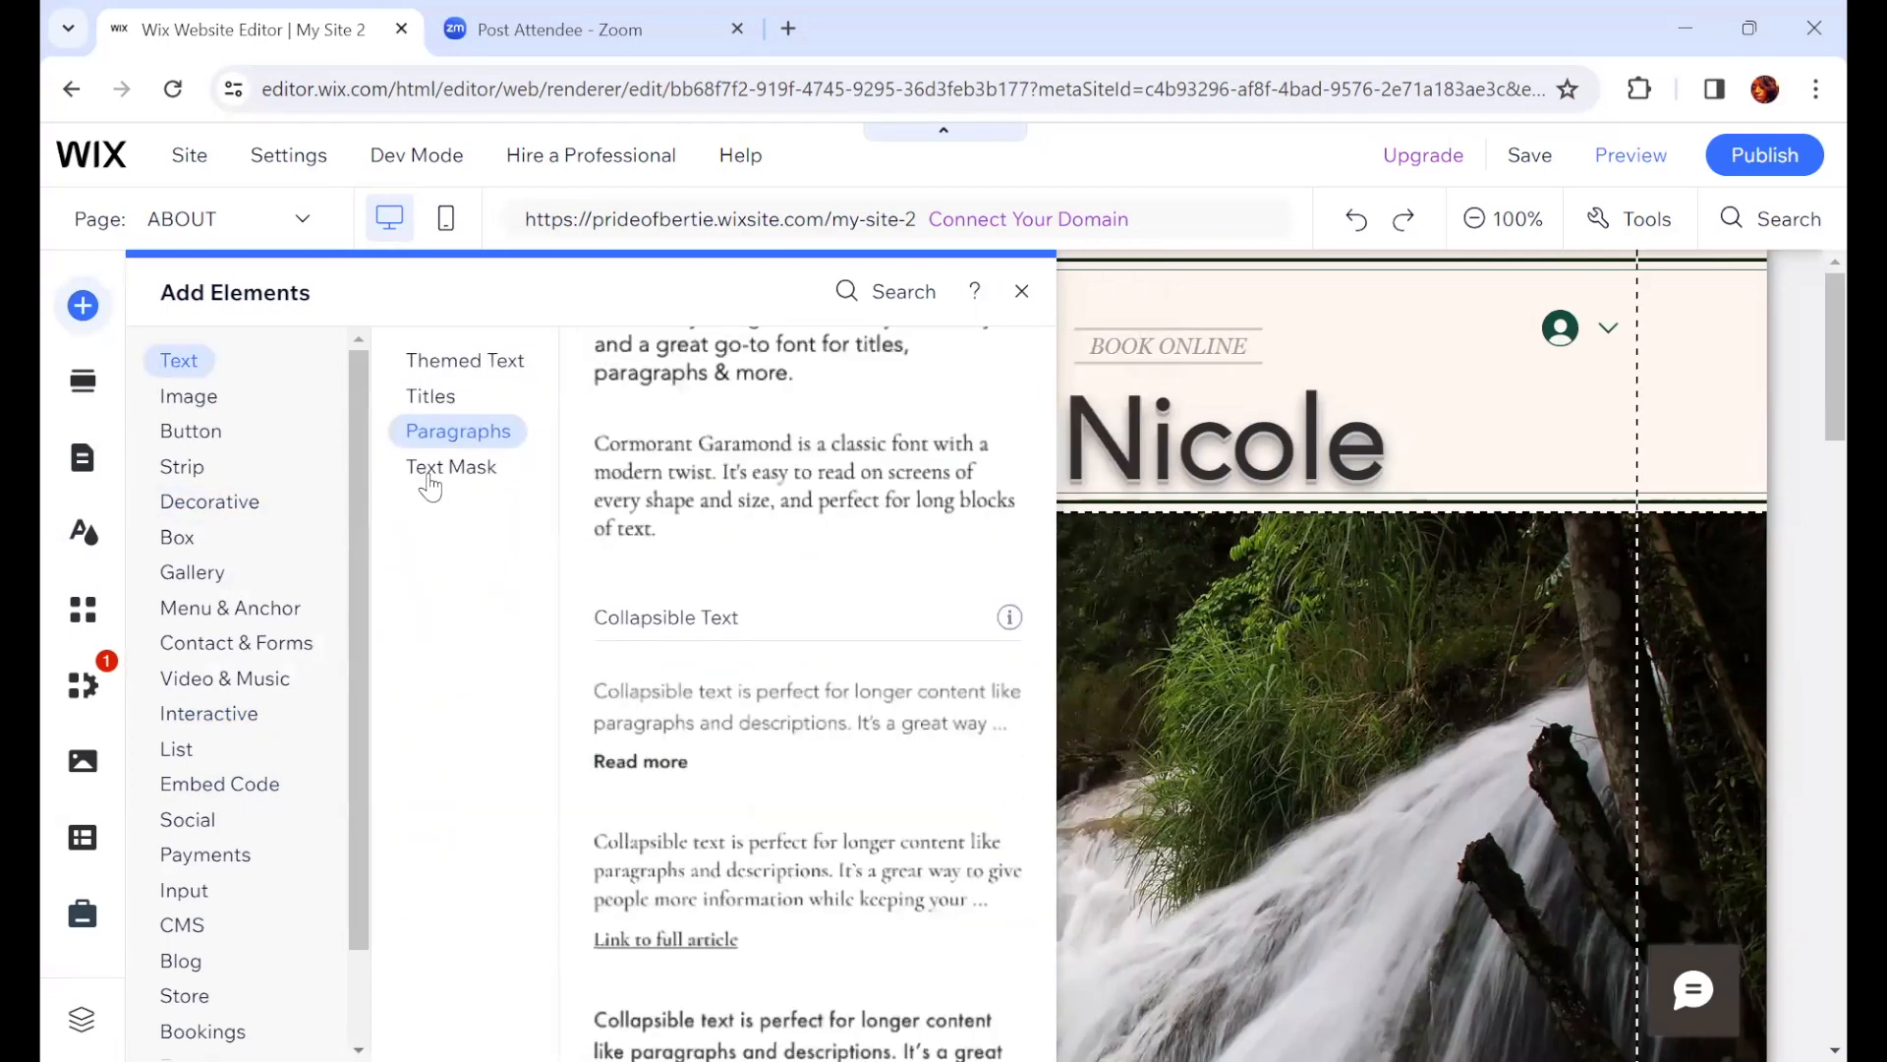
{"action": "left_click", "coordinate": [205, 786]}
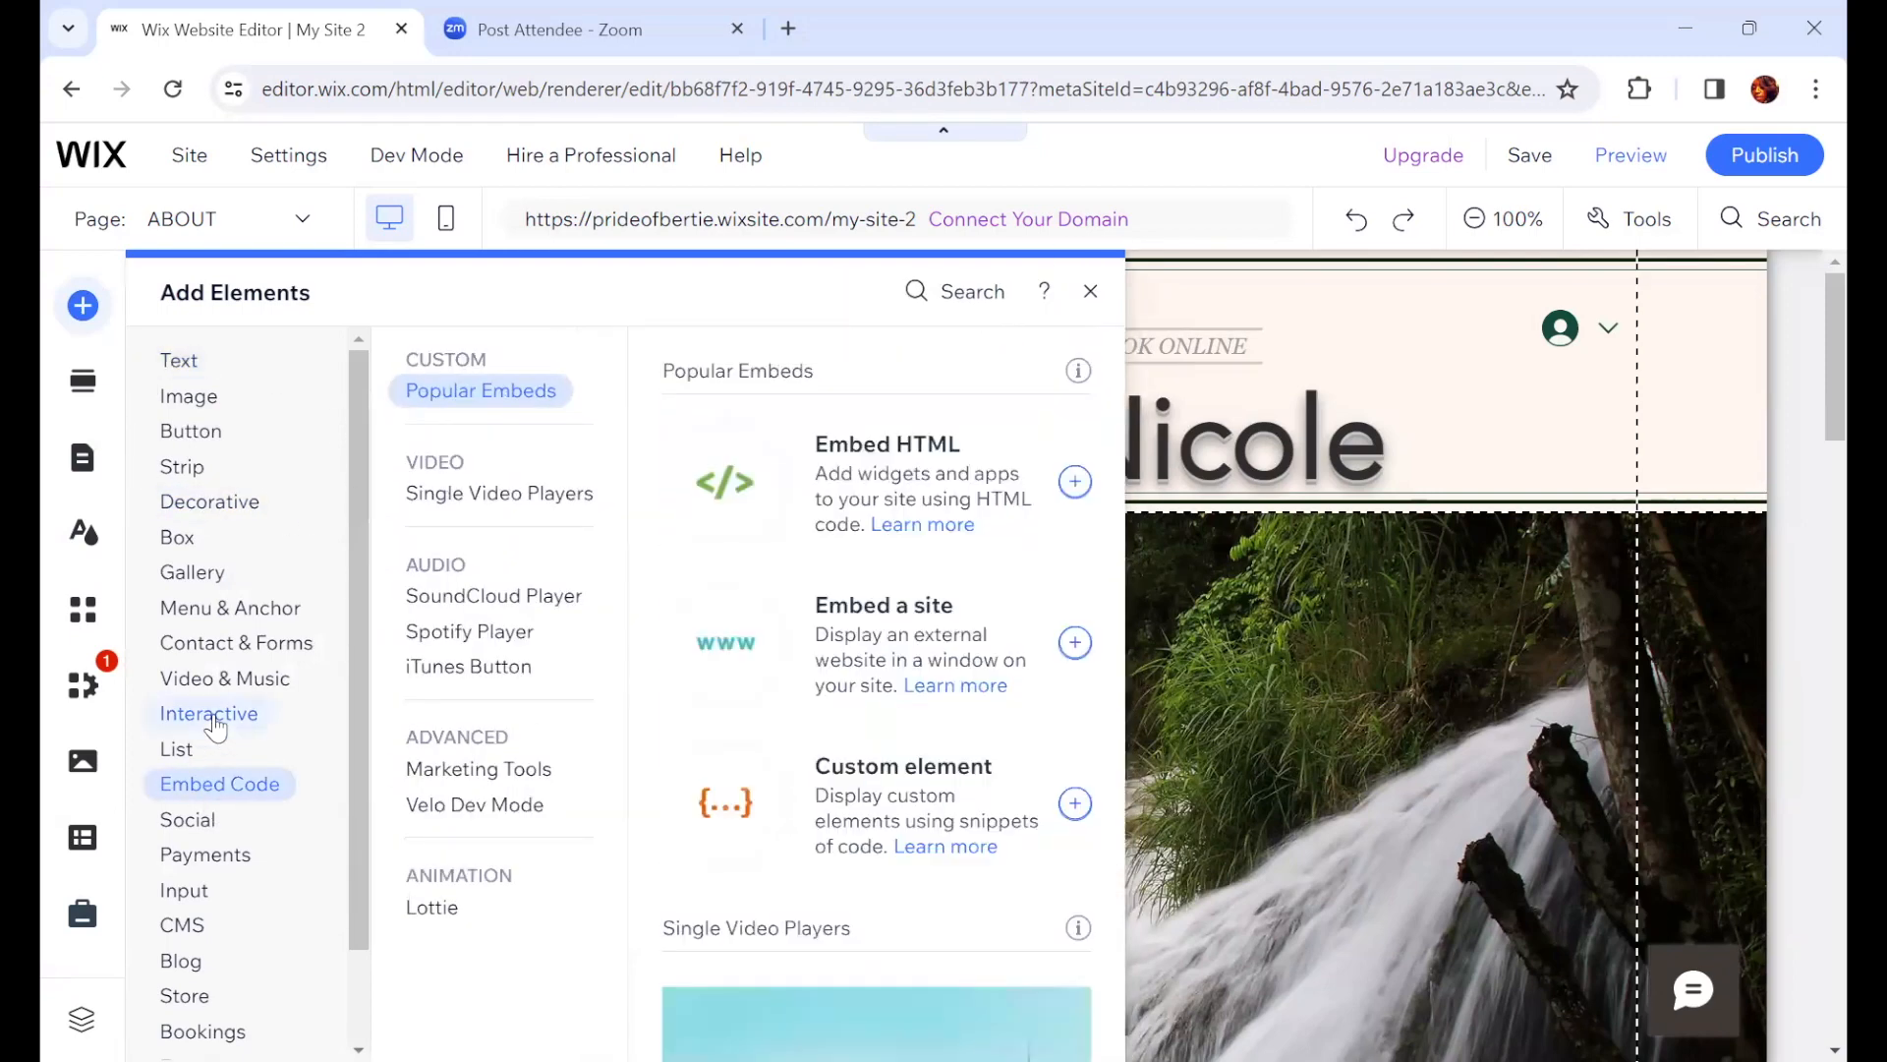
{"action": "left_click", "coordinate": [211, 711]}
{"action": "left_click", "coordinate": [432, 637]}
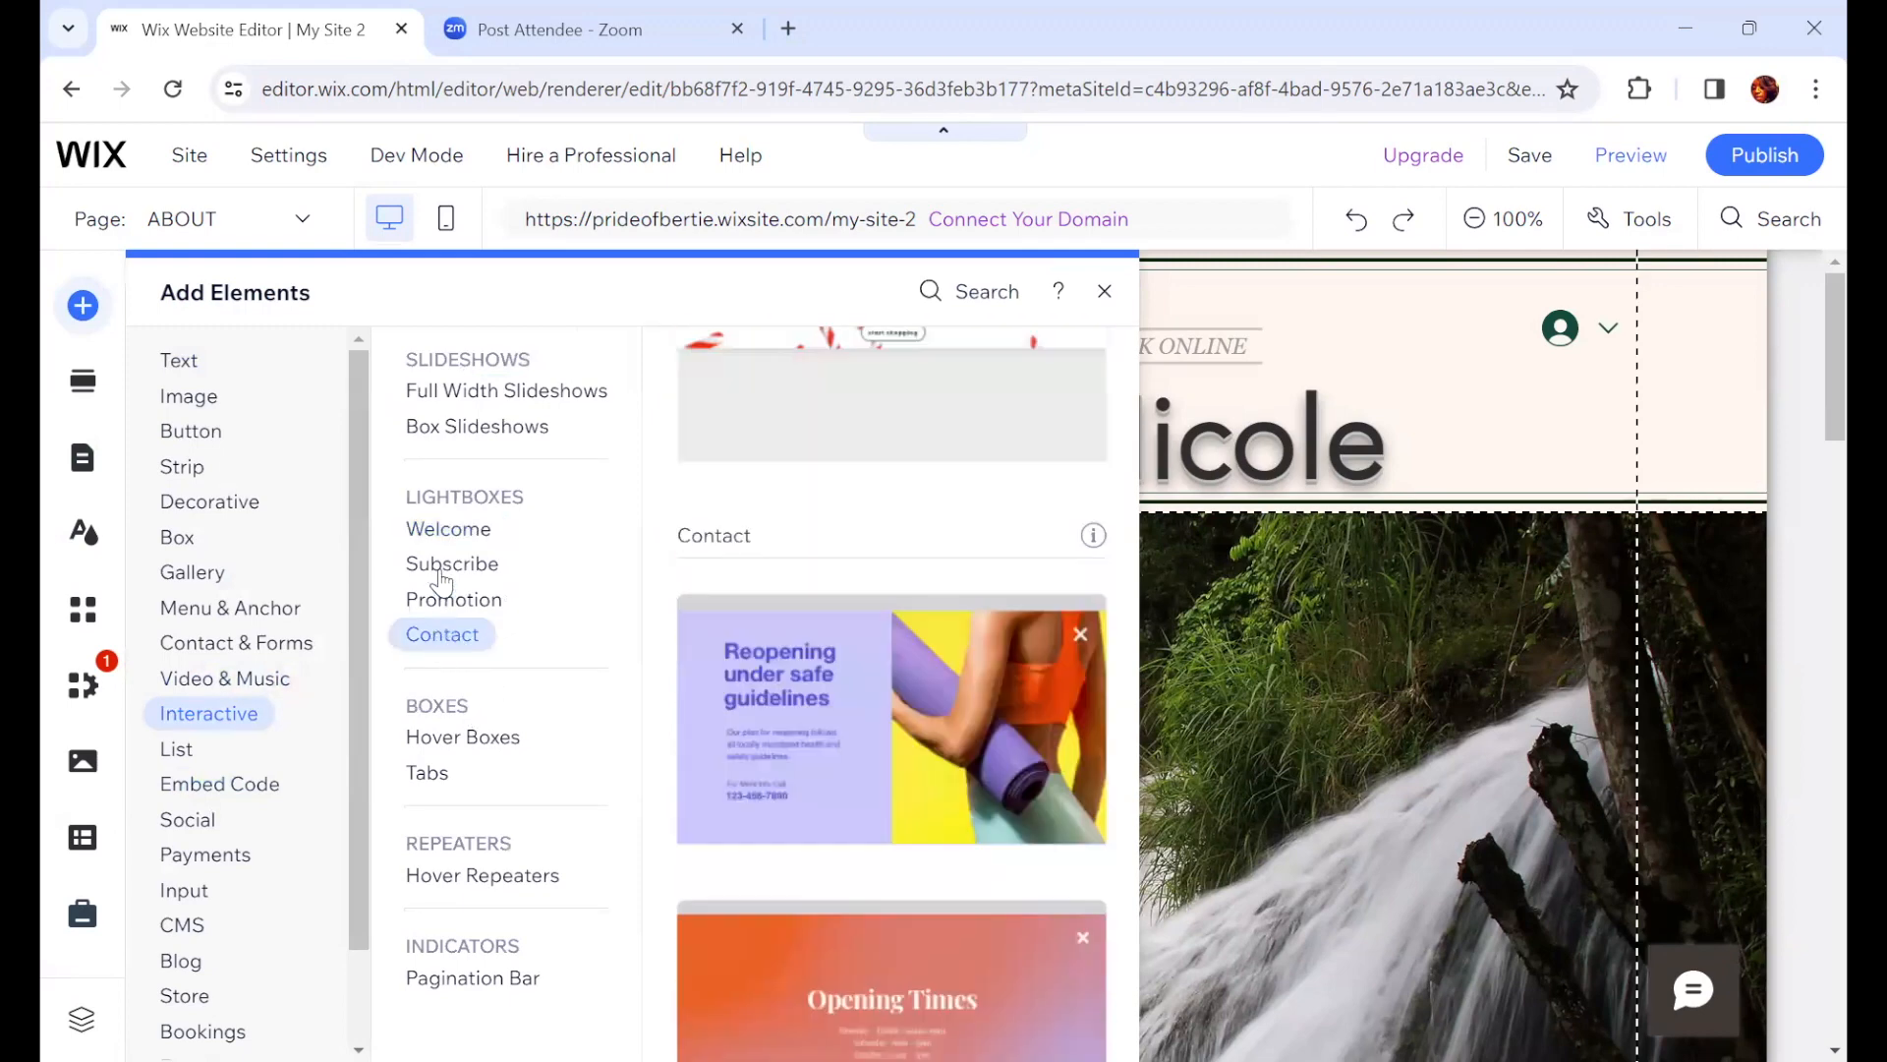
{"action": "left_click", "coordinate": [437, 531]}
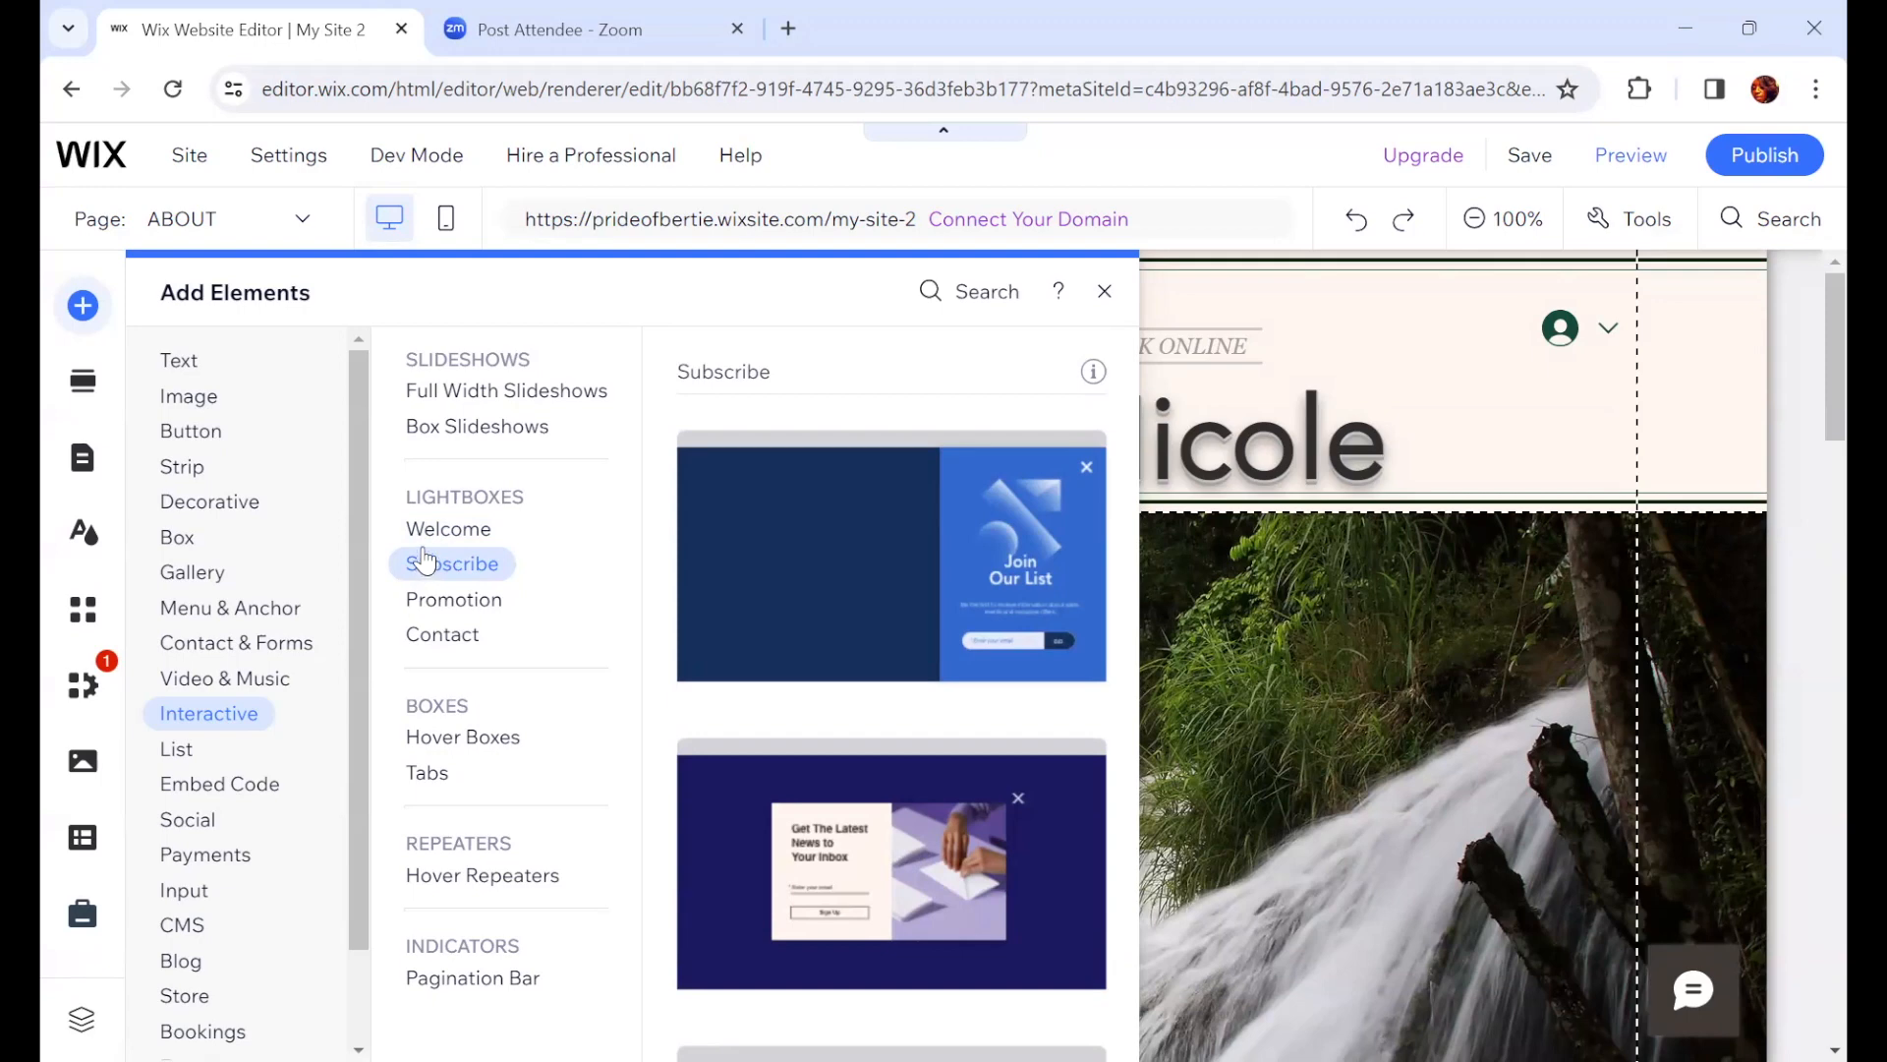
{"action": "left_click", "coordinate": [427, 548]}
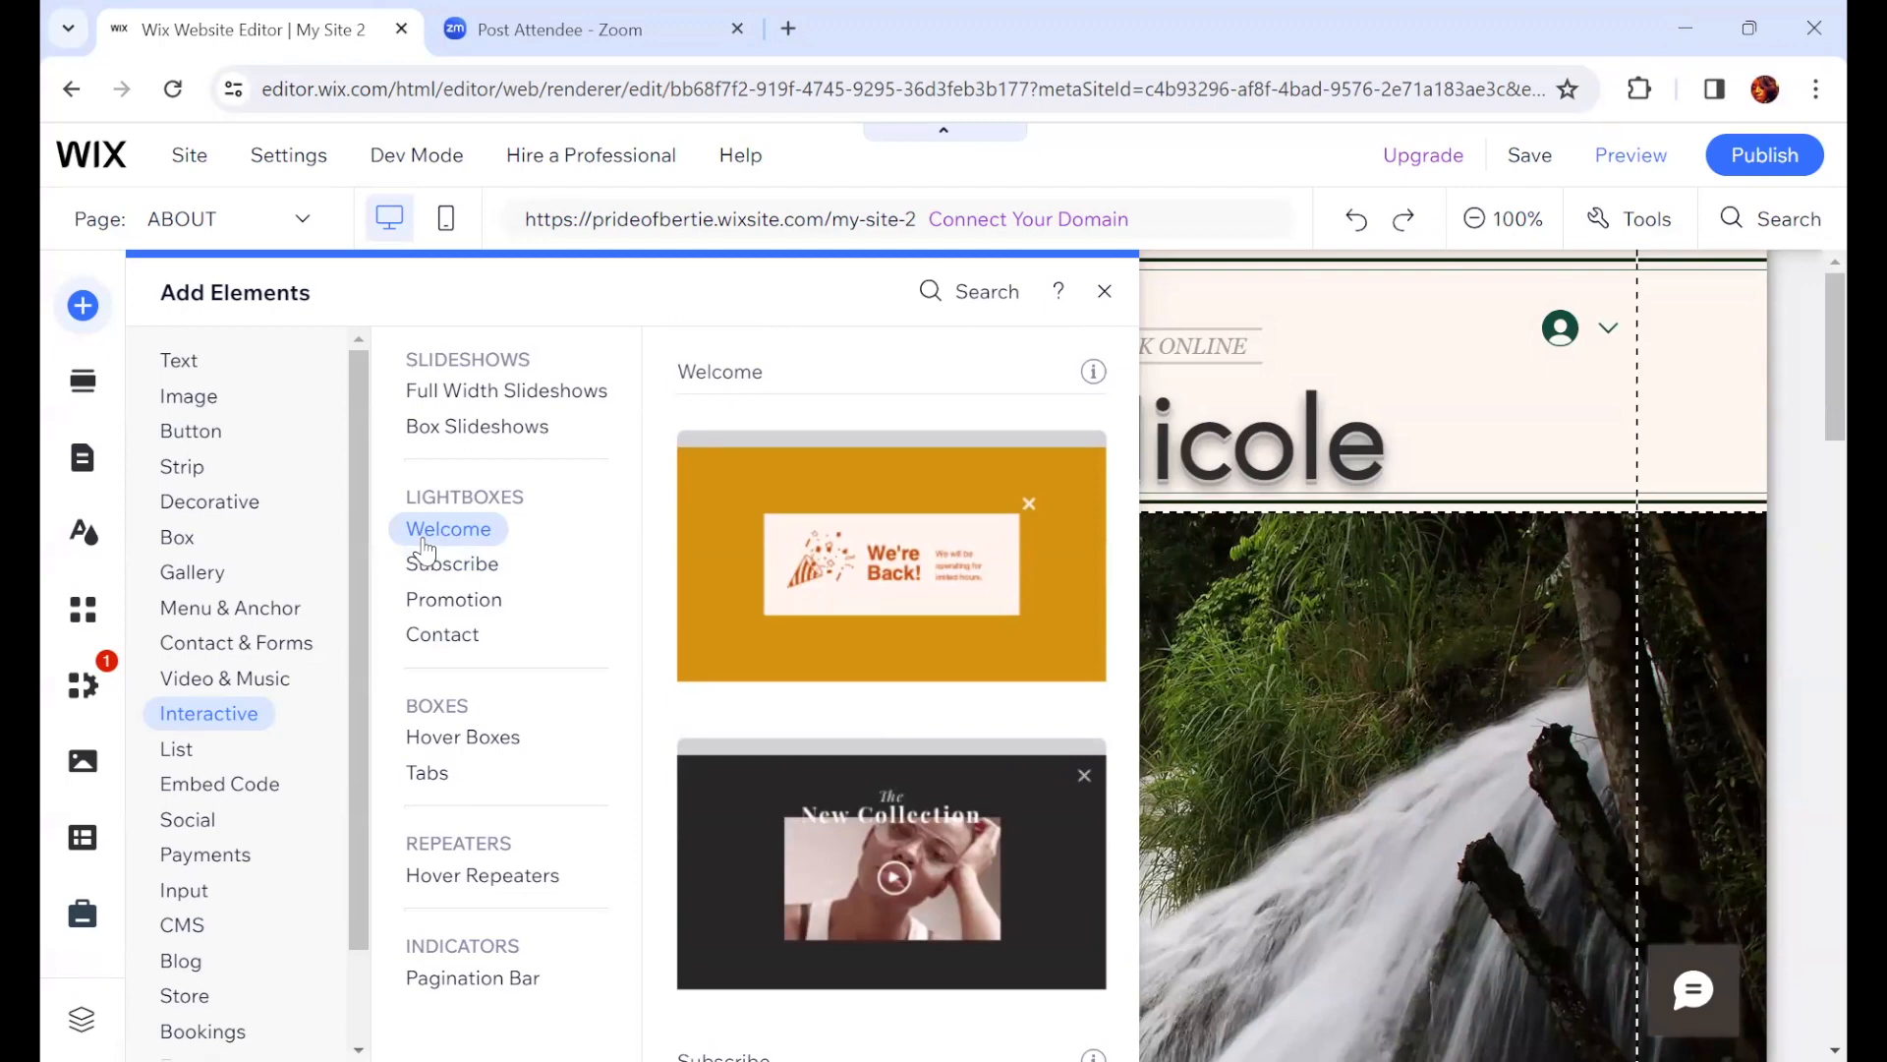
{"action": "left_click", "coordinate": [442, 637]}
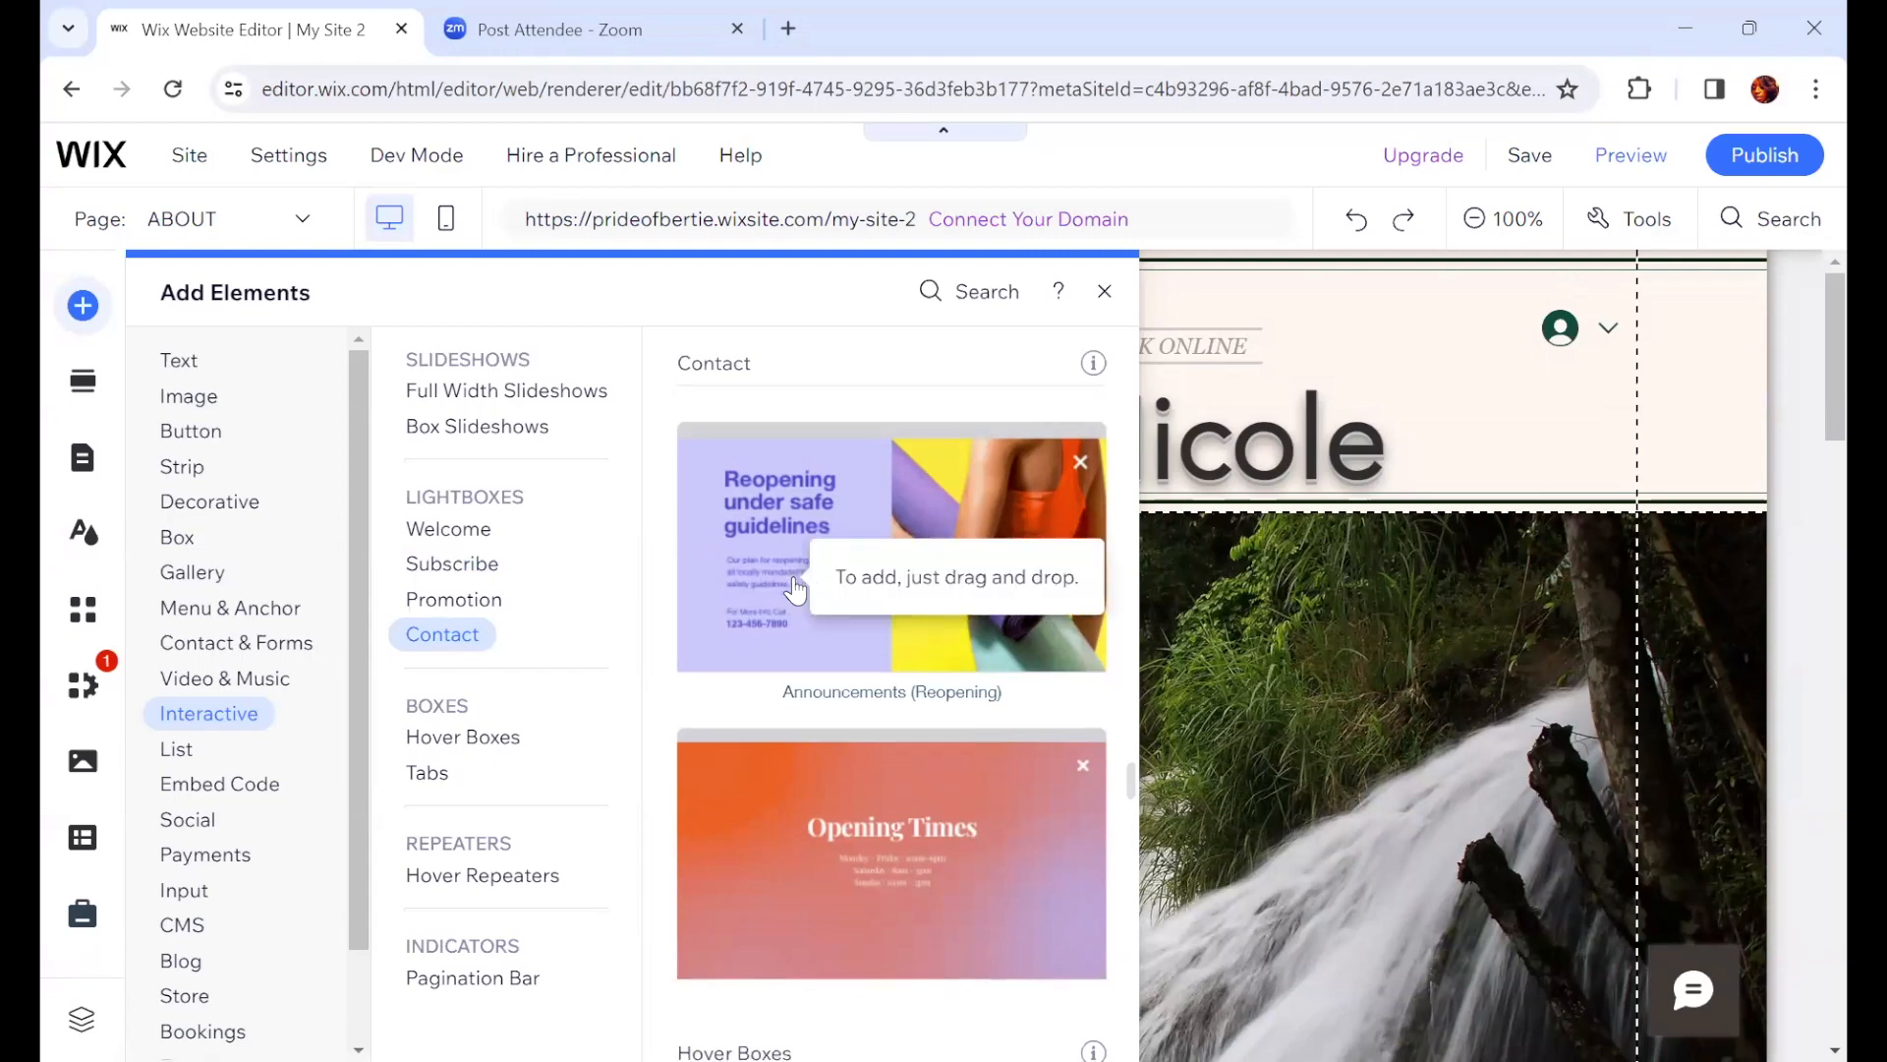
Step: Add the Promotion (New Collection) lightbox to the site from the Interactive lightboxes
{"action": "scroll", "coordinate": [796, 589], "scroll_direction": "down", "scroll_amount": 6}
{"action": "scroll", "coordinate": [794, 590], "scroll_direction": "down", "scroll_amount": 5}
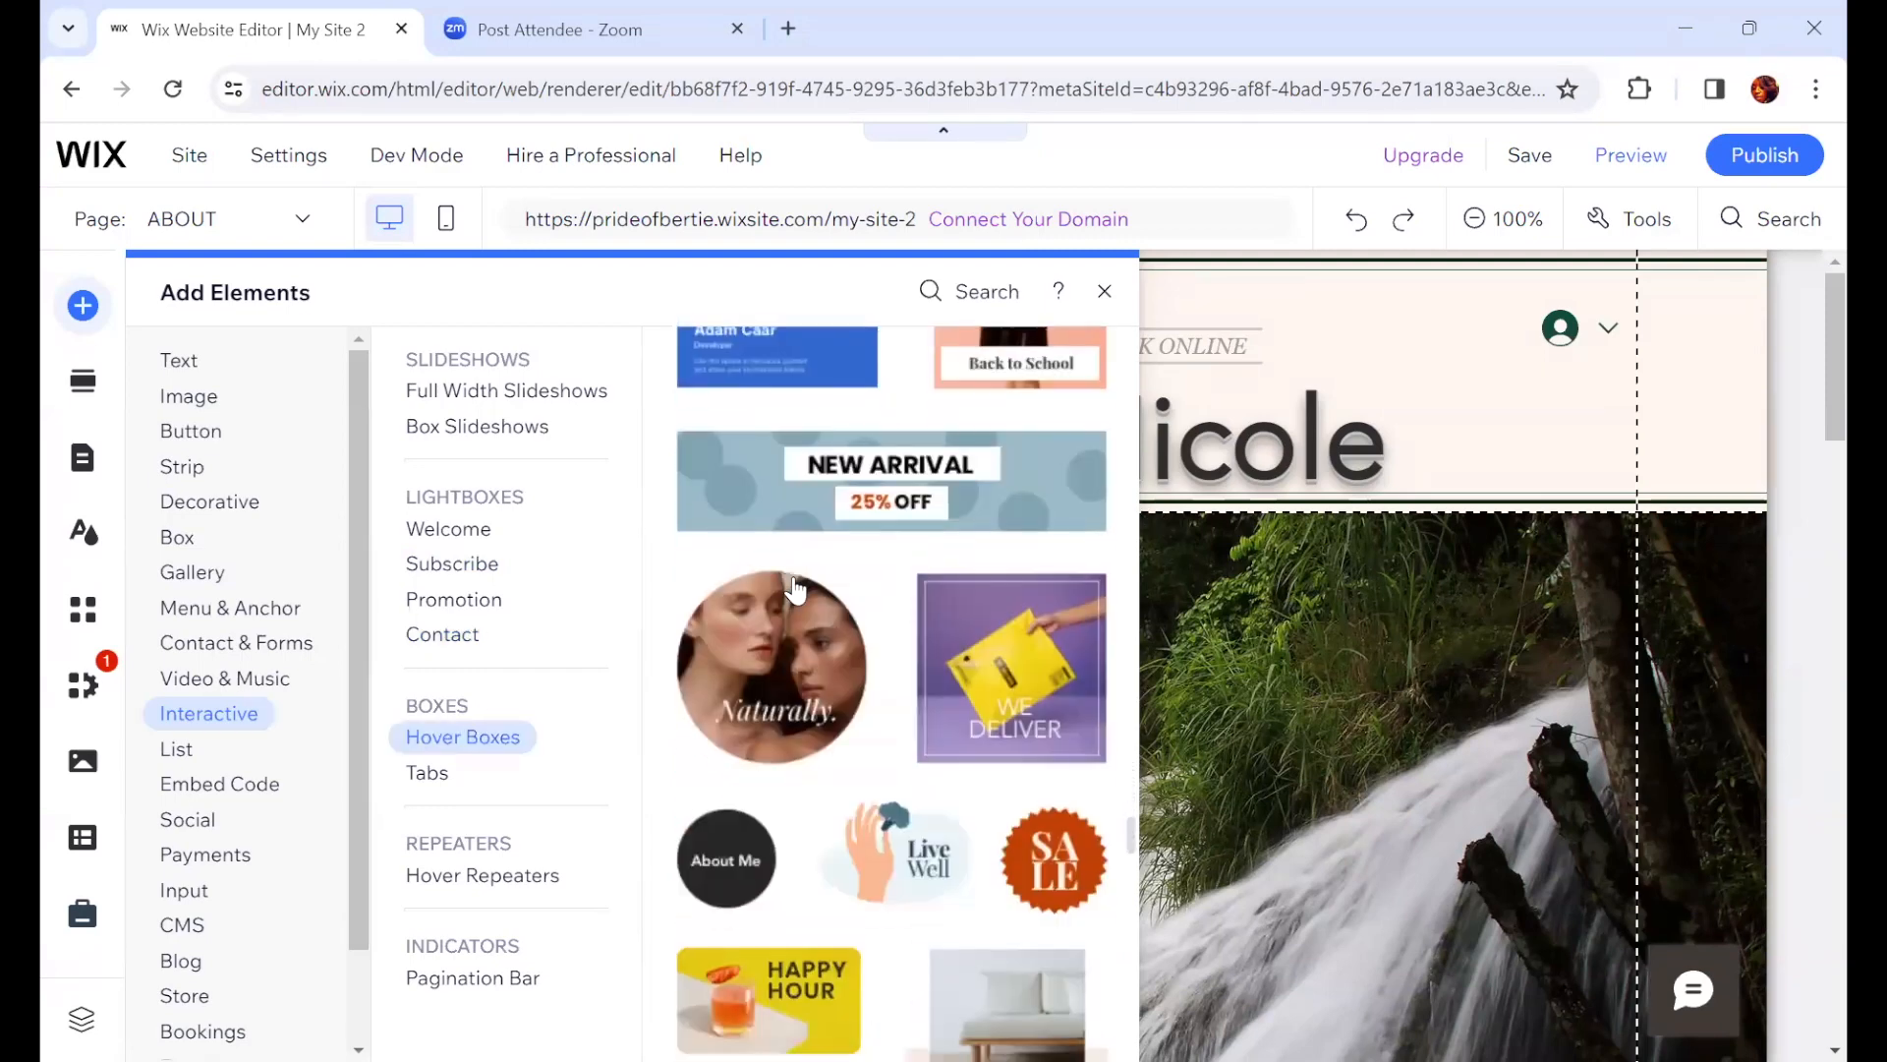
{"action": "scroll", "coordinate": [794, 576], "scroll_direction": "down", "scroll_amount": 3}
{"action": "scroll", "coordinate": [851, 658], "scroll_direction": "down", "scroll_amount": 6}
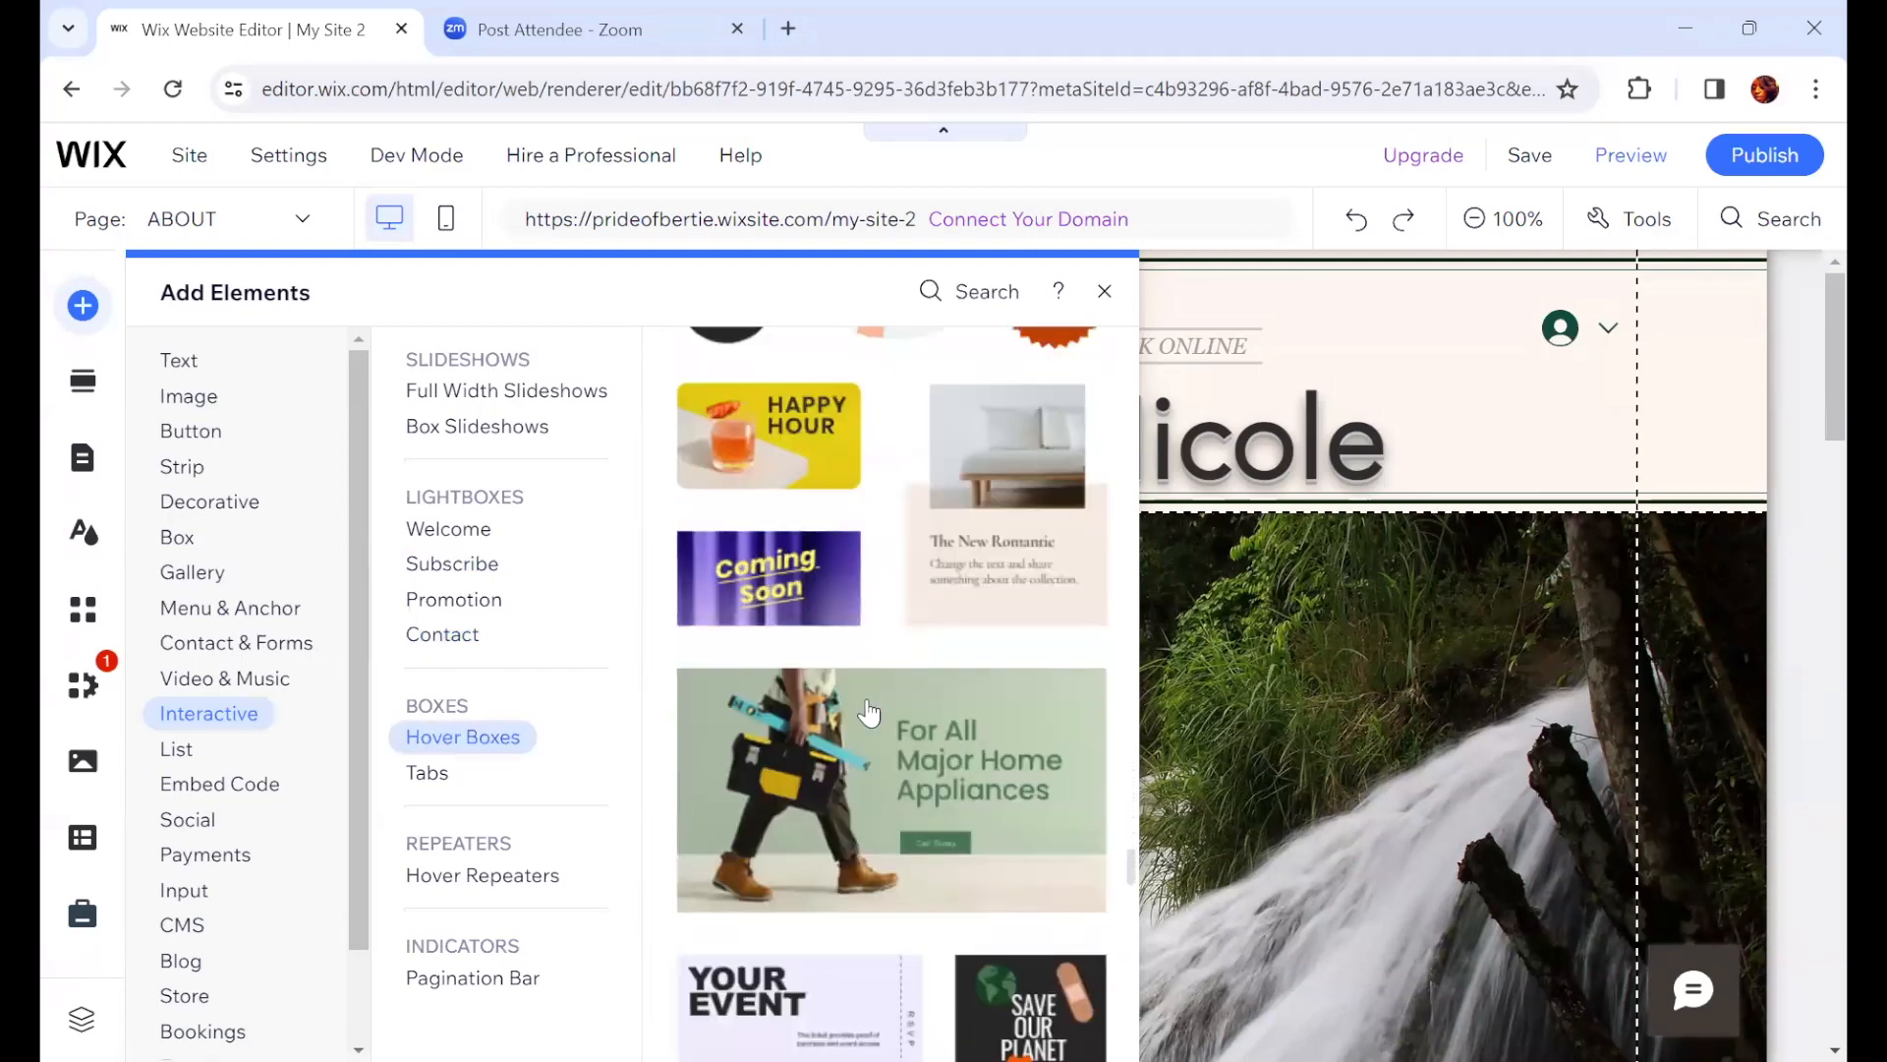
{"action": "scroll", "coordinate": [915, 740], "scroll_direction": "down", "scroll_amount": 6}
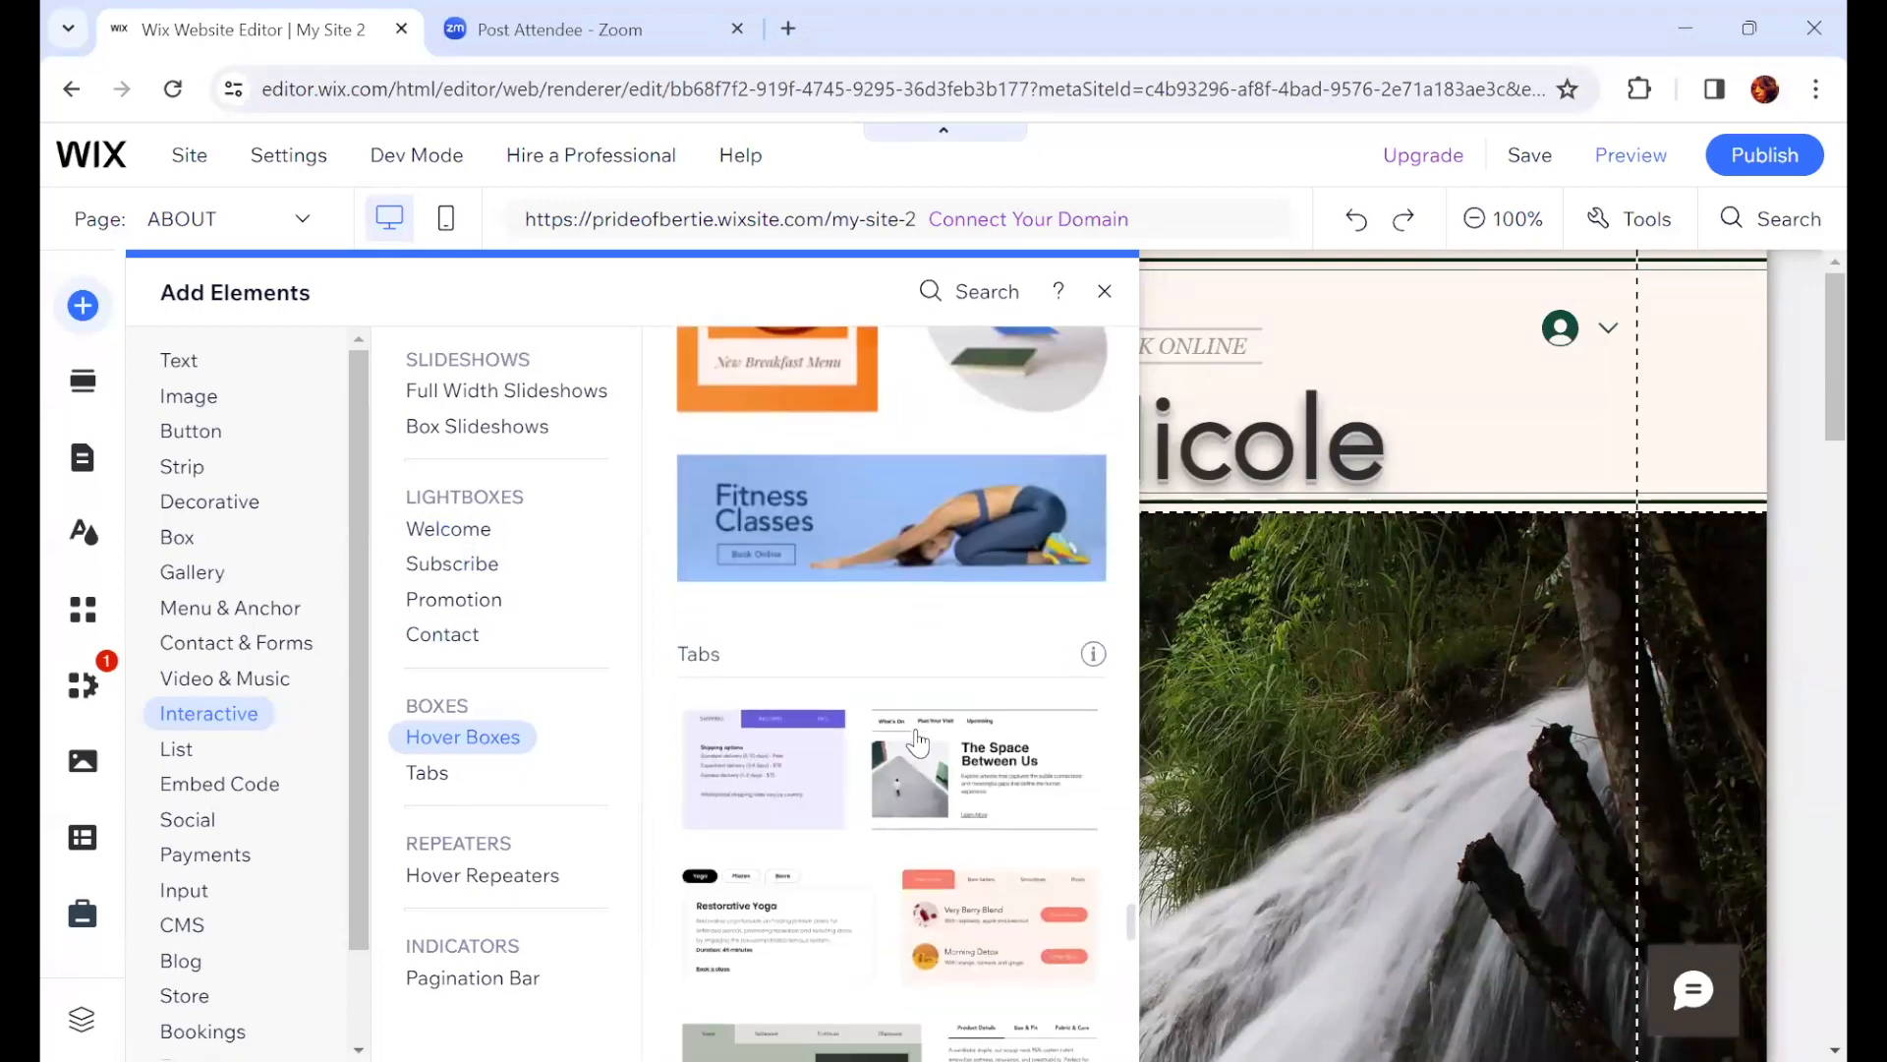
{"action": "scroll", "coordinate": [917, 744], "scroll_direction": "down", "scroll_amount": 6}
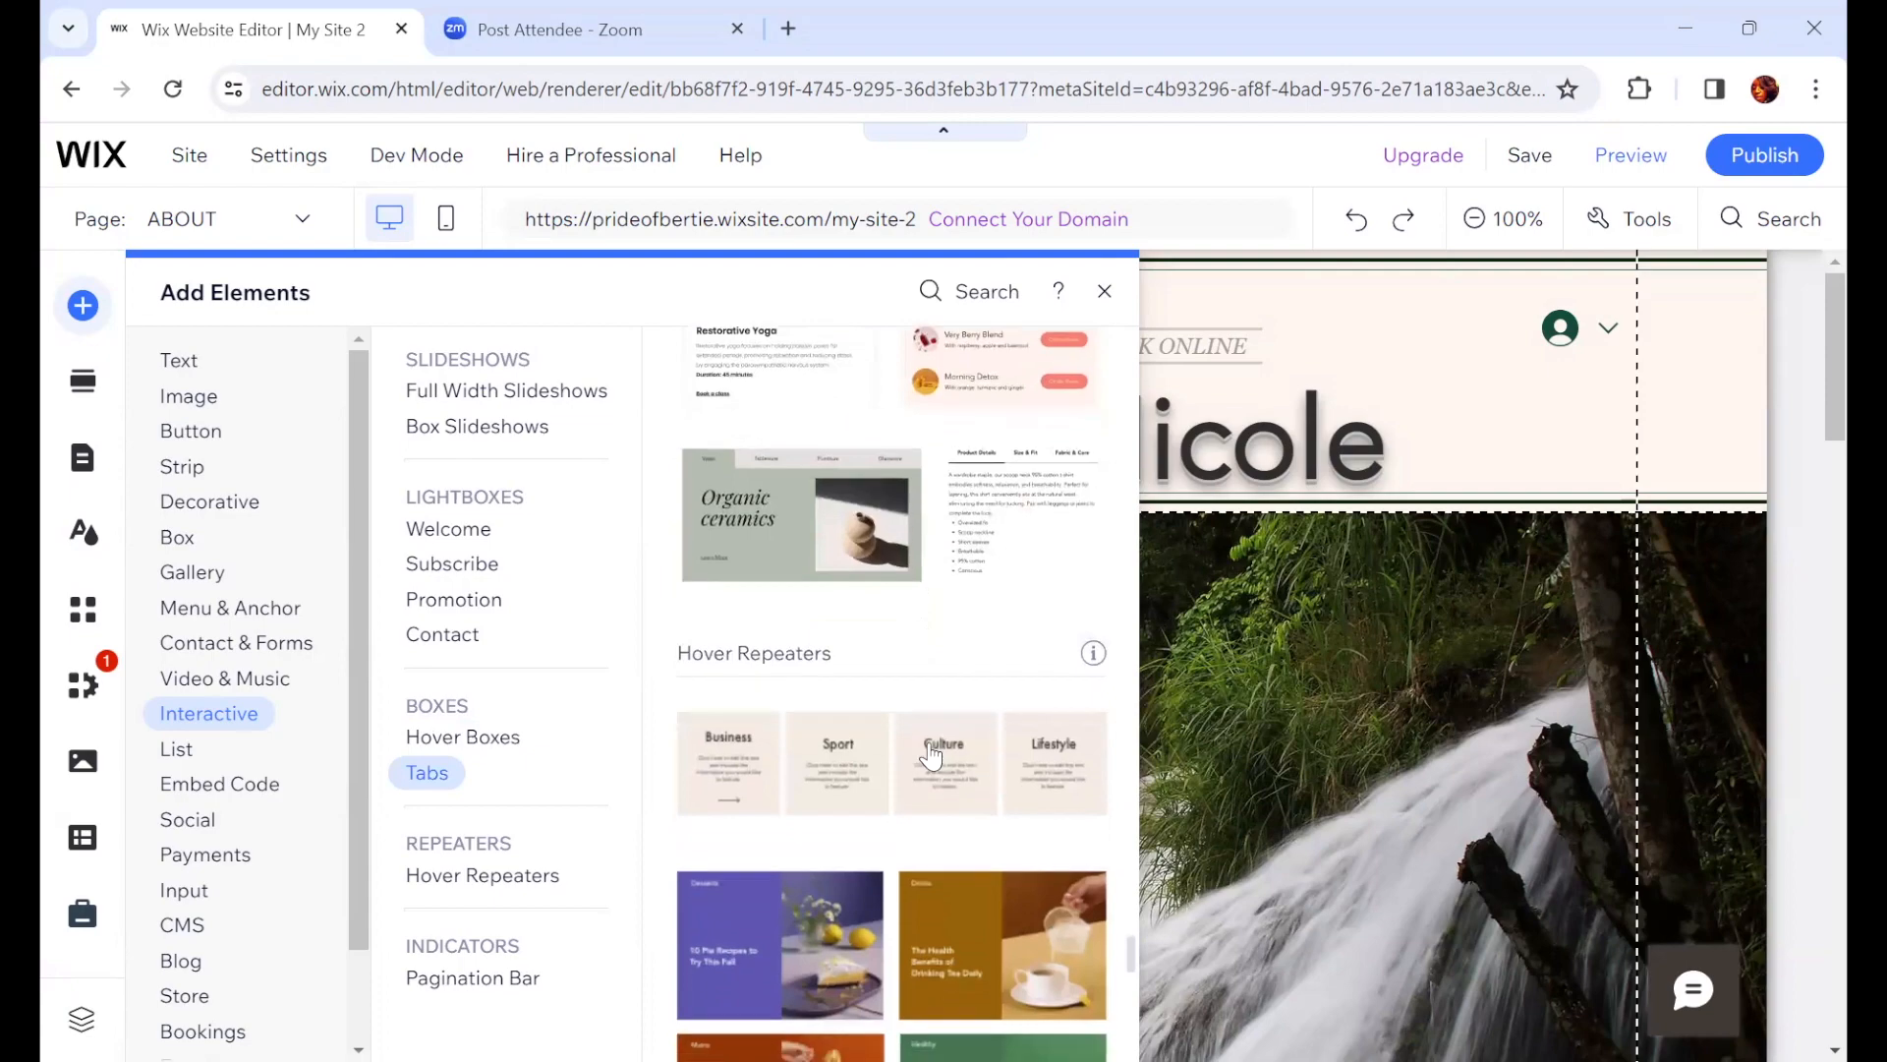
{"action": "scroll", "coordinate": [930, 755], "scroll_direction": "up", "scroll_amount": 15}
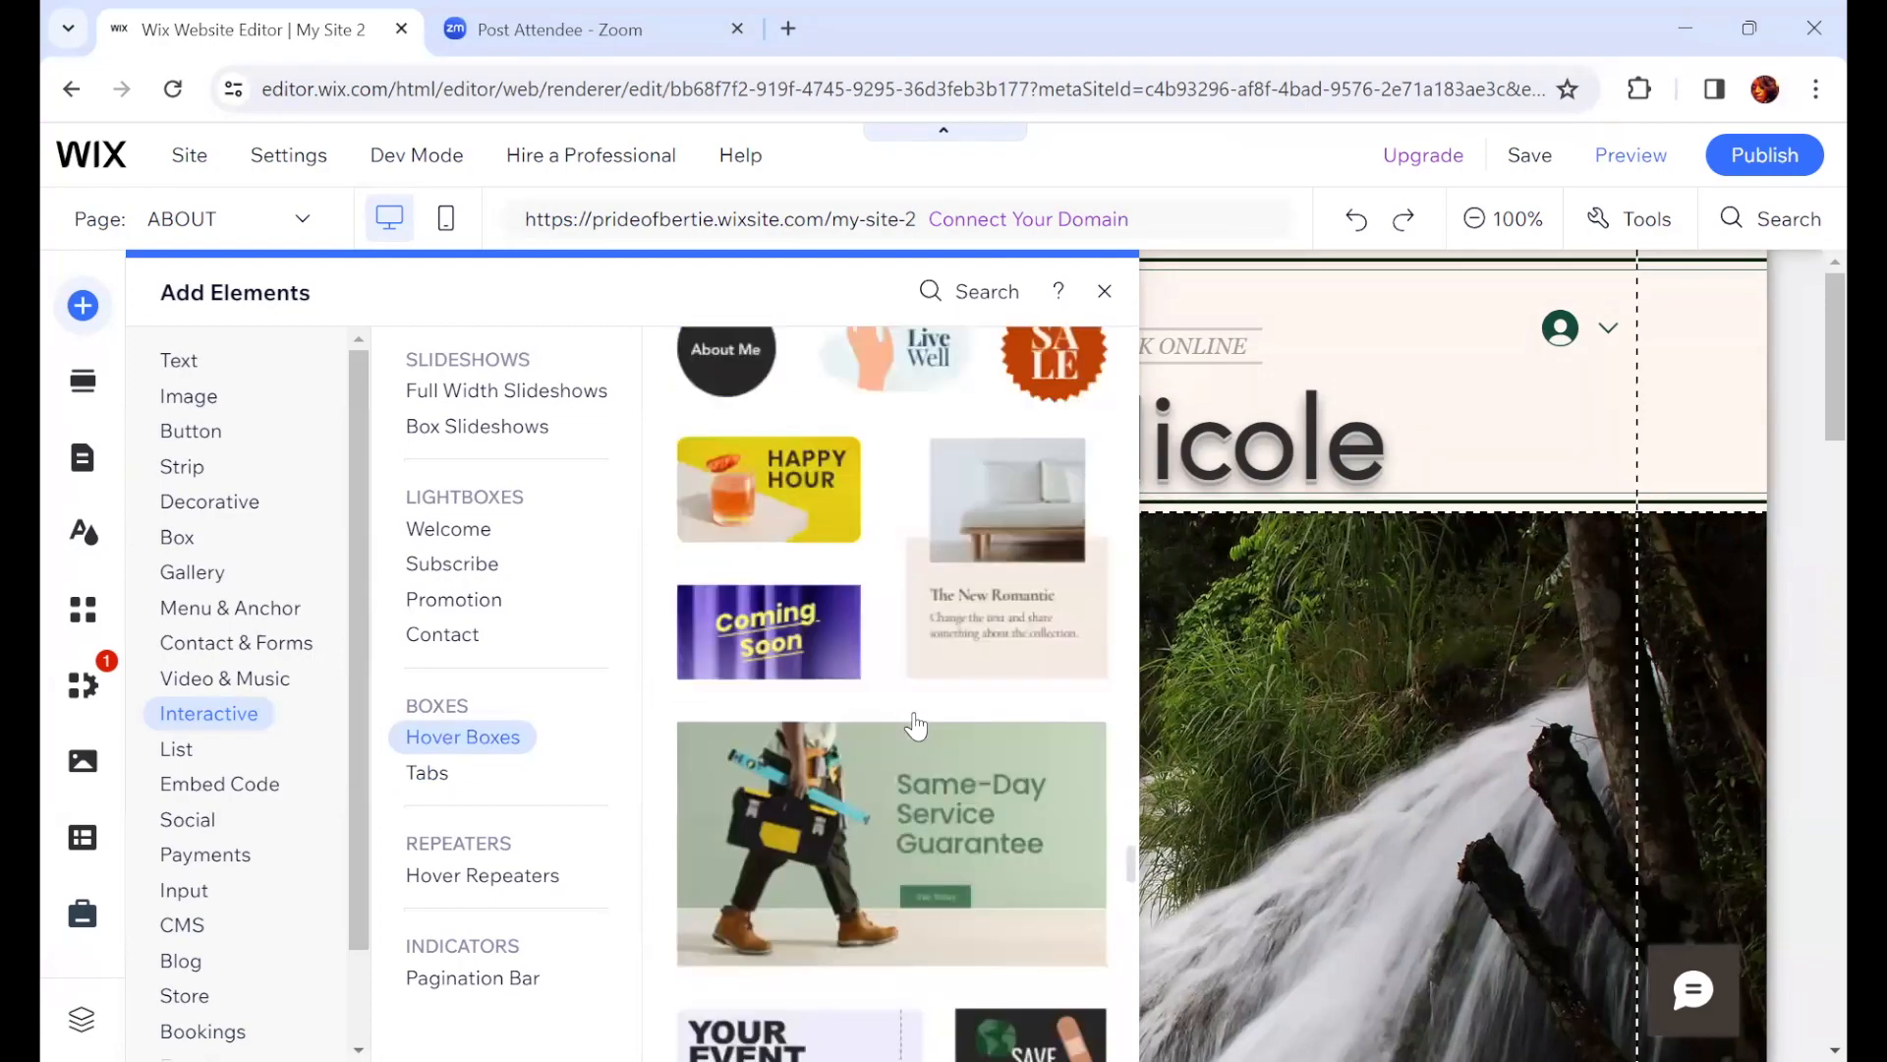
{"action": "scroll", "coordinate": [915, 725], "scroll_direction": "up", "scroll_amount": 4}
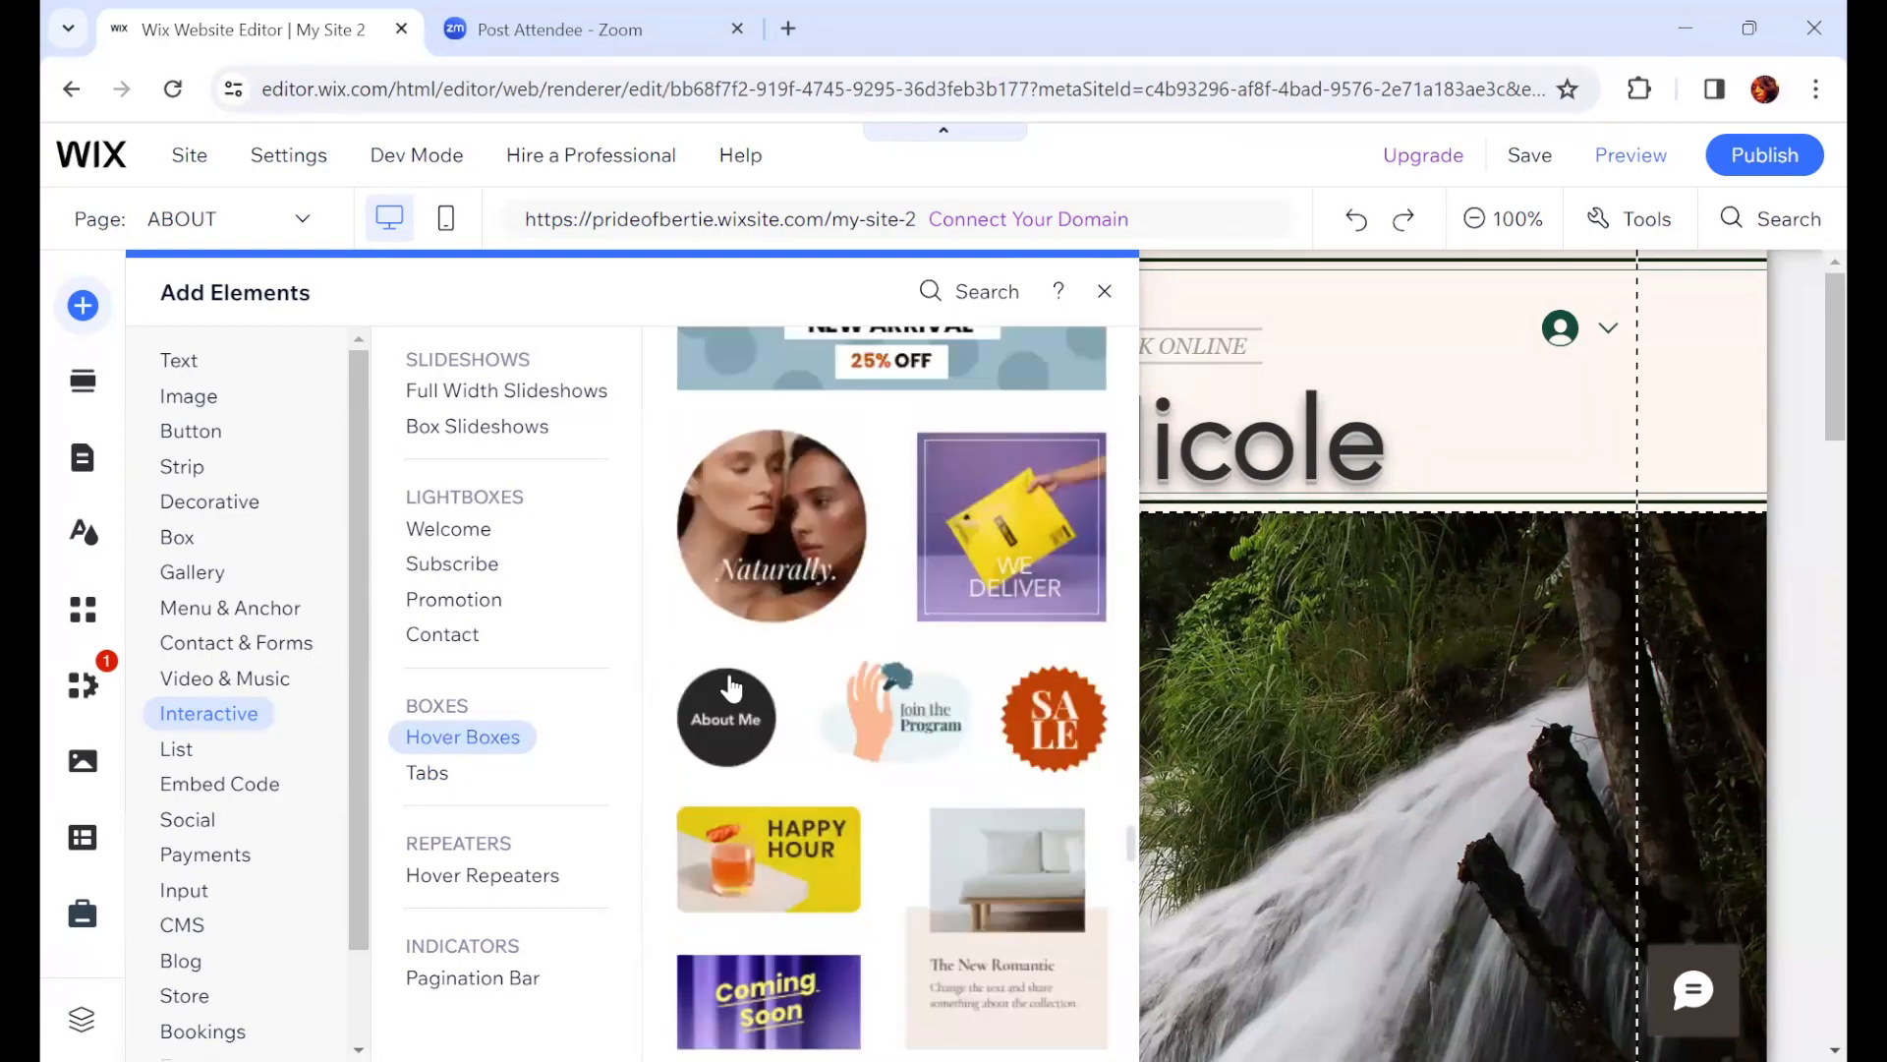
{"action": "left_click", "coordinate": [462, 635]}
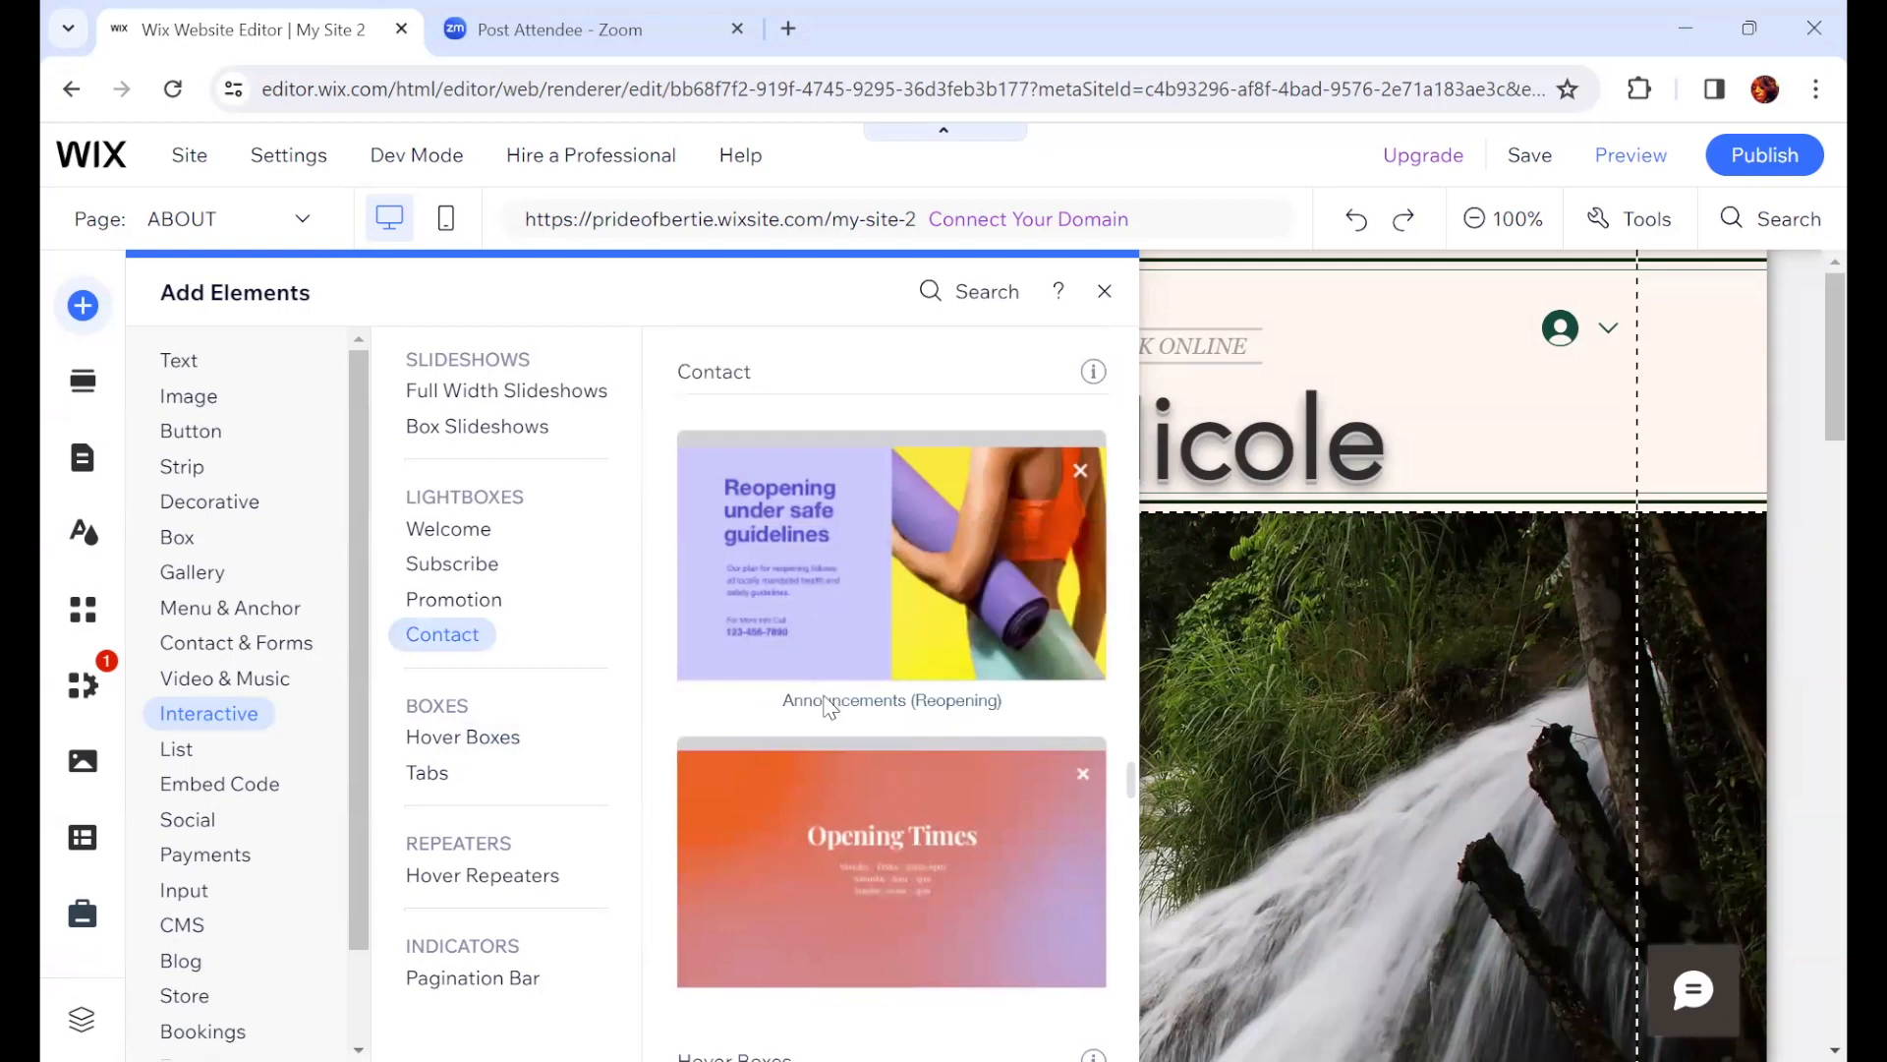
{"action": "scroll", "coordinate": [860, 833], "scroll_direction": "down", "scroll_amount": 3}
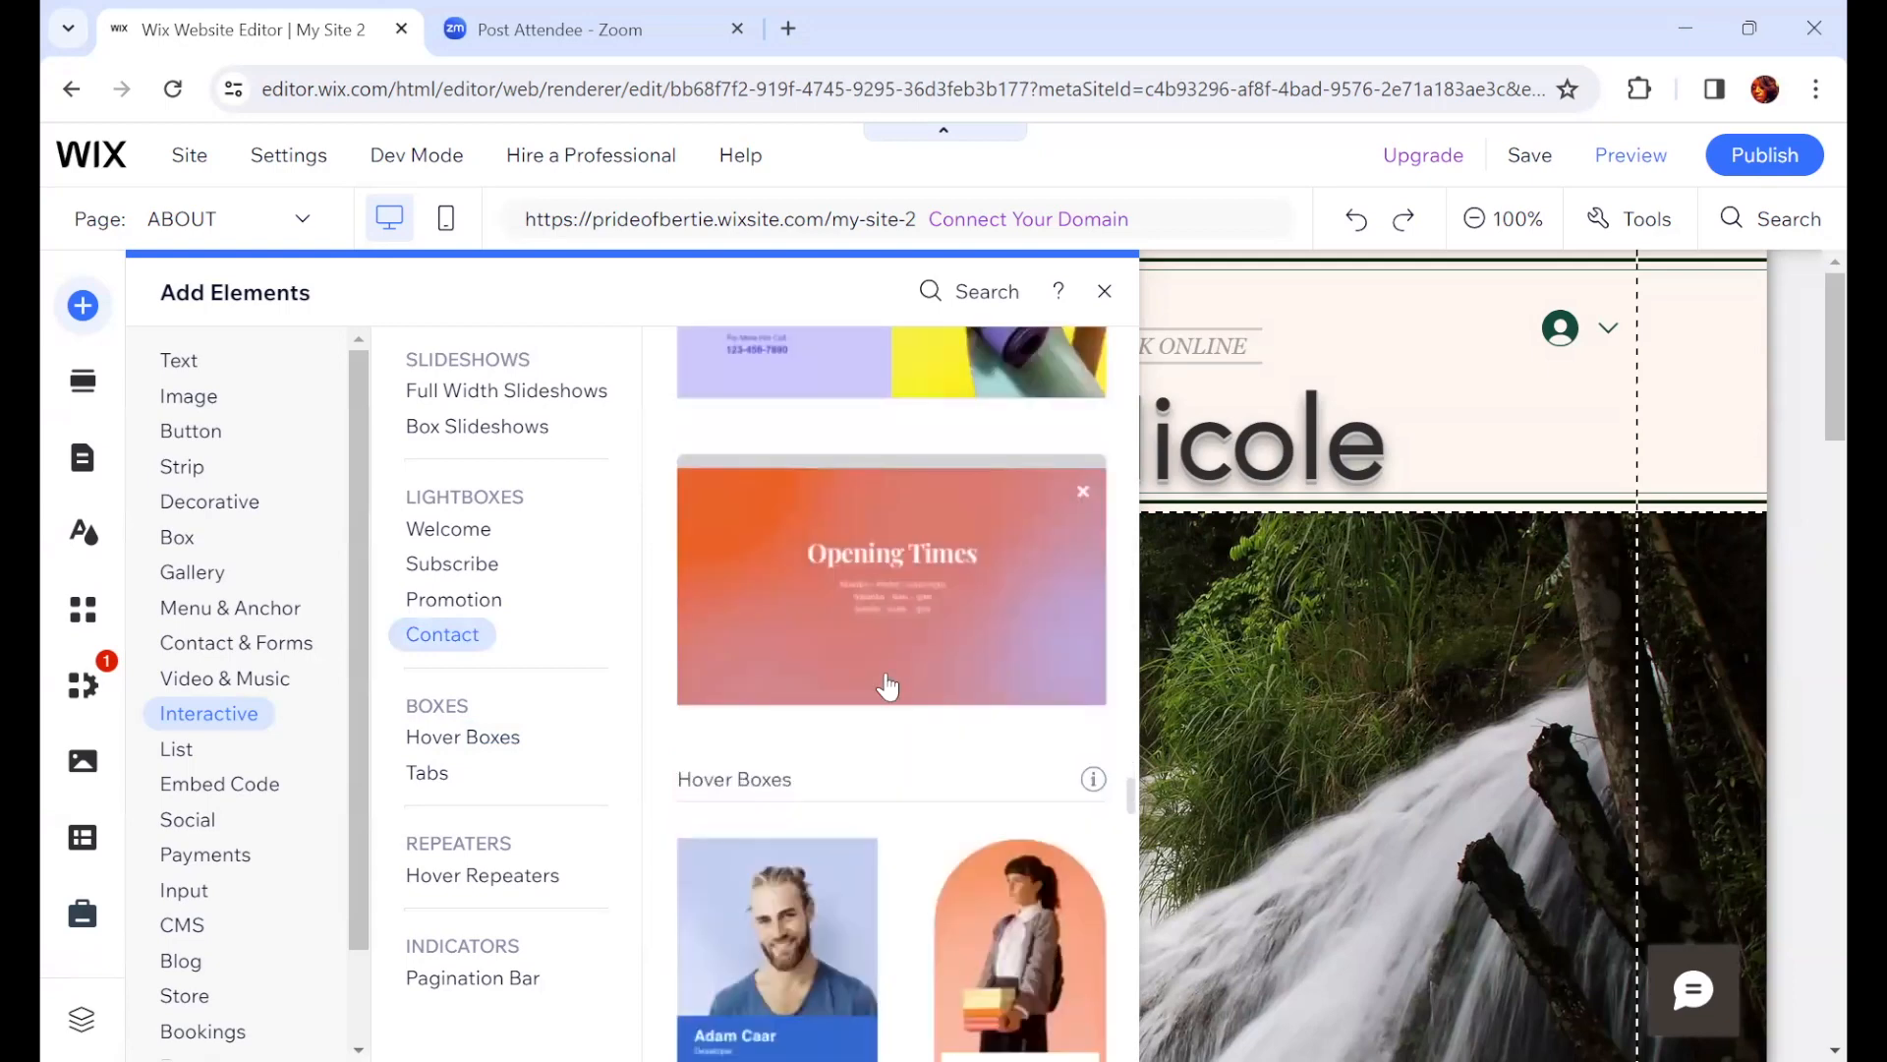
{"action": "scroll", "coordinate": [893, 661], "scroll_direction": "up", "scroll_amount": 3}
{"action": "scroll", "coordinate": [895, 666], "scroll_direction": "up", "scroll_amount": 5}
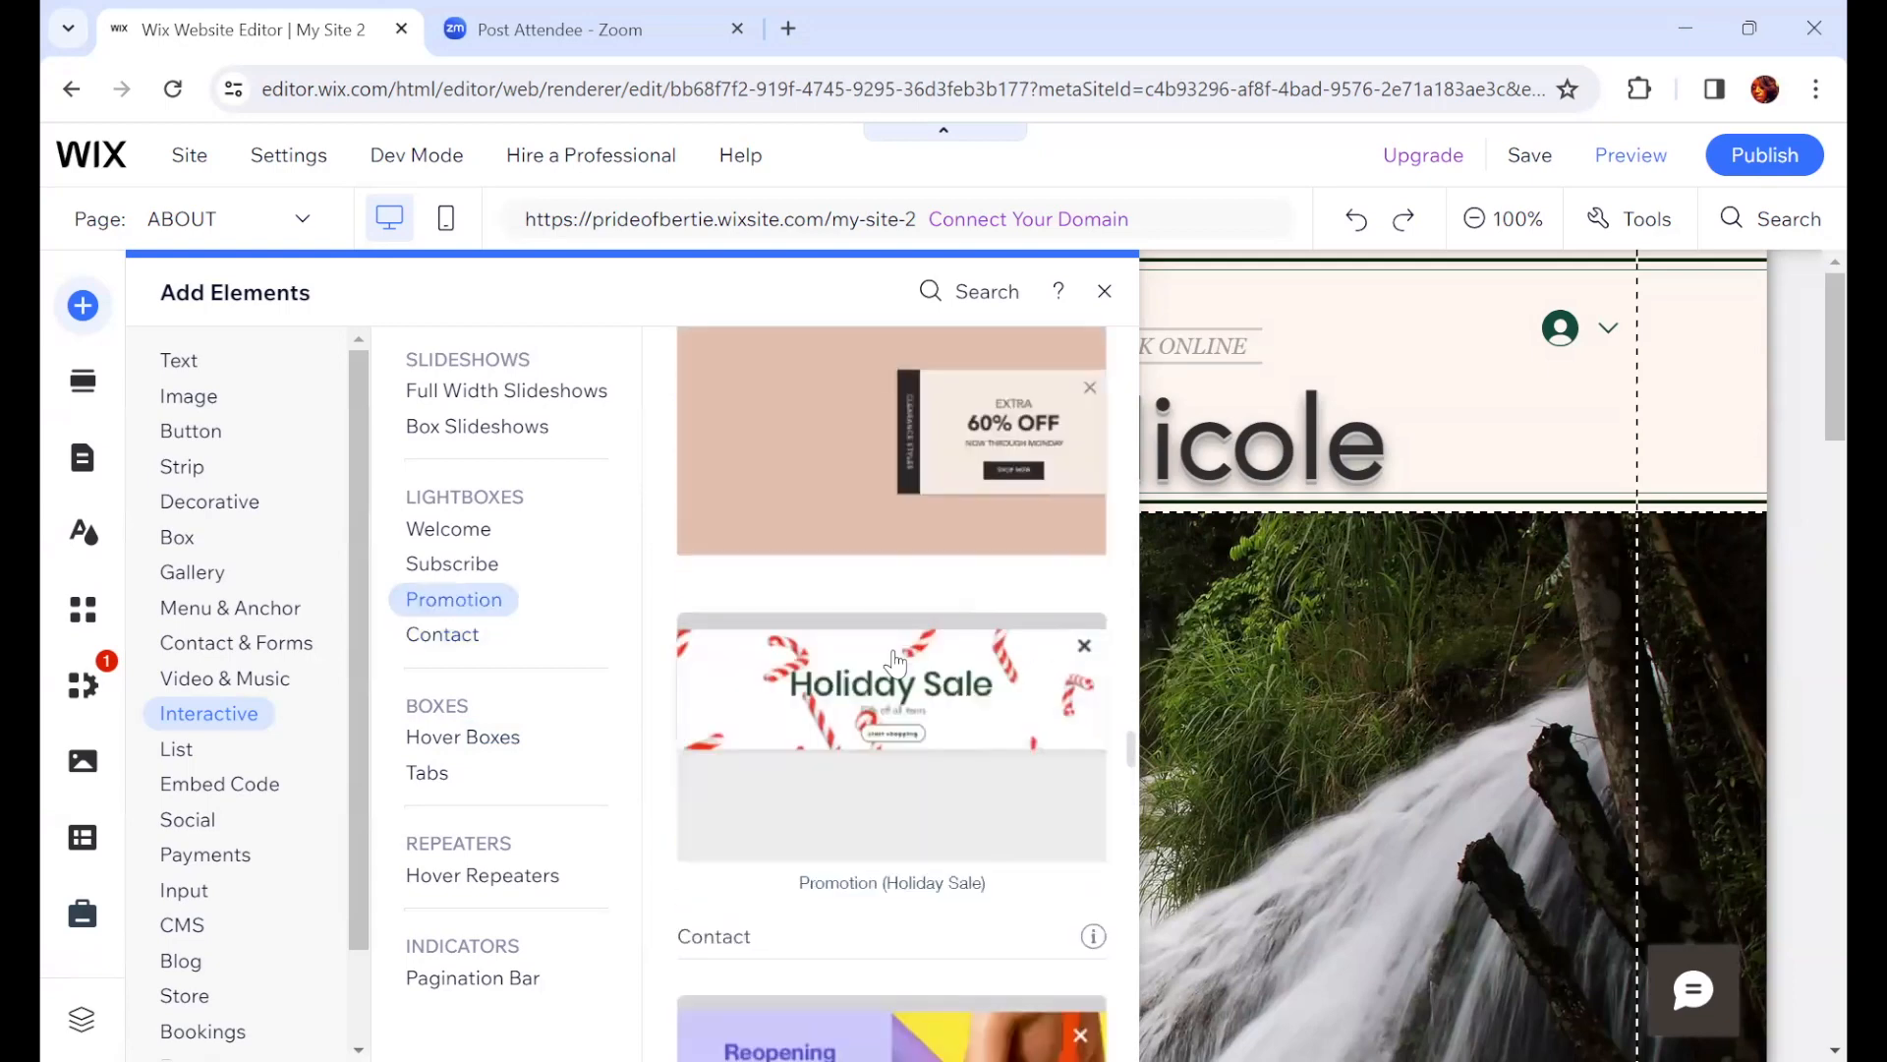
{"action": "scroll", "coordinate": [894, 665], "scroll_direction": "up", "scroll_amount": 4}
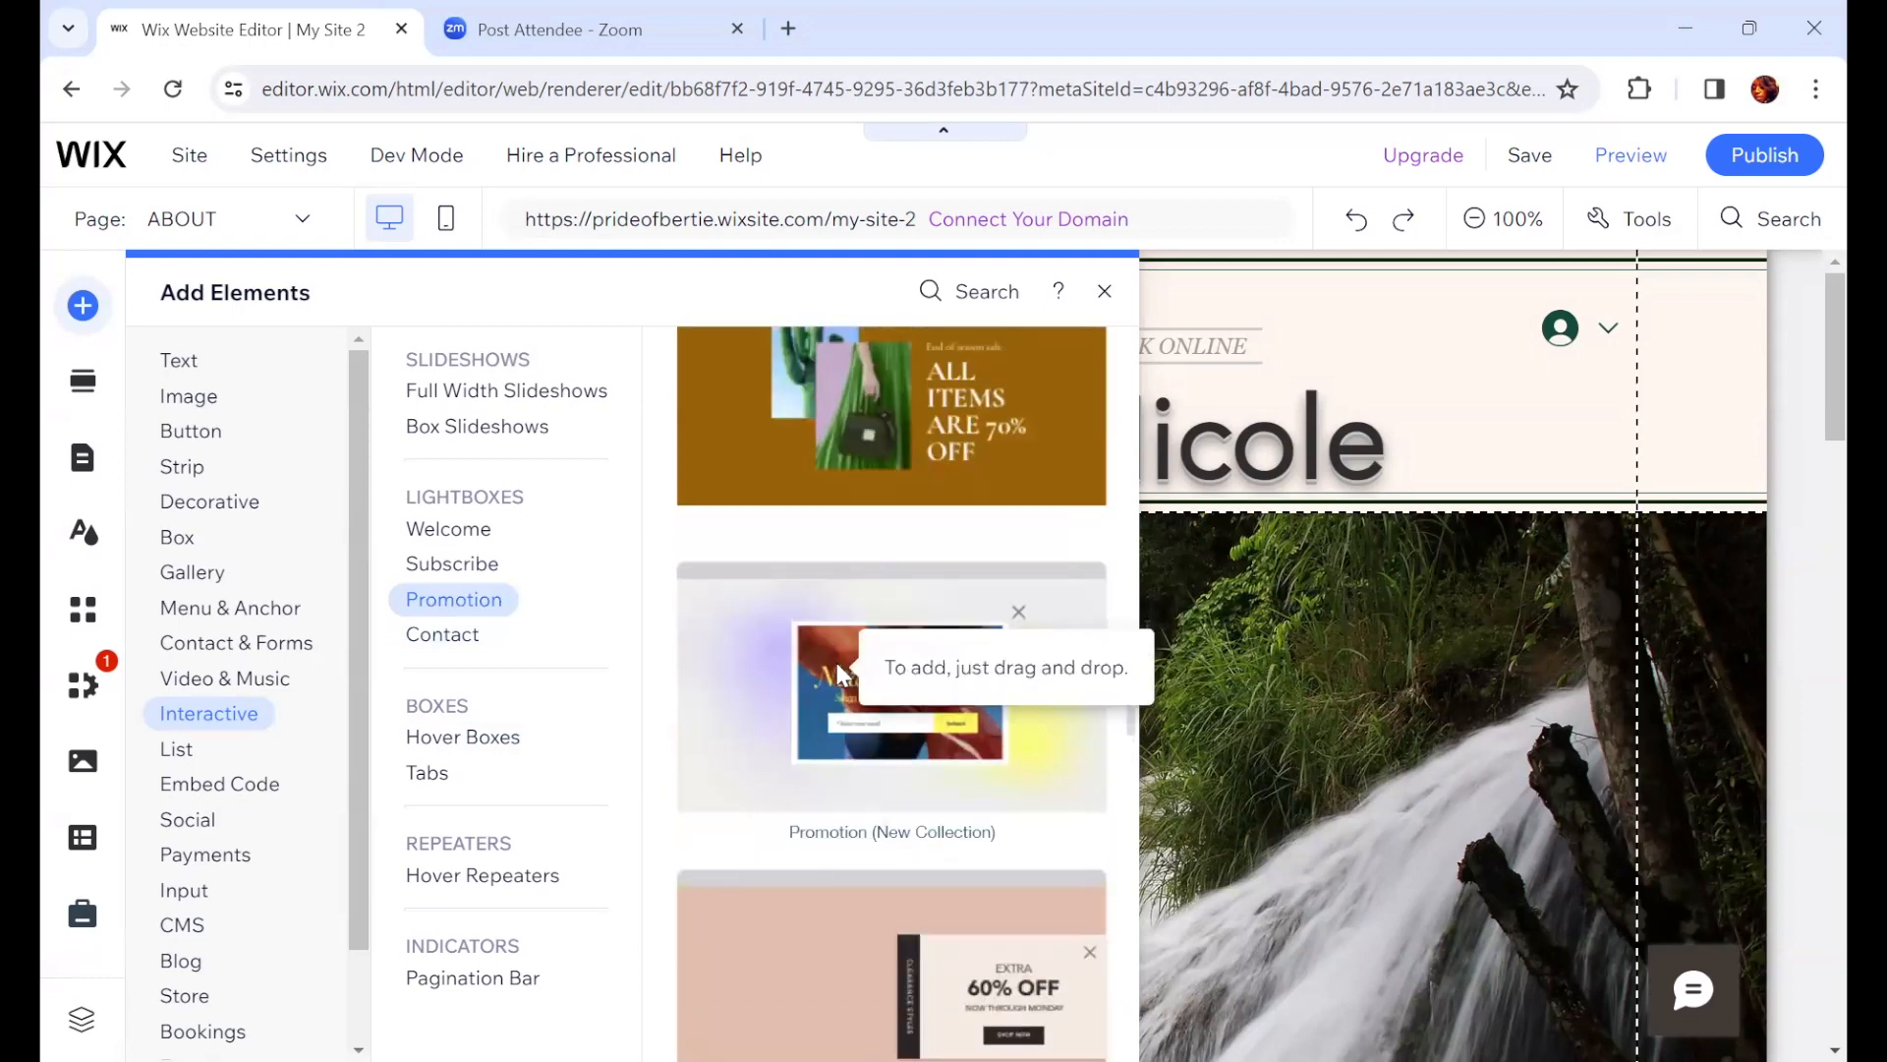
{"action": "left_click", "coordinate": [837, 658]}
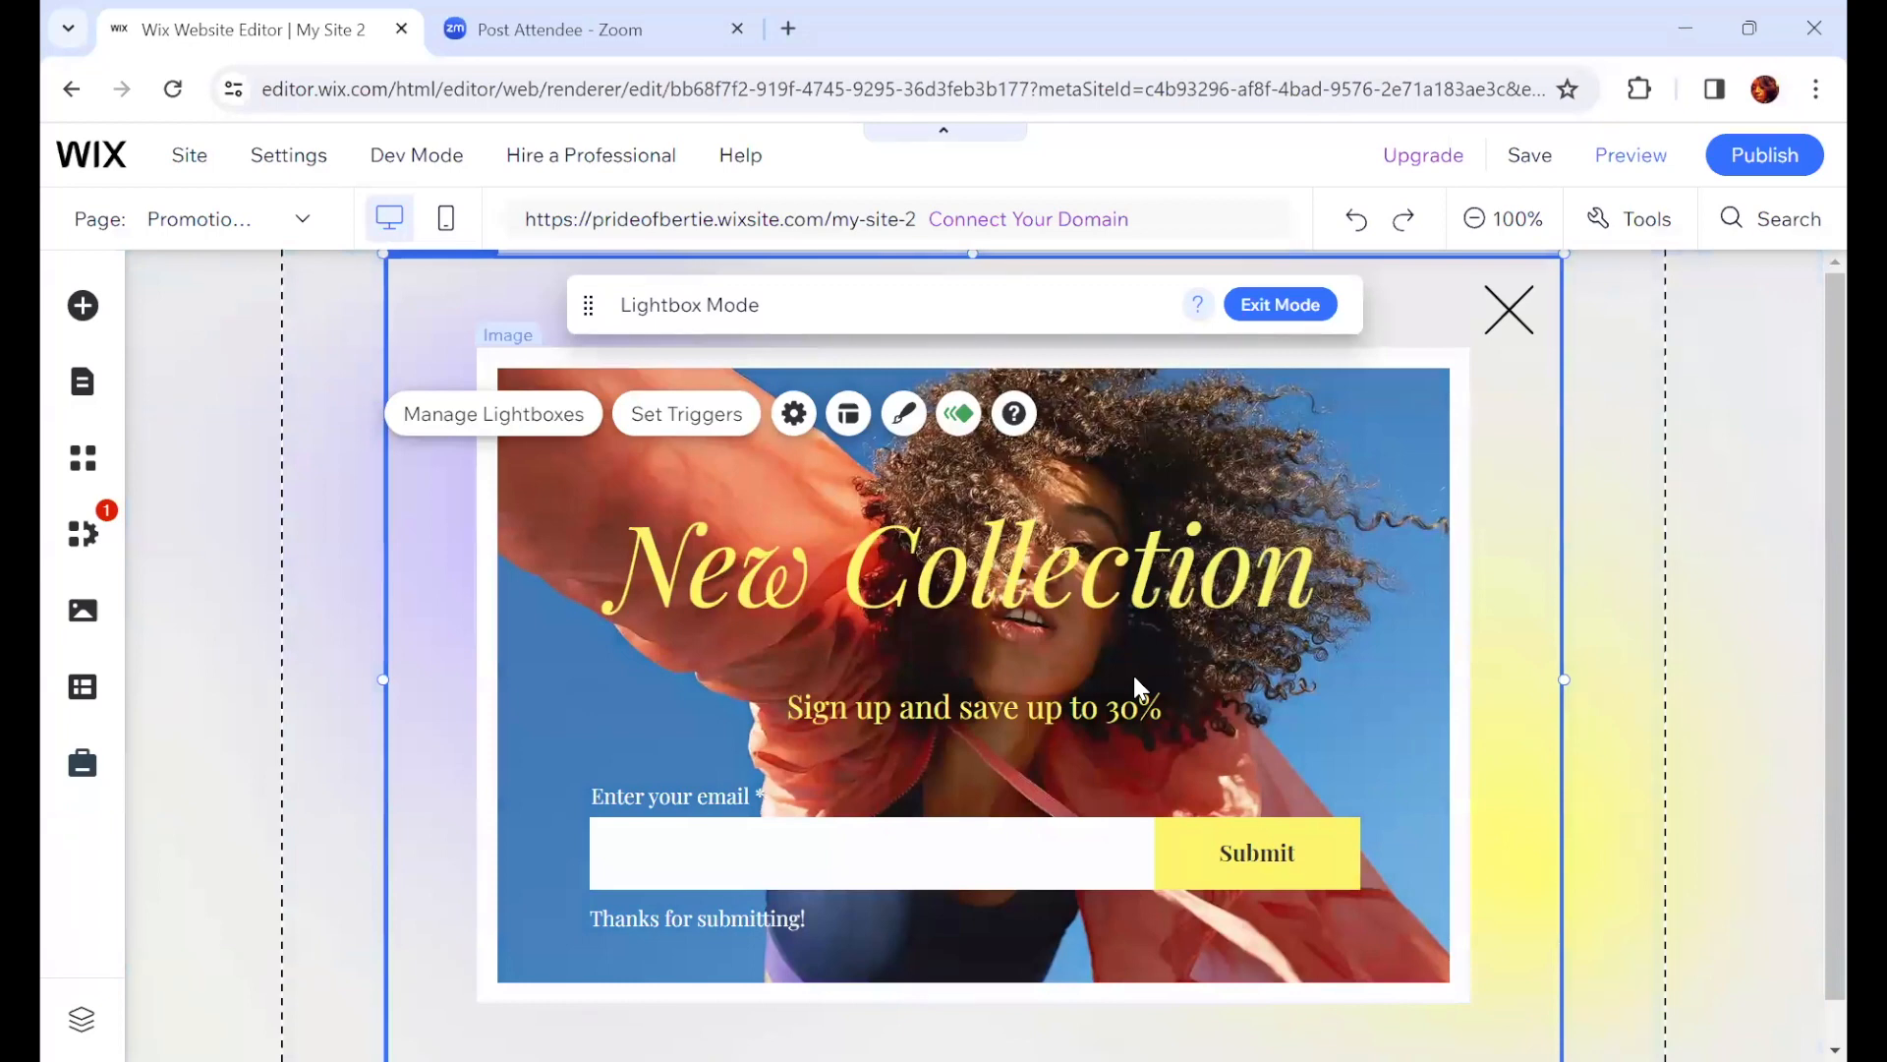
Step: Review the site's lightboxes in the pages panel and reopen the Promotion (New Collection) lightbox
{"action": "left_click", "coordinate": [521, 436]}
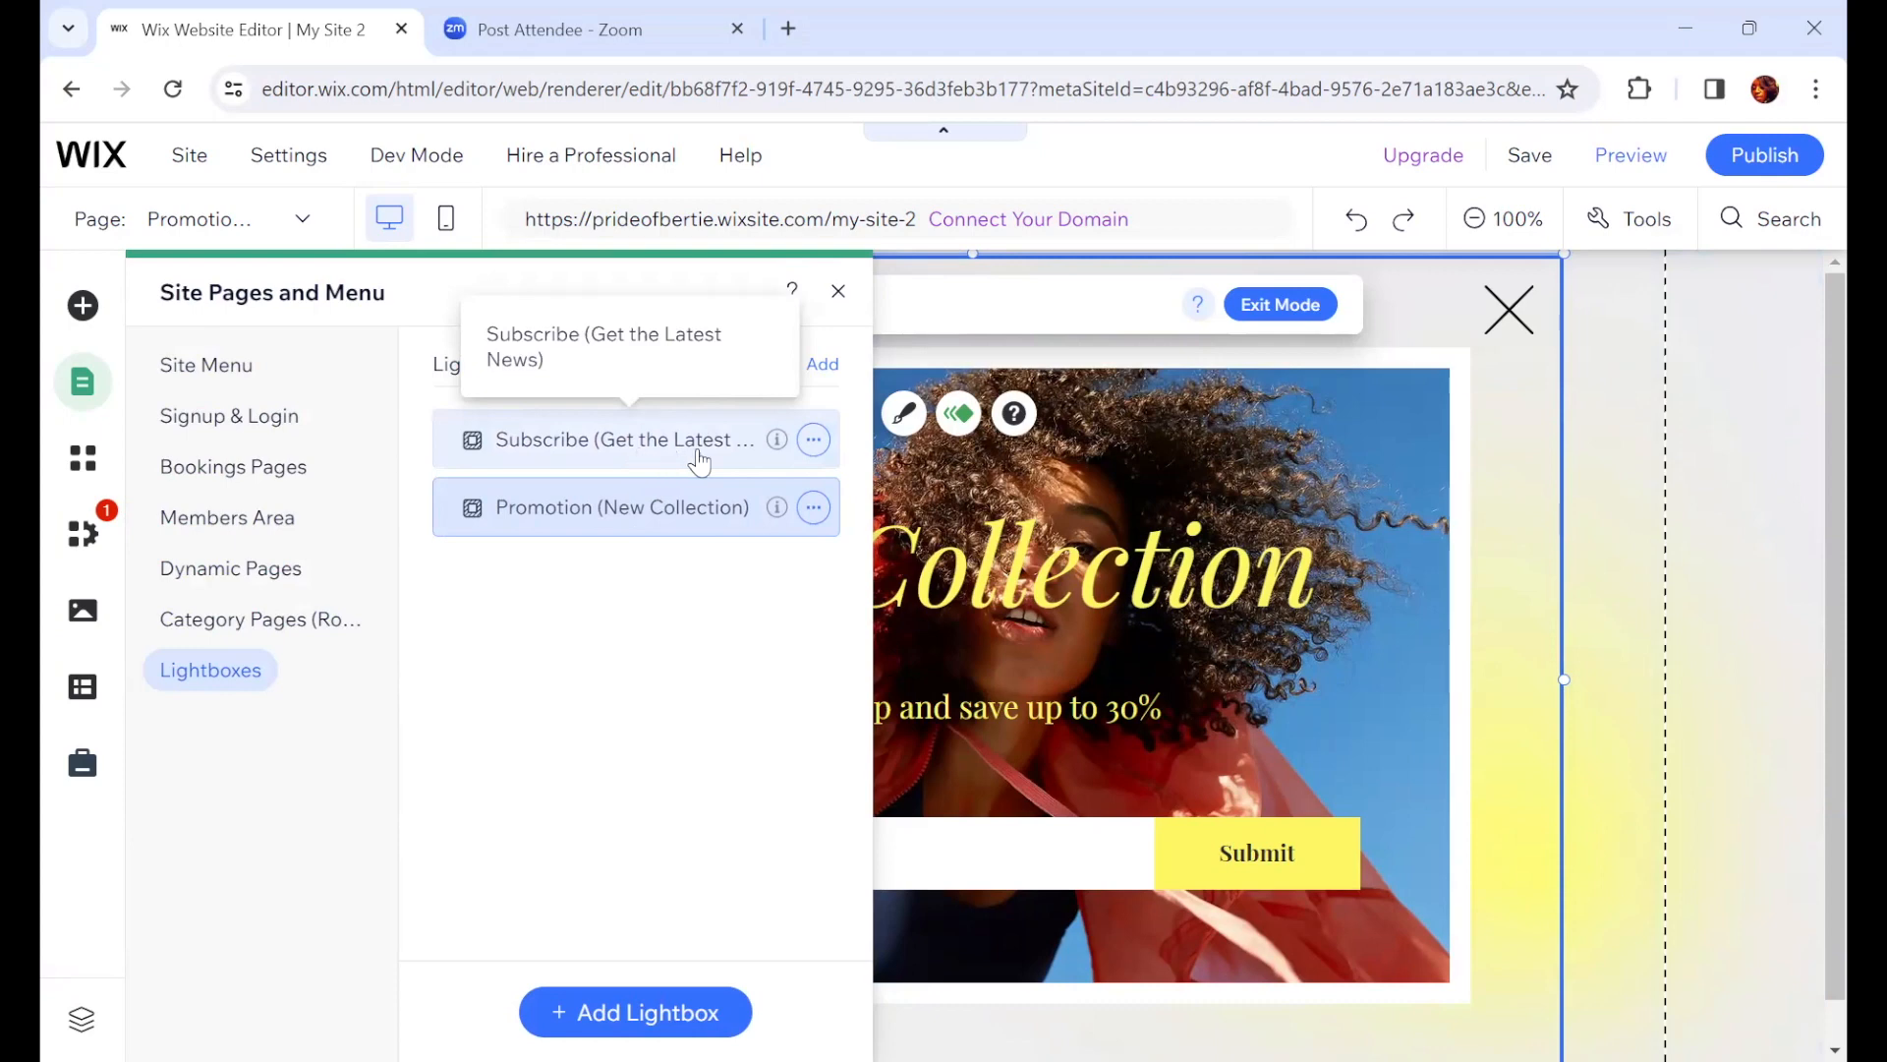
{"action": "mouse_move", "coordinate": [782, 444]}
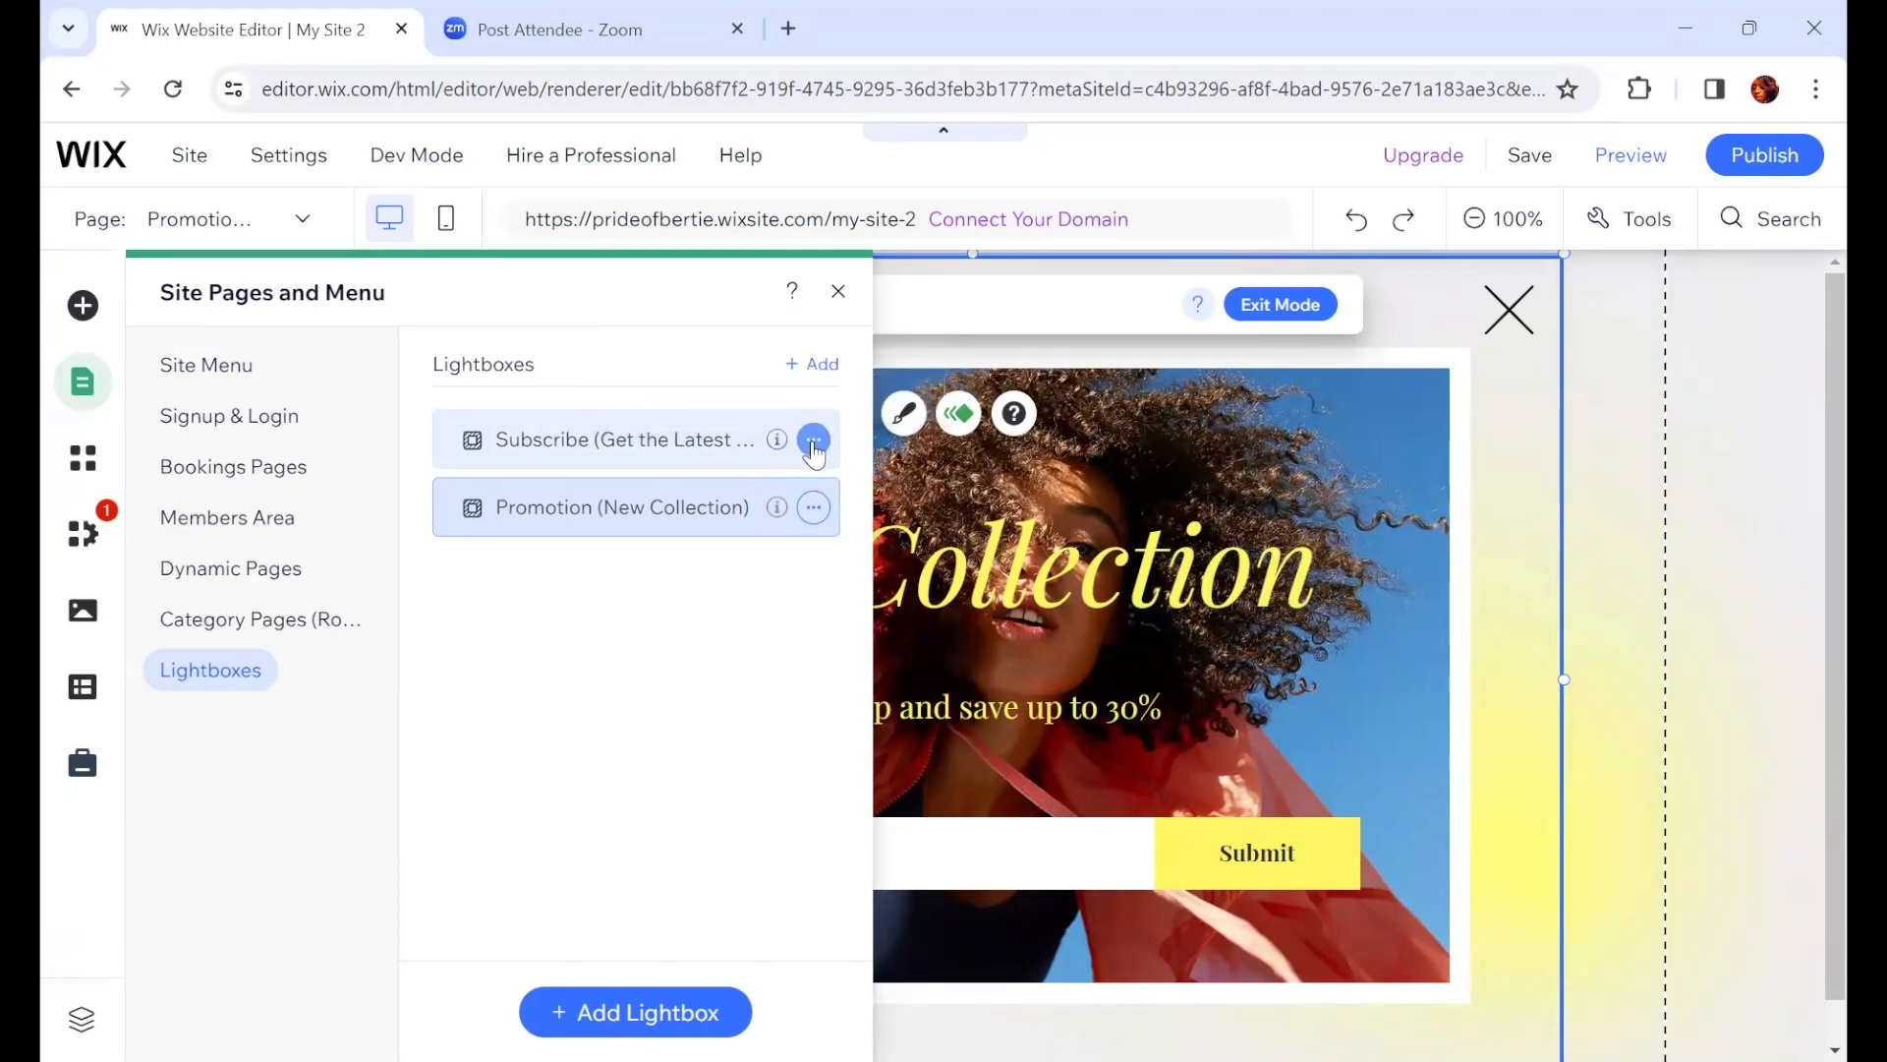
{"action": "left_click", "coordinate": [813, 442]}
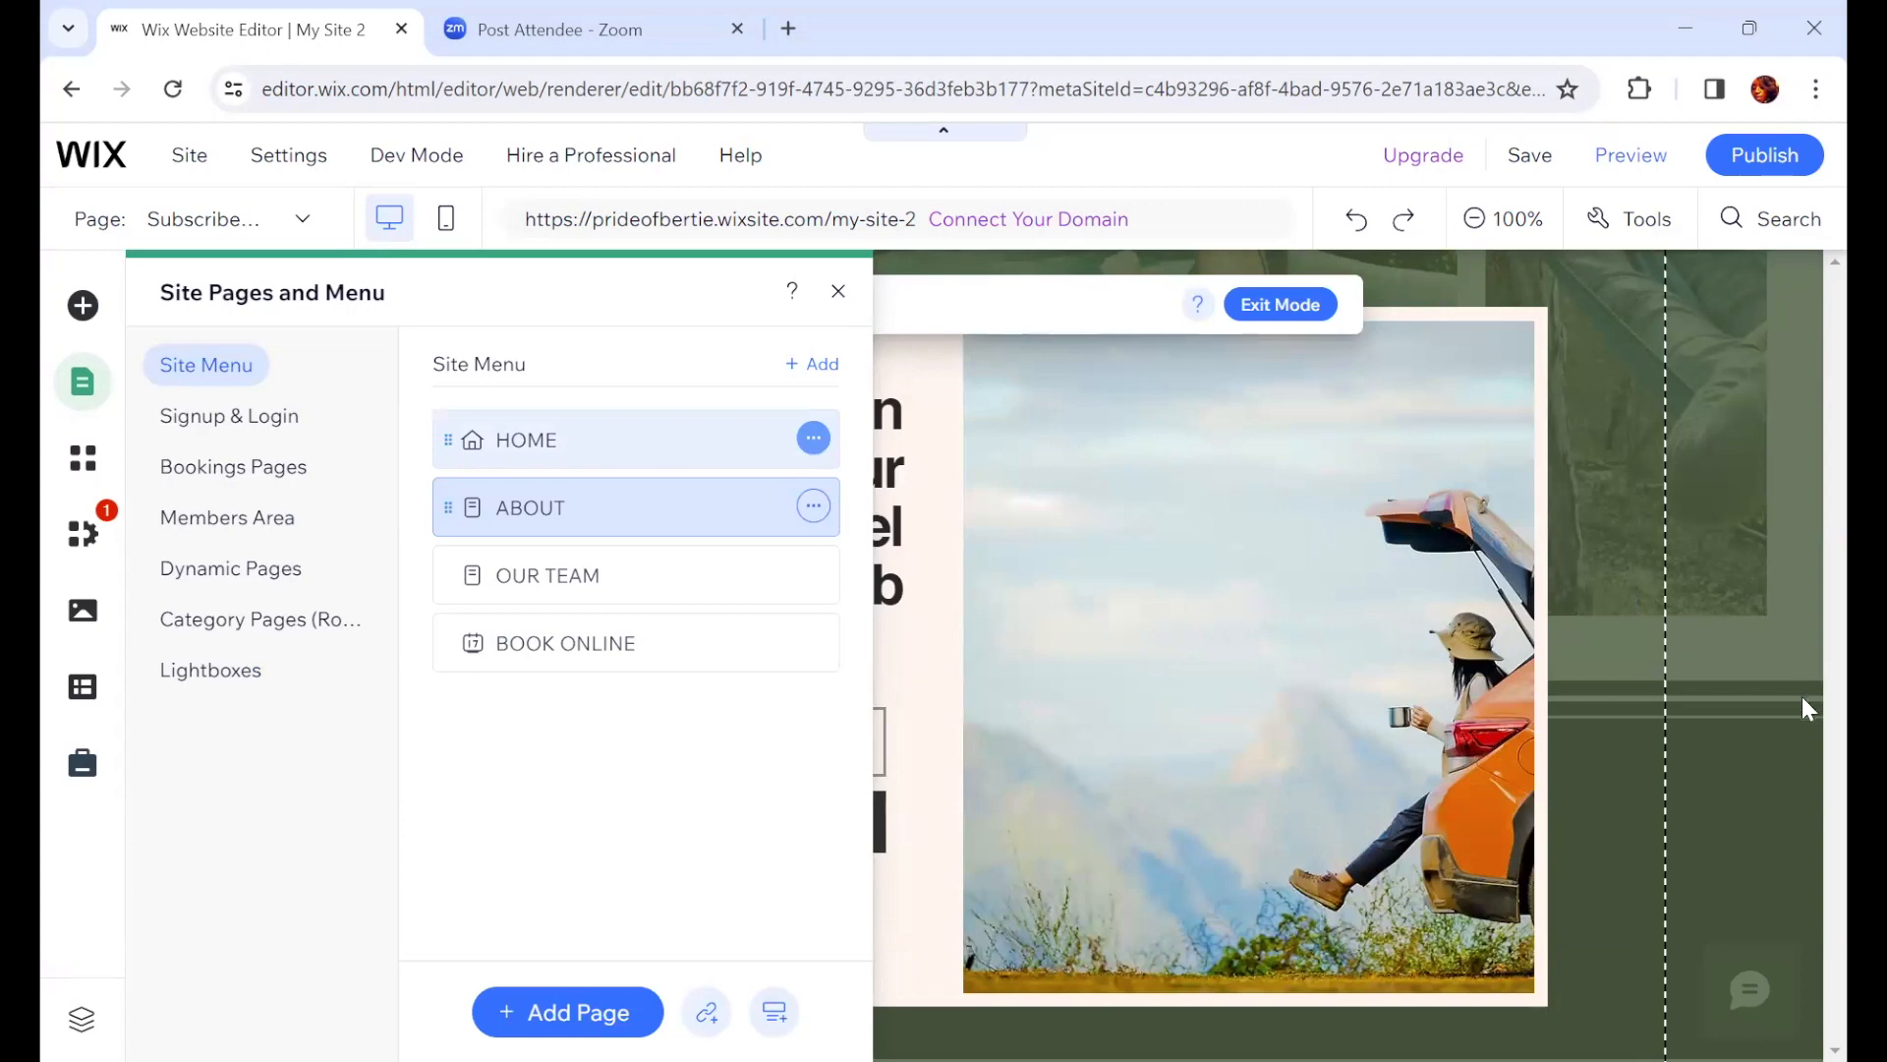
{"action": "left_click", "coordinate": [838, 291]}
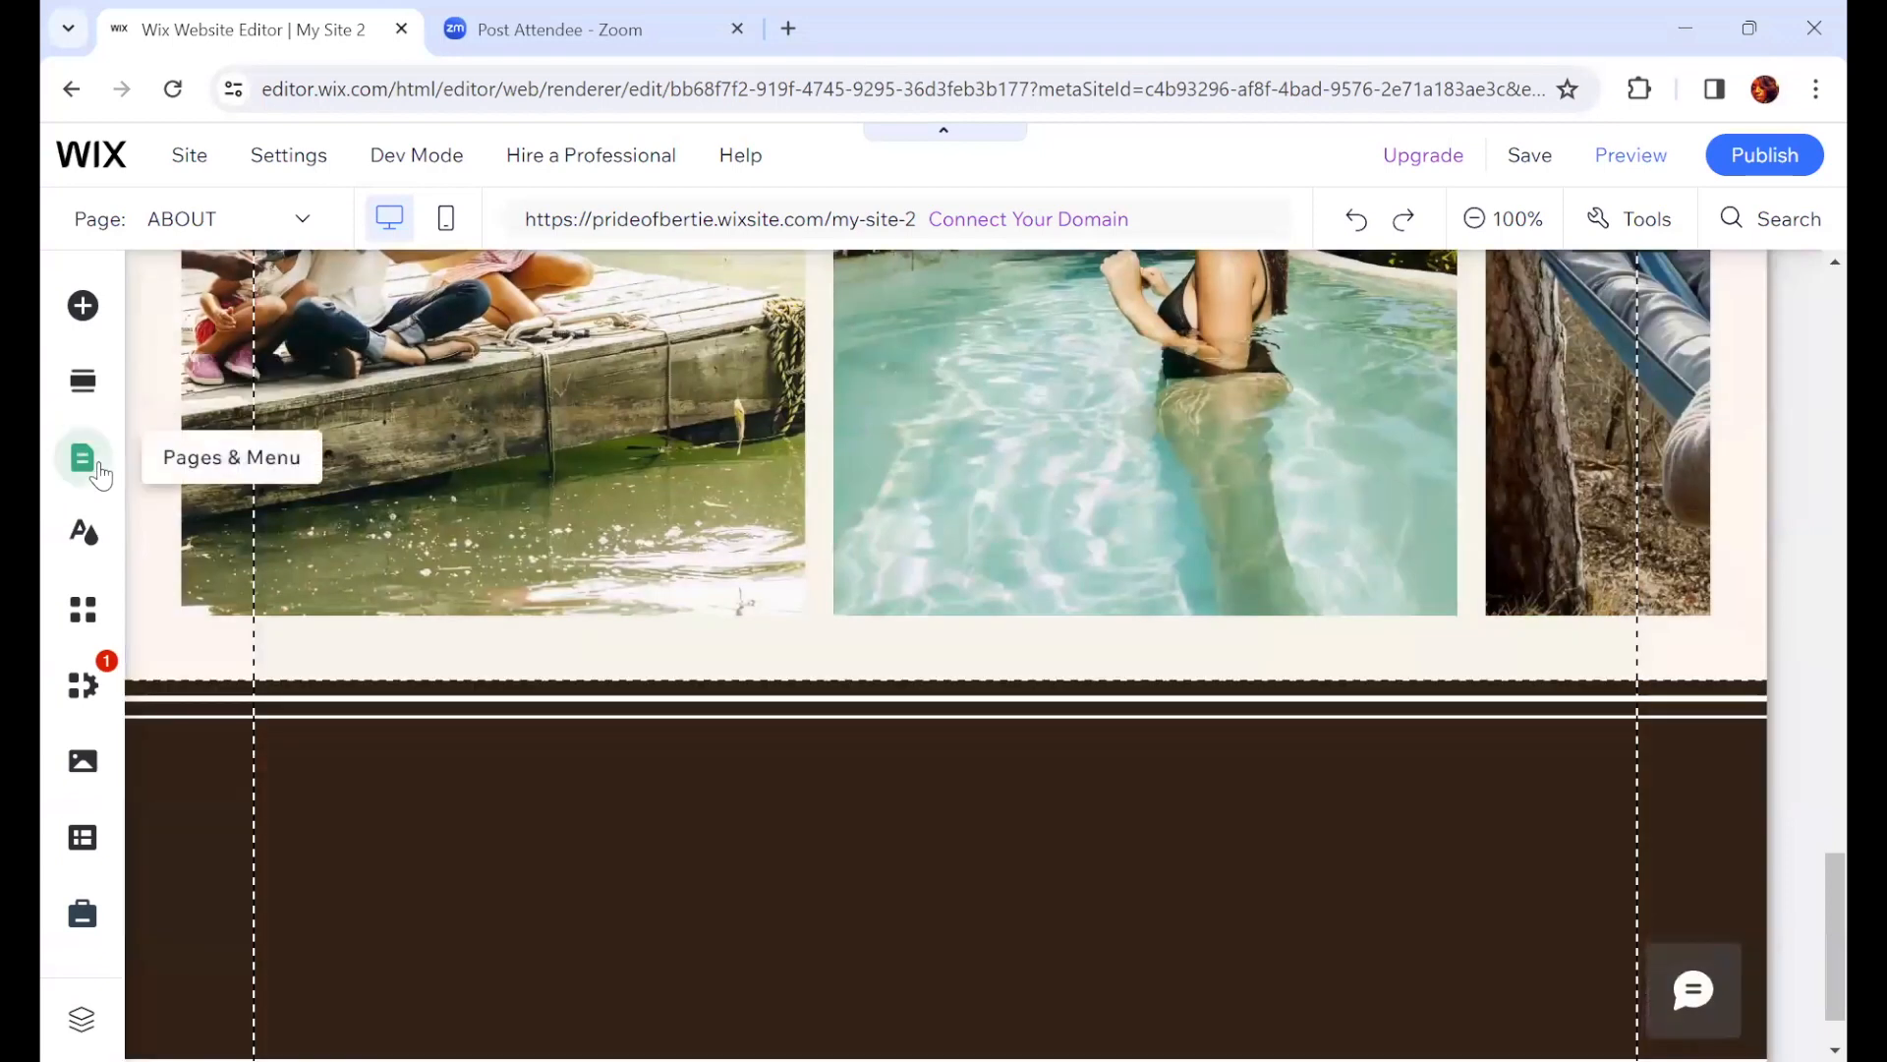
{"action": "left_click", "coordinate": [90, 470]}
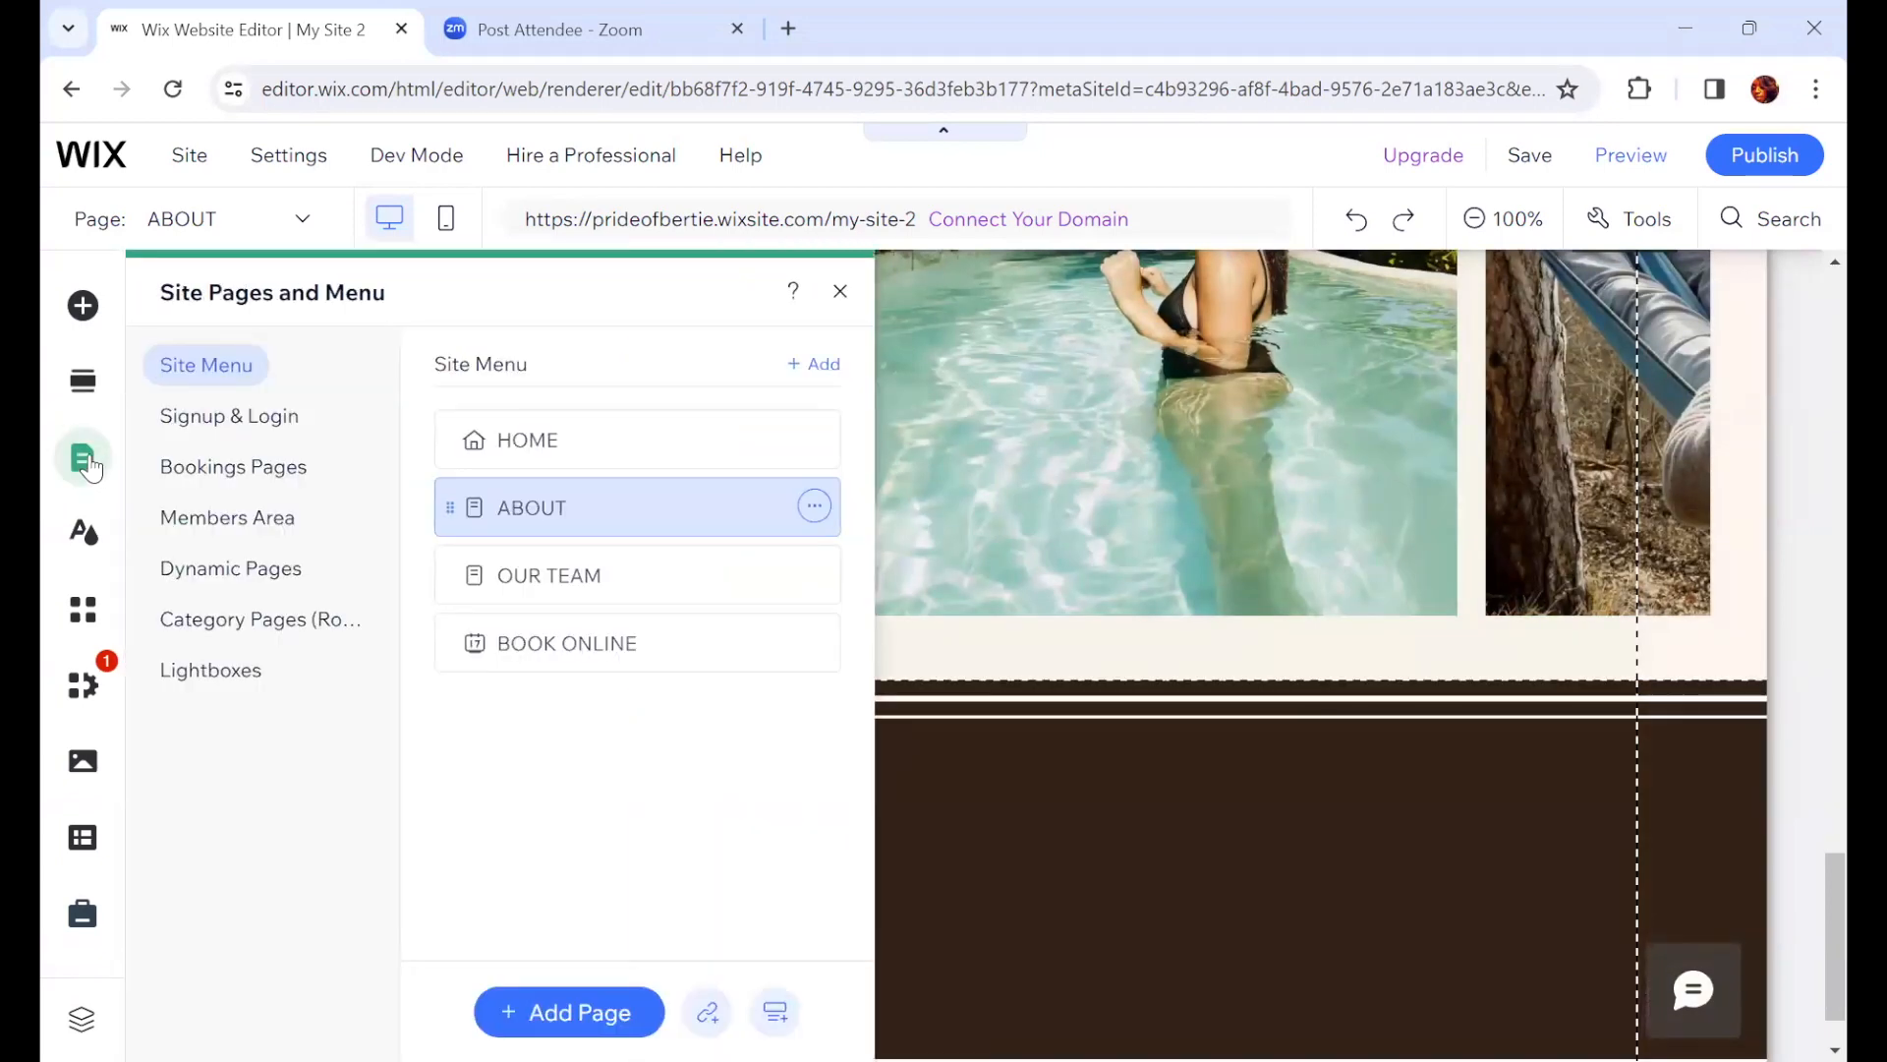
{"action": "left_click", "coordinate": [227, 678]}
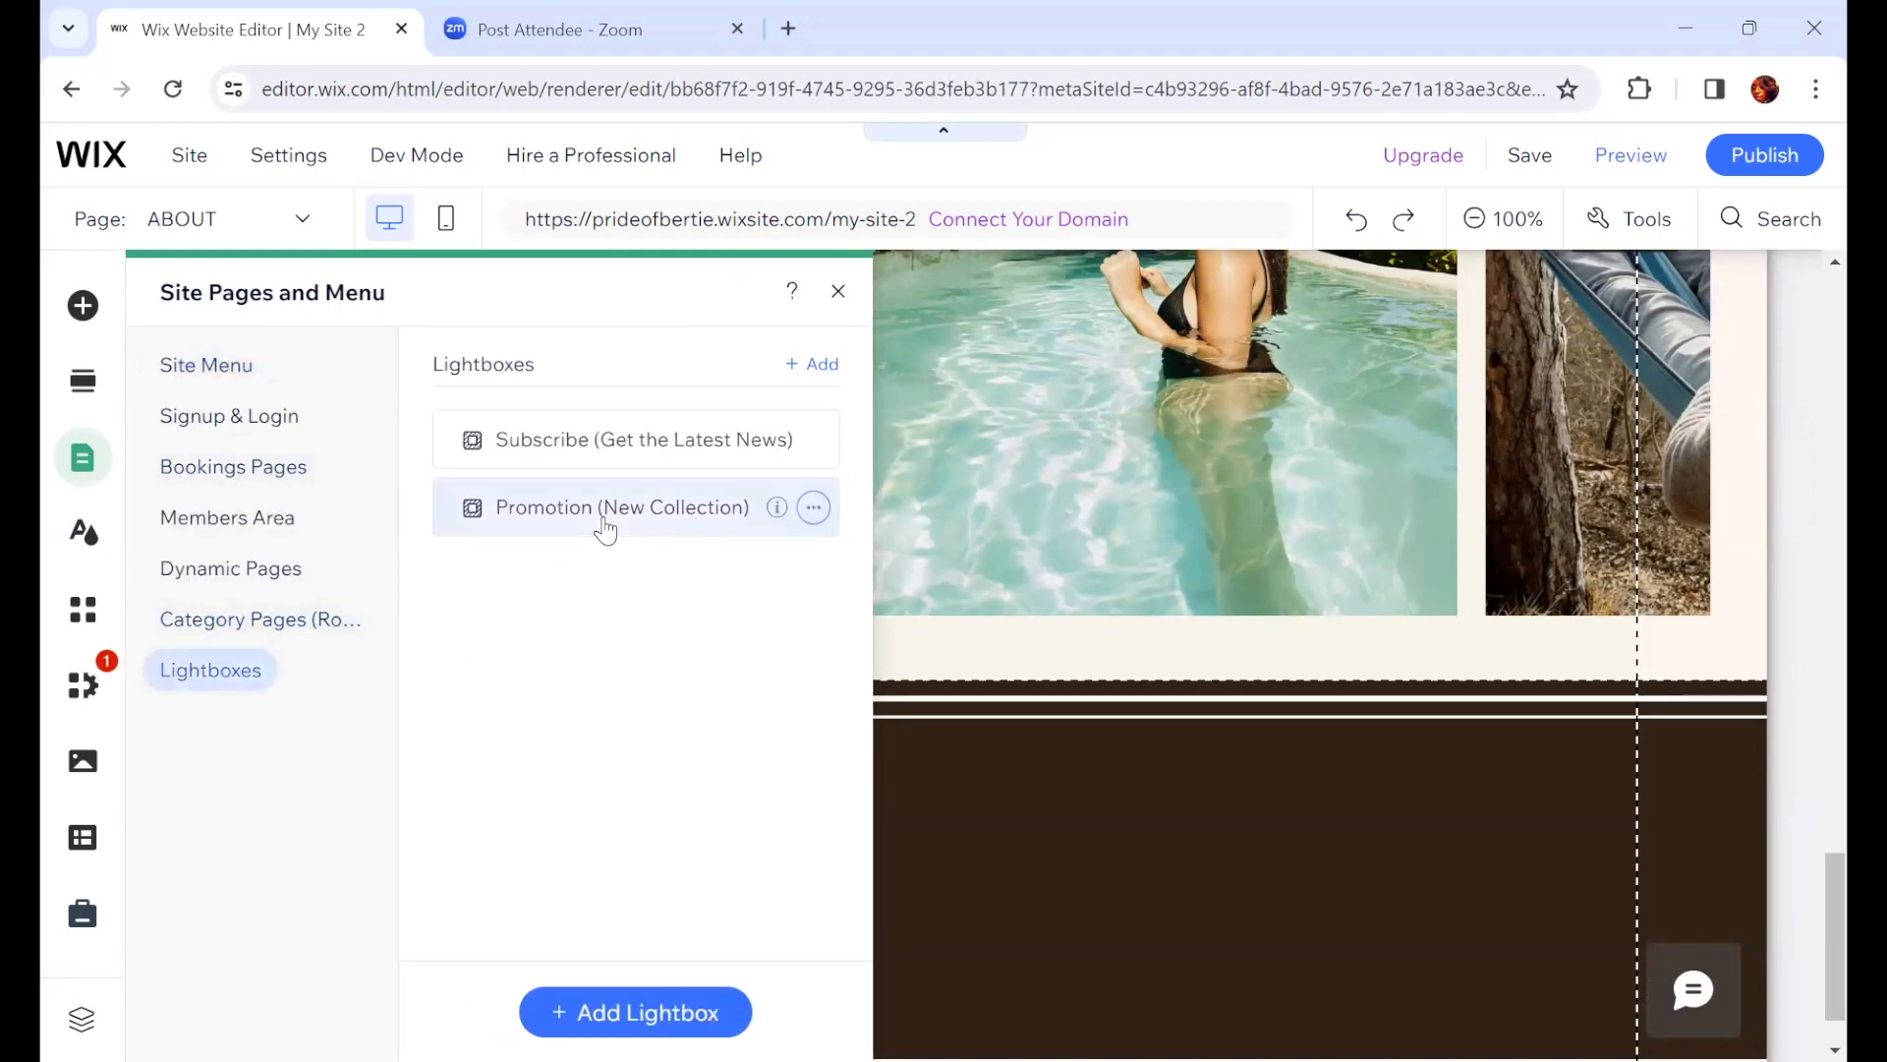
{"action": "left_click", "coordinate": [605, 531]}
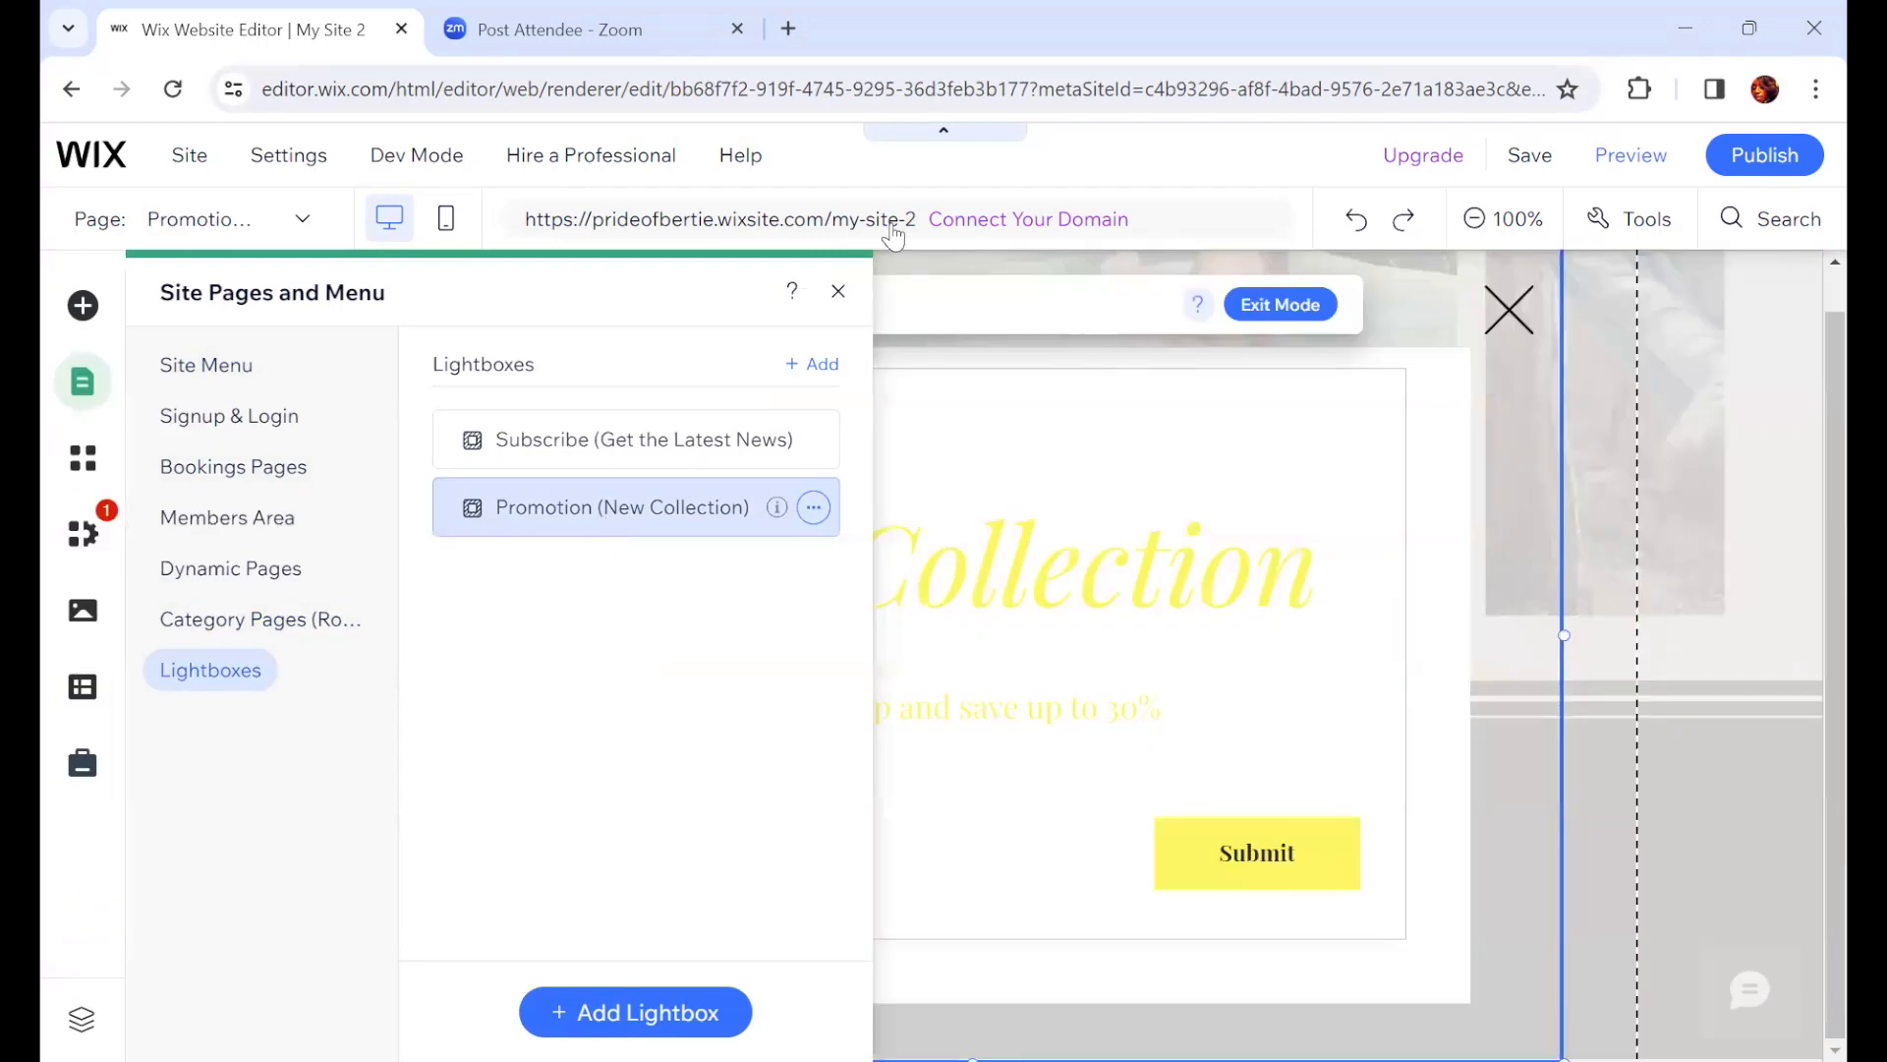
{"action": "left_click", "coordinate": [835, 295]}
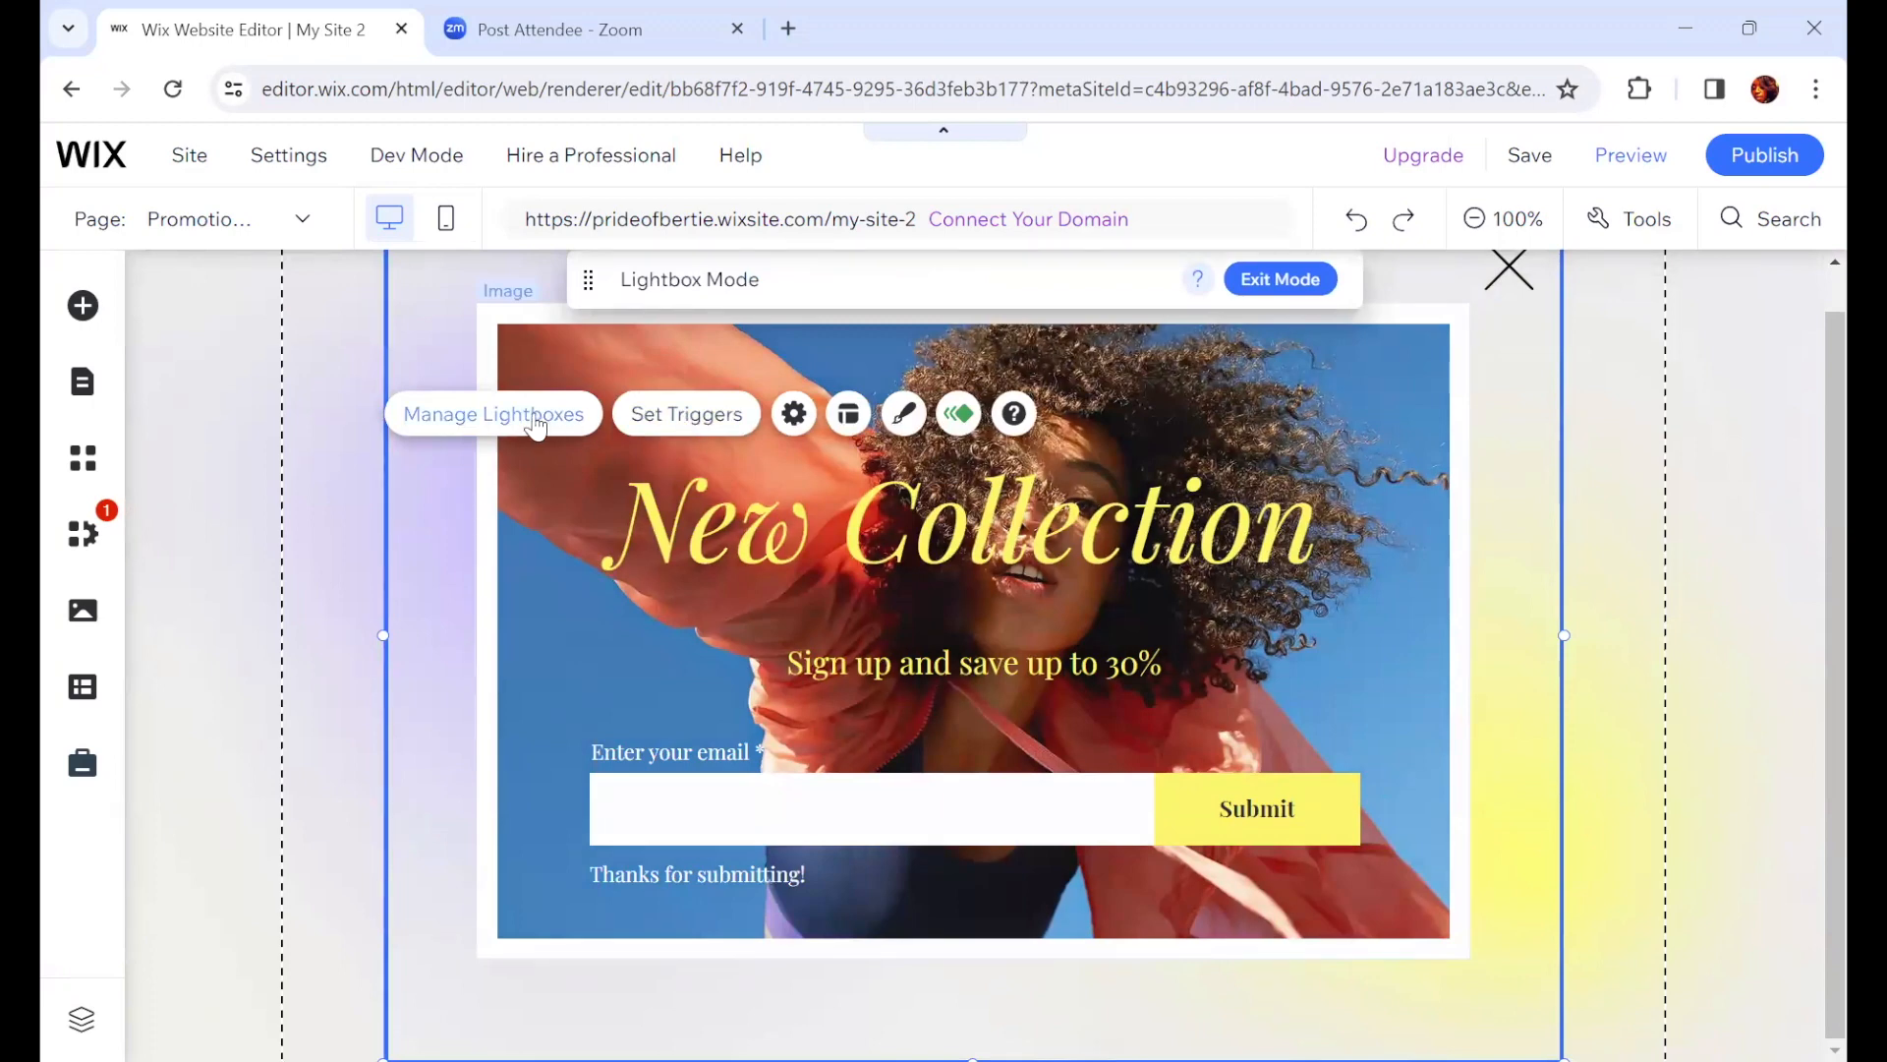
Step: Open the lightbox settings and set a display schedule from 02/01/2024 to 03/01/2024
{"action": "left_click", "coordinate": [794, 413]}
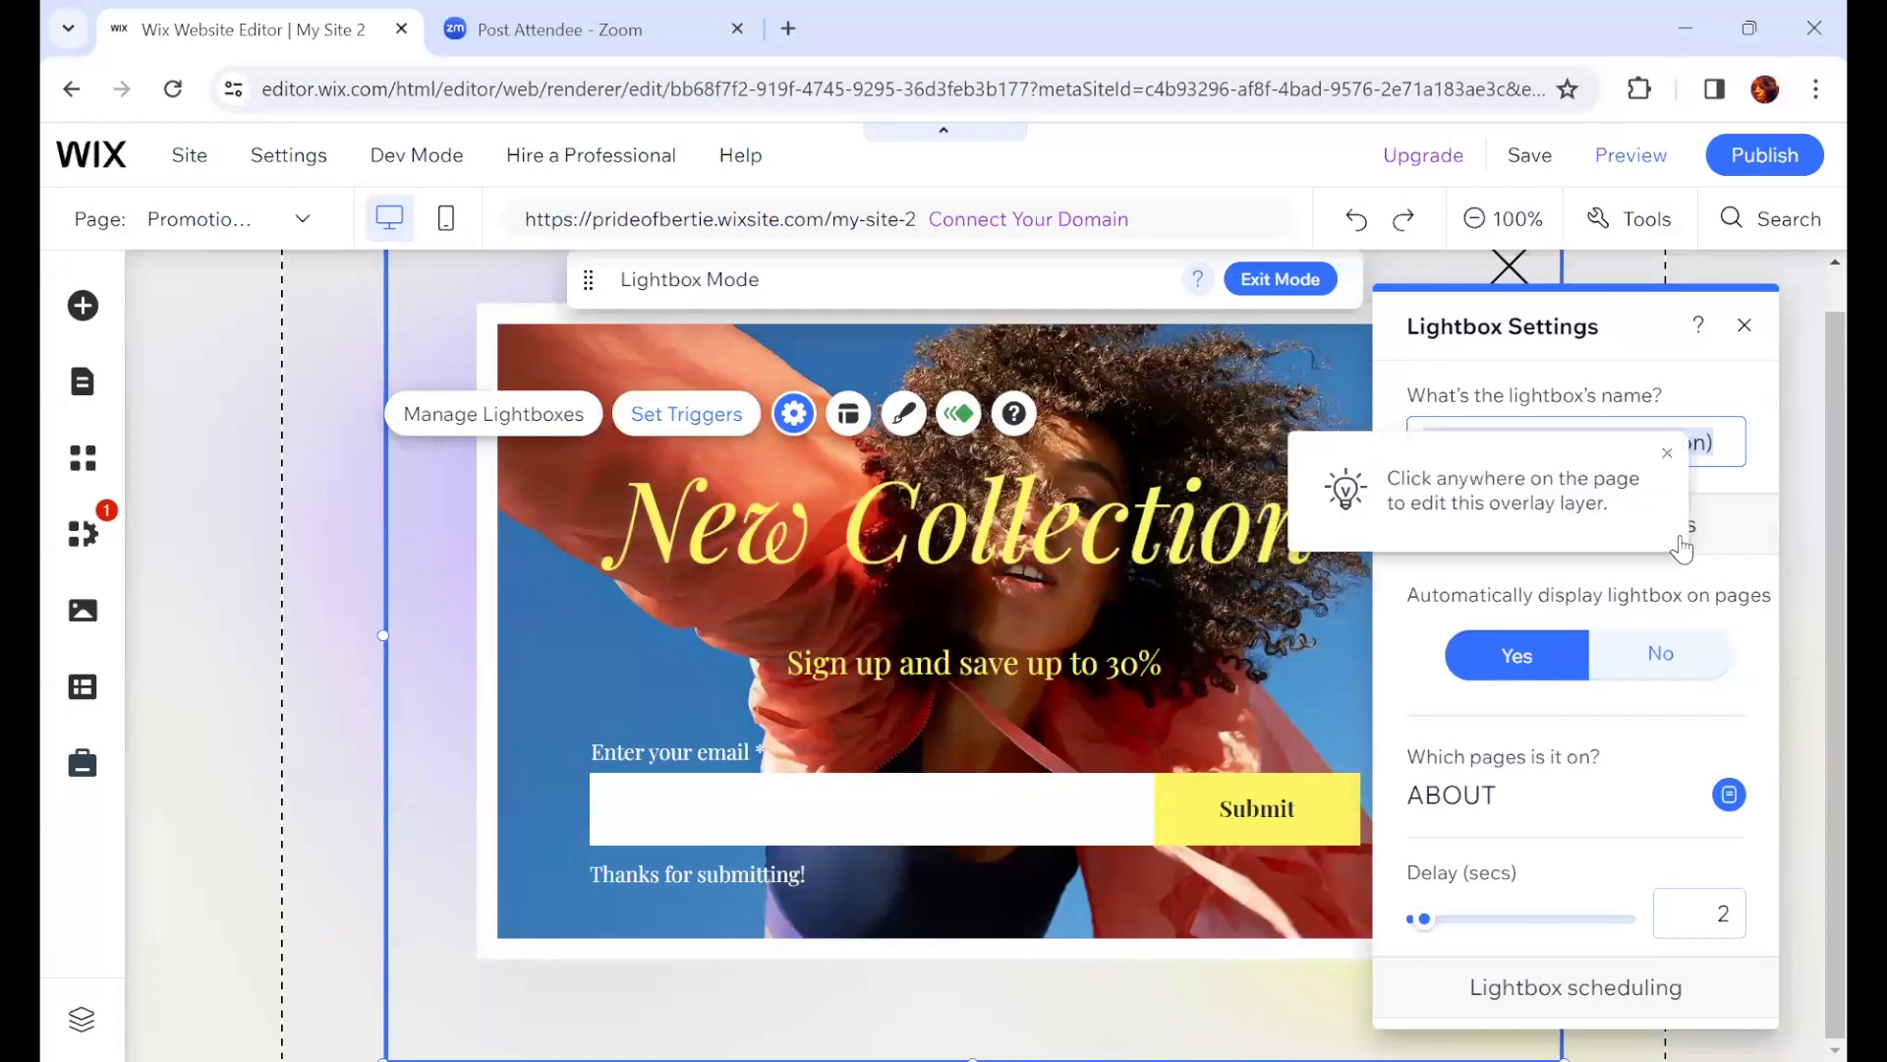
{"action": "scroll", "coordinate": [1697, 678], "scroll_direction": "down", "scroll_amount": 5}
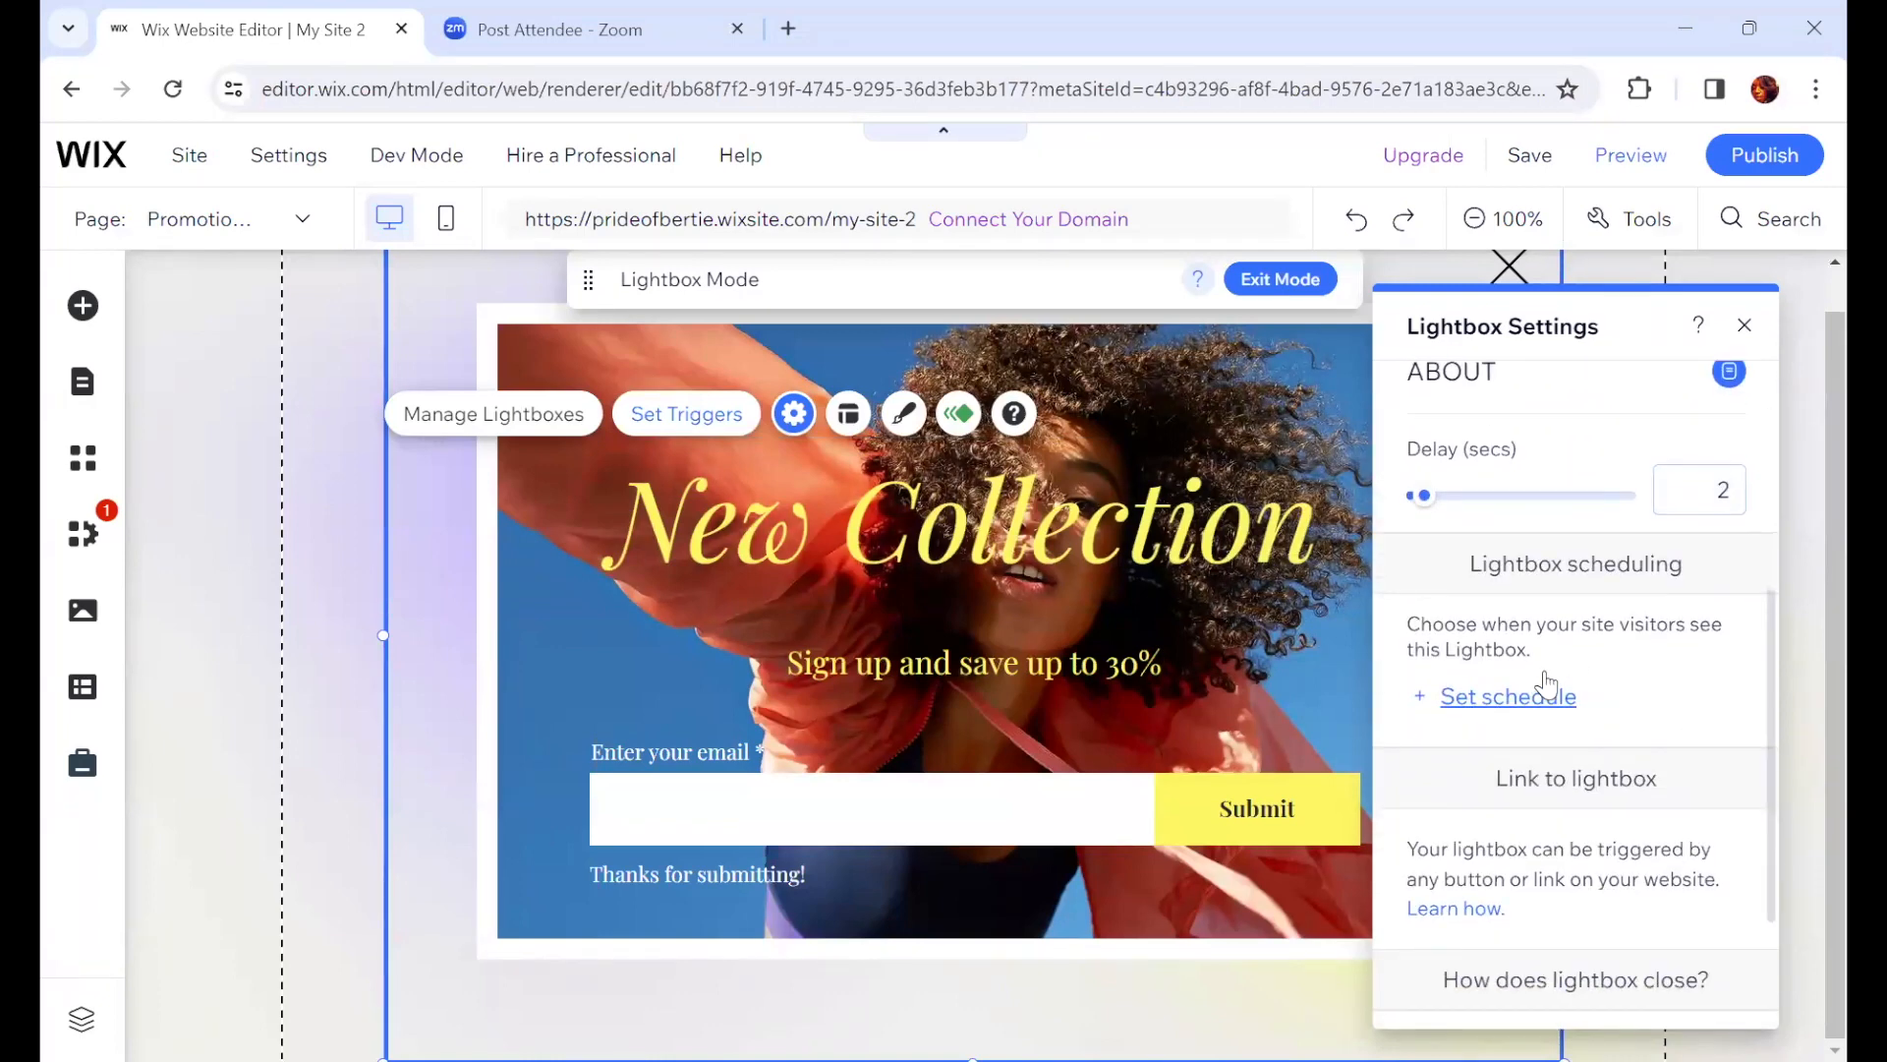
{"action": "left_click", "coordinate": [1490, 697]}
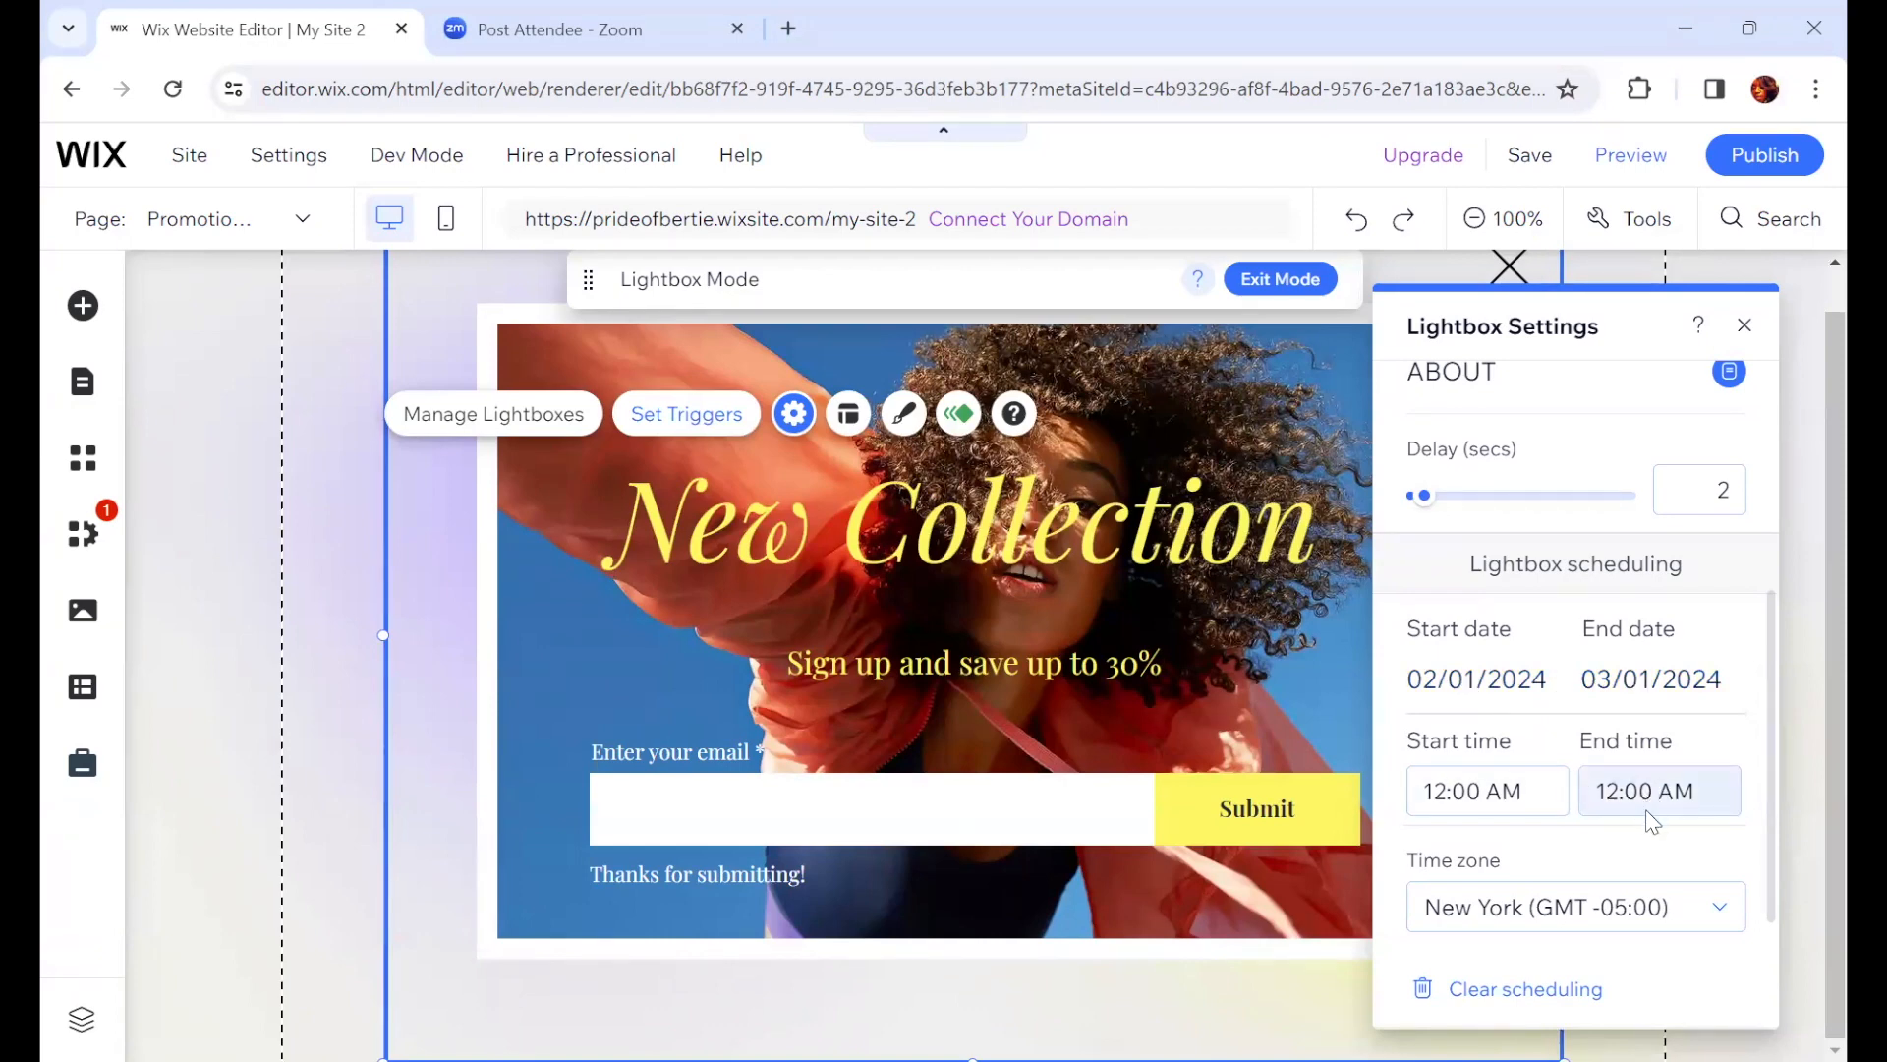
Step: Review the remaining lightbox settings, close the settings panel and exit Lightbox Mode
{"action": "scroll", "coordinate": [1575, 776], "scroll_direction": "down", "scroll_amount": 2}
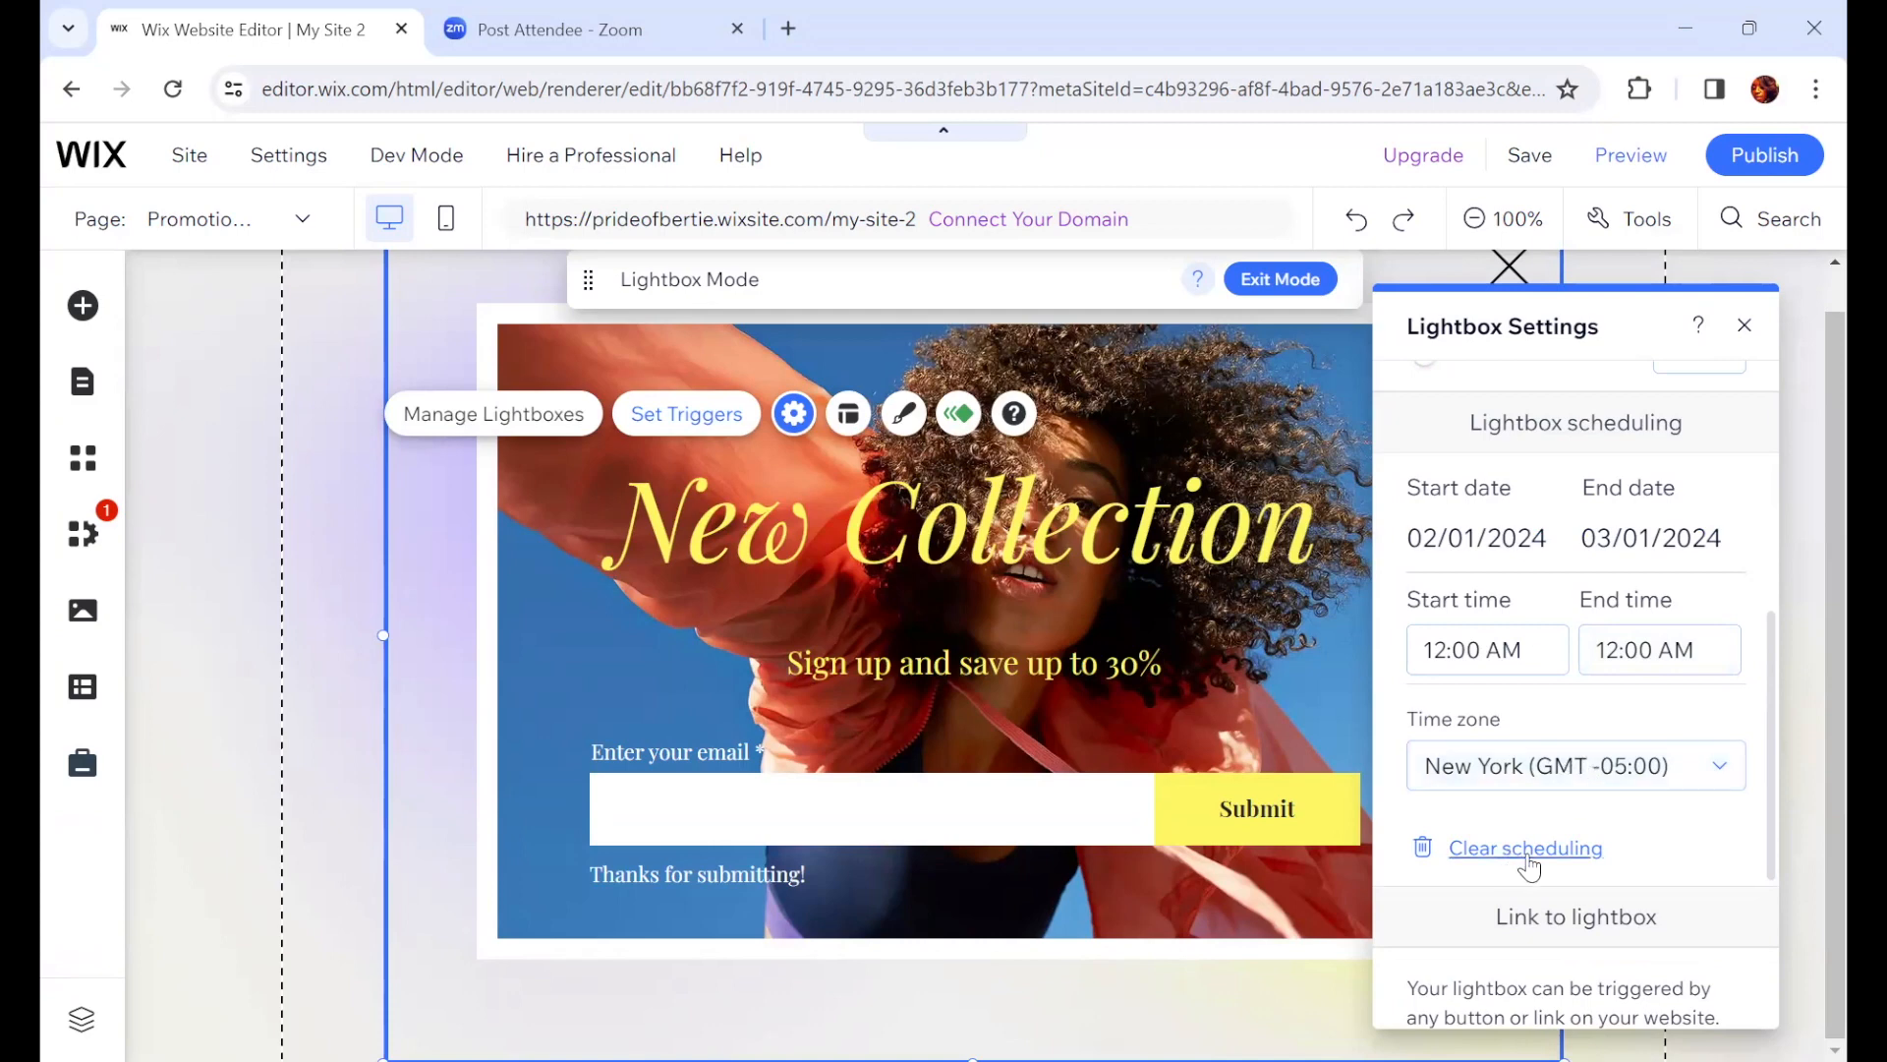
{"action": "scroll", "coordinate": [1617, 883], "scroll_direction": "down", "scroll_amount": 3}
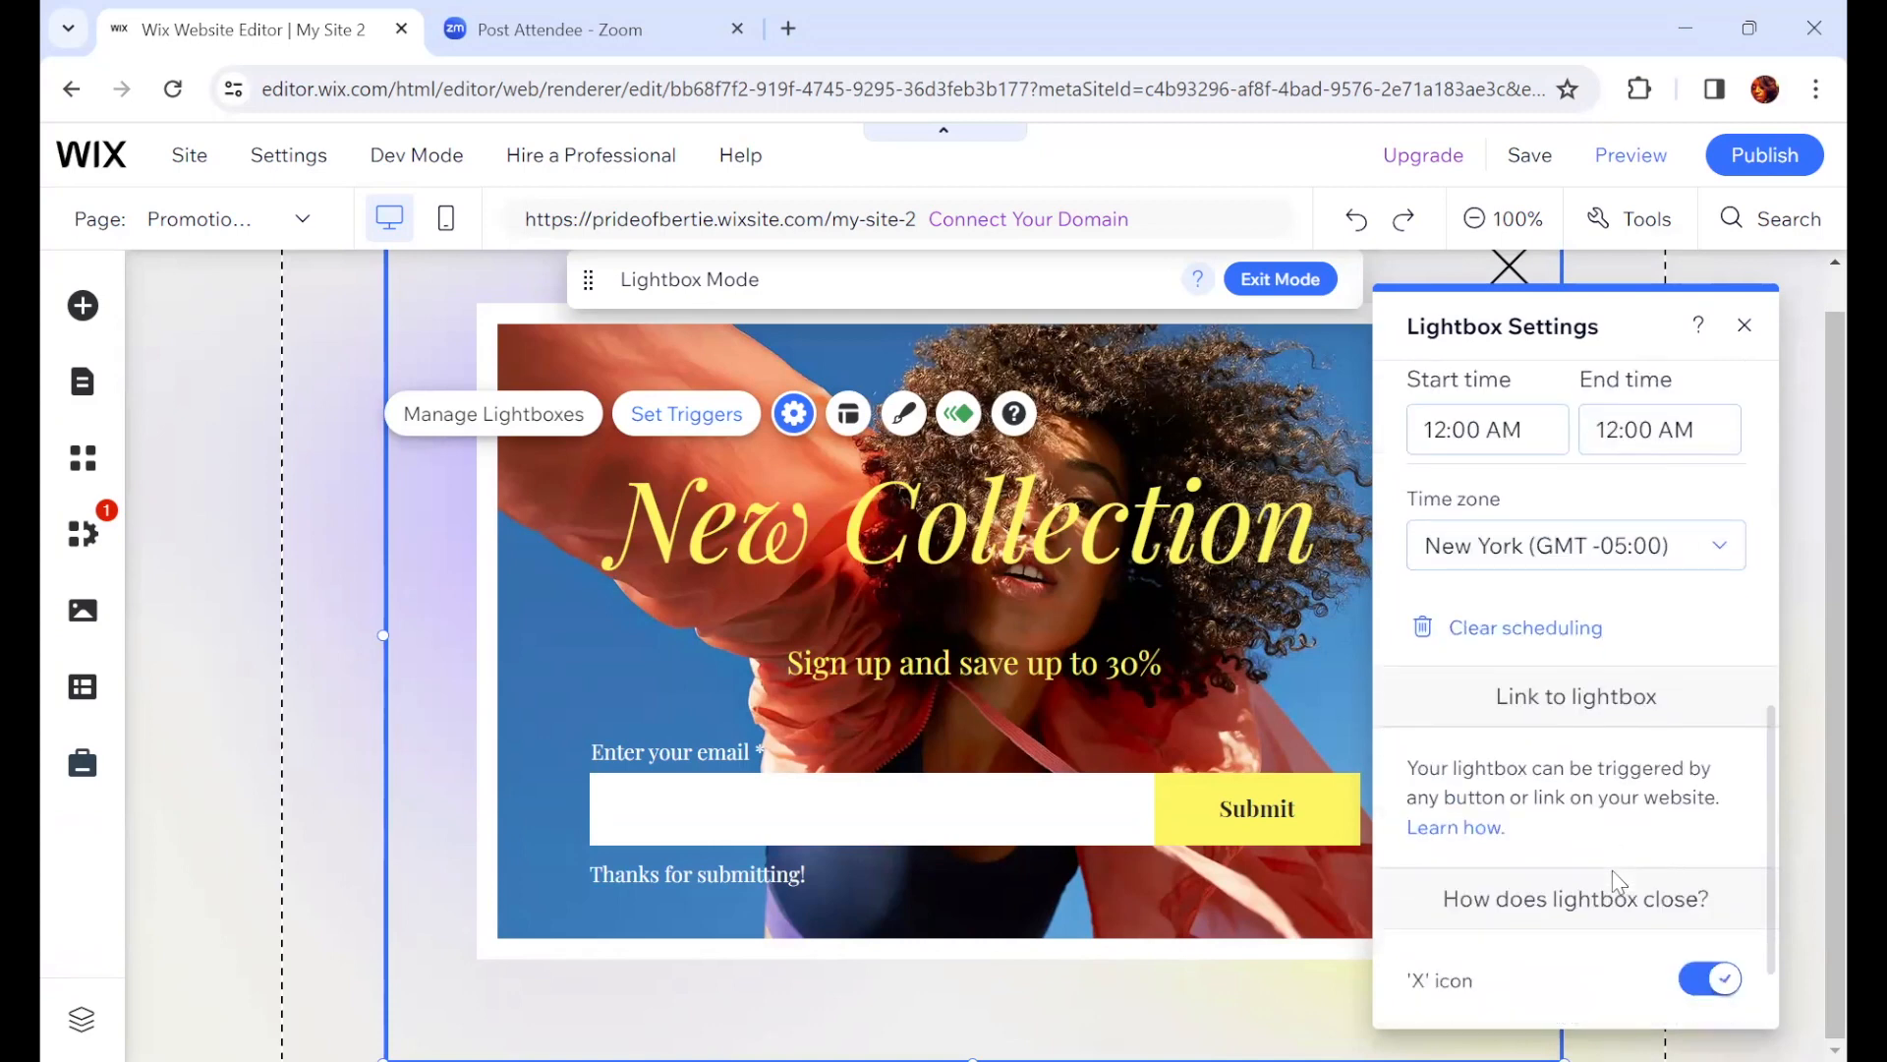
{"action": "scroll", "coordinate": [1611, 870], "scroll_direction": "down", "scroll_amount": 1}
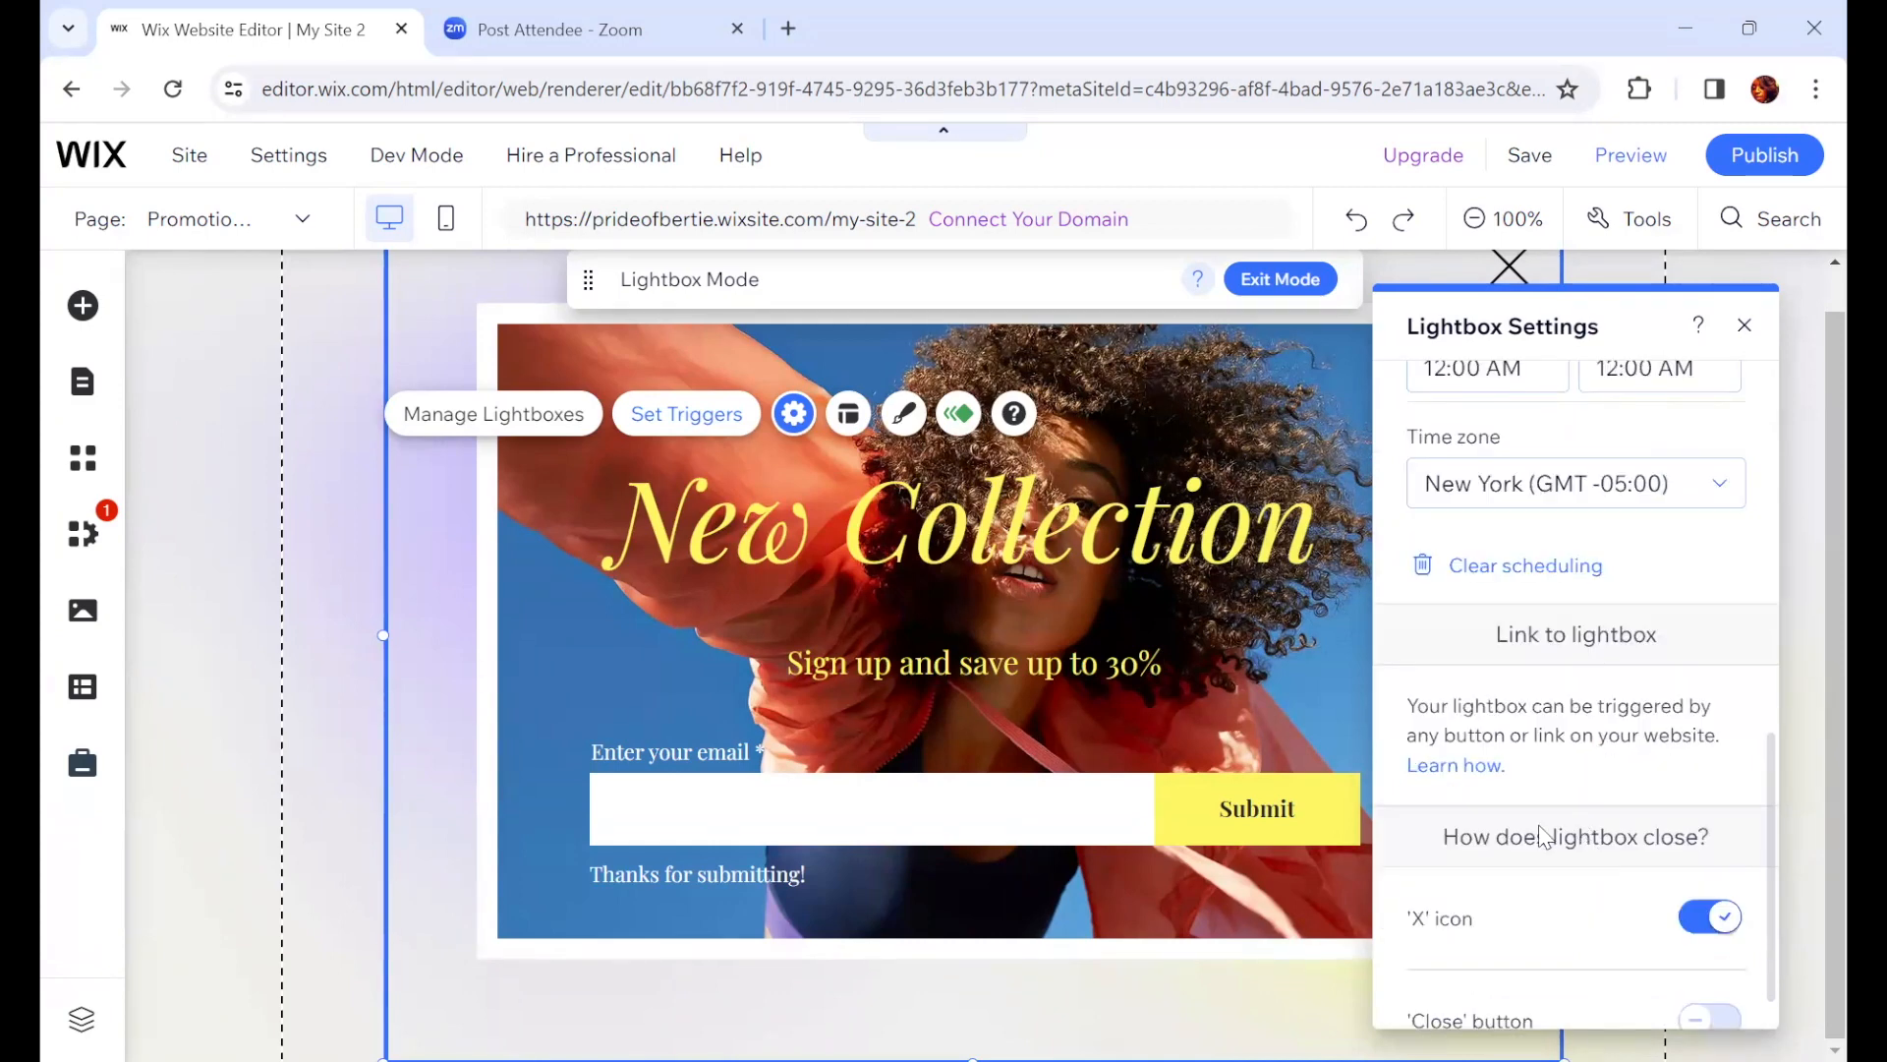
{"action": "left_click", "coordinate": [1745, 327]}
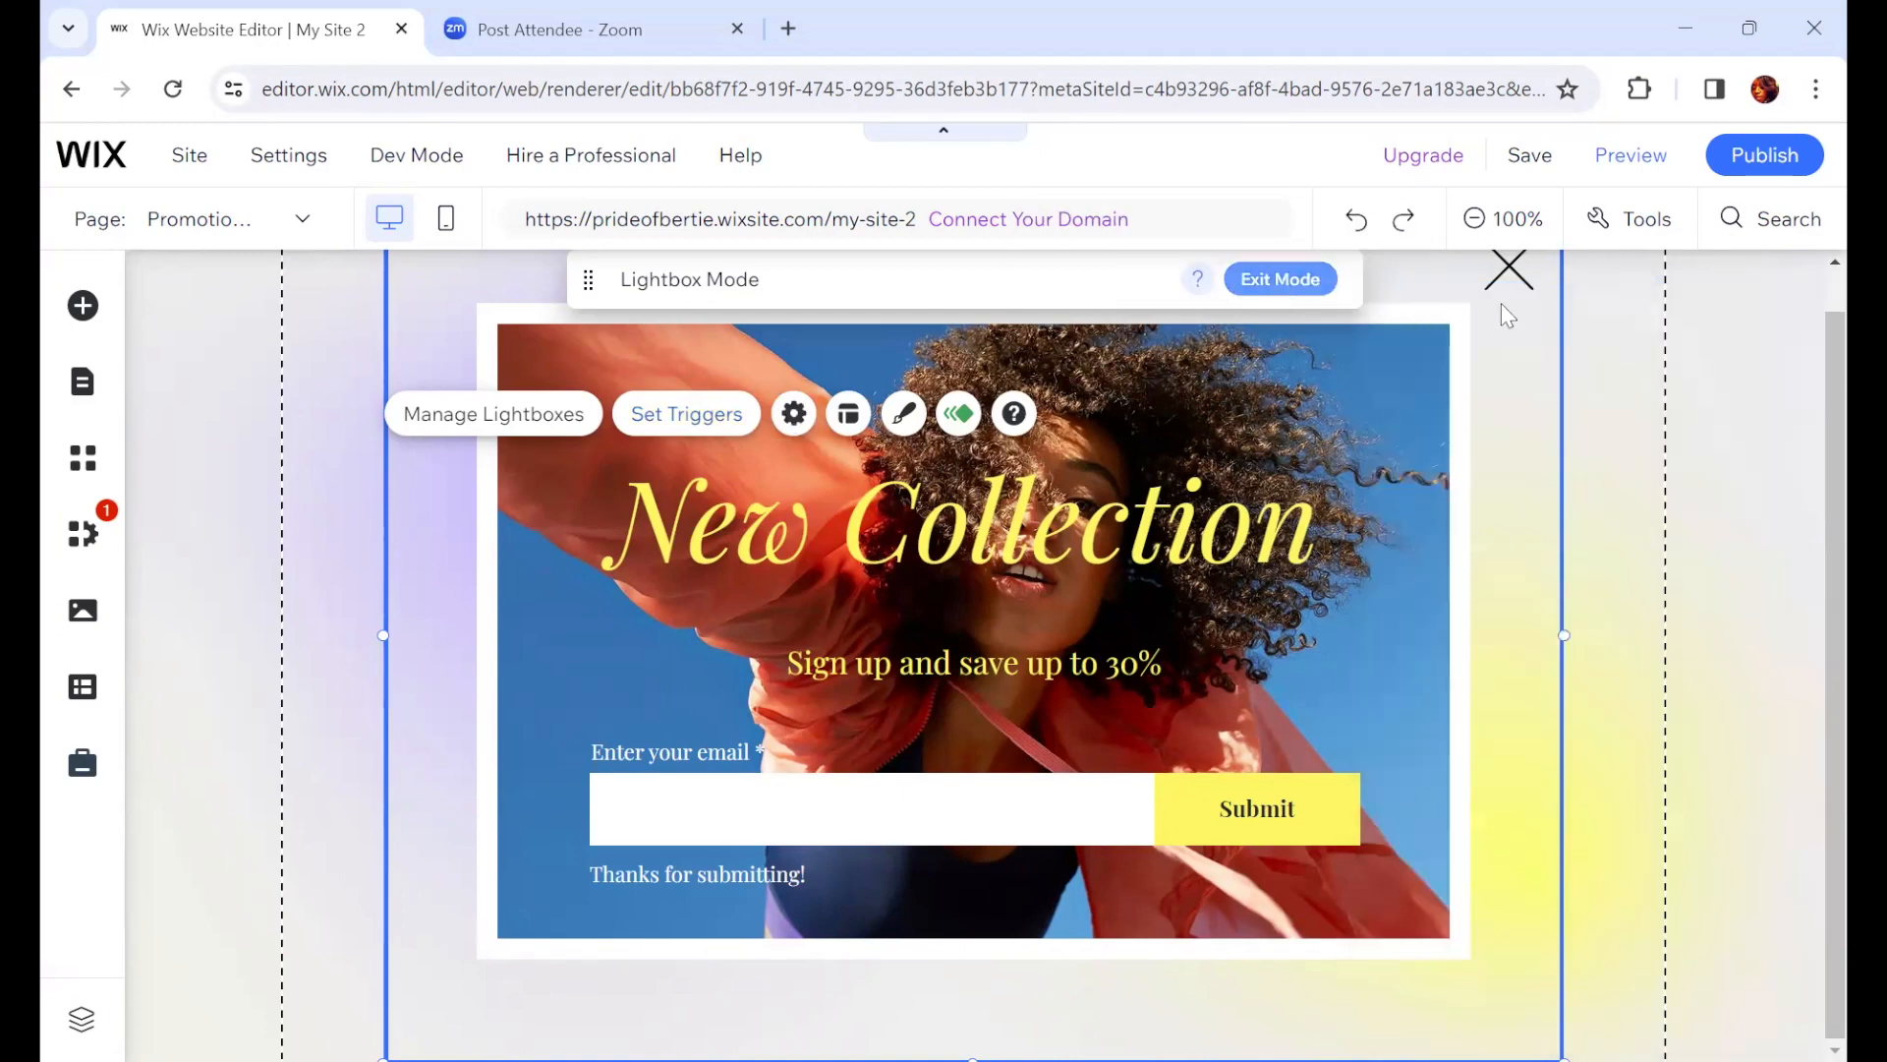
{"action": "left_click", "coordinate": [1518, 278]}
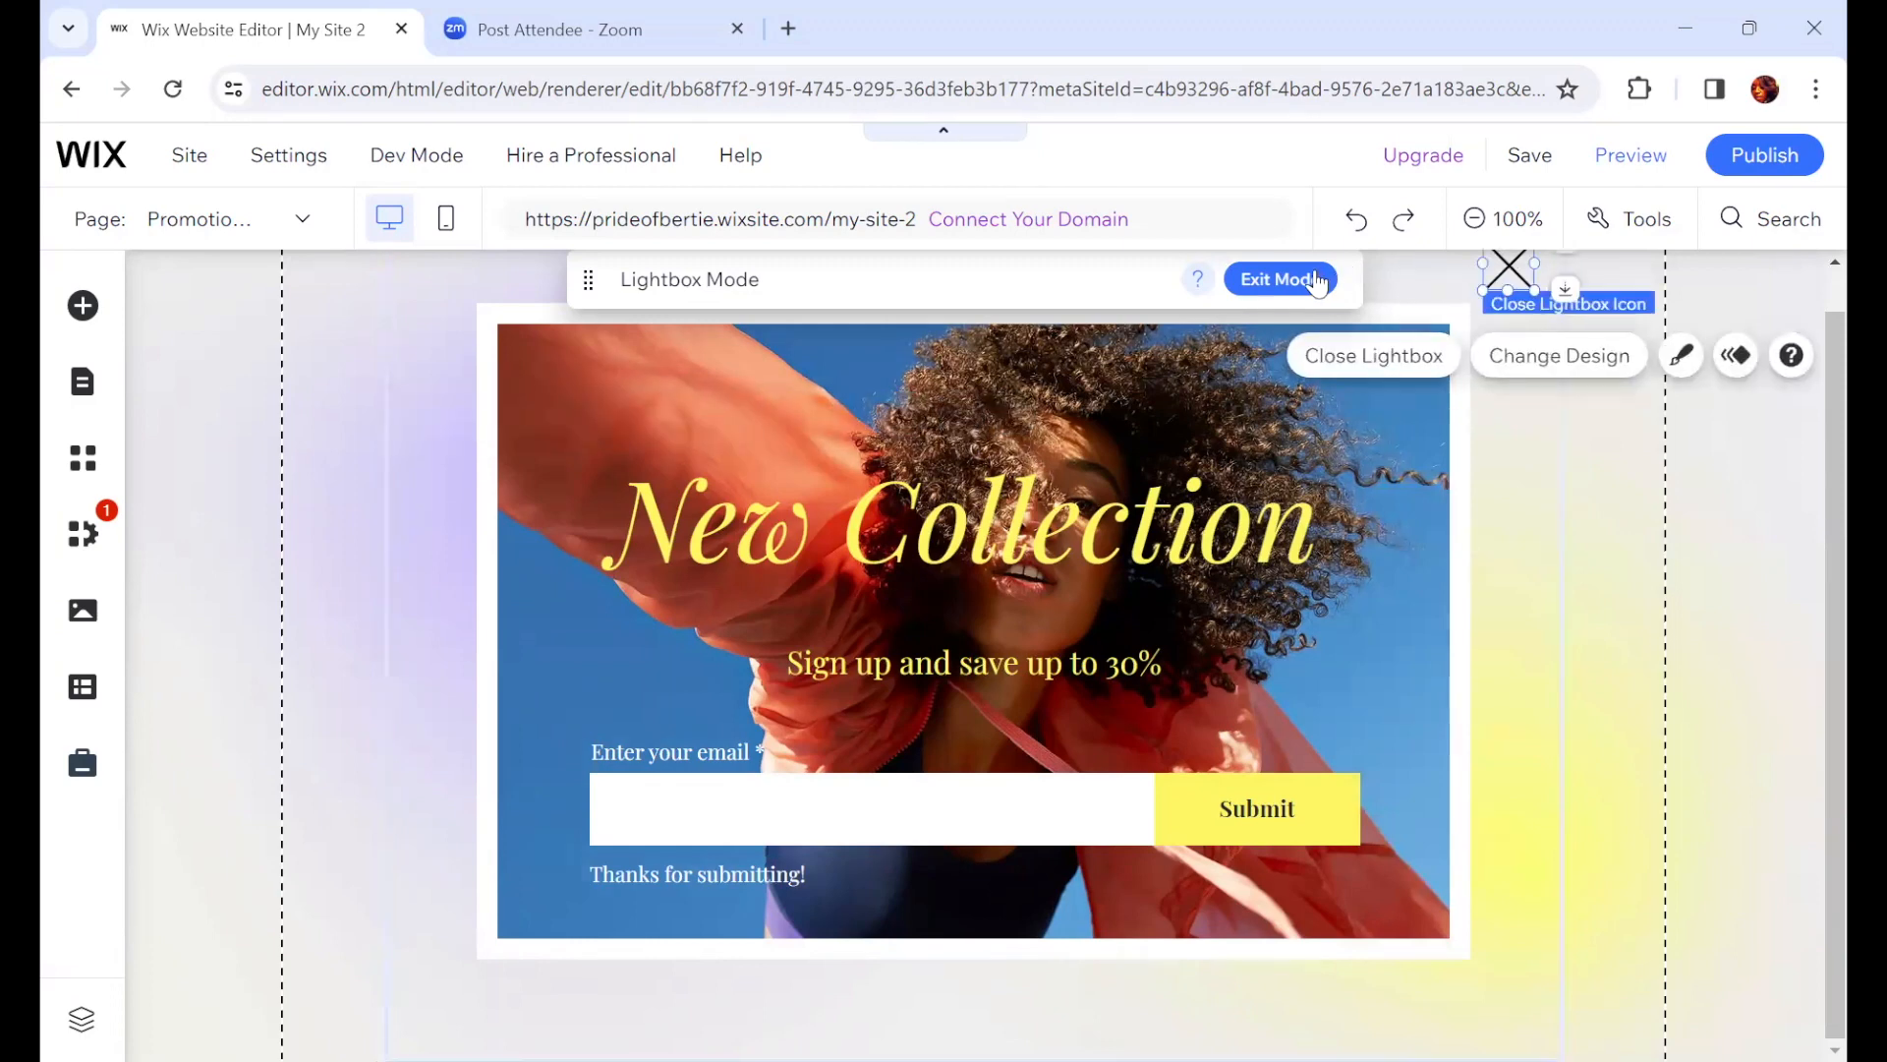
{"action": "left_click", "coordinate": [1228, 287]}
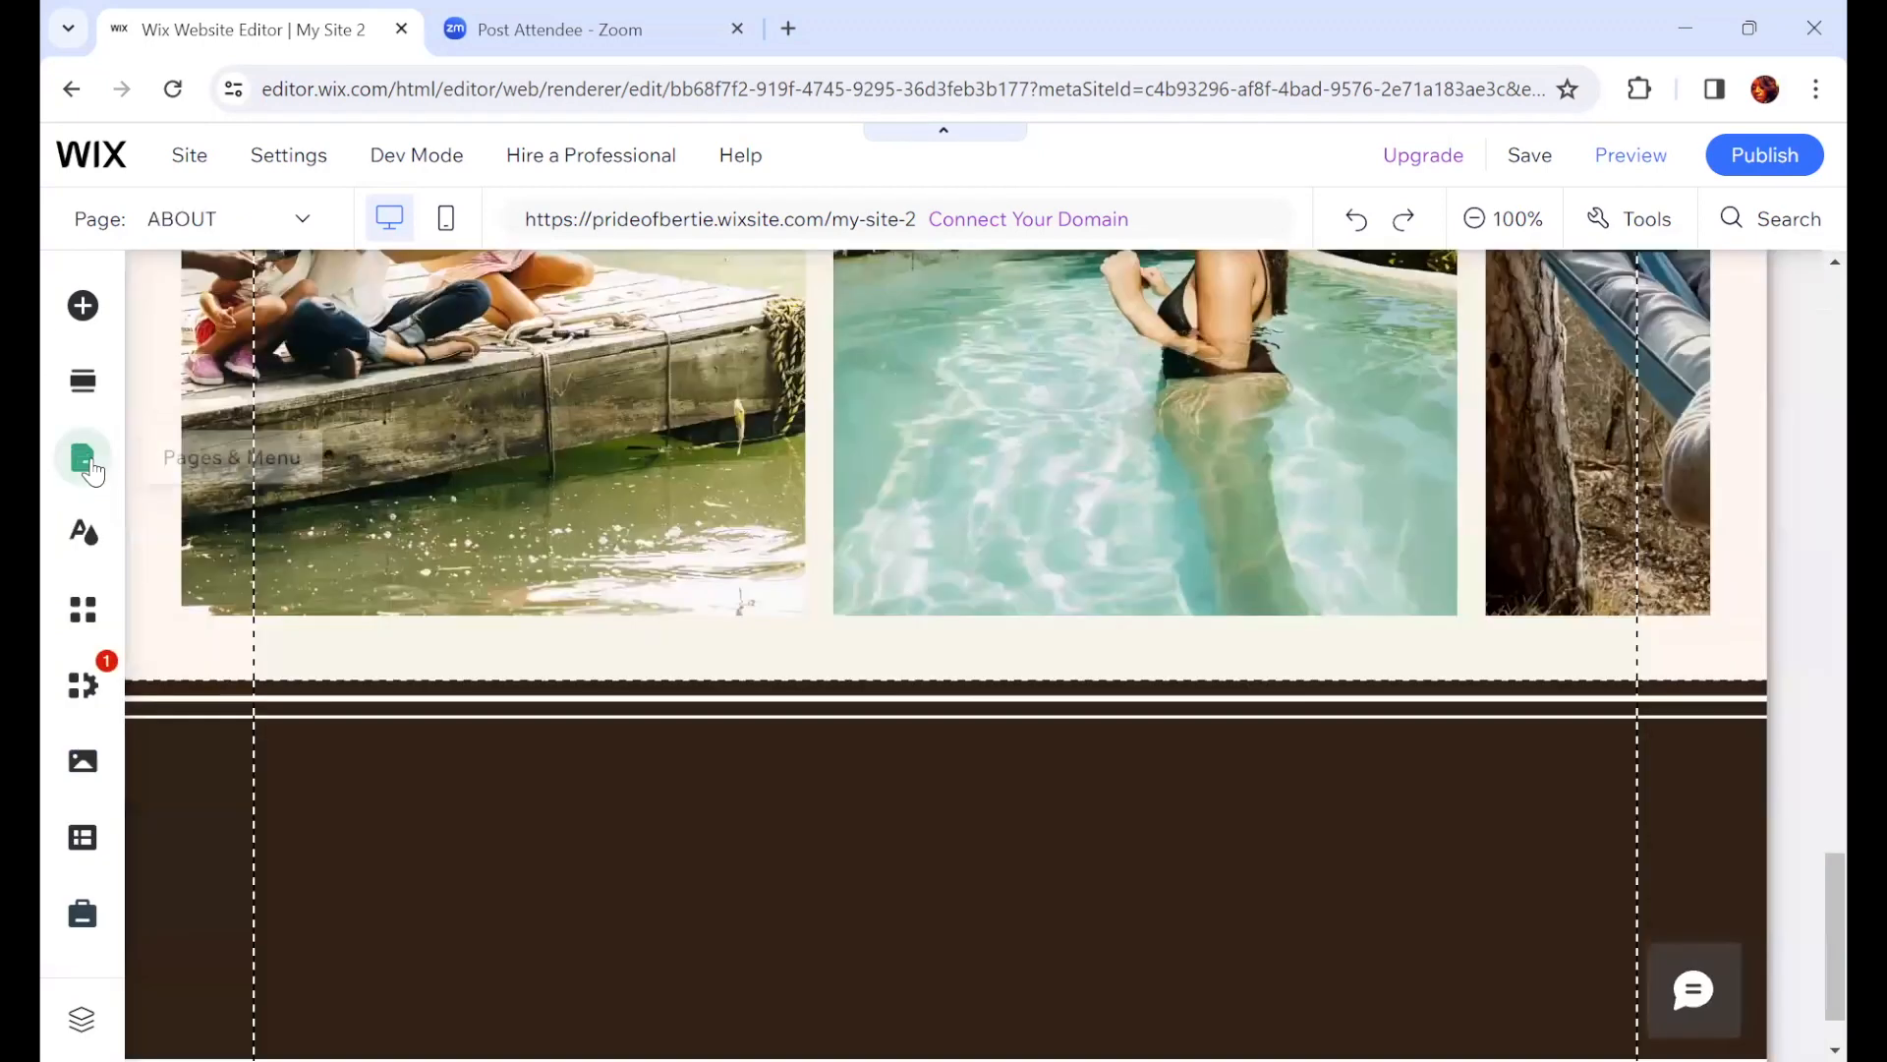
Step: Delete the Promotion (New Collection) lightbox from the site's lightboxes list
{"action": "left_click", "coordinate": [94, 469]}
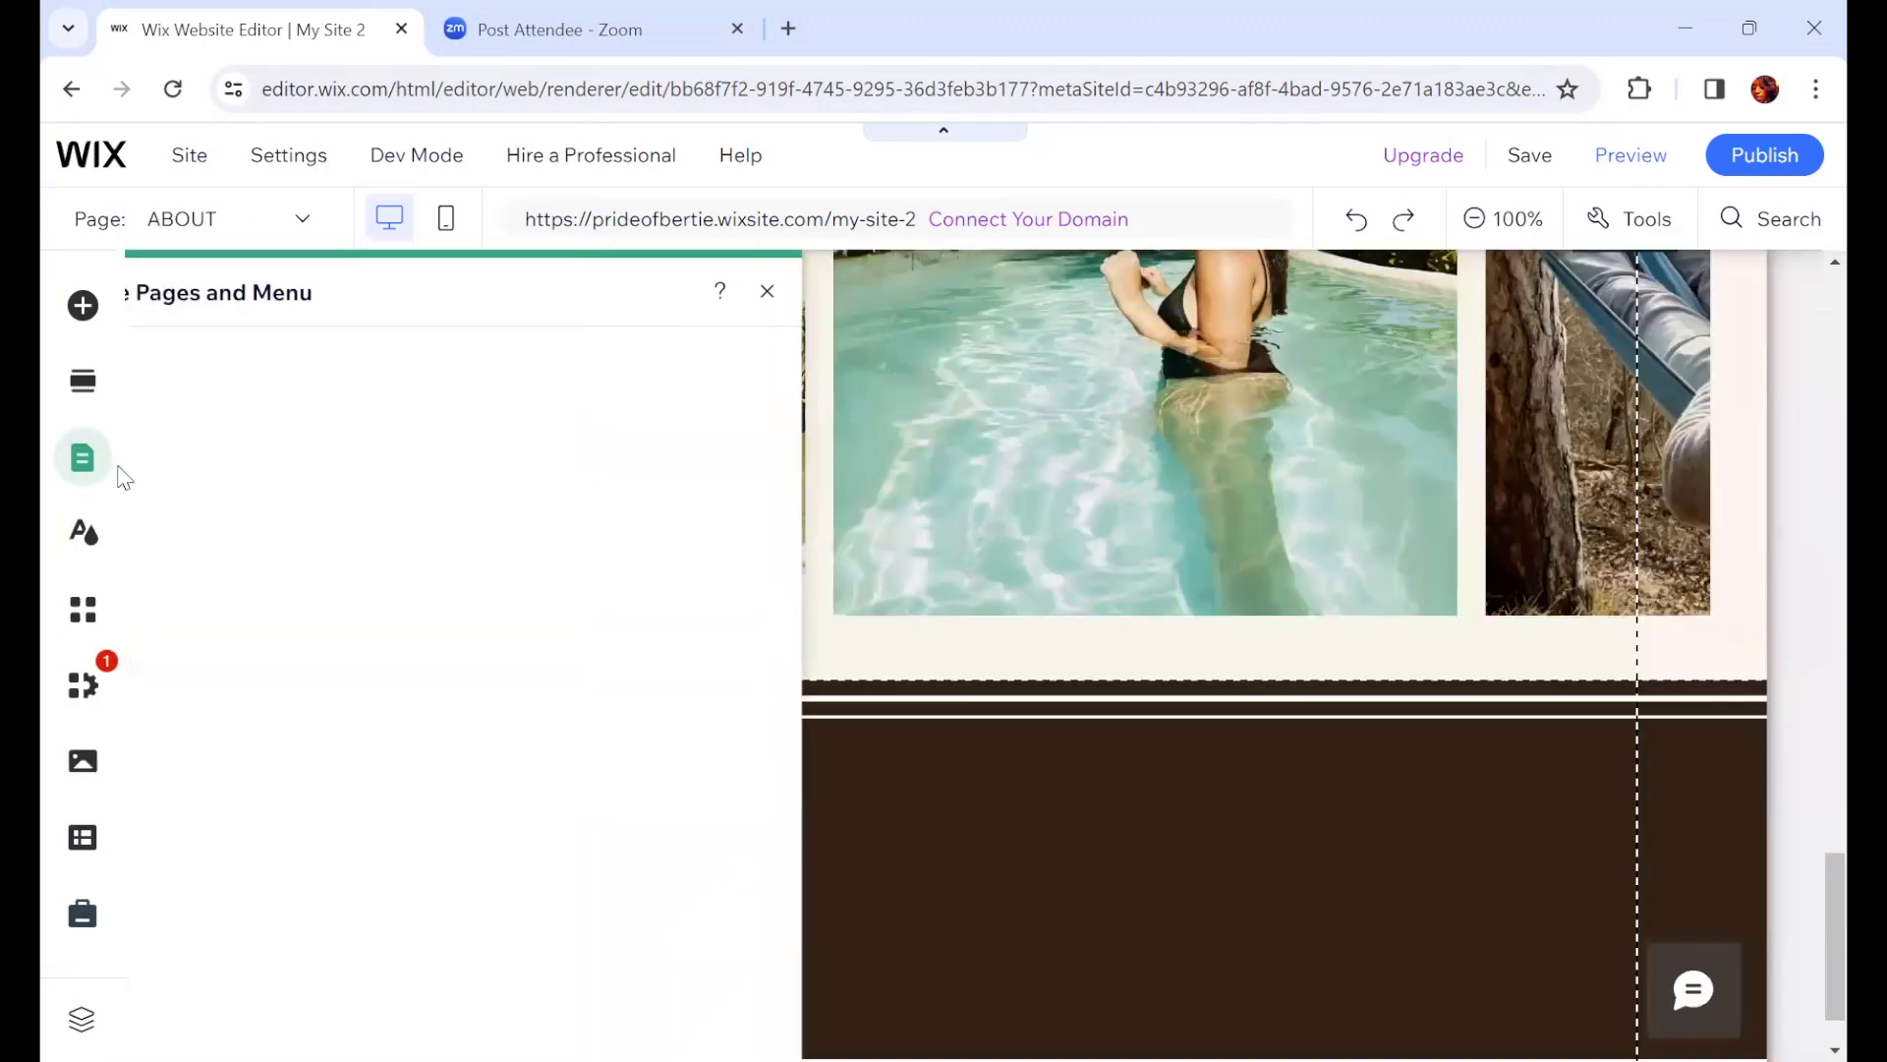
{"action": "left_click", "coordinate": [236, 673]}
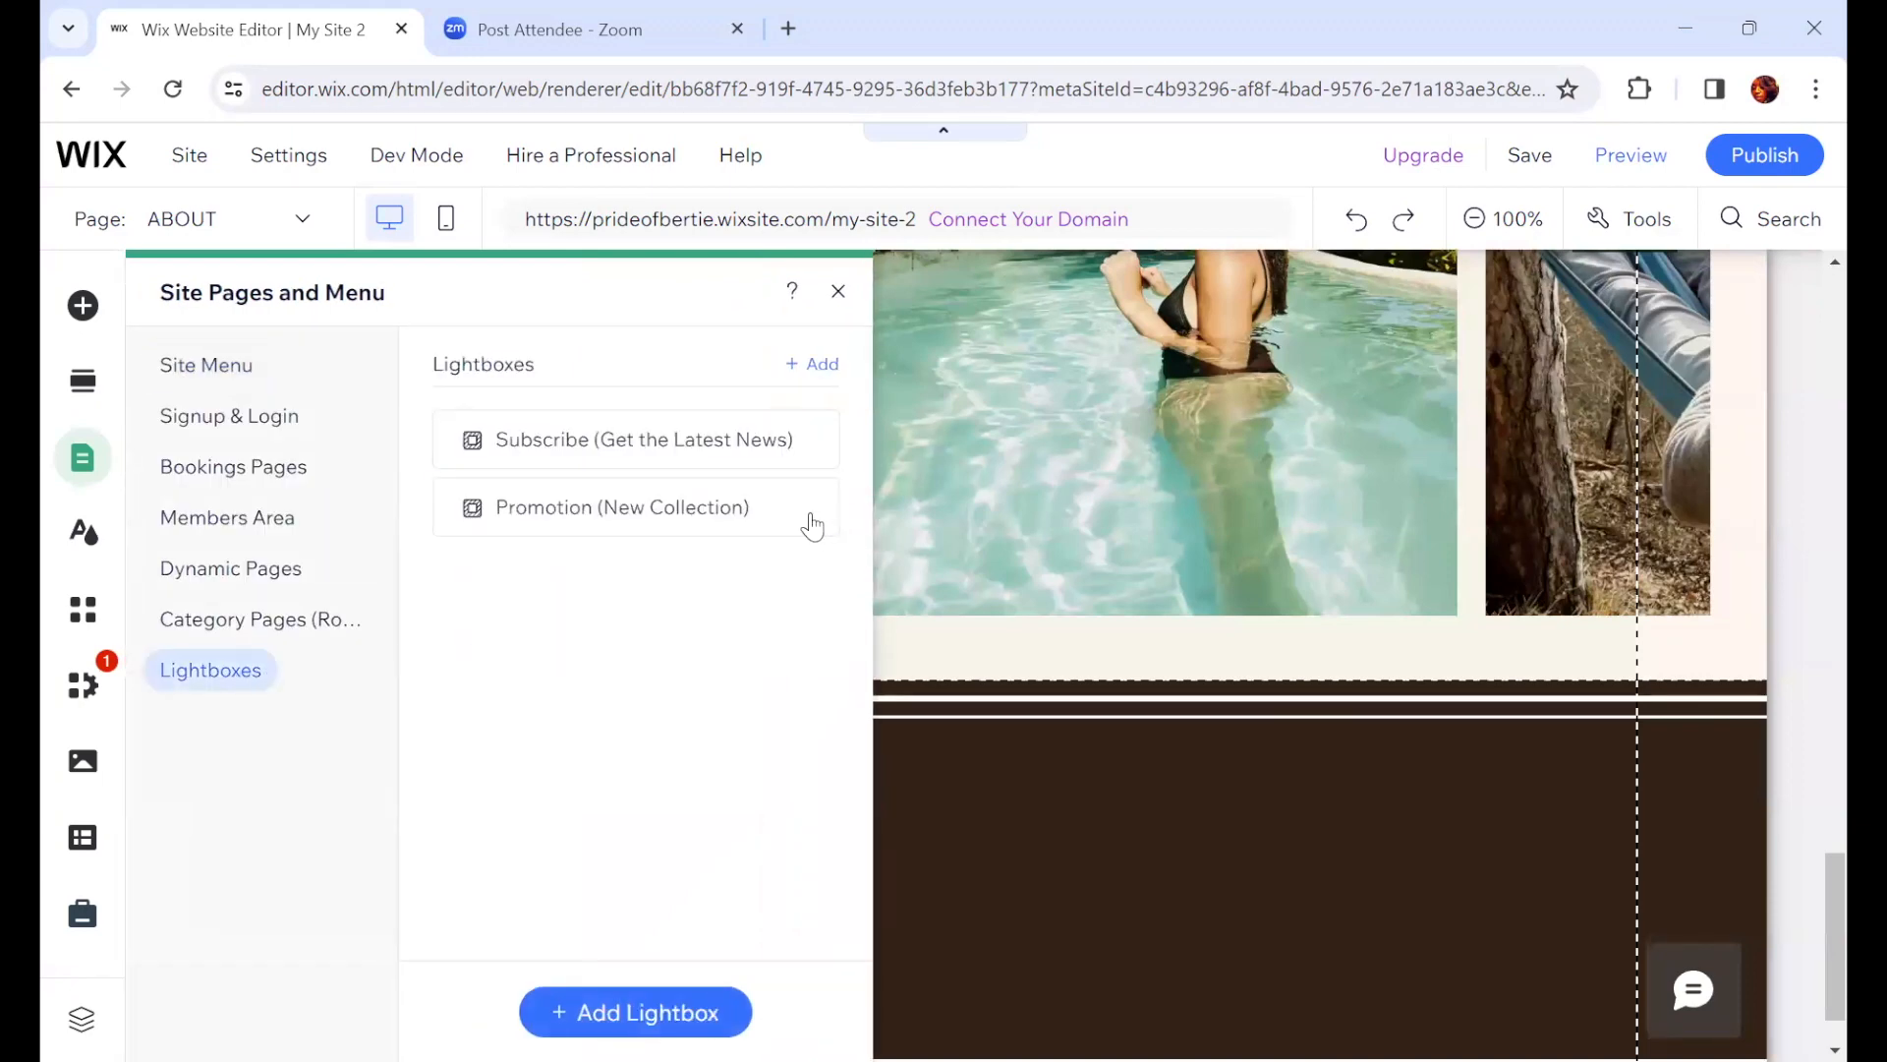
{"action": "left_click", "coordinate": [811, 508]}
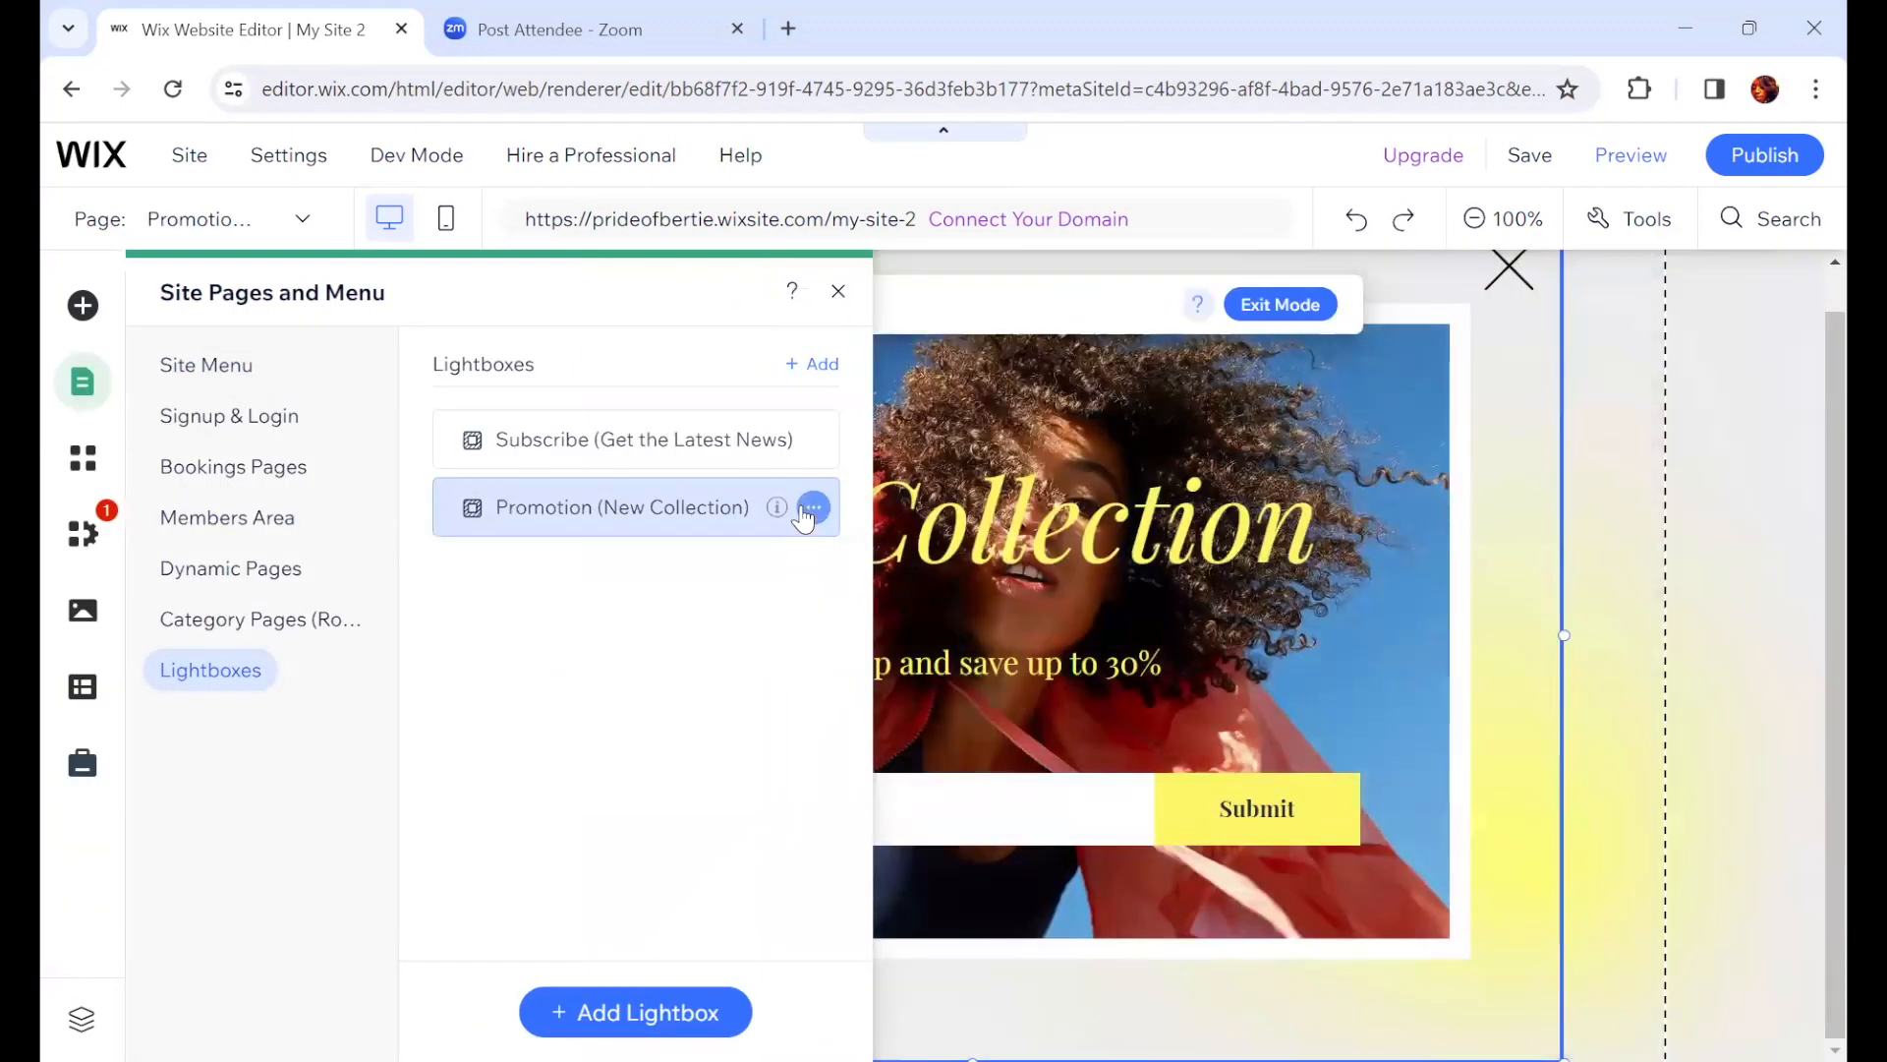
{"action": "left_click", "coordinate": [812, 508]}
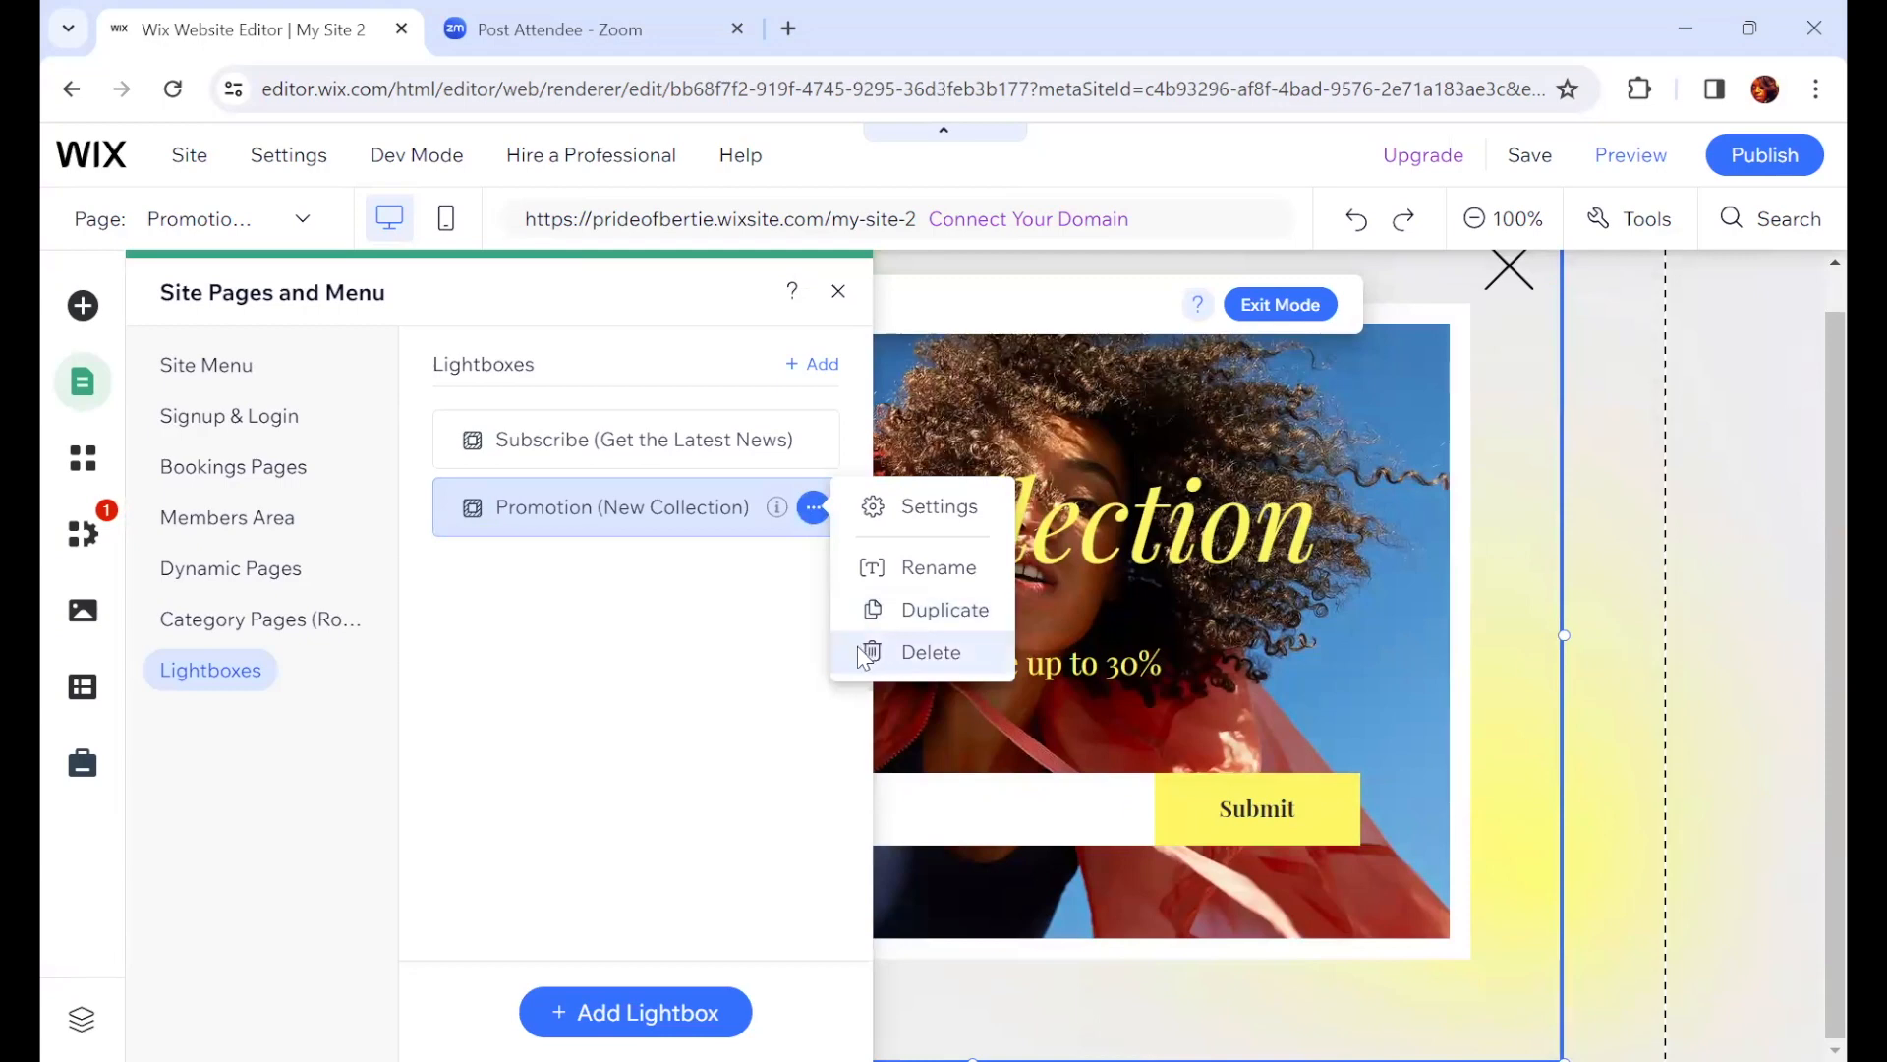
{"action": "left_click", "coordinate": [931, 652]}
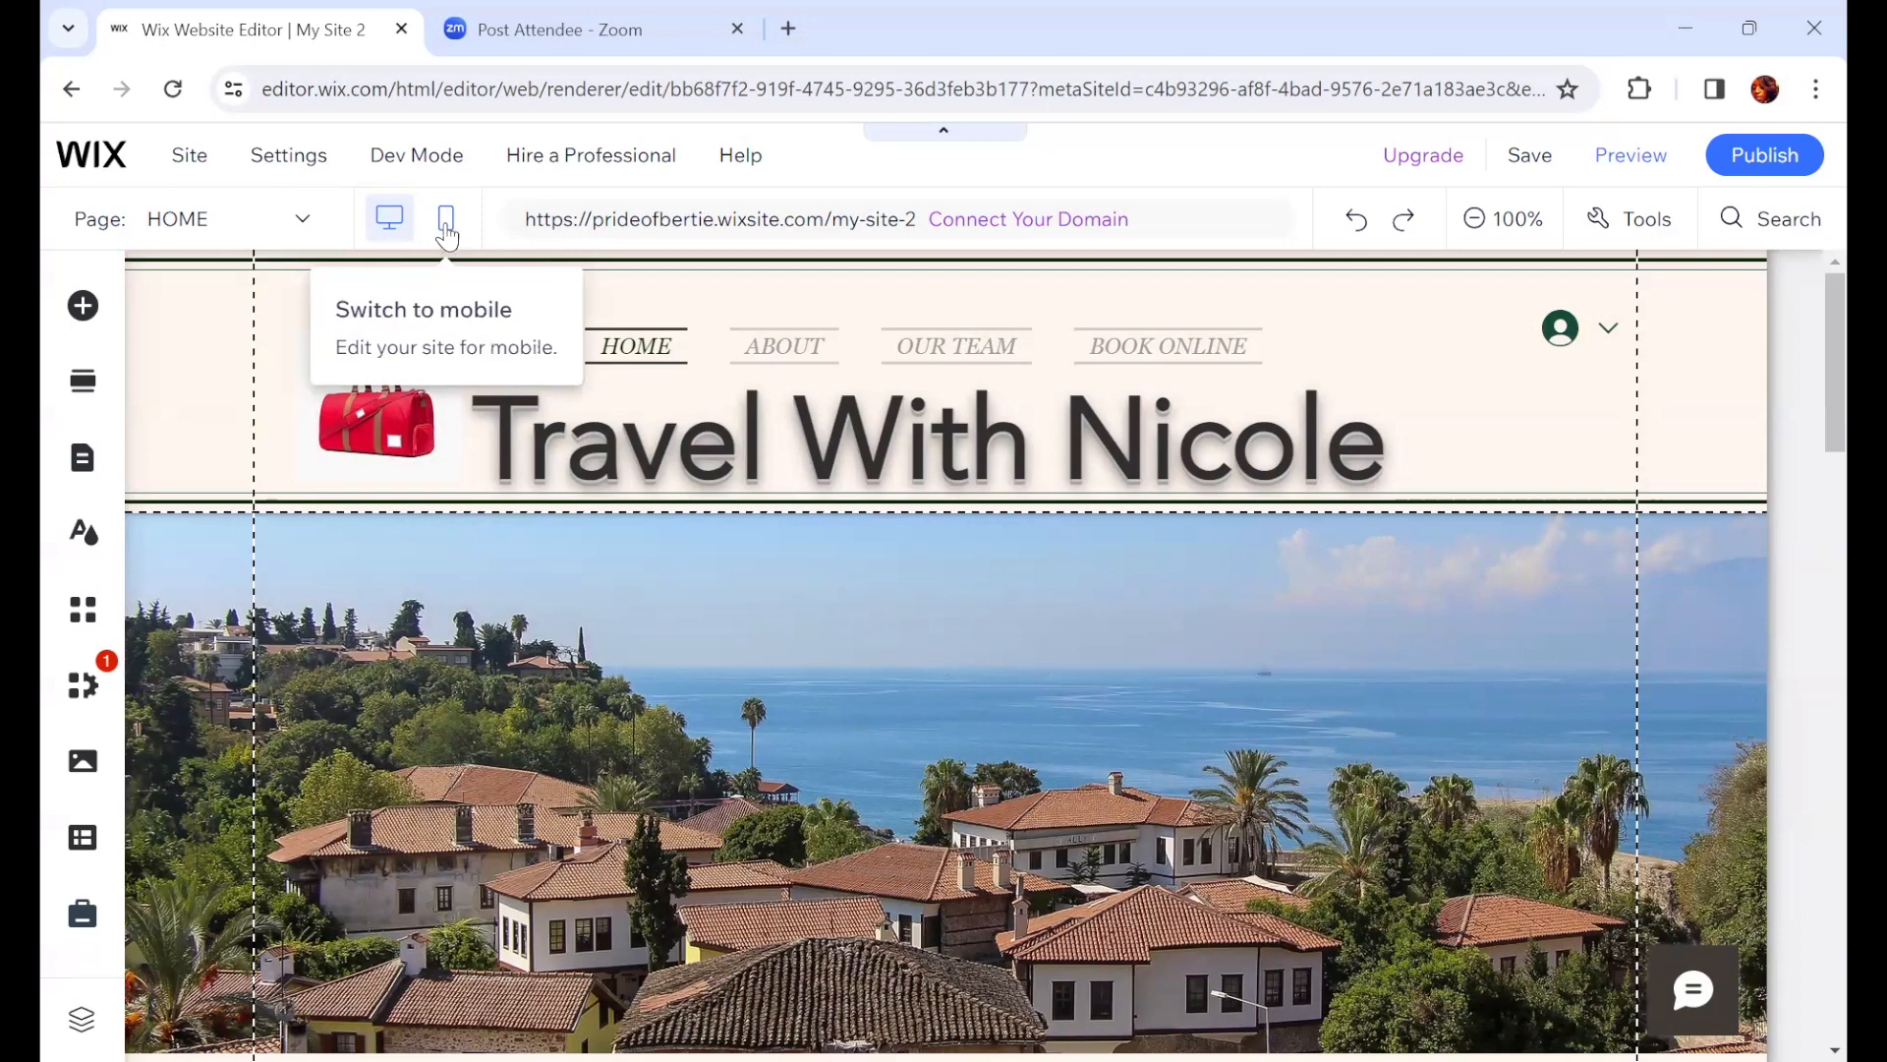
Step: Preview the site and scroll through the HOME page
{"action": "left_click", "coordinate": [1644, 166]}
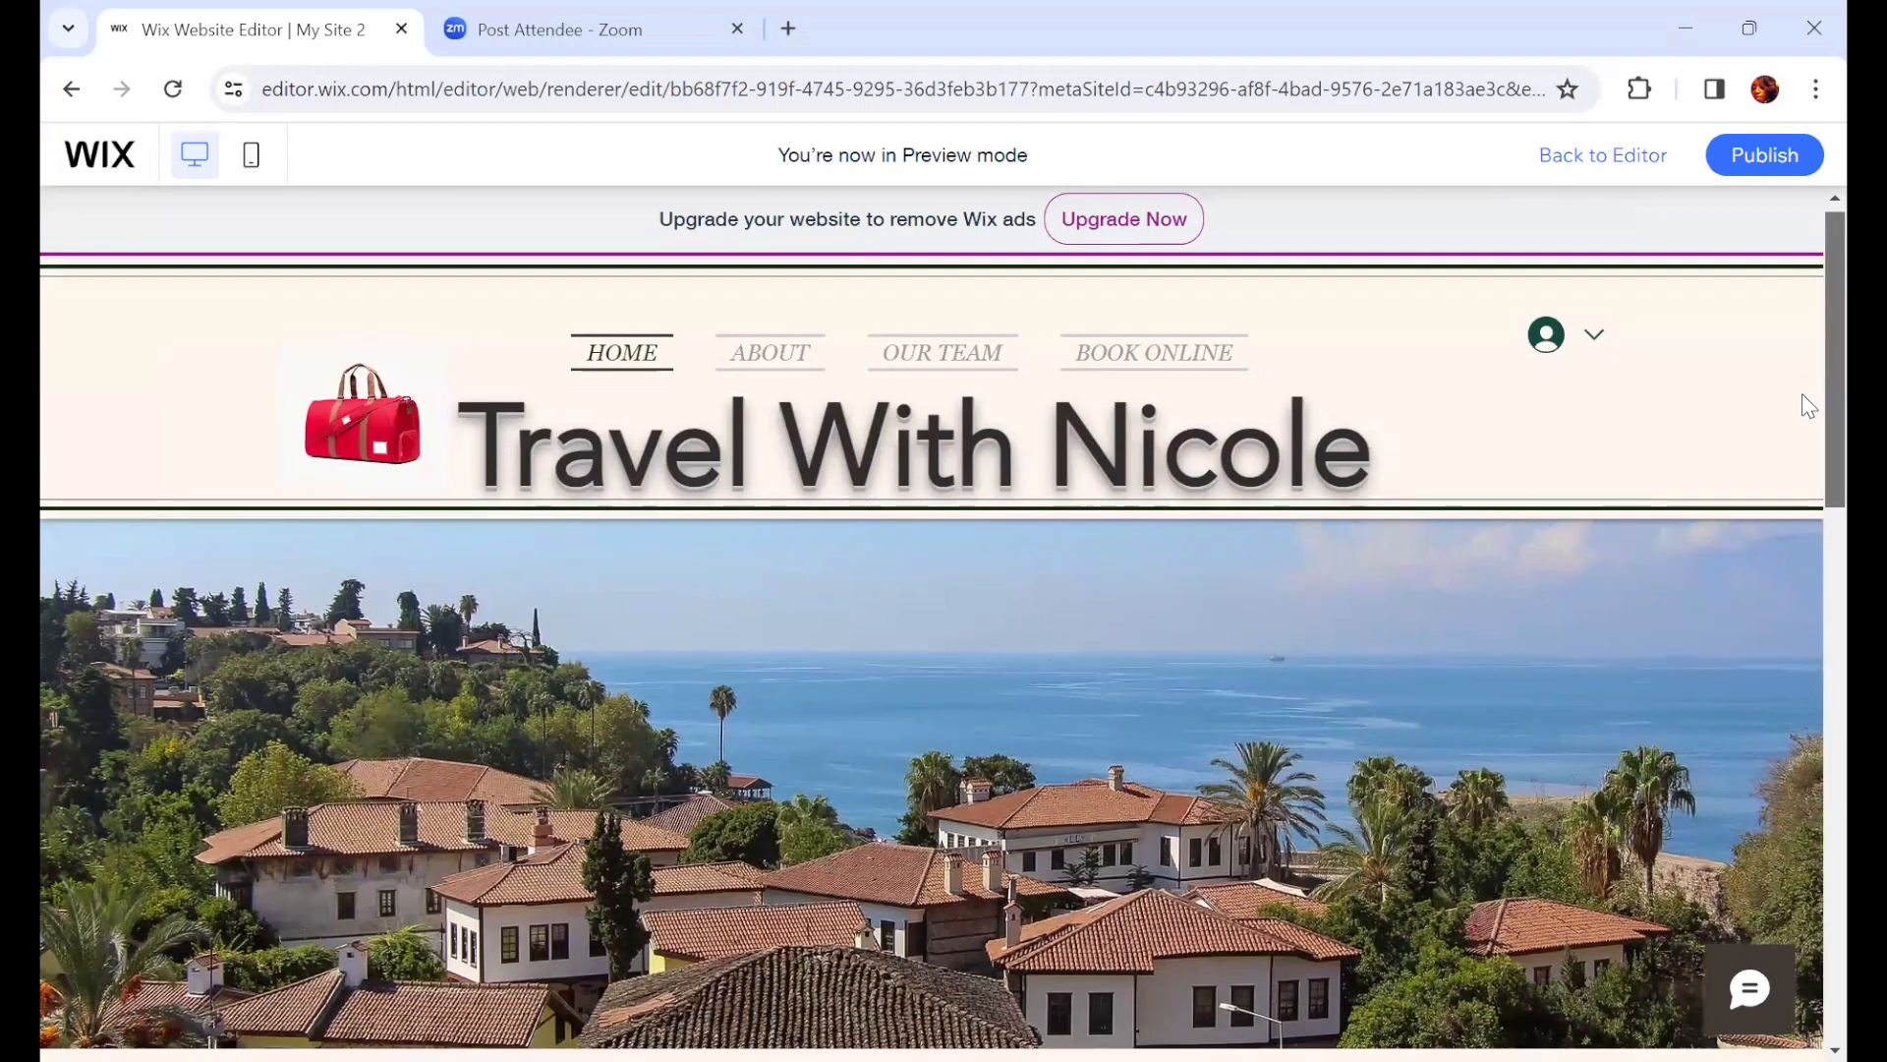
{"action": "scroll", "coordinate": [1809, 406], "scroll_direction": "down", "scroll_amount": 1}
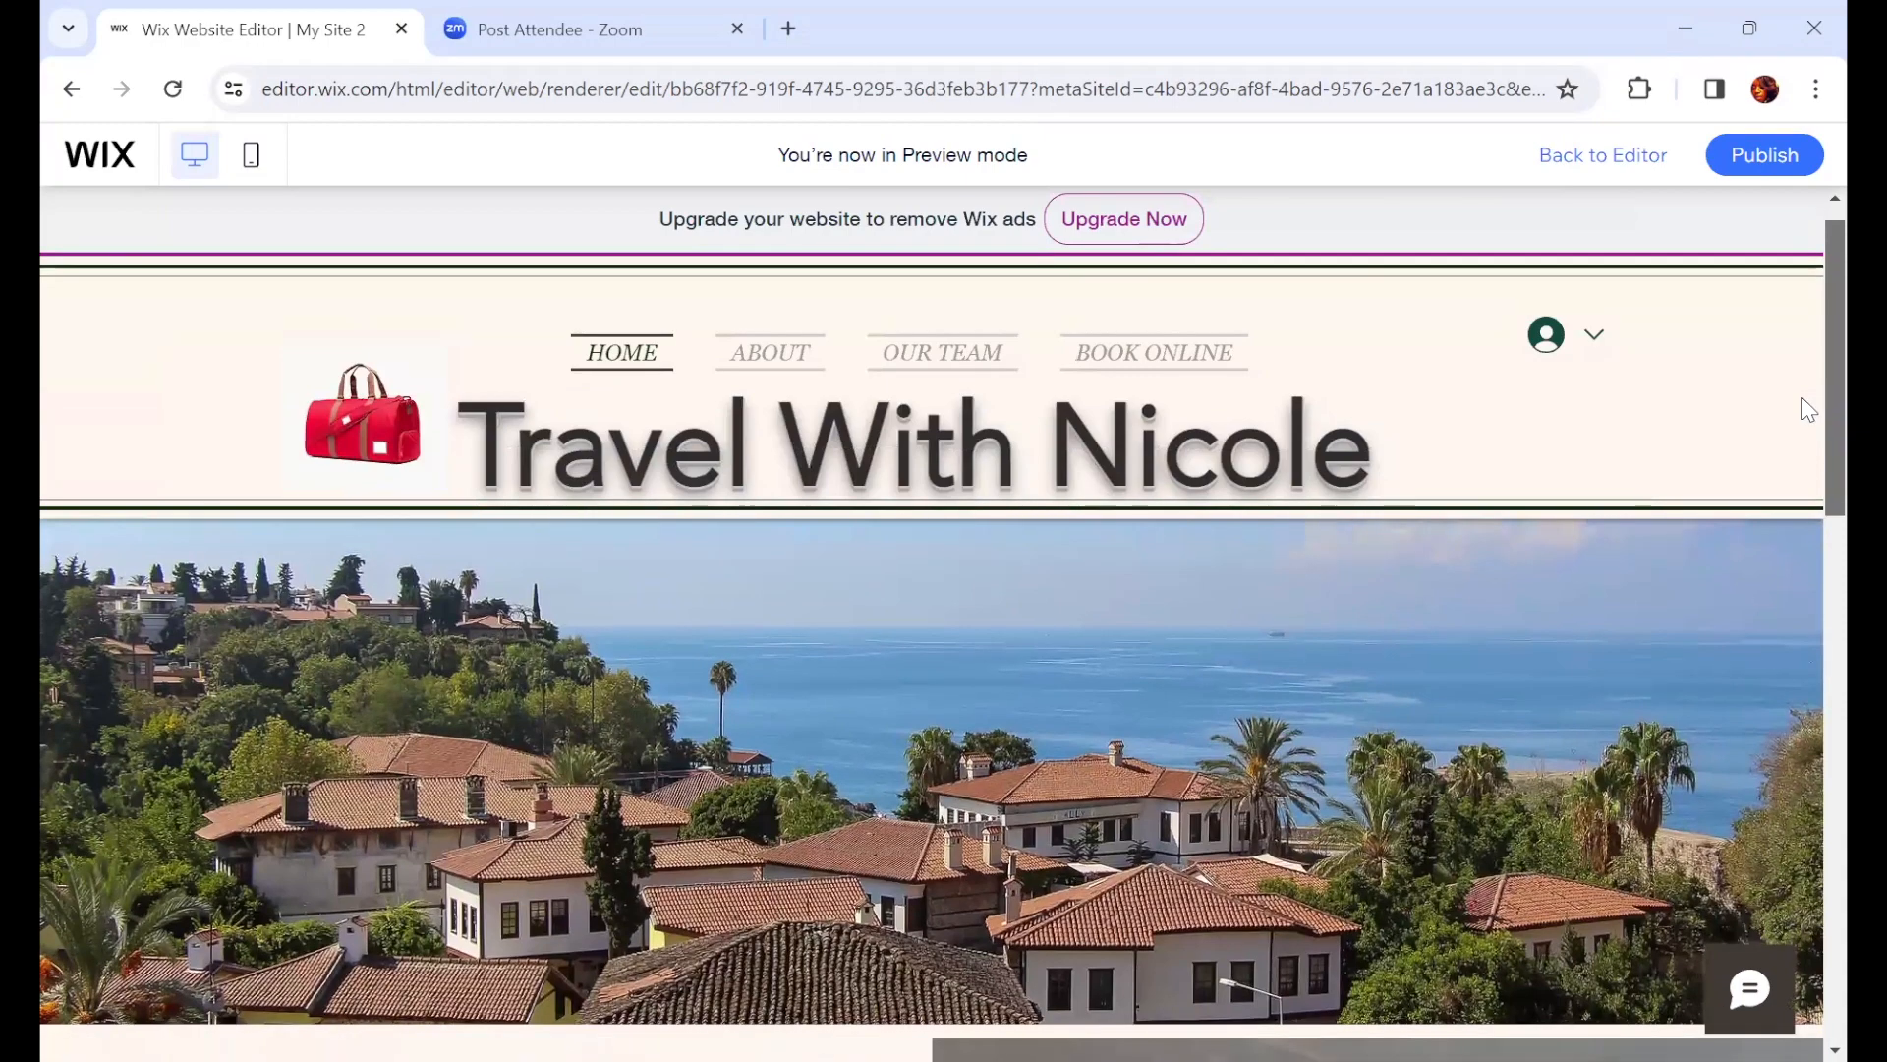
{"action": "scroll", "coordinate": [1808, 413], "scroll_direction": "down", "scroll_amount": 3}
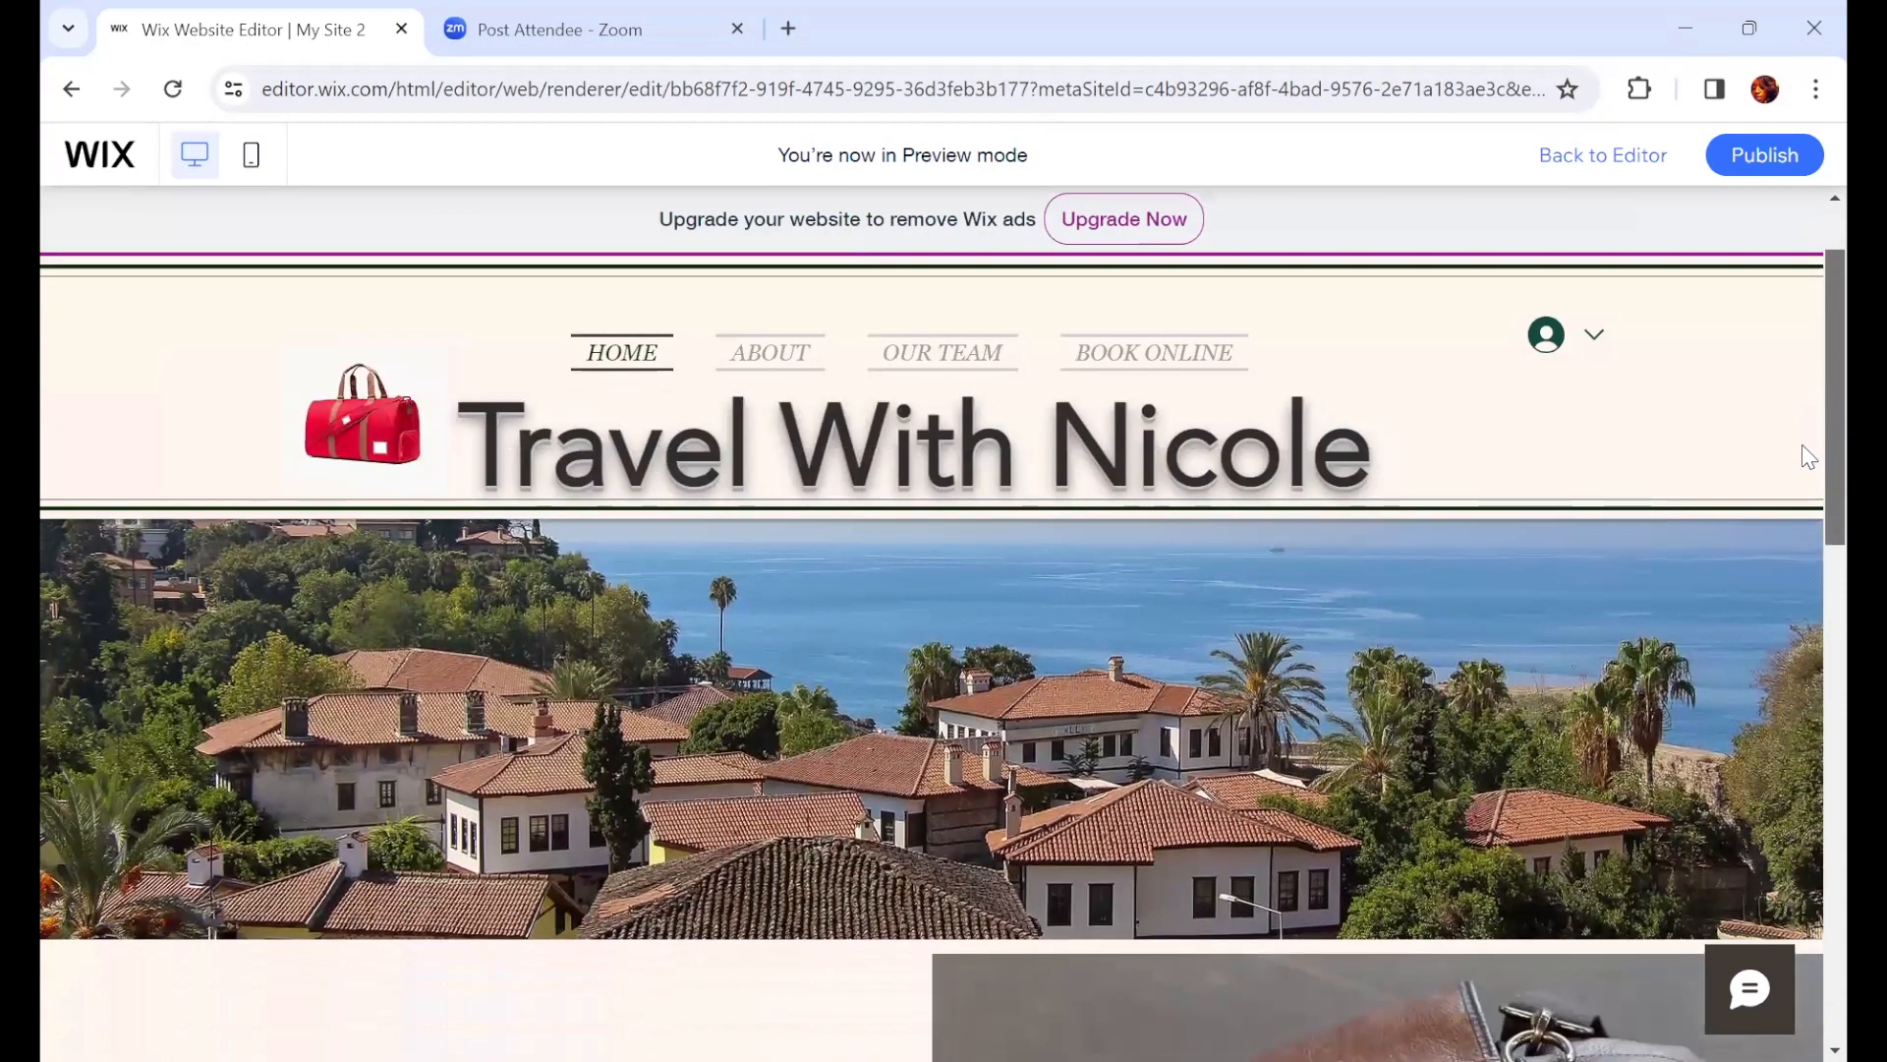
{"action": "scroll", "coordinate": [1808, 457], "scroll_direction": "down", "scroll_amount": 2}
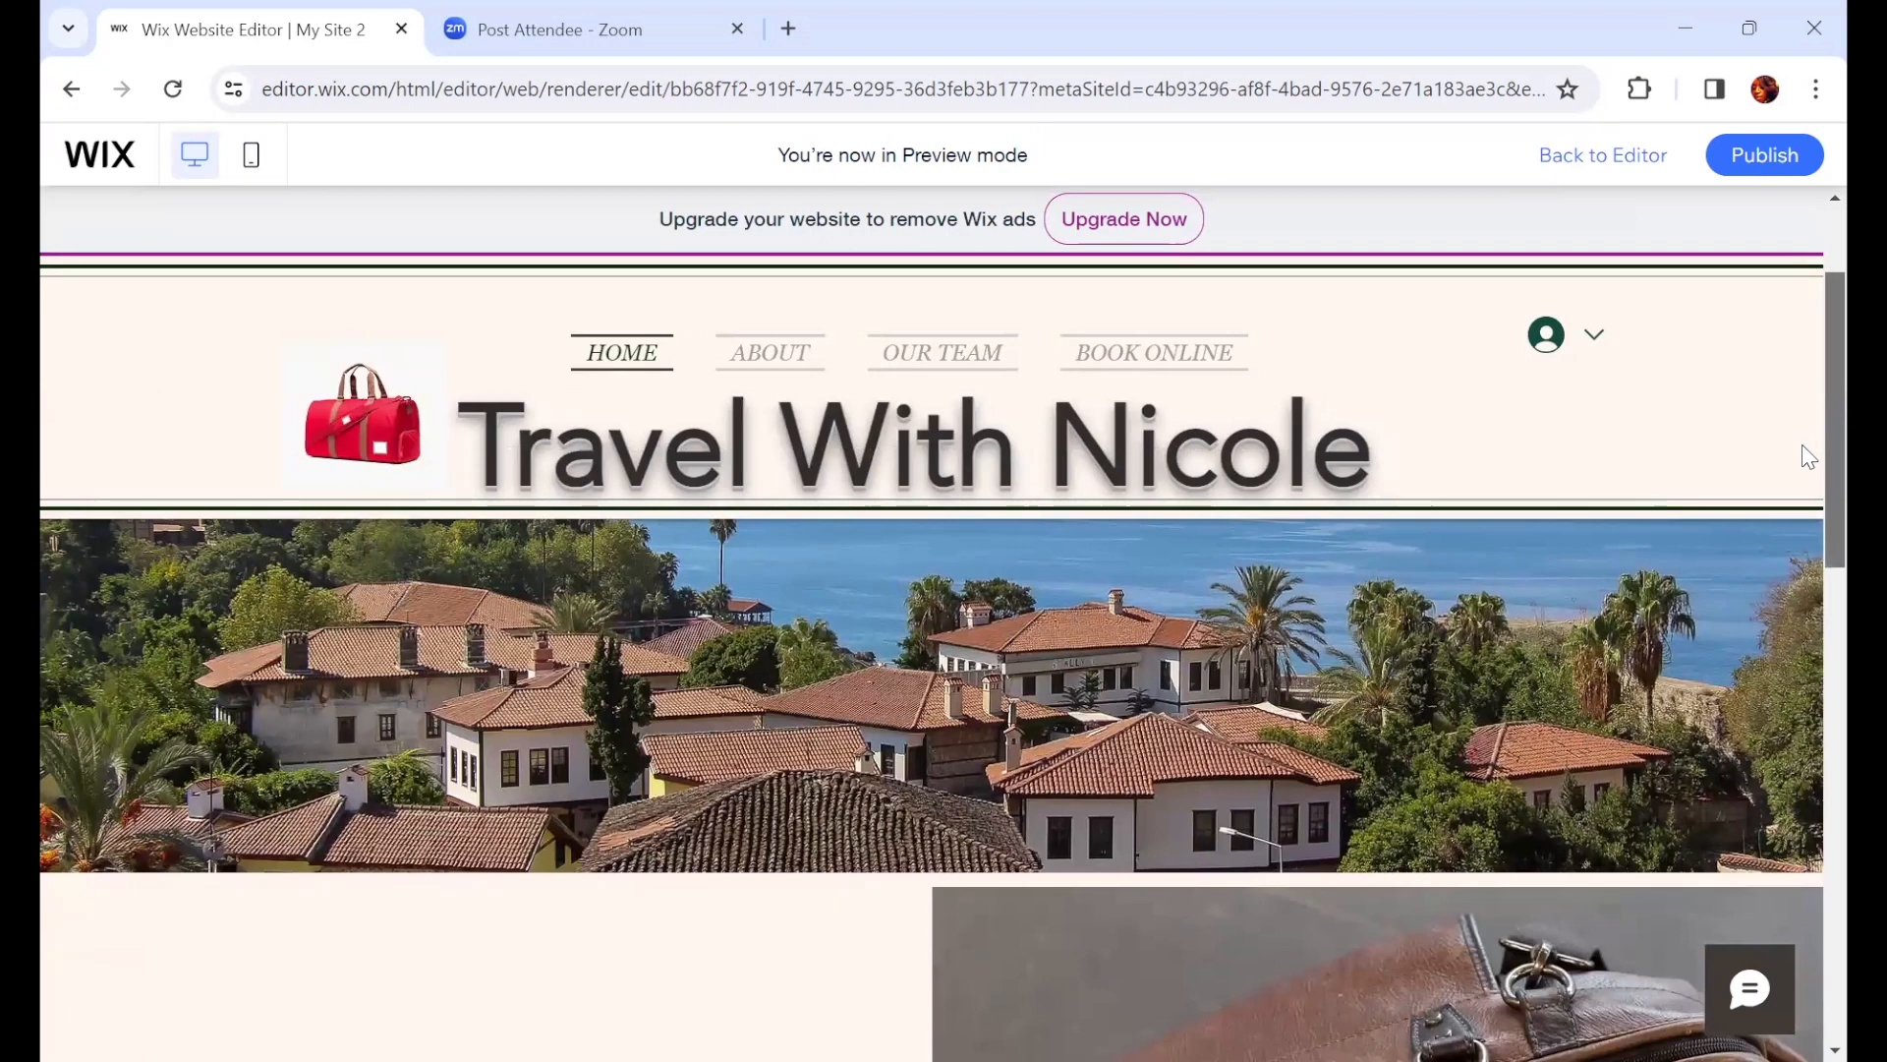
{"action": "left_click_drag", "start_coordinate": [1803, 445], "coordinate": [1803, 443]}
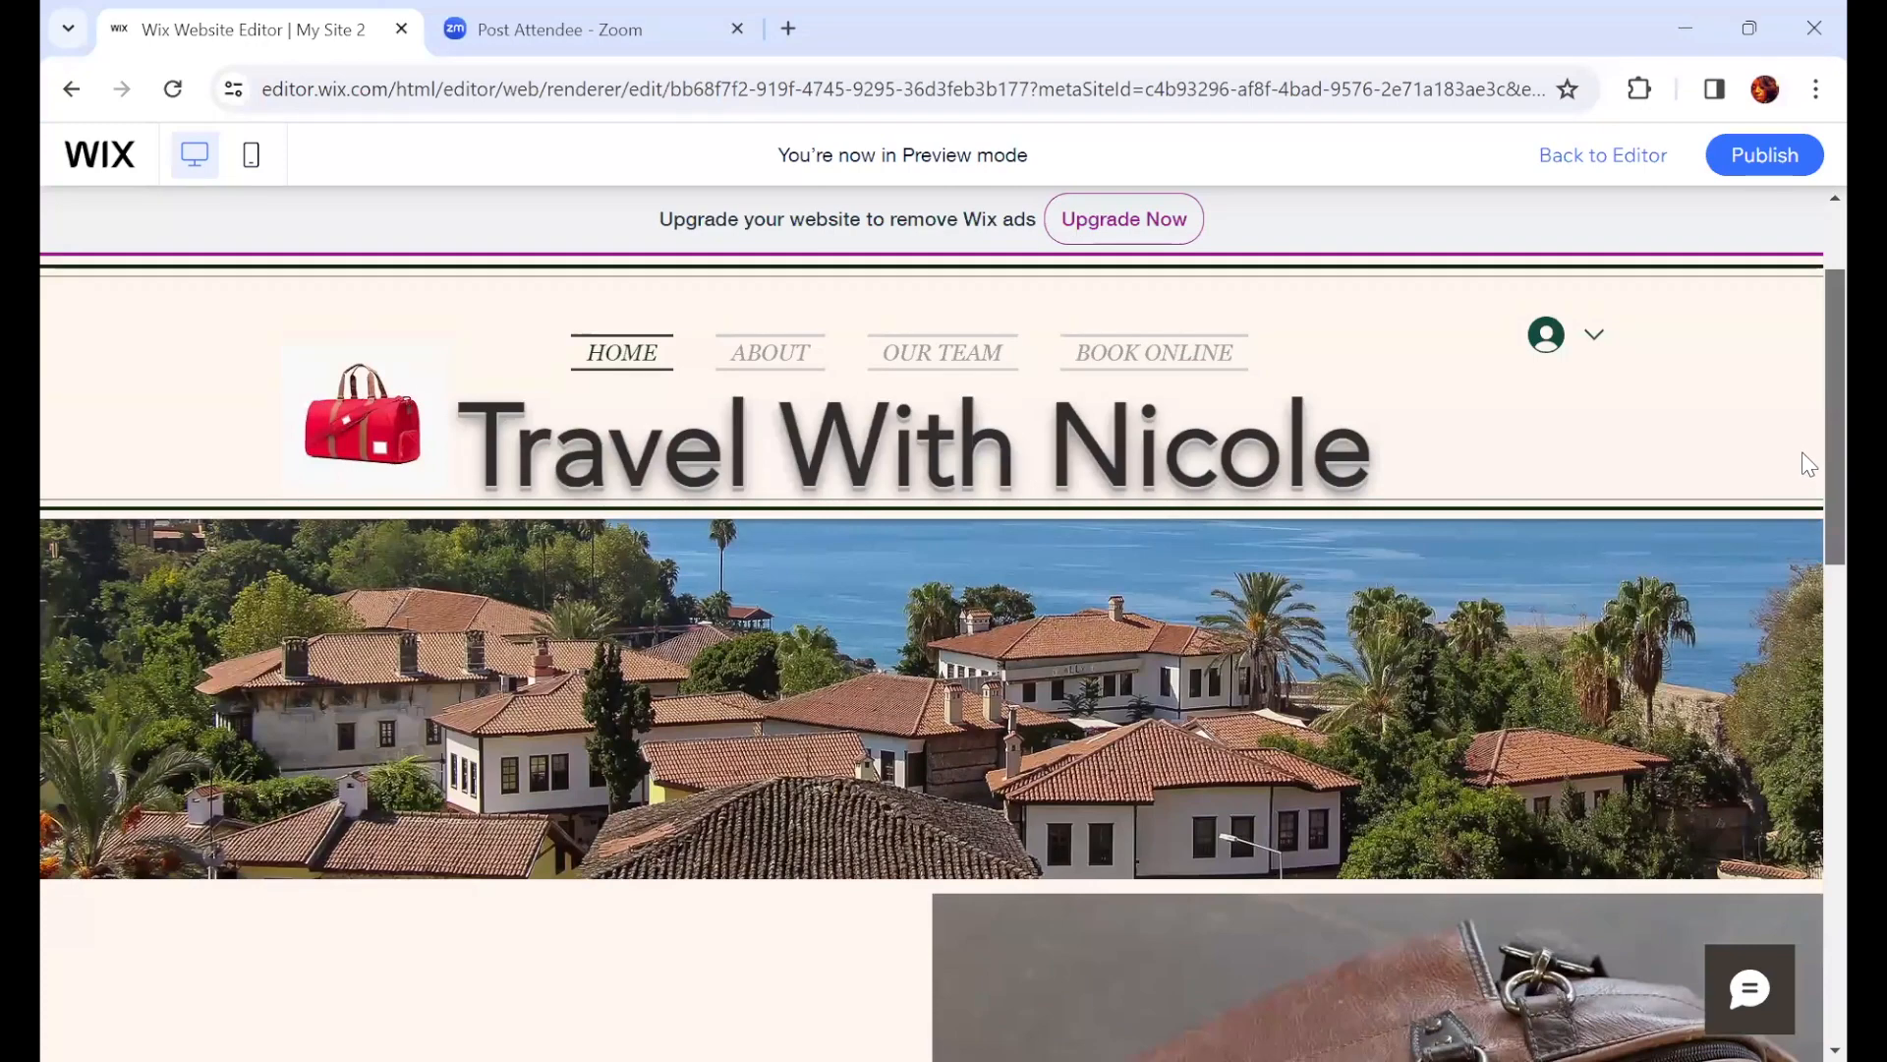
{"action": "scroll", "coordinate": [1802, 575], "scroll_direction": "down", "scroll_amount": 2}
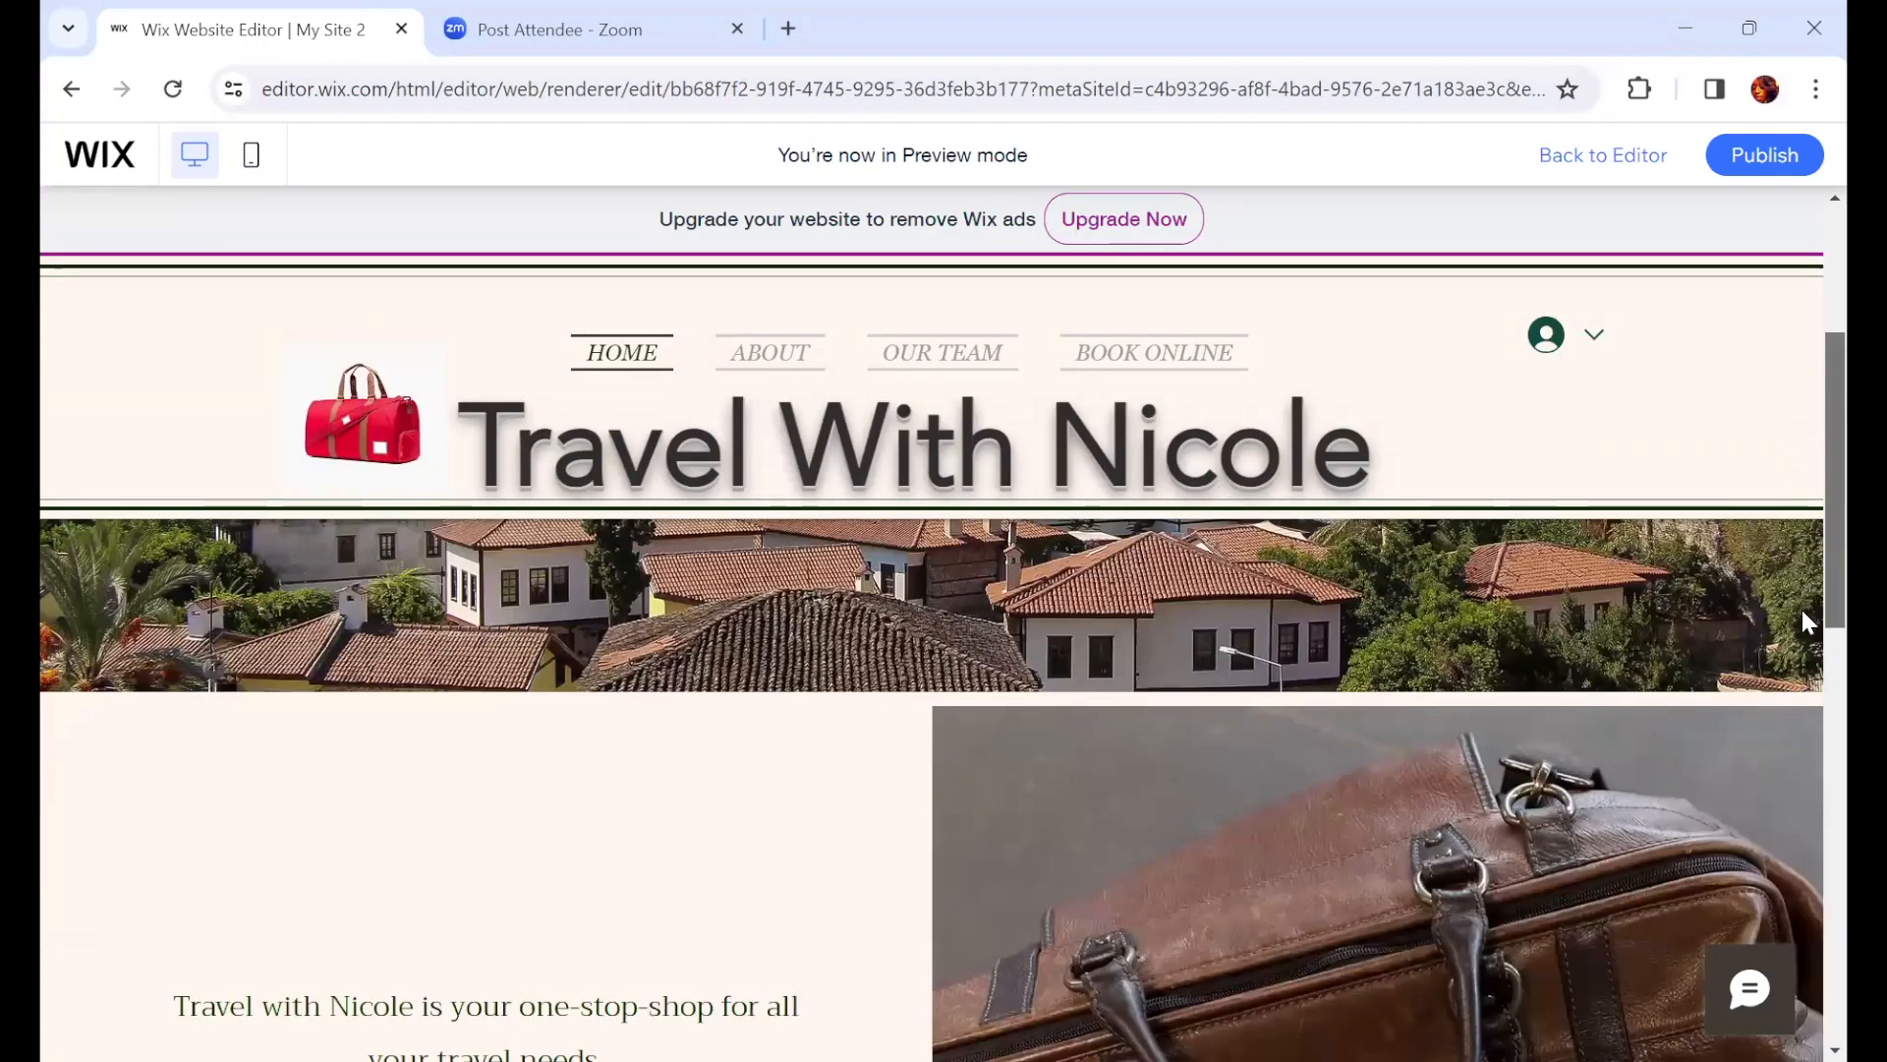
{"action": "scroll", "coordinate": [1802, 603], "scroll_direction": "down", "scroll_amount": 5}
{"action": "scroll", "coordinate": [1802, 776], "scroll_direction": "down", "scroll_amount": 7}
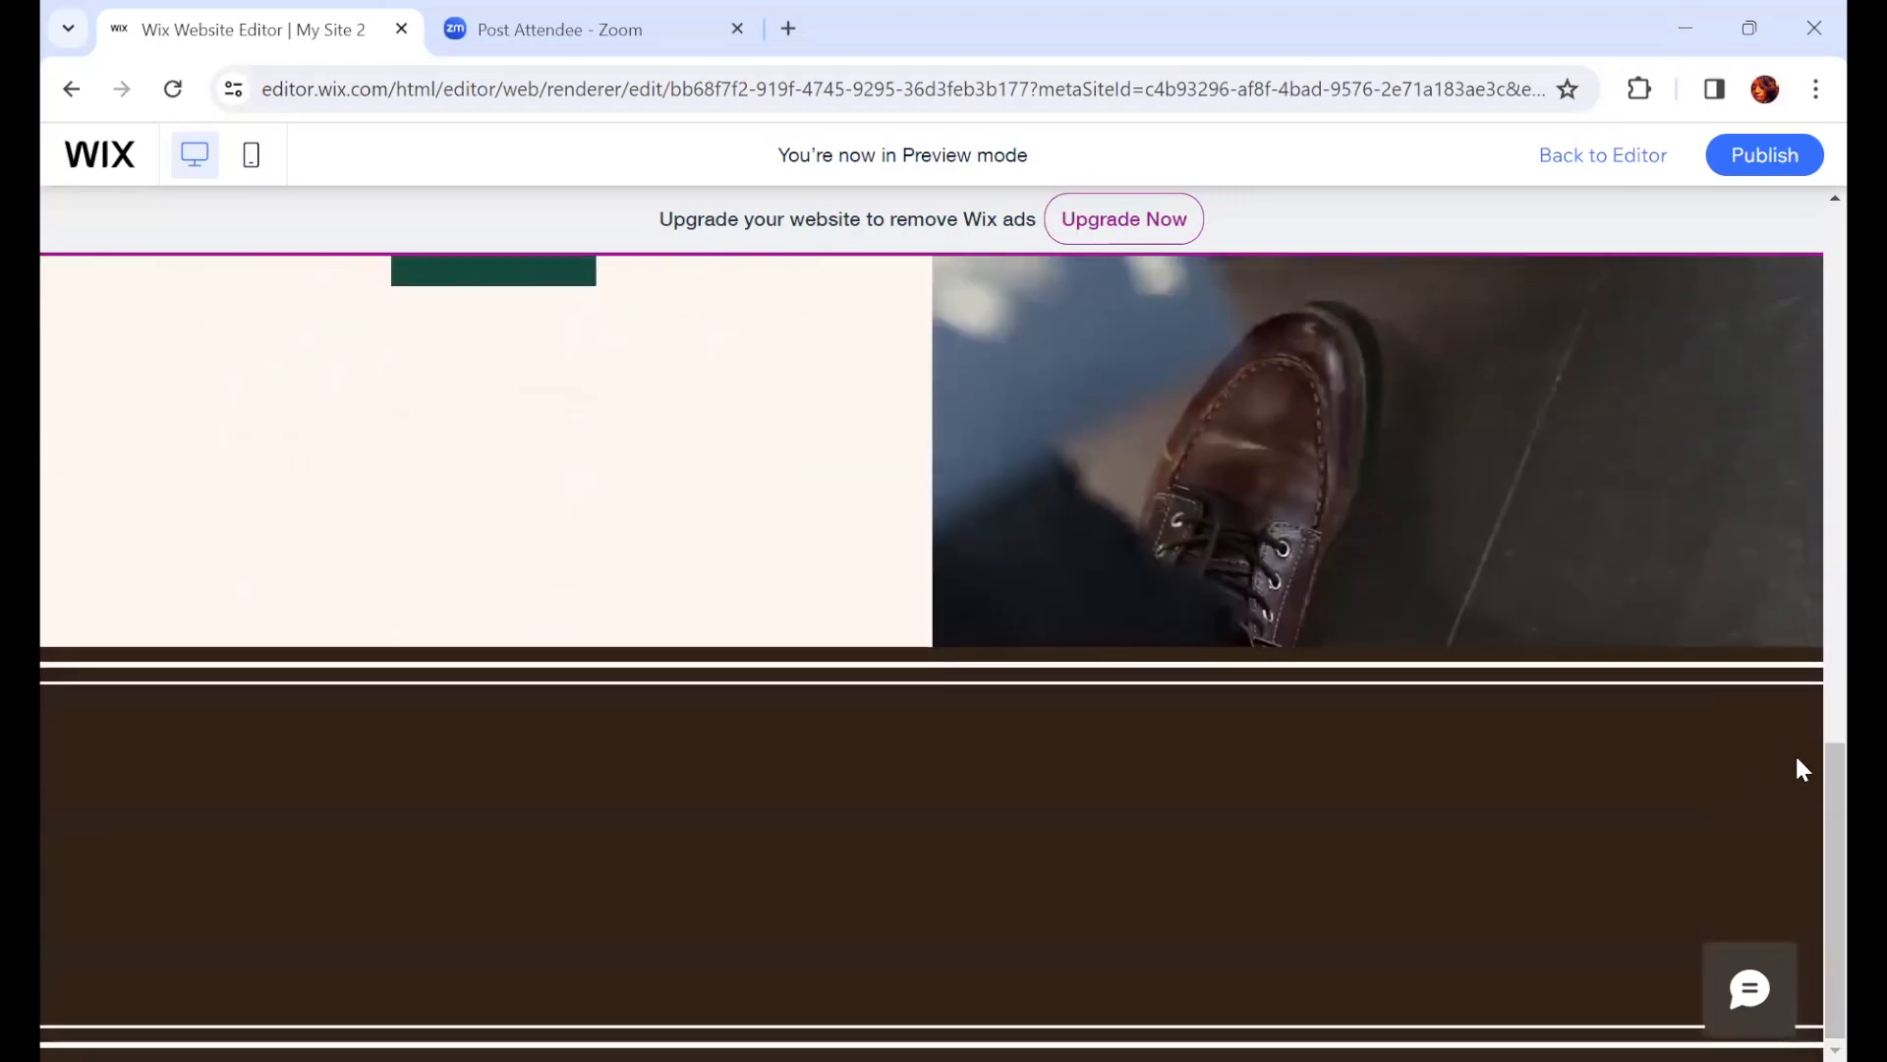
{"action": "scroll", "coordinate": [1807, 638], "scroll_direction": "up", "scroll_amount": 2}
{"action": "scroll", "coordinate": [1804, 442], "scroll_direction": "up", "scroll_amount": 5}
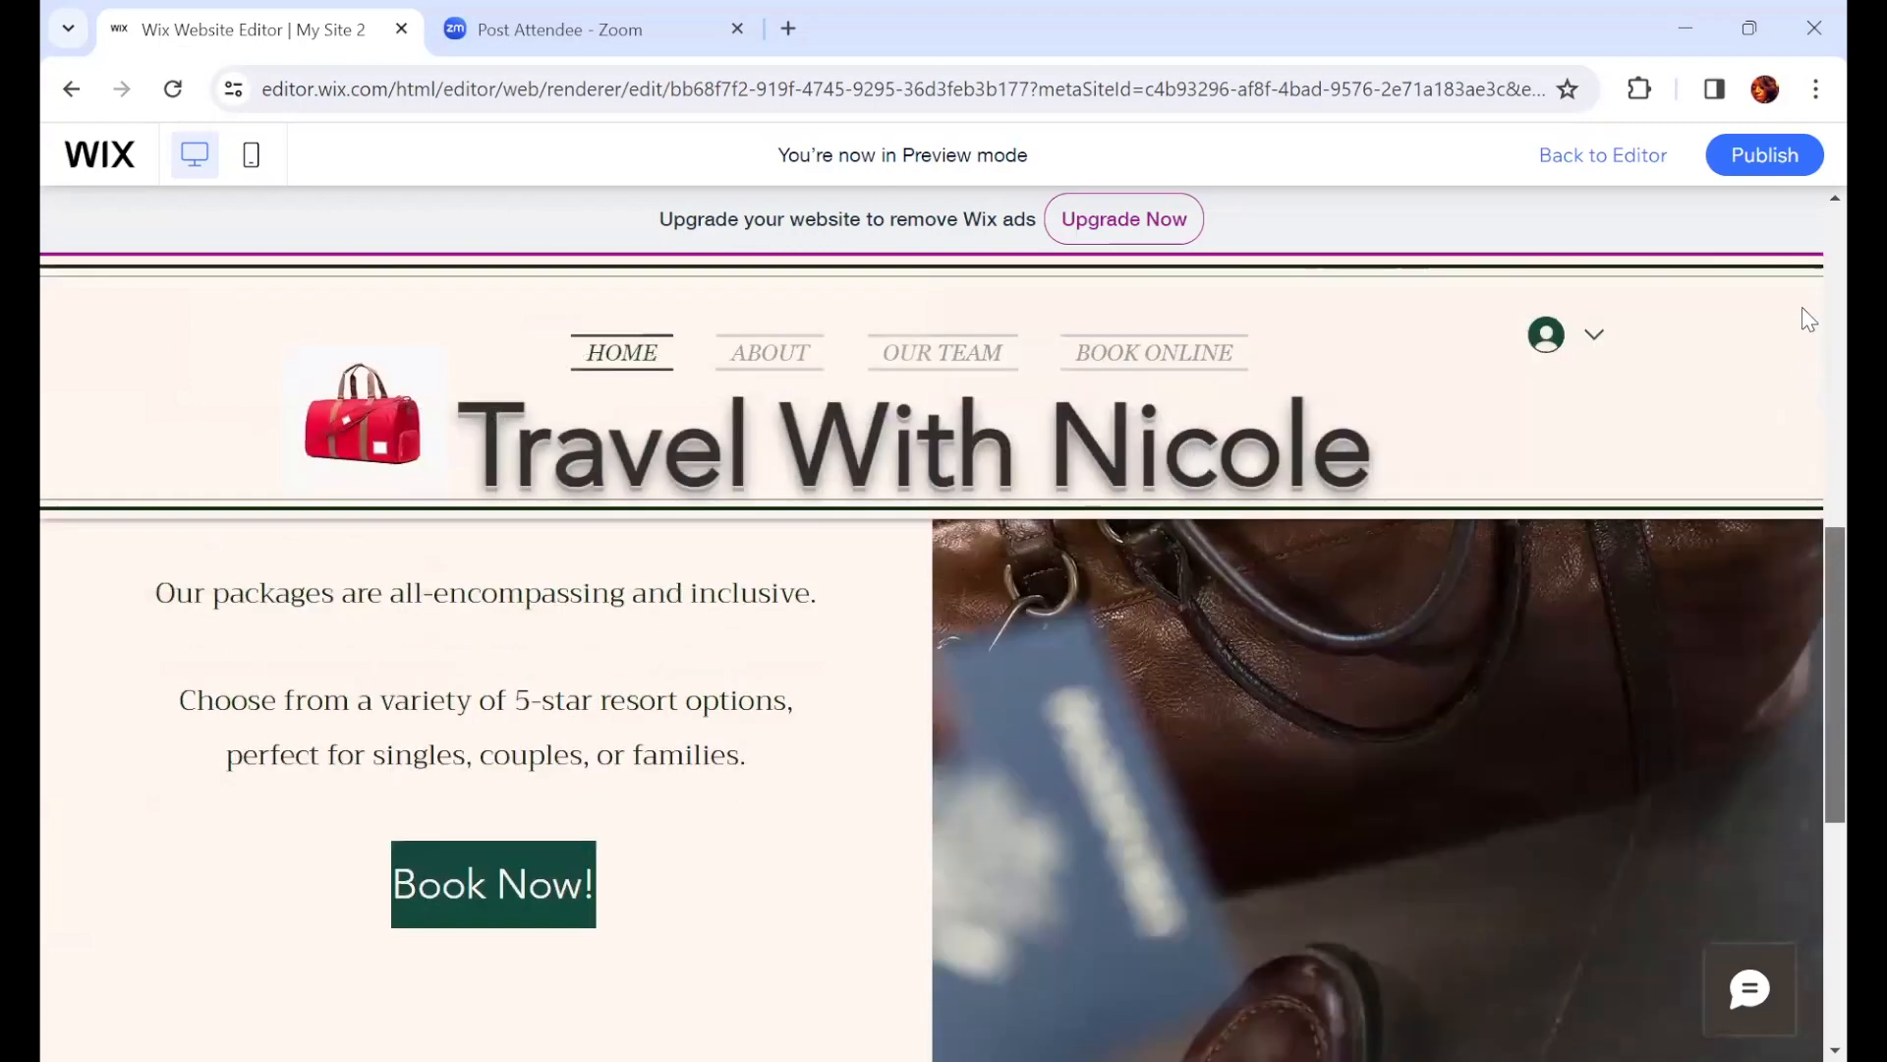
{"action": "scroll", "coordinate": [815, 344], "scroll_direction": "up", "scroll_amount": 5}
{"action": "scroll", "coordinate": [796, 369], "scroll_direction": "up", "scroll_amount": 5}
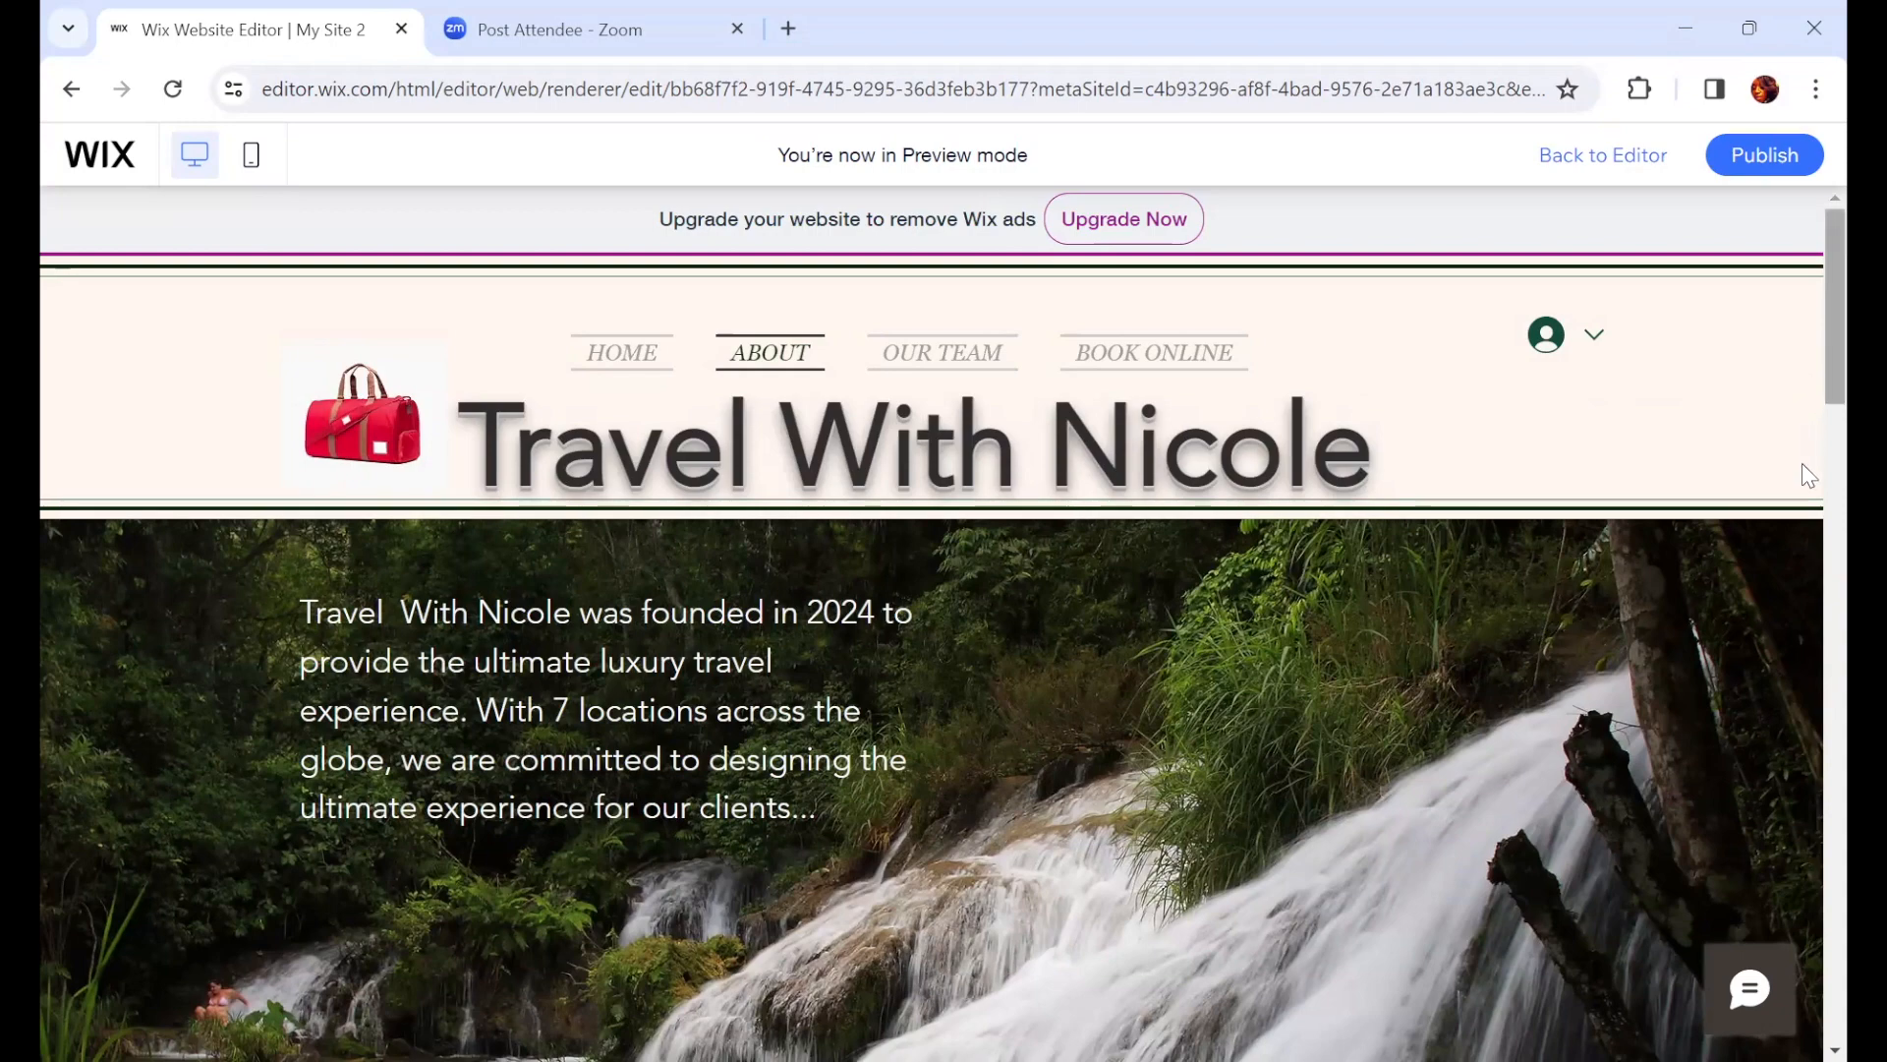
Step: Scroll through the ABOUT page in preview, including the contact form and client photo gallery
{"action": "scroll", "coordinate": [1804, 540], "scroll_direction": "down", "scroll_amount": 5}
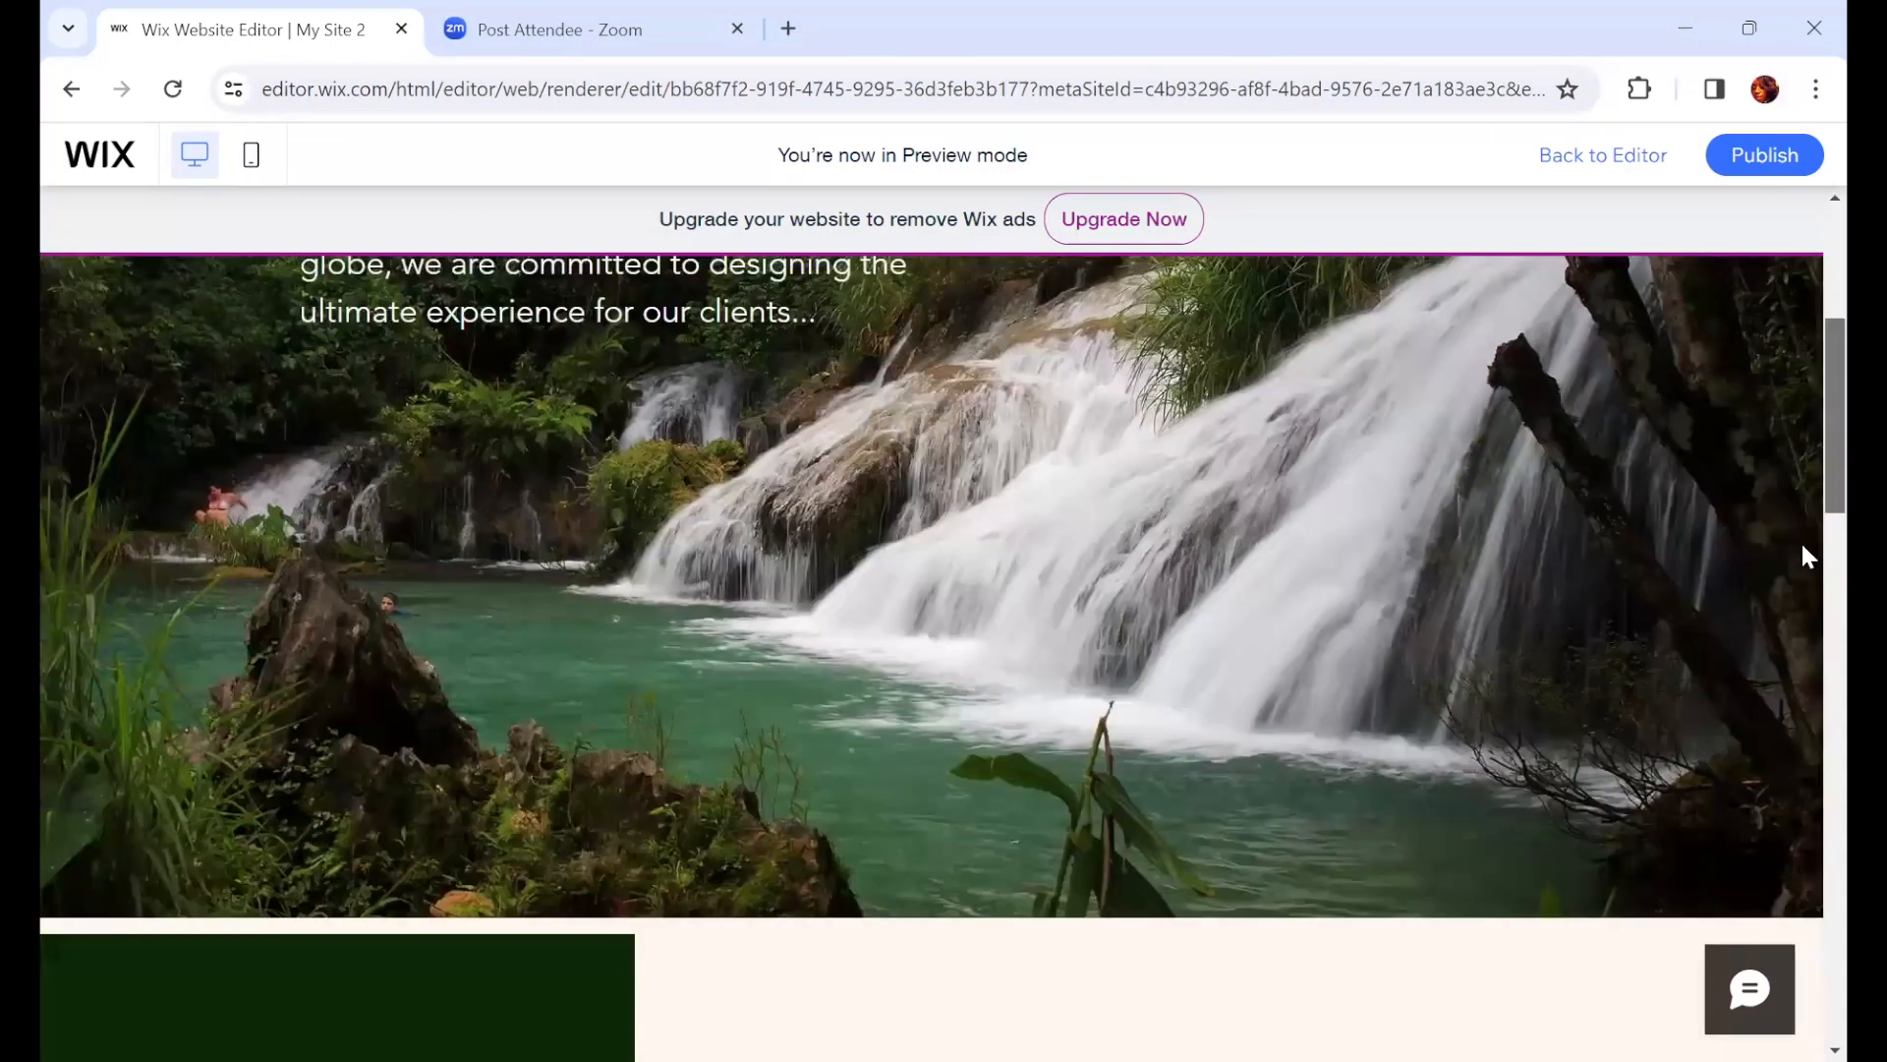
{"action": "scroll", "coordinate": [1803, 542], "scroll_direction": "down", "scroll_amount": 3}
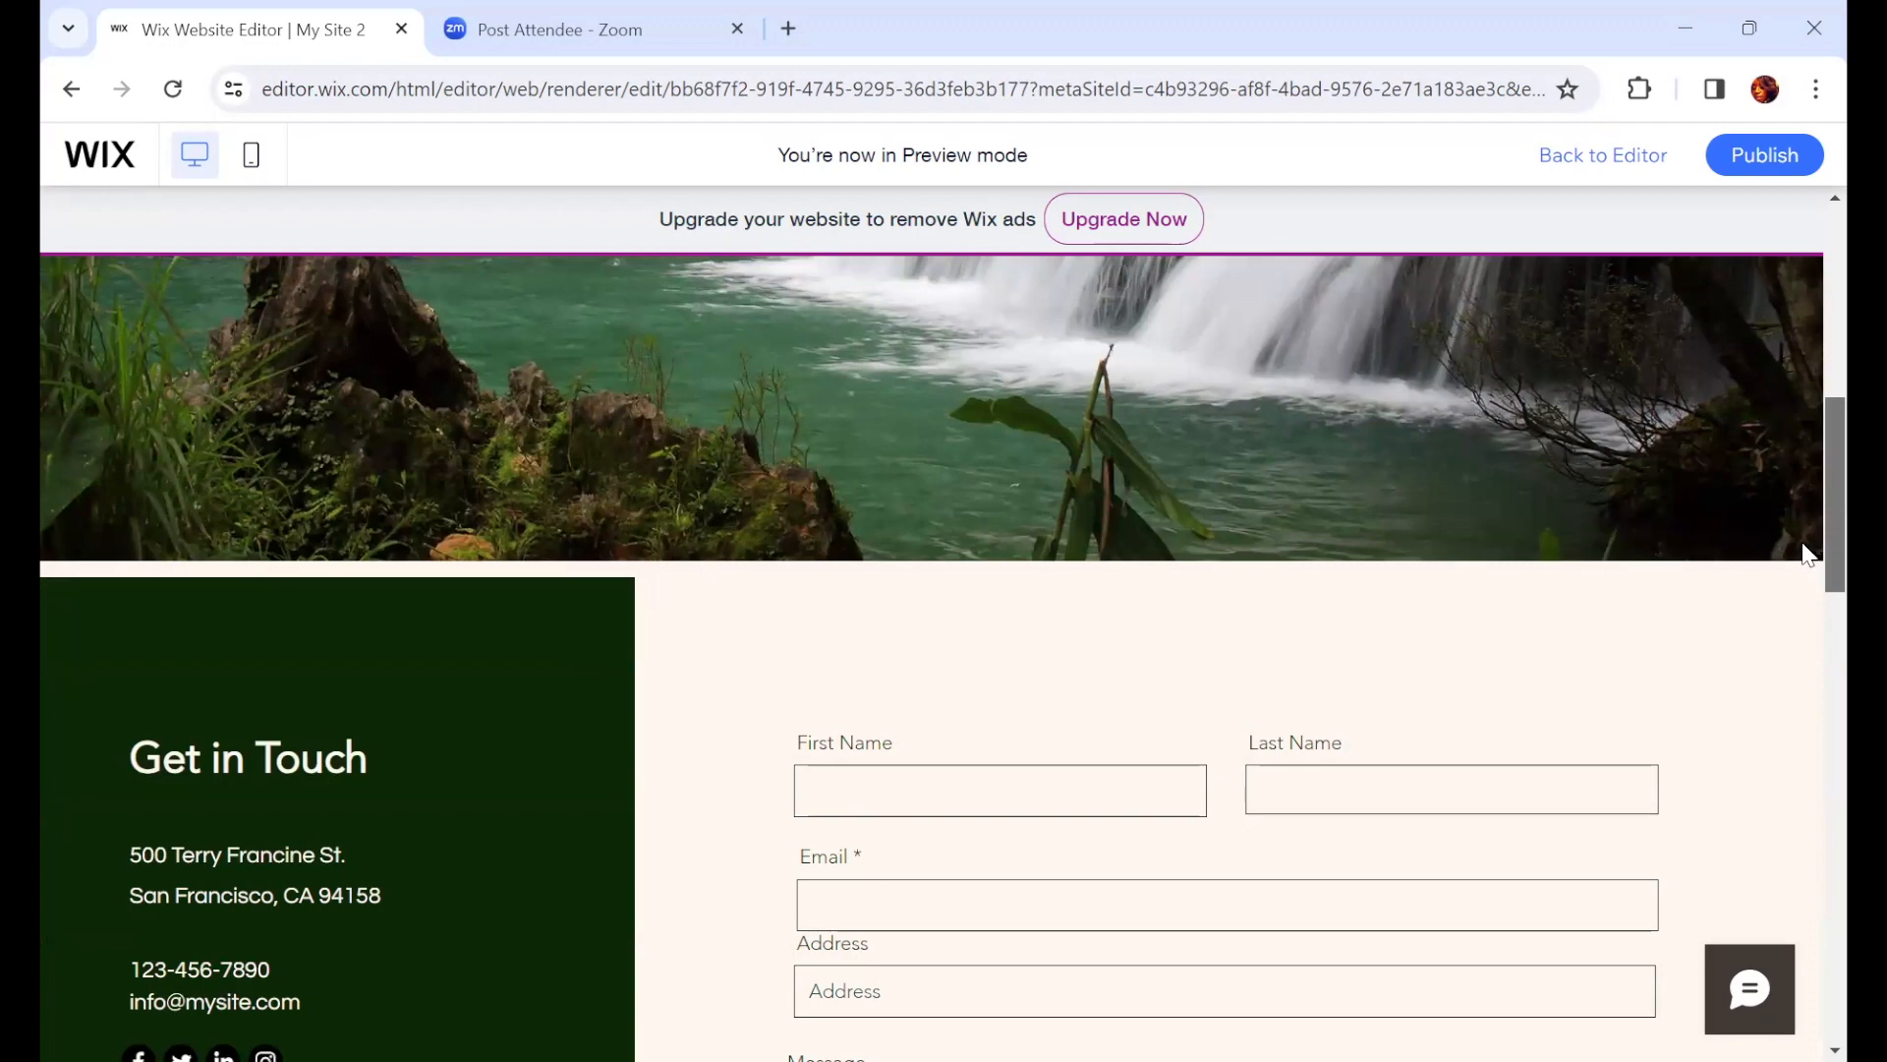
{"action": "scroll", "coordinate": [1812, 552], "scroll_direction": "down", "scroll_amount": 5}
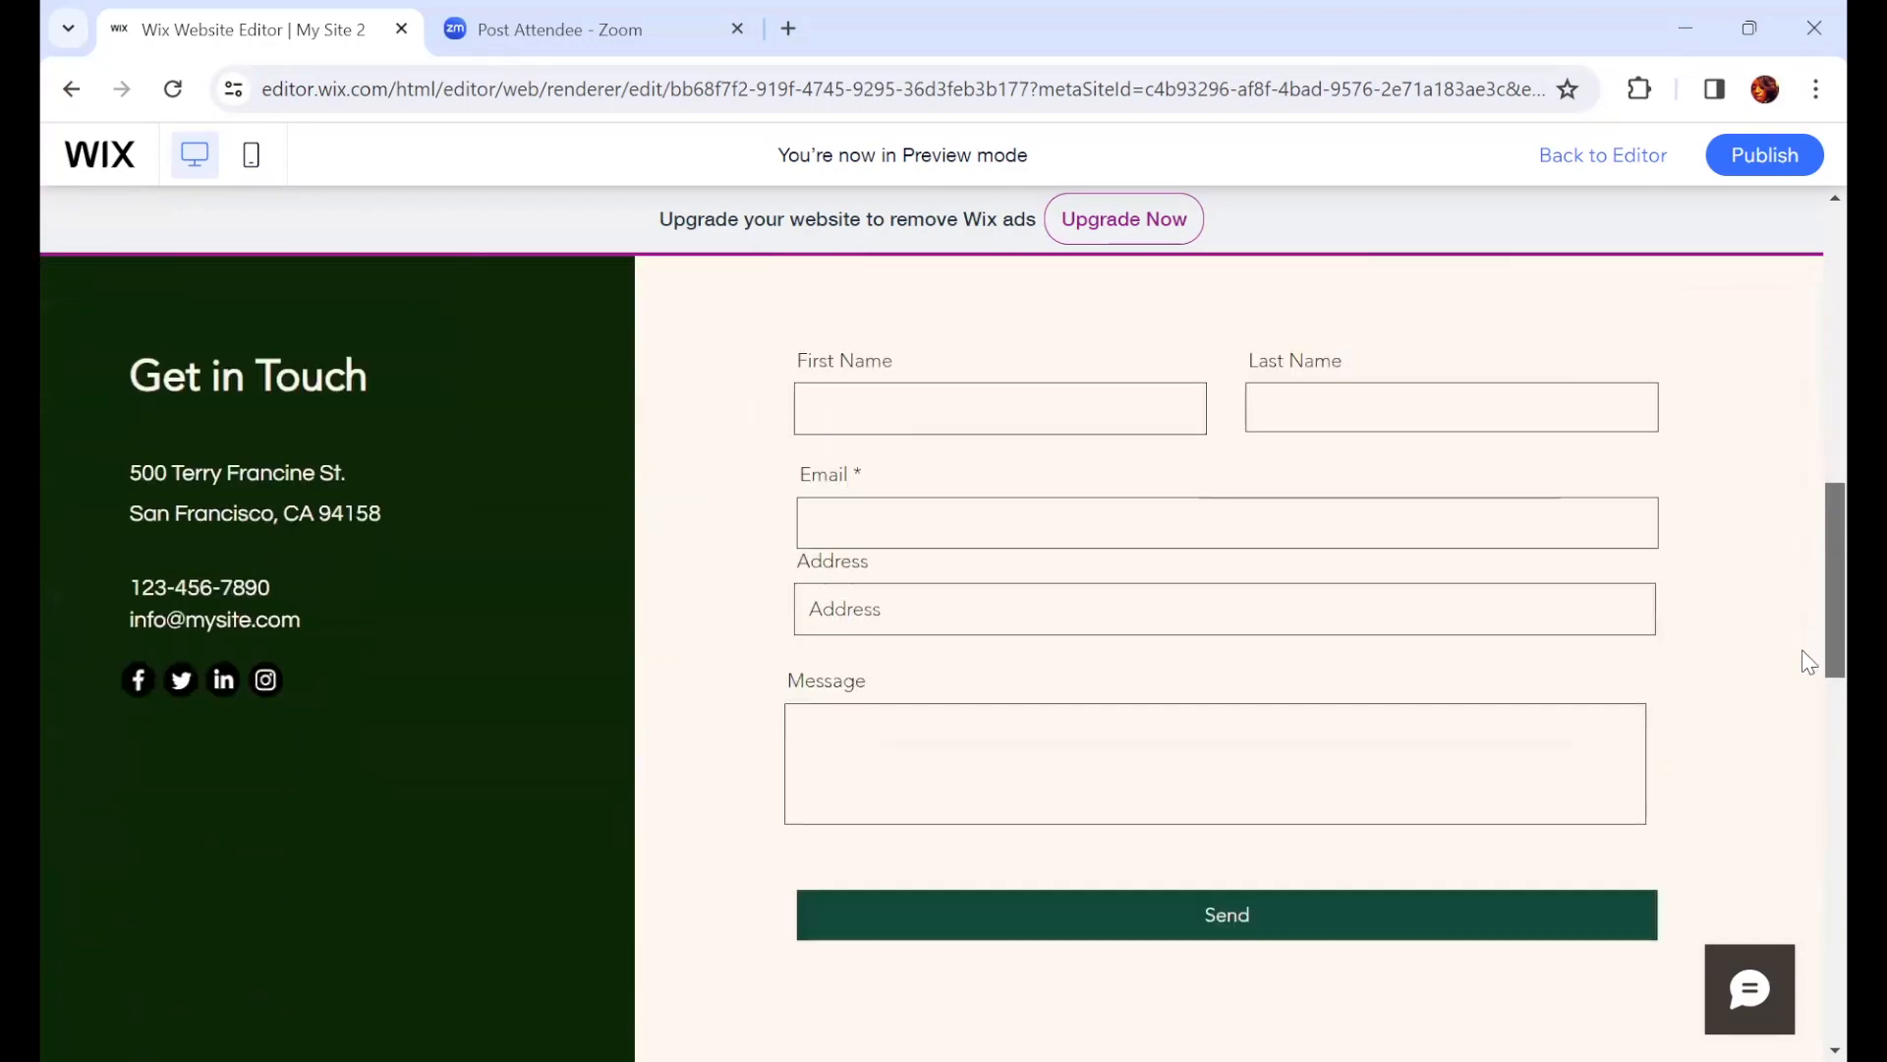
{"action": "scroll", "coordinate": [1807, 727], "scroll_direction": "down", "scroll_amount": 4}
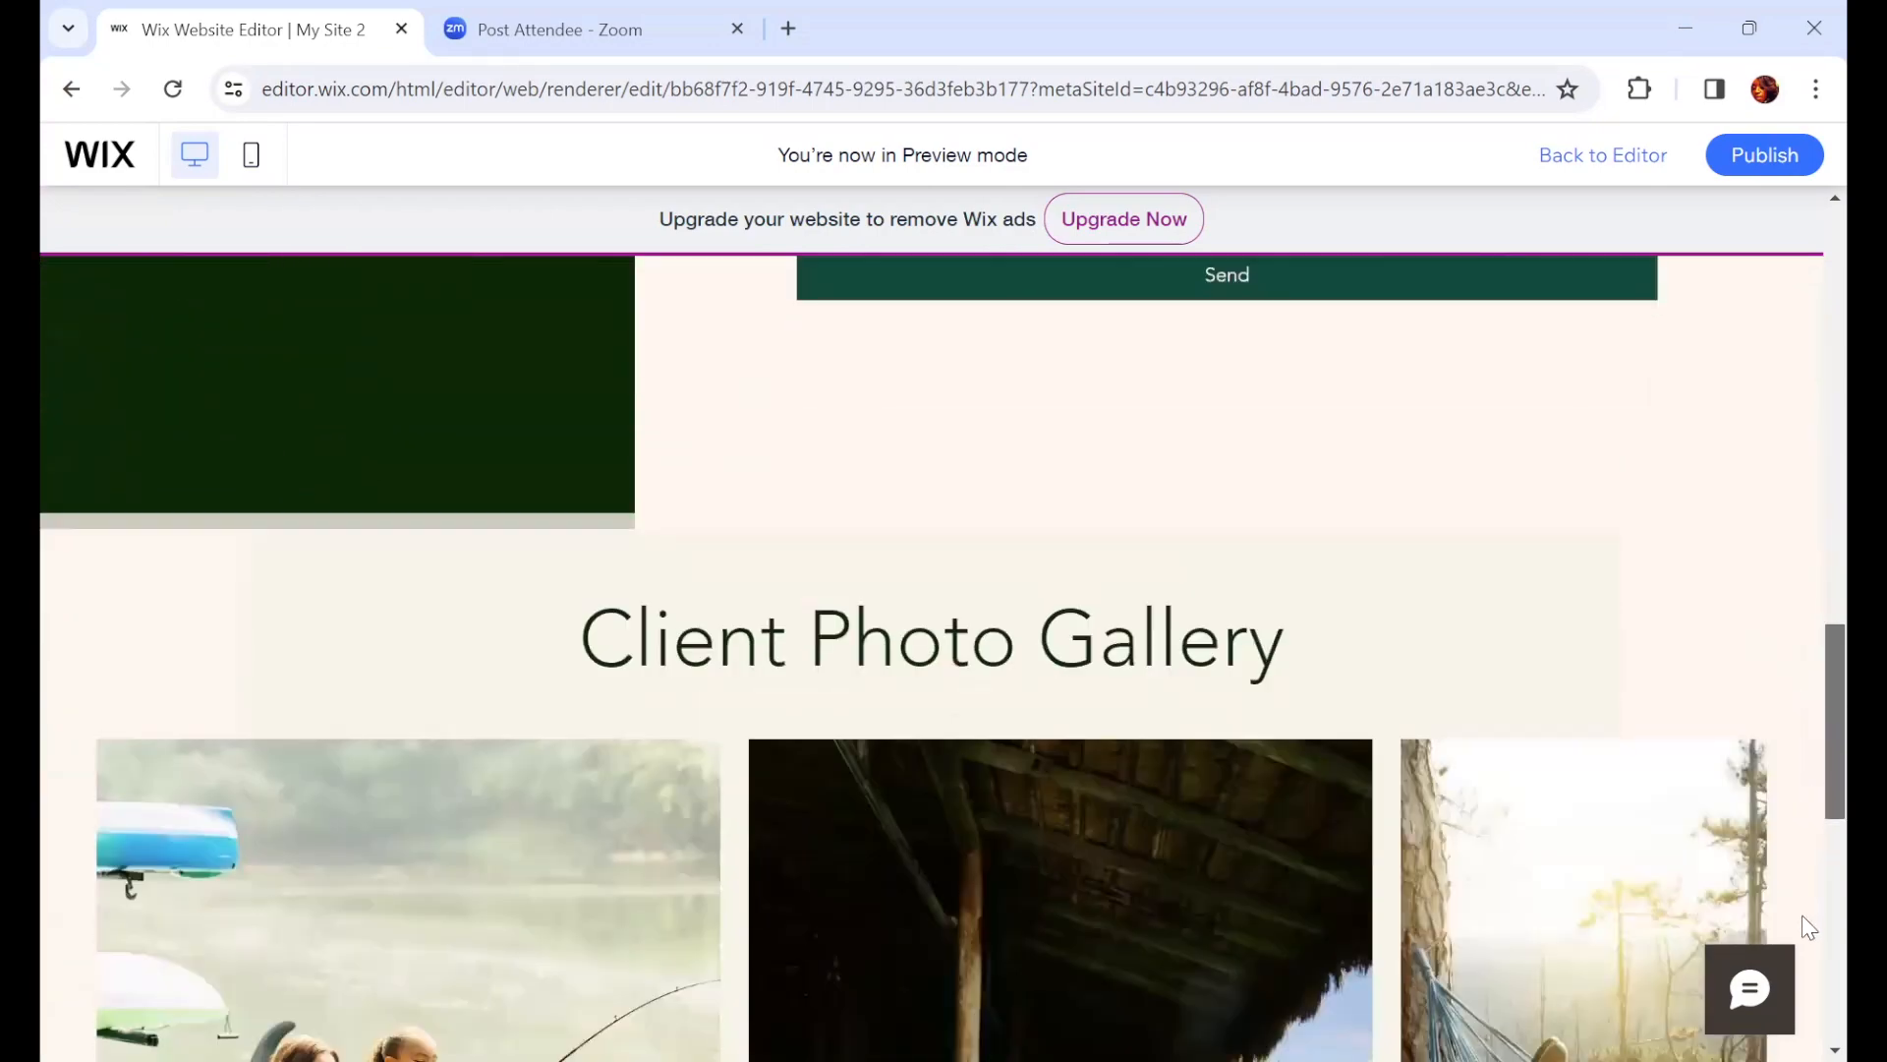
{"action": "scroll", "coordinate": [1806, 944], "scroll_direction": "down", "scroll_amount": 1}
{"action": "scroll", "coordinate": [1802, 1006], "scroll_direction": "down", "scroll_amount": 8}
{"action": "scroll", "coordinate": [1801, 768], "scroll_direction": "up", "scroll_amount": 1}
{"action": "scroll", "coordinate": [1802, 393], "scroll_direction": "up", "scroll_amount": 4}
{"action": "scroll", "coordinate": [1091, 404], "scroll_direction": "up", "scroll_amount": 20}
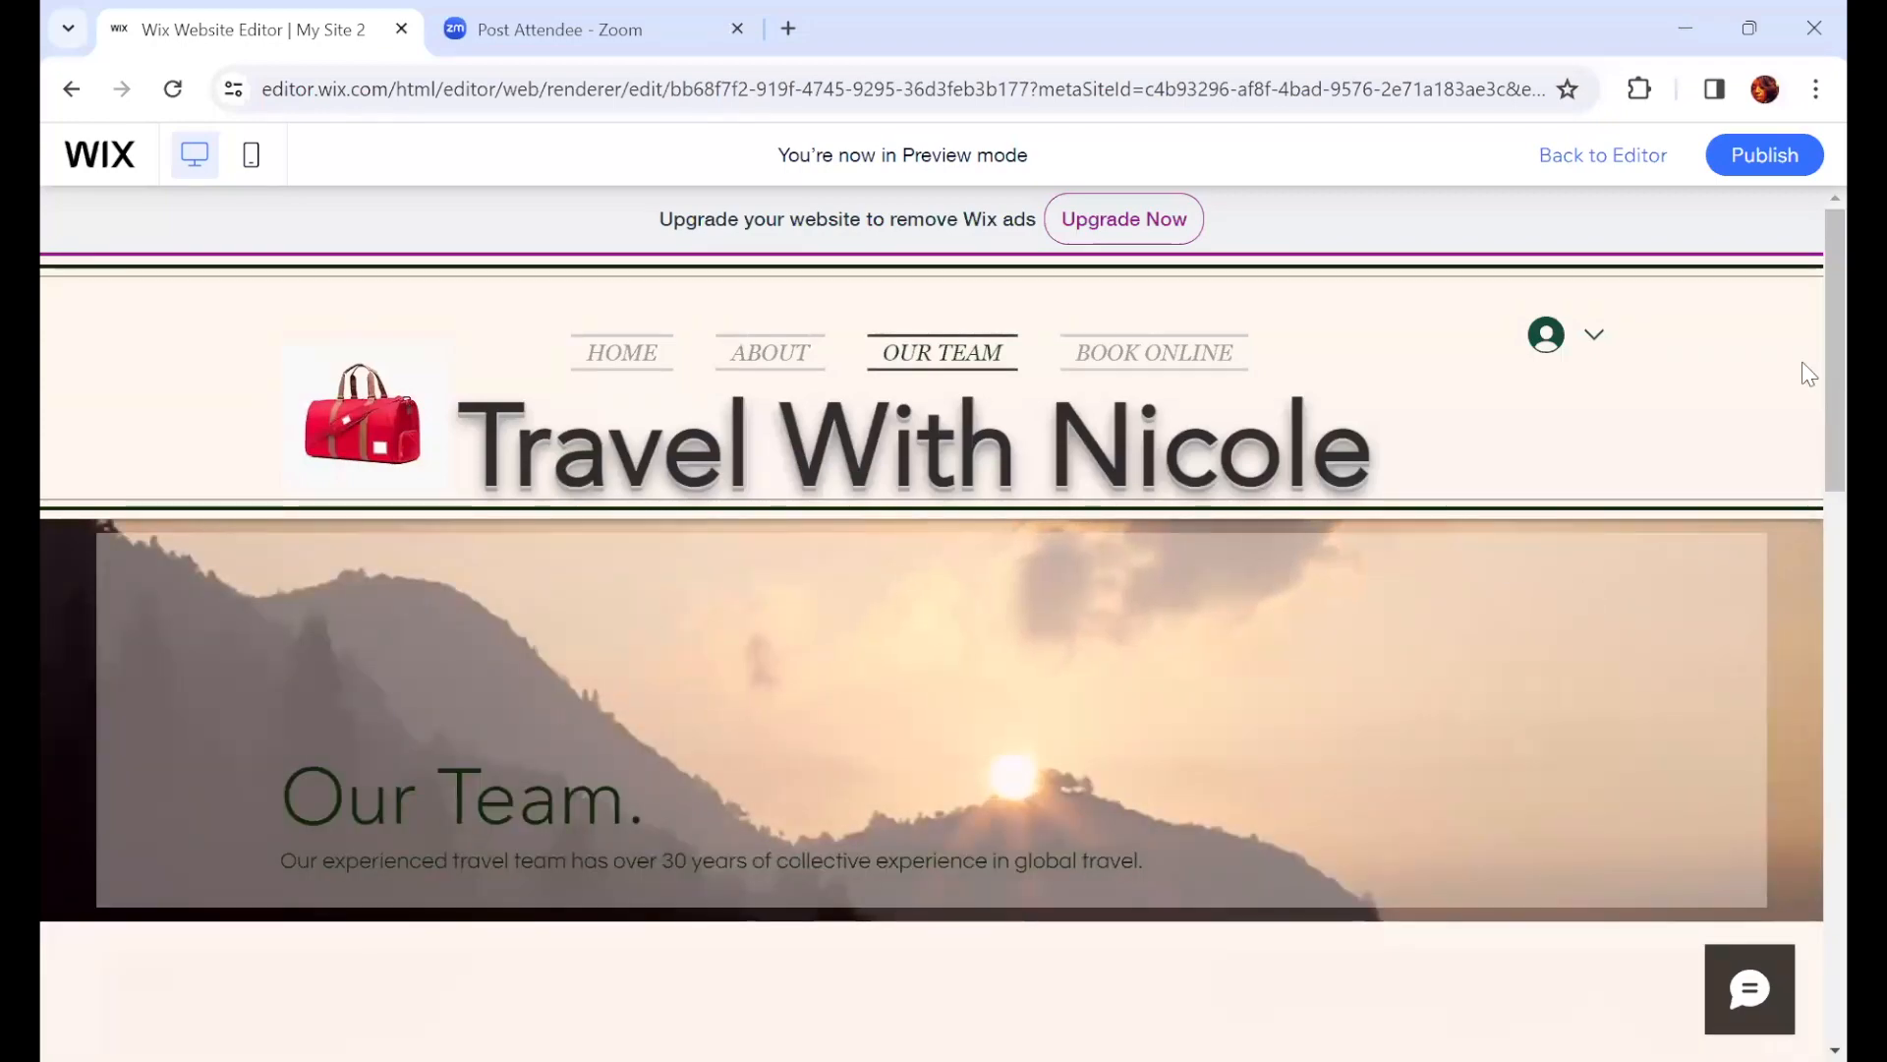
Step: Scroll through the OUR TEAM page in preview
{"action": "scroll", "coordinate": [1808, 374], "scroll_direction": "down", "scroll_amount": 4}
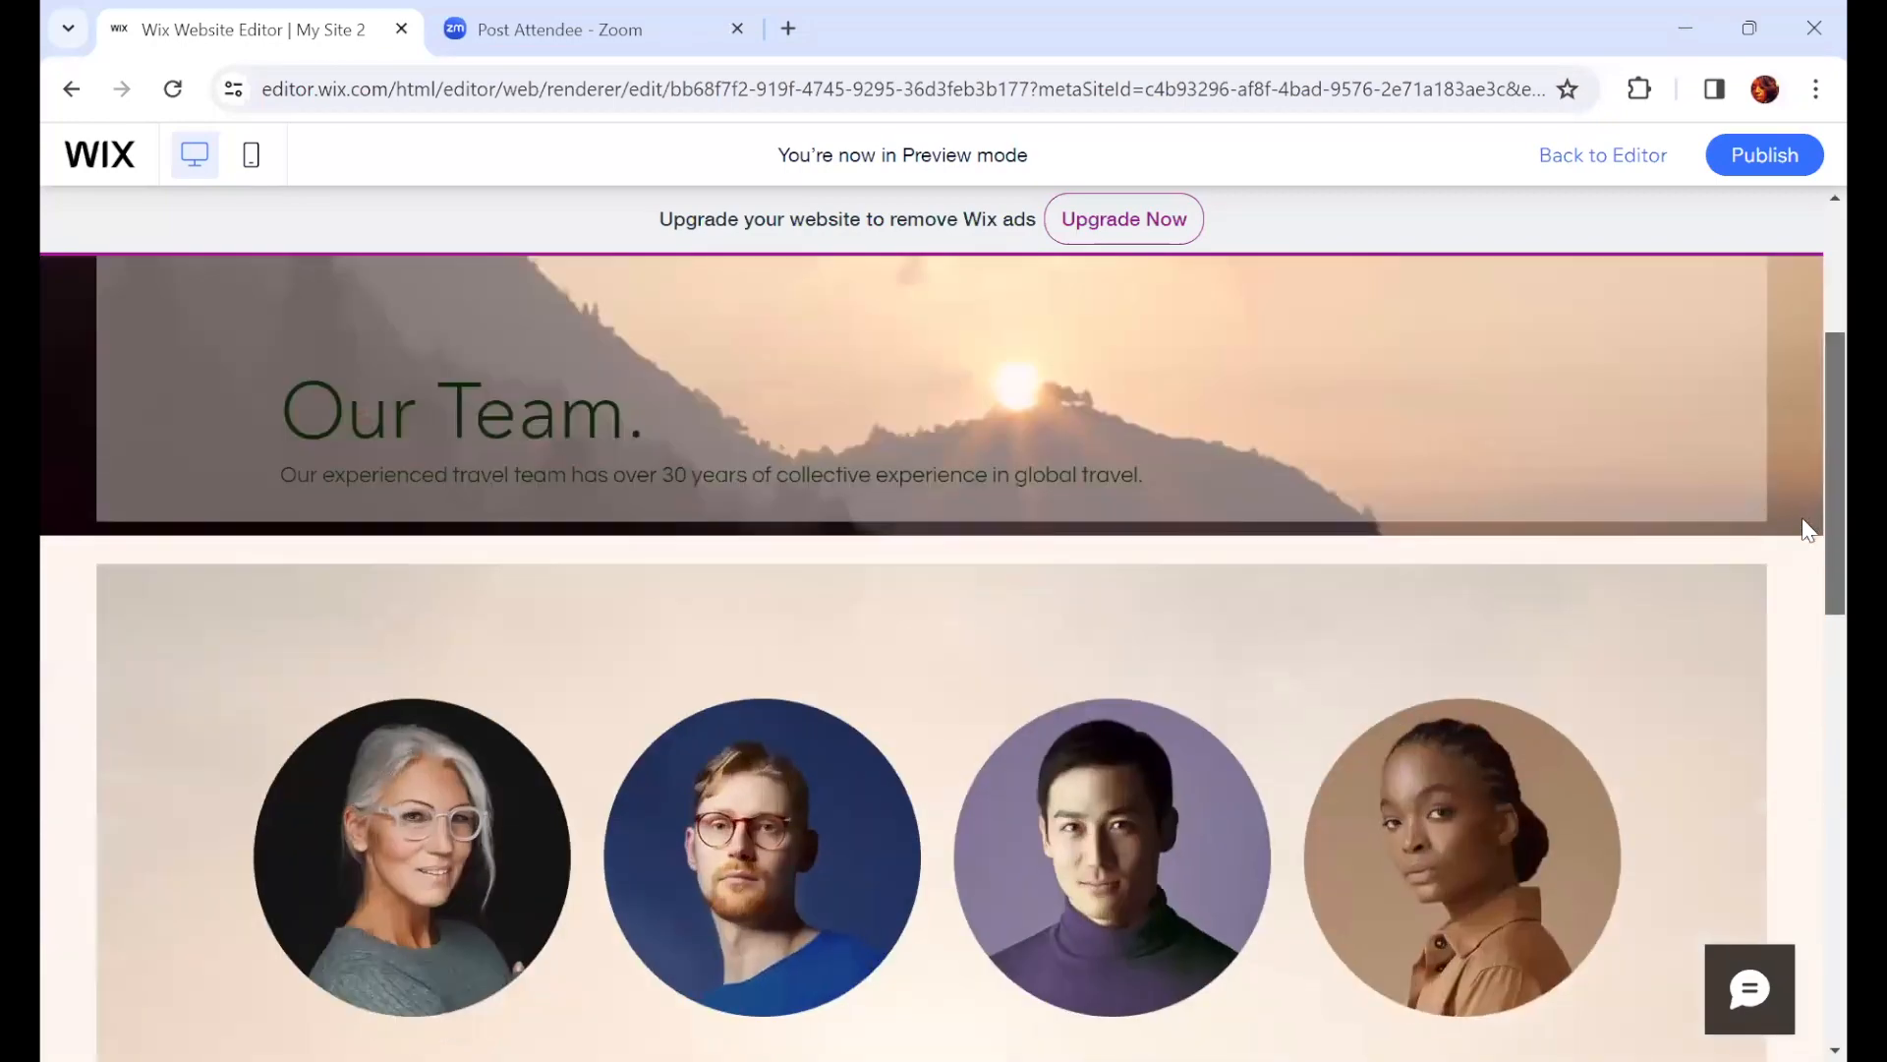
{"action": "scroll", "coordinate": [1801, 517], "scroll_direction": "down", "scroll_amount": 8}
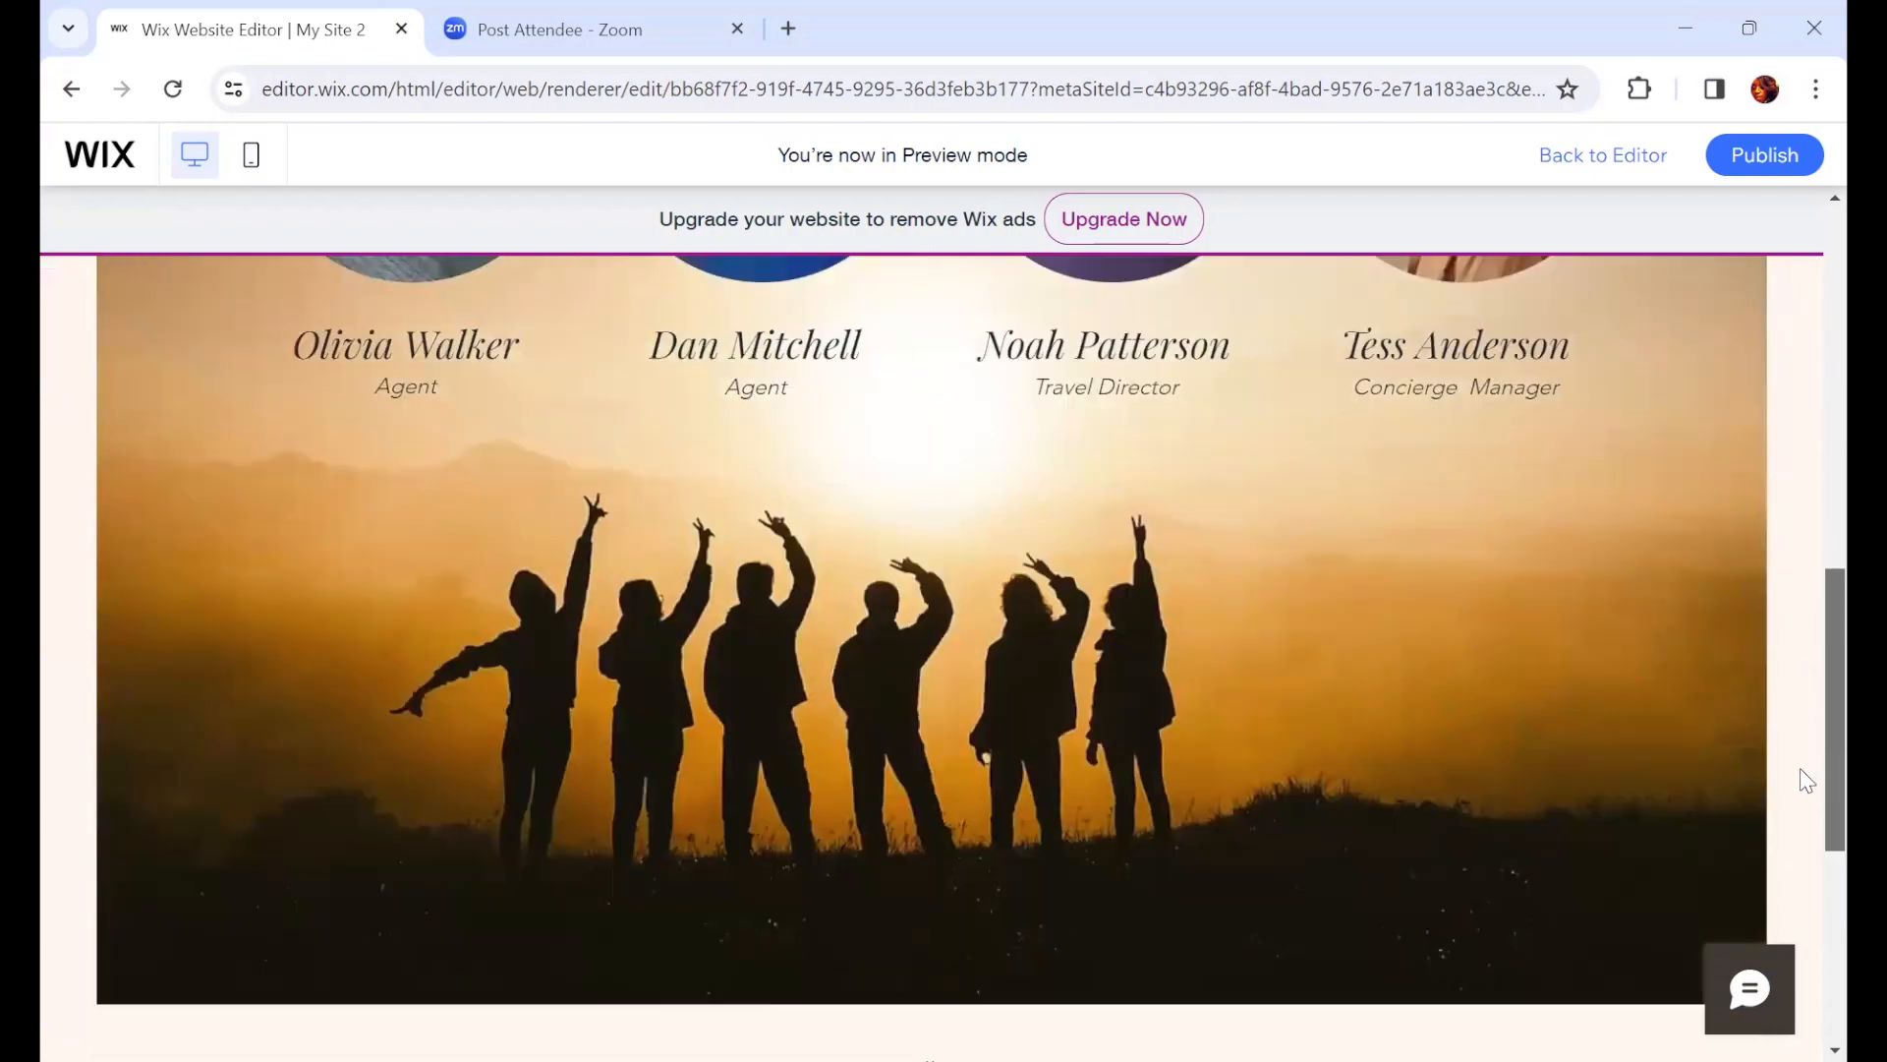
{"action": "scroll", "coordinate": [1802, 774], "scroll_direction": "down", "scroll_amount": 6}
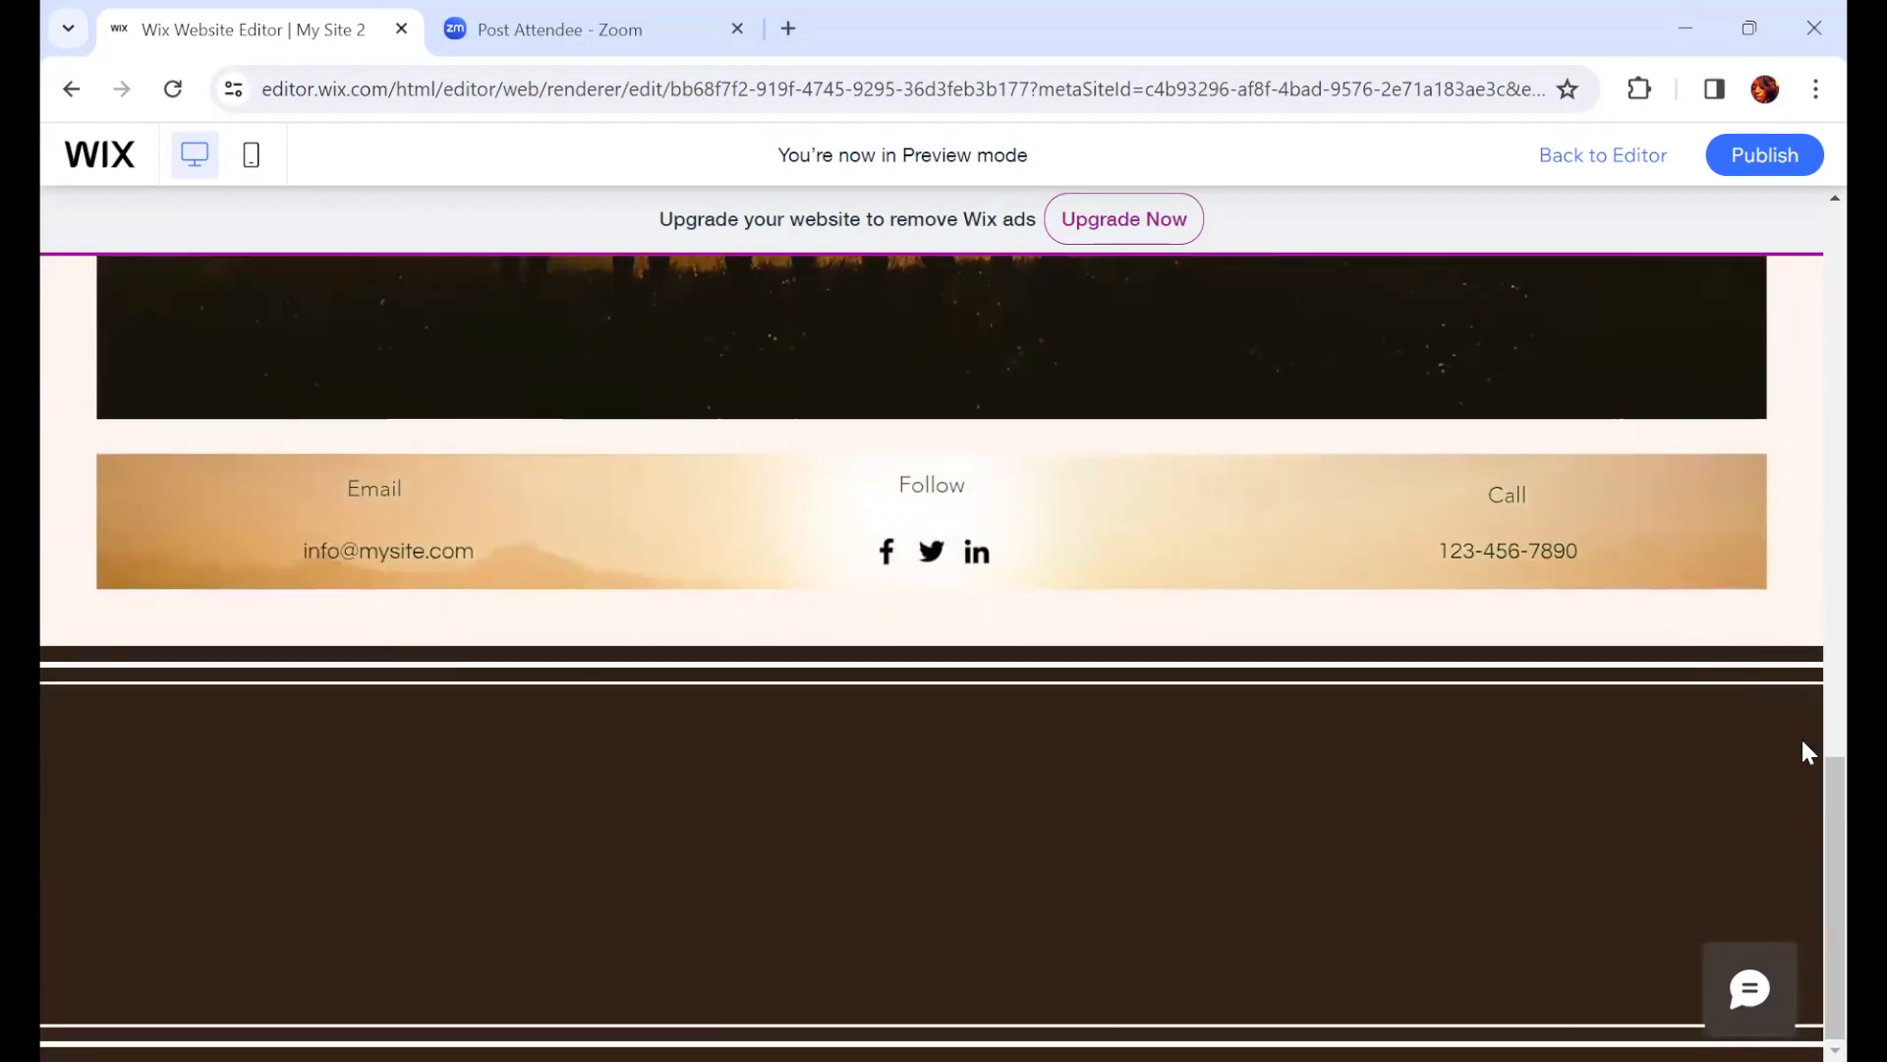
{"action": "scroll", "coordinate": [1803, 770], "scroll_direction": "up", "scroll_amount": 7}
{"action": "scroll", "coordinate": [1809, 373], "scroll_direction": "up", "scroll_amount": 6}
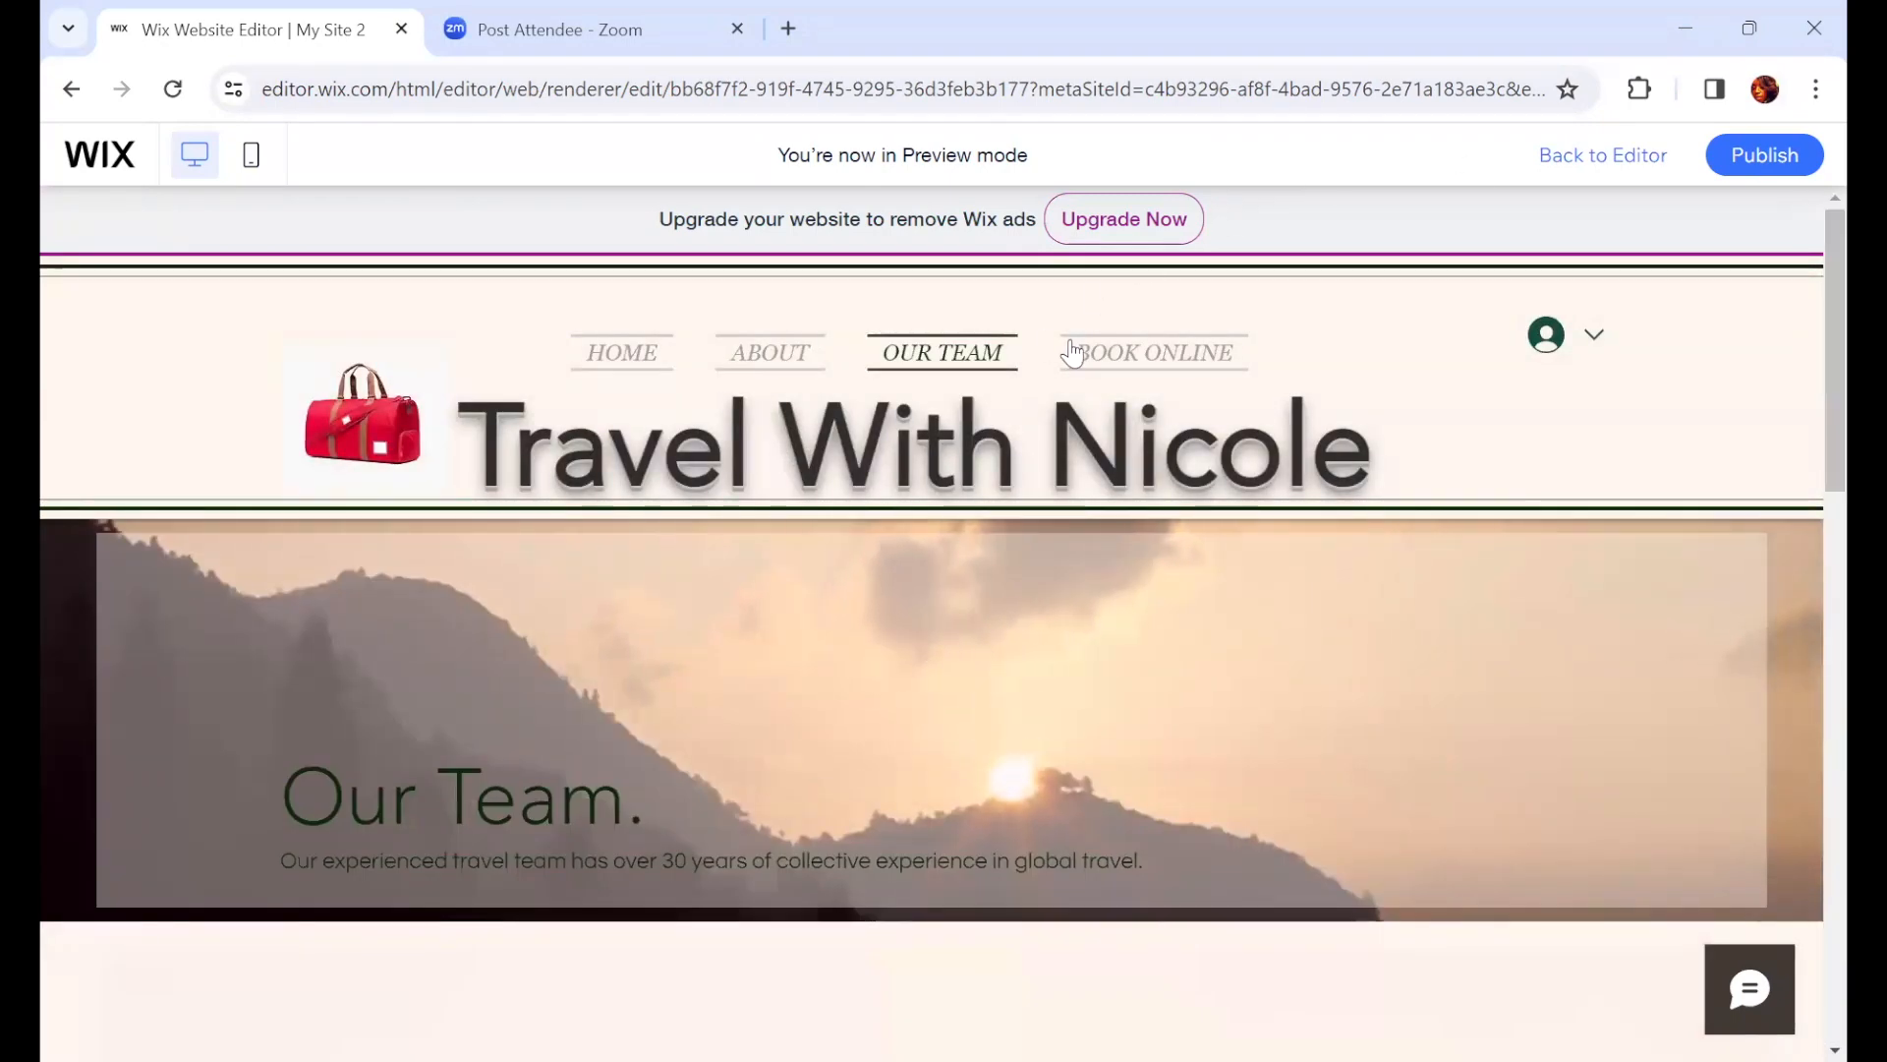
Step: Browse the BOOK ONLINE page's services in preview, then switch the preview to the mobile view
{"action": "left_click", "coordinate": [1124, 364]}
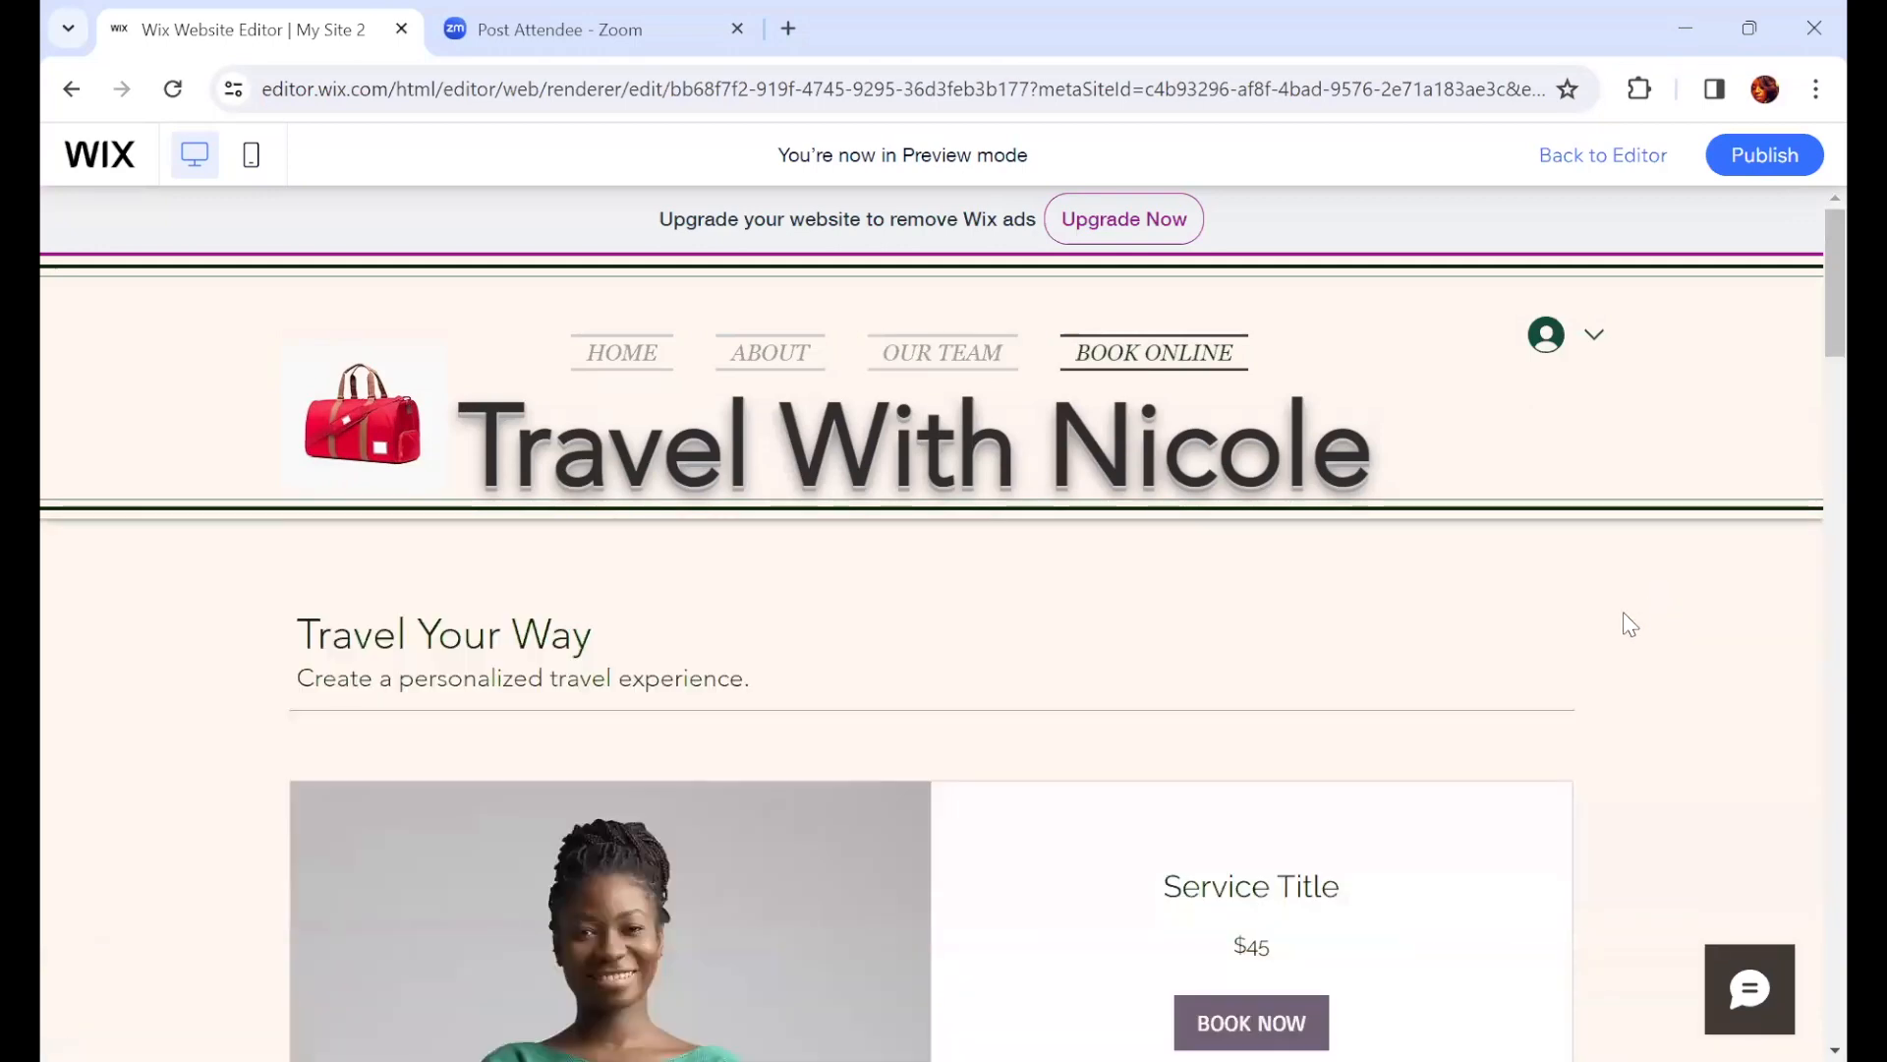
{"action": "scroll", "coordinate": [1630, 629], "scroll_direction": "down", "scroll_amount": 4}
{"action": "scroll", "coordinate": [1636, 650], "scroll_direction": "down", "scroll_amount": 14}
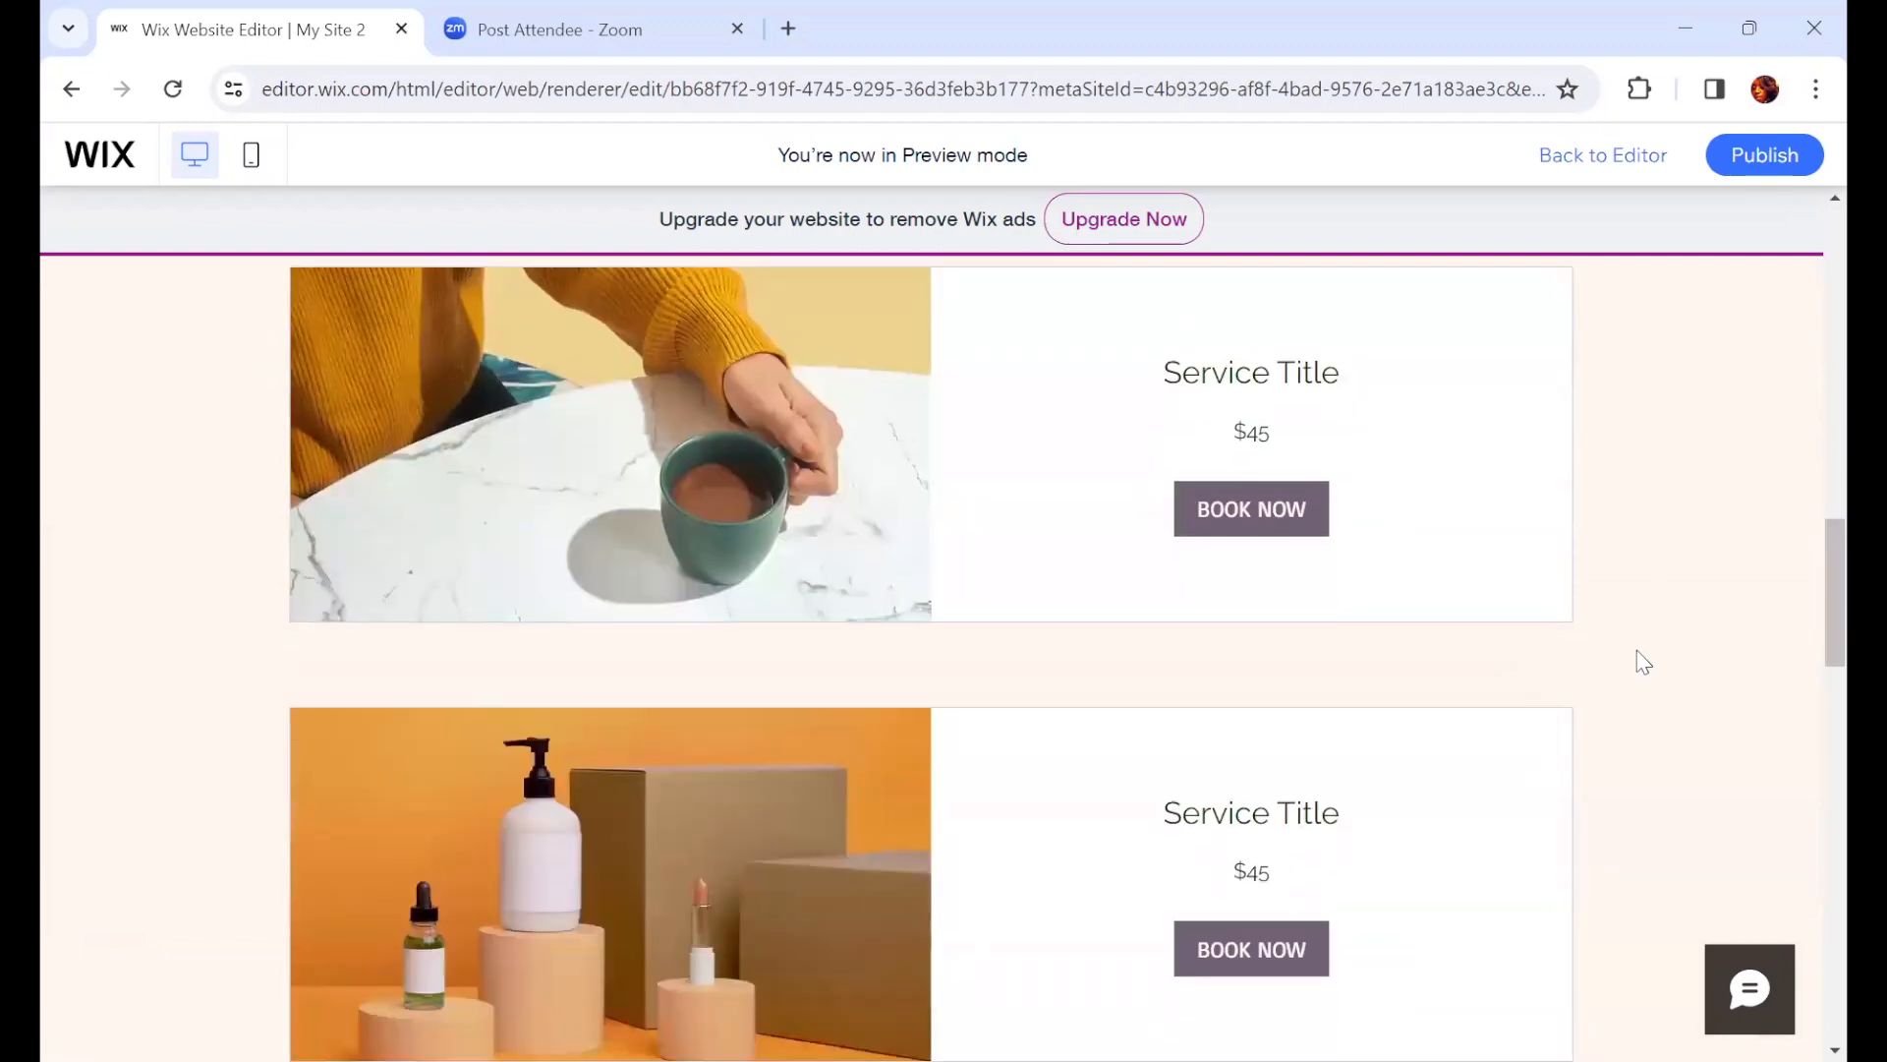
{"action": "scroll", "coordinate": [1637, 651], "scroll_direction": "down", "scroll_amount": 15}
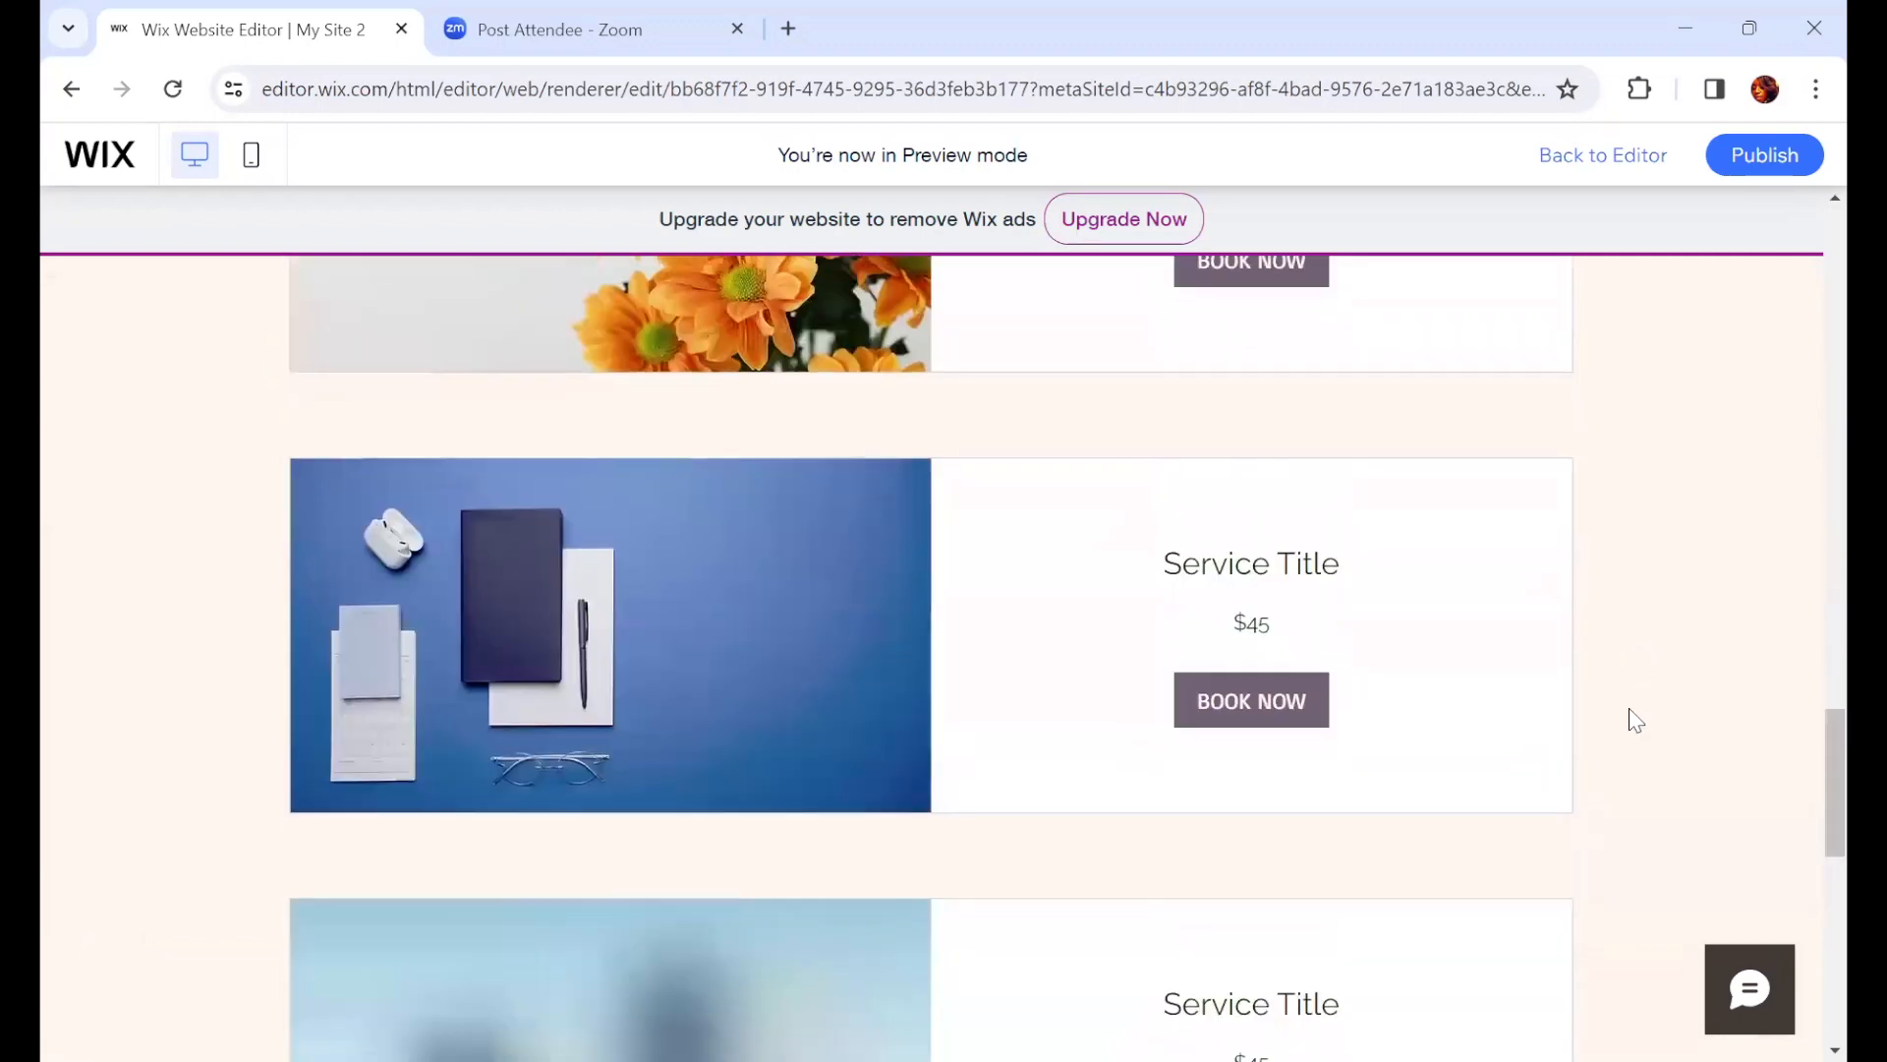
{"action": "scroll", "coordinate": [1634, 721], "scroll_direction": "down", "scroll_amount": 6}
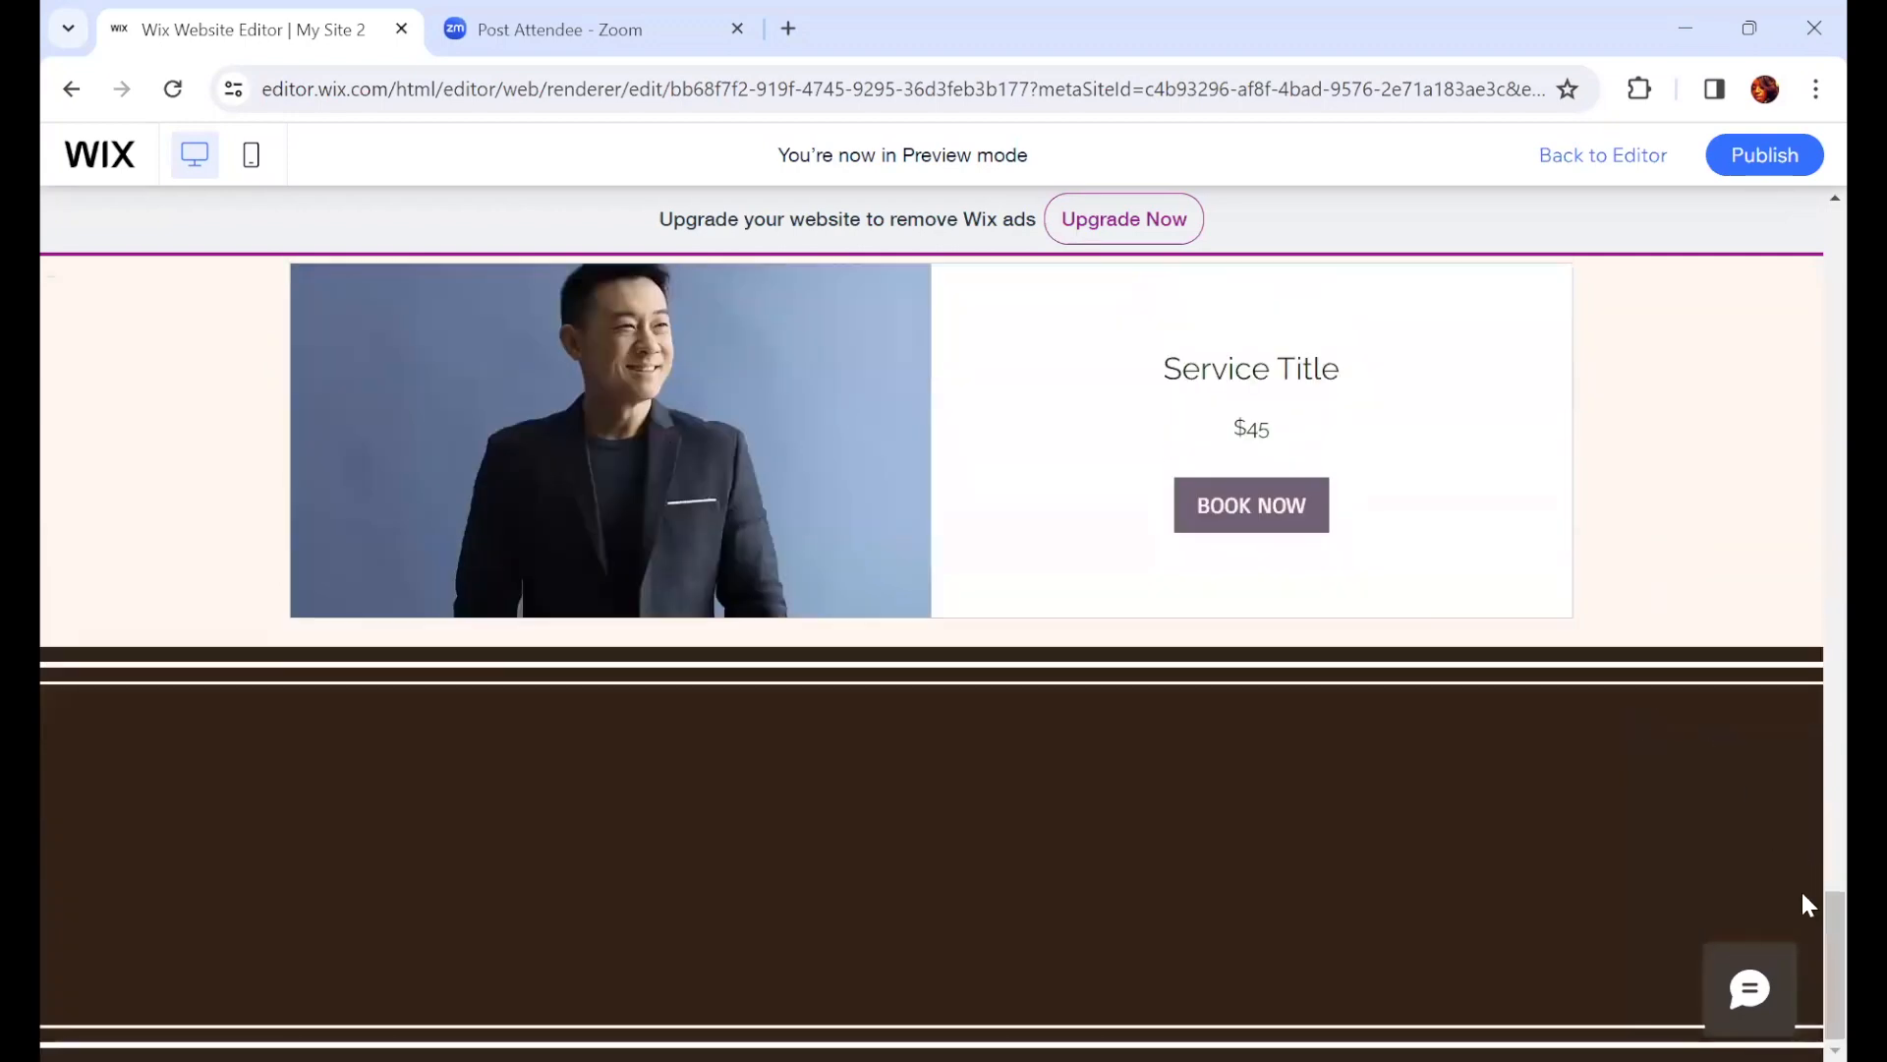
{"action": "scroll", "coordinate": [1801, 812], "scroll_direction": "up", "scroll_amount": 20}
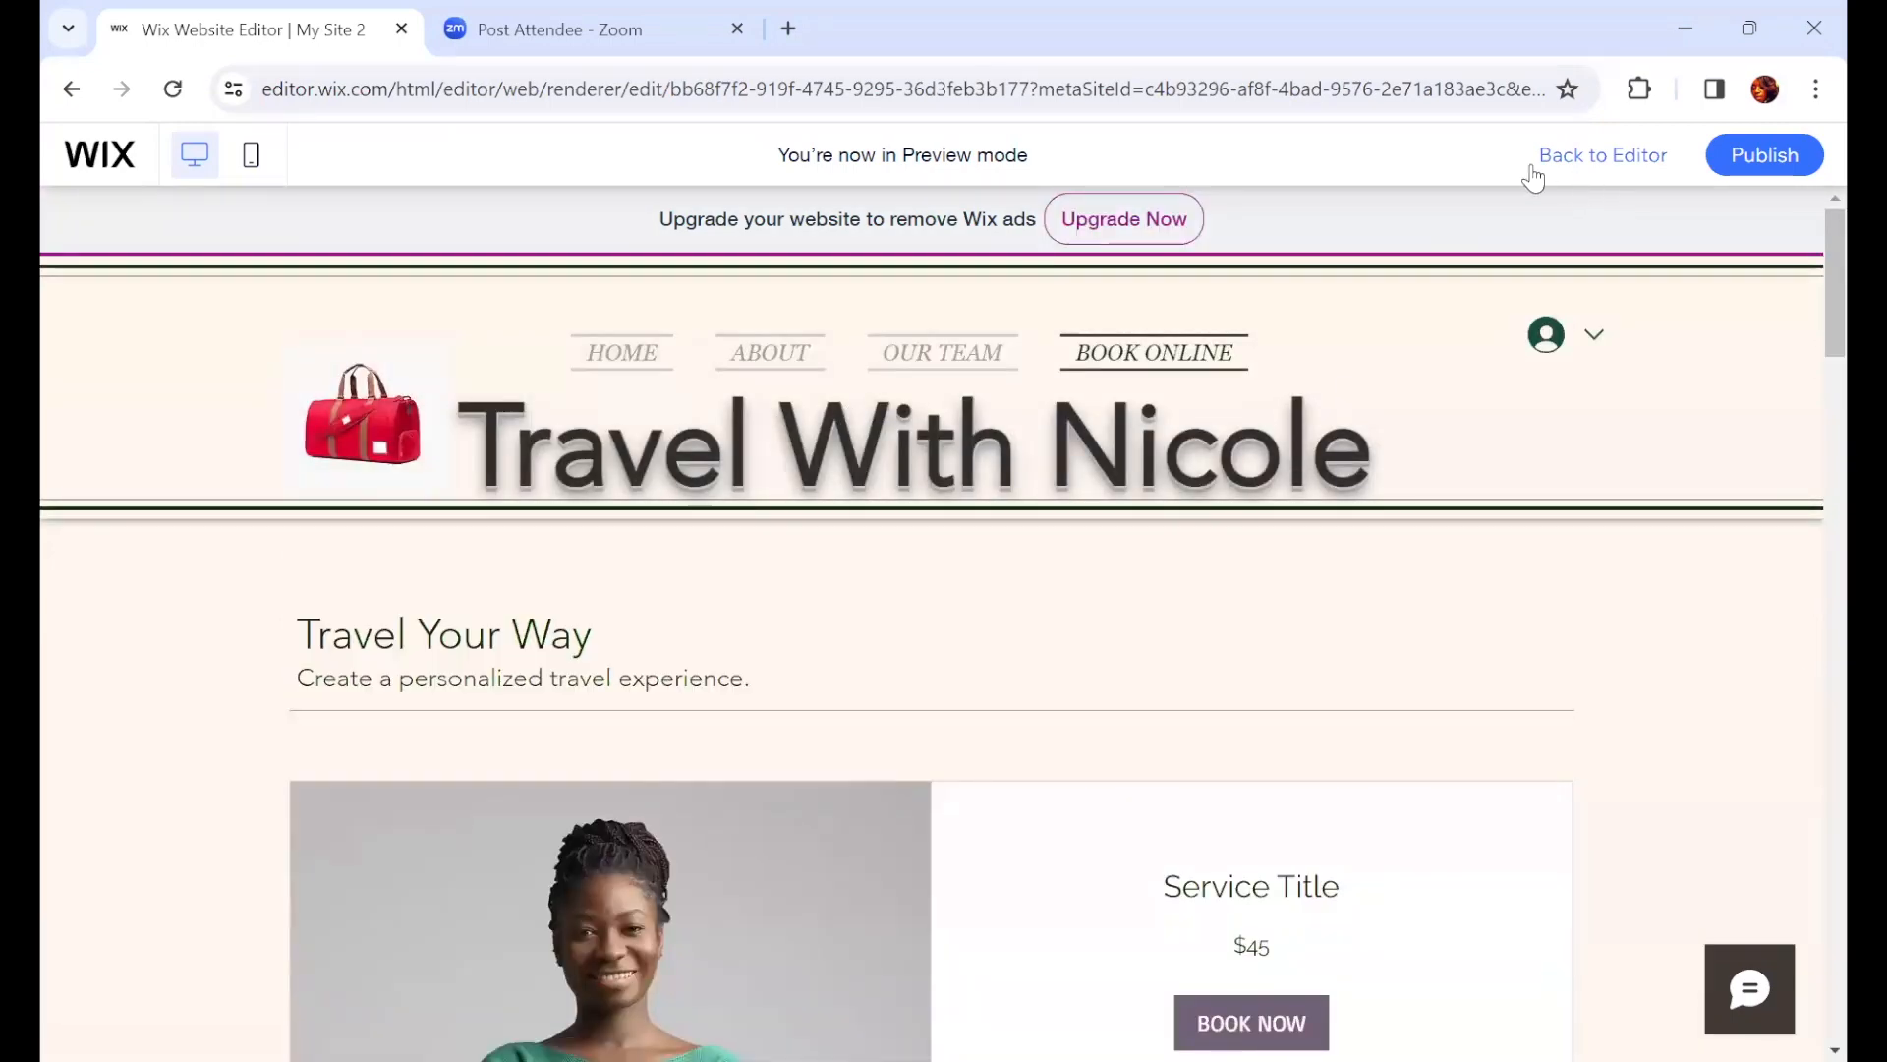
{"action": "left_click", "coordinate": [253, 160]}
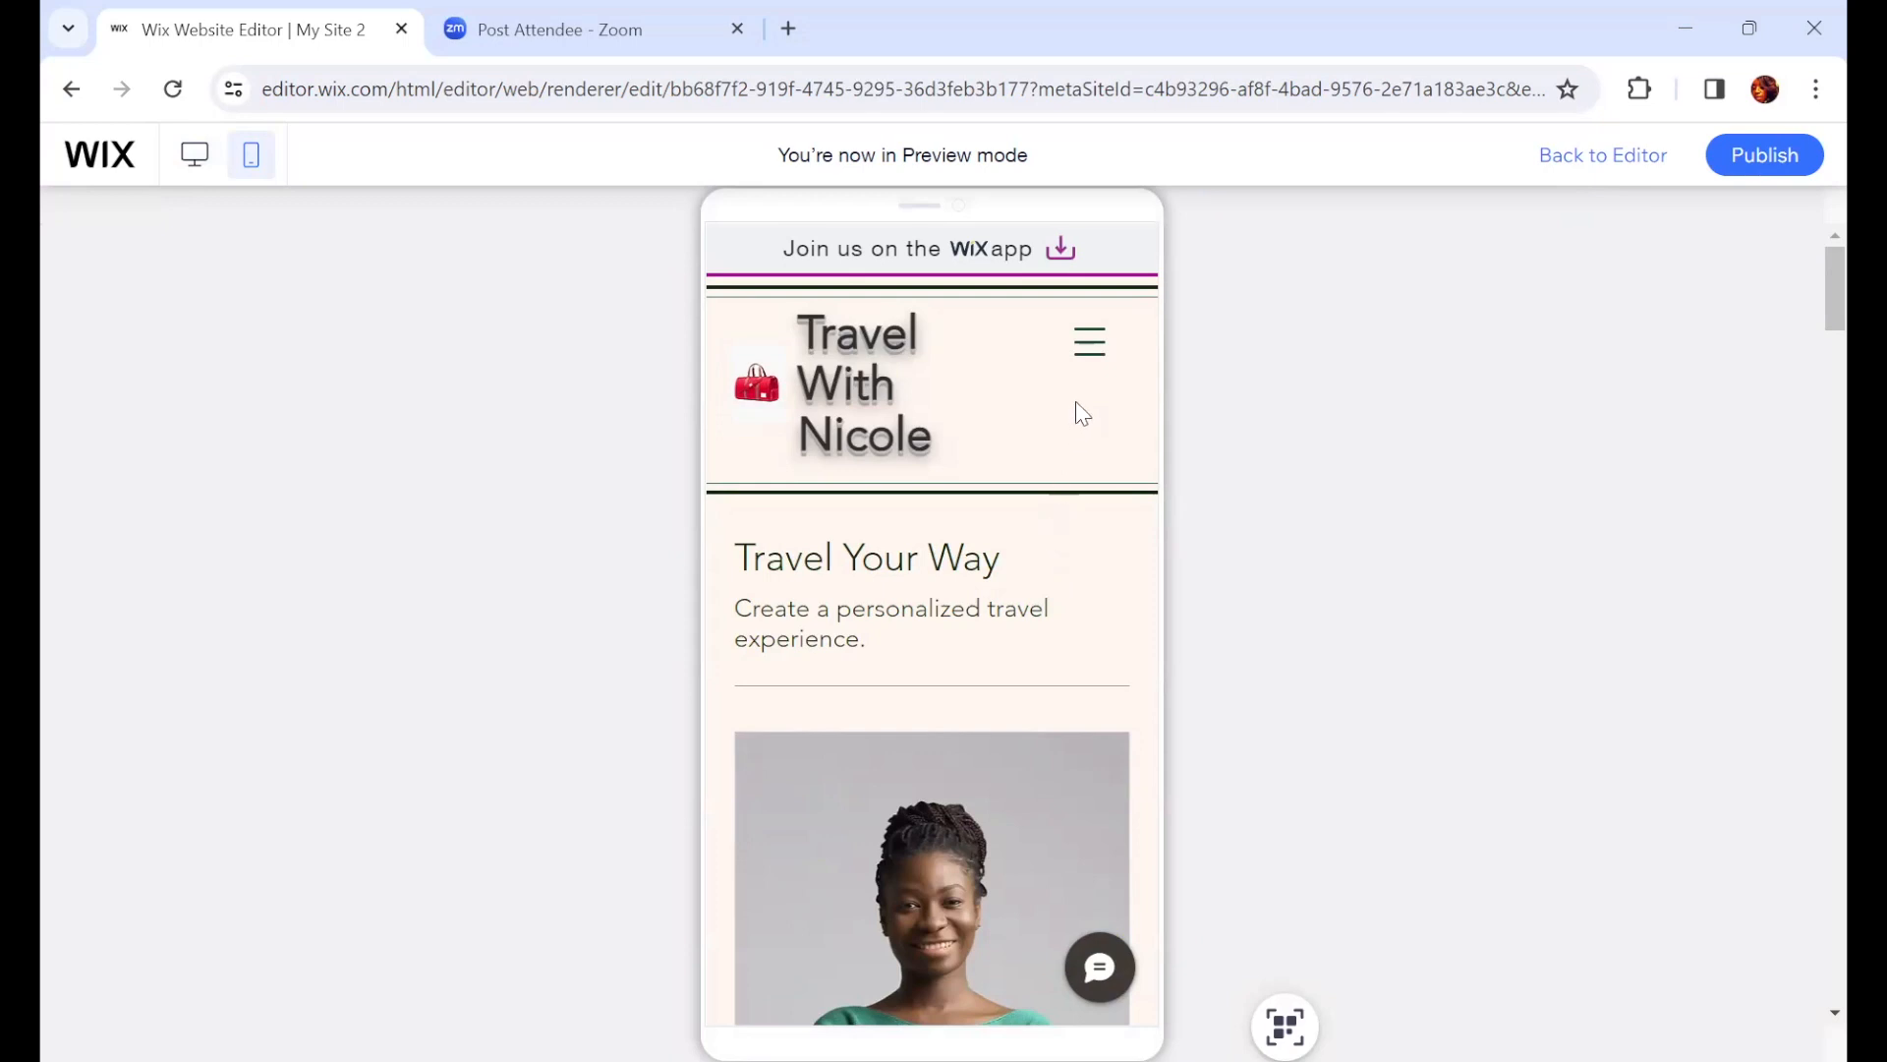
Step: Open the HOME page from the mobile menu and scroll through it in the mobile preview
{"action": "left_click", "coordinate": [1091, 346]}
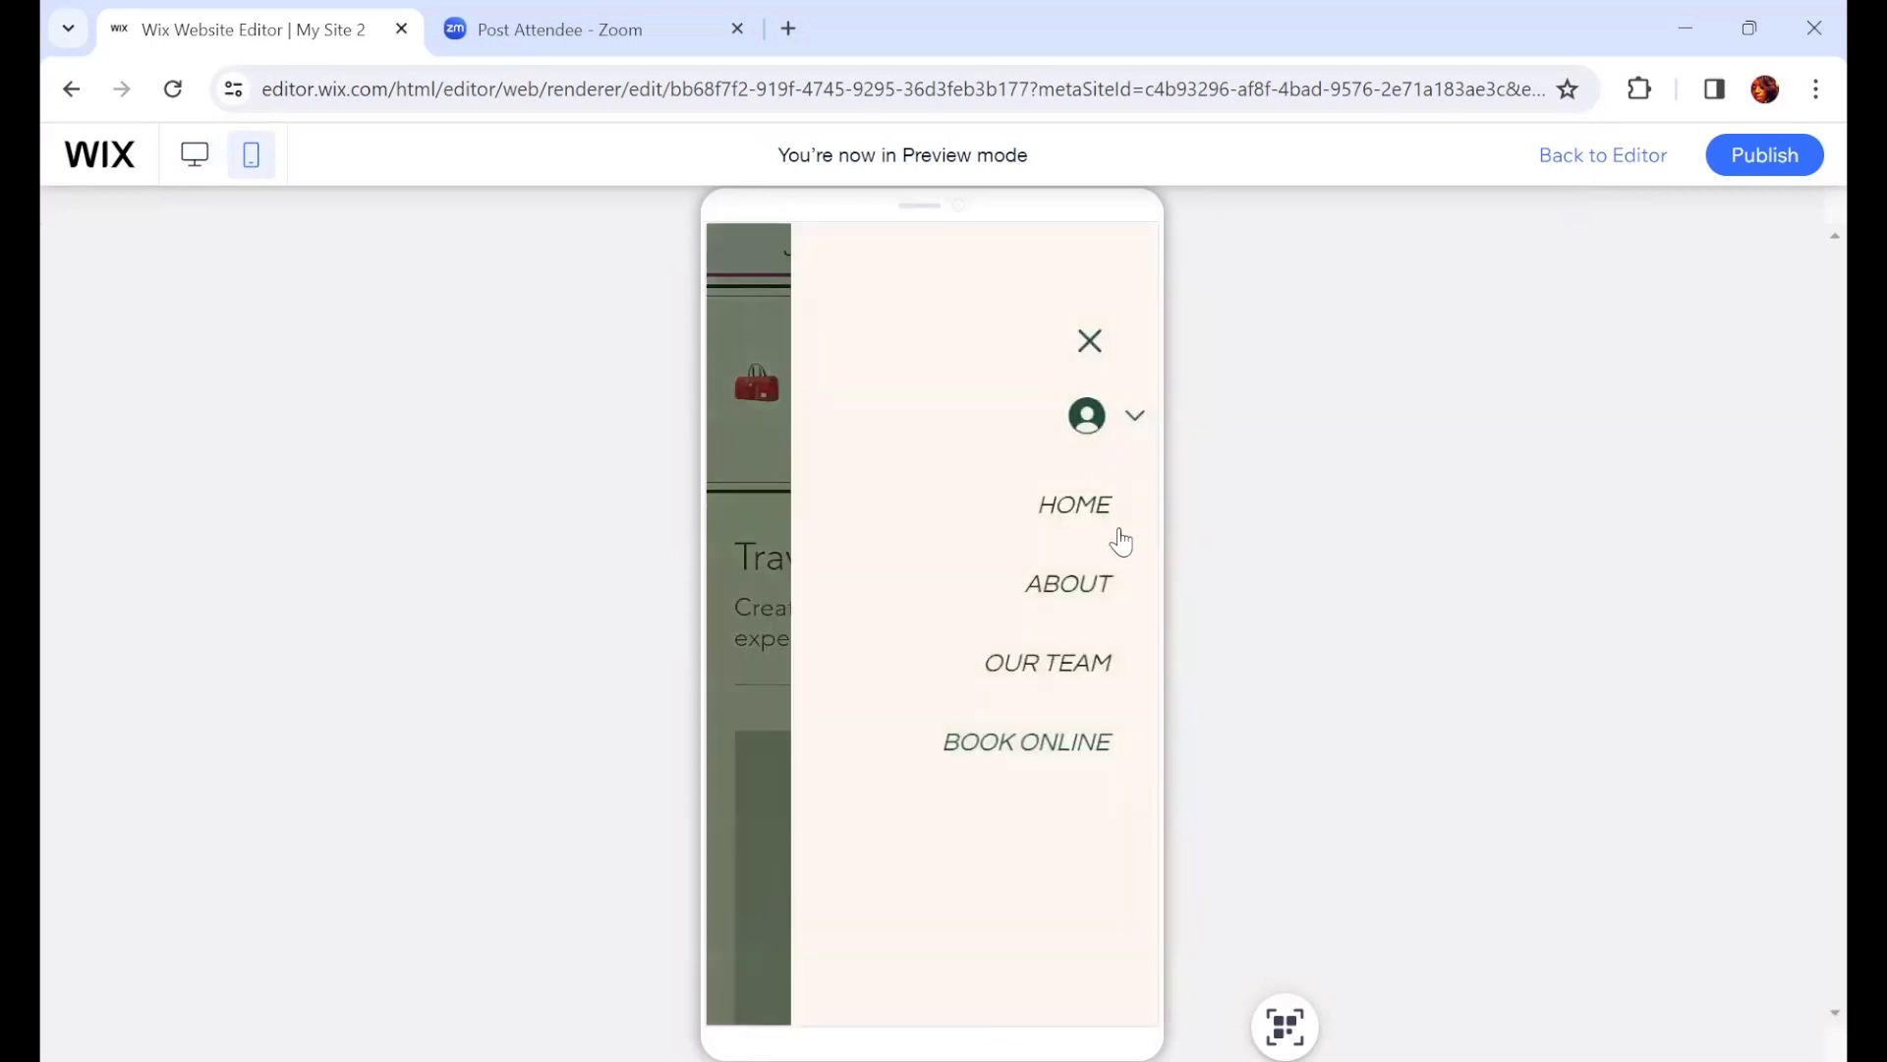
{"action": "left_click", "coordinate": [1084, 511]}
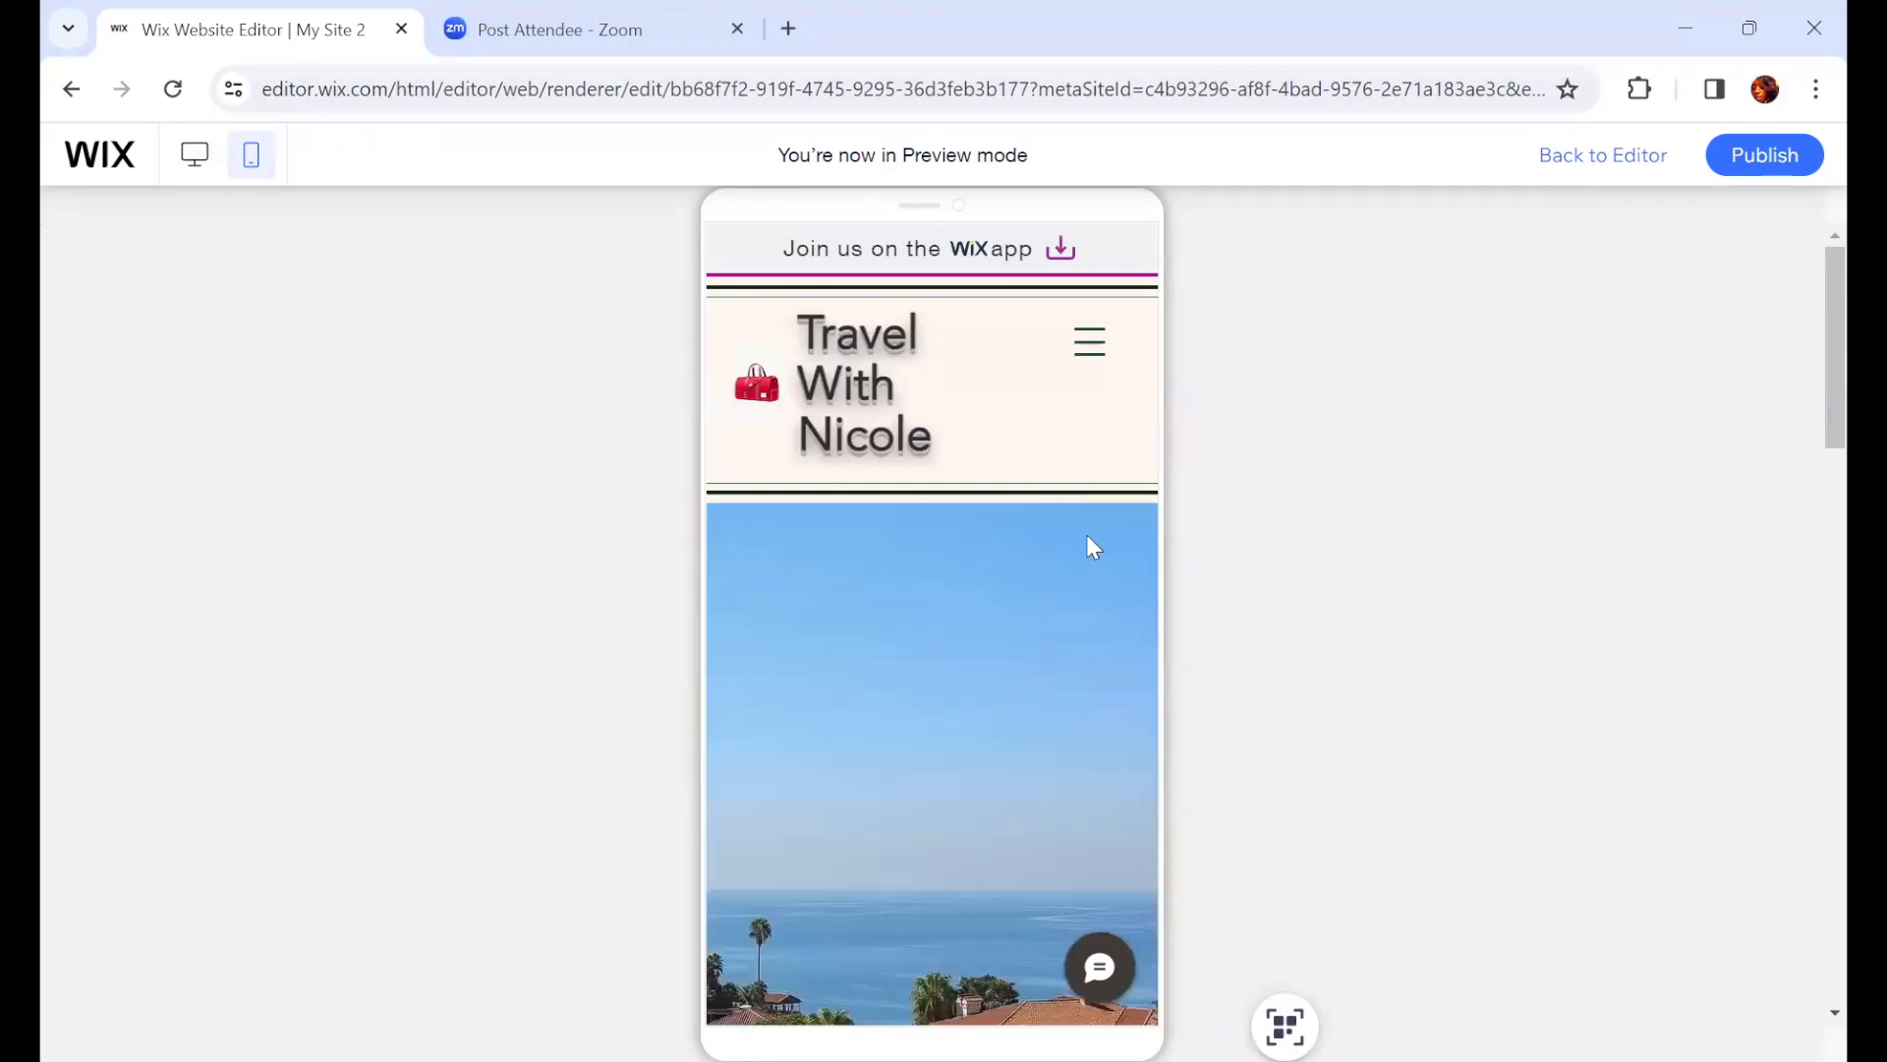
{"action": "scroll", "coordinate": [1093, 547], "scroll_direction": "down", "scroll_amount": 5}
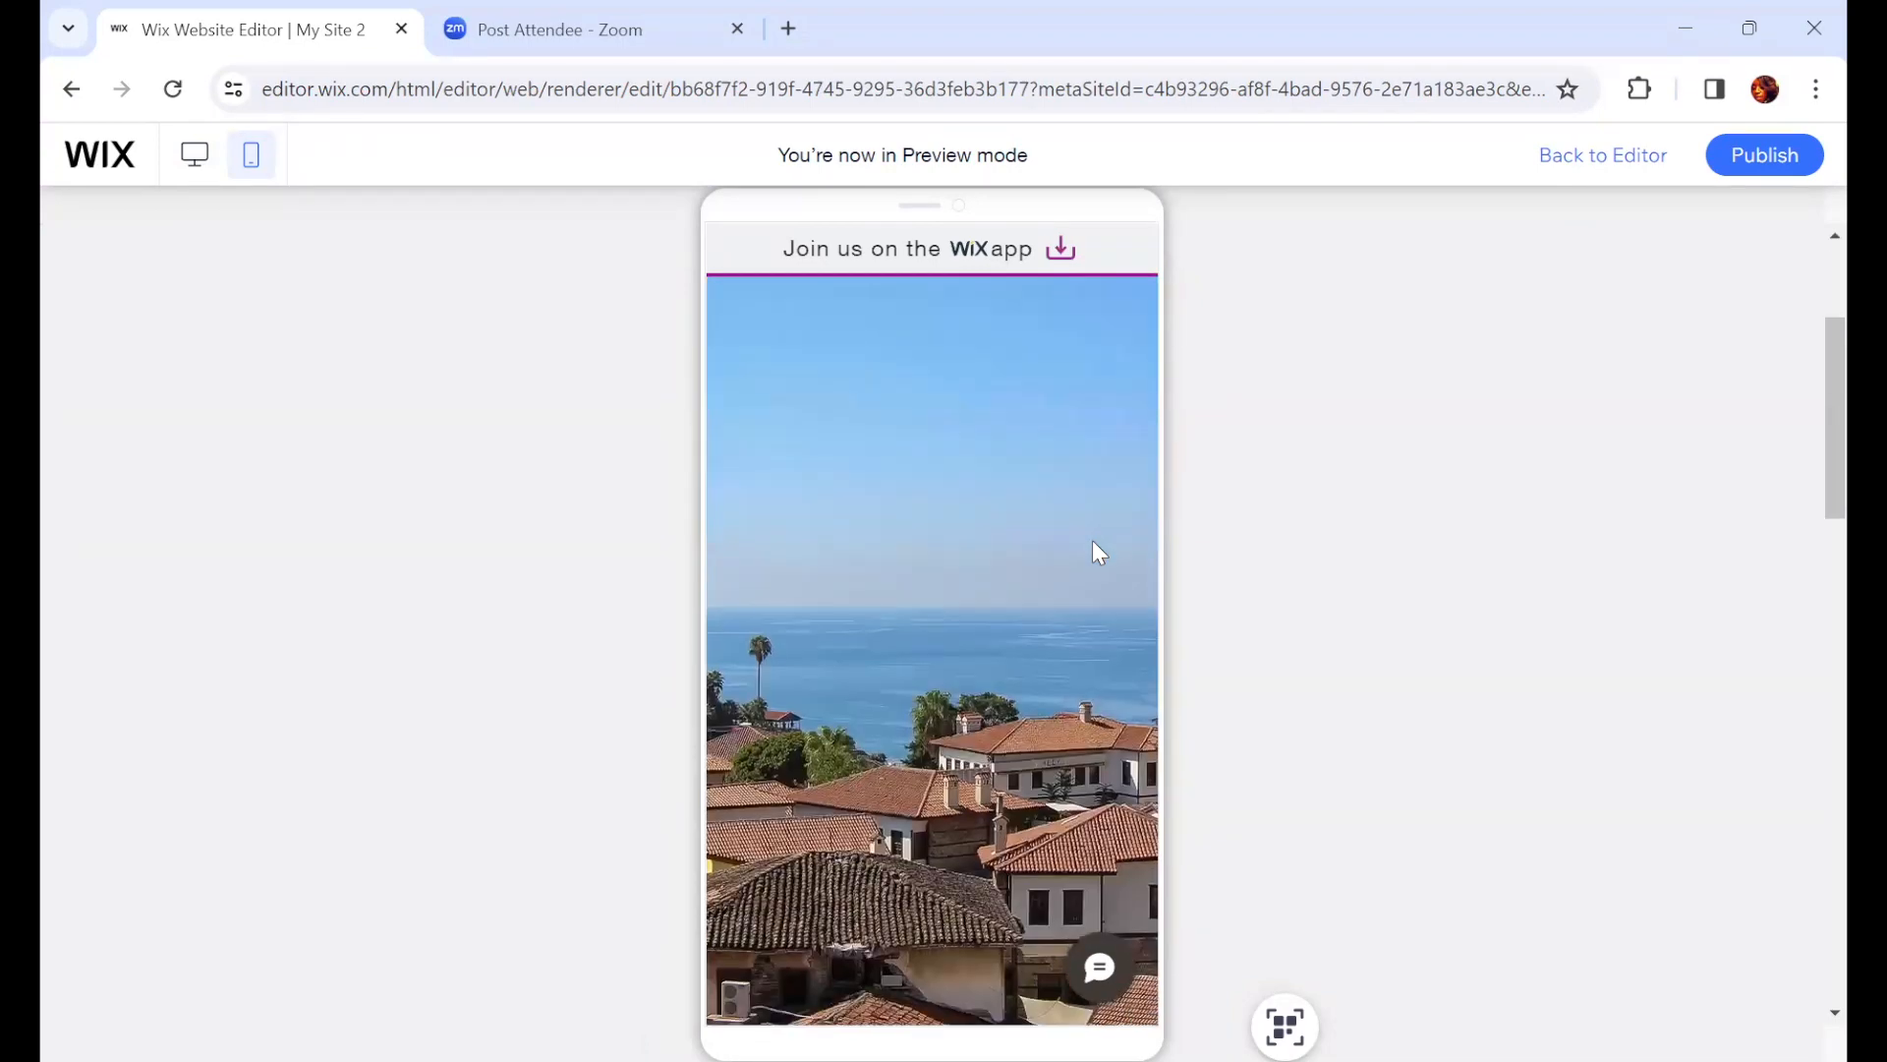
{"action": "scroll", "coordinate": [1093, 540], "scroll_direction": "down", "scroll_amount": 1}
{"action": "scroll", "coordinate": [1093, 540], "scroll_direction": "up", "scroll_amount": 1}
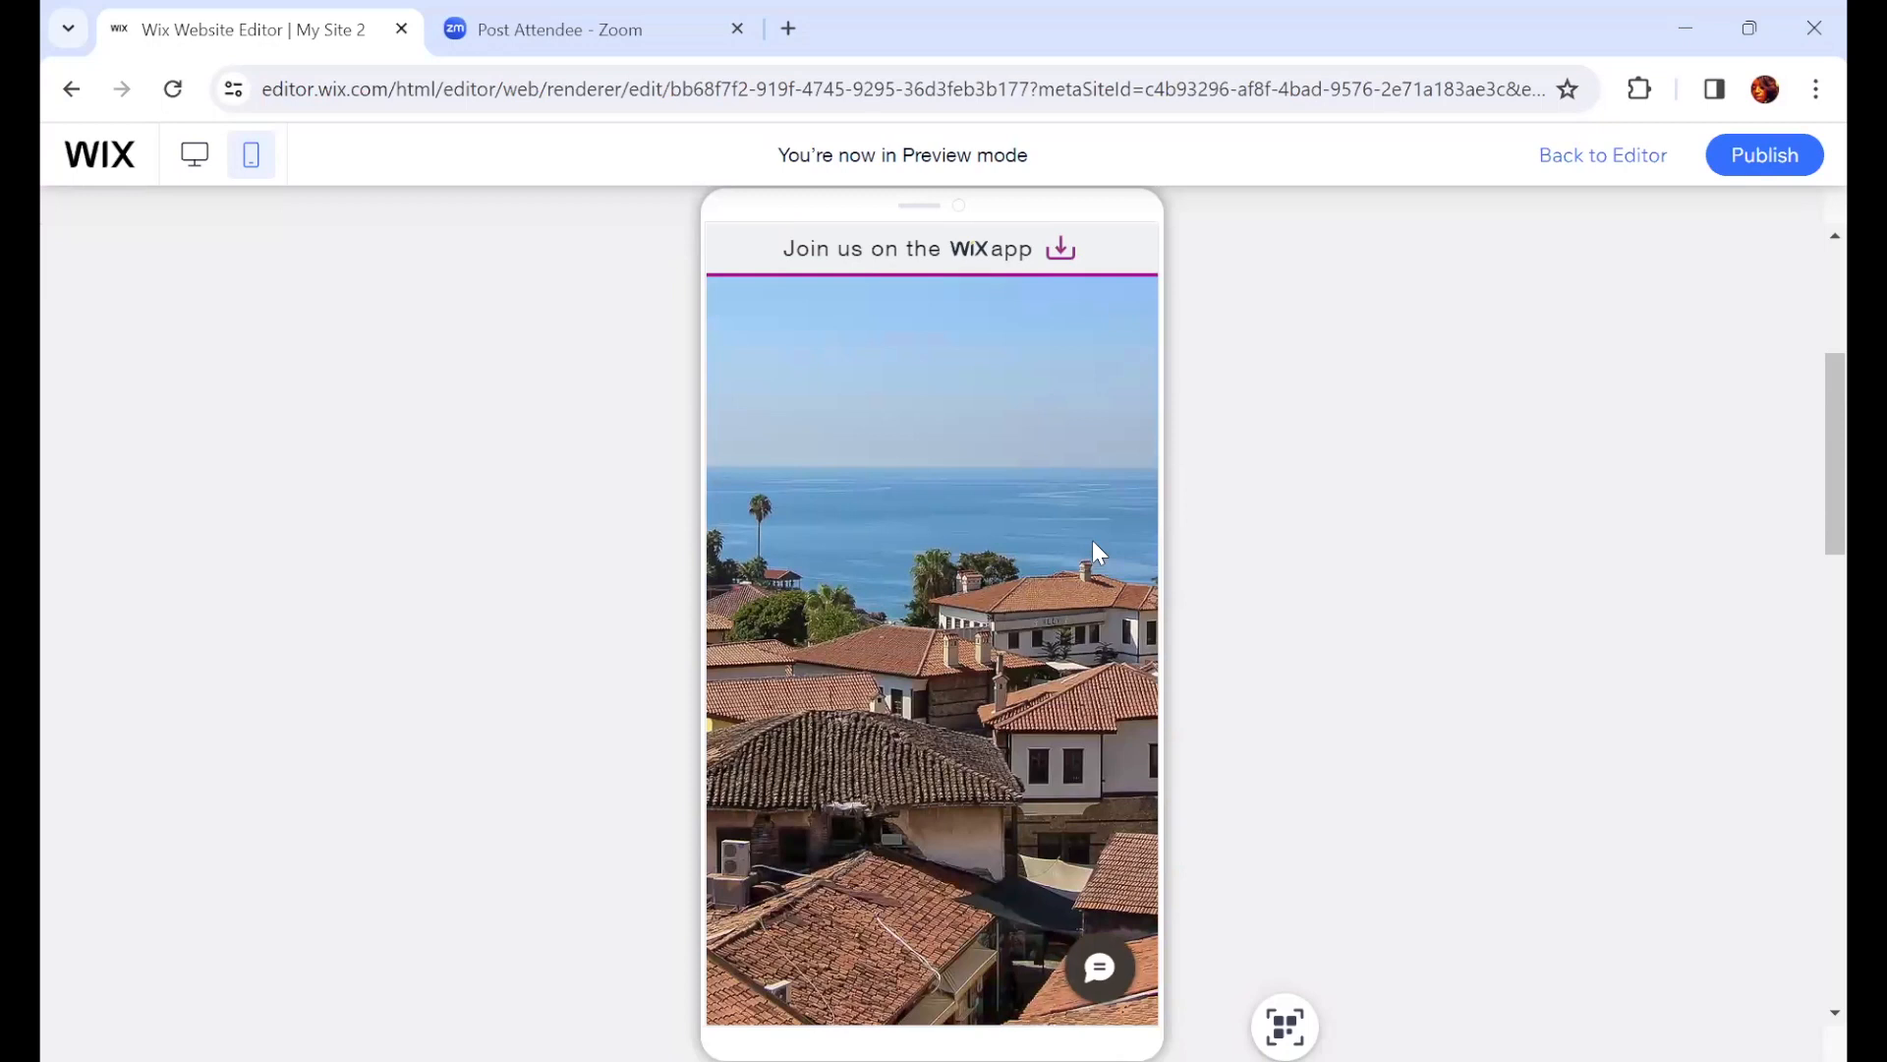
{"action": "scroll", "coordinate": [1081, 531], "scroll_direction": "up", "scroll_amount": 2}
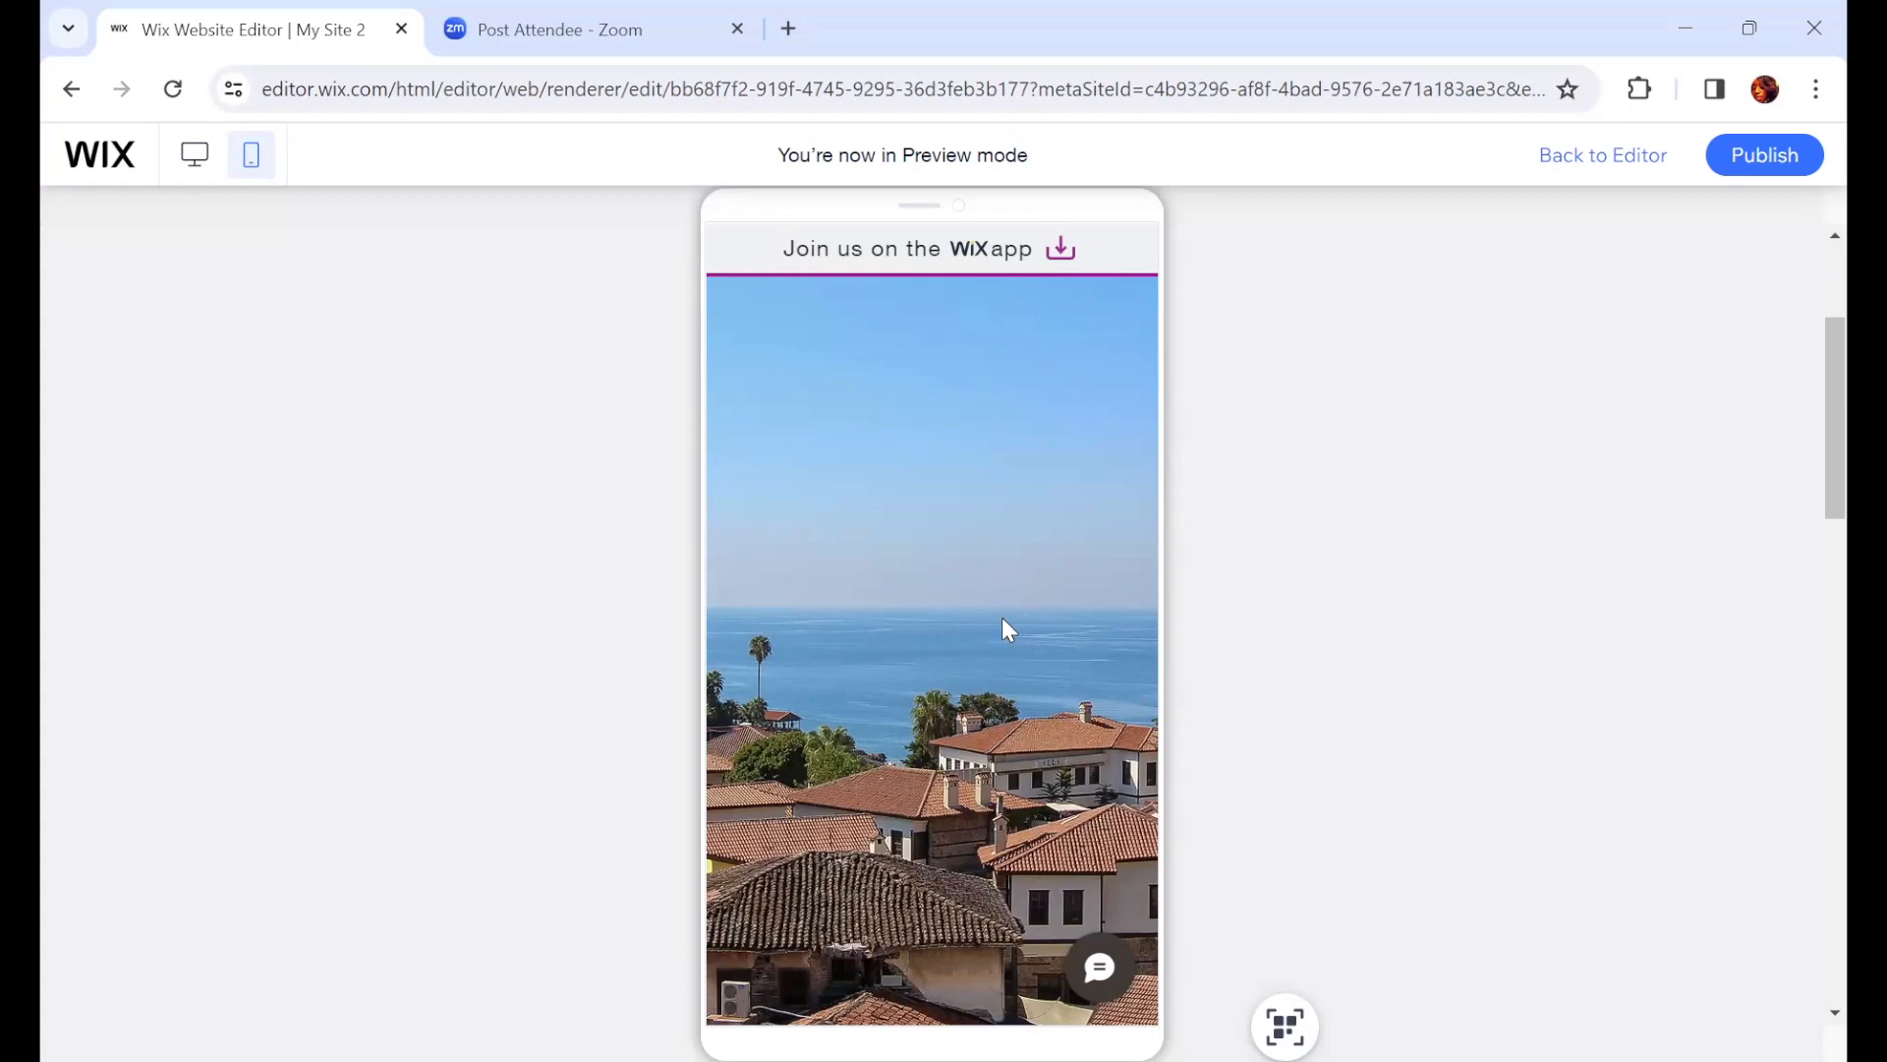
{"action": "scroll", "coordinate": [1003, 619], "scroll_direction": "down", "scroll_amount": 5}
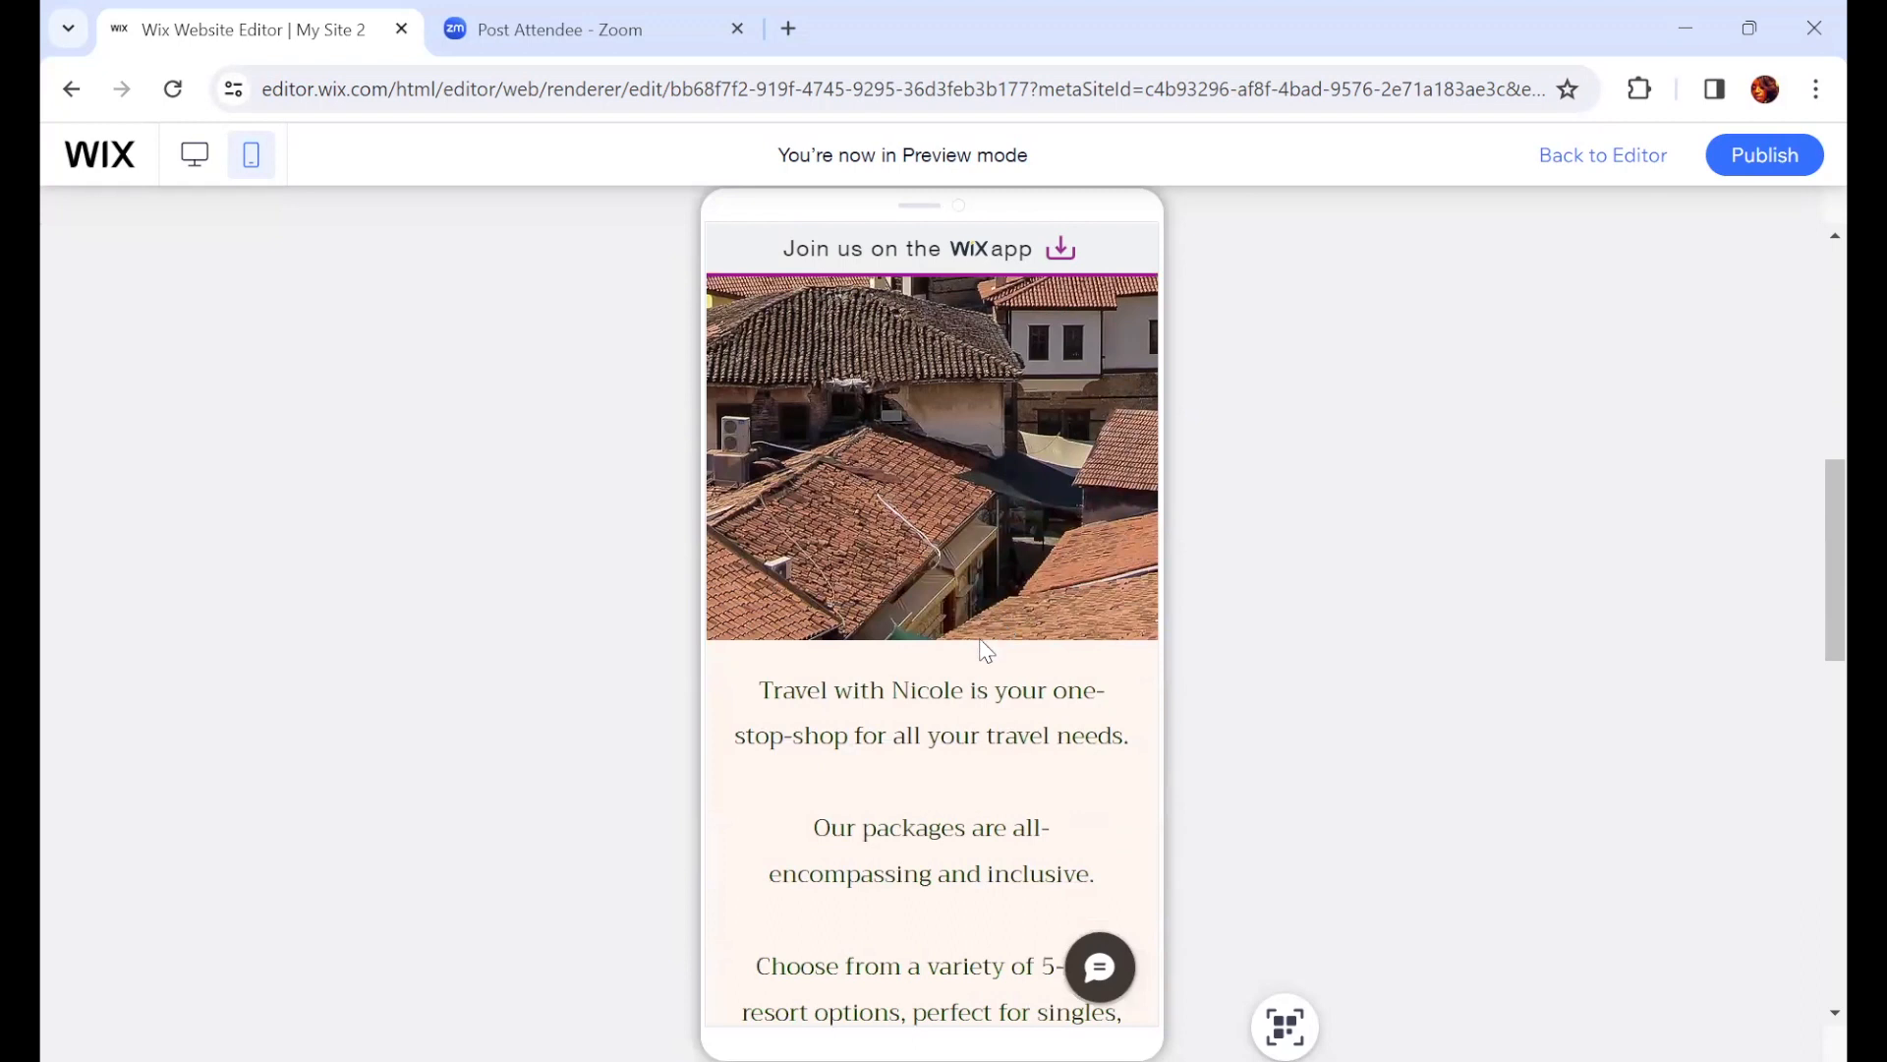
{"action": "scroll", "coordinate": [983, 638], "scroll_direction": "down", "scroll_amount": 3}
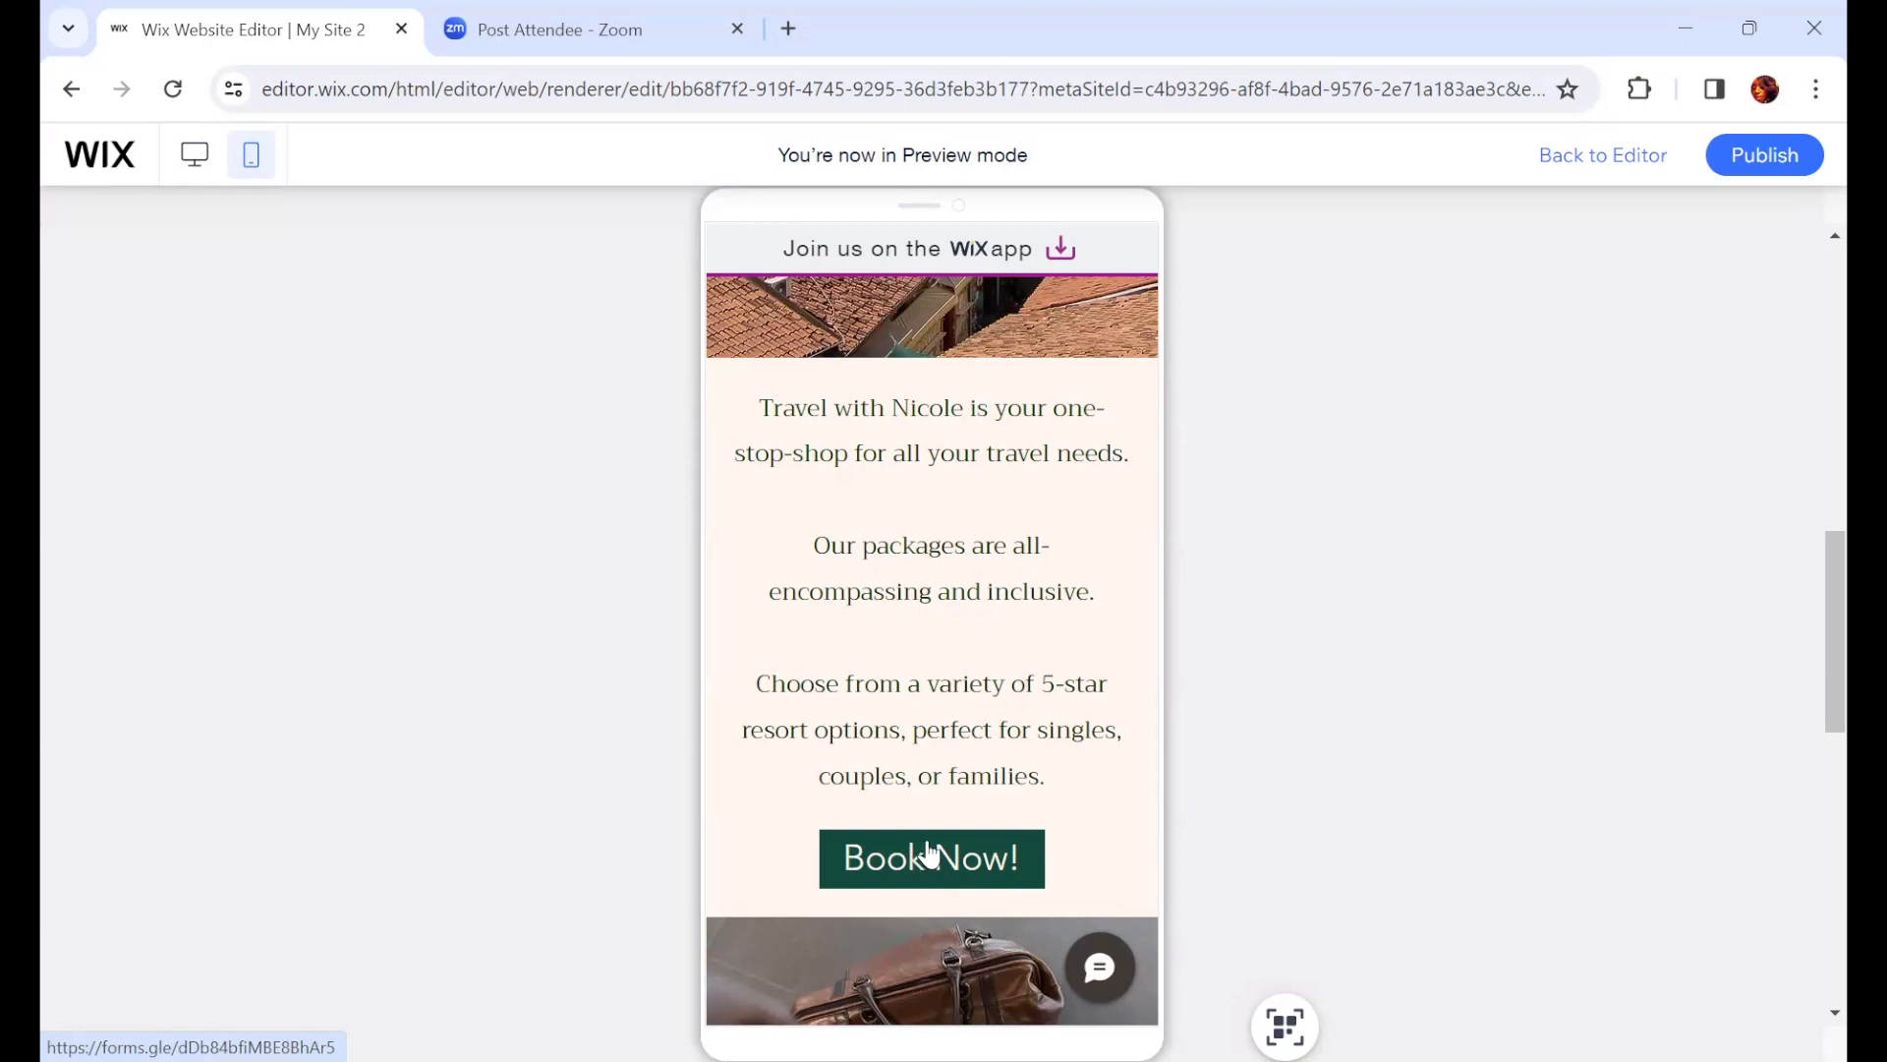
{"action": "scroll", "coordinate": [933, 869], "scroll_direction": "down", "scroll_amount": 6}
{"action": "scroll", "coordinate": [929, 855], "scroll_direction": "down", "scroll_amount": 4}
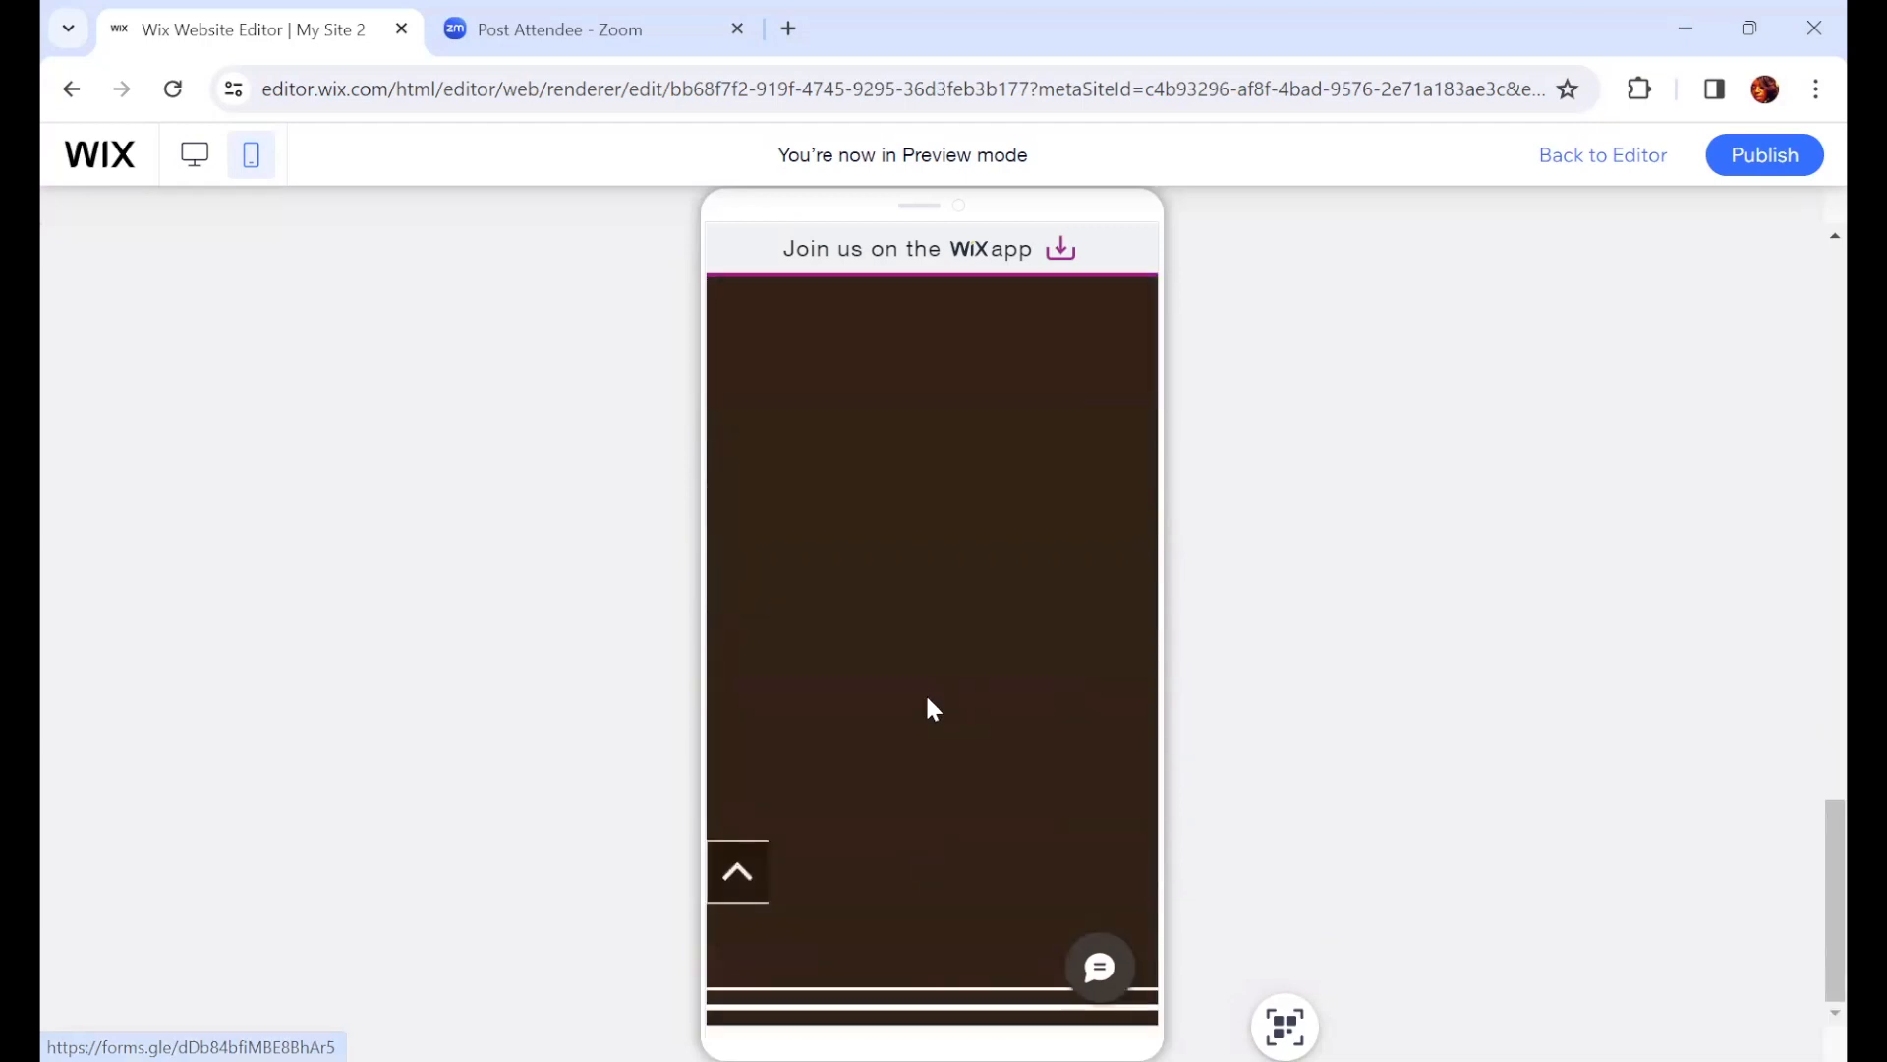
{"action": "scroll", "coordinate": [914, 845], "scroll_direction": "up", "scroll_amount": 2}
{"action": "scroll", "coordinate": [916, 845], "scroll_direction": "down", "scroll_amount": 4}
{"action": "scroll", "coordinate": [917, 844], "scroll_direction": "up", "scroll_amount": 2}
{"action": "scroll", "coordinate": [918, 847], "scroll_direction": "down", "scroll_amount": 2}
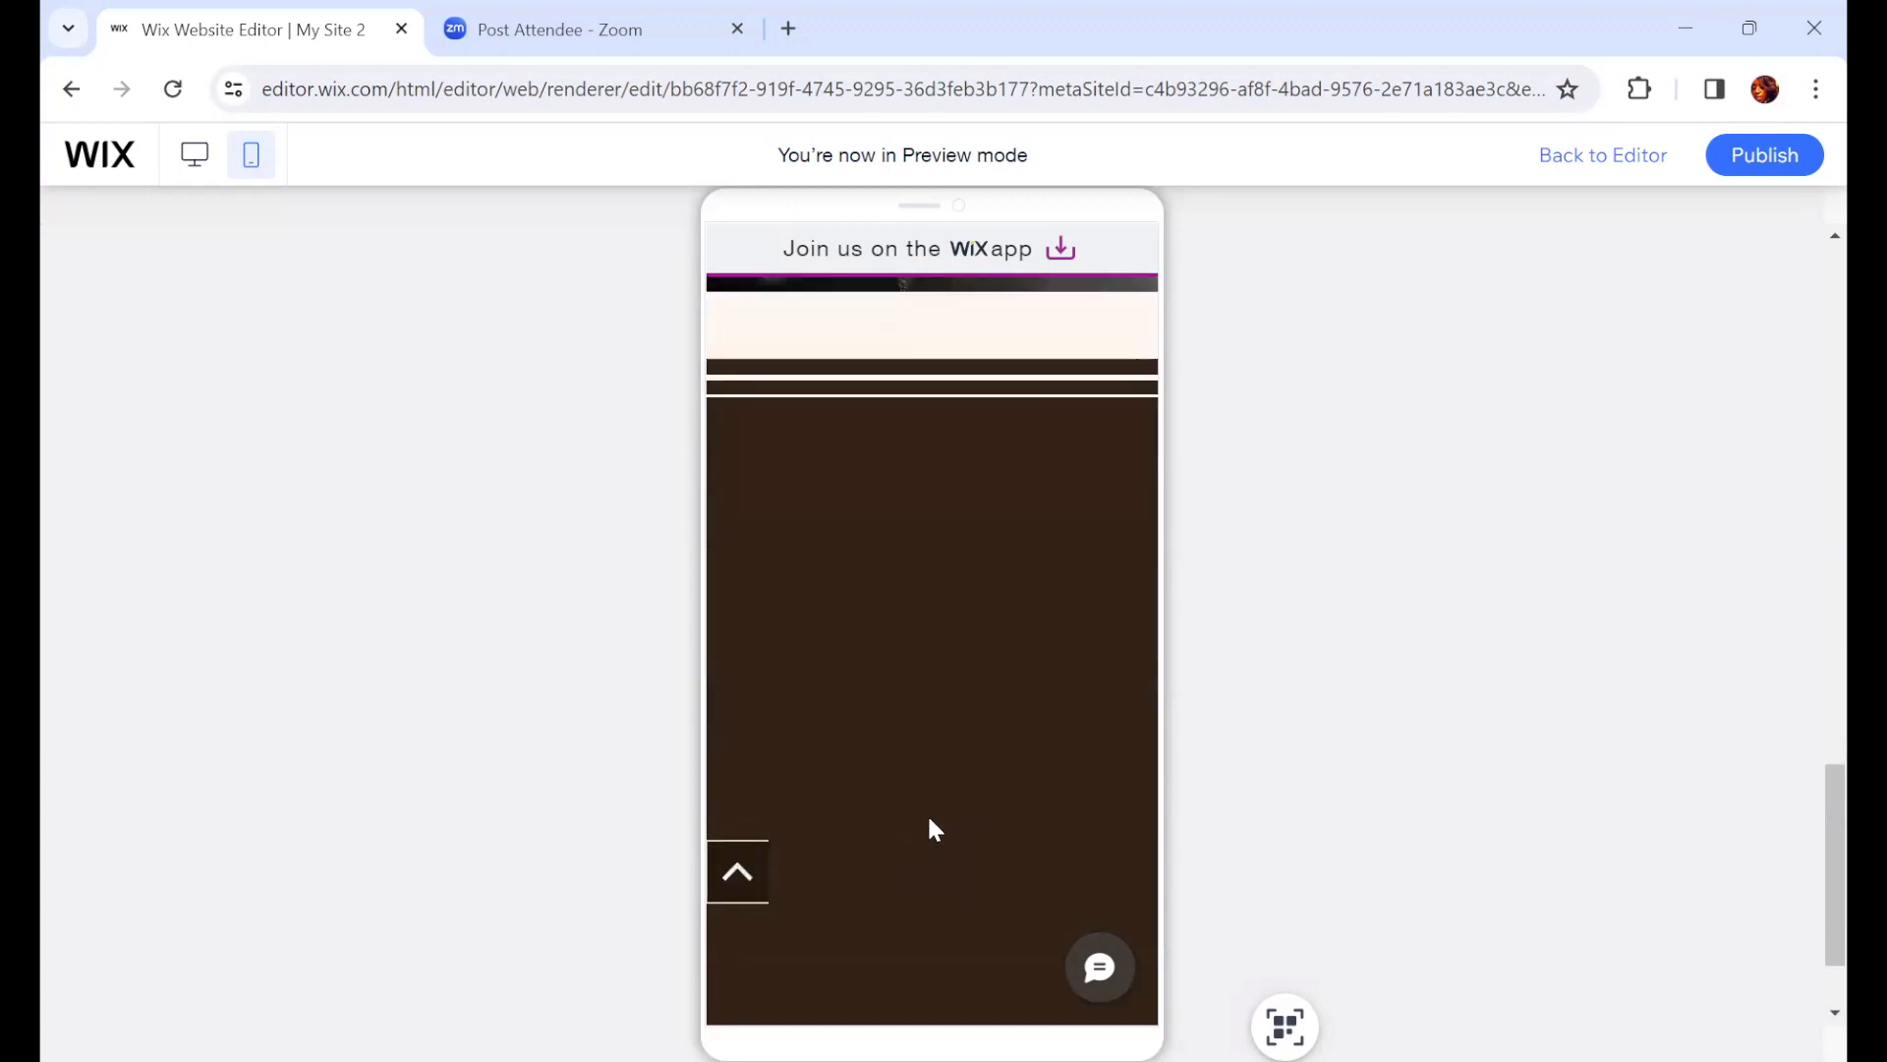
{"action": "scroll", "coordinate": [929, 831], "scroll_direction": "down", "scroll_amount": 2}
{"action": "scroll", "coordinate": [924, 835], "scroll_direction": "up", "scroll_amount": 4}
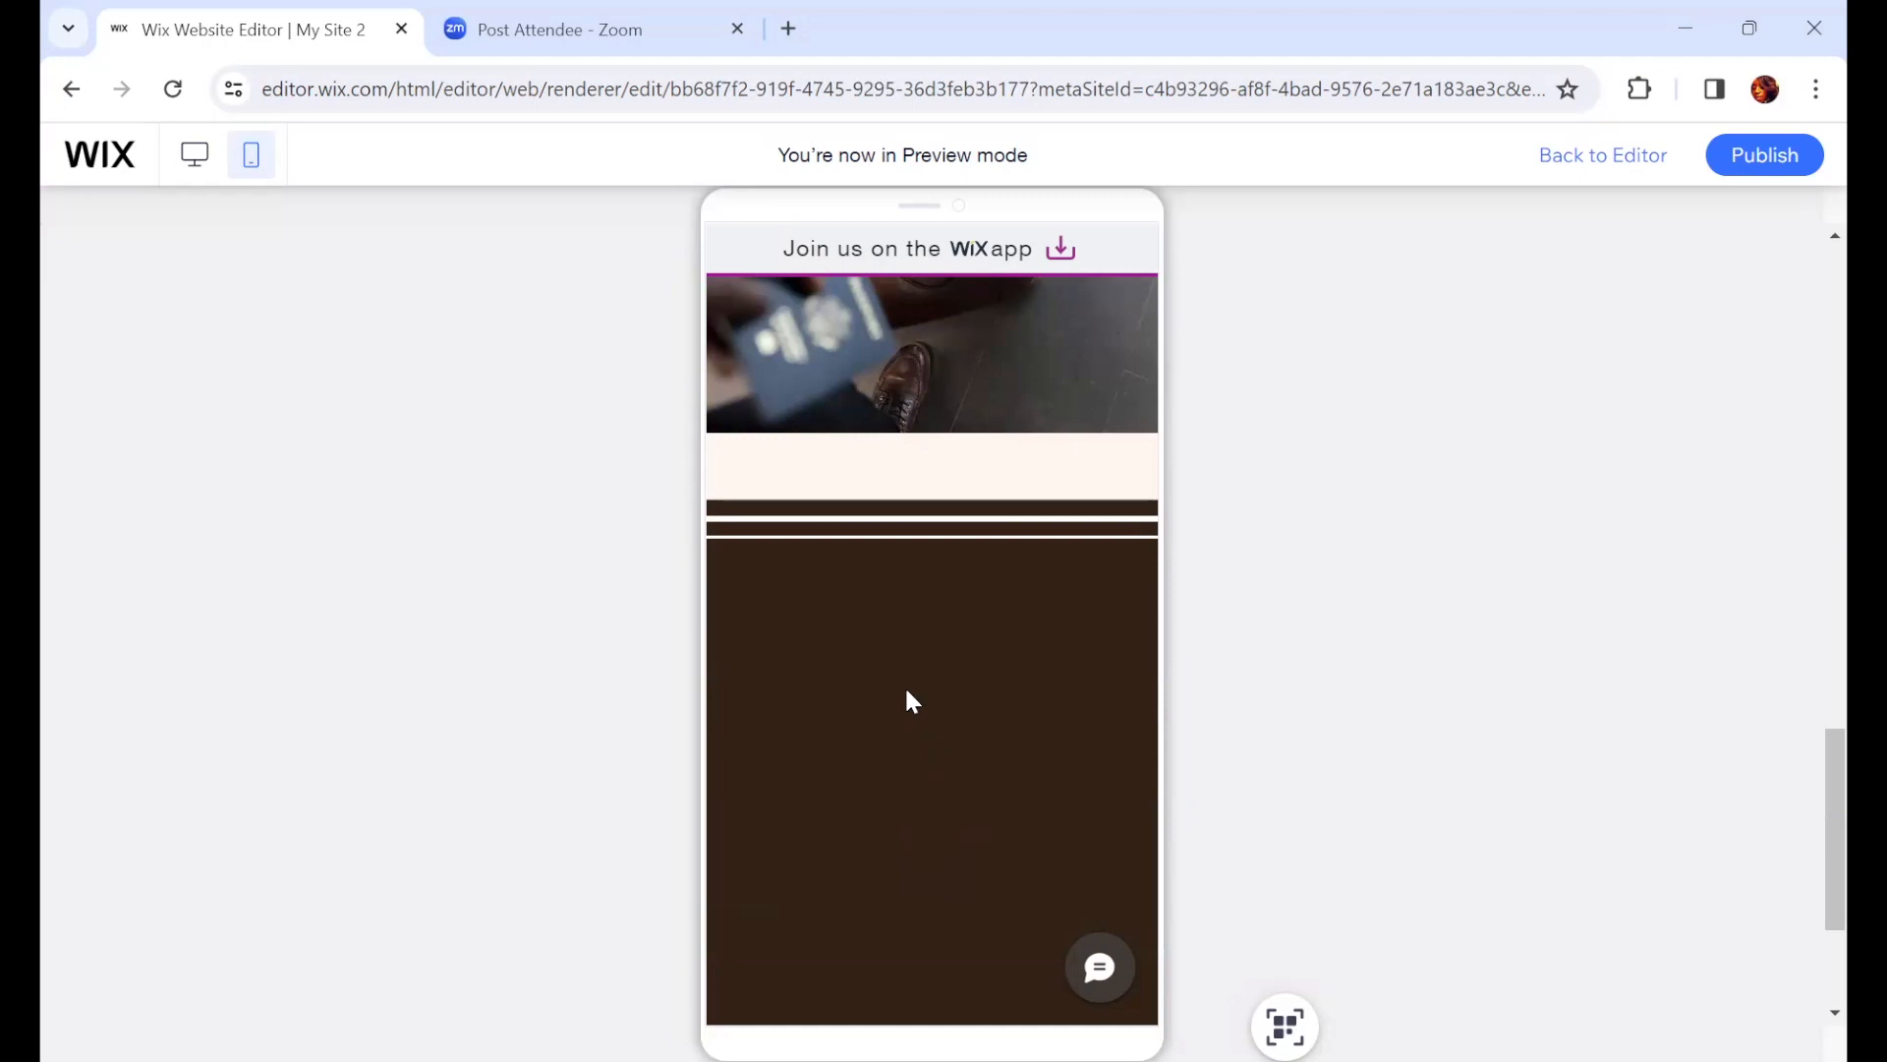
{"action": "scroll", "coordinate": [957, 652], "scroll_direction": "down", "scroll_amount": 4}
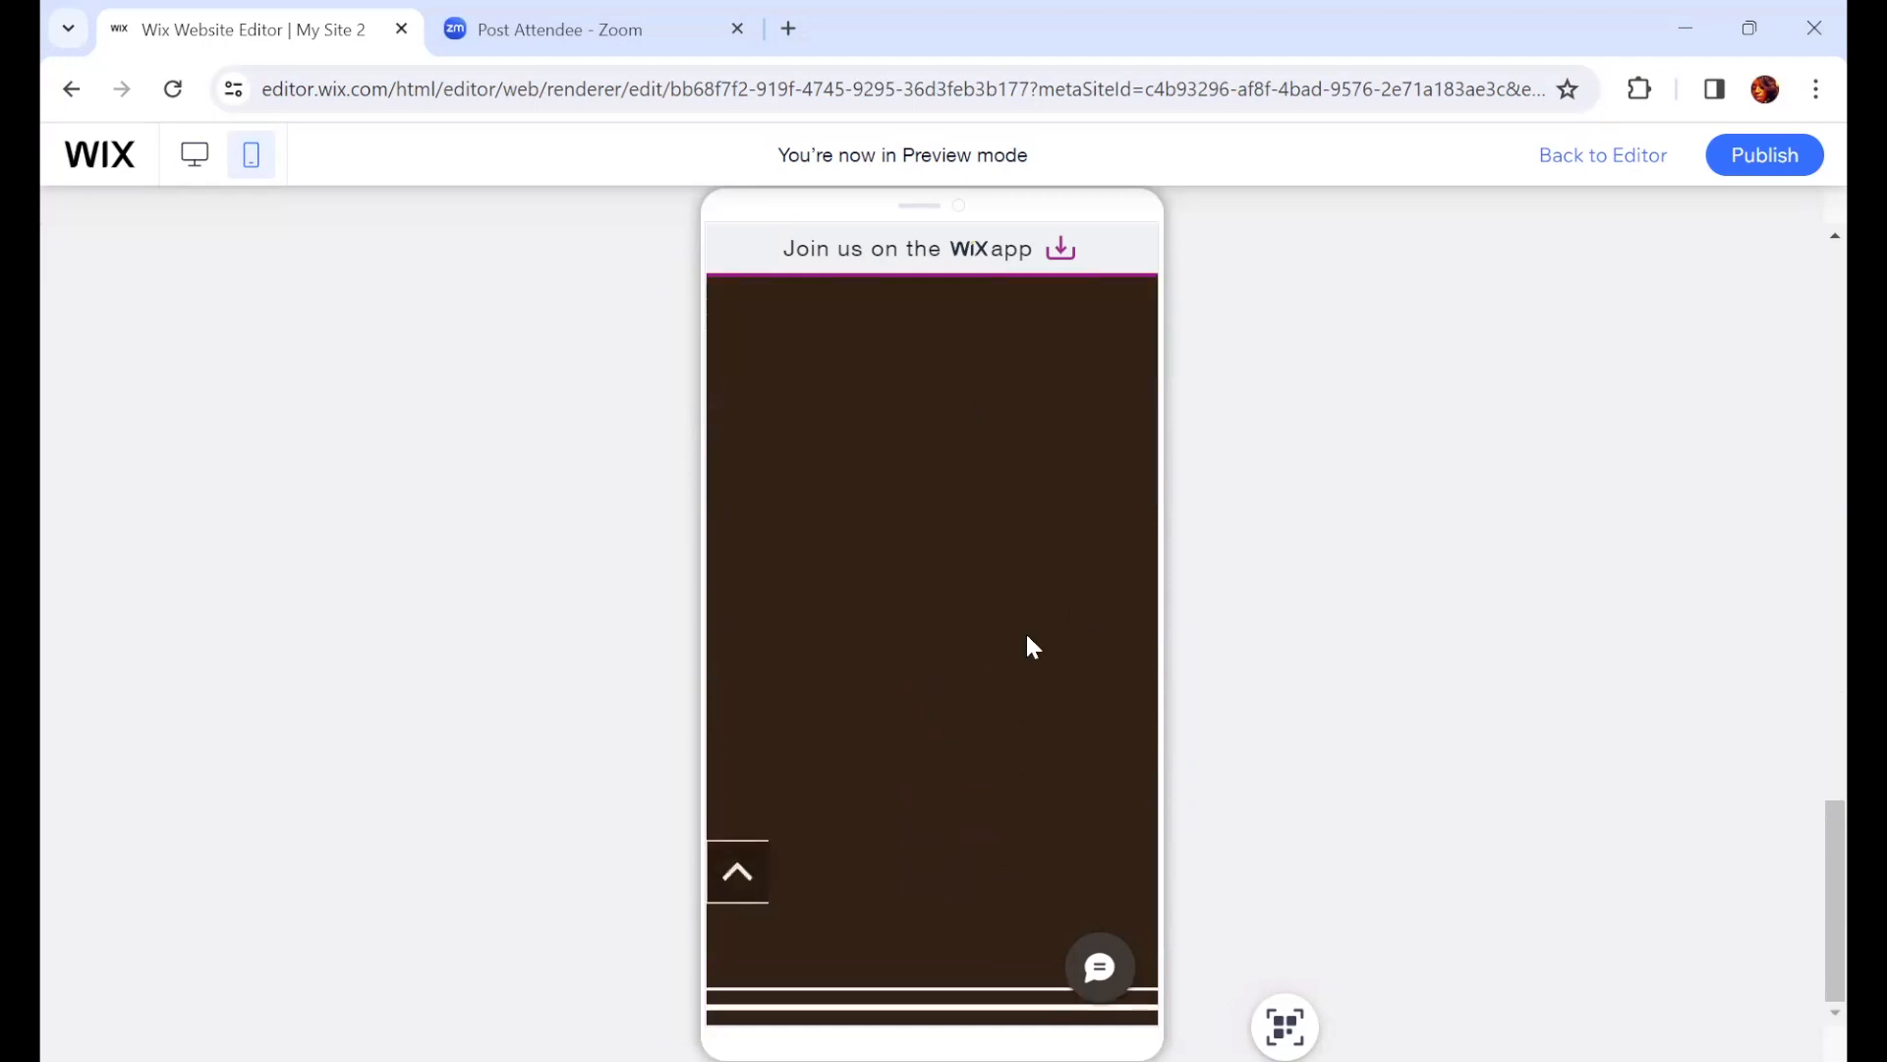
{"action": "scroll", "coordinate": [999, 595], "scroll_direction": "up", "scroll_amount": 4}
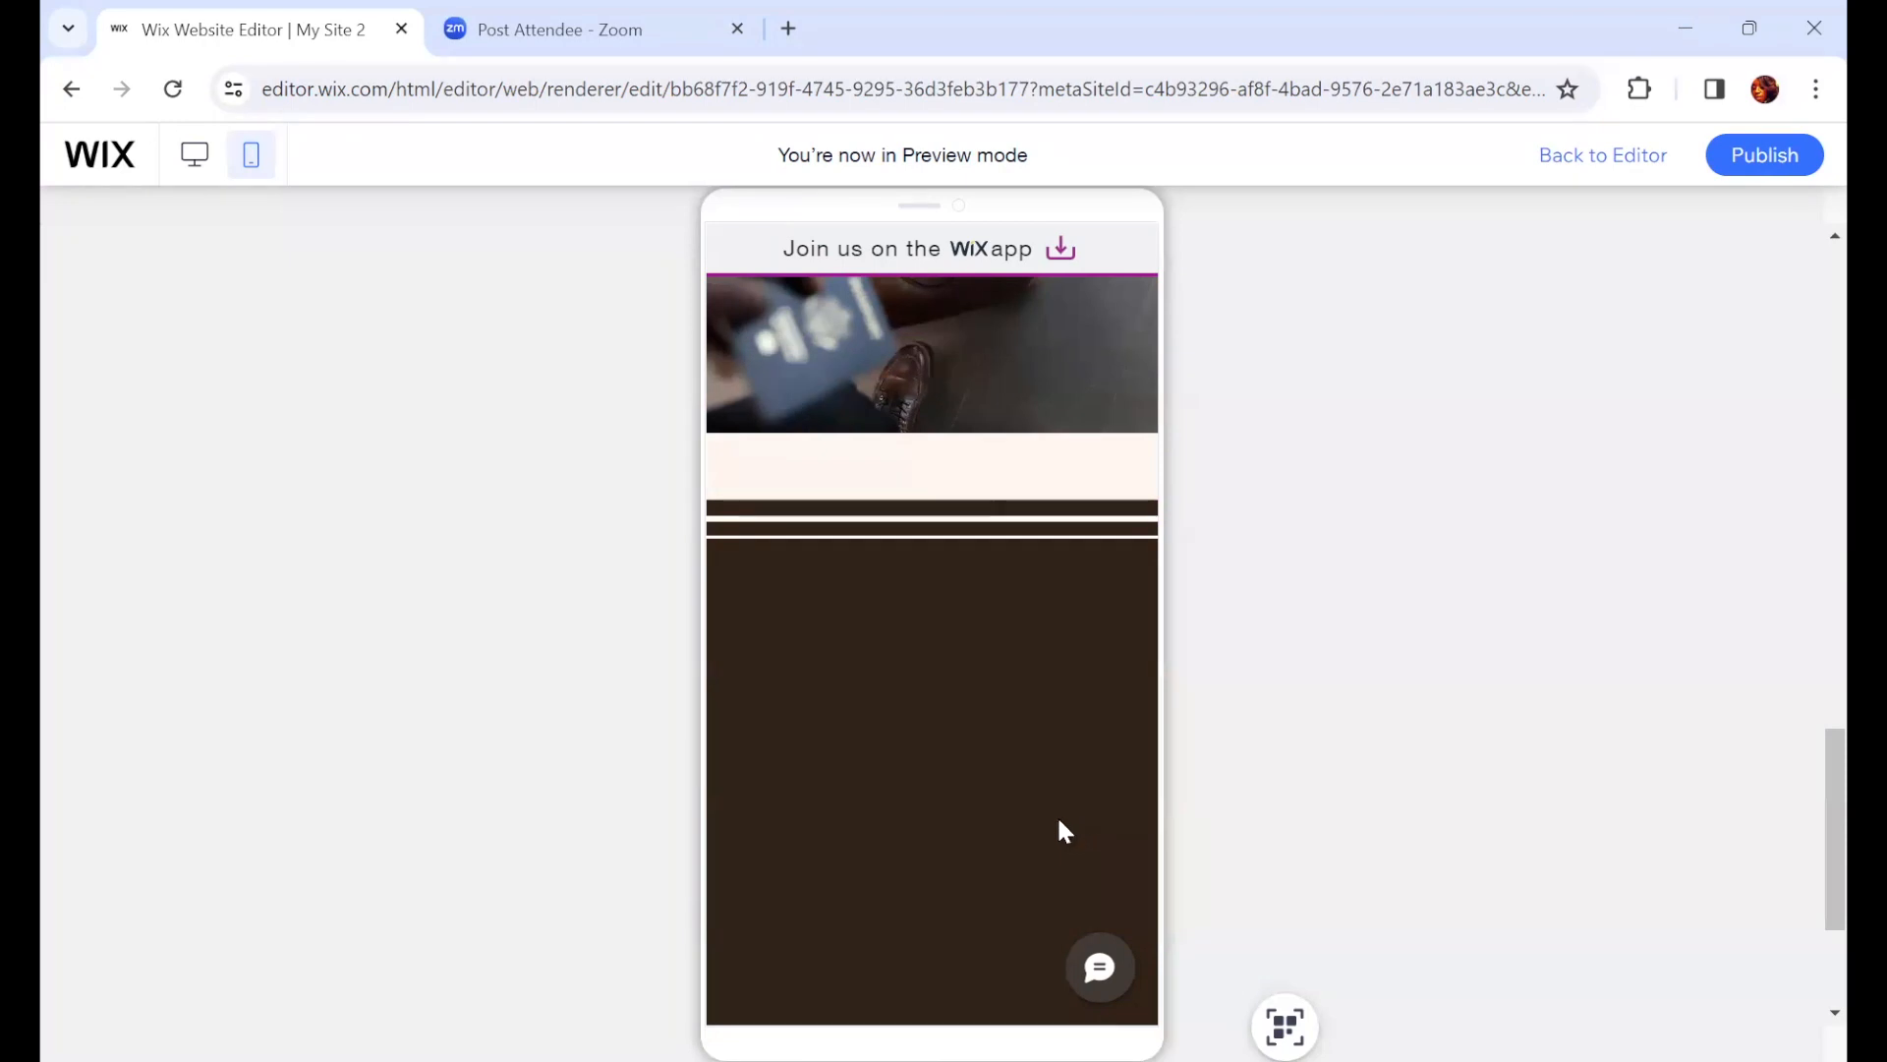
{"action": "scroll", "coordinate": [1011, 729], "scroll_direction": "down", "scroll_amount": 4}
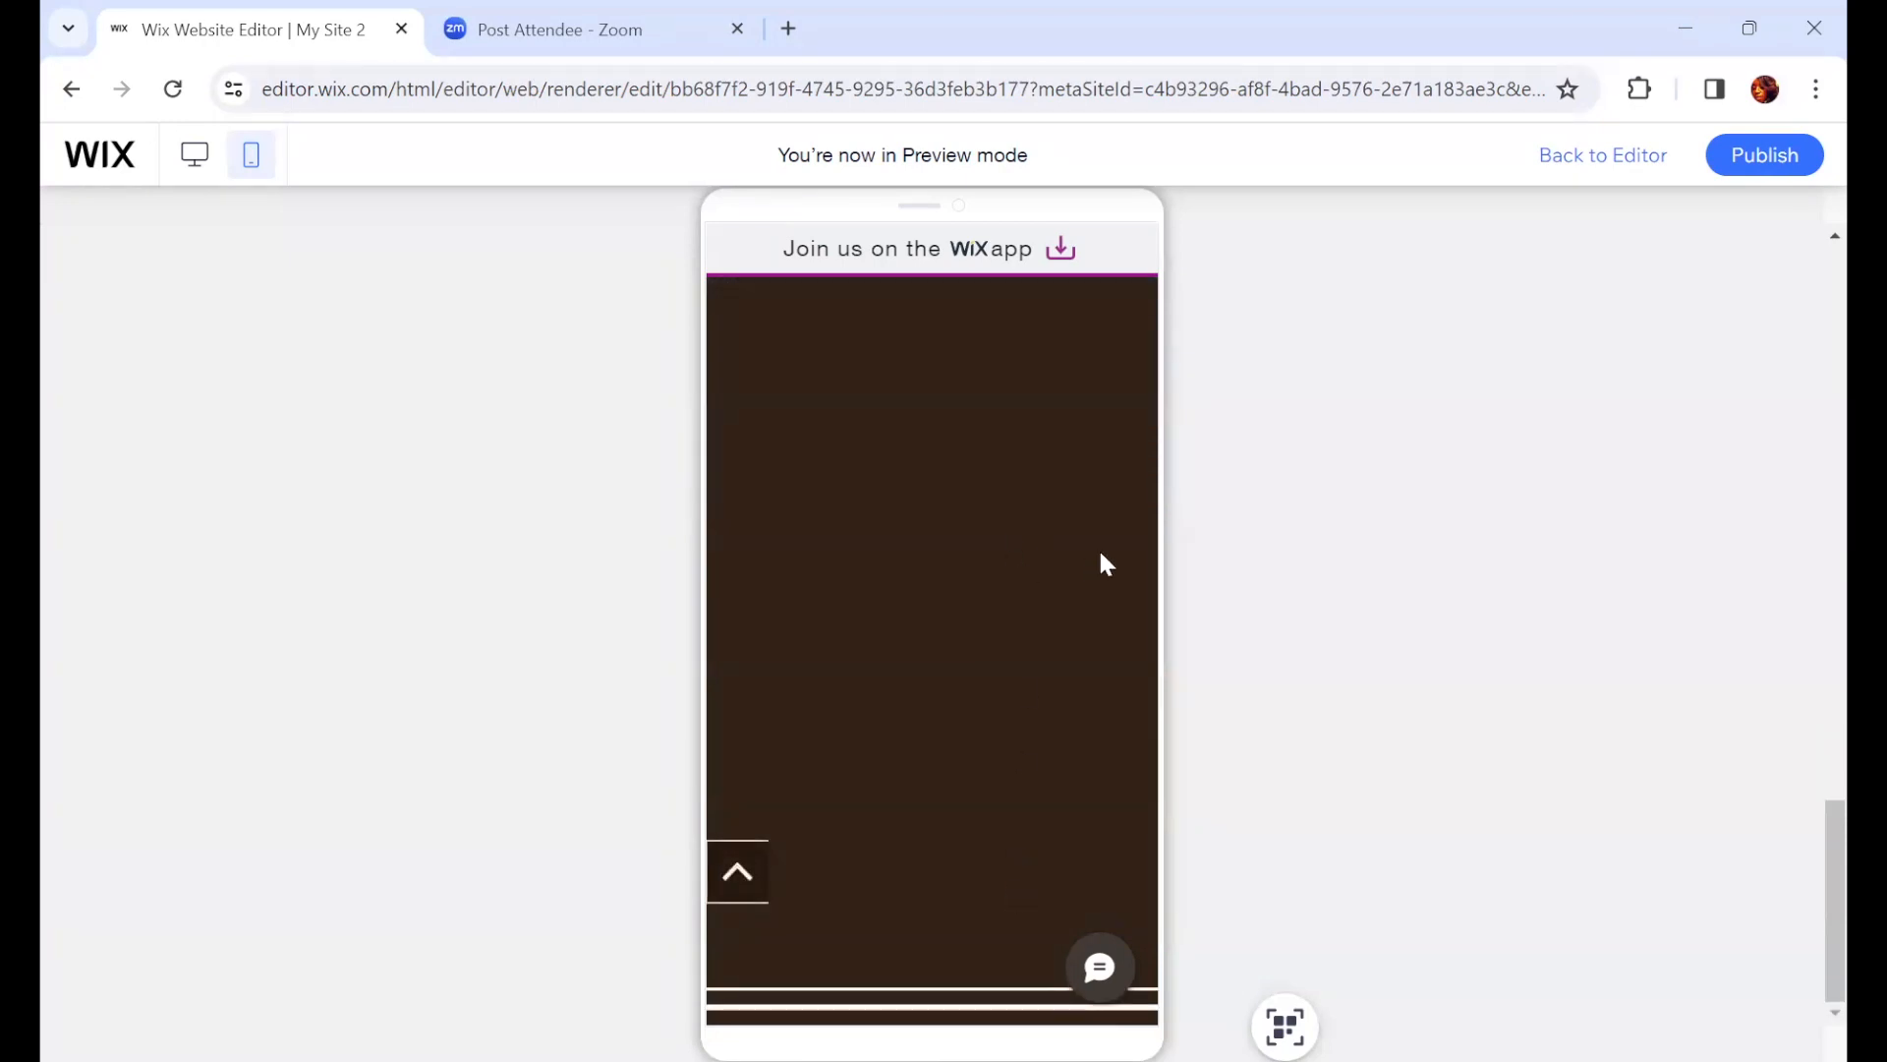
Step: Return to the editor and extend the strip above the footer on the mobile HOME page taller
{"action": "left_click", "coordinate": [1608, 178]}
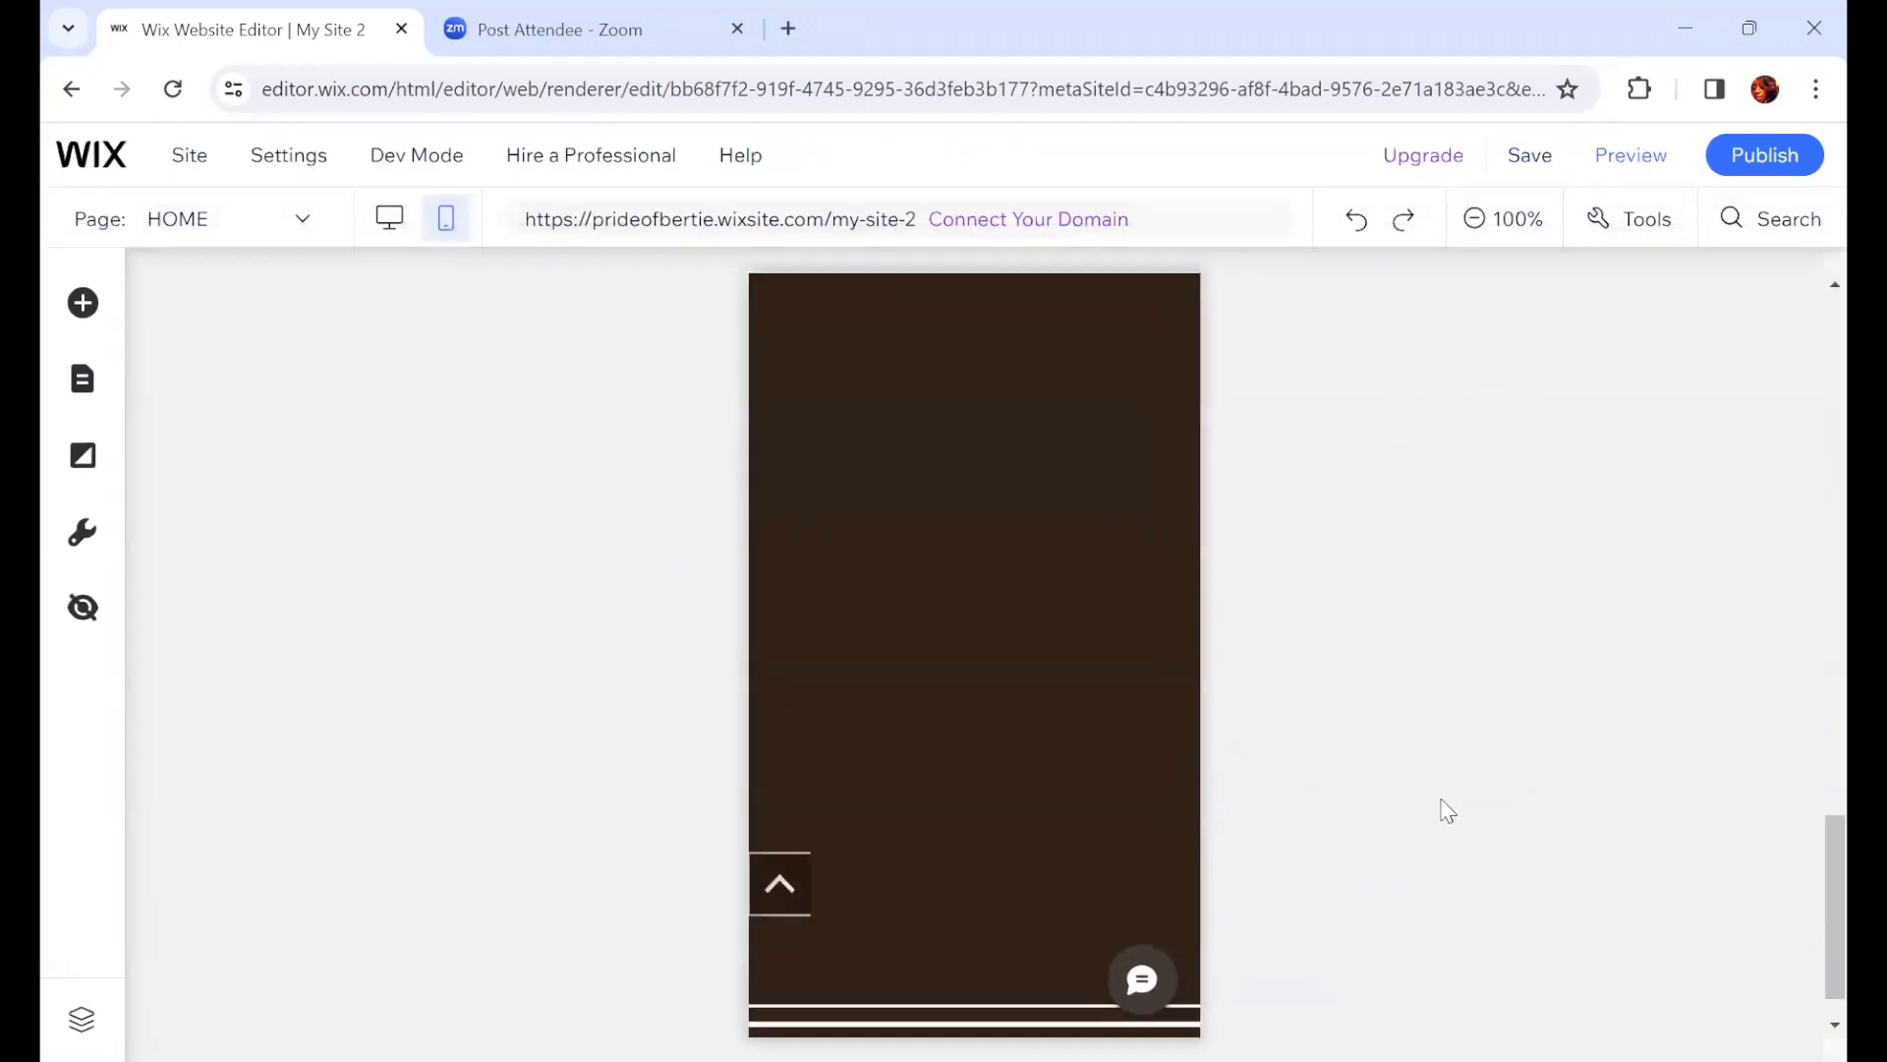
{"action": "scroll", "coordinate": [1624, 806], "scroll_direction": "up", "scroll_amount": 3}
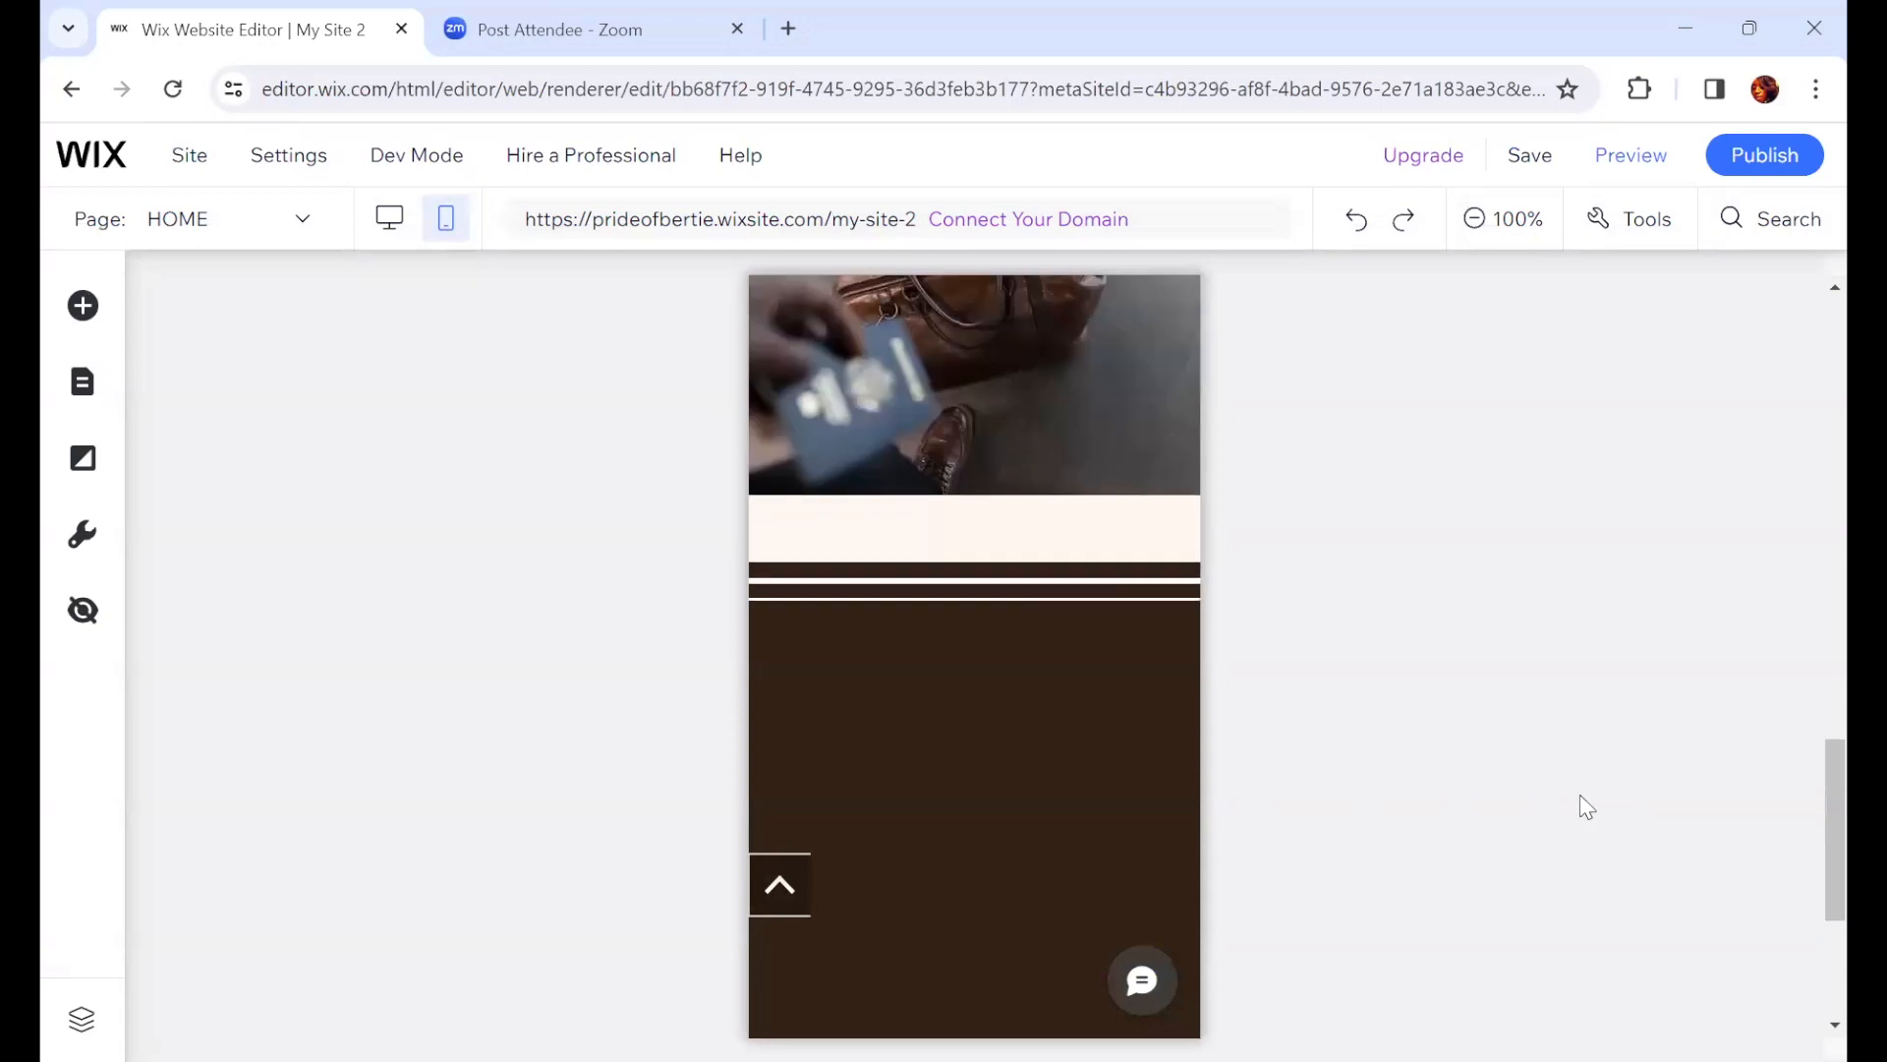
{"action": "scroll", "coordinate": [1008, 742], "scroll_direction": "down", "scroll_amount": 2}
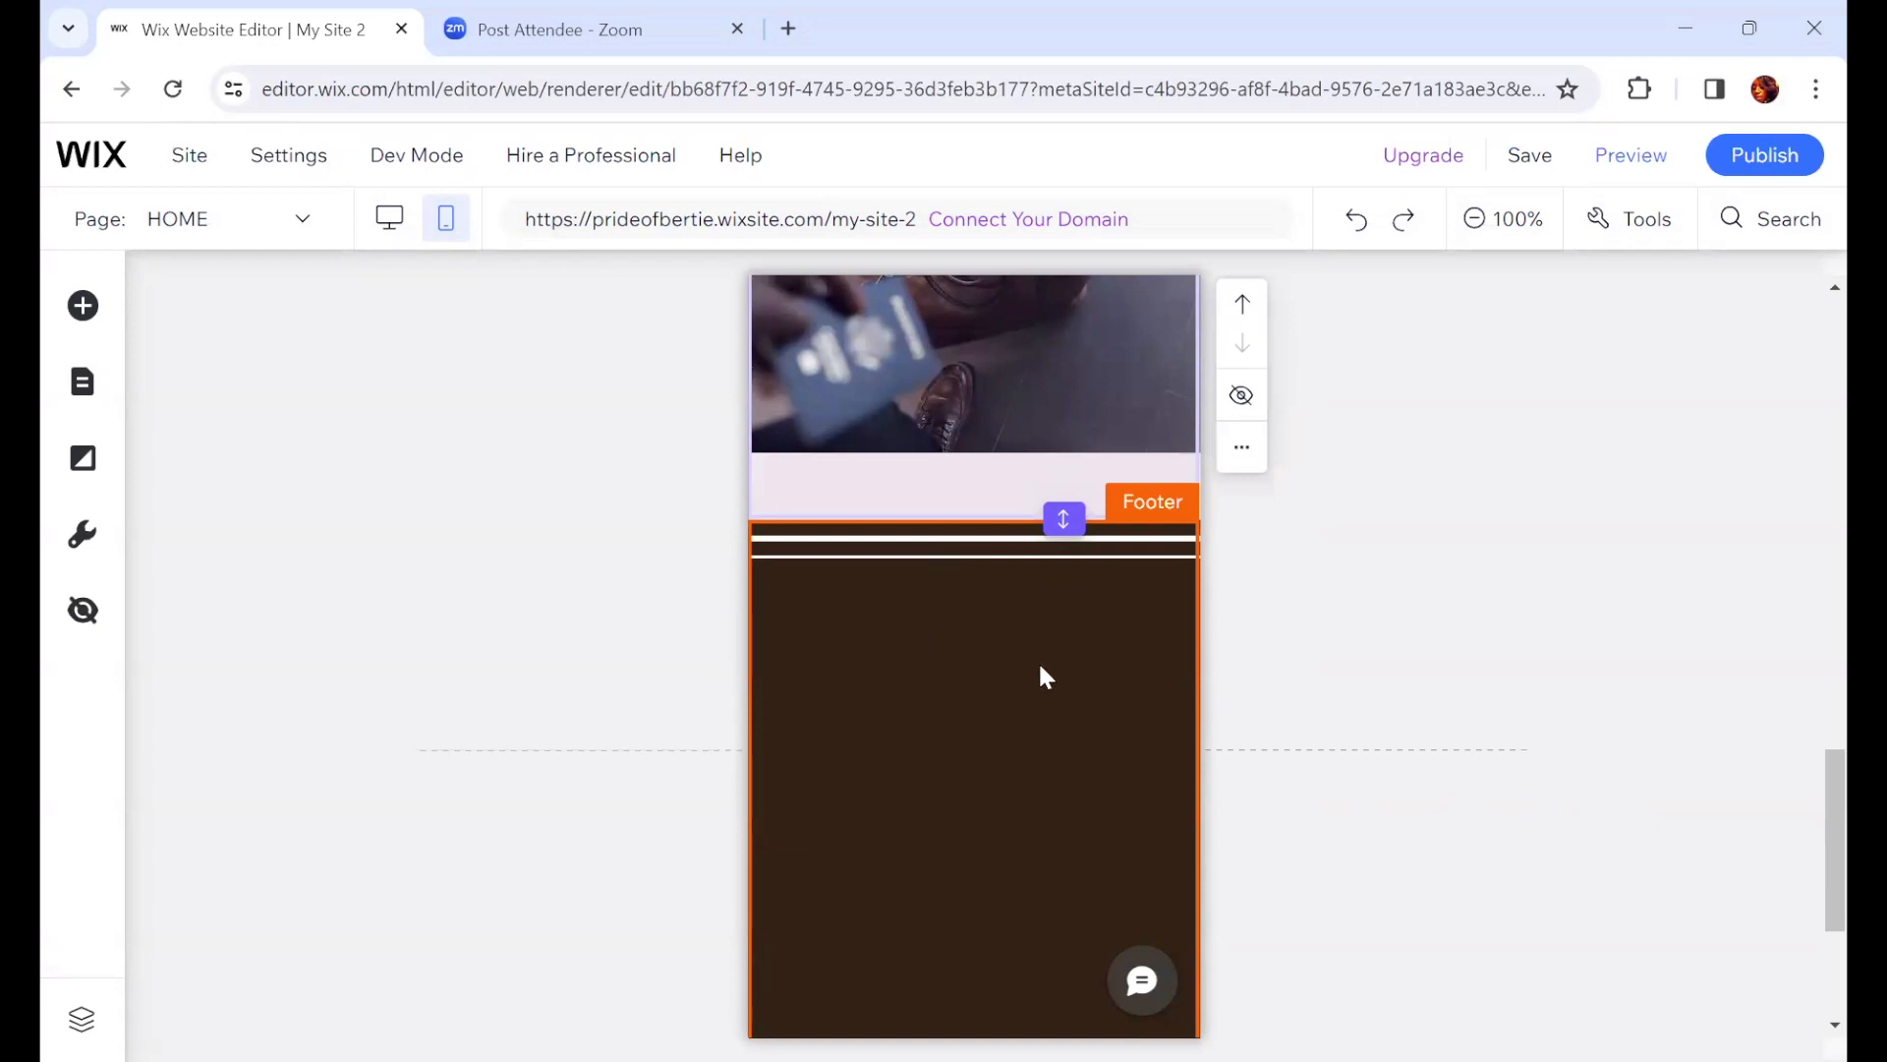
{"action": "scroll", "coordinate": [1038, 669], "scroll_direction": "up", "scroll_amount": 2}
{"action": "scroll", "coordinate": [1035, 536], "scroll_direction": "up", "scroll_amount": 4}
{"action": "scroll", "coordinate": [1061, 741], "scroll_direction": "down", "scroll_amount": 4}
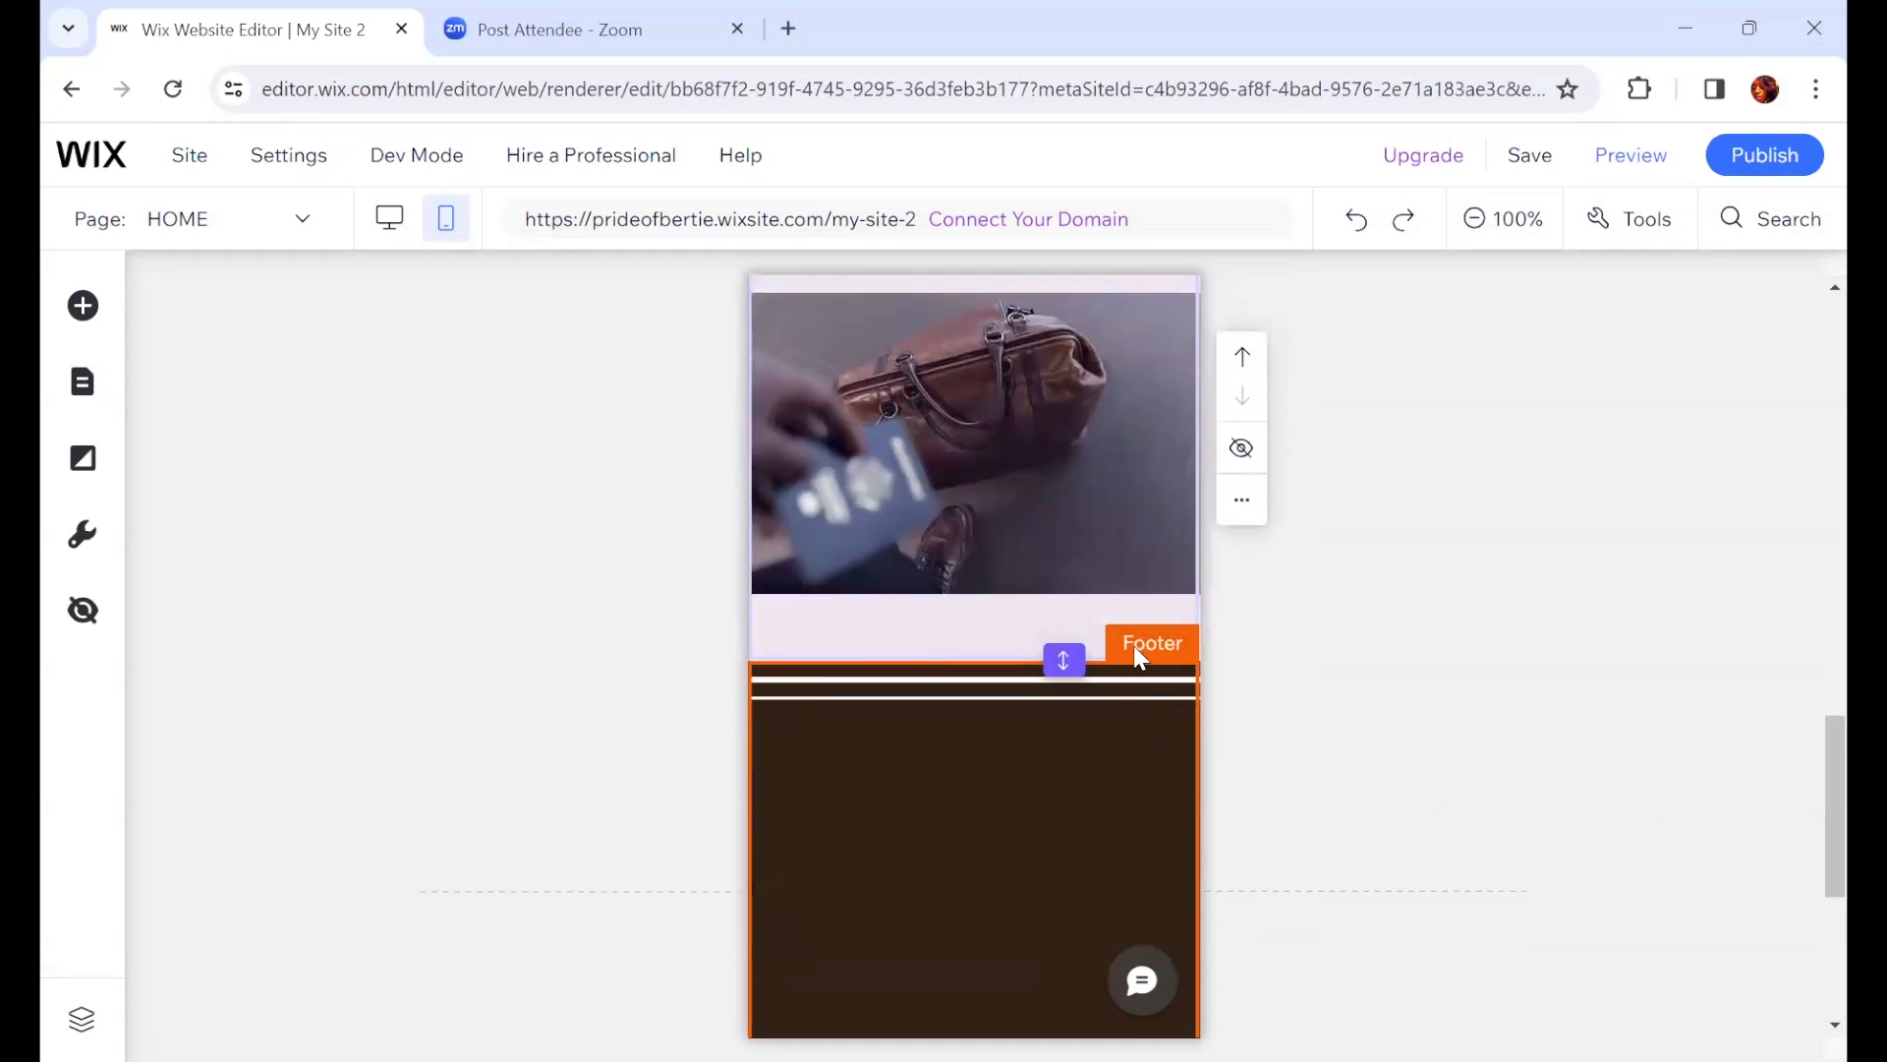
{"action": "scroll", "coordinate": [1095, 577], "scroll_direction": "down", "scroll_amount": 2}
{"action": "left_click_drag", "start_coordinate": [1063, 519], "coordinate": [1080, 696]}
Step: Reduce the height of the footer on the mobile HOME page
{"action": "scroll", "coordinate": [1533, 800], "scroll_direction": "down", "scroll_amount": 5}
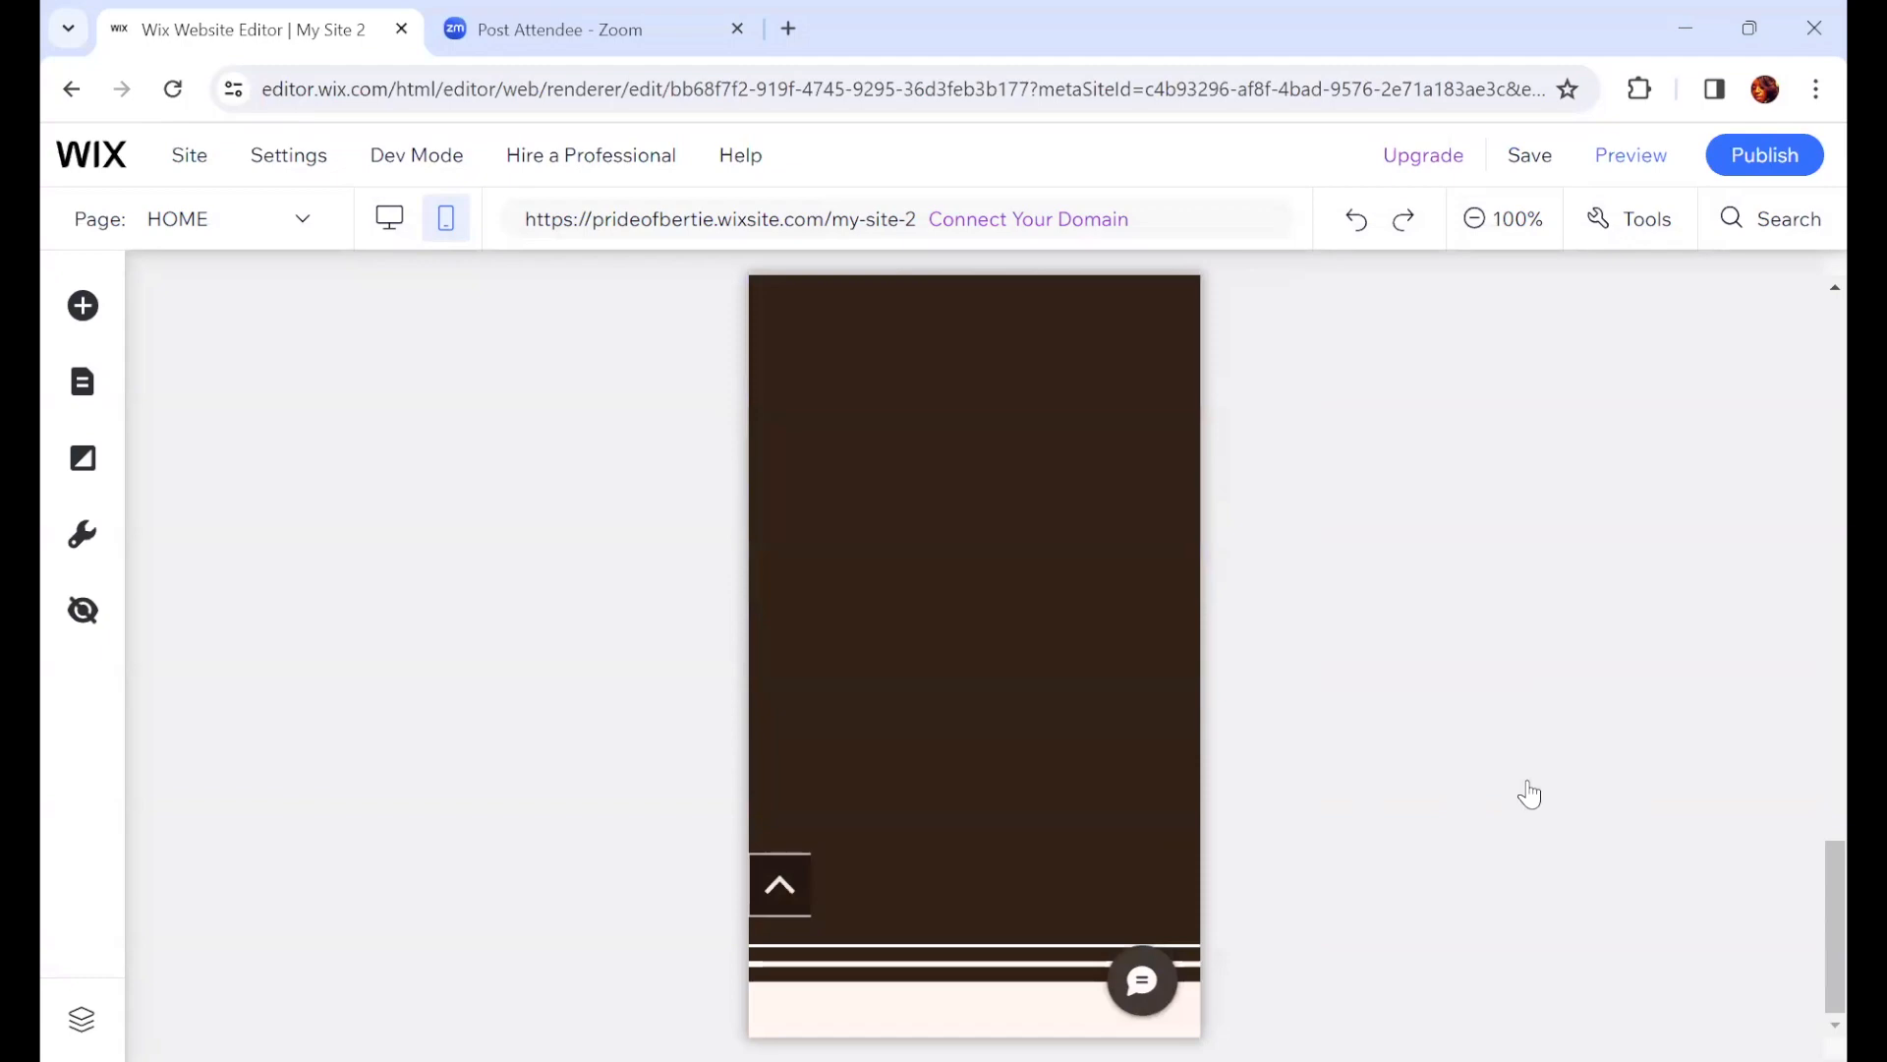
{"action": "scroll", "coordinate": [1224, 847], "scroll_direction": "up", "scroll_amount": 10}
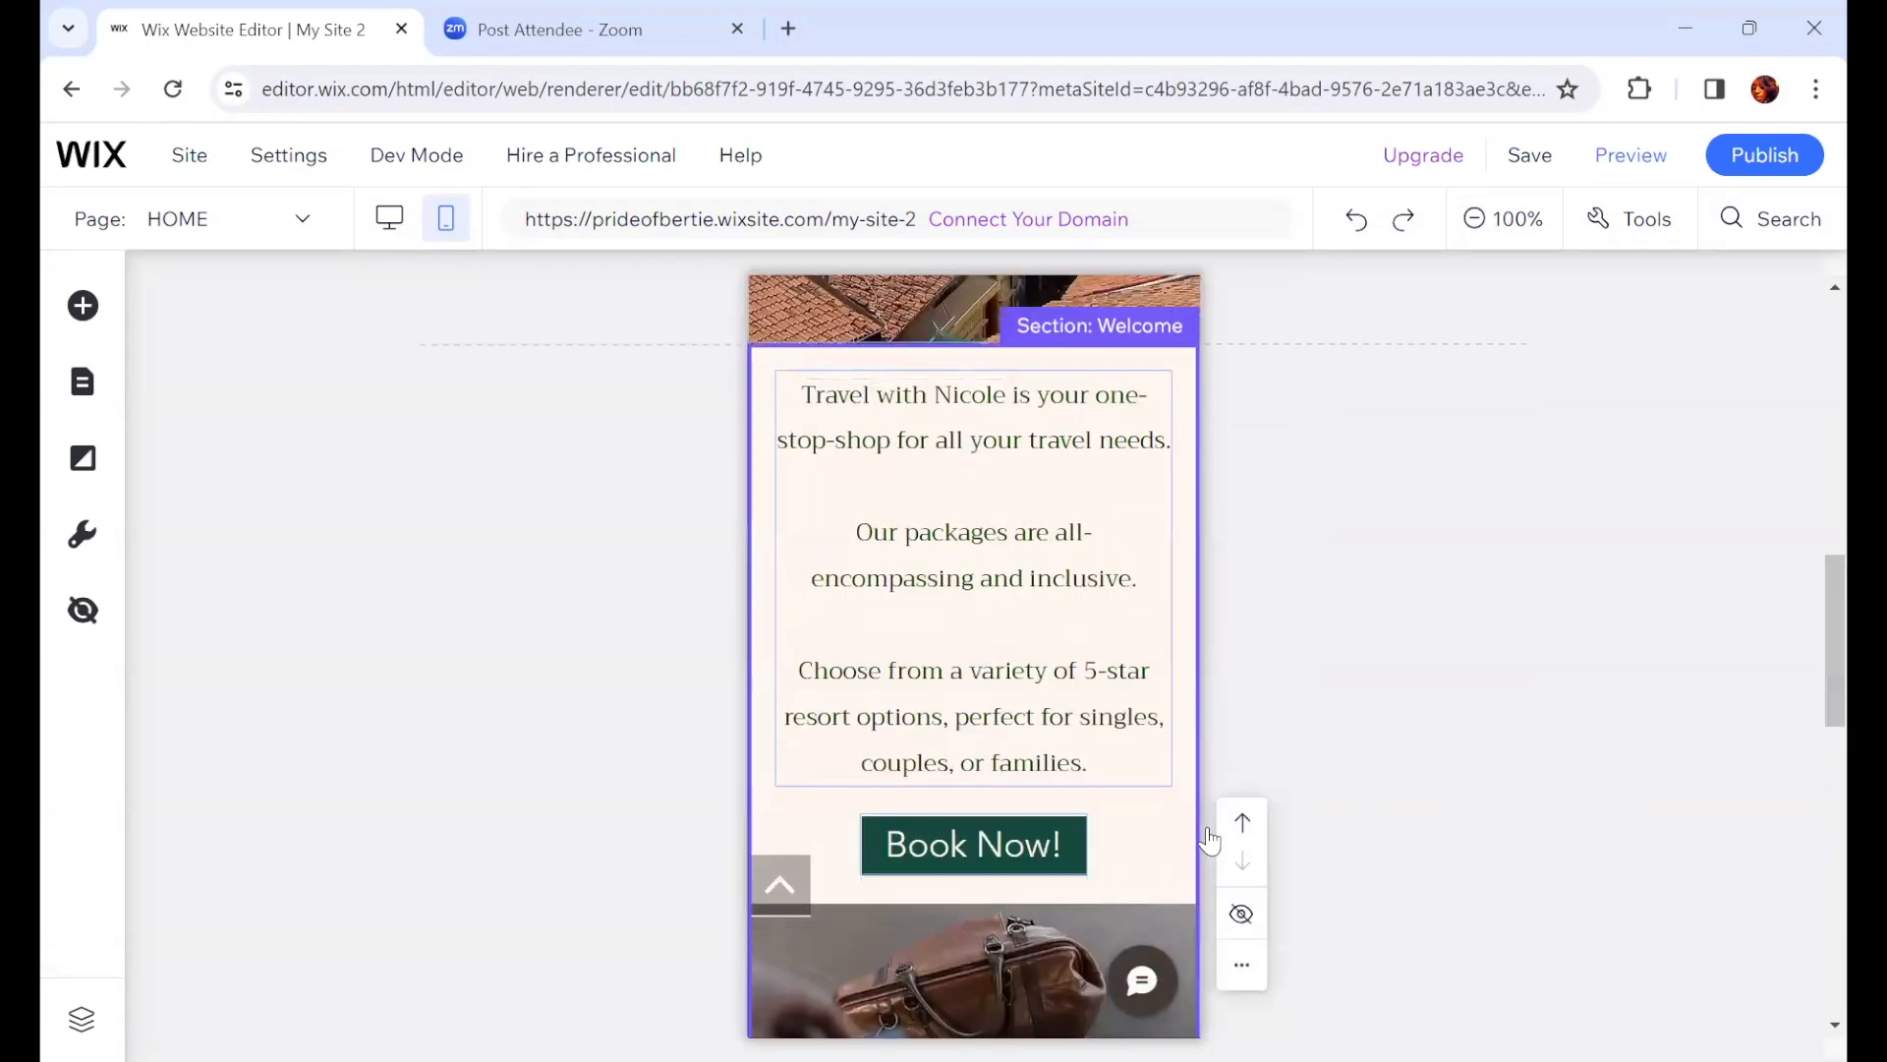
{"action": "scroll", "coordinate": [1209, 842], "scroll_direction": "up", "scroll_amount": 3}
{"action": "scroll", "coordinate": [1207, 840], "scroll_direction": "up", "scroll_amount": 9}
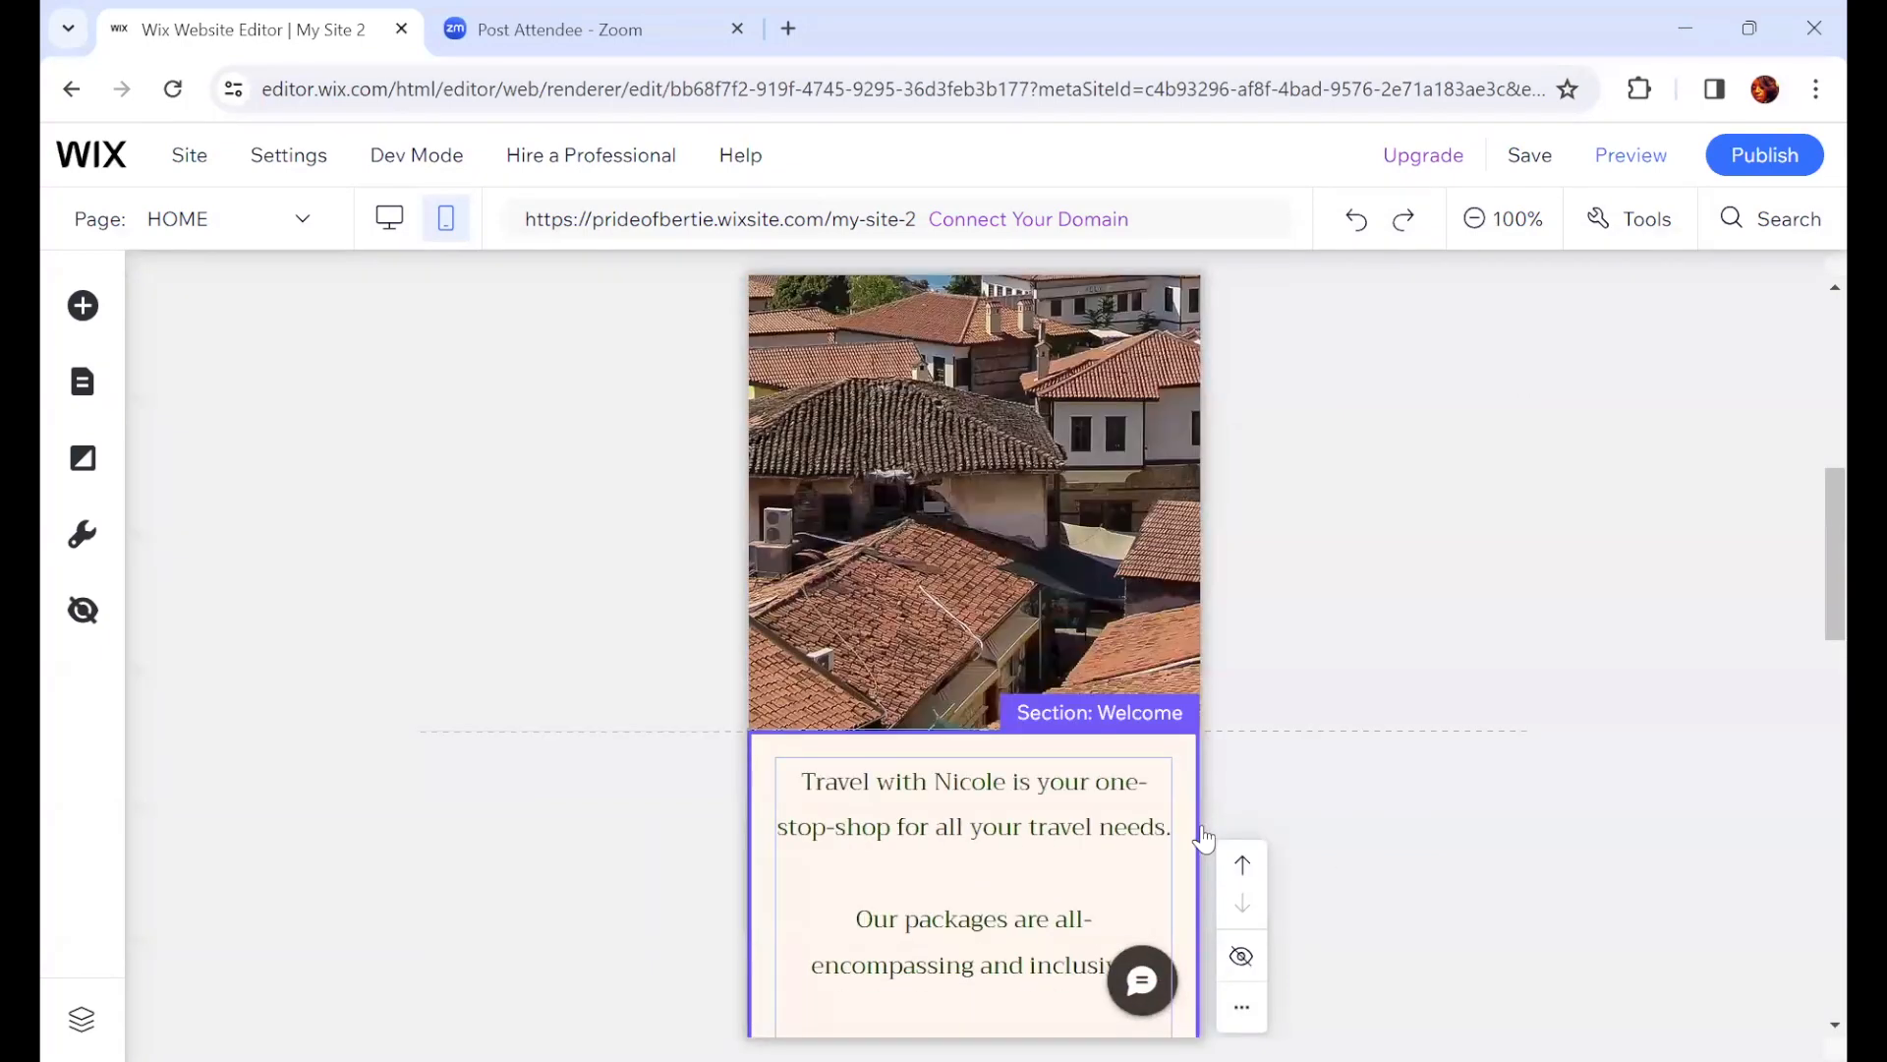
{"action": "scroll", "coordinate": [1194, 810], "scroll_direction": "down", "scroll_amount": 7}
{"action": "scroll", "coordinate": [1211, 801], "scroll_direction": "down", "scroll_amount": 10}
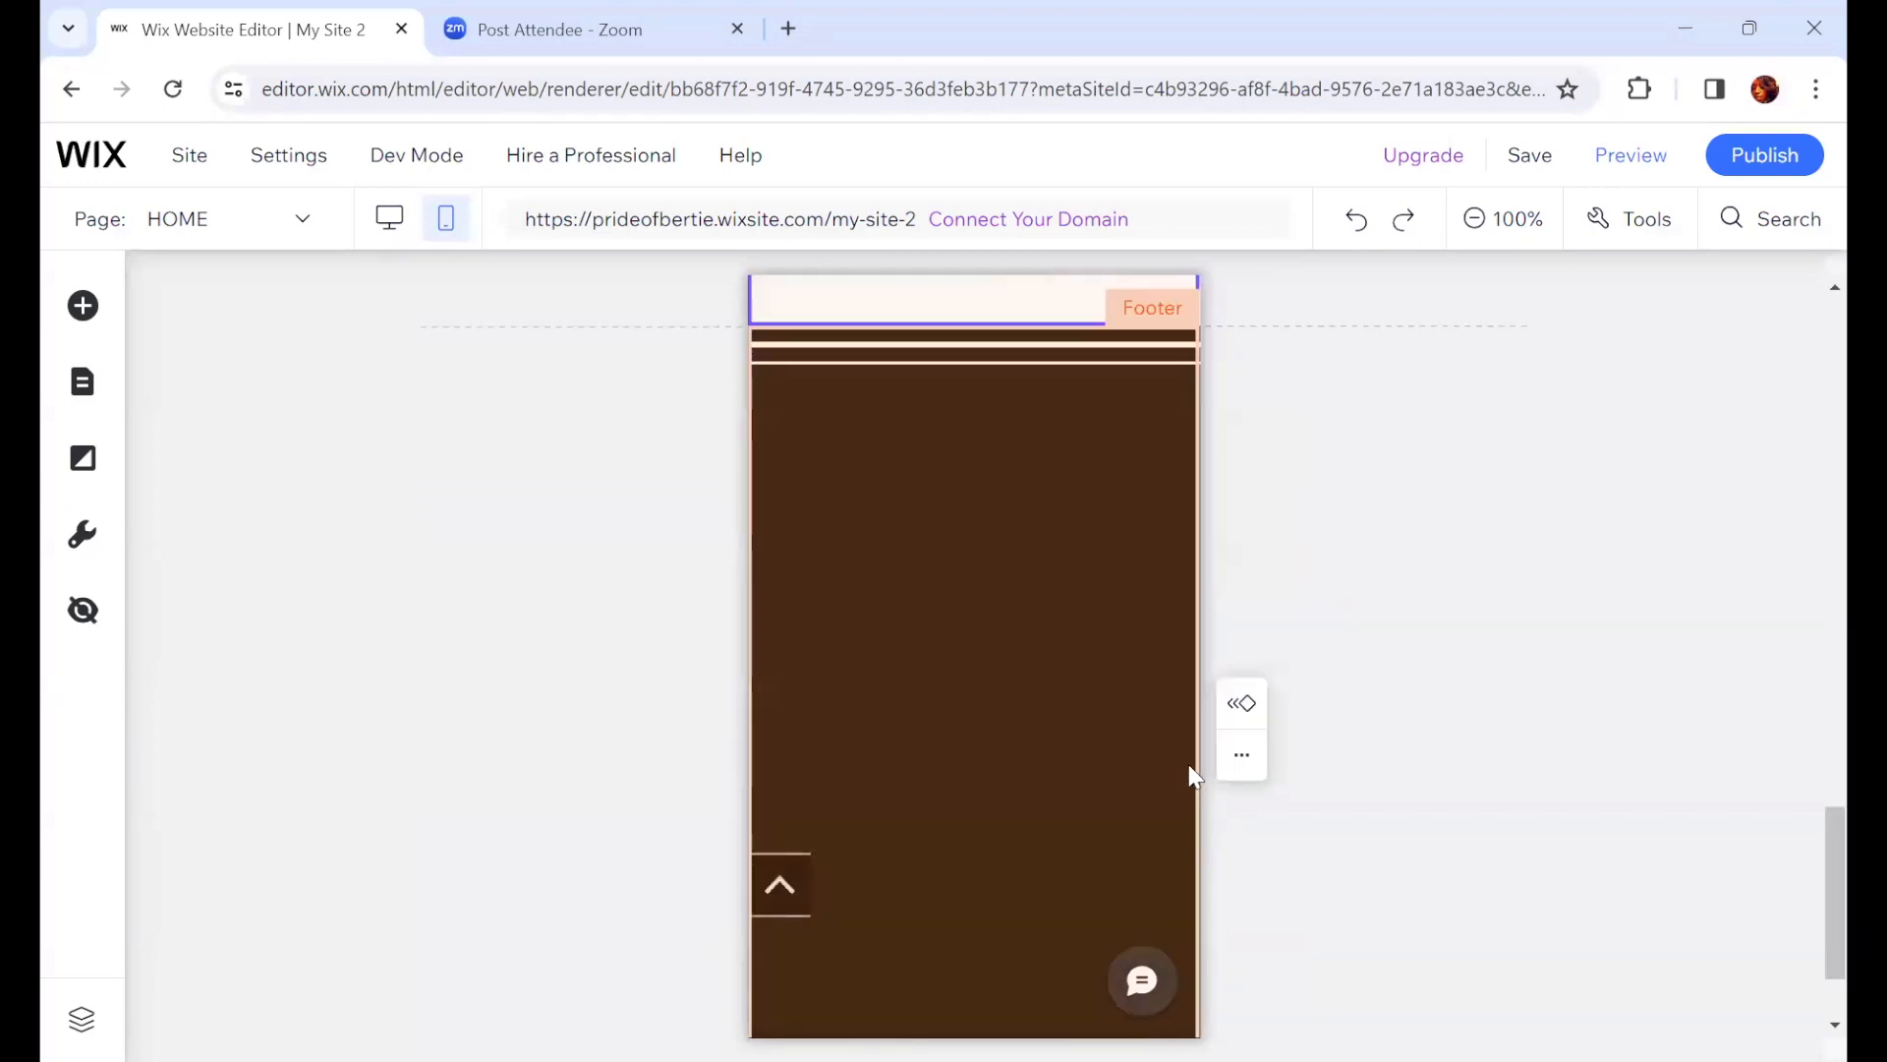
{"action": "scroll", "coordinate": [1192, 771], "scroll_direction": "up", "scroll_amount": 6}
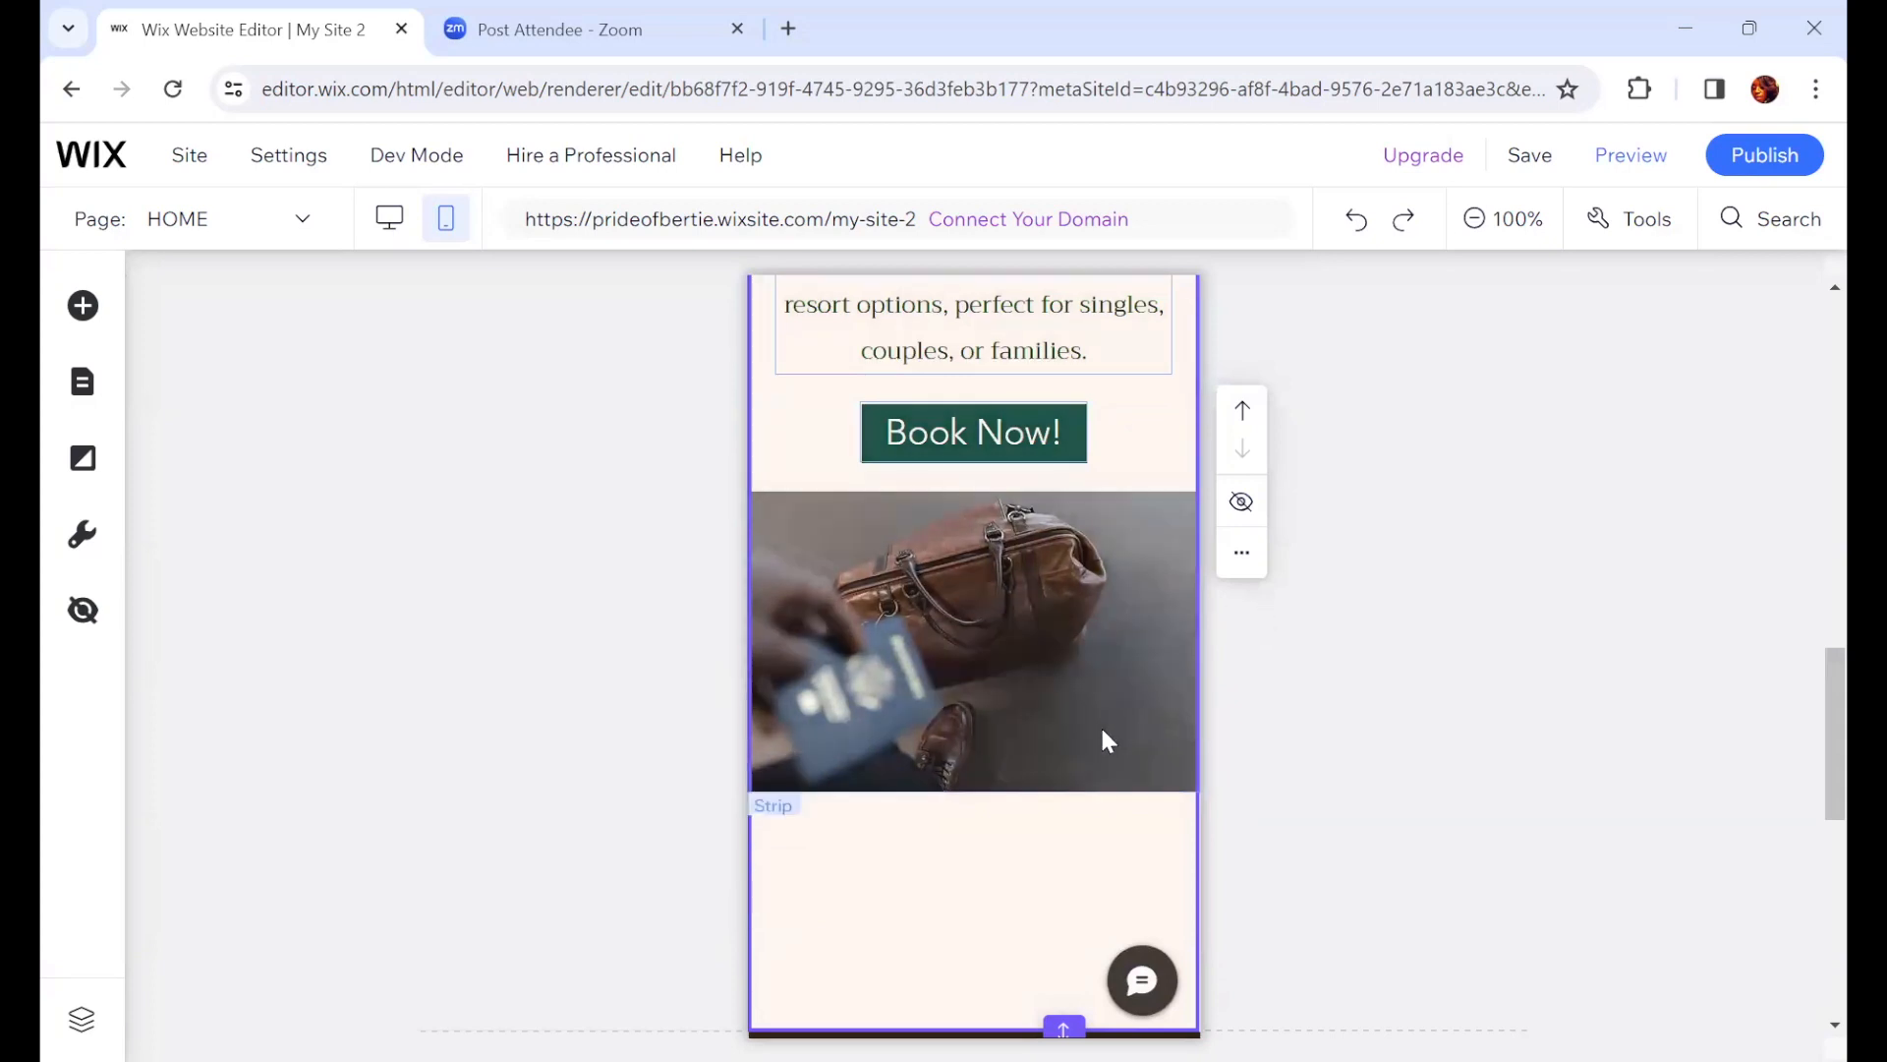
{"action": "scroll", "coordinate": [1109, 735], "scroll_direction": "down", "scroll_amount": 4}
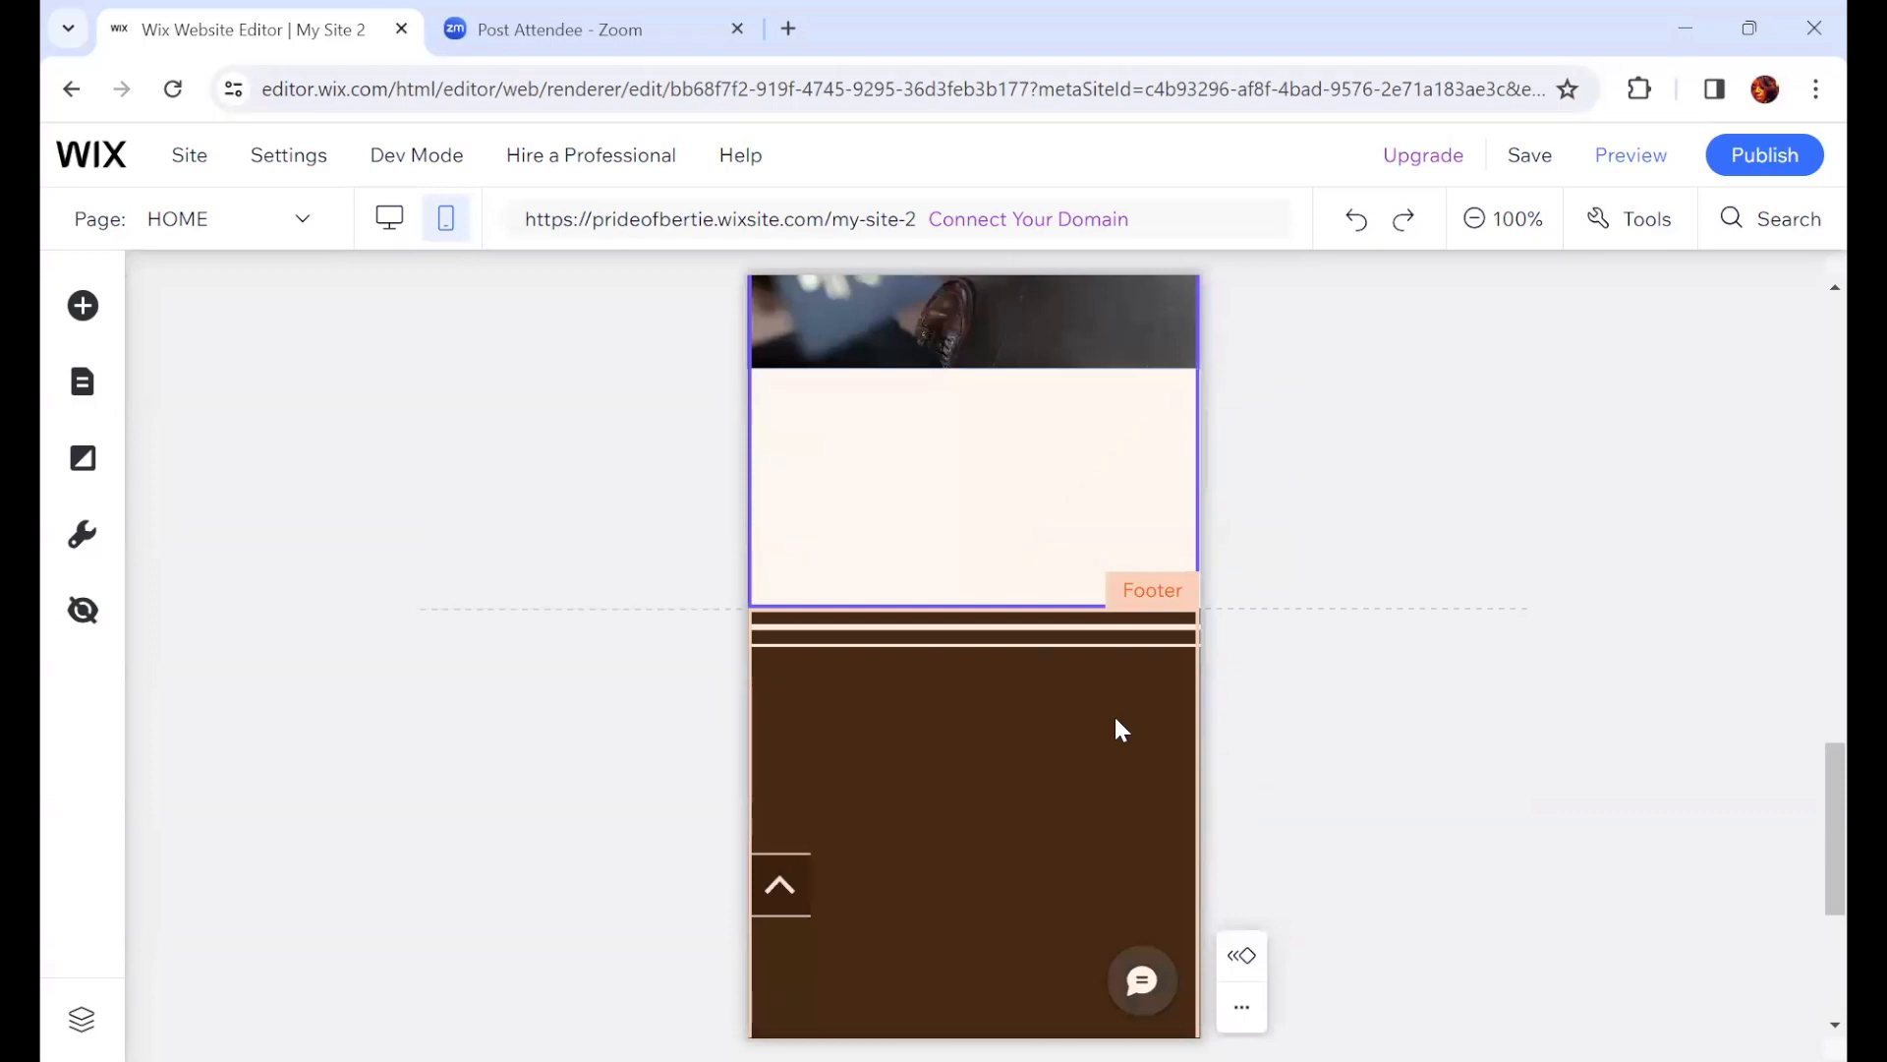
{"action": "scroll", "coordinate": [1117, 721], "scroll_direction": "down", "scroll_amount": 3}
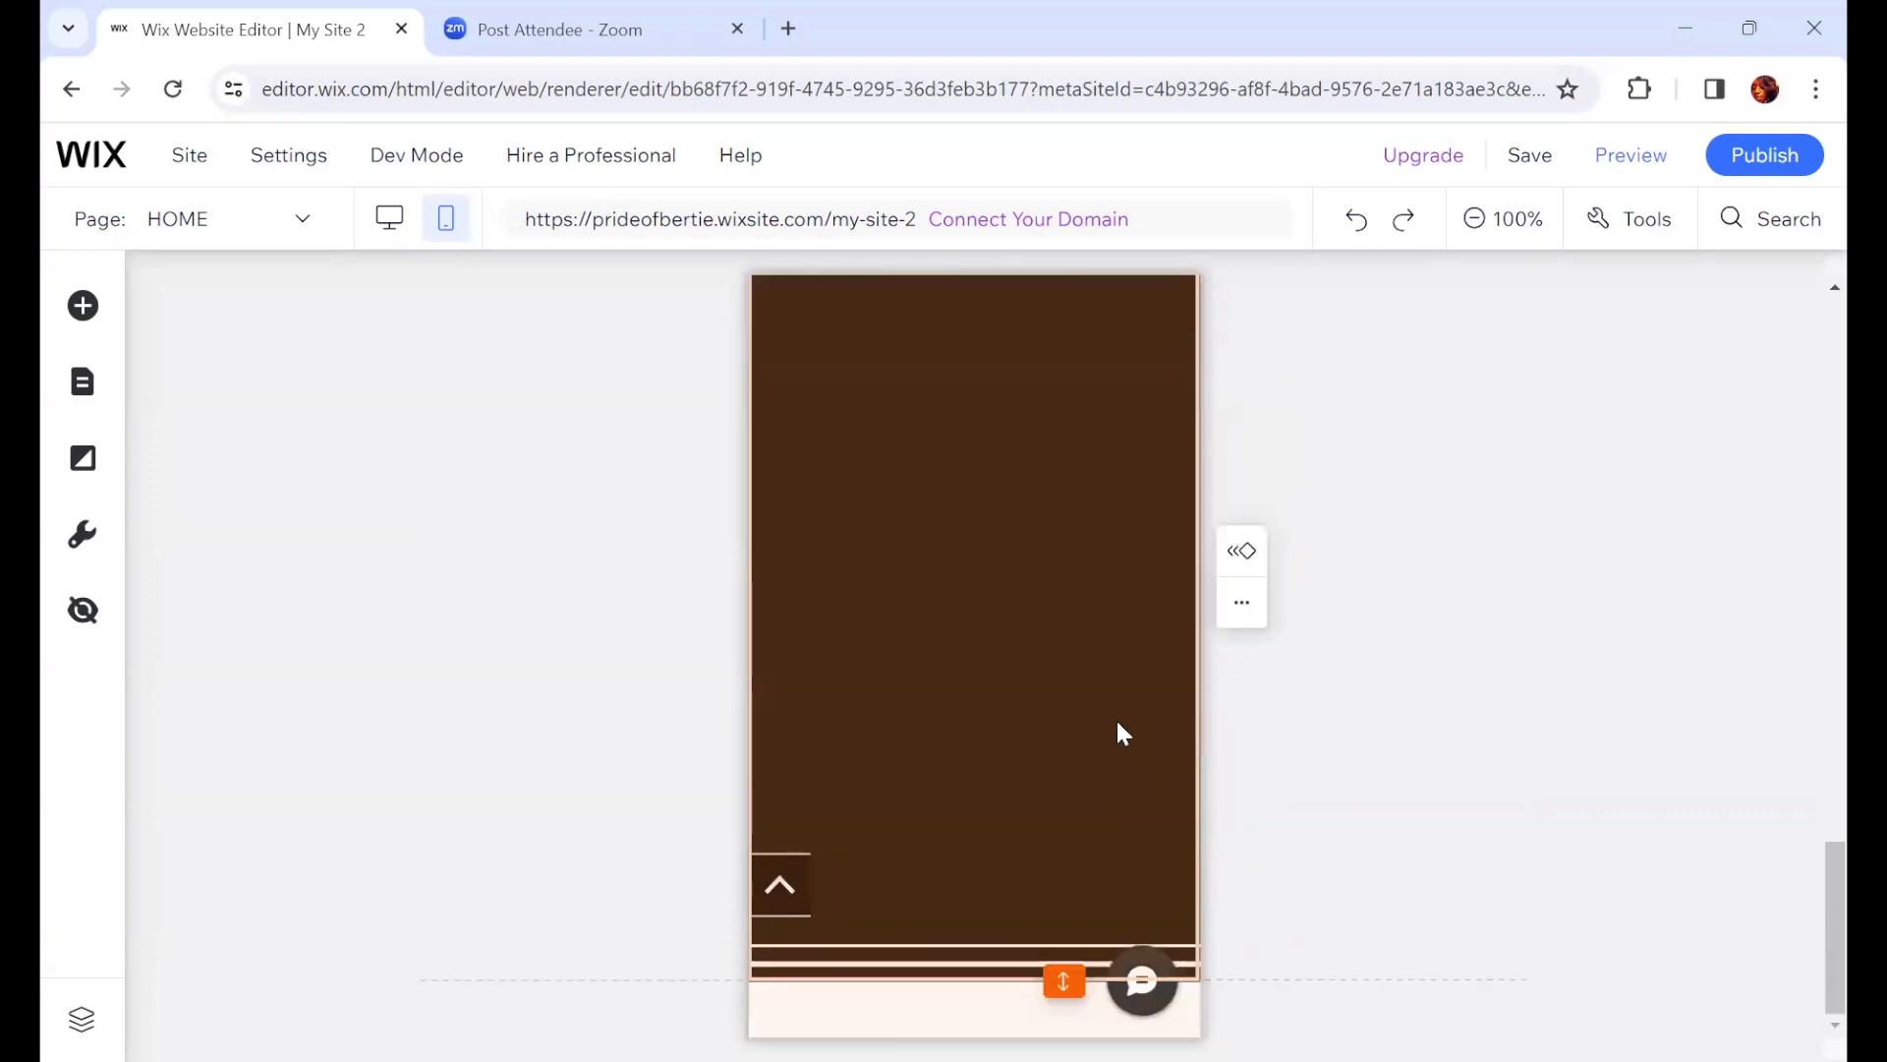
{"action": "left_click_drag", "start_coordinate": [1064, 981], "coordinate": [1447, 730]}
Step: Scroll through the mobile HOME page in the editor to check the resized strip and footer
{"action": "left_click", "coordinate": [481, 874]}
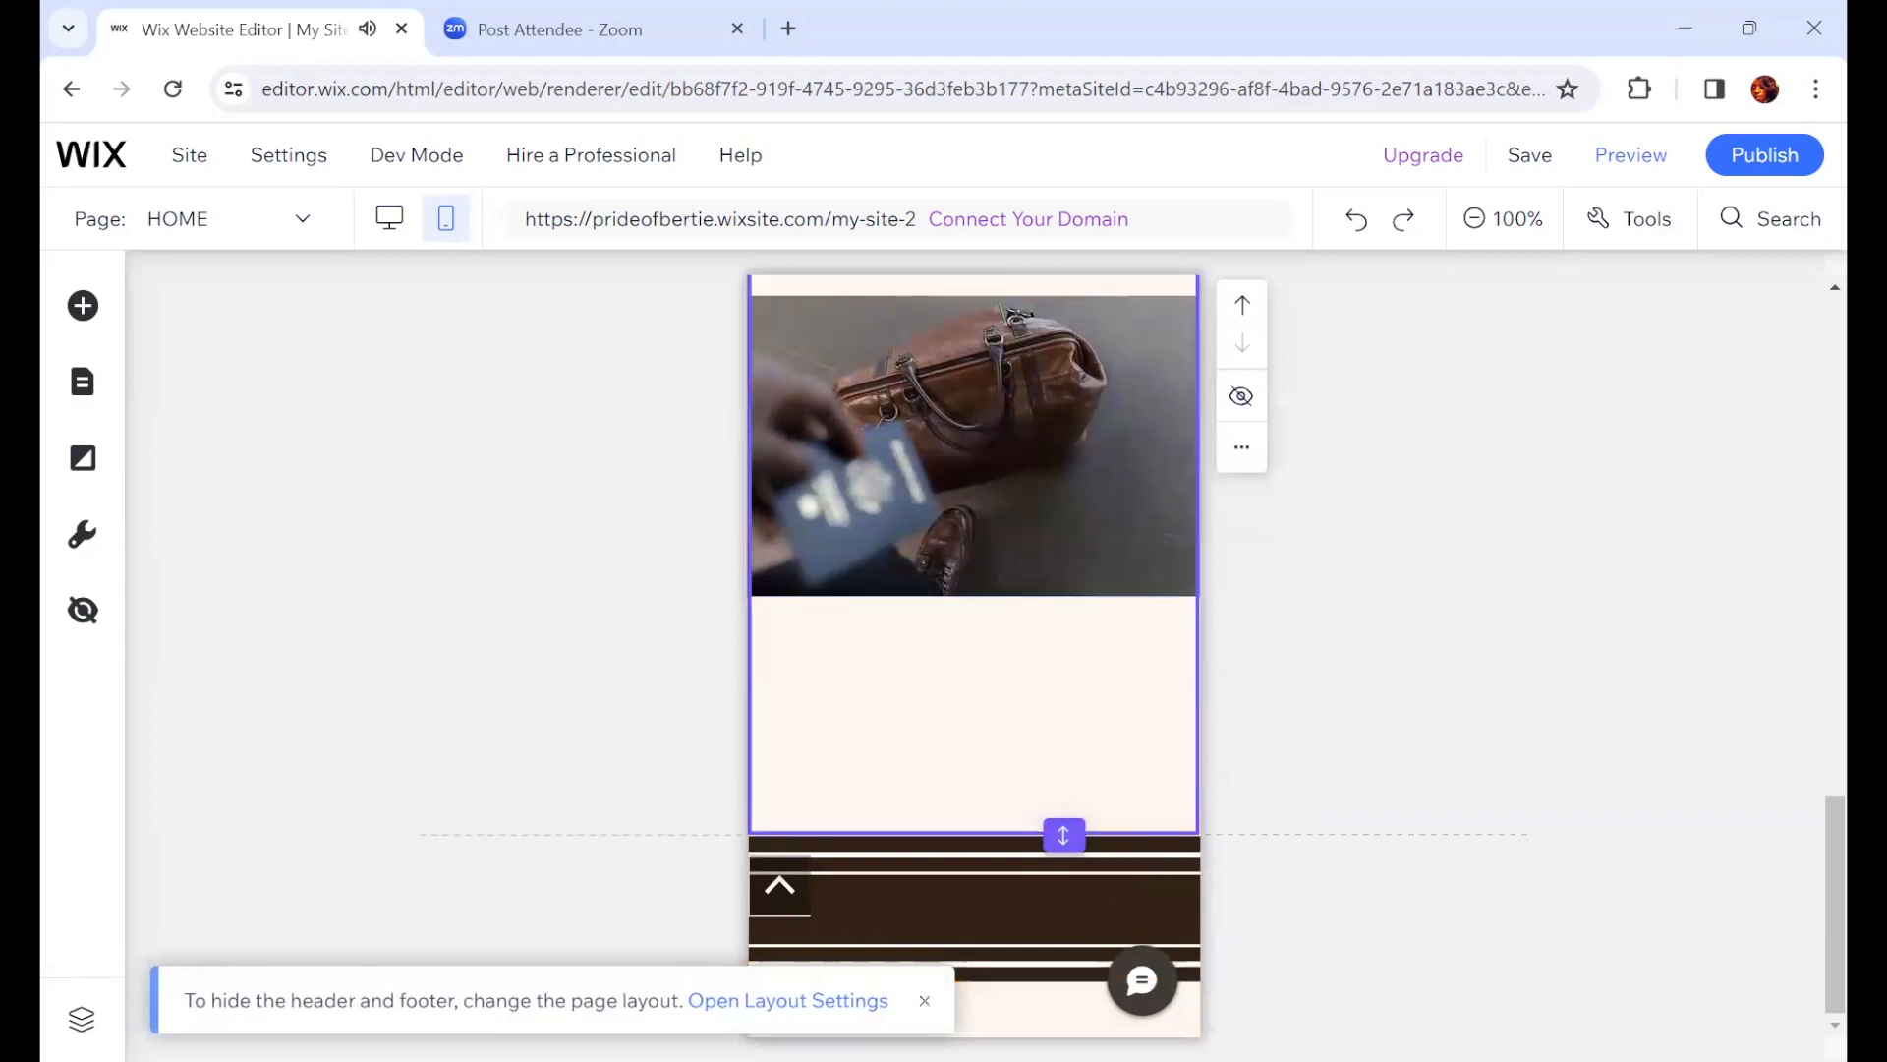
{"action": "left_click", "coordinate": [800, 912]}
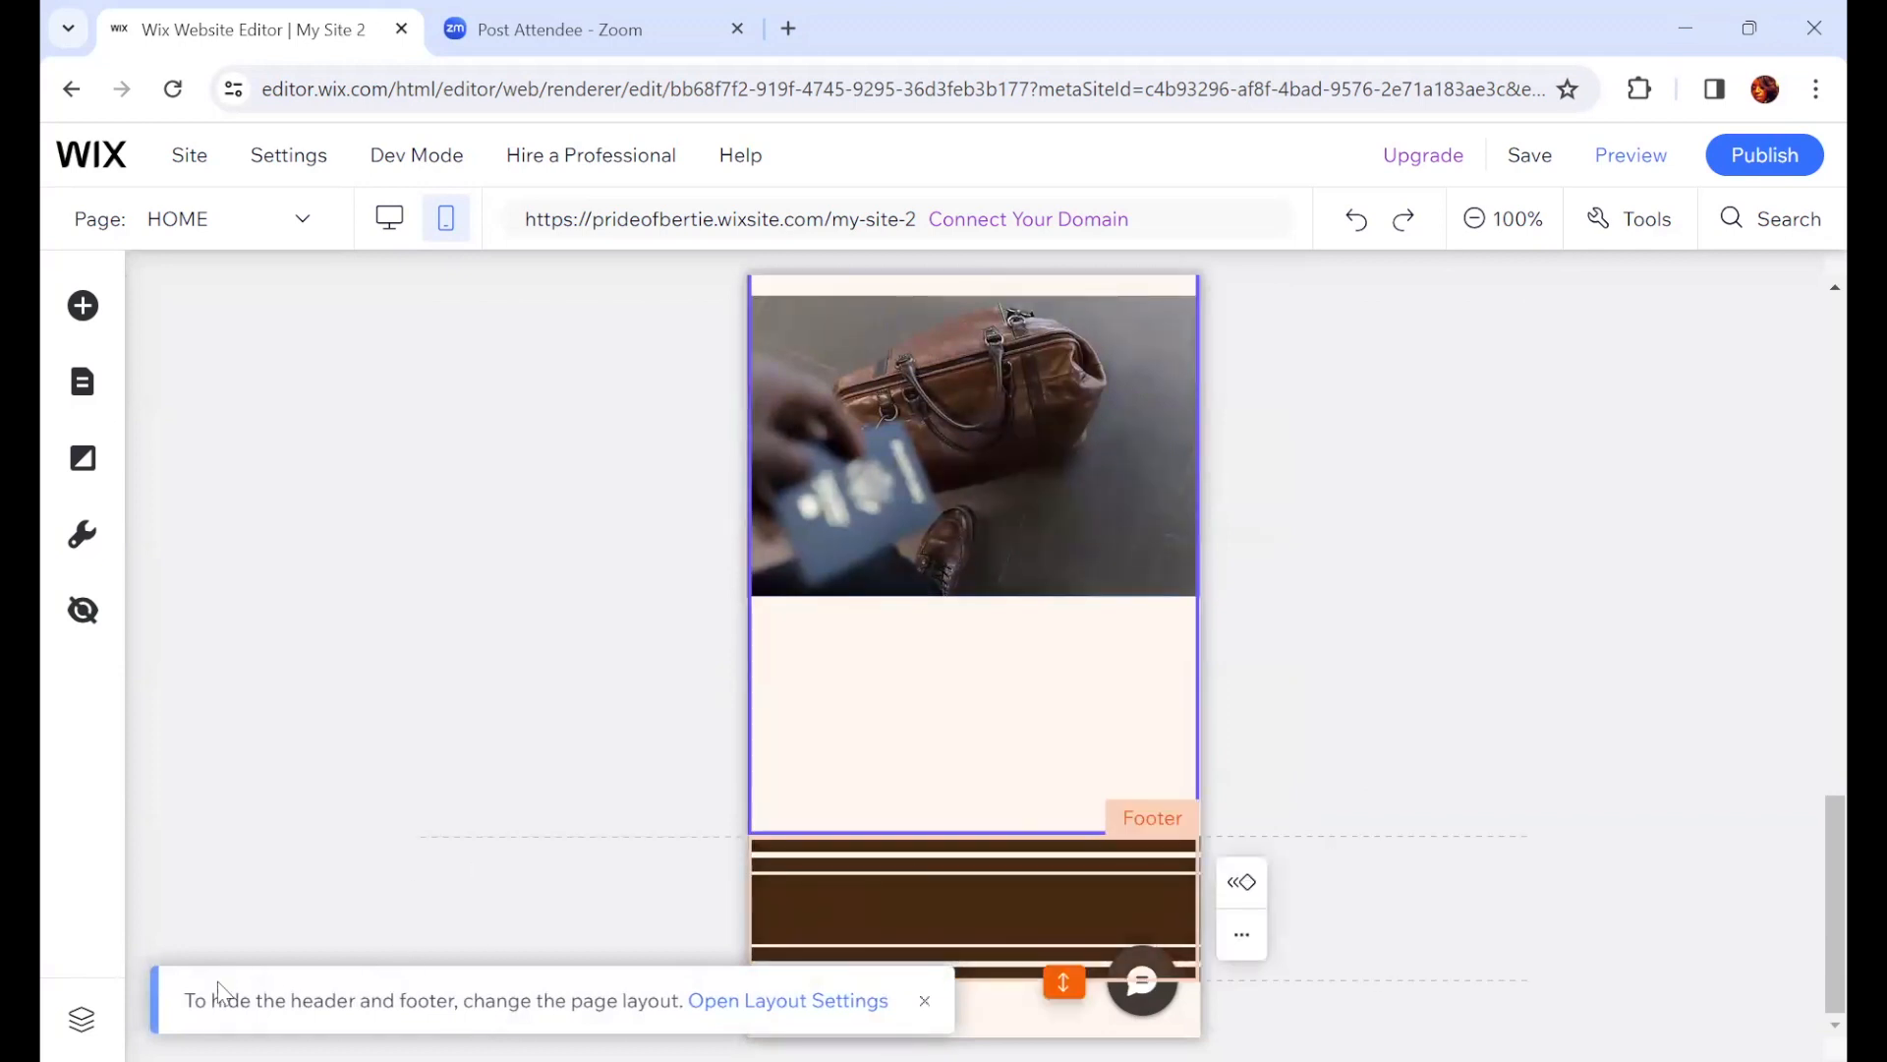
{"action": "left_click", "coordinate": [1465, 696]}
{"action": "scroll", "coordinate": [1421, 801], "scroll_direction": "up", "scroll_amount": 2}
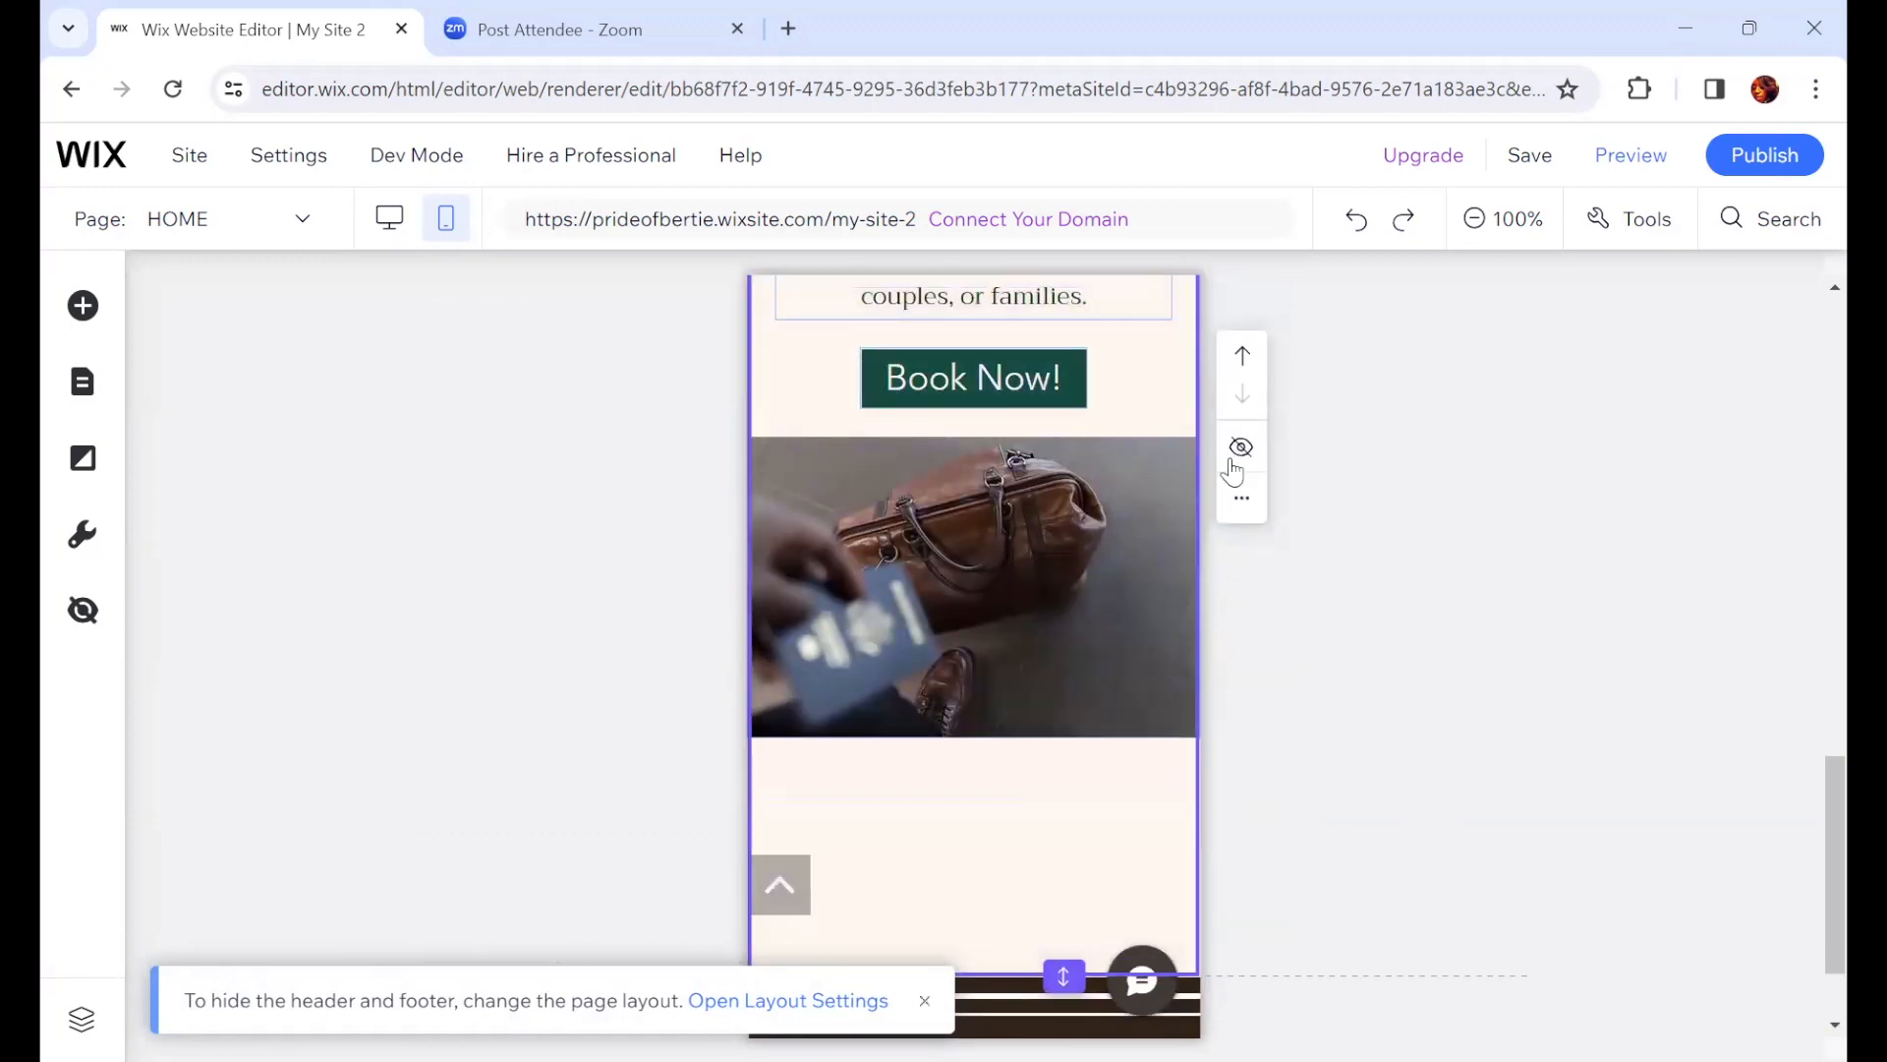
{"action": "scroll", "coordinate": [1088, 649], "scroll_direction": "up", "scroll_amount": 6}
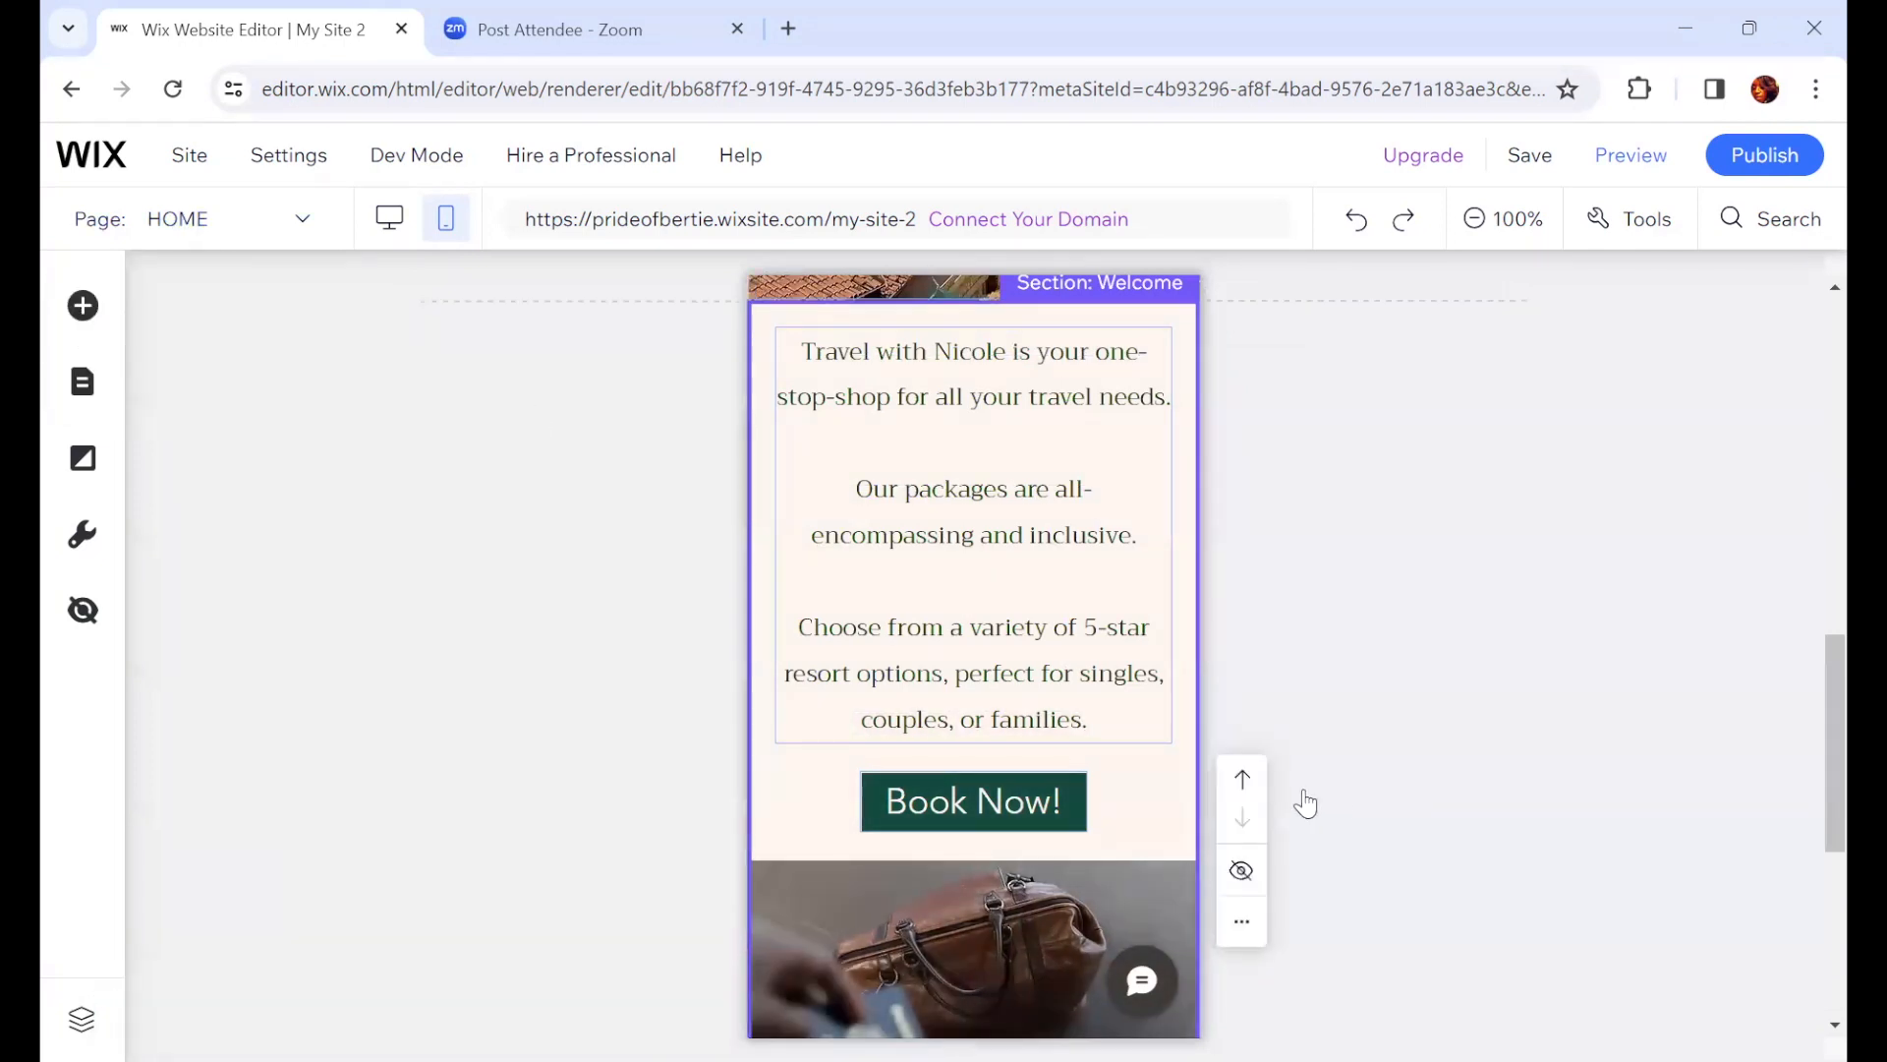
{"action": "scroll", "coordinate": [1104, 842], "scroll_direction": "down", "scroll_amount": 4}
{"action": "scroll", "coordinate": [1104, 856], "scroll_direction": "down", "scroll_amount": 2}
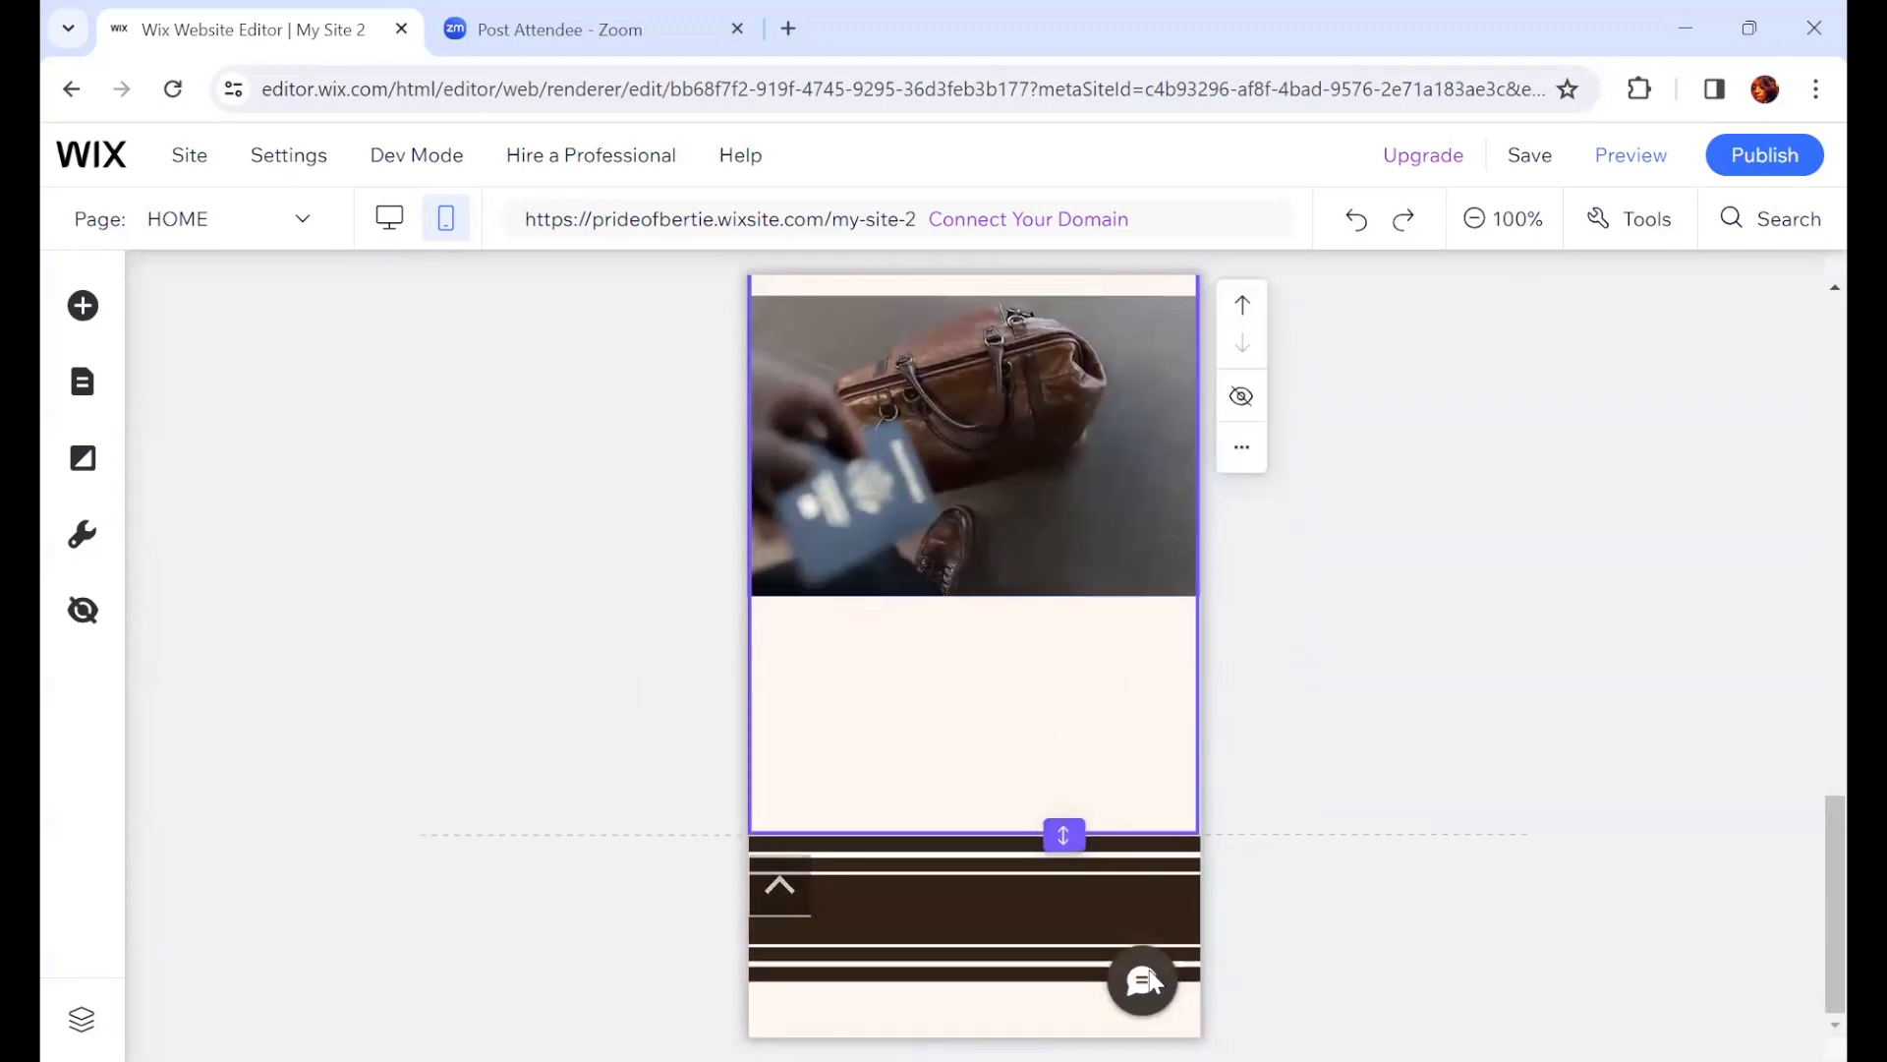
{"action": "scroll", "coordinate": [1491, 814], "scroll_direction": "up", "scroll_amount": 15}
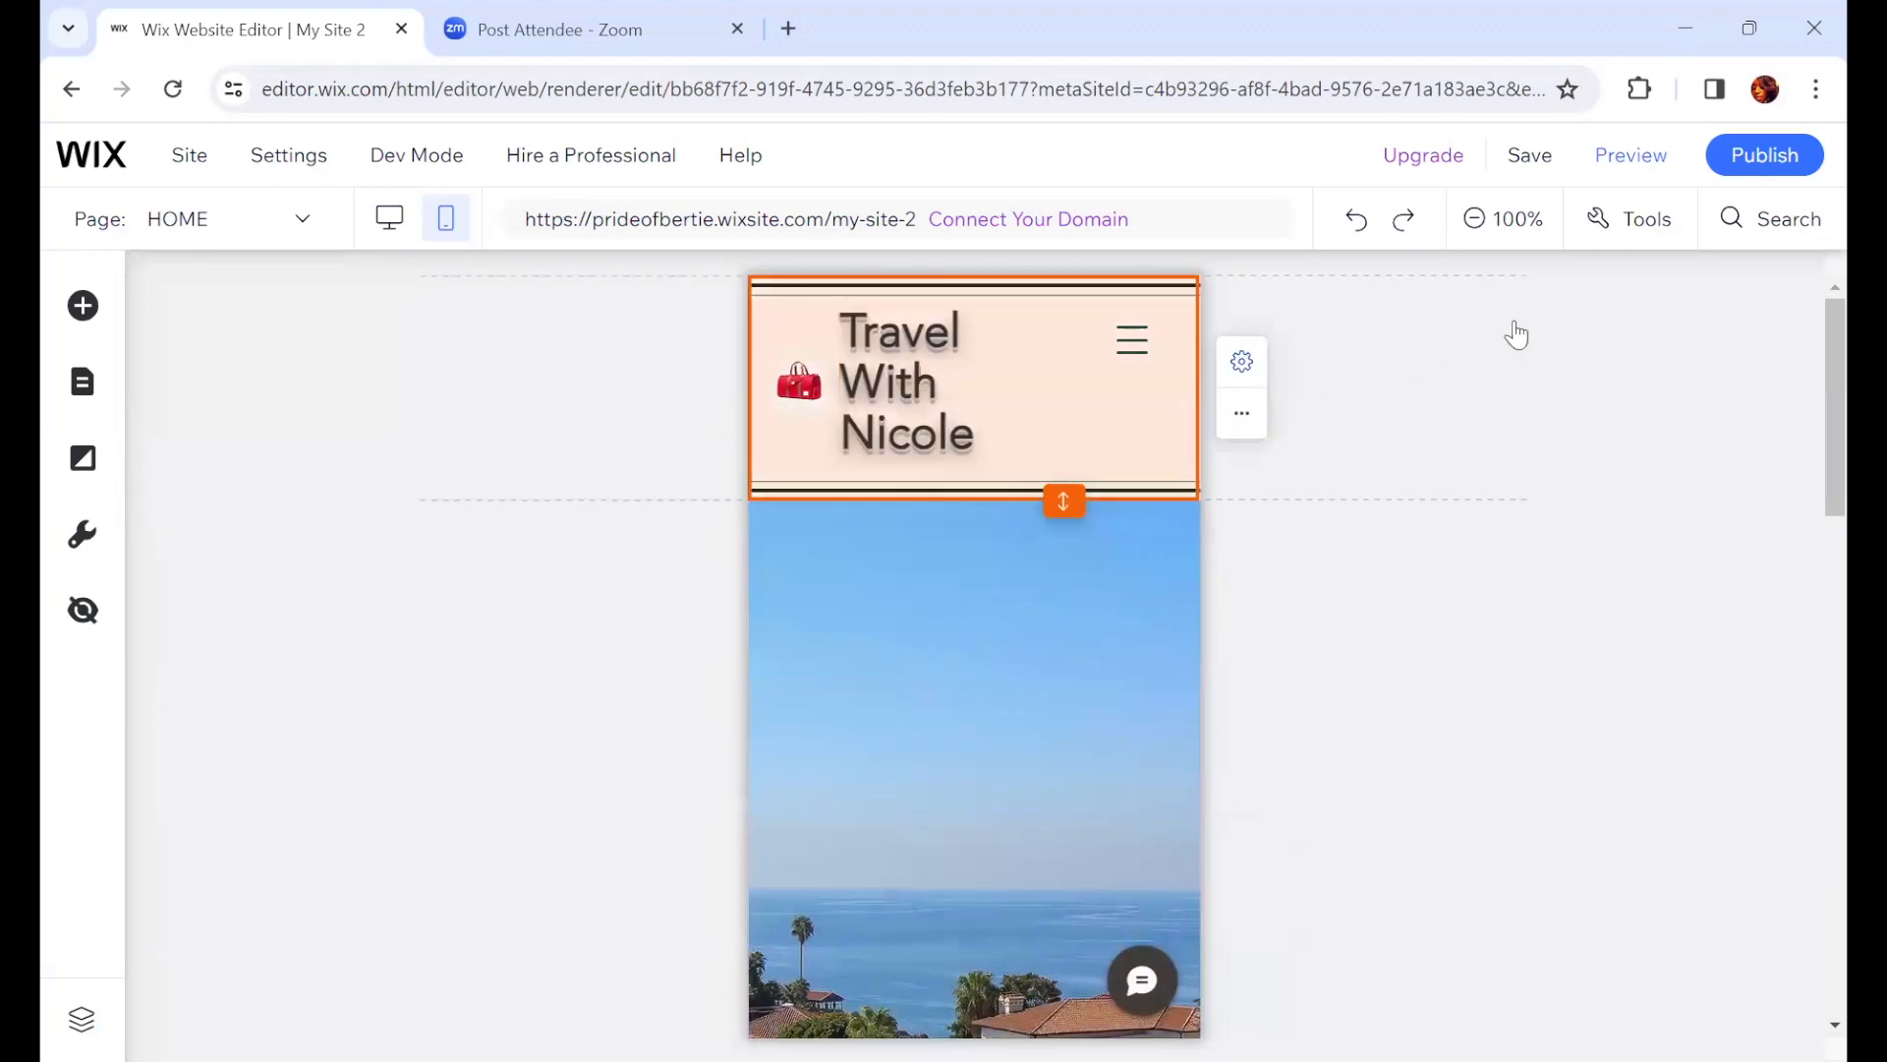
Step: Preview the site again and open the ABOUT page from the mobile menu, scrolling through it
{"action": "left_click", "coordinate": [1637, 180]}
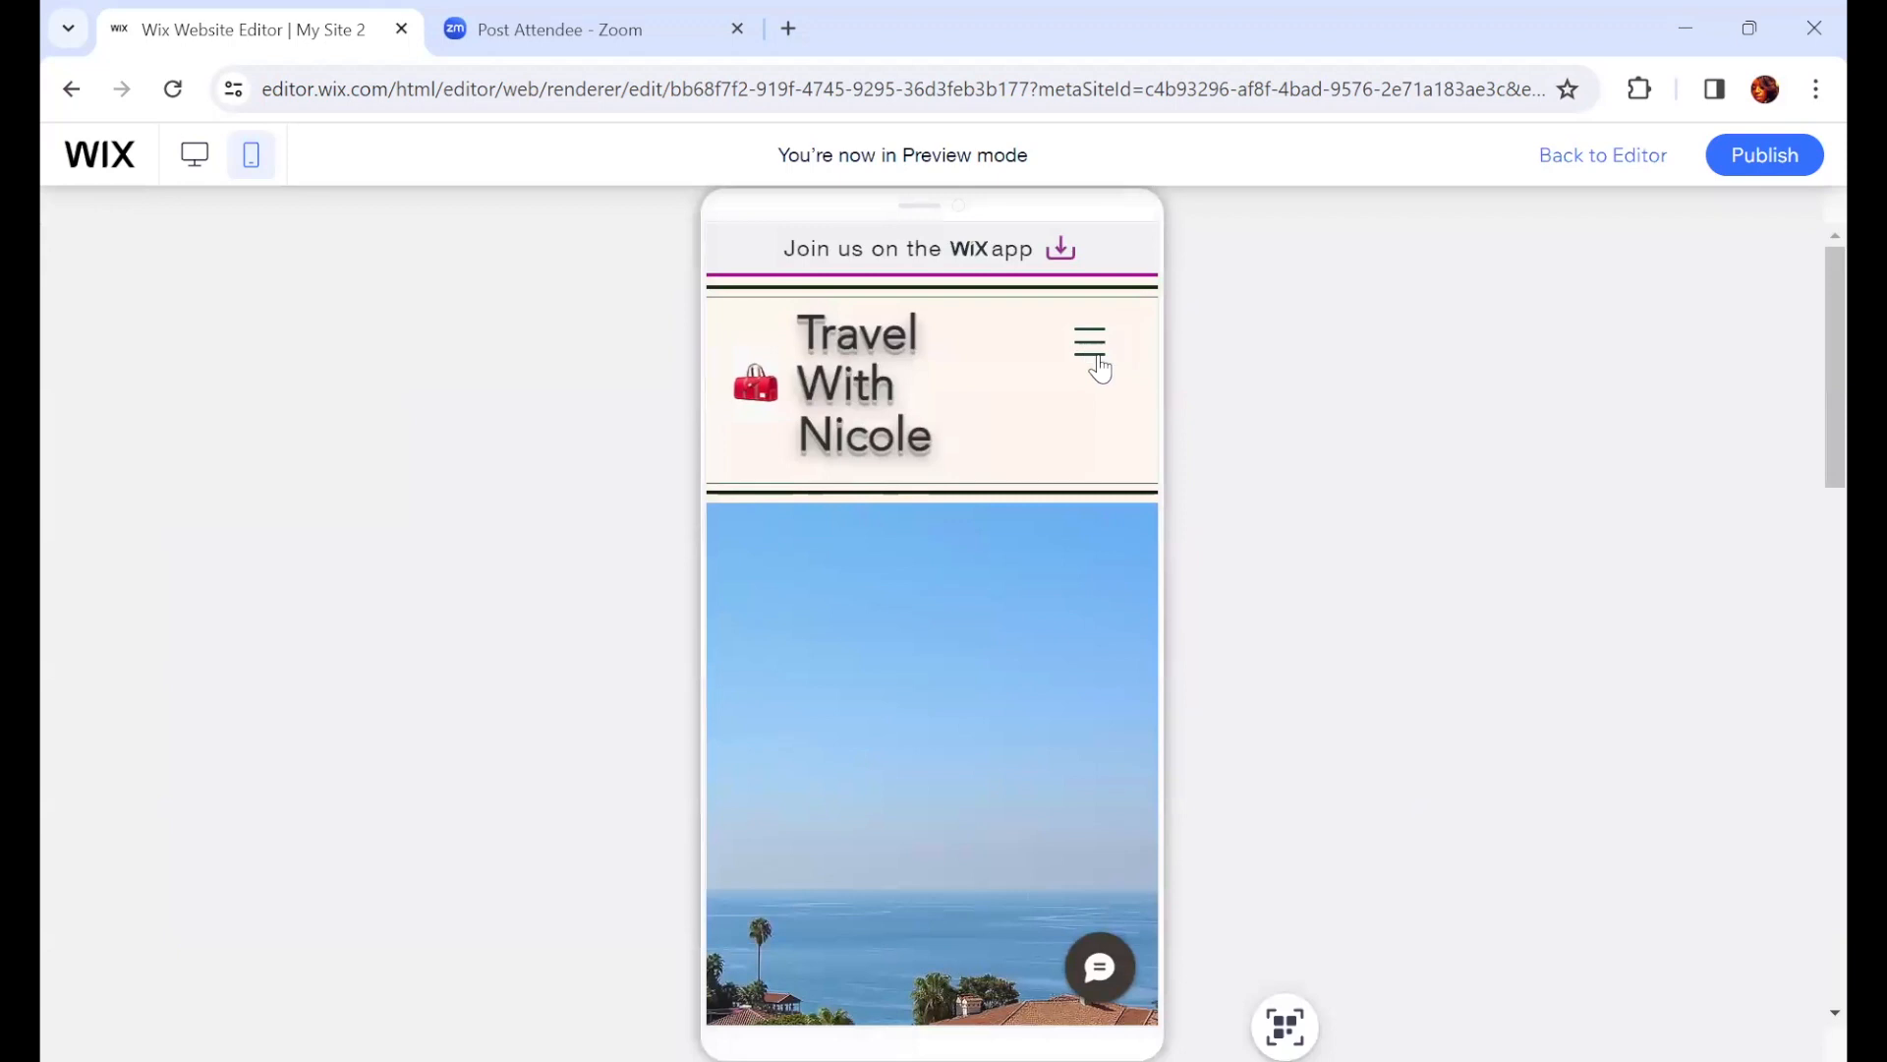
{"action": "left_click", "coordinate": [1091, 355]}
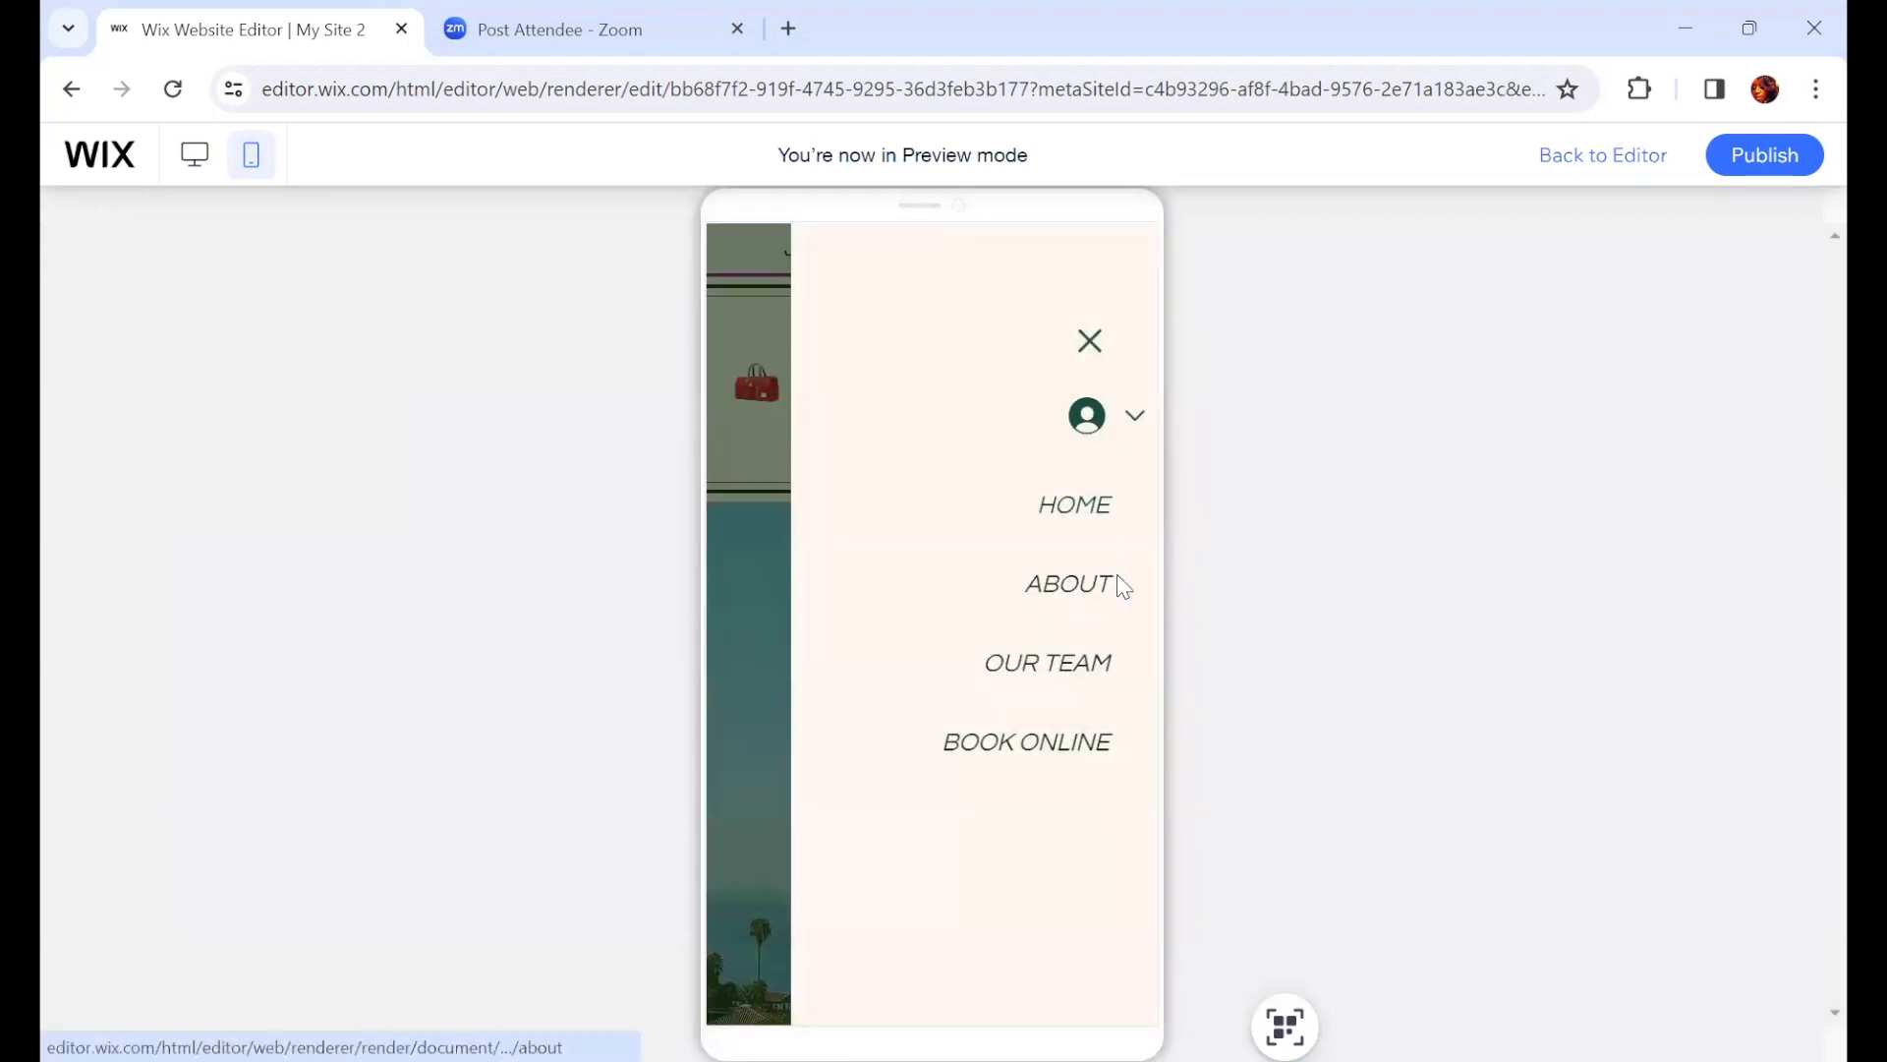
{"action": "left_click", "coordinate": [1111, 587]}
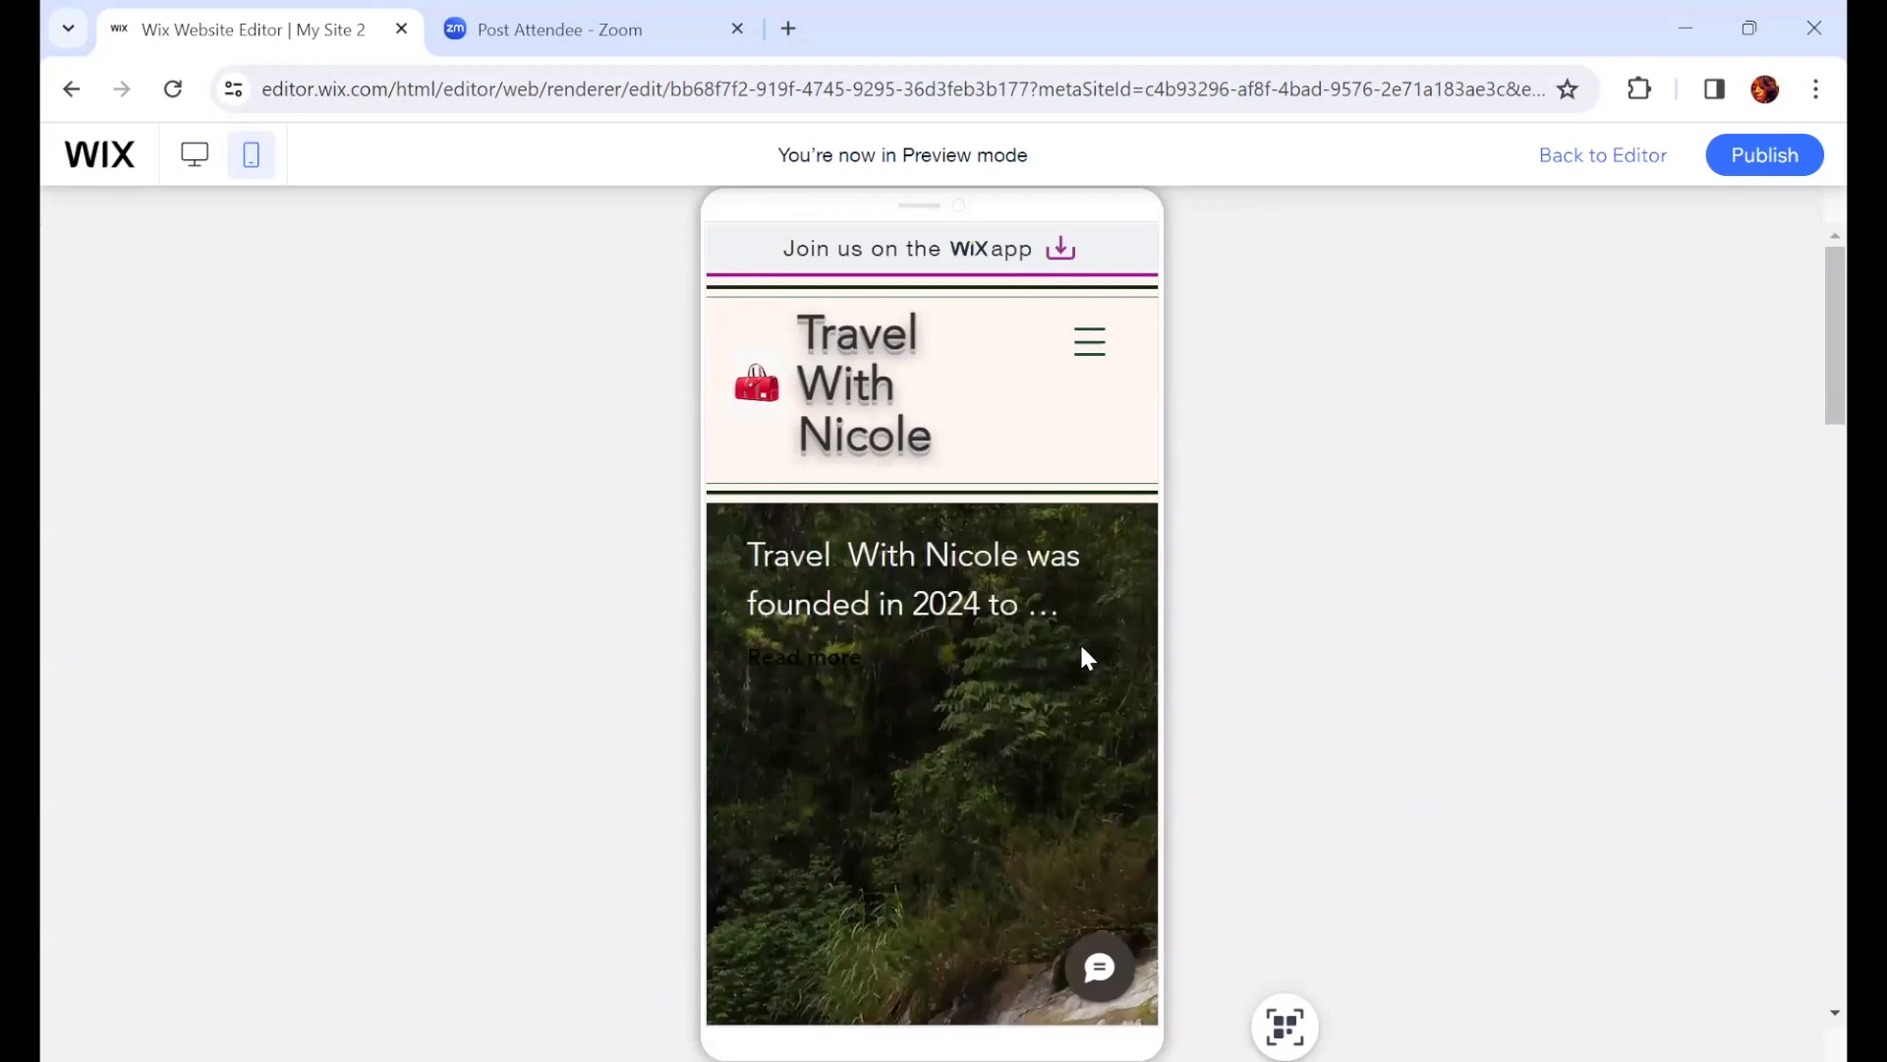
{"action": "scroll", "coordinate": [1084, 655], "scroll_direction": "down", "scroll_amount": 2}
{"action": "scroll", "coordinate": [1101, 659], "scroll_direction": "down", "scroll_amount": 1}
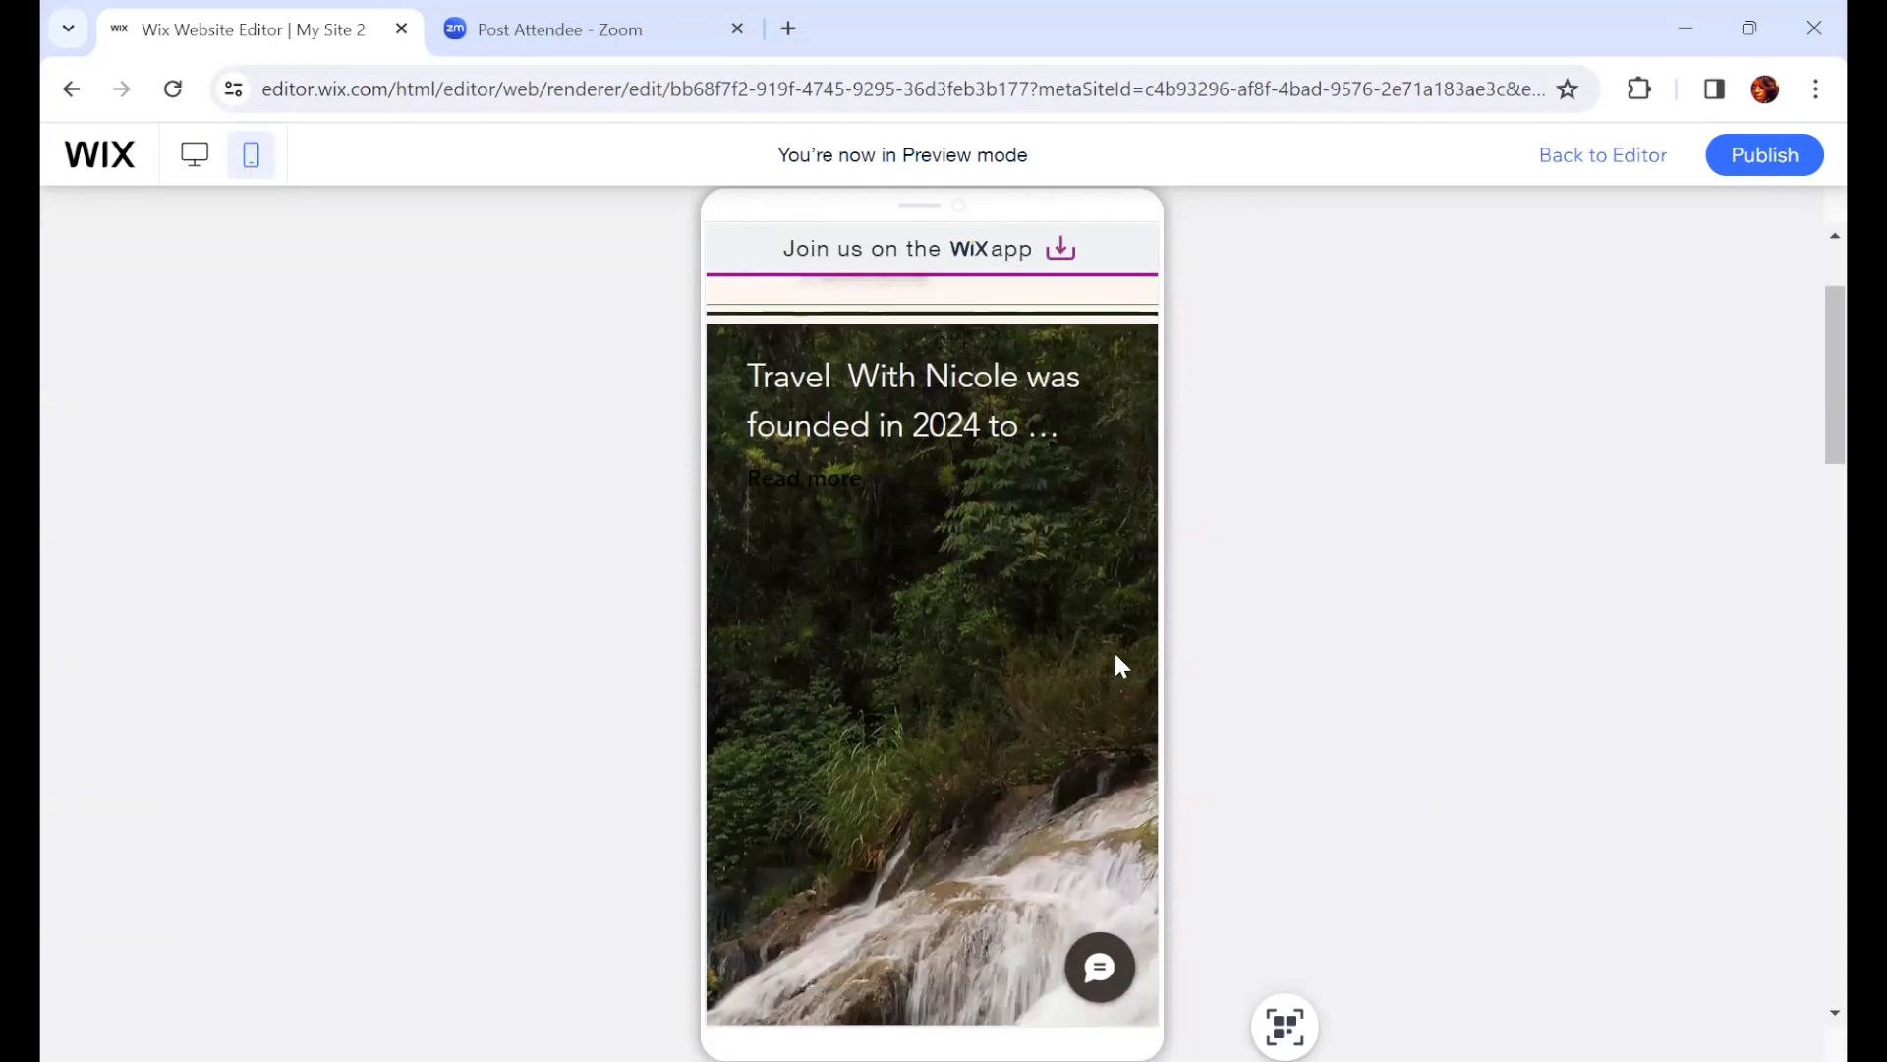
{"action": "scroll", "coordinate": [1087, 627], "scroll_direction": "up", "scroll_amount": 2}
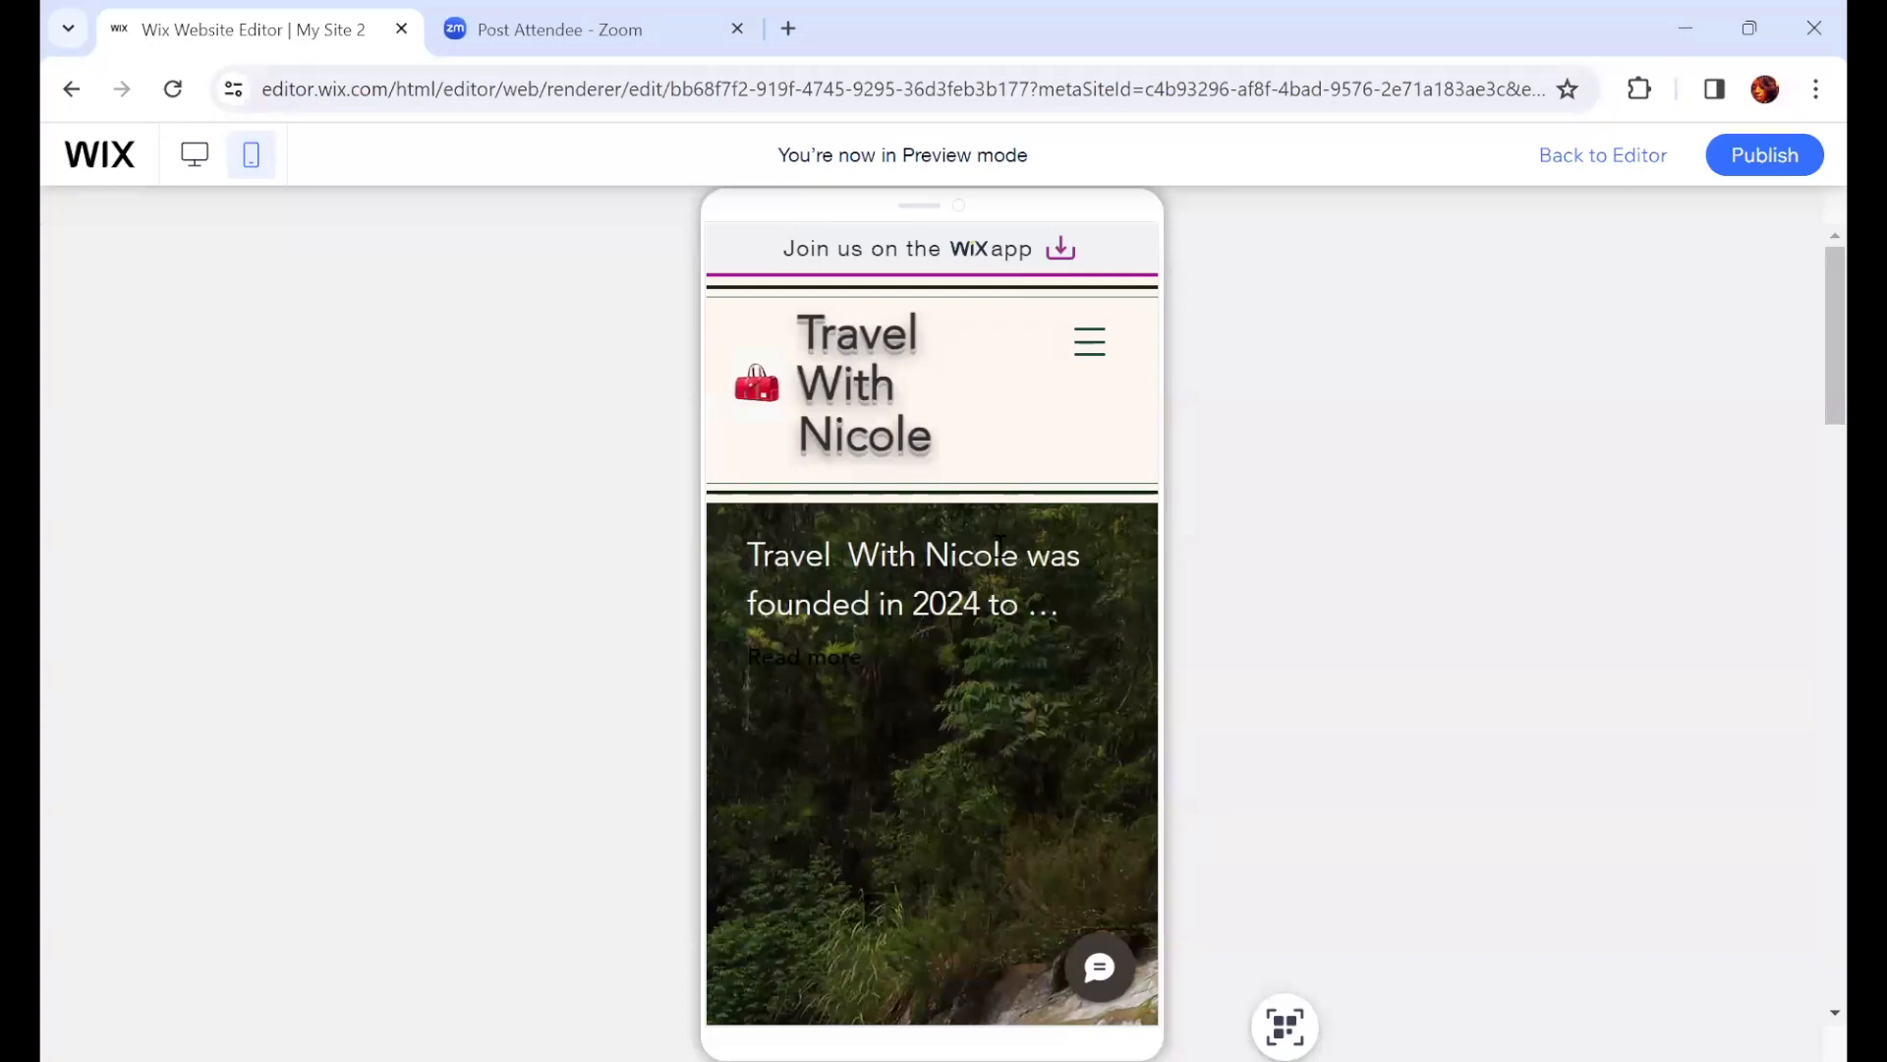
Step: Scroll through the previewed ABOUT page down to the Client Photo Gallery and advance its slides
{"action": "scroll", "coordinate": [998, 556], "scroll_direction": "down", "scroll_amount": 5}
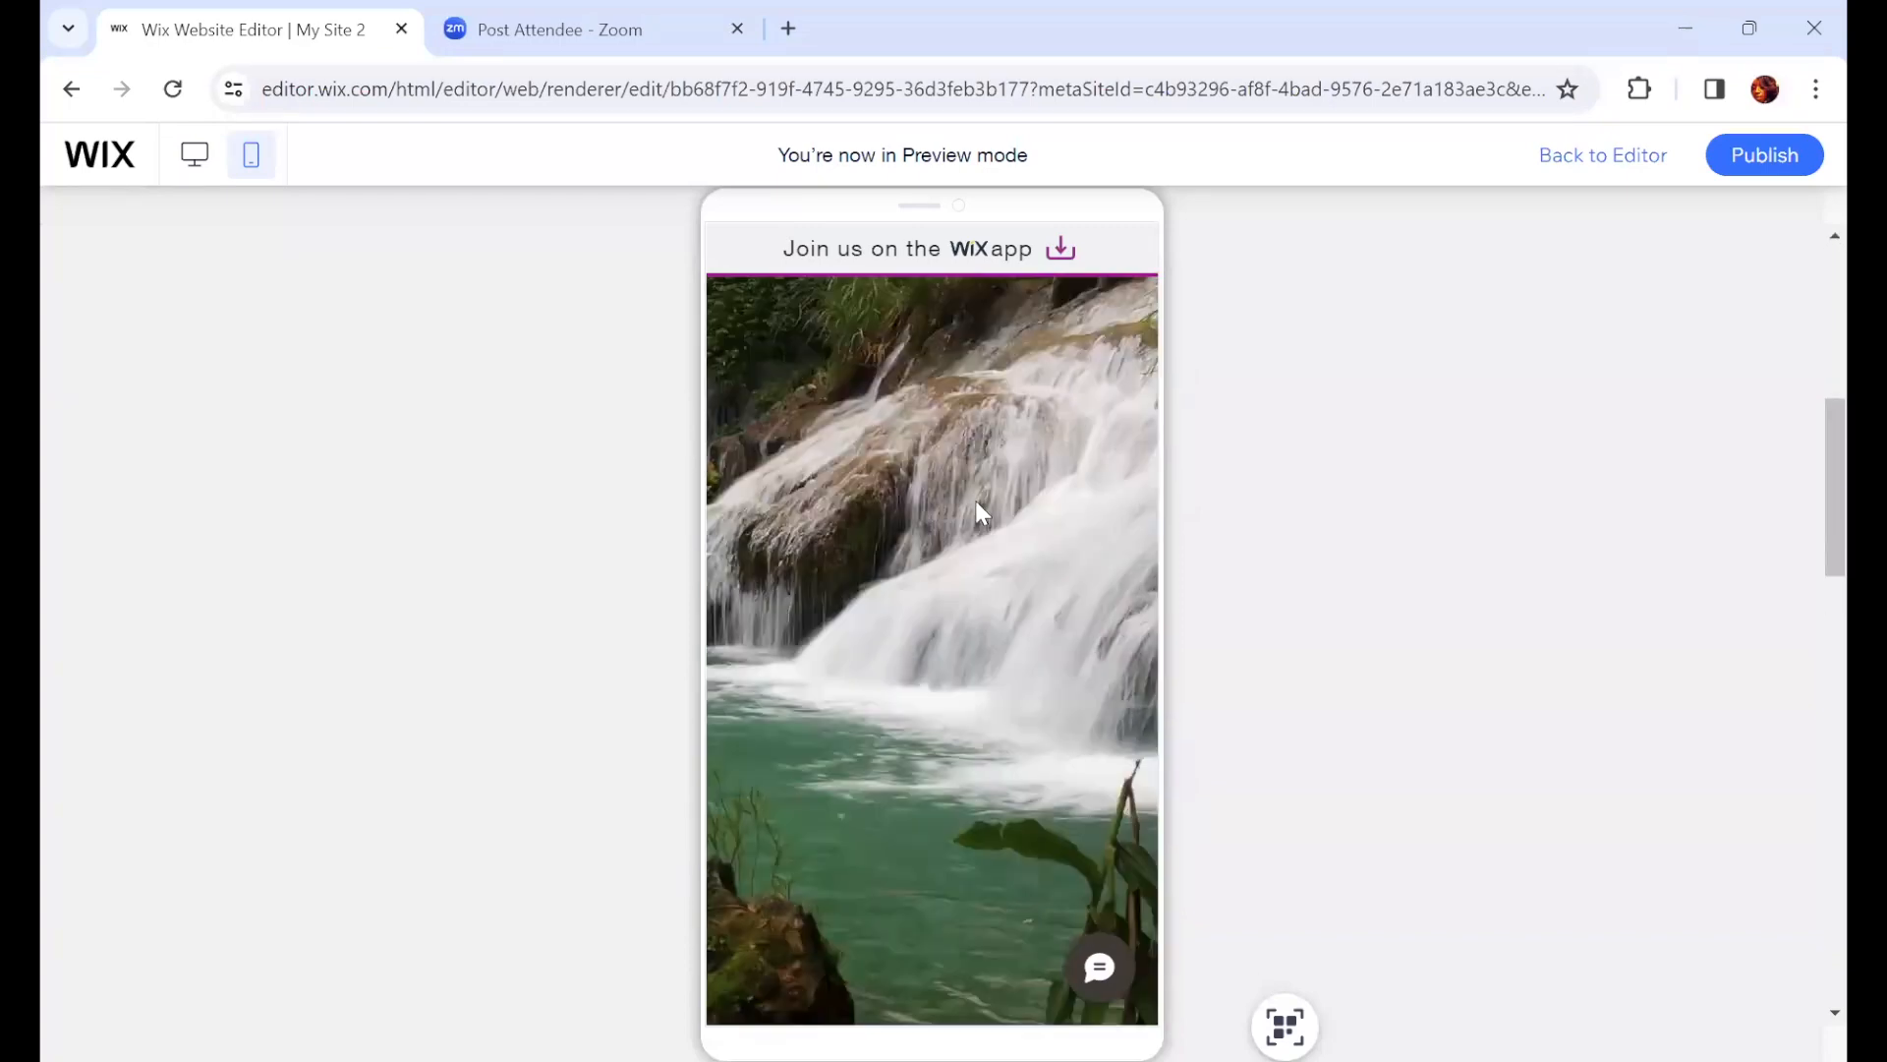
{"action": "scroll", "coordinate": [976, 509], "scroll_direction": "down", "scroll_amount": 4}
{"action": "scroll", "coordinate": [978, 521], "scroll_direction": "up", "scroll_amount": 4}
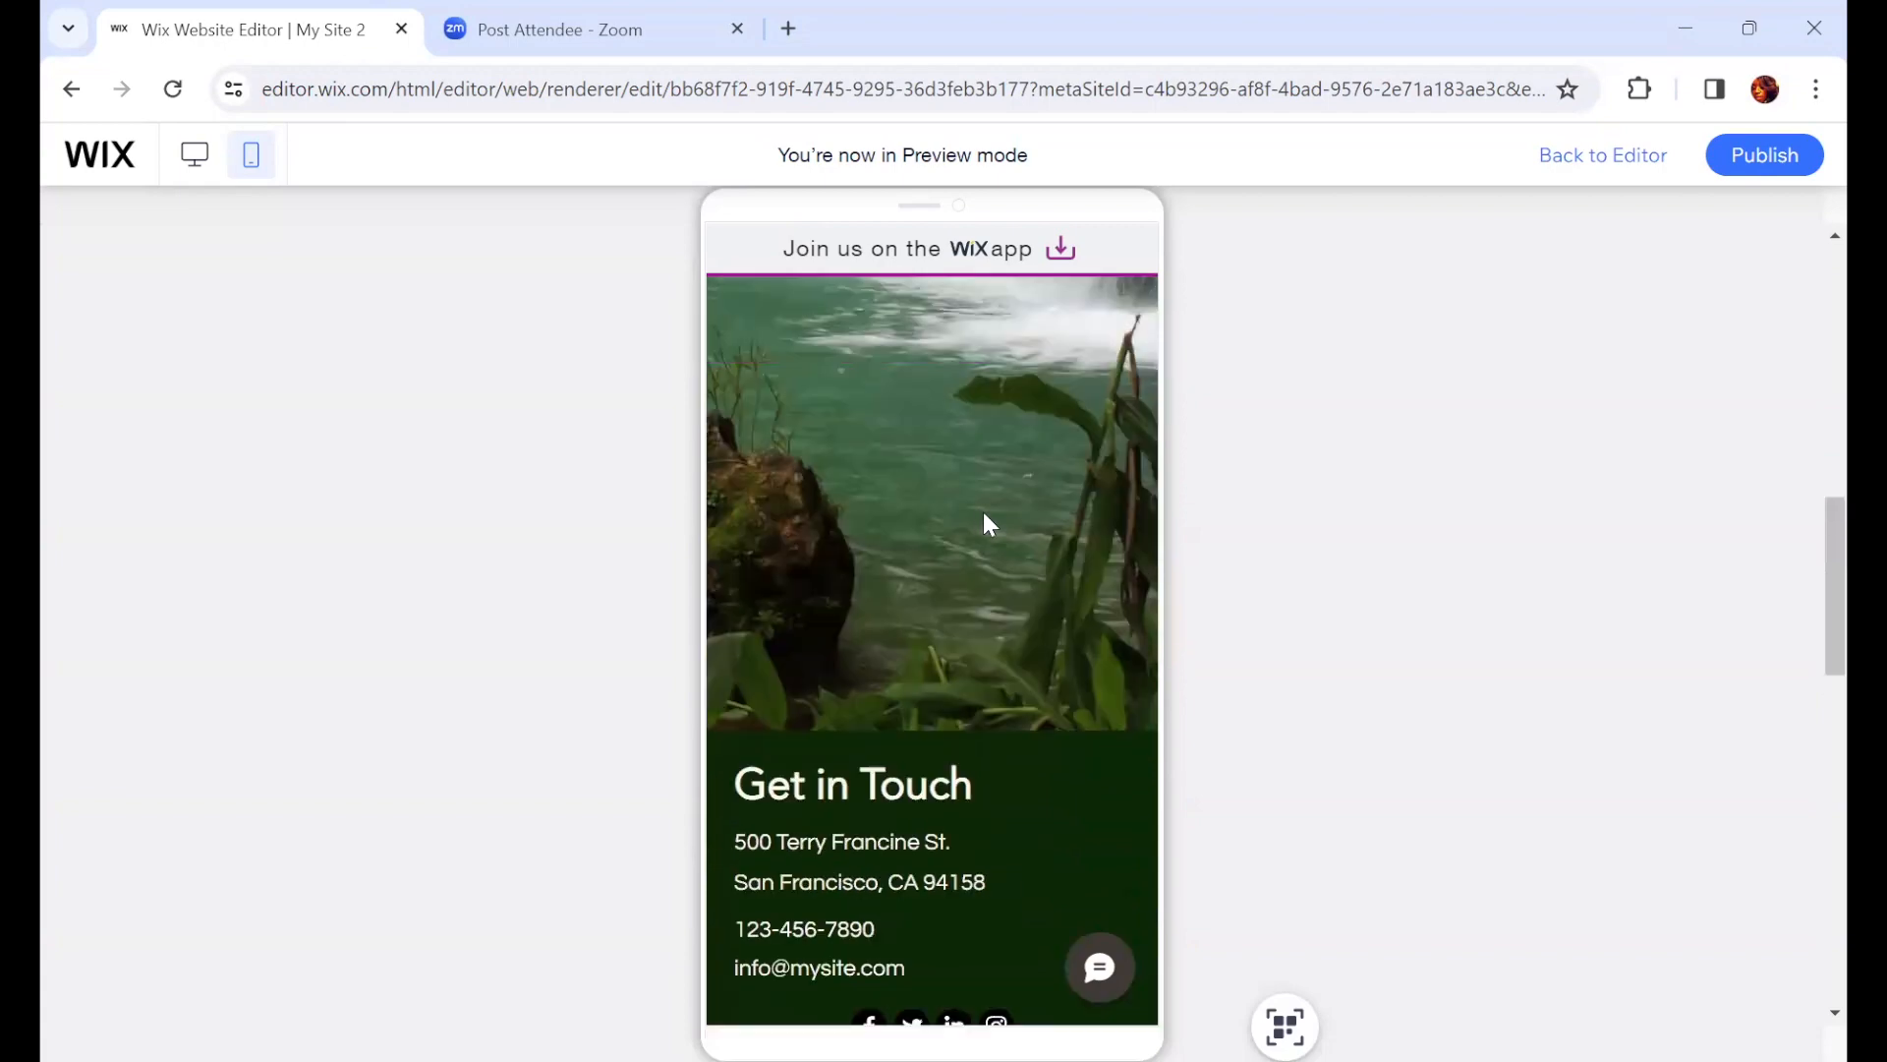
{"action": "scroll", "coordinate": [1012, 531], "scroll_direction": "down", "scroll_amount": 2}
{"action": "scroll", "coordinate": [1001, 547], "scroll_direction": "down", "scroll_amount": 7}
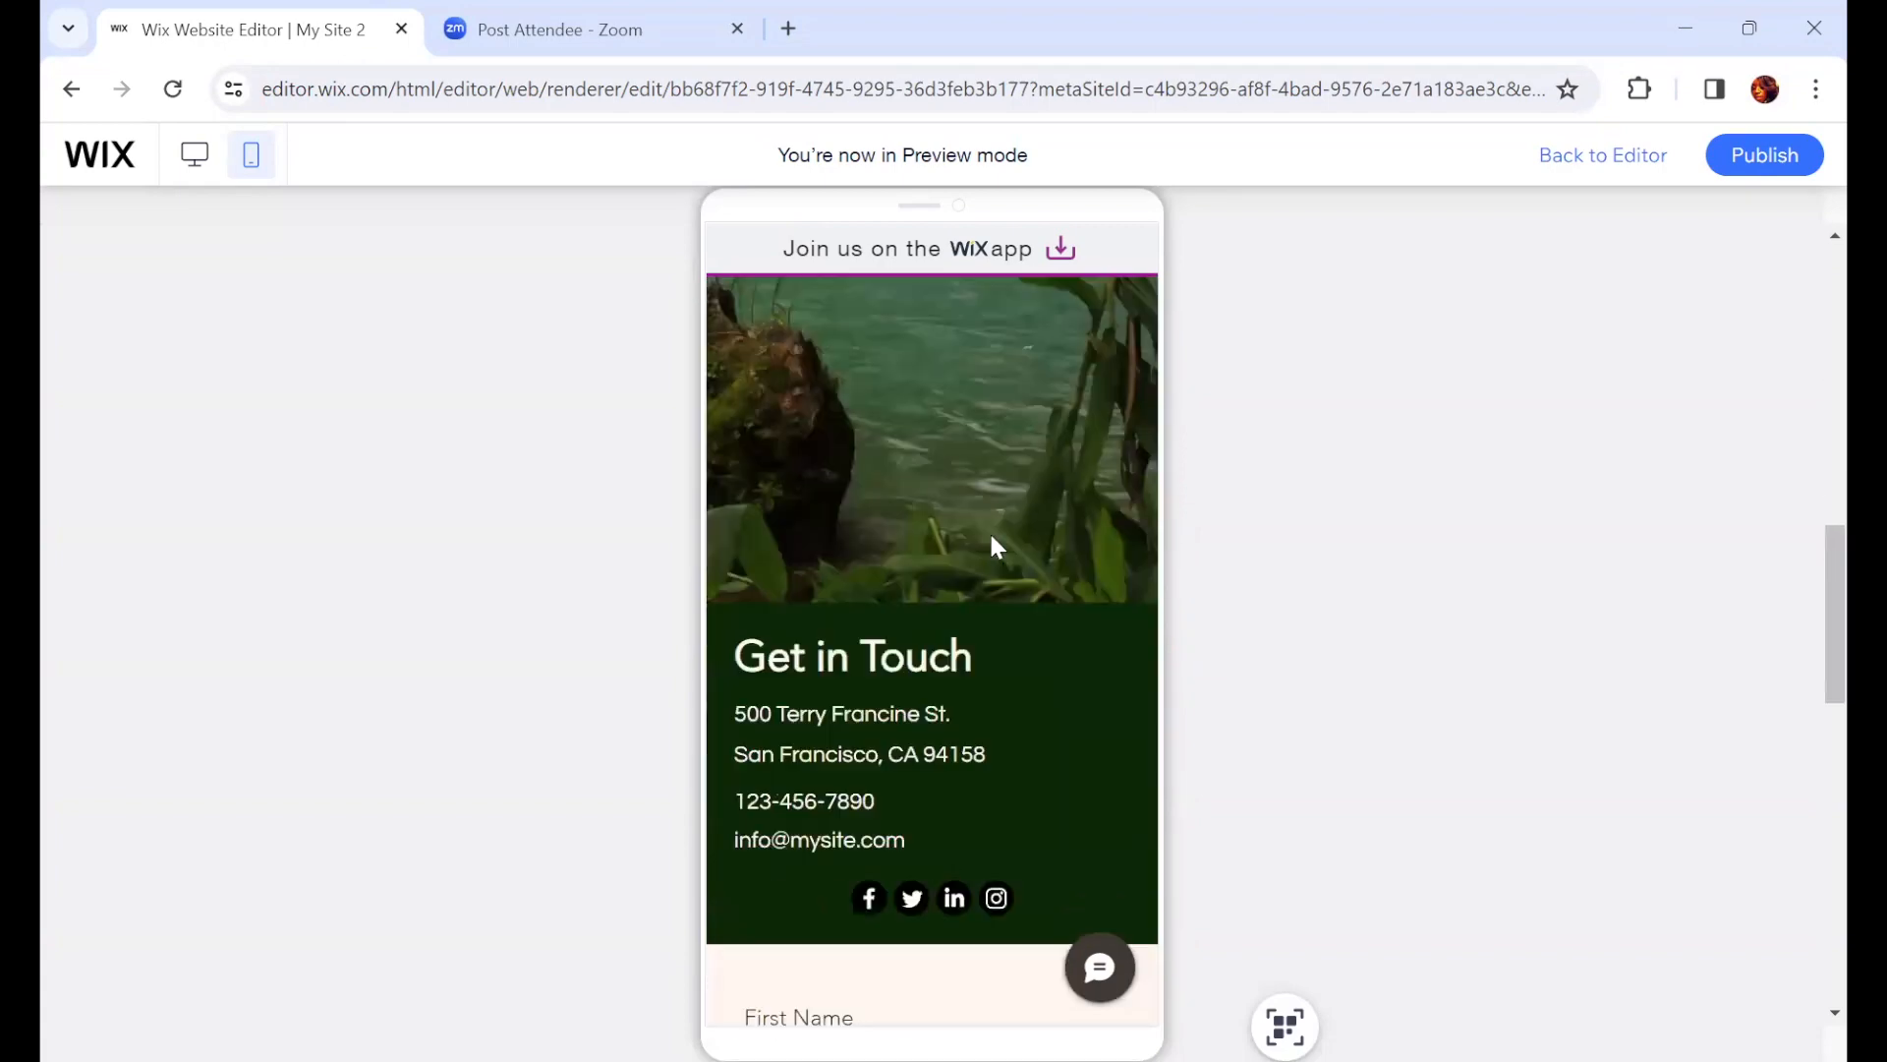
{"action": "scroll", "coordinate": [1070, 474], "scroll_direction": "up", "scroll_amount": 10}
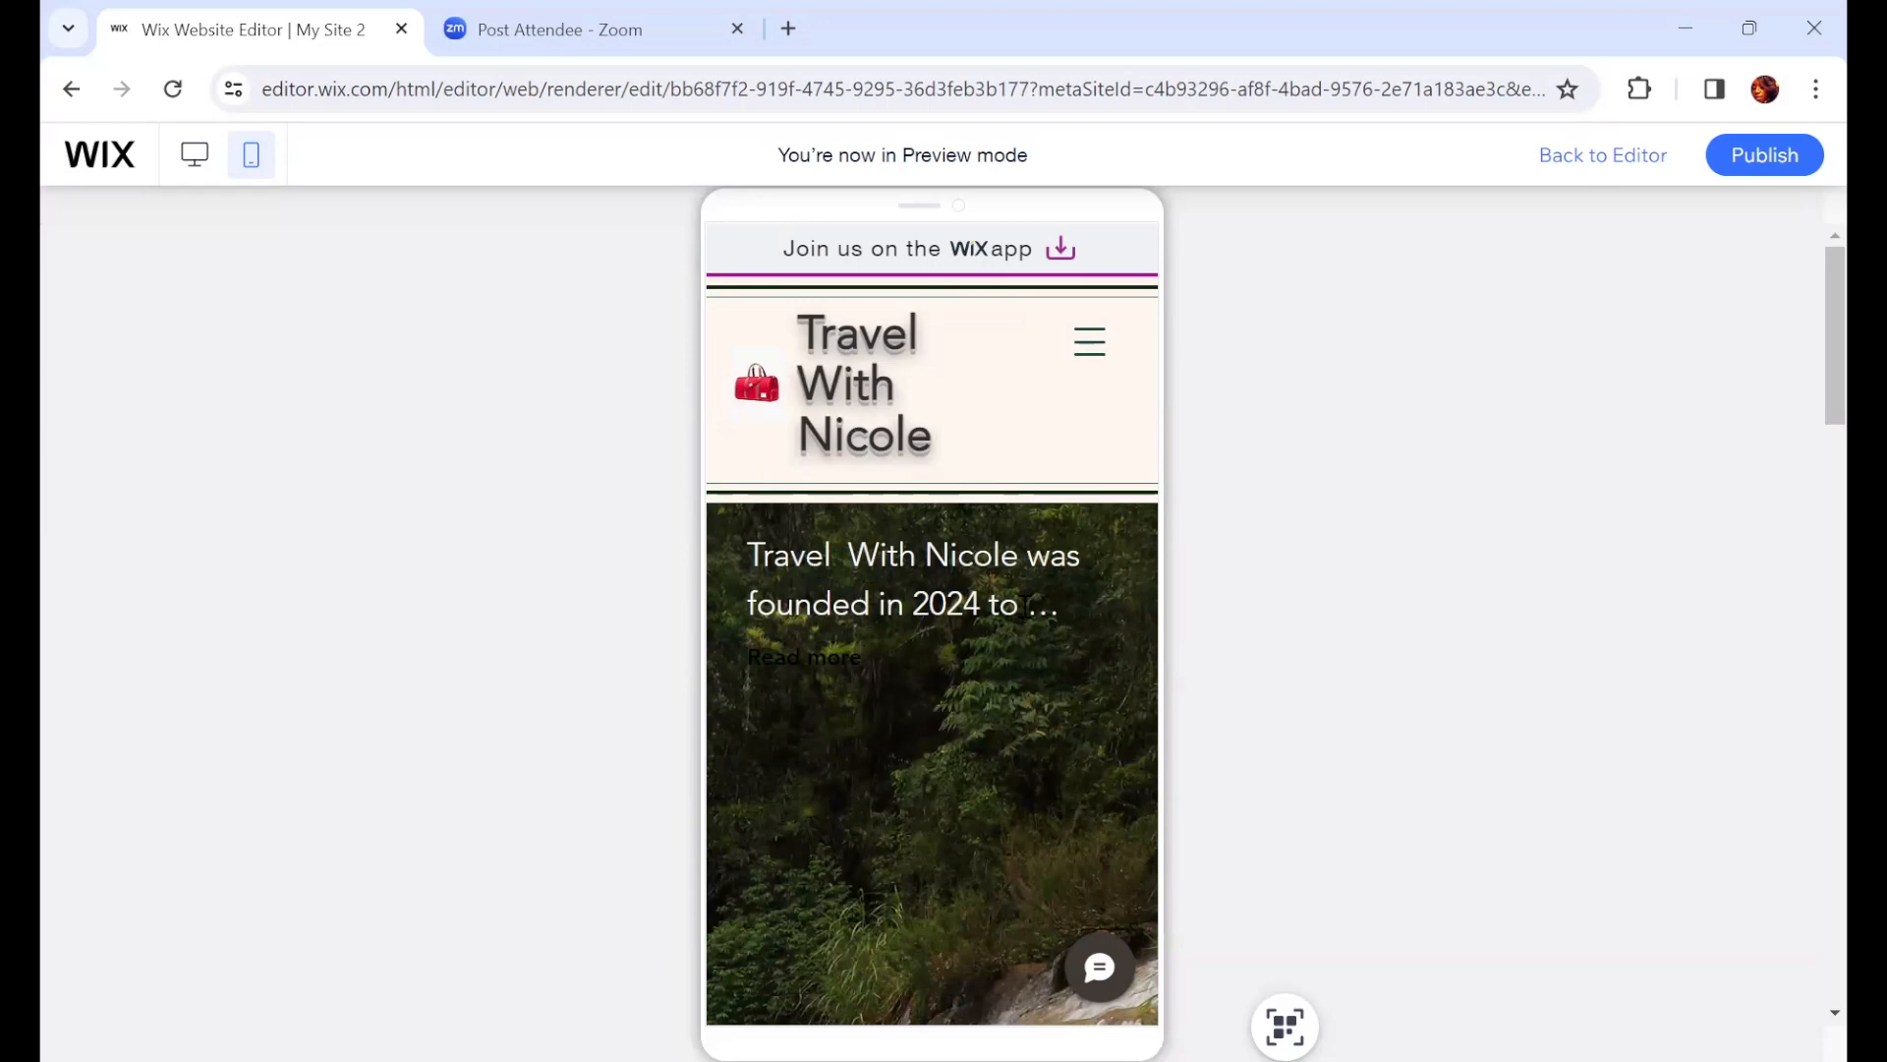
{"action": "scroll", "coordinate": [1036, 599], "scroll_direction": "down", "scroll_amount": 5}
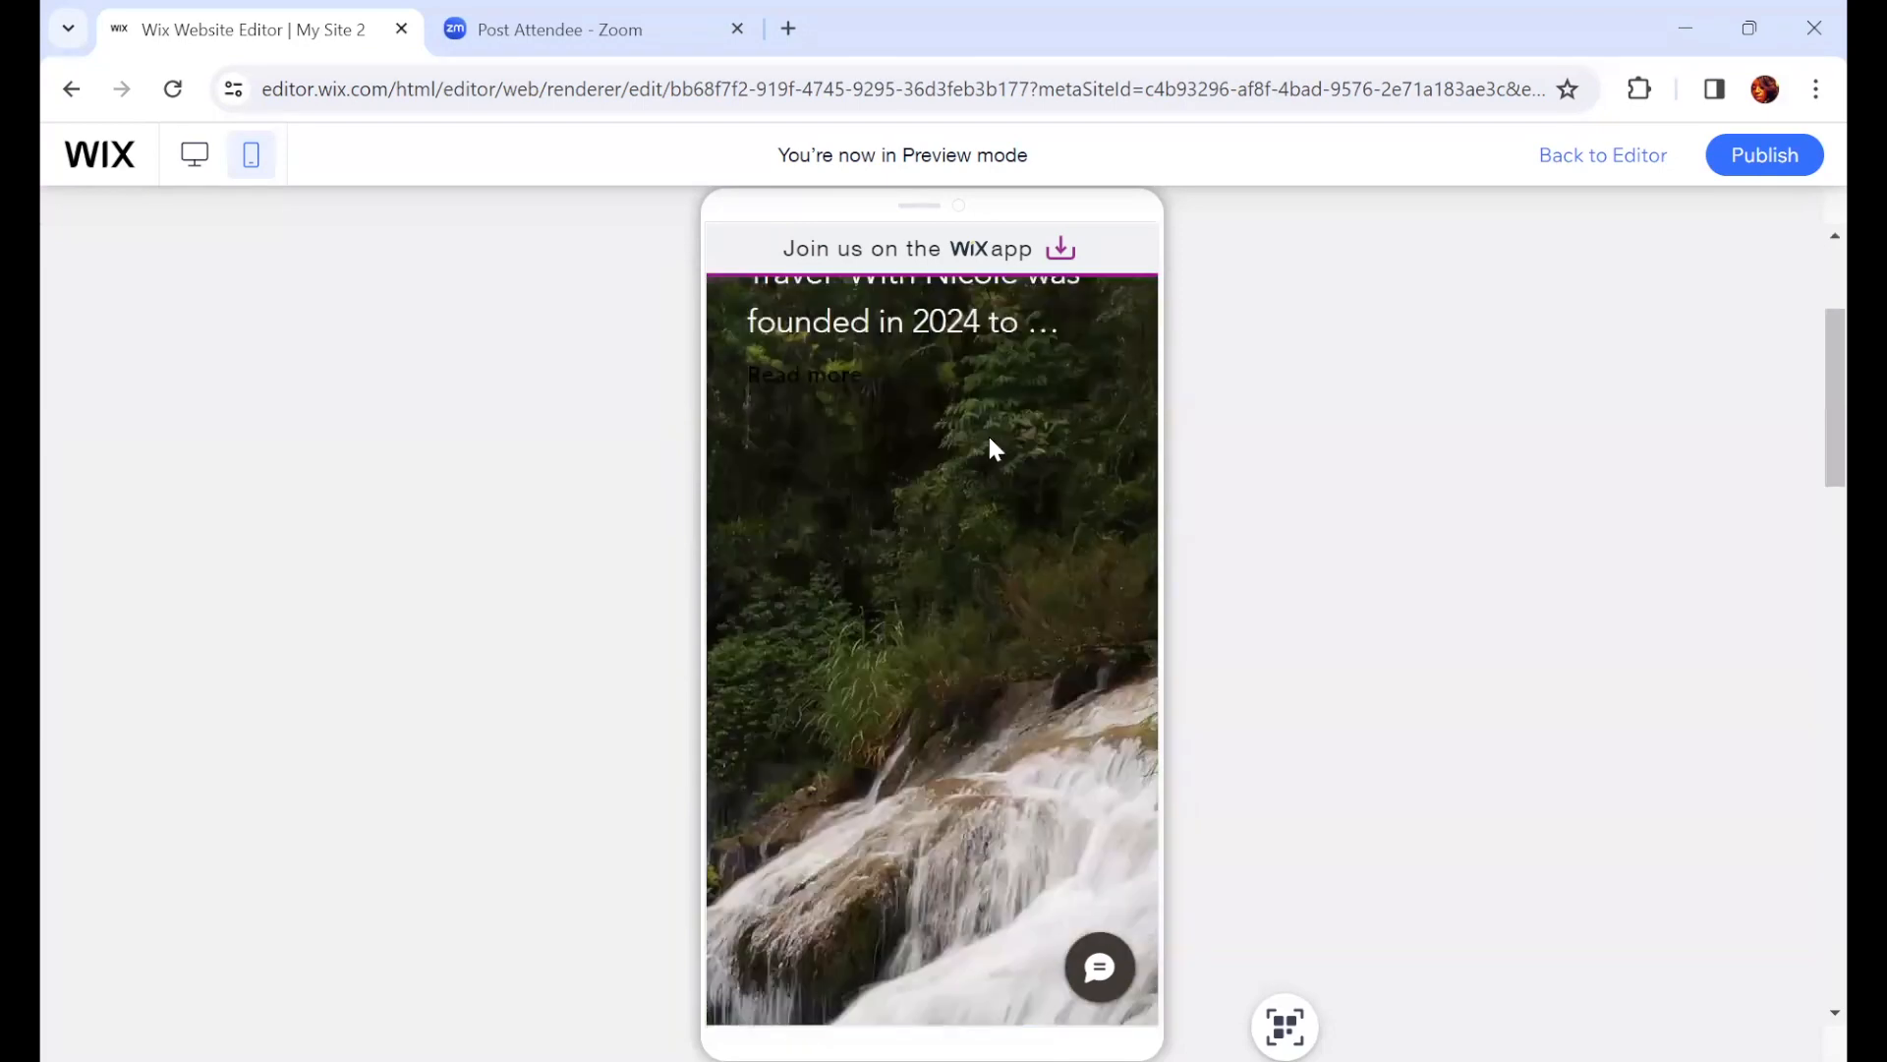
{"action": "scroll", "coordinate": [1061, 762], "scroll_direction": "down", "scroll_amount": 5}
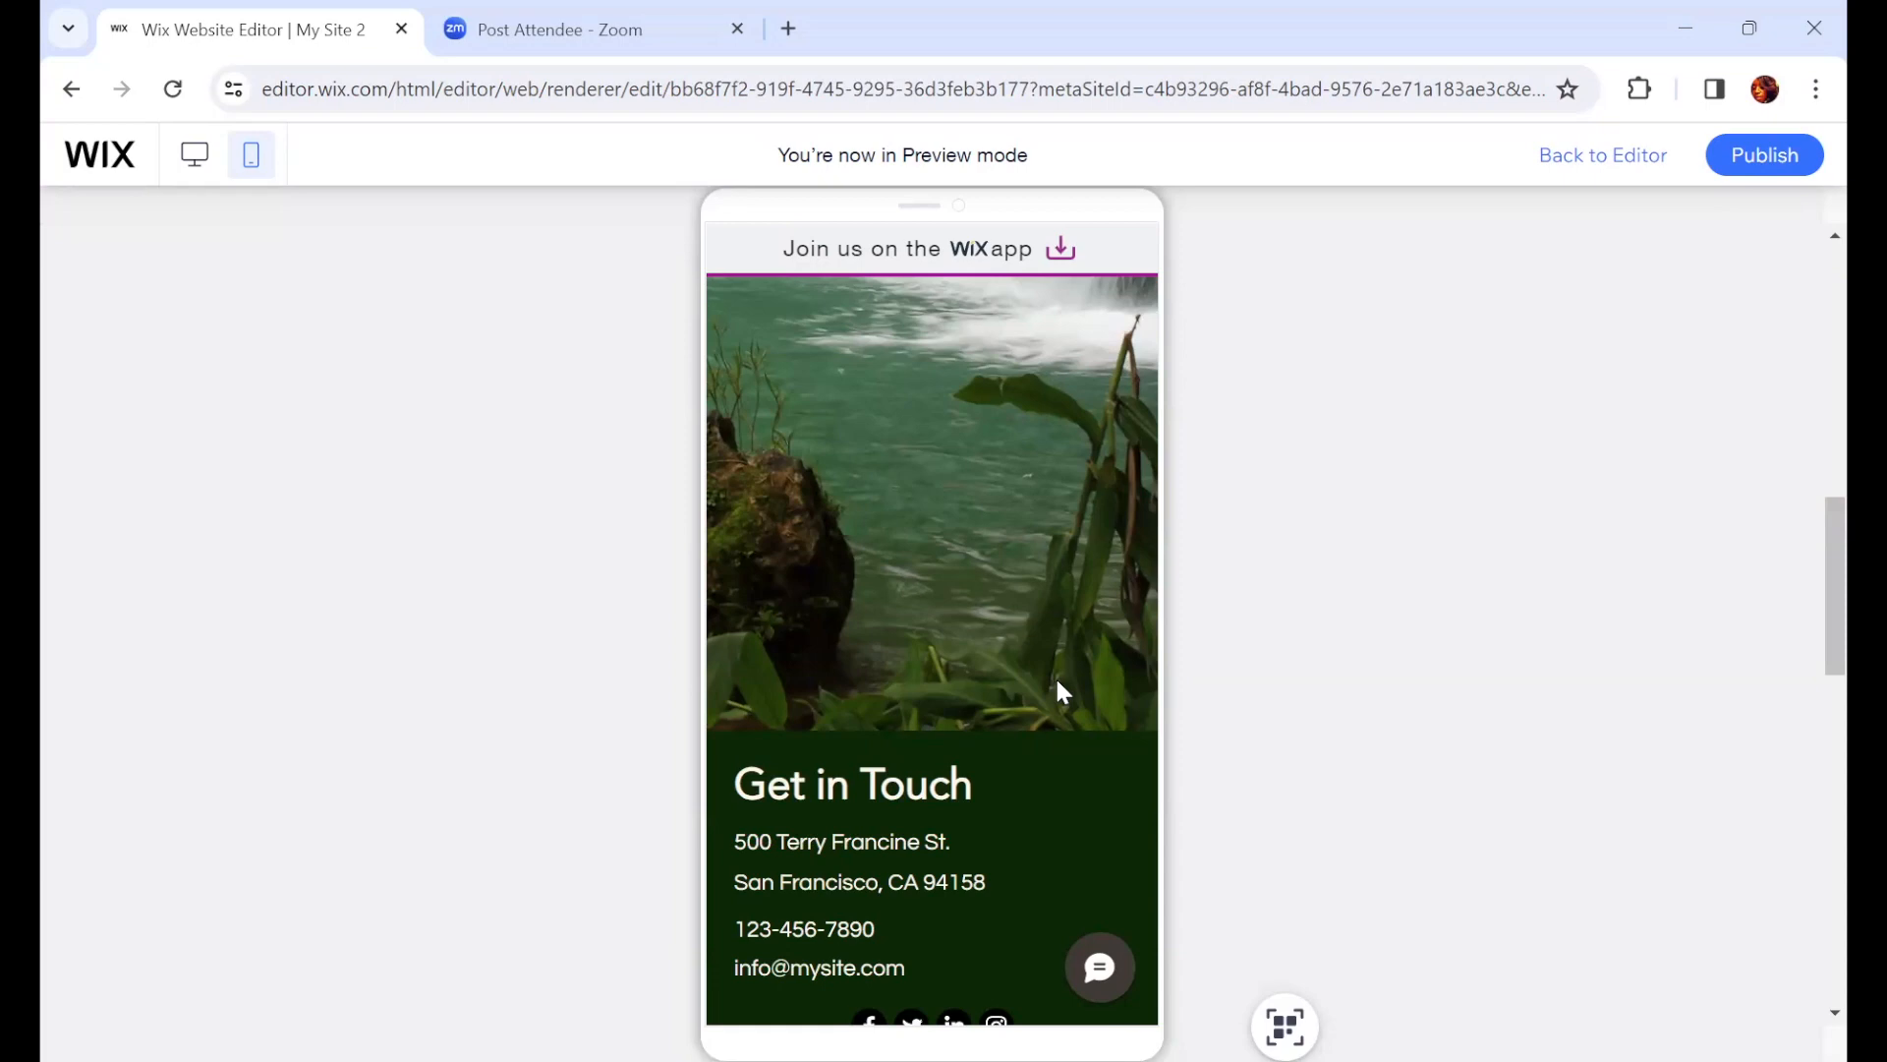
{"action": "scroll", "coordinate": [1099, 883], "scroll_direction": "down", "scroll_amount": 3}
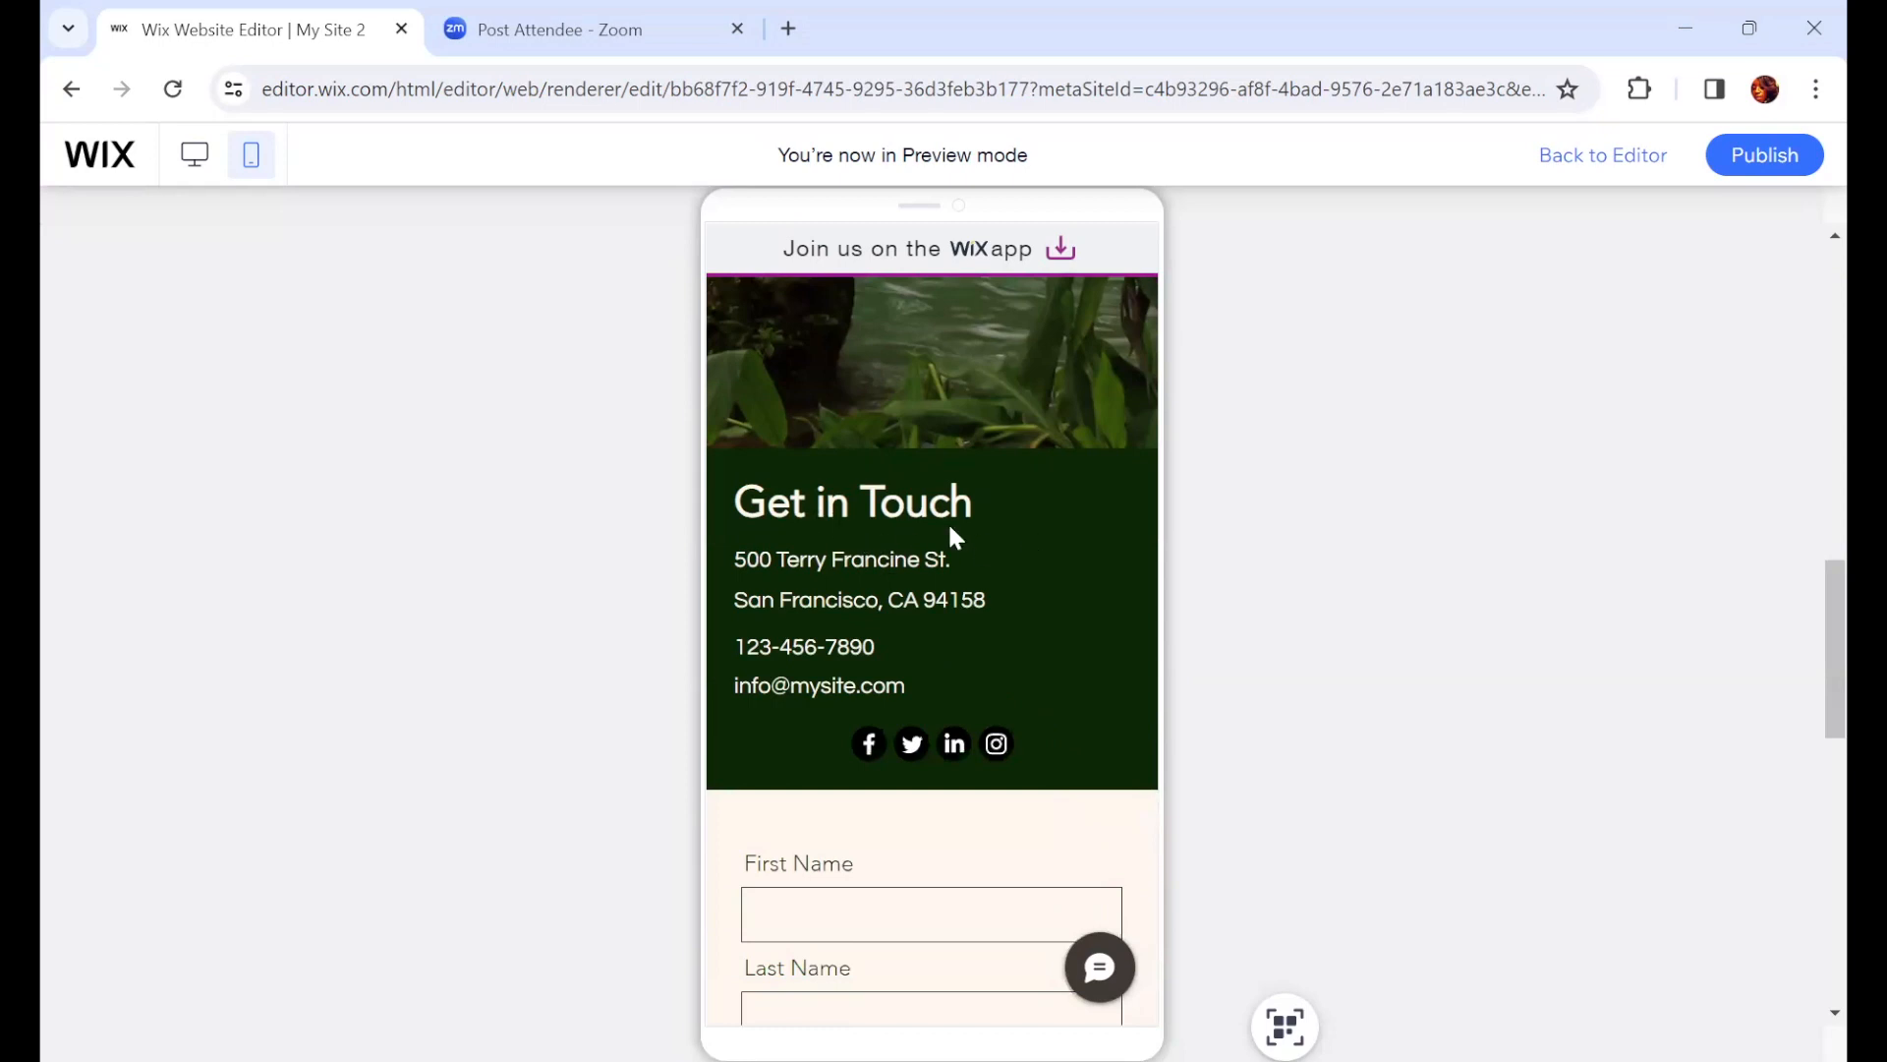
{"action": "scroll", "coordinate": [950, 526], "scroll_direction": "down", "scroll_amount": 4}
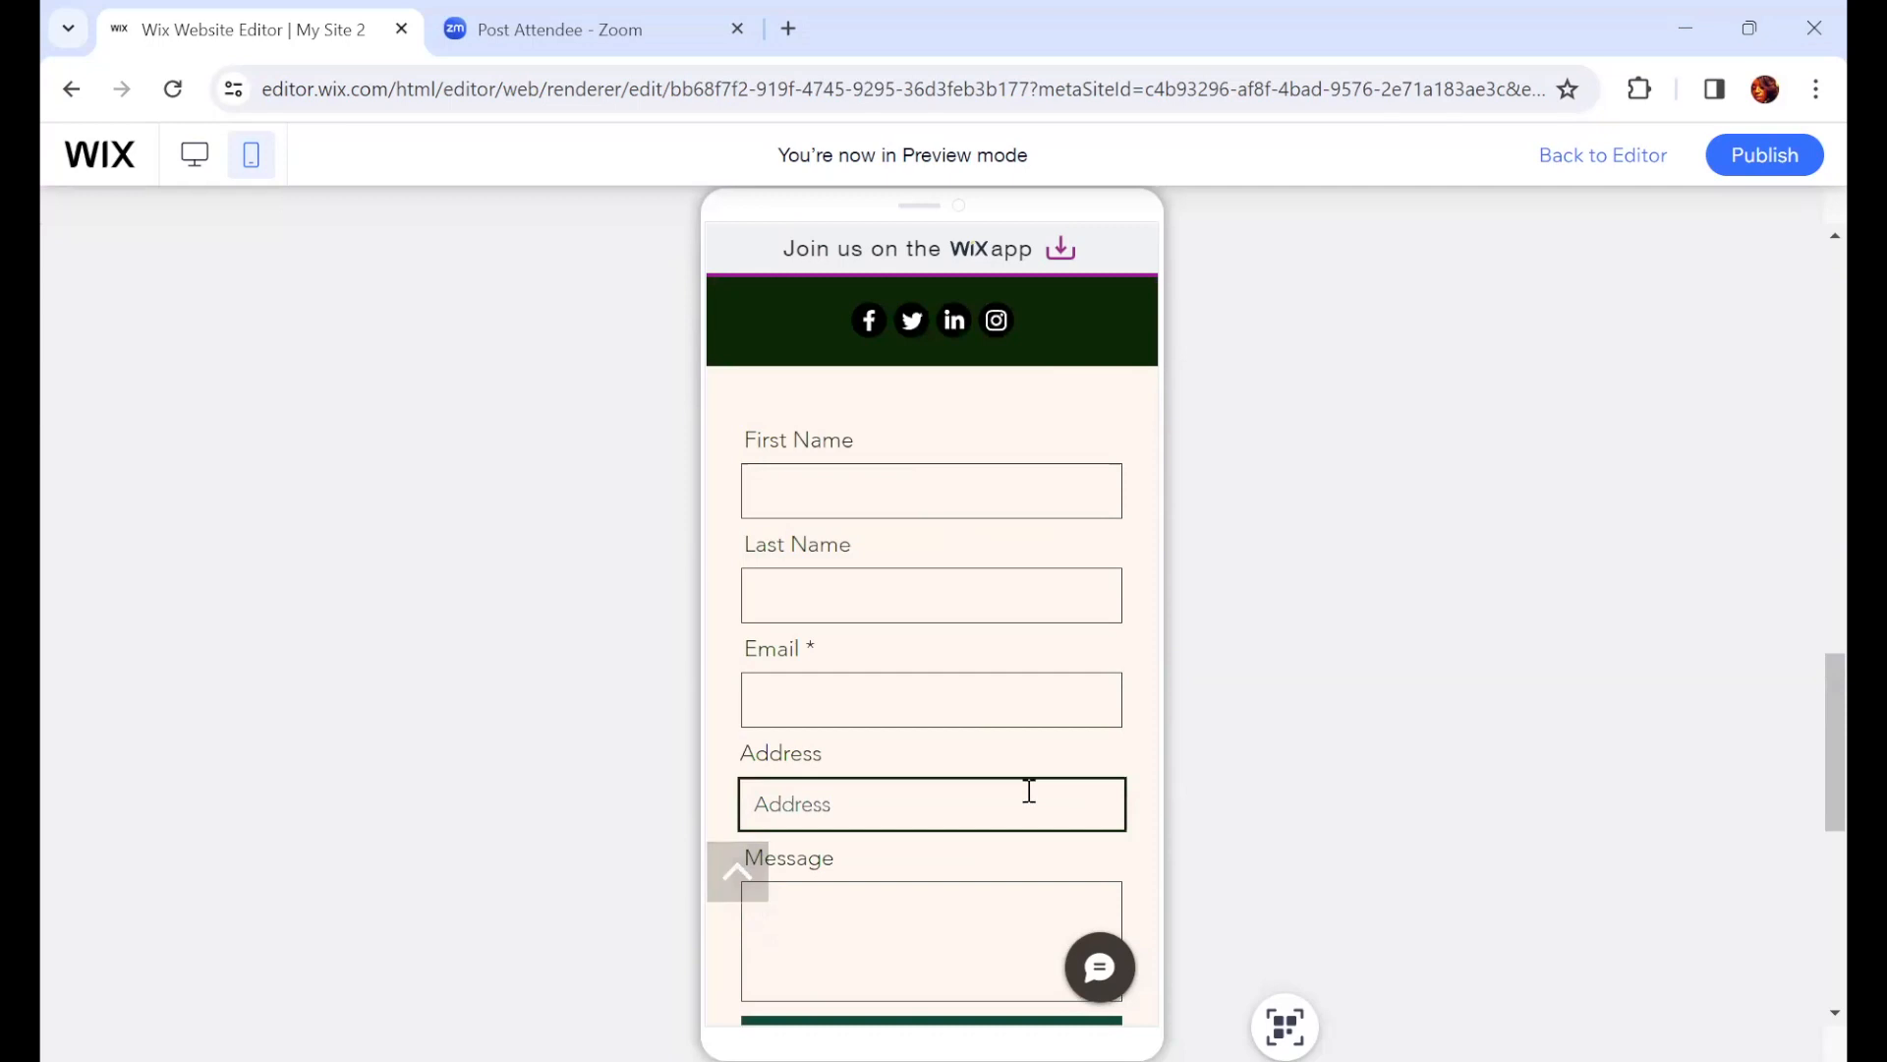
{"action": "scroll", "coordinate": [1021, 796], "scroll_direction": "down", "scroll_amount": 4}
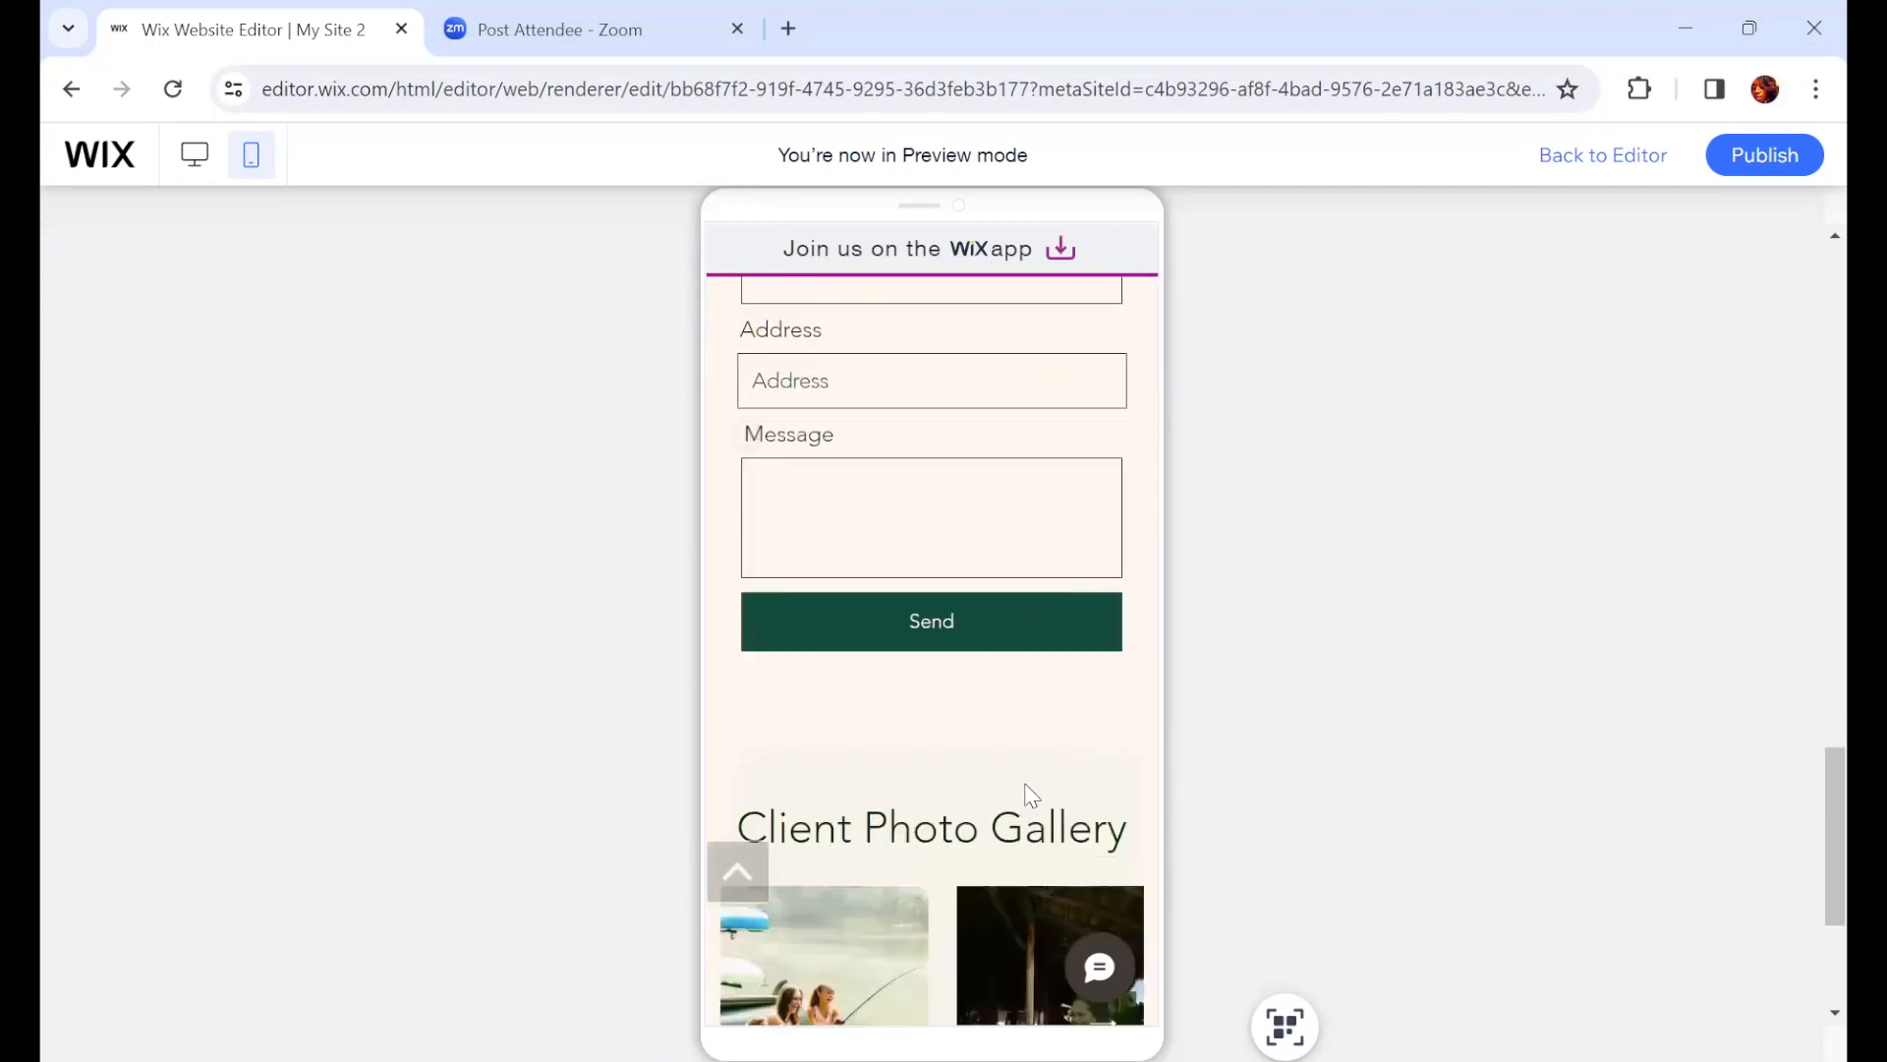
{"action": "scroll", "coordinate": [1016, 734], "scroll_direction": "down", "scroll_amount": 3}
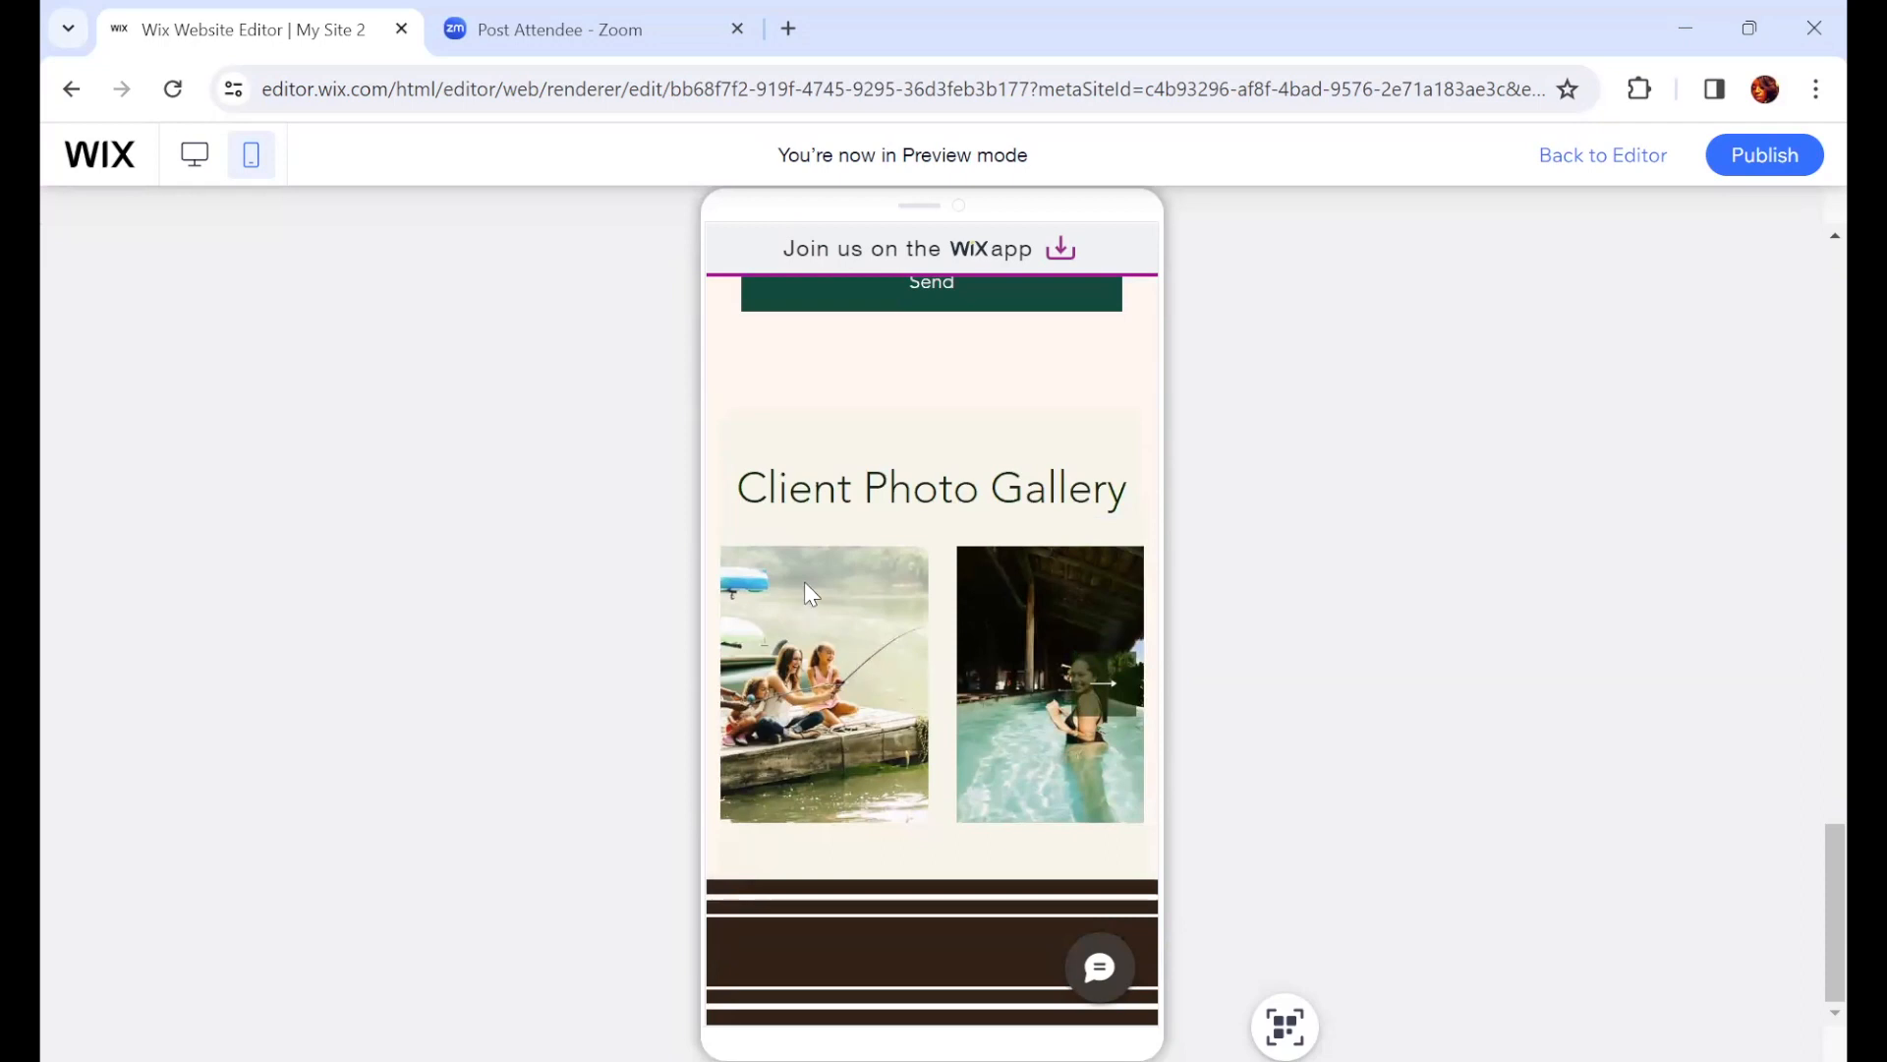
{"action": "left_click", "coordinate": [1109, 693]}
{"action": "left_click", "coordinate": [1109, 693]}
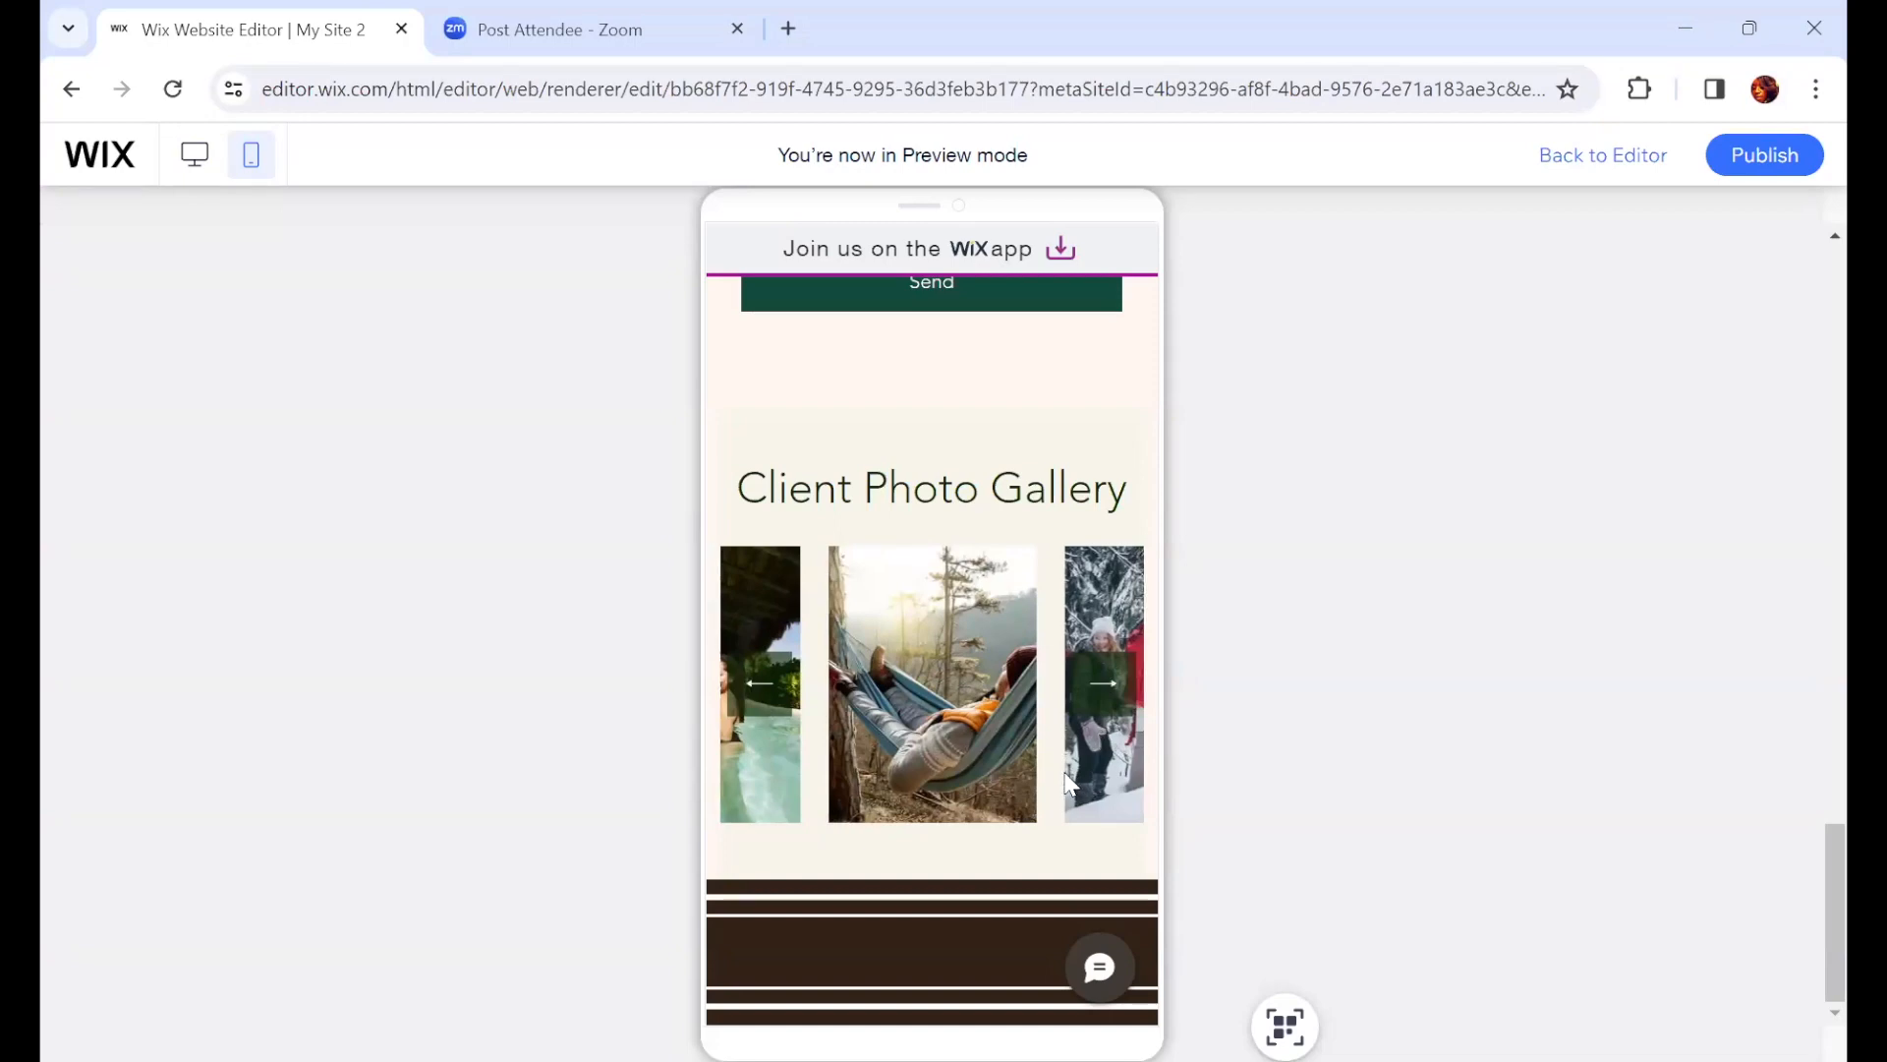
Step: Open the OUR TEAM page from the mobile menu and scroll through it to the footer
{"action": "scroll", "coordinate": [1081, 796], "scroll_direction": "up", "scroll_amount": 10}
{"action": "scroll", "coordinate": [1105, 828], "scroll_direction": "up", "scroll_amount": 10}
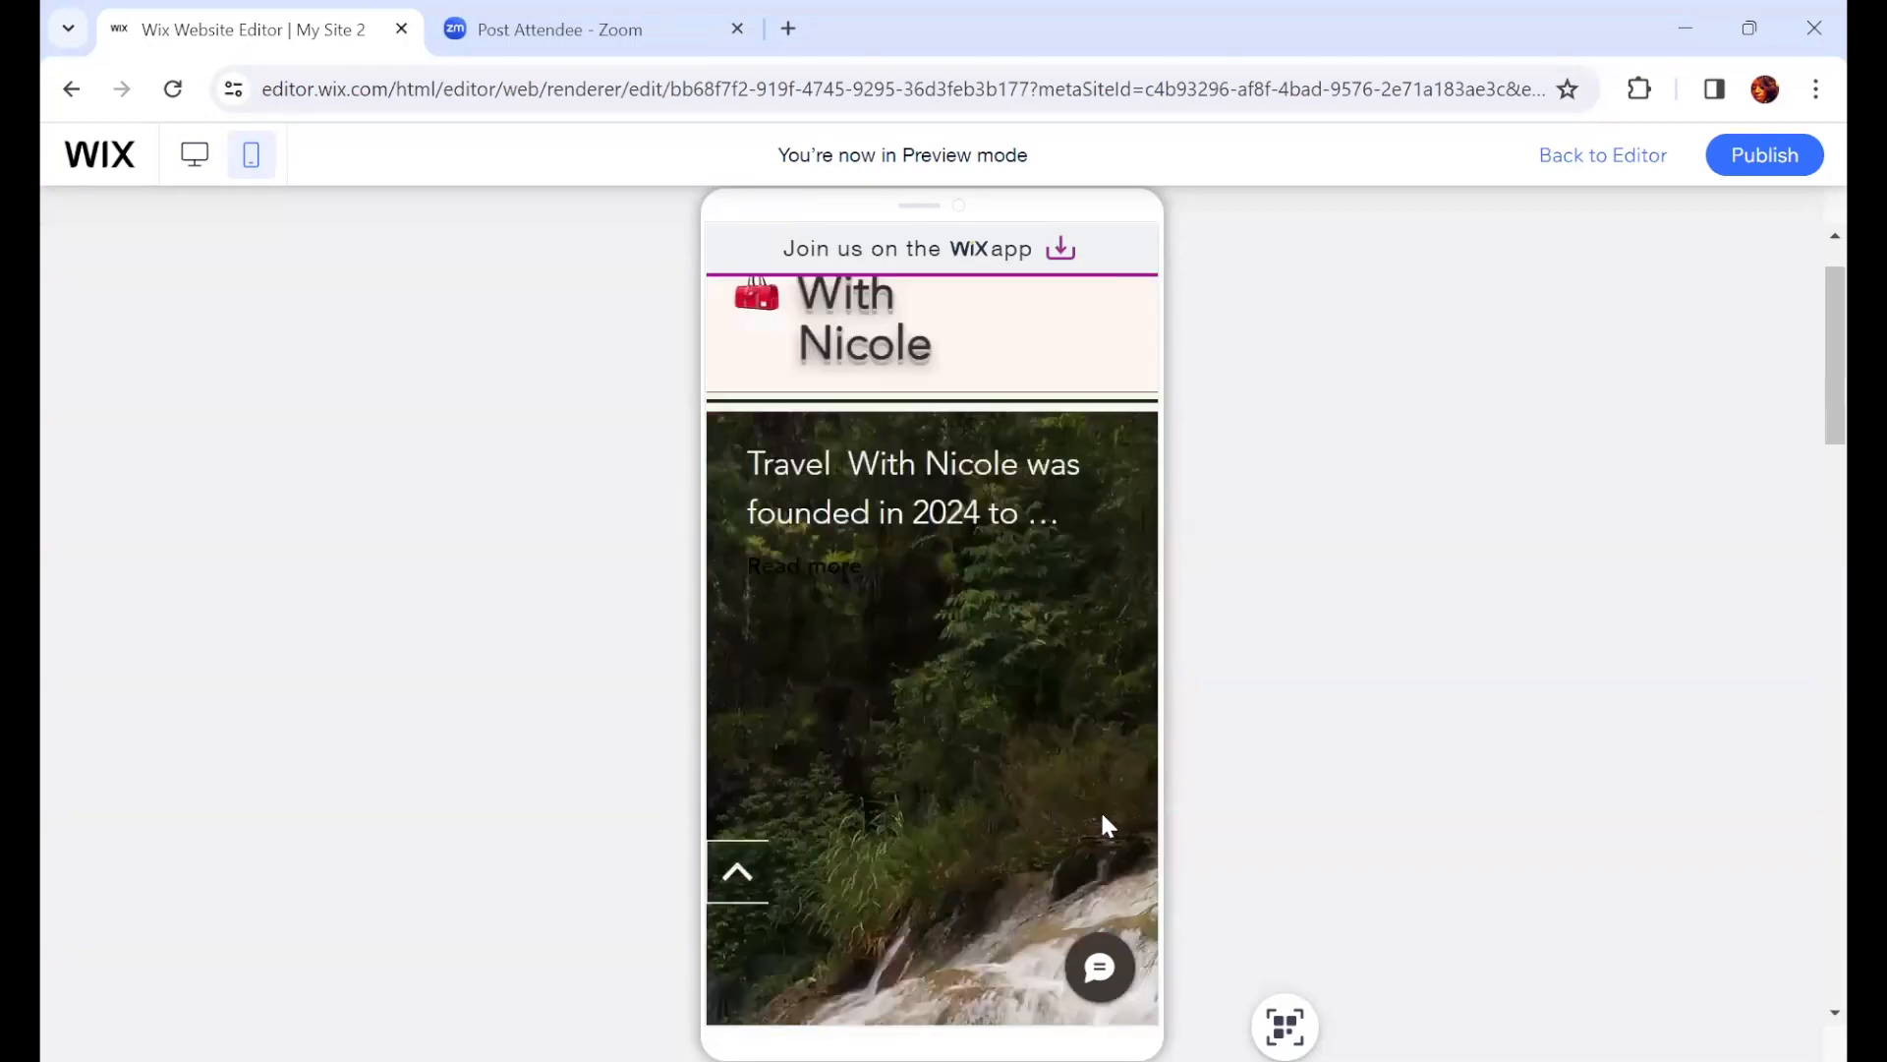
{"action": "left_click", "coordinate": [1093, 365]}
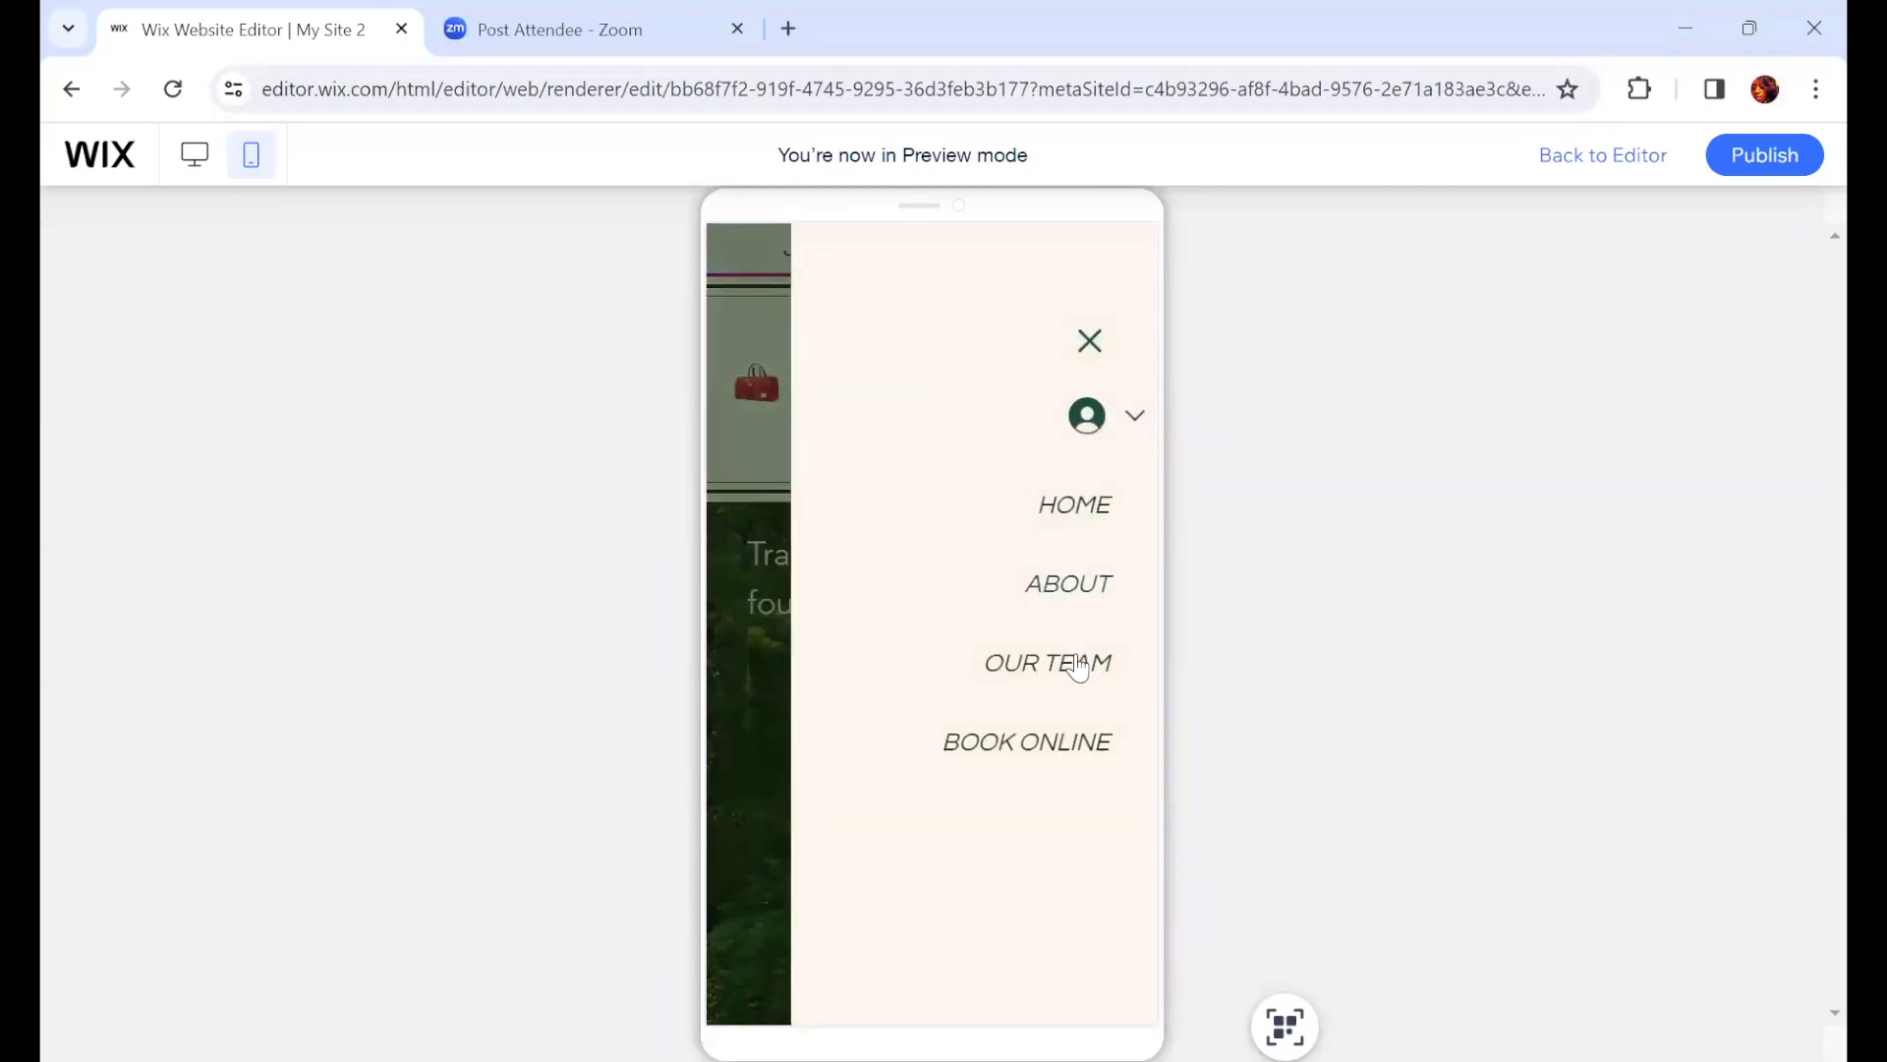
{"action": "left_click", "coordinate": [1078, 667]}
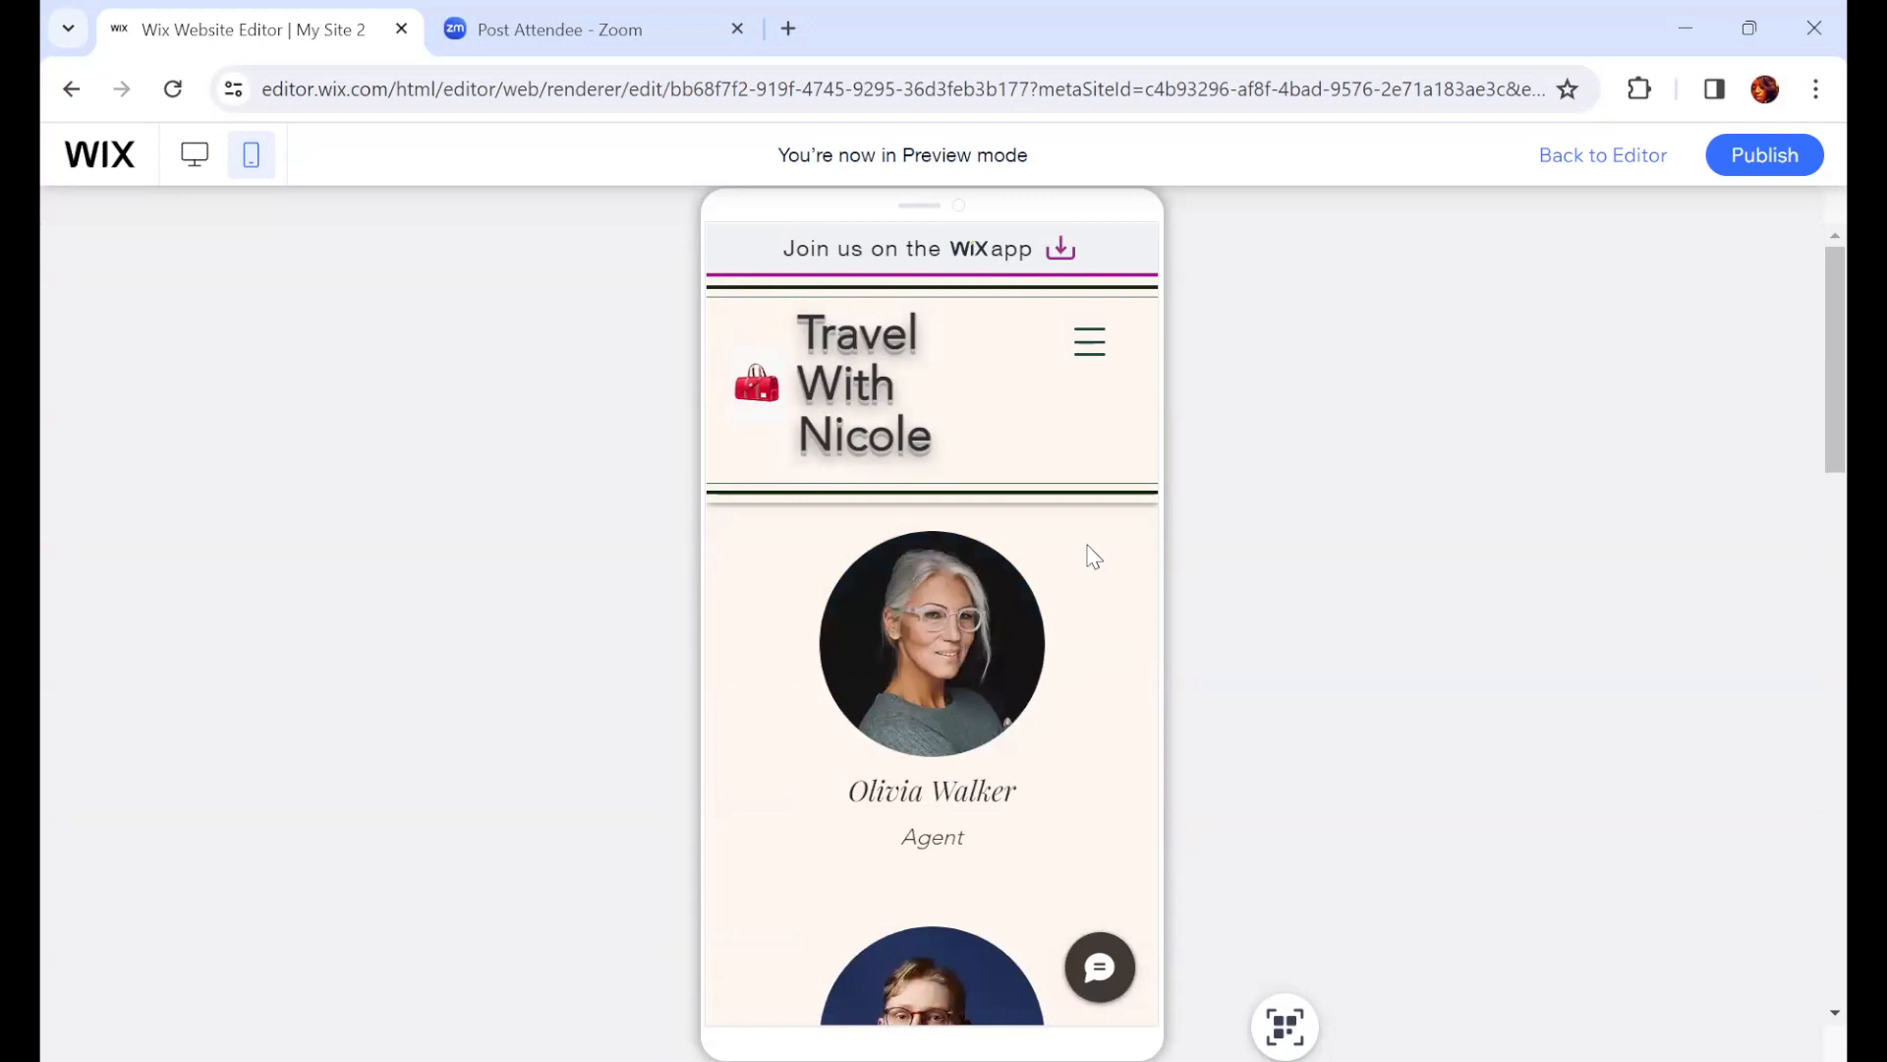
{"action": "scroll", "coordinate": [983, 675], "scroll_direction": "down", "scroll_amount": 2}
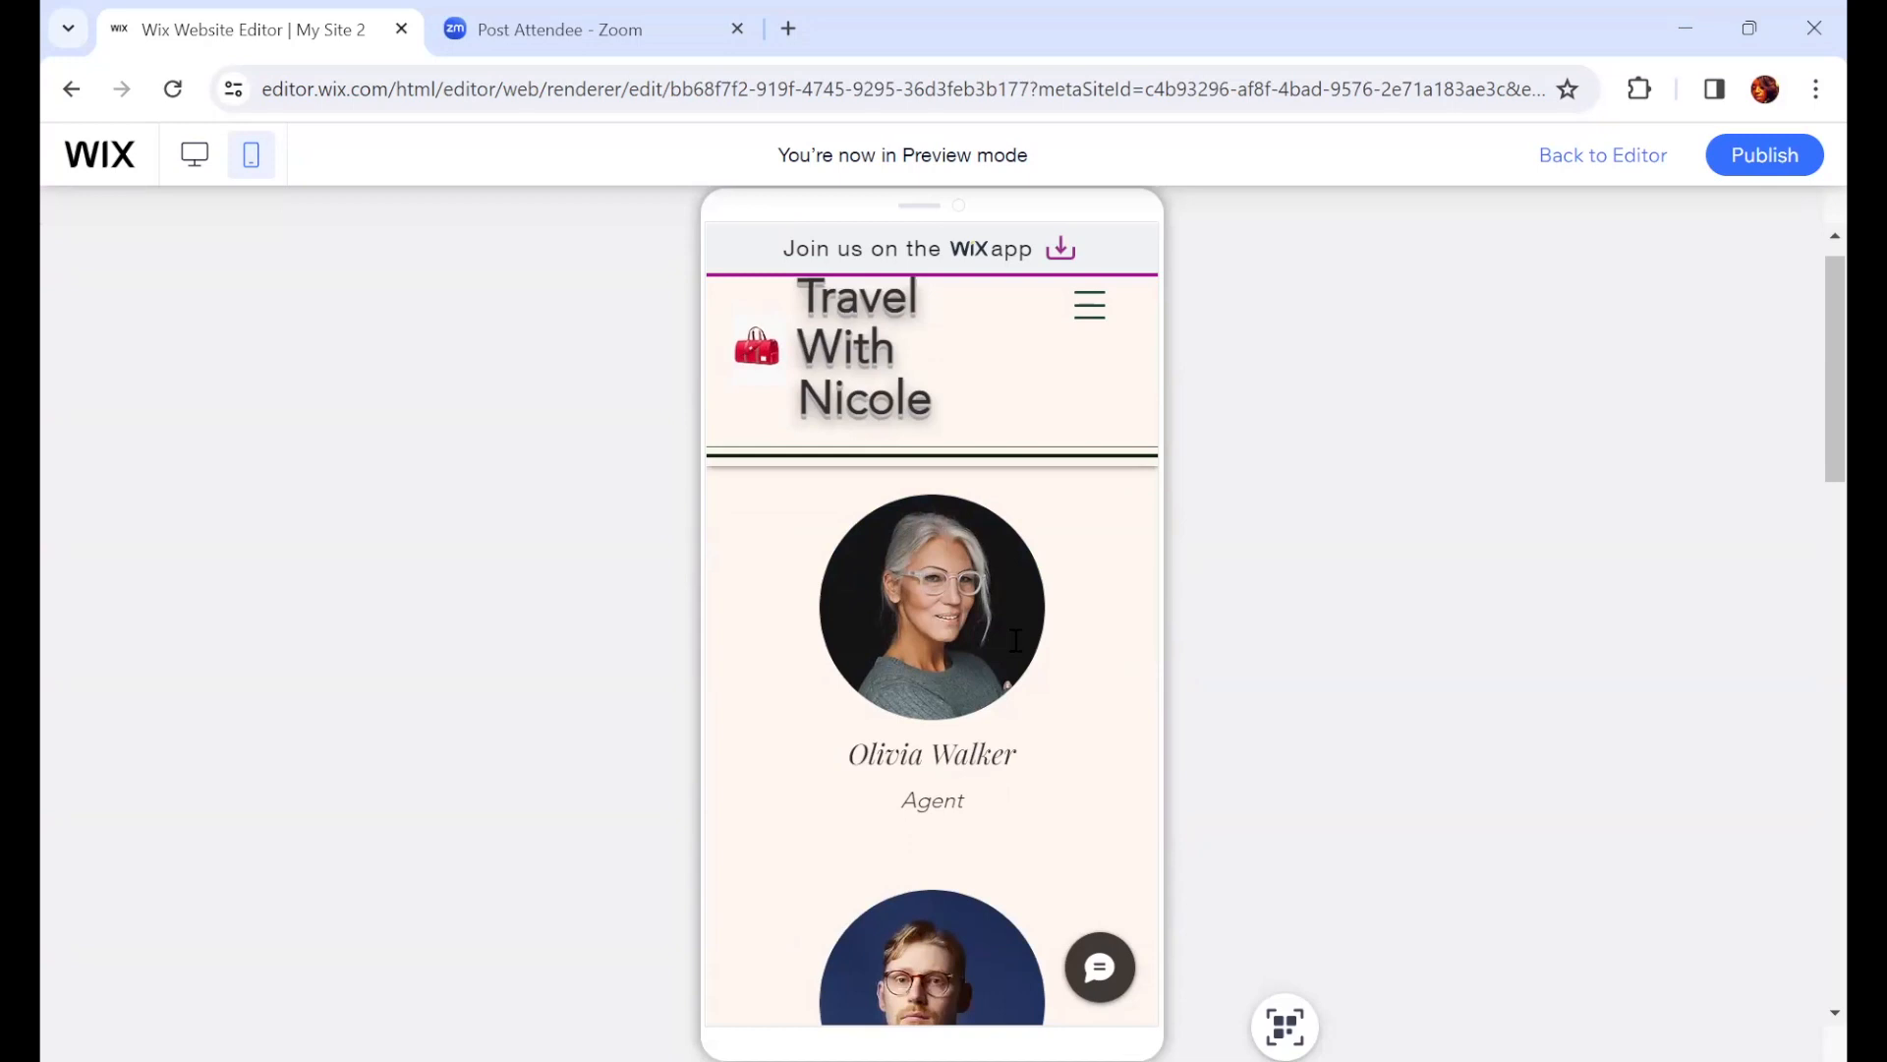
{"action": "scroll", "coordinate": [942, 552], "scroll_direction": "down", "scroll_amount": 4}
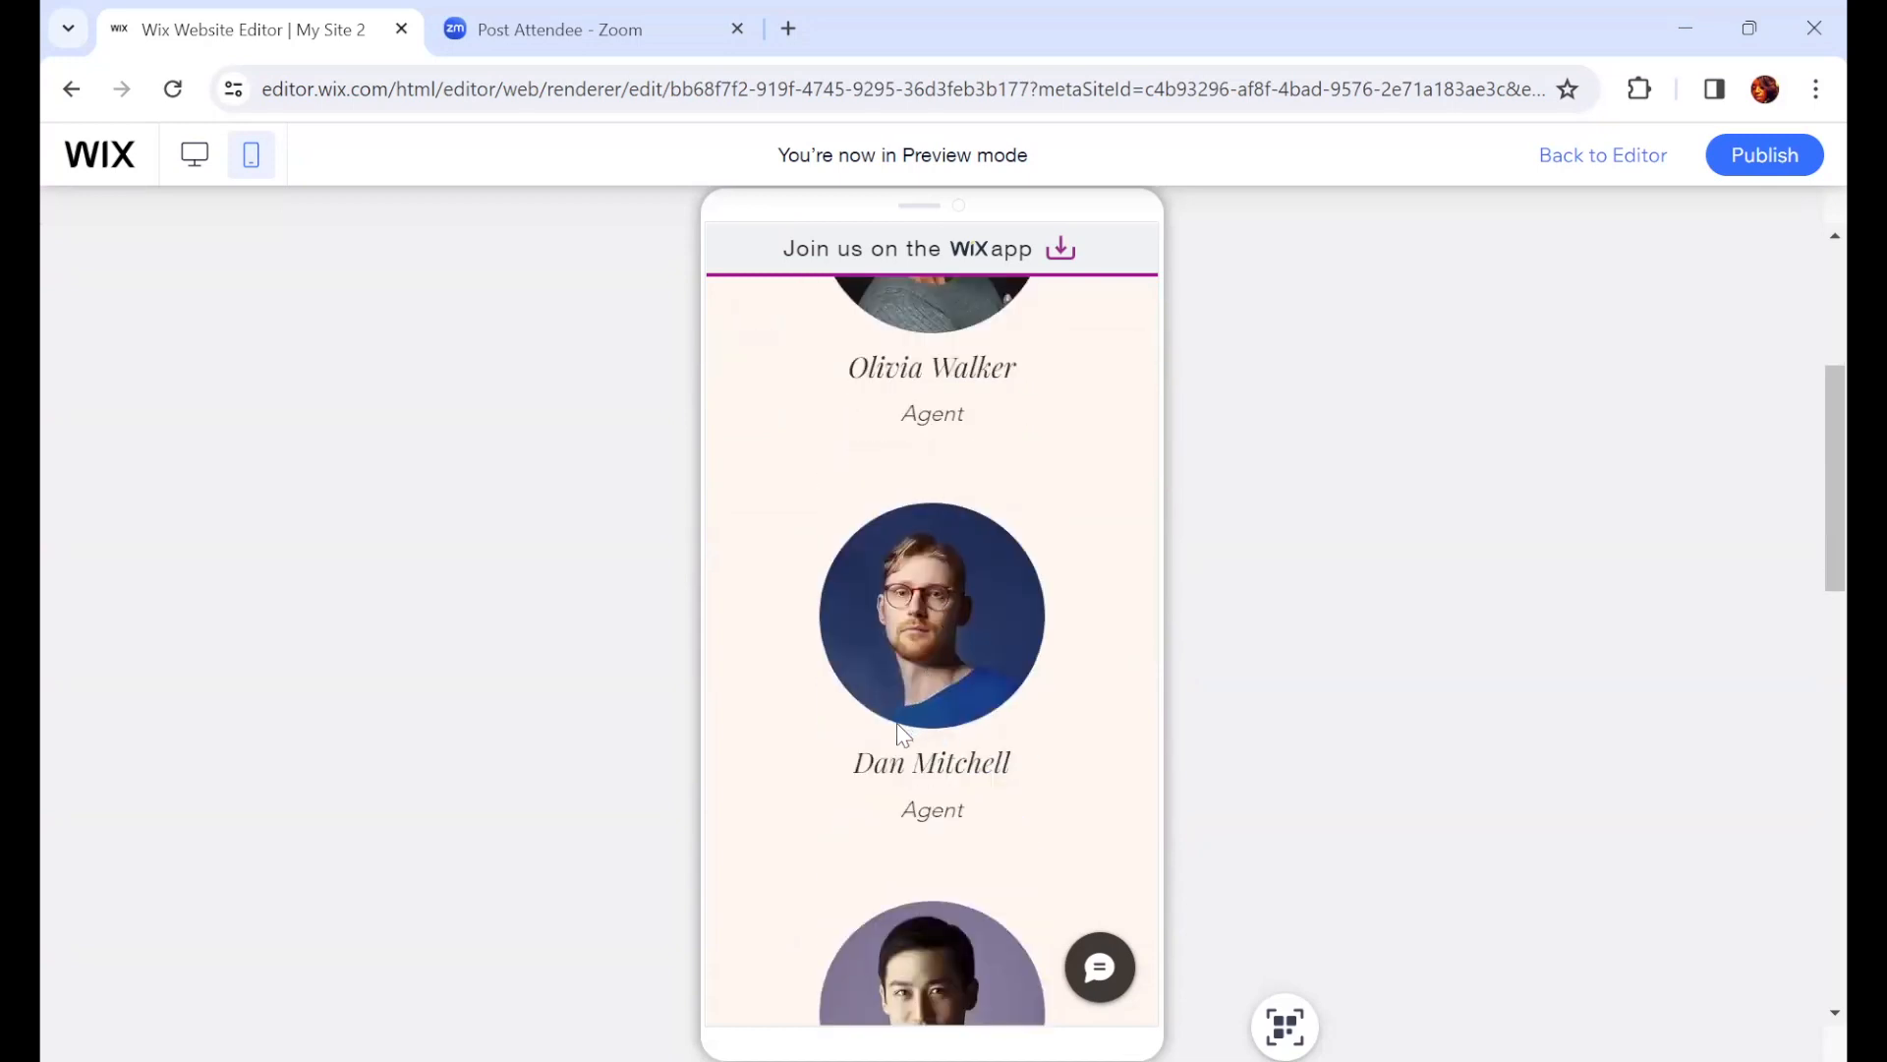
{"action": "scroll", "coordinate": [902, 772], "scroll_direction": "down", "scroll_amount": 6}
{"action": "scroll", "coordinate": [927, 739], "scroll_direction": "down", "scroll_amount": 4}
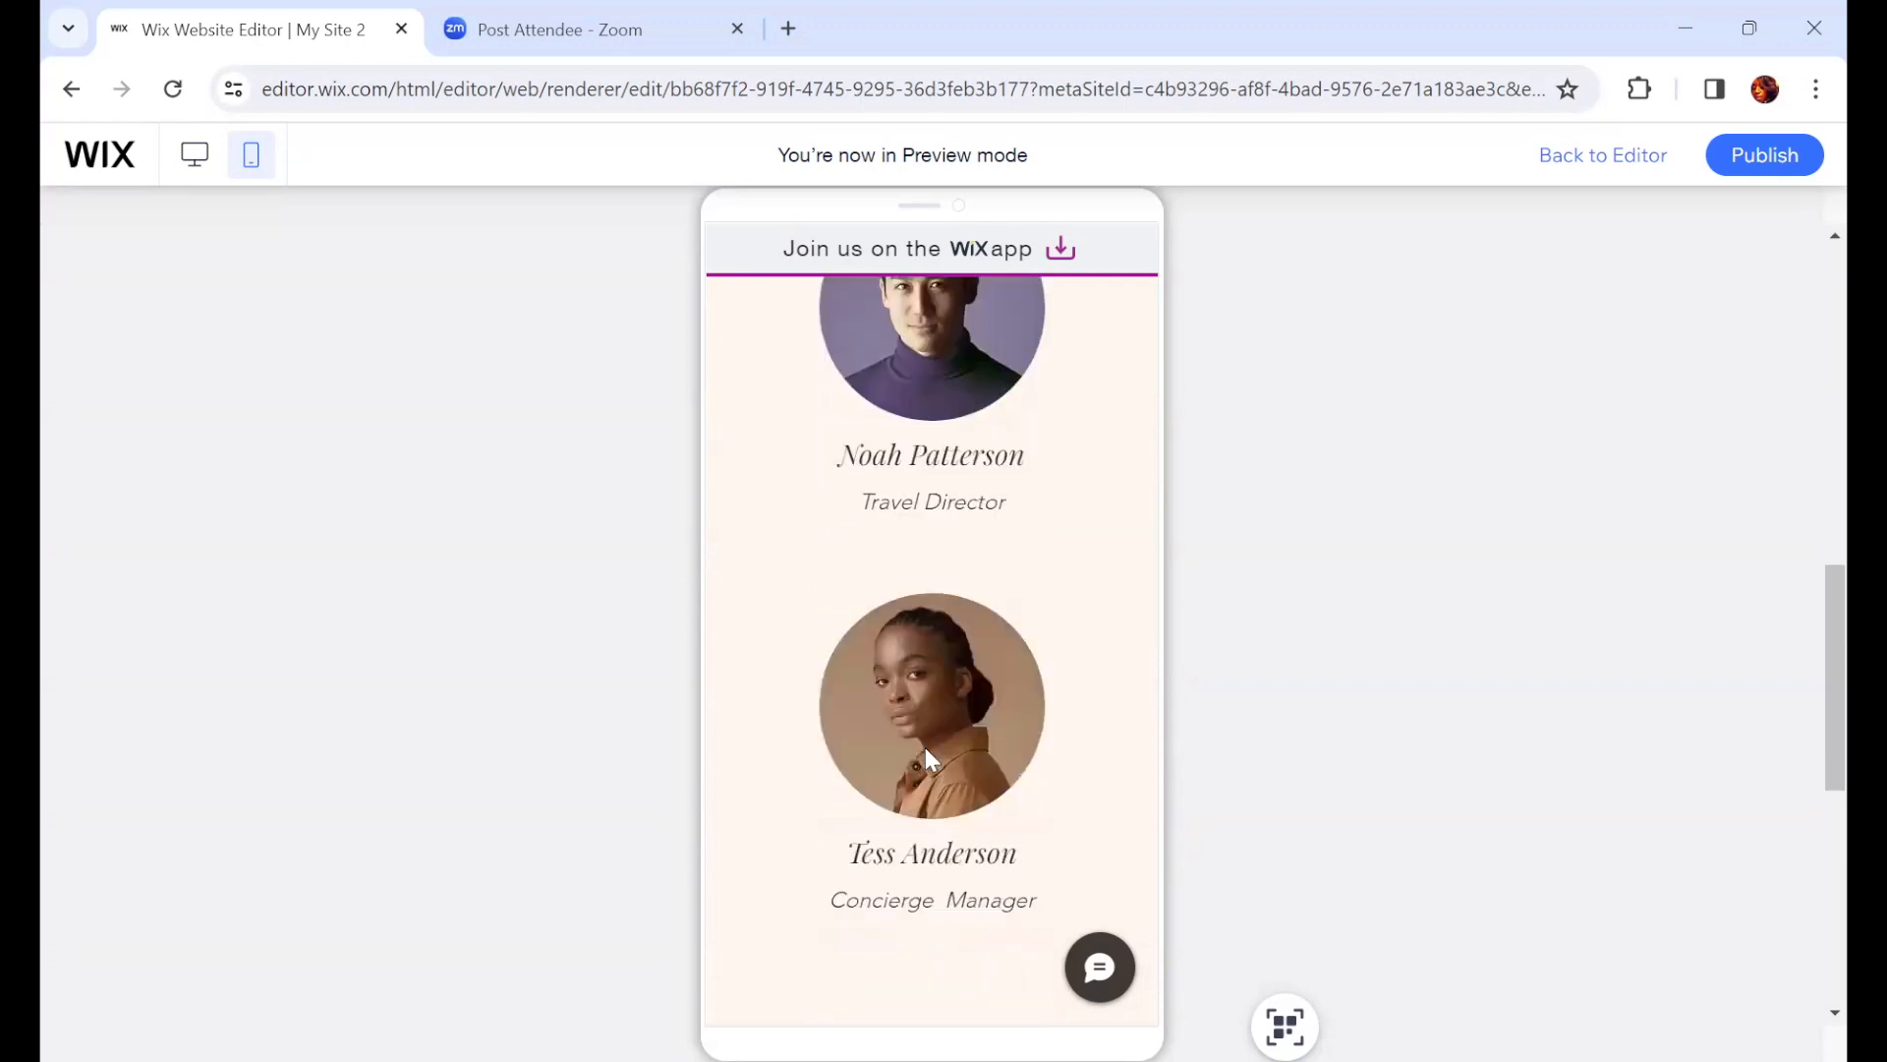
{"action": "scroll", "coordinate": [927, 755], "scroll_direction": "down", "scroll_amount": 4}
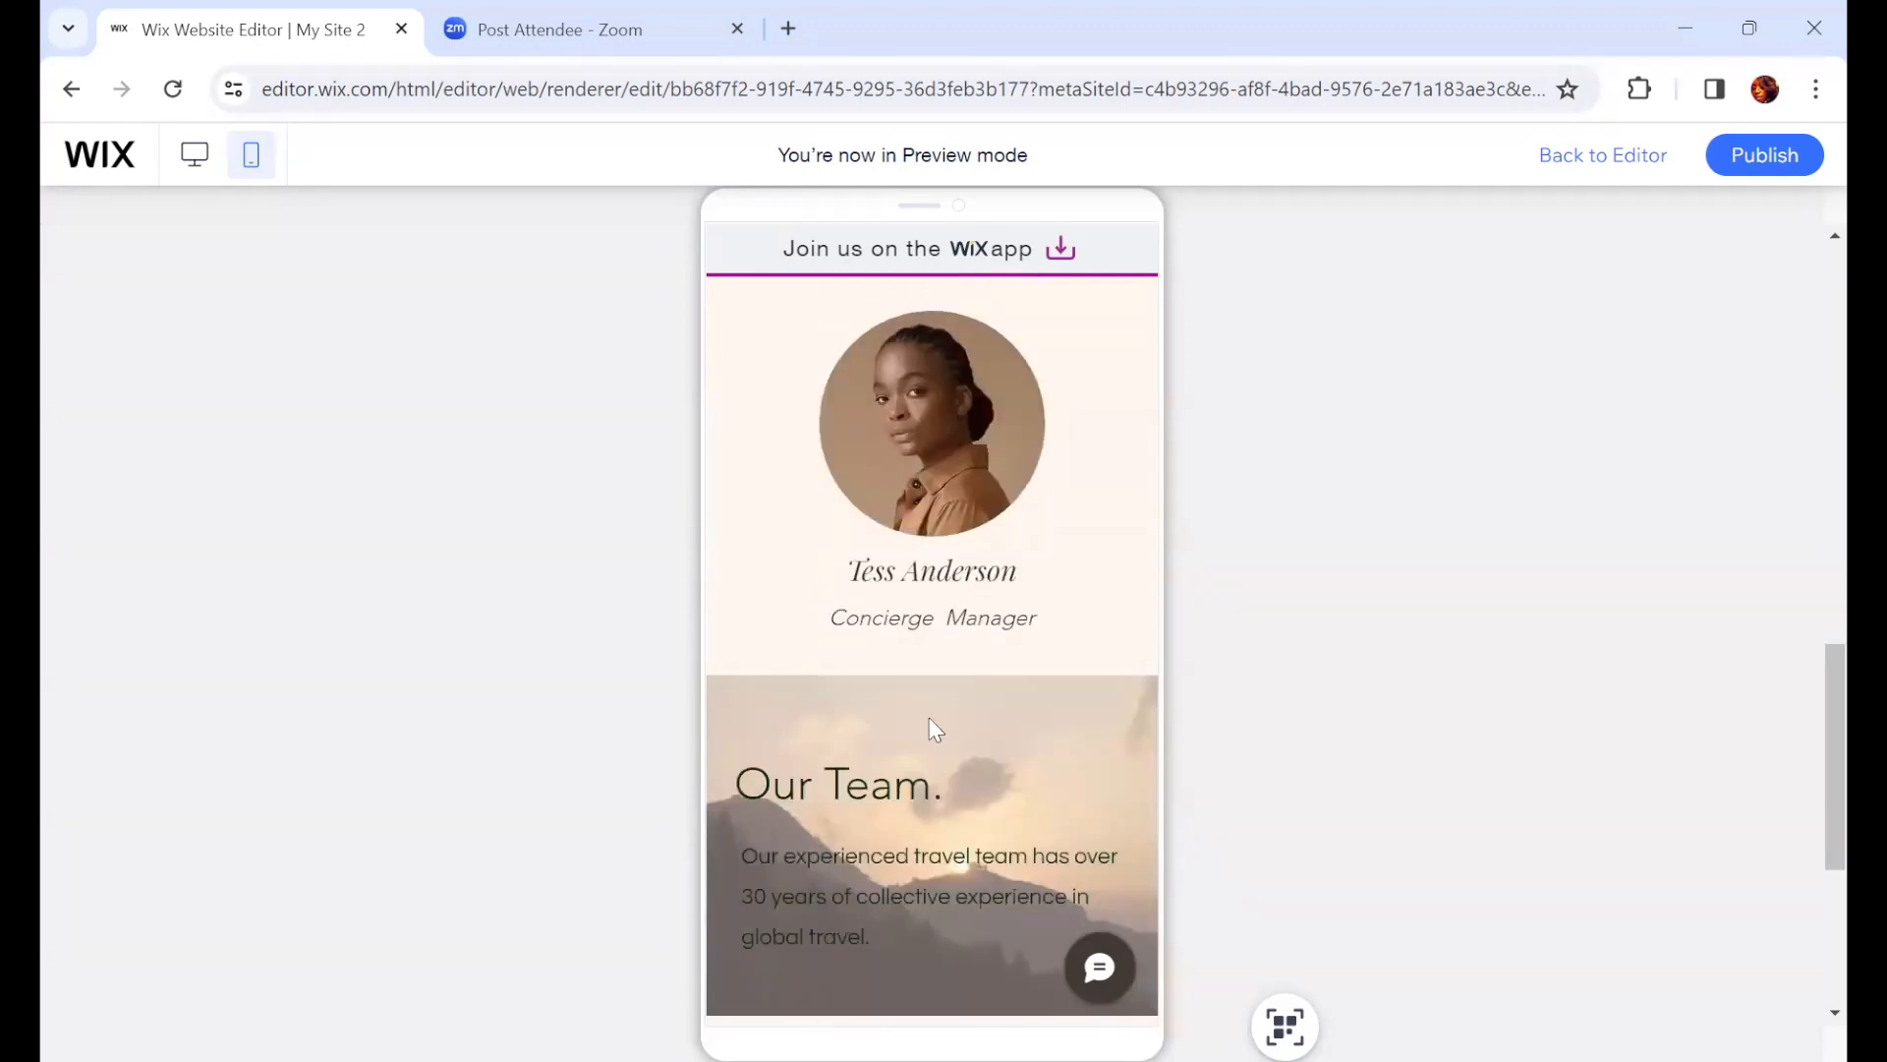
{"action": "scroll", "coordinate": [931, 725], "scroll_direction": "down", "scroll_amount": 4}
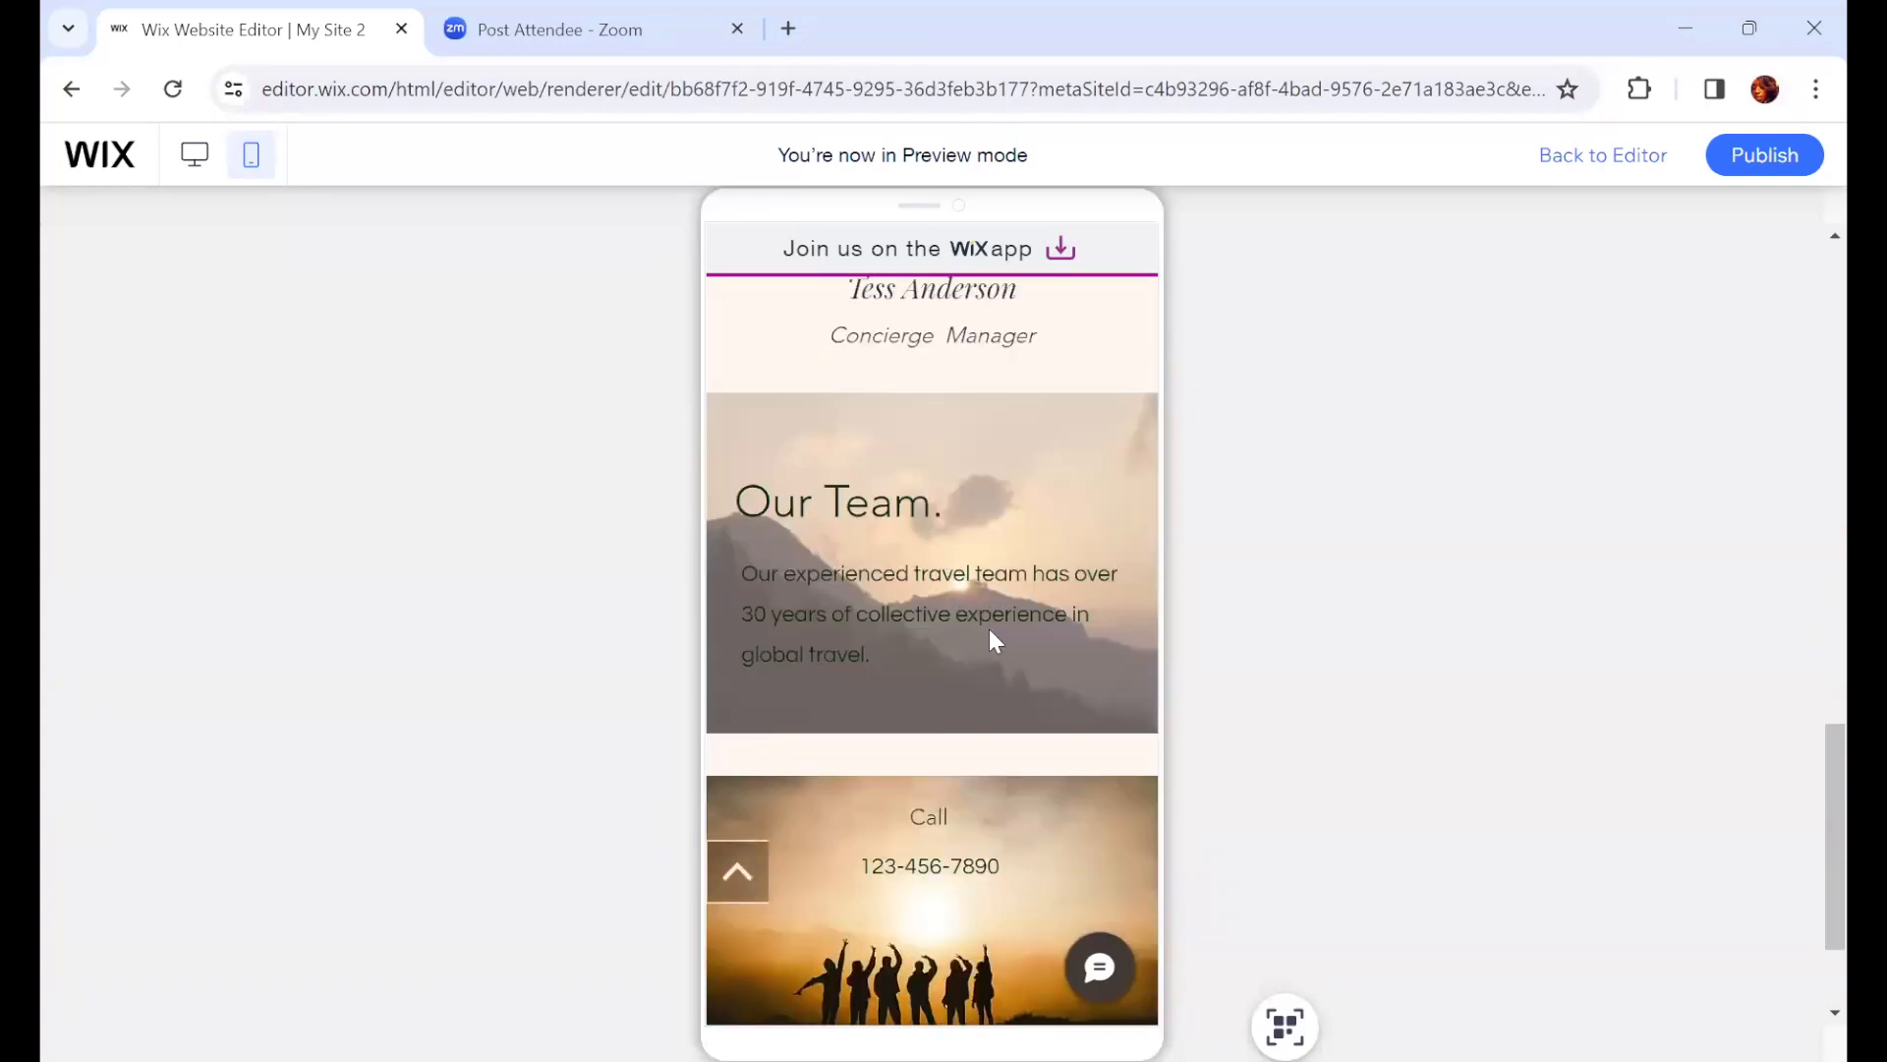
{"action": "scroll", "coordinate": [983, 752], "scroll_direction": "down", "scroll_amount": 3}
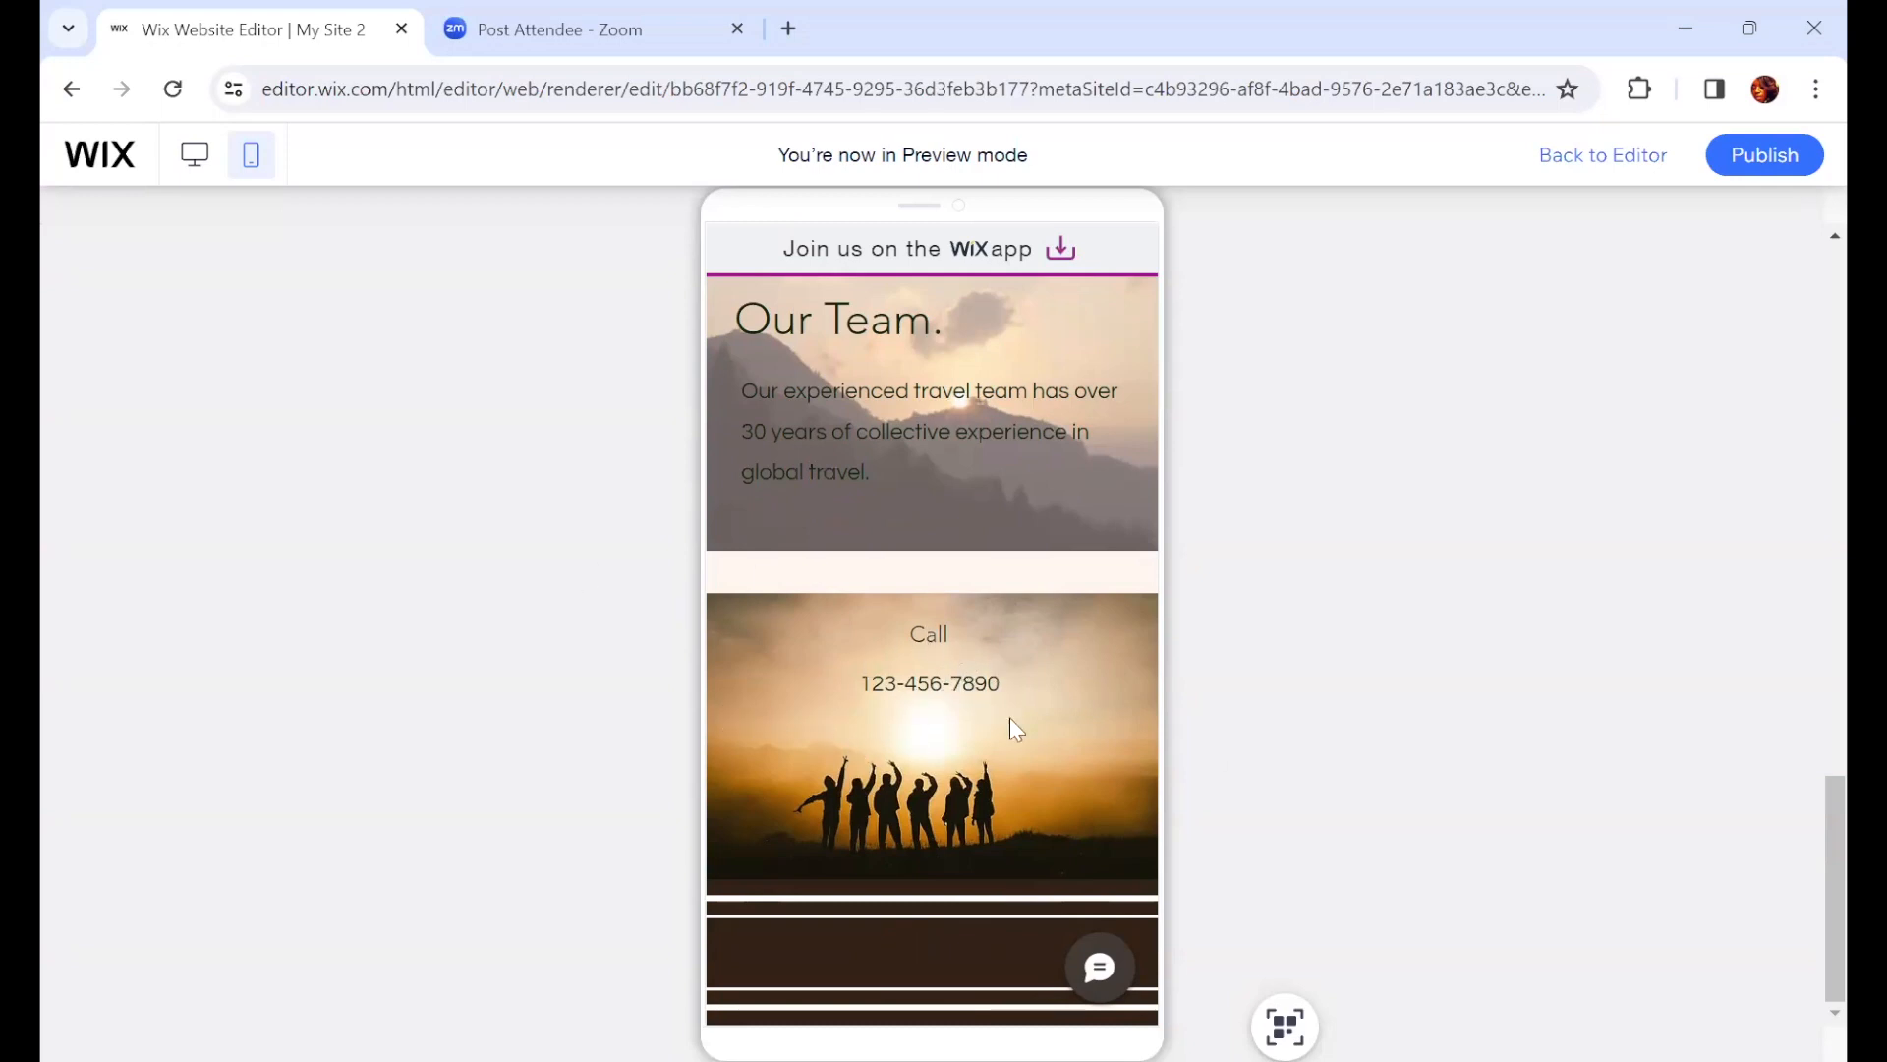
Step: Return to the mobile editor and hide the Call contact strip above the footer on the OUR TEAM page
{"action": "left_click", "coordinate": [1600, 157]}
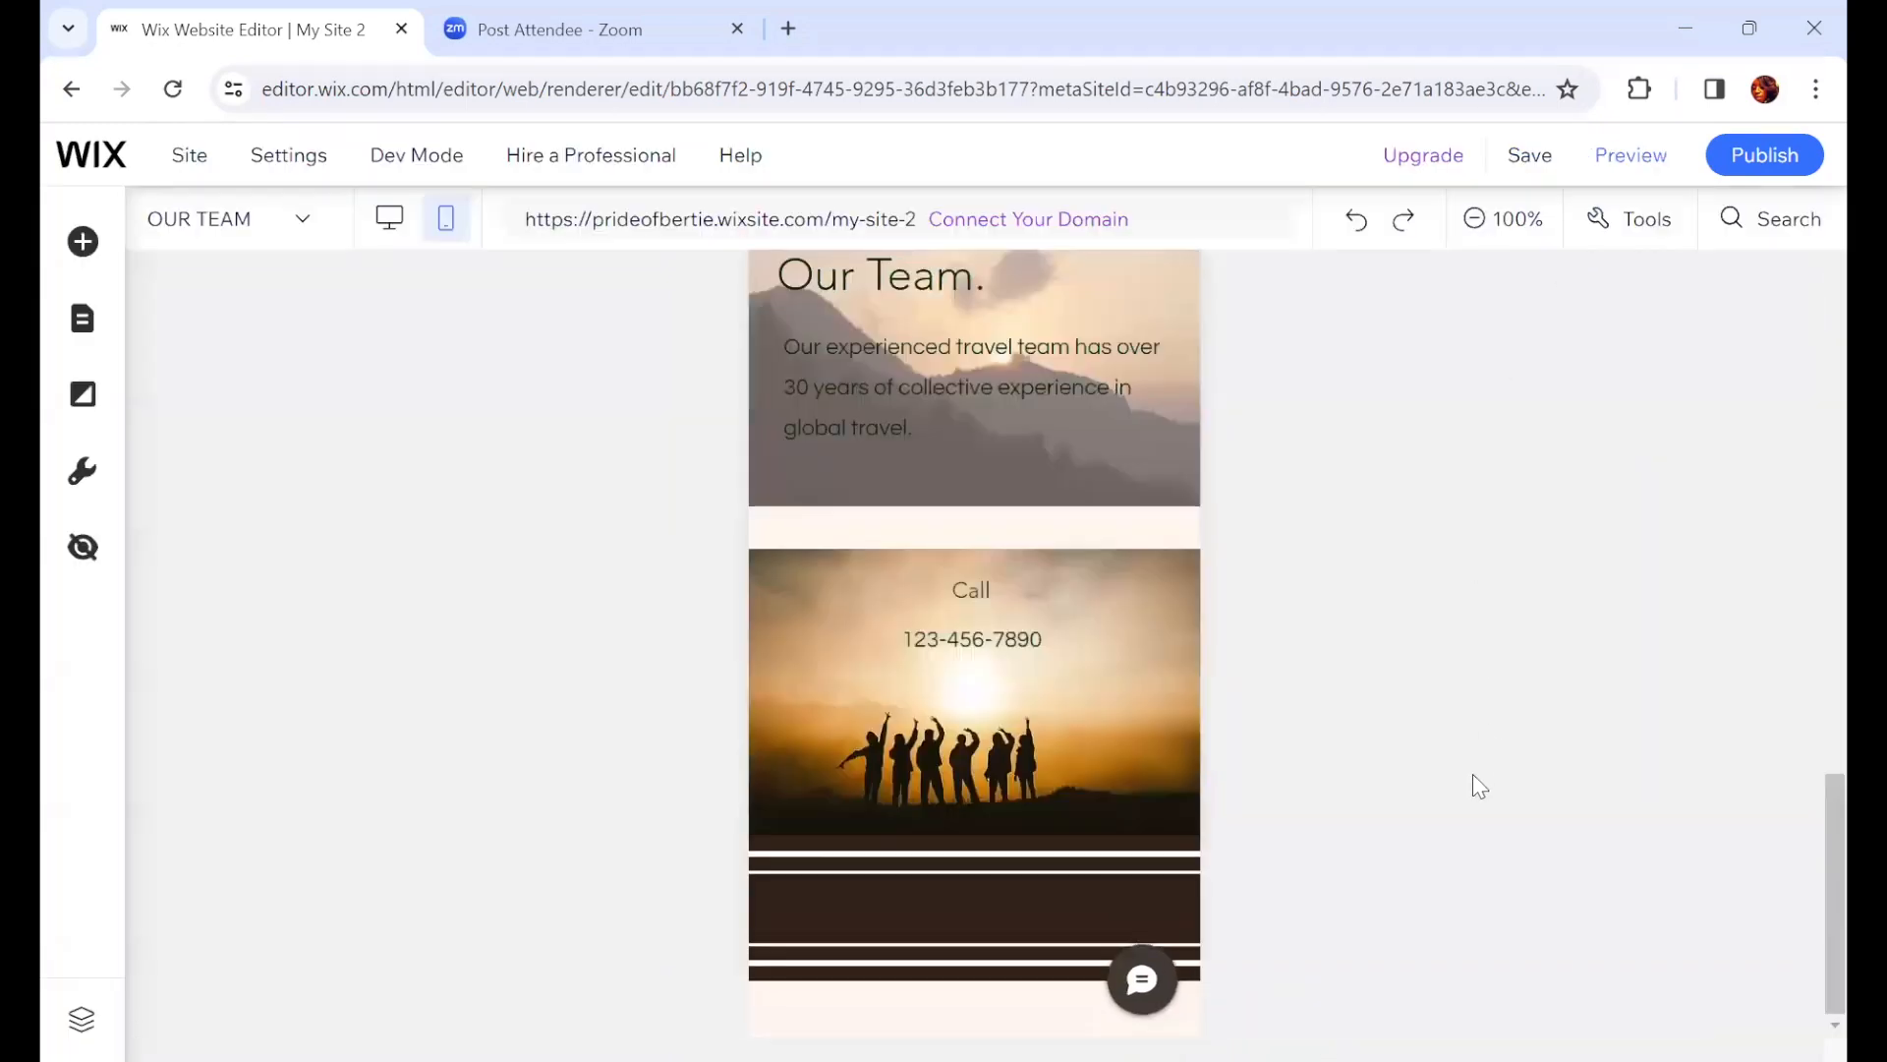
{"action": "left_click", "coordinate": [387, 218]}
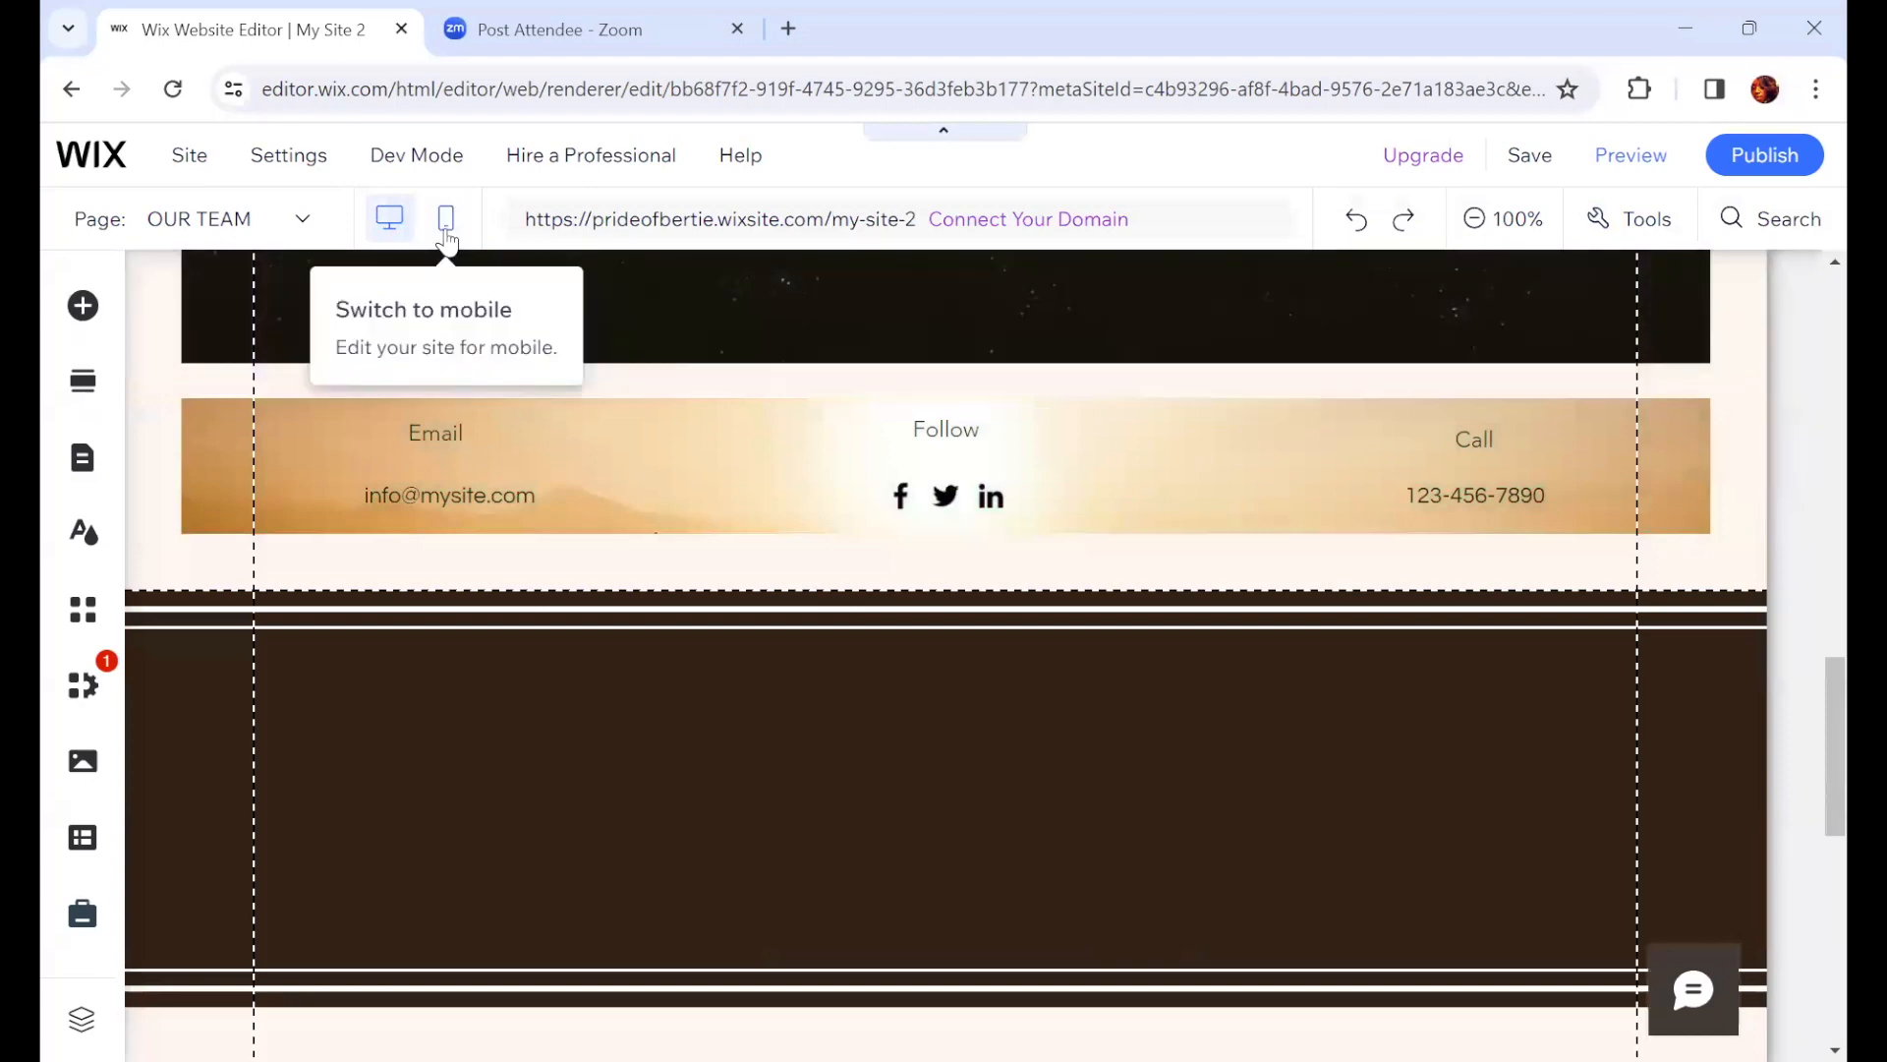
{"action": "left_click", "coordinate": [446, 232]}
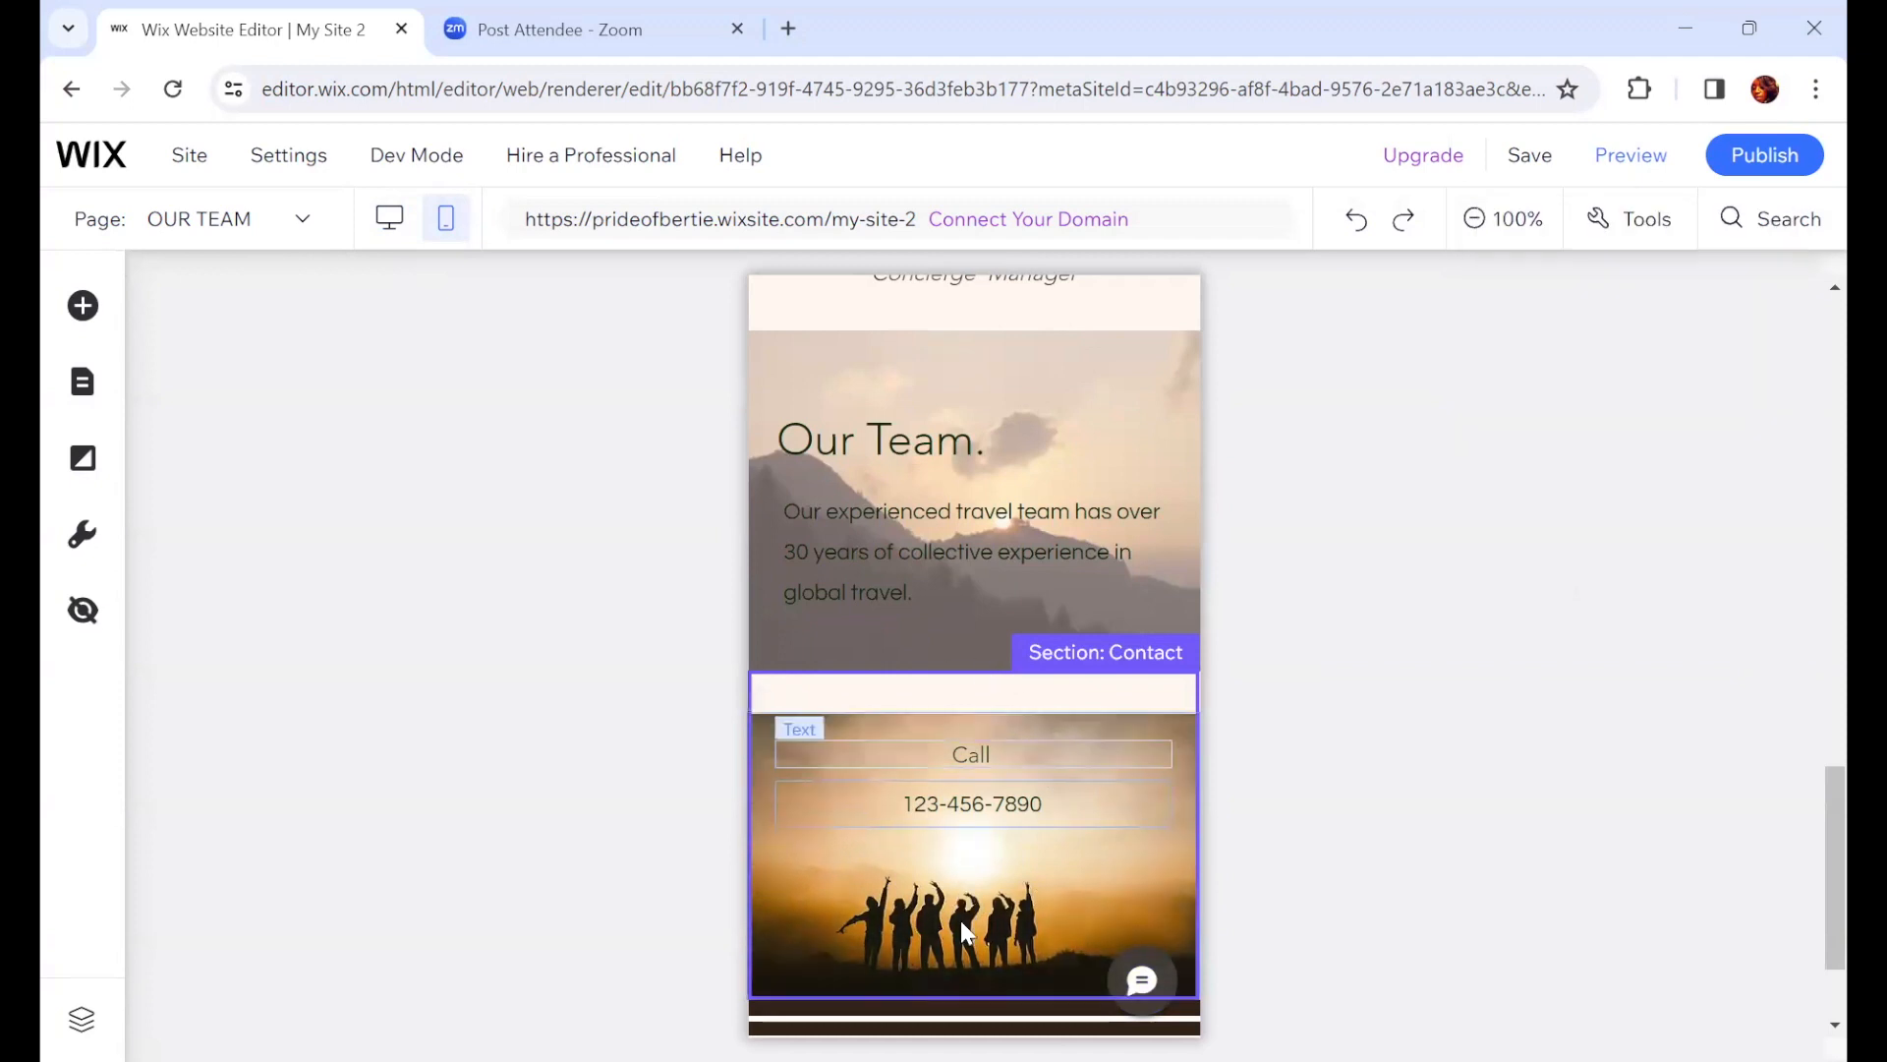
{"action": "scroll", "coordinate": [987, 904], "scroll_direction": "down", "scroll_amount": 3}
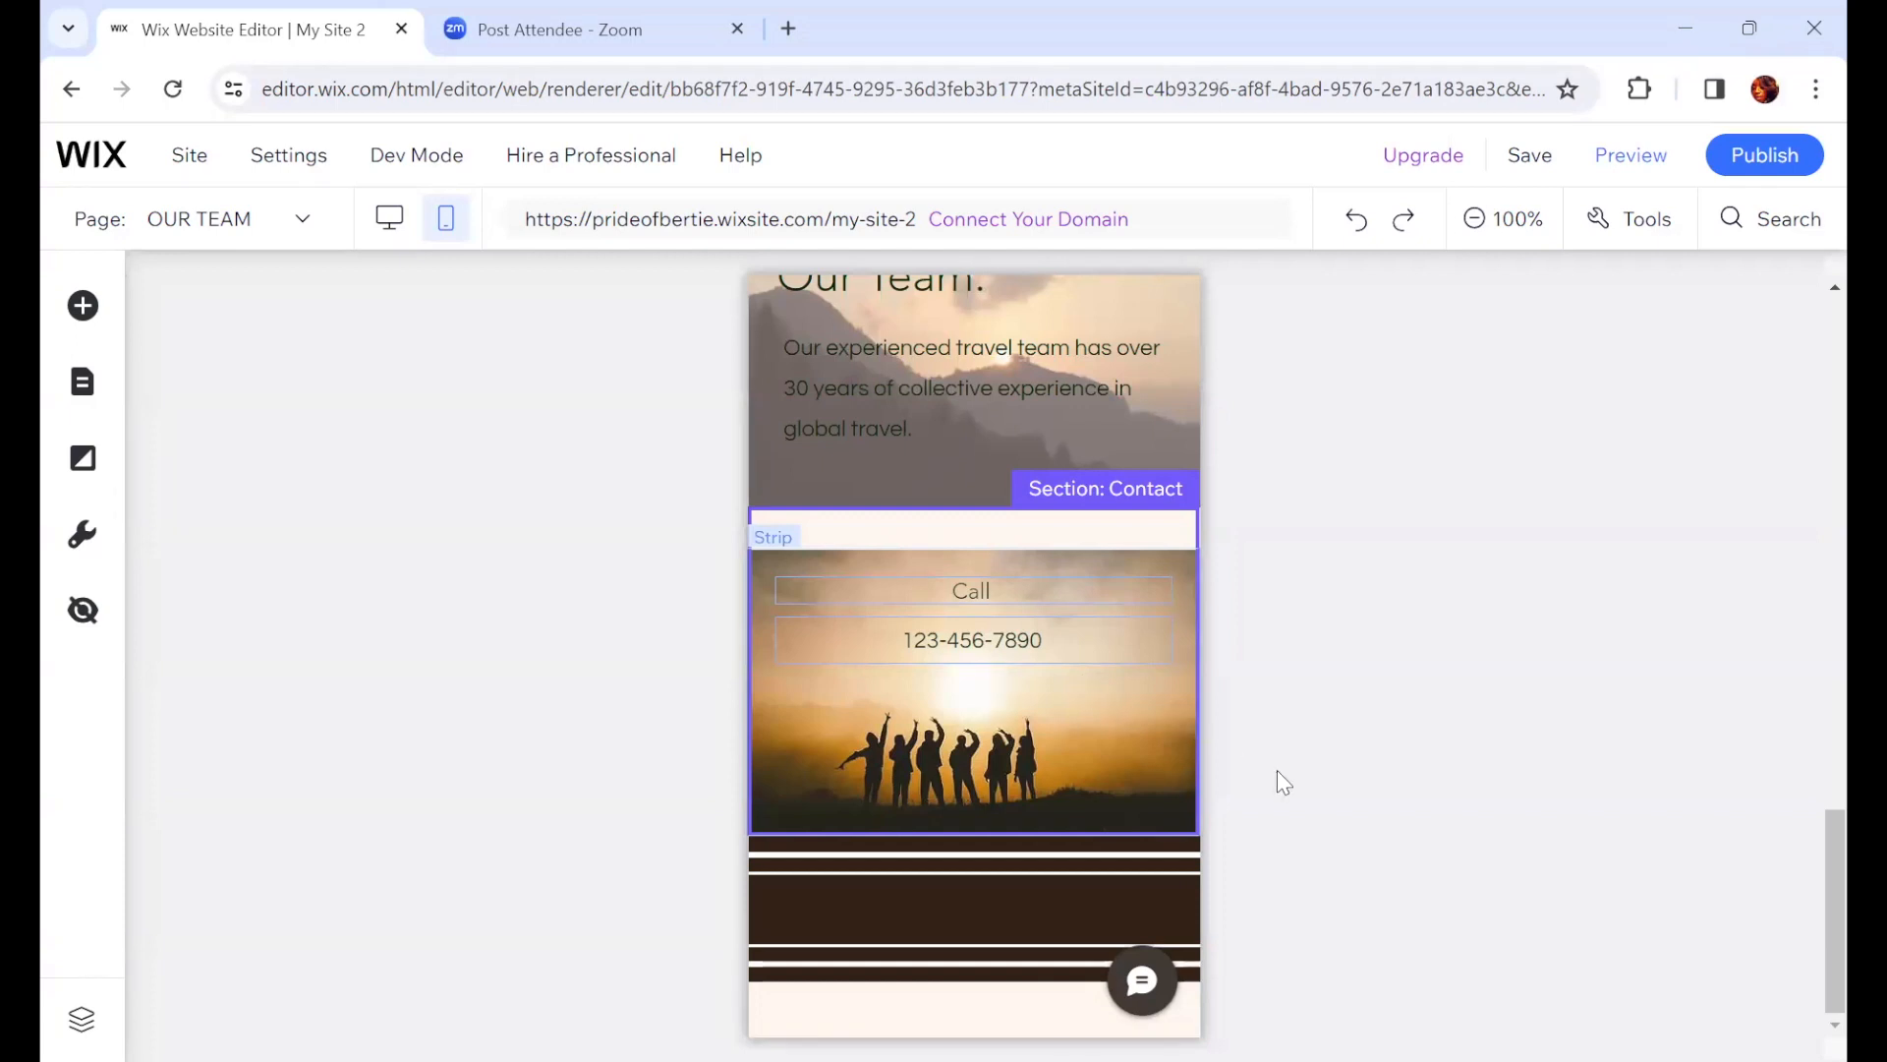
{"action": "left_click", "coordinate": [1125, 776]}
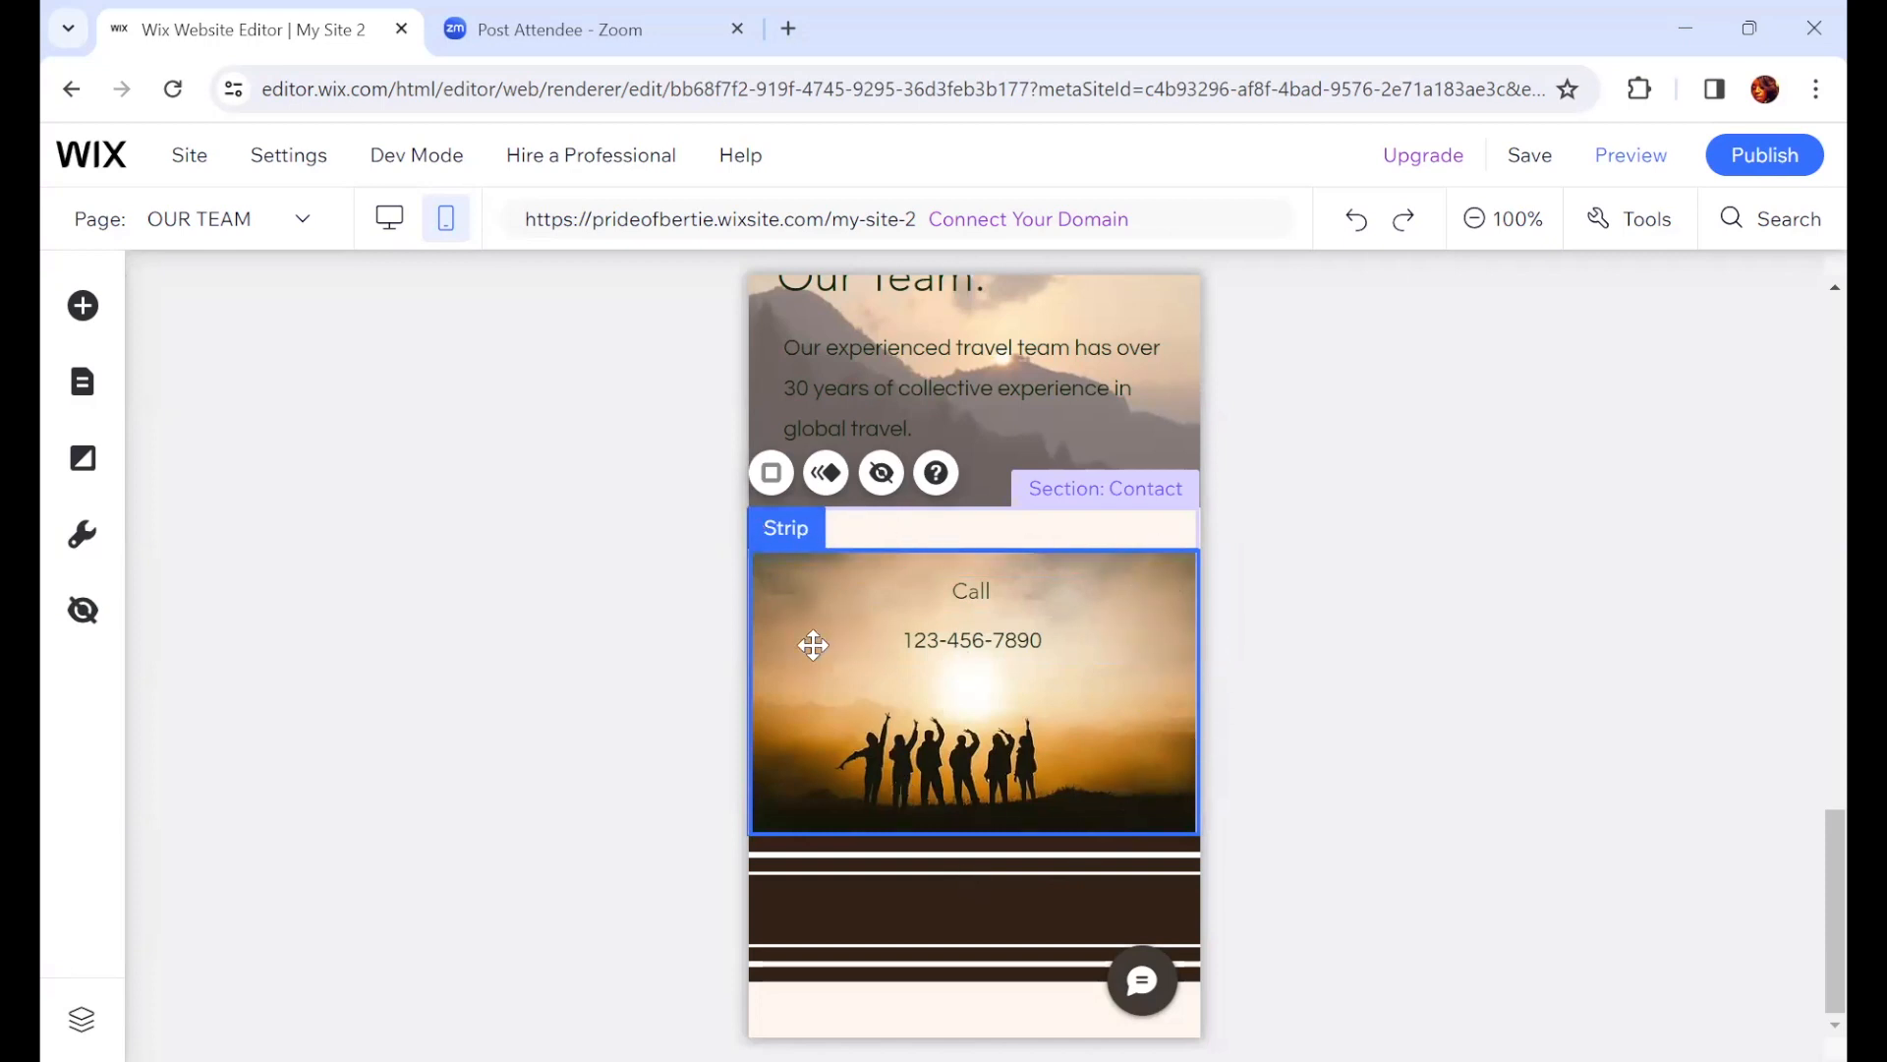
{"action": "left_click", "coordinate": [882, 474]}
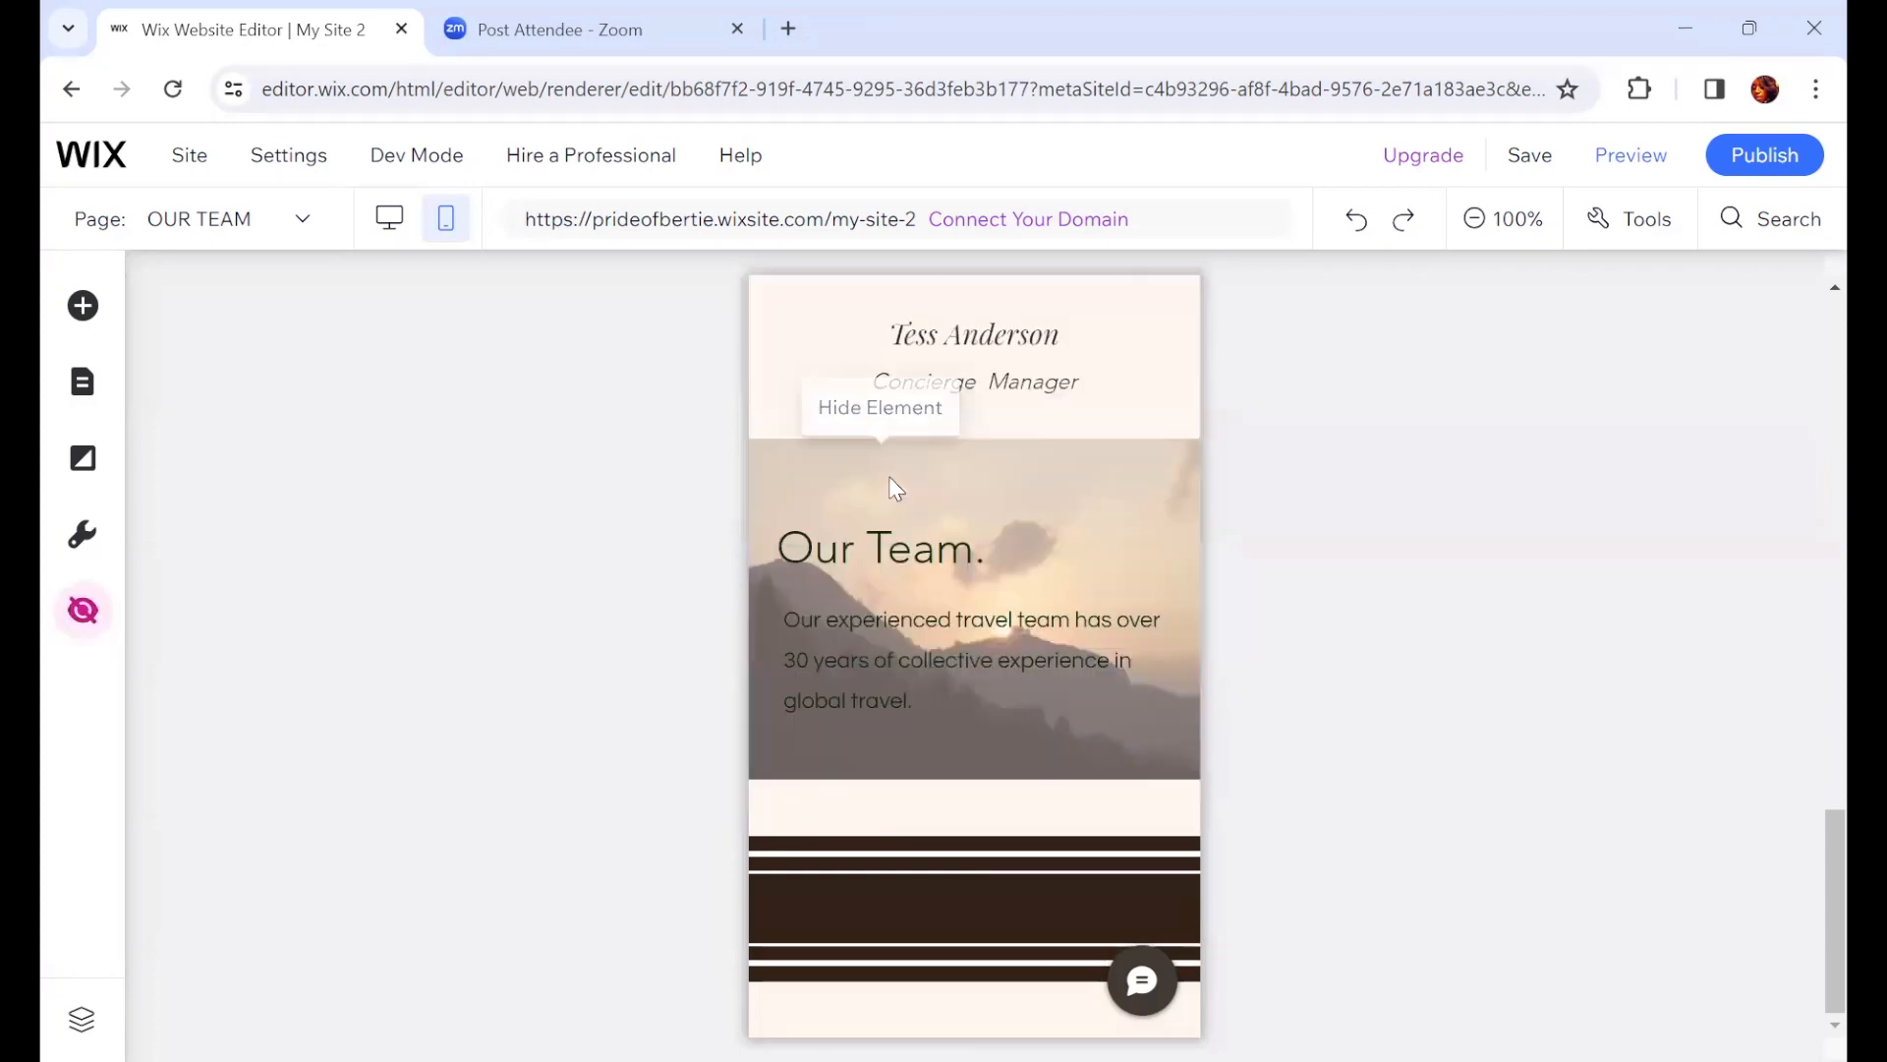
{"action": "left_click", "coordinate": [1547, 812]}
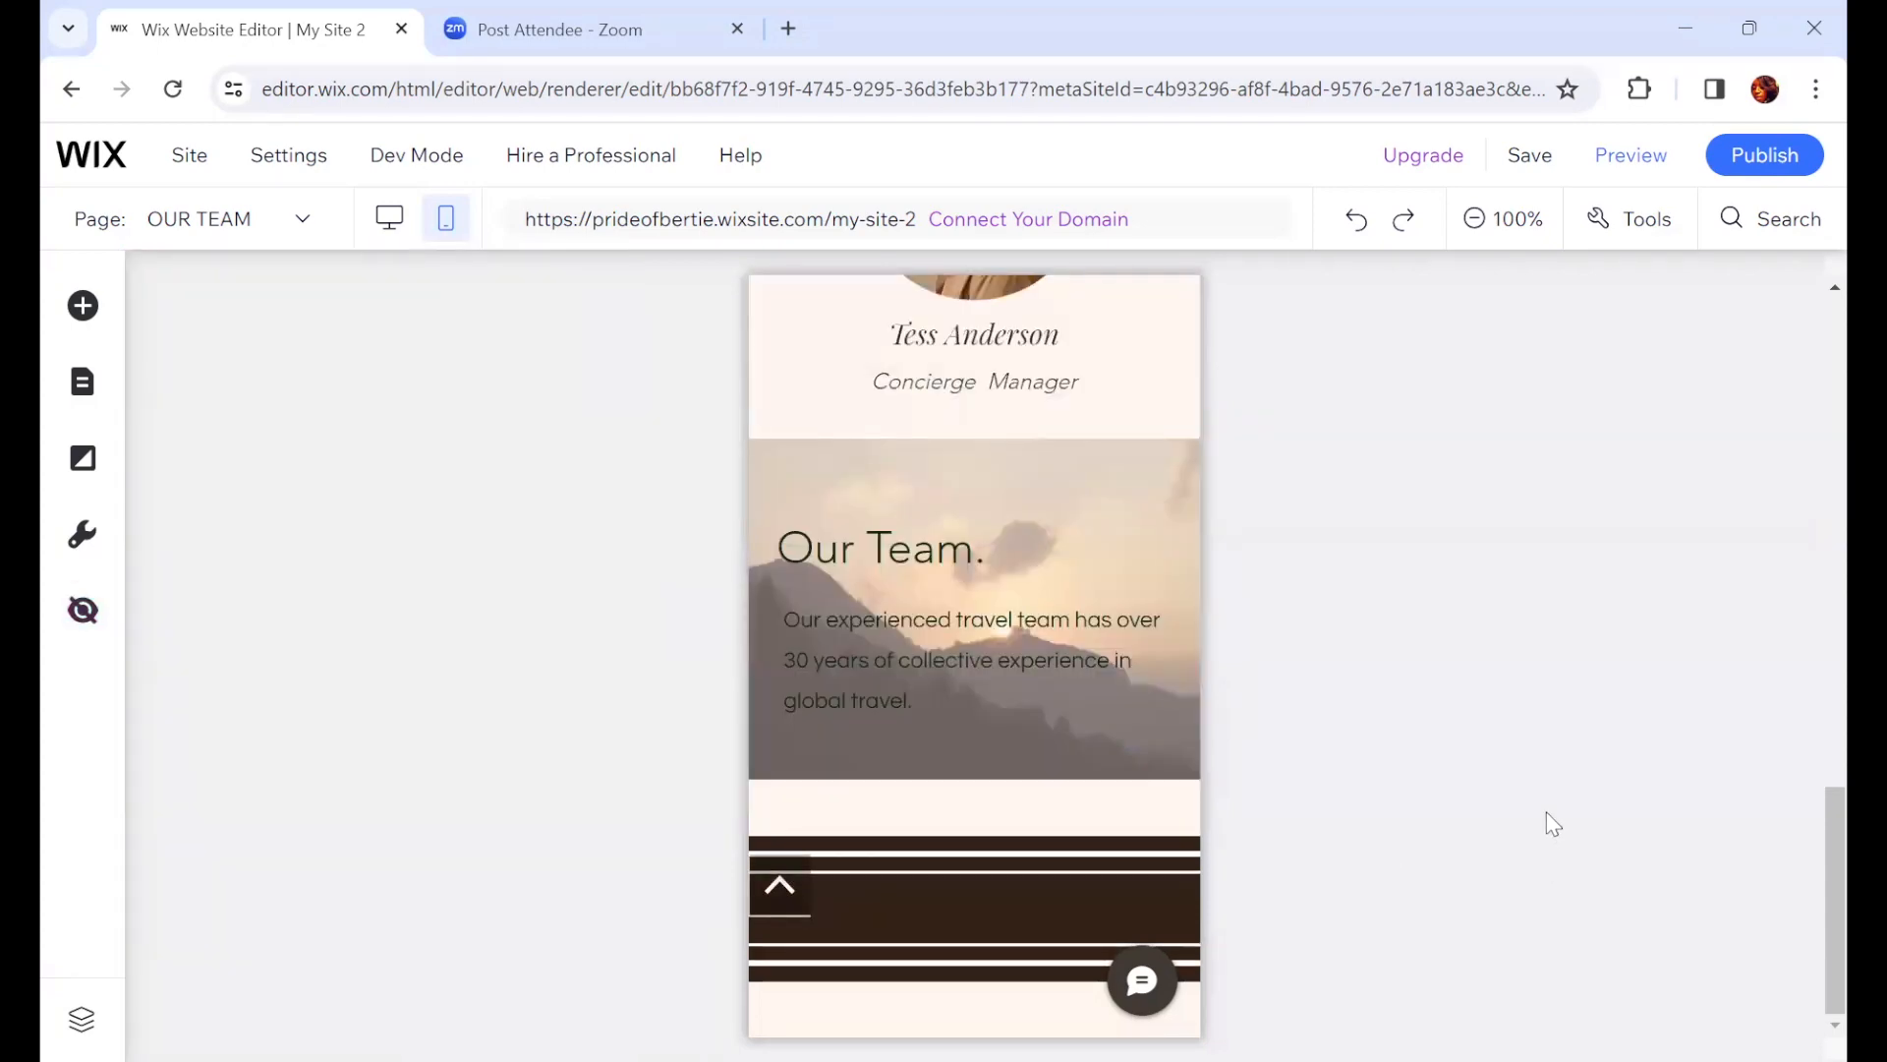
Step: Preview the site, open the BOOK ONLINE page from the mobile menu, and scroll through its services
{"action": "scroll", "coordinate": [1572, 829], "scroll_direction": "up", "scroll_amount": 5}
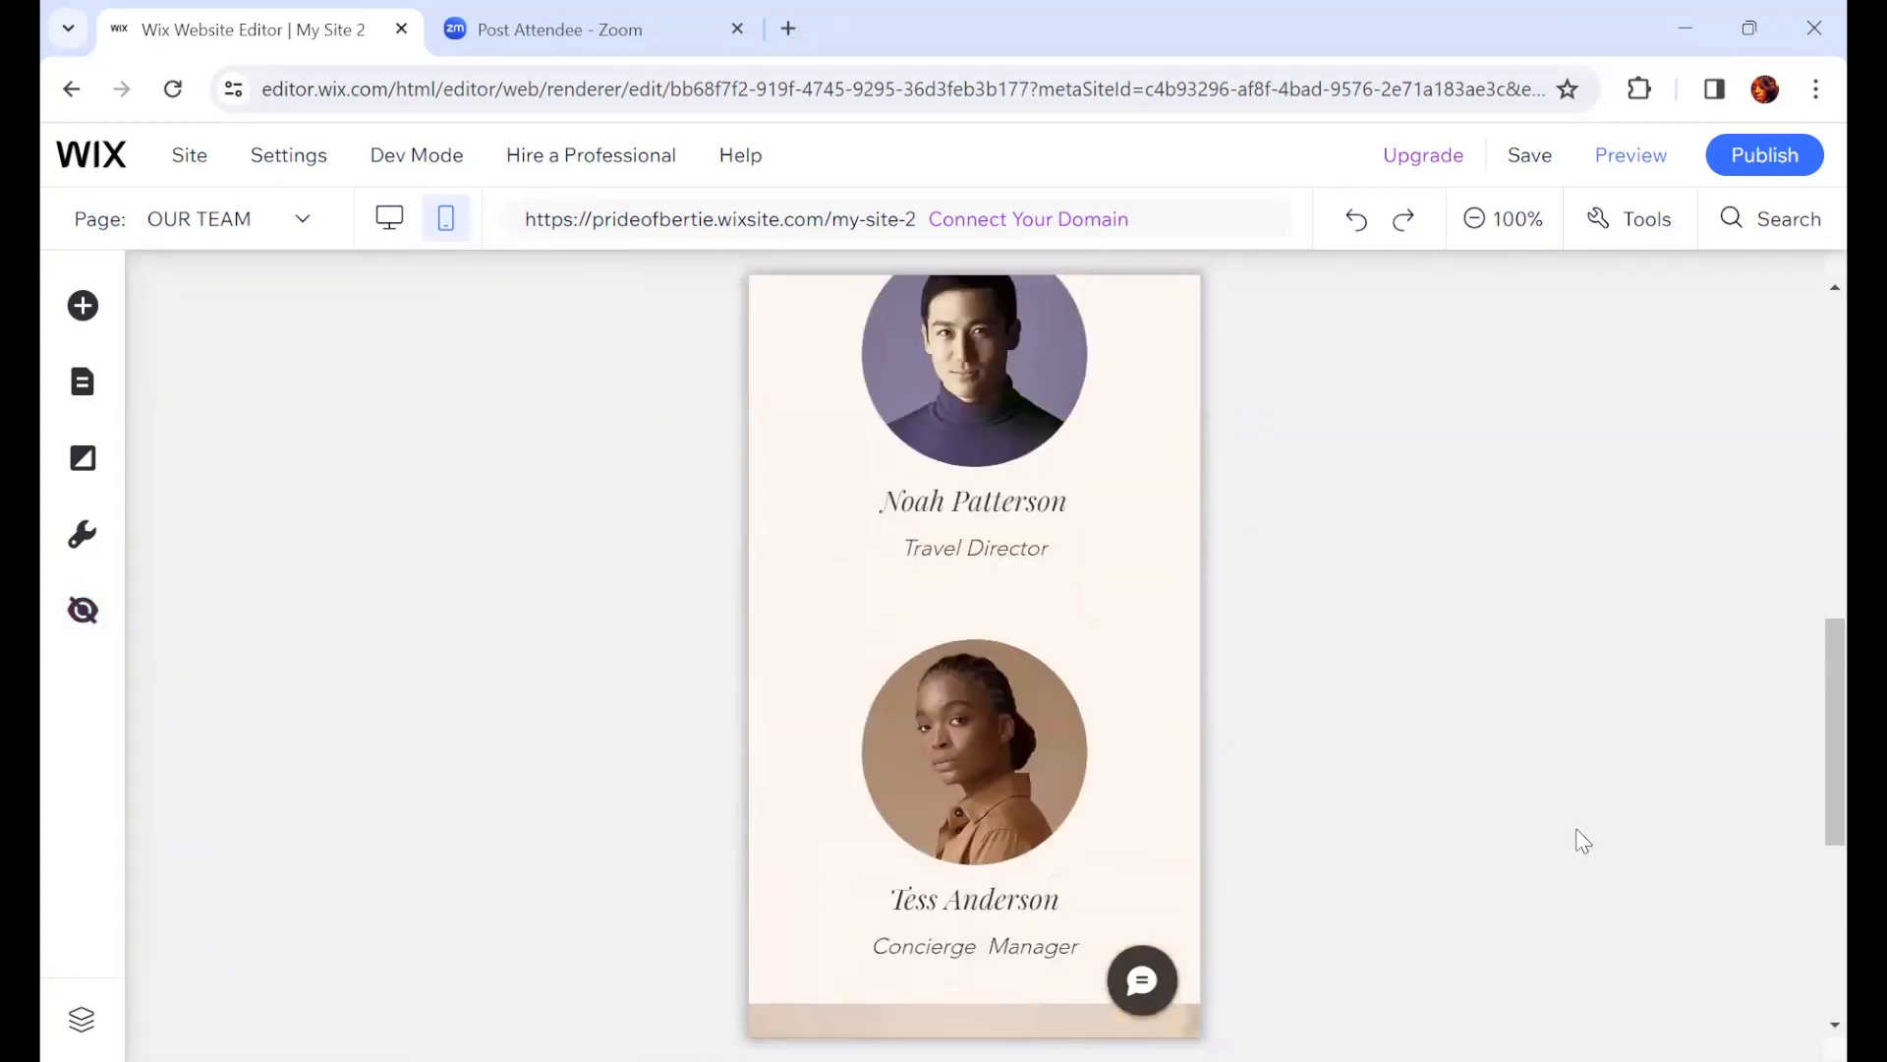
{"action": "scroll", "coordinate": [1579, 835], "scroll_direction": "down", "scroll_amount": 5}
{"action": "scroll", "coordinate": [1563, 831], "scroll_direction": "up", "scroll_amount": 10}
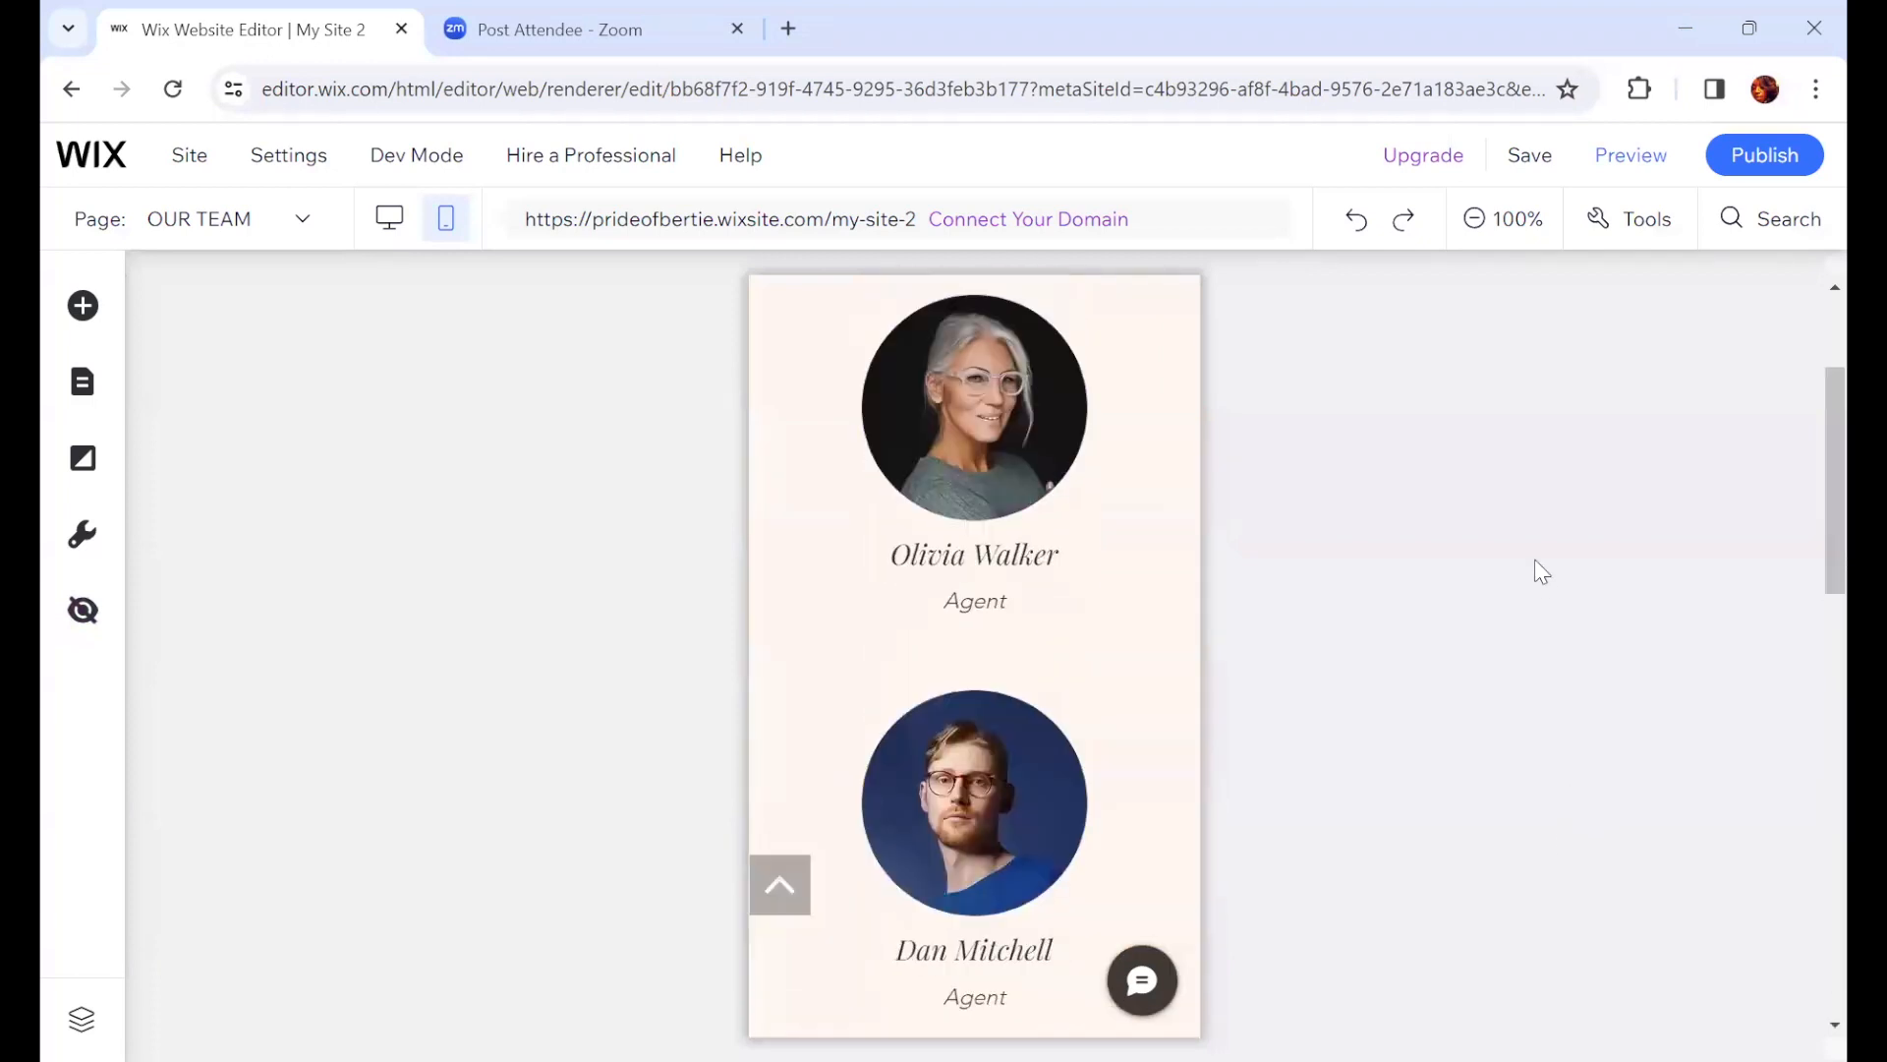
{"action": "scroll", "coordinate": [1489, 804], "scroll_direction": "up", "scroll_amount": 3}
{"action": "left_click", "coordinate": [1095, 376]}
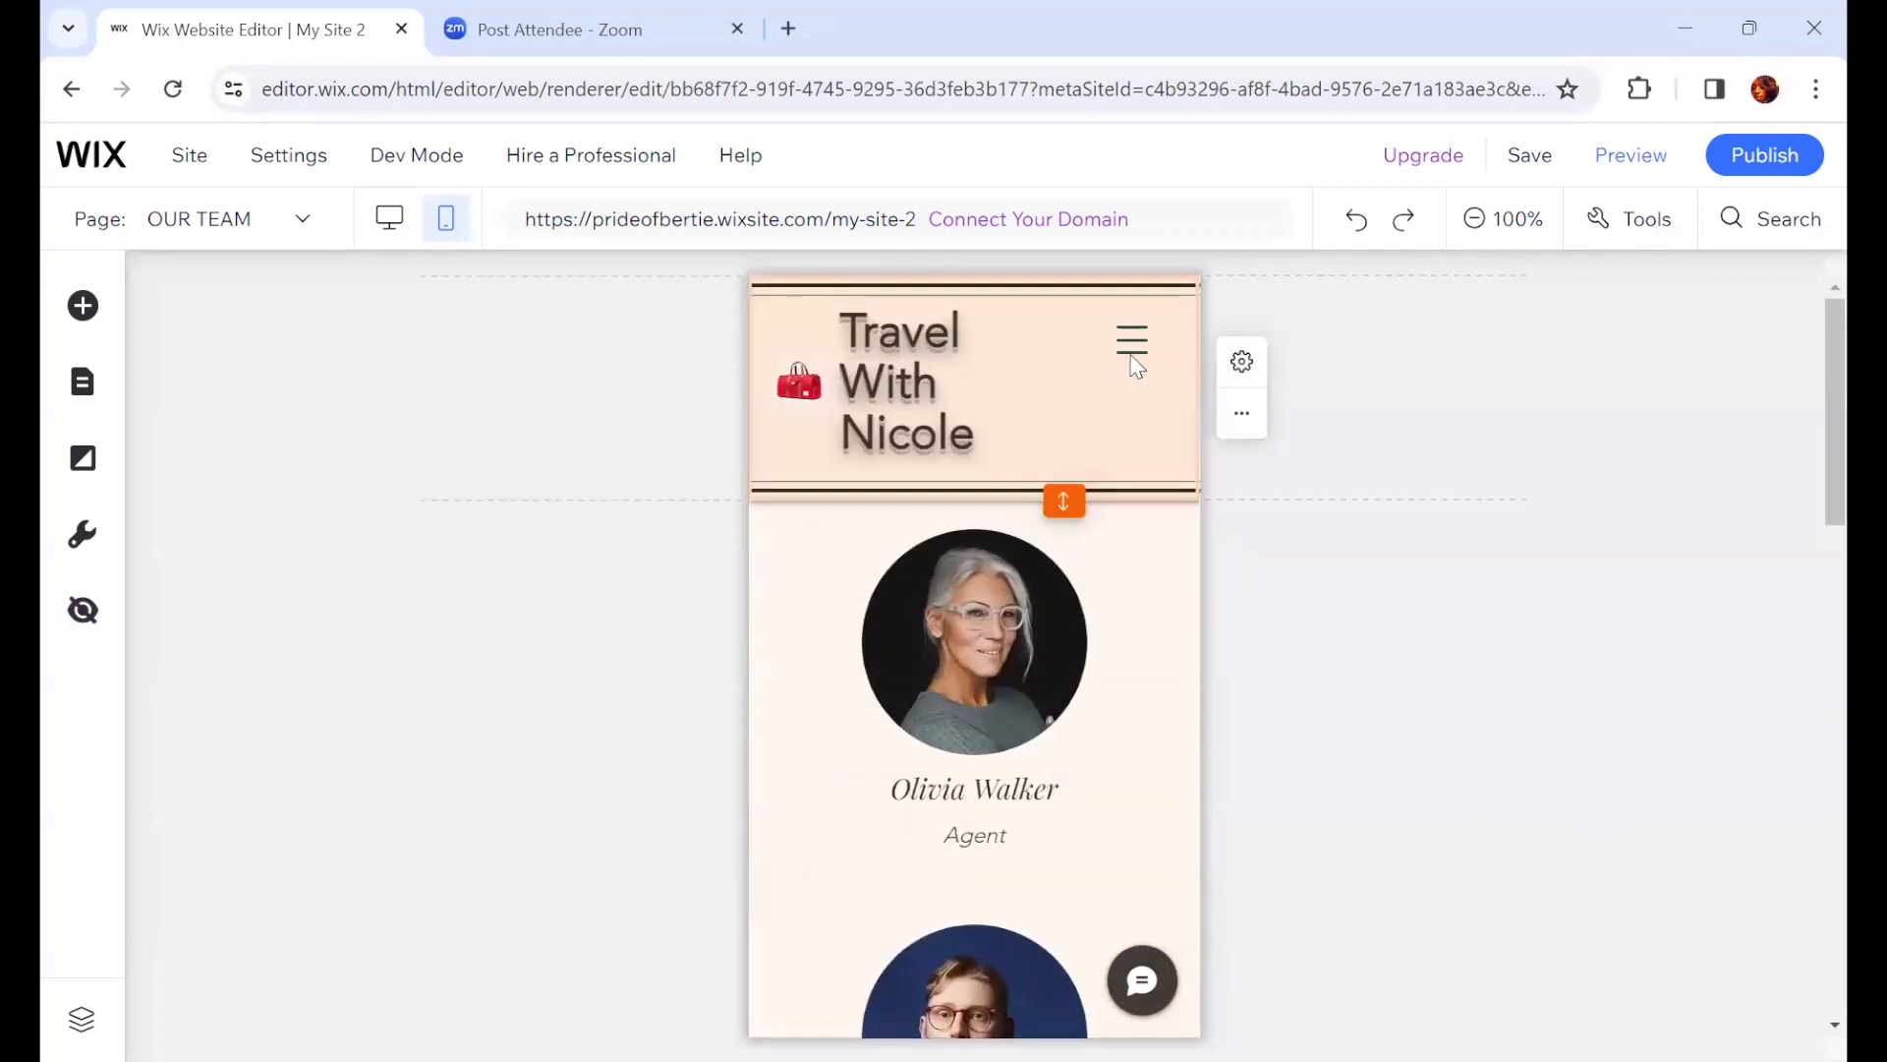
{"action": "left_click", "coordinate": [1652, 159]}
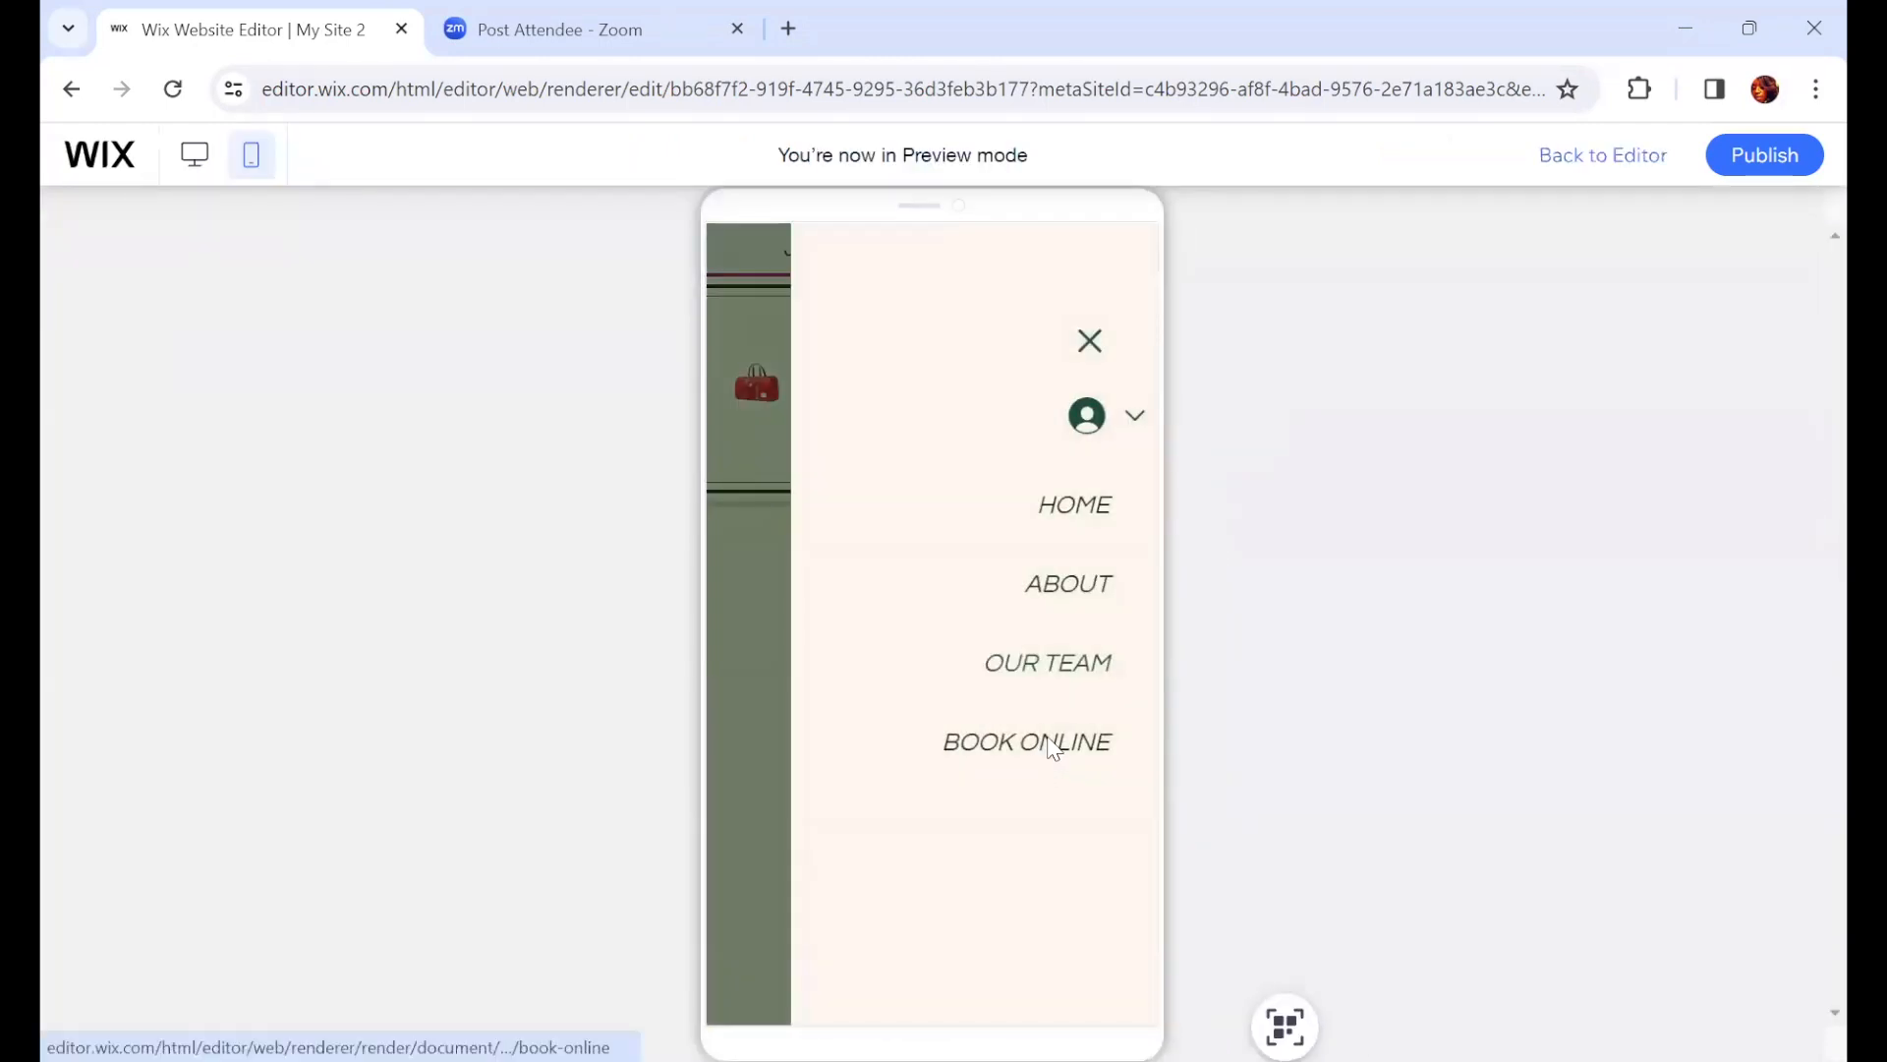
{"action": "left_click", "coordinate": [1053, 747]}
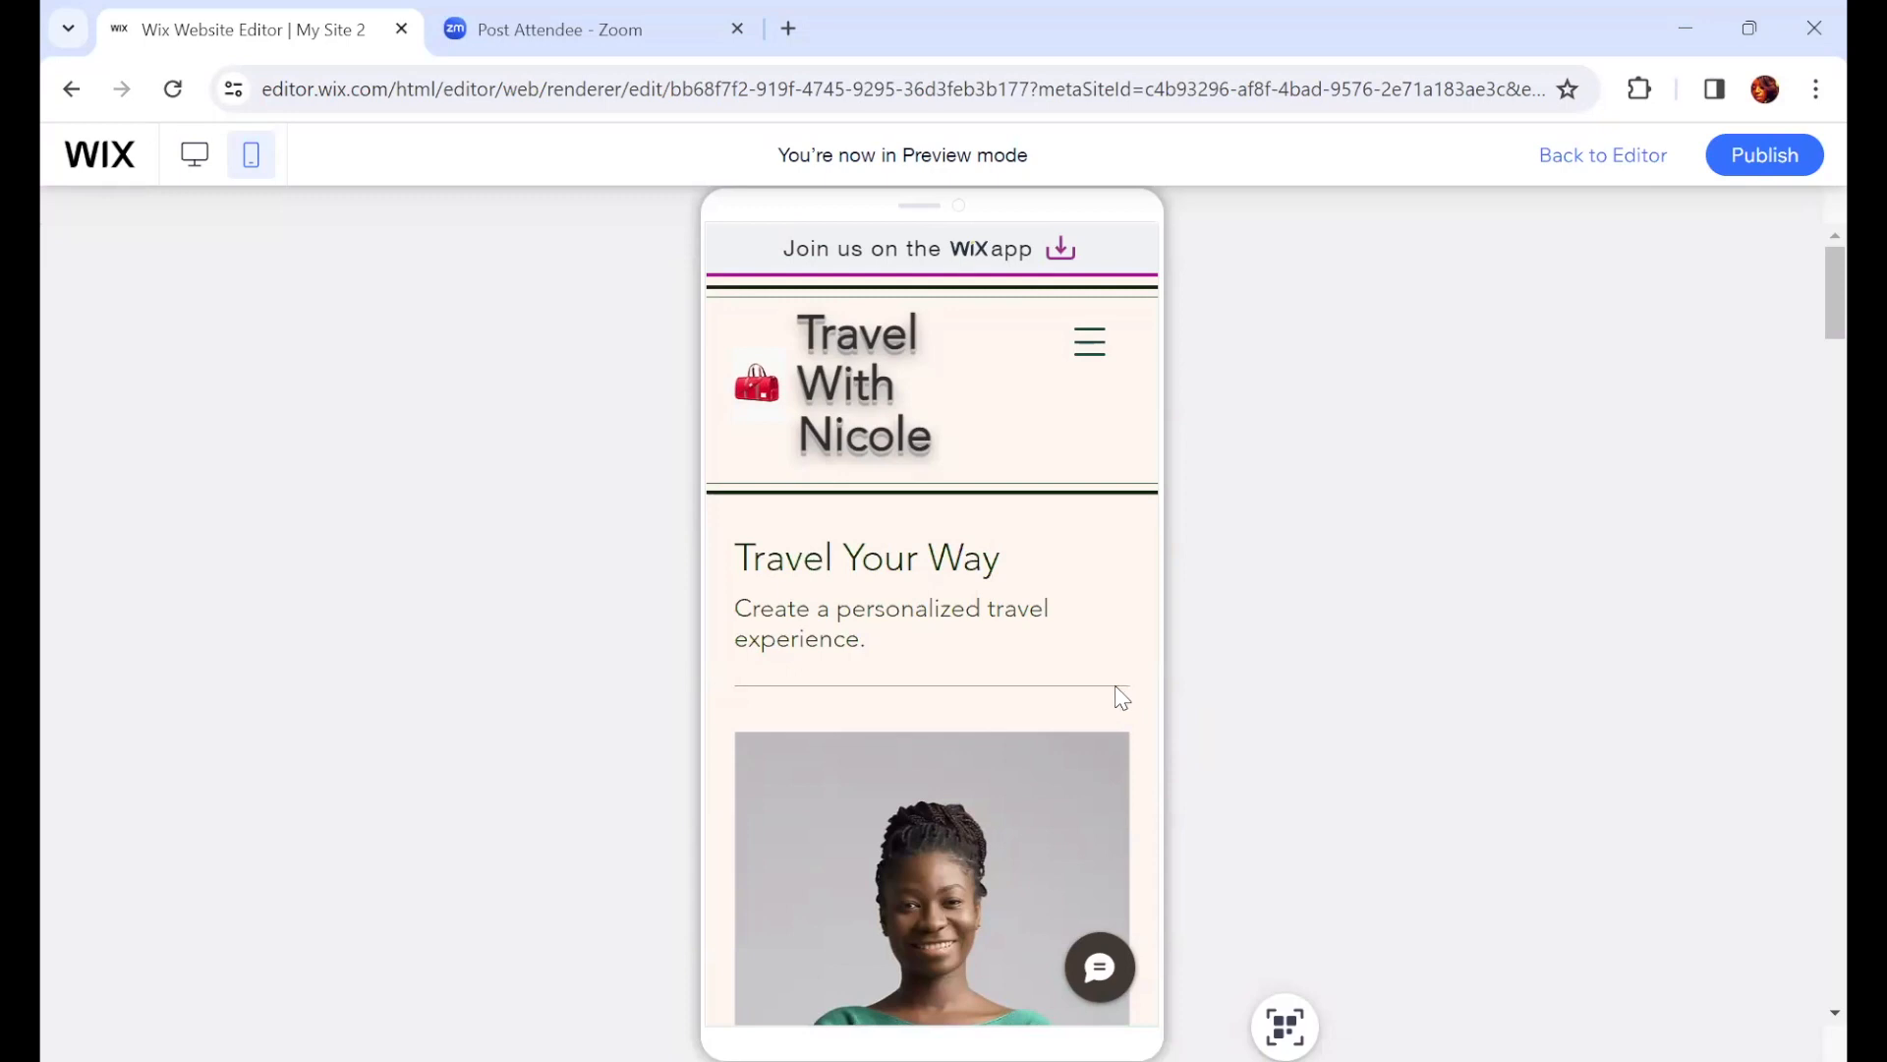
{"action": "scroll", "coordinate": [1013, 737], "scroll_direction": "down", "scroll_amount": 3}
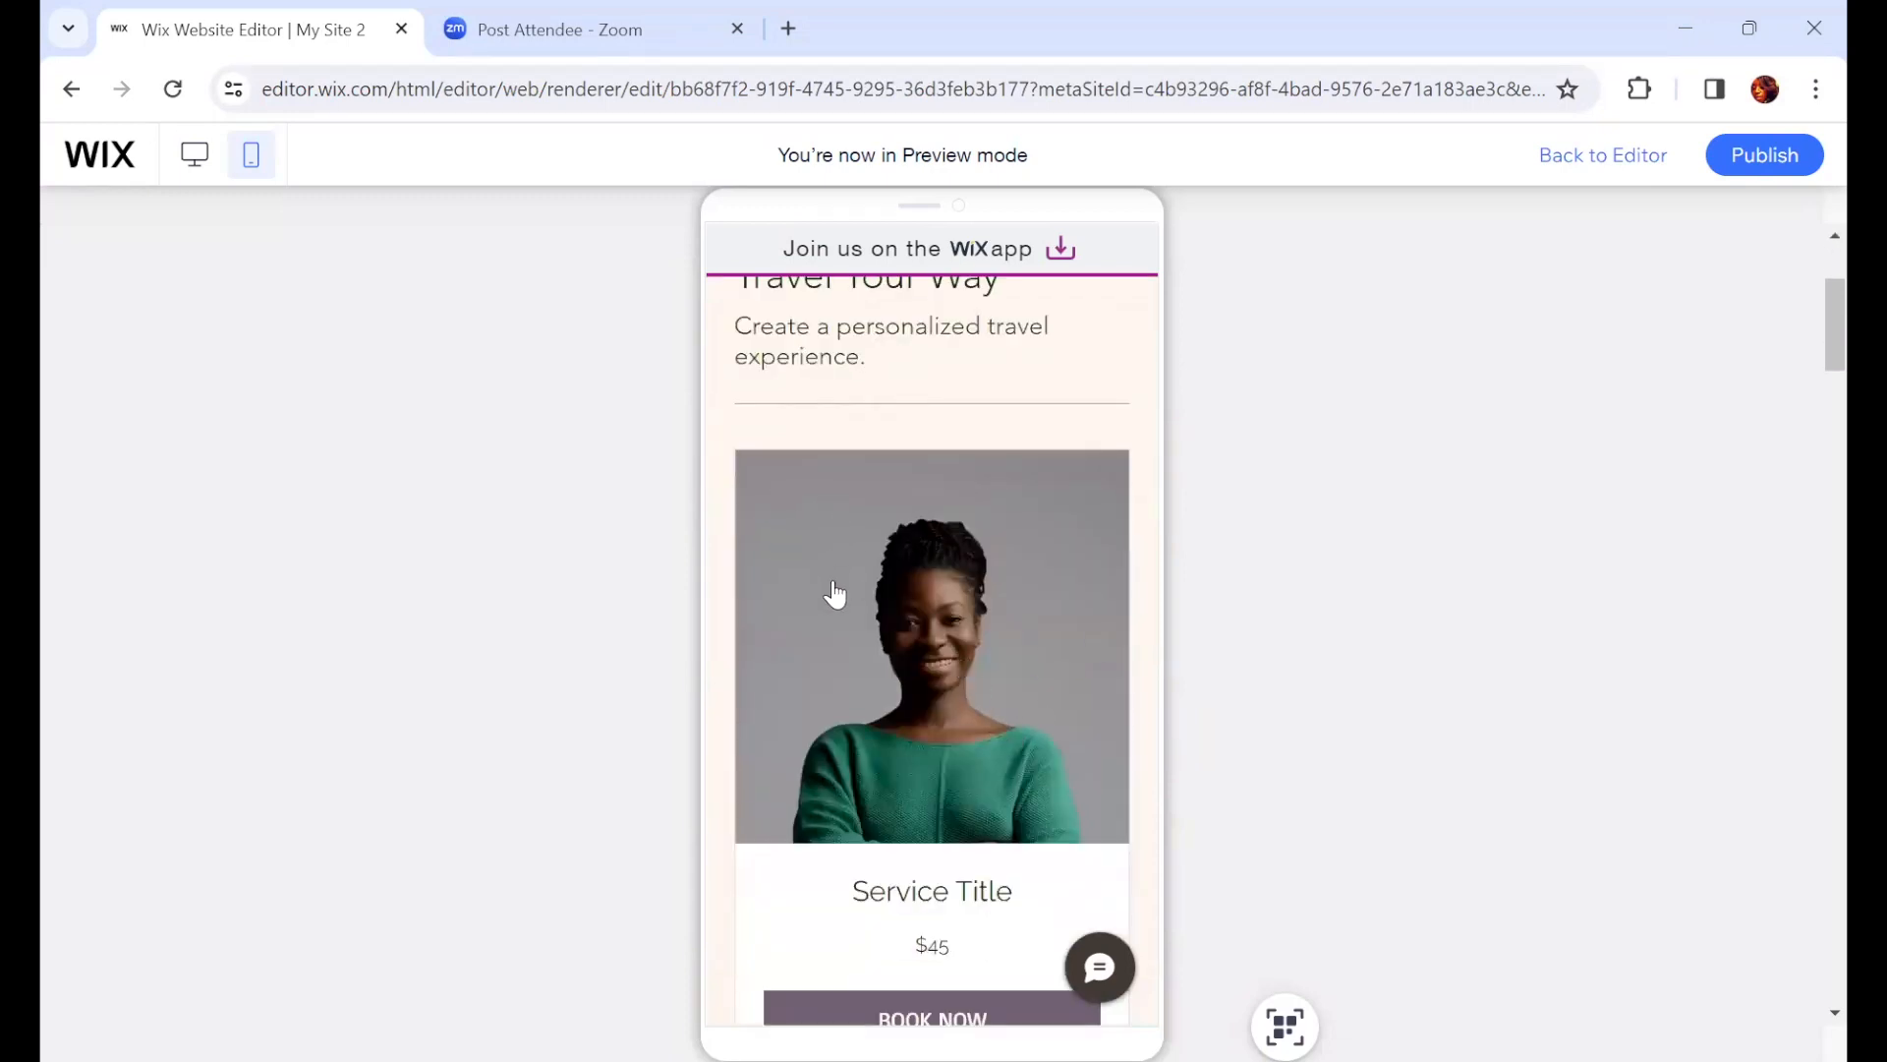
{"action": "scroll", "coordinate": [921, 833], "scroll_direction": "down", "scroll_amount": 3}
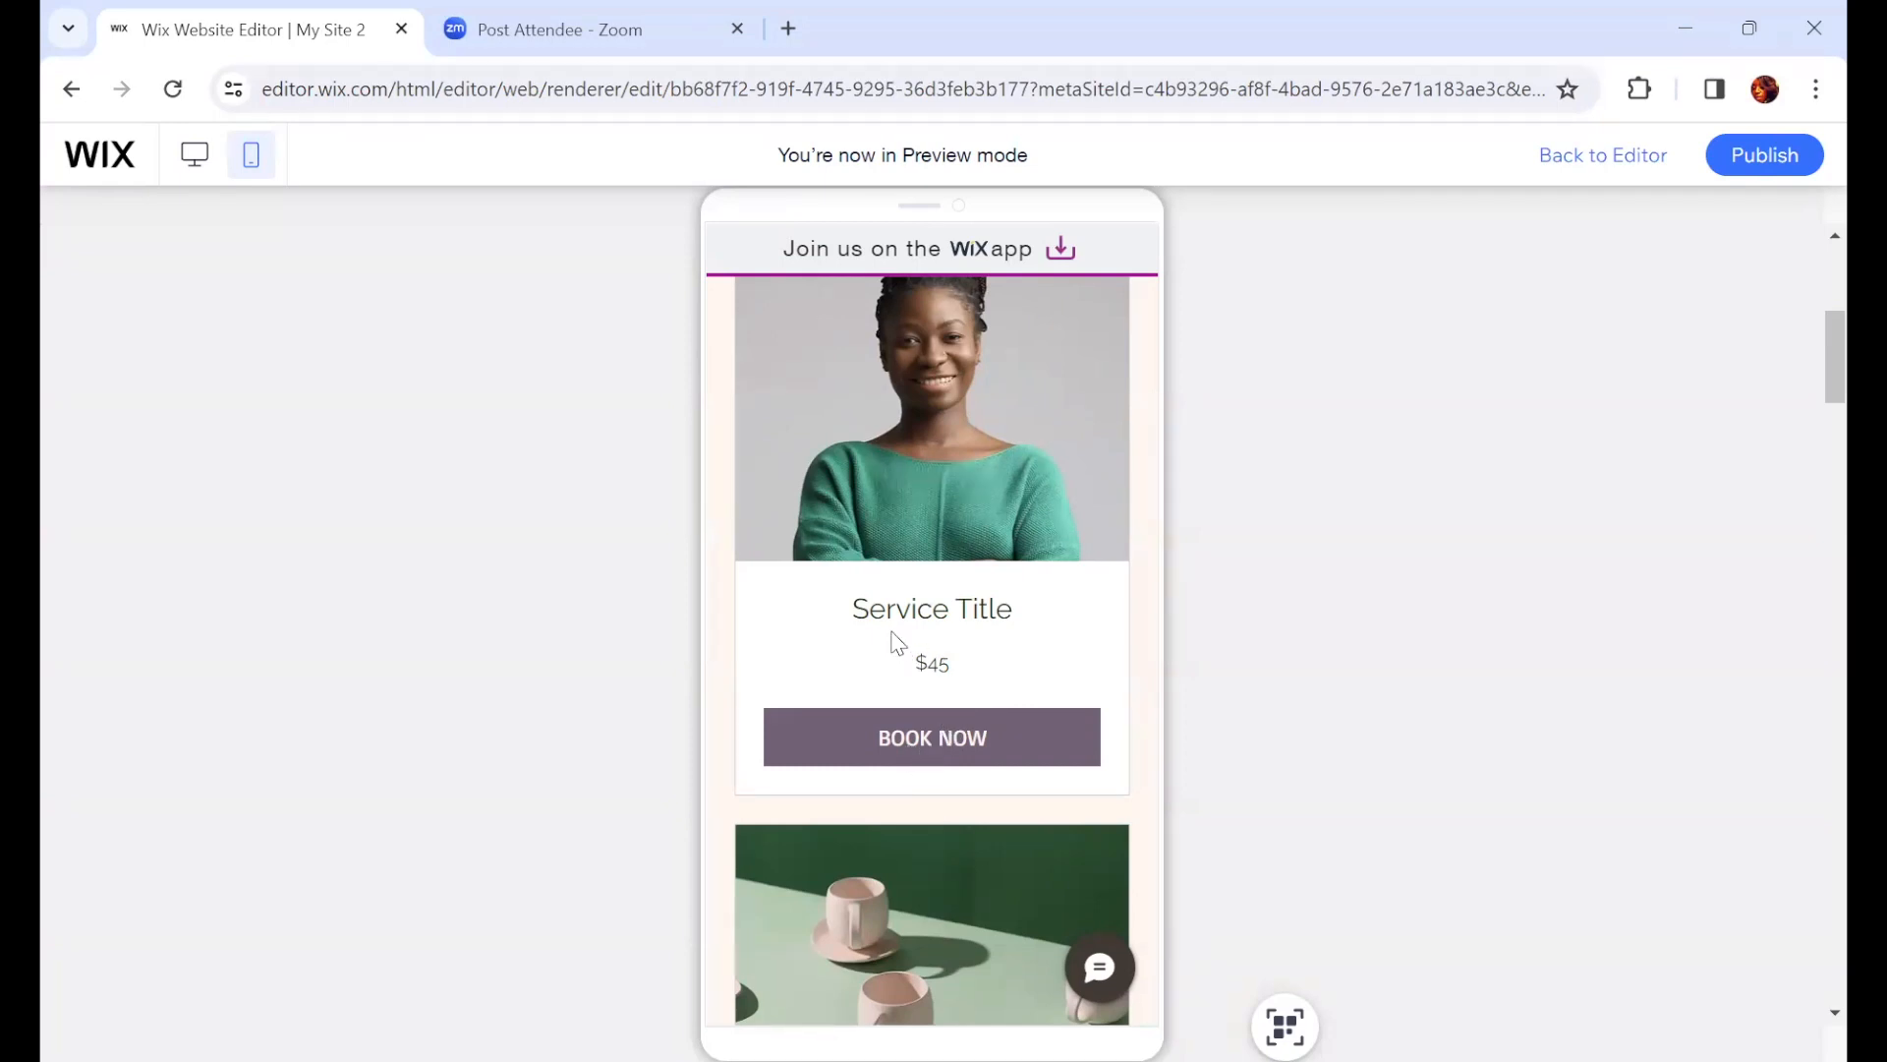
{"action": "scroll", "coordinate": [1012, 732], "scroll_direction": "down", "scroll_amount": 5}
{"action": "scroll", "coordinate": [1030, 716], "scroll_direction": "down", "scroll_amount": 10}
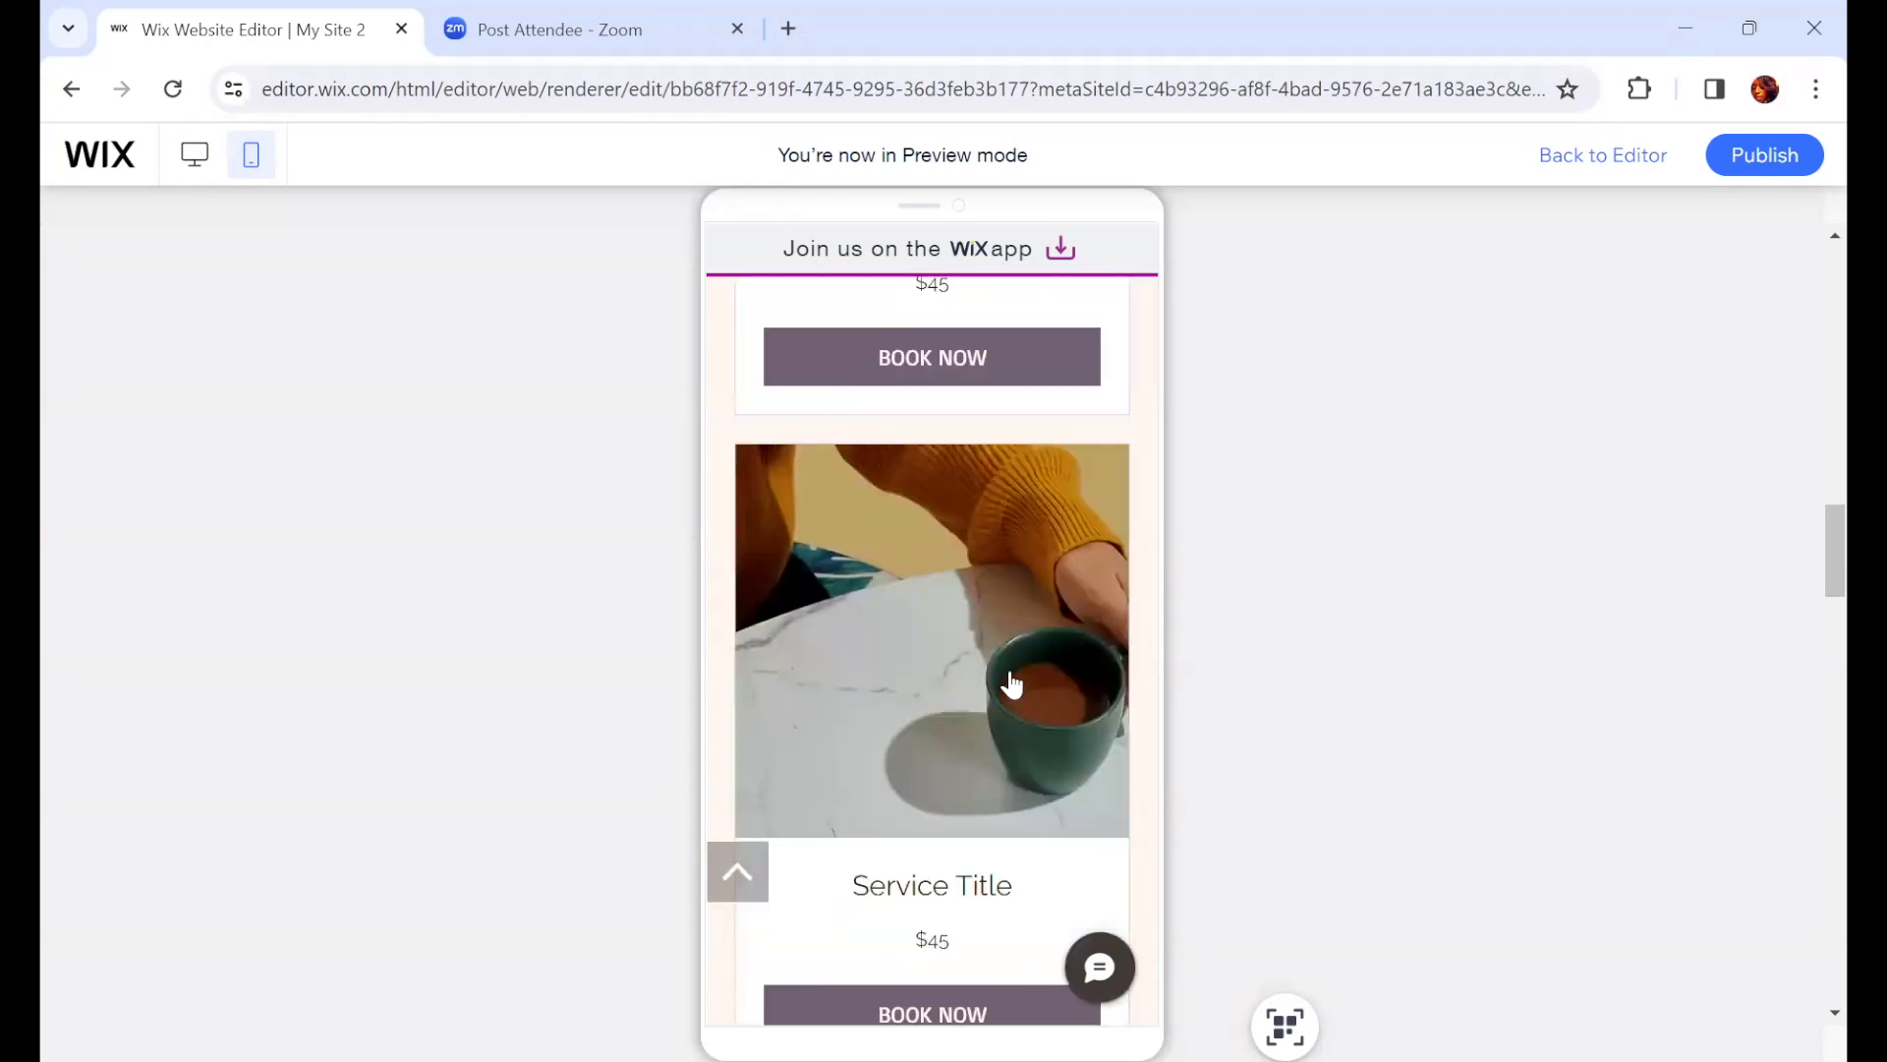
Step: Scroll through the remaining BOOK ONLINE services in the mobile preview
{"action": "scroll", "coordinate": [1022, 693], "scroll_direction": "down", "scroll_amount": 10}
{"action": "scroll", "coordinate": [1047, 703], "scroll_direction": "down", "scroll_amount": 10}
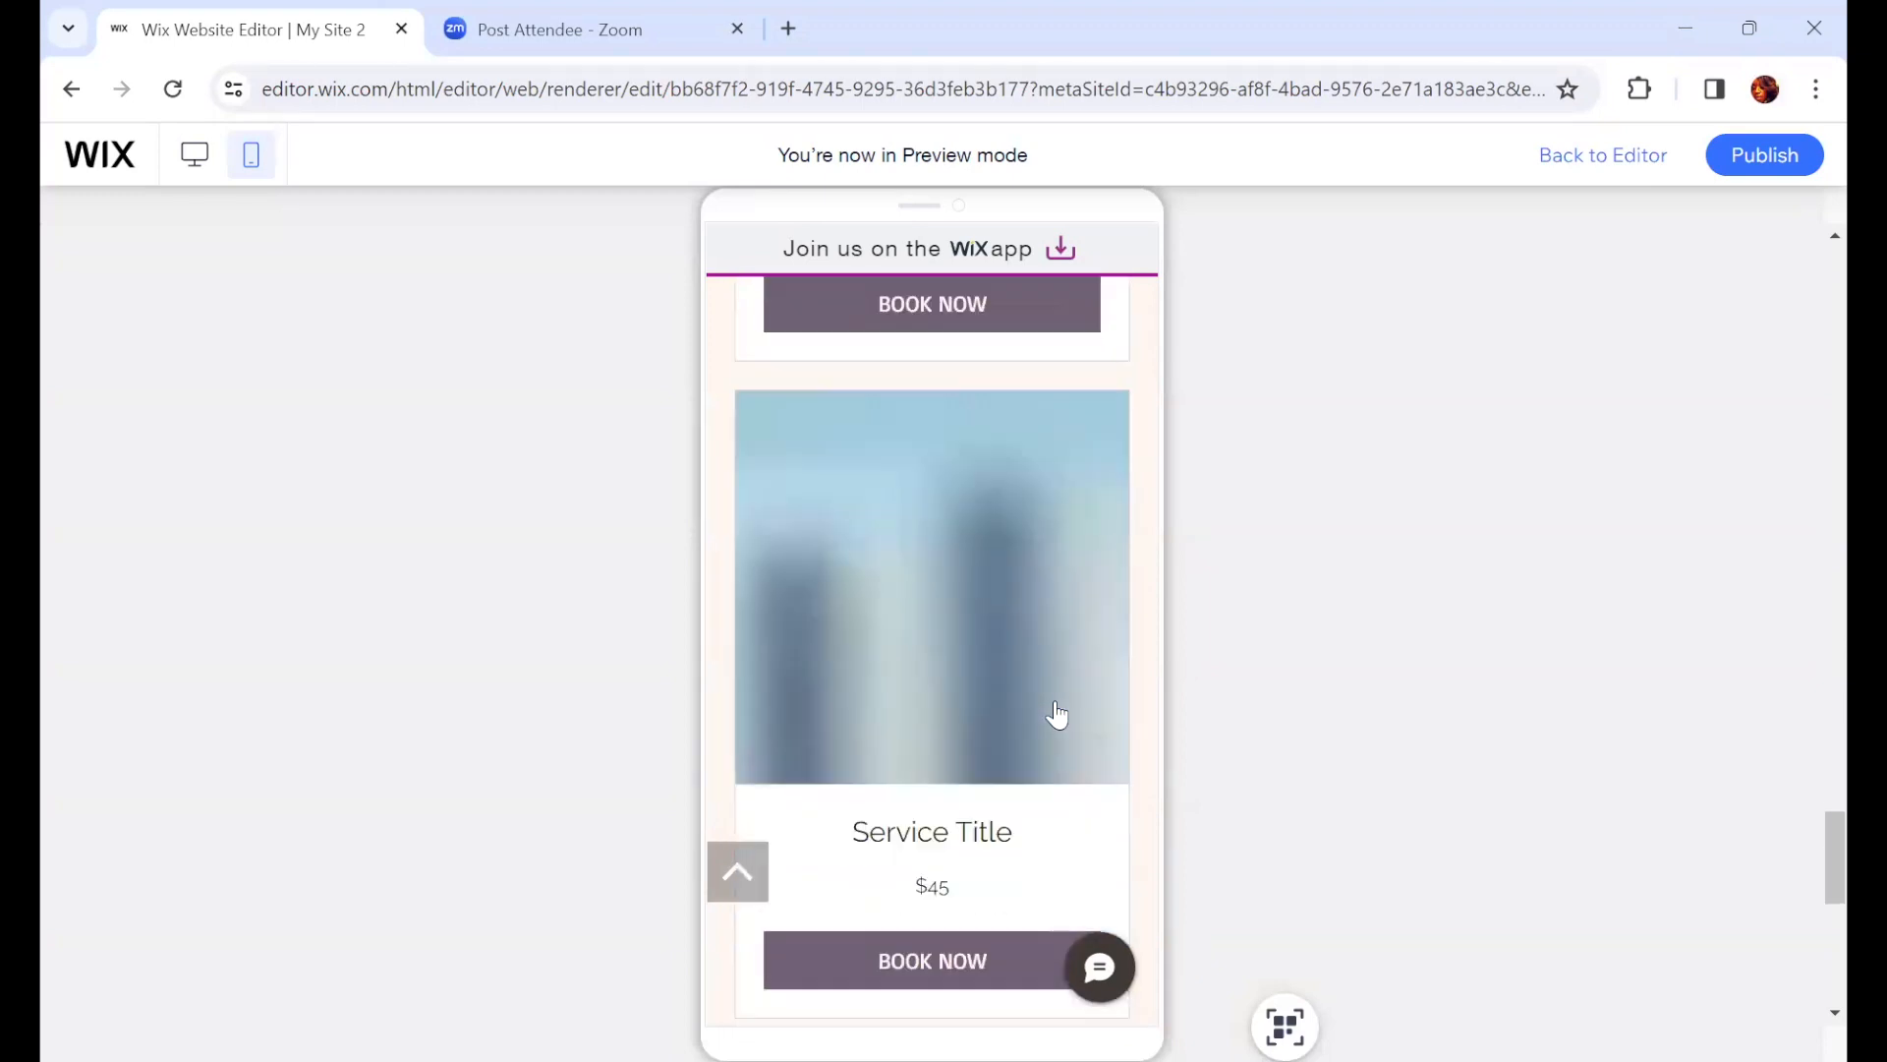
{"action": "scroll", "coordinate": [1056, 714], "scroll_direction": "down", "scroll_amount": 3}
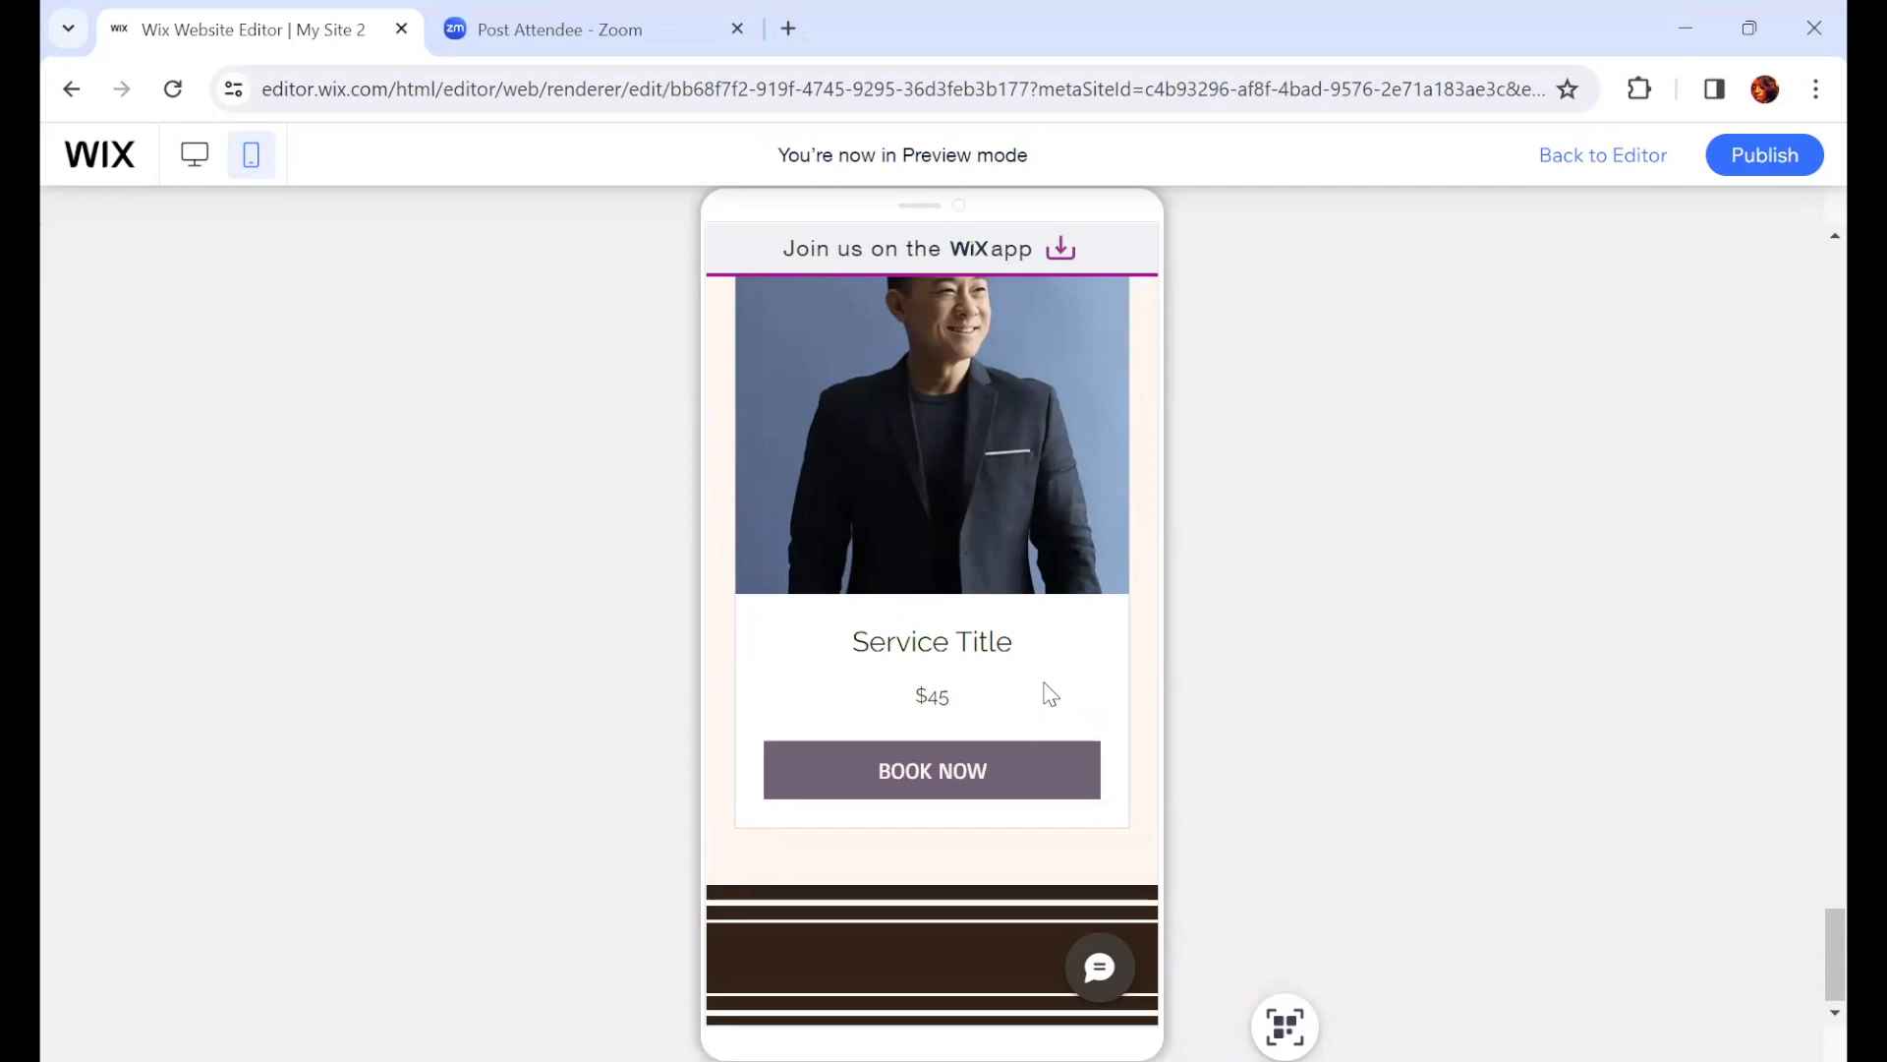
{"action": "scroll", "coordinate": [1040, 691], "scroll_direction": "up", "scroll_amount": 10}
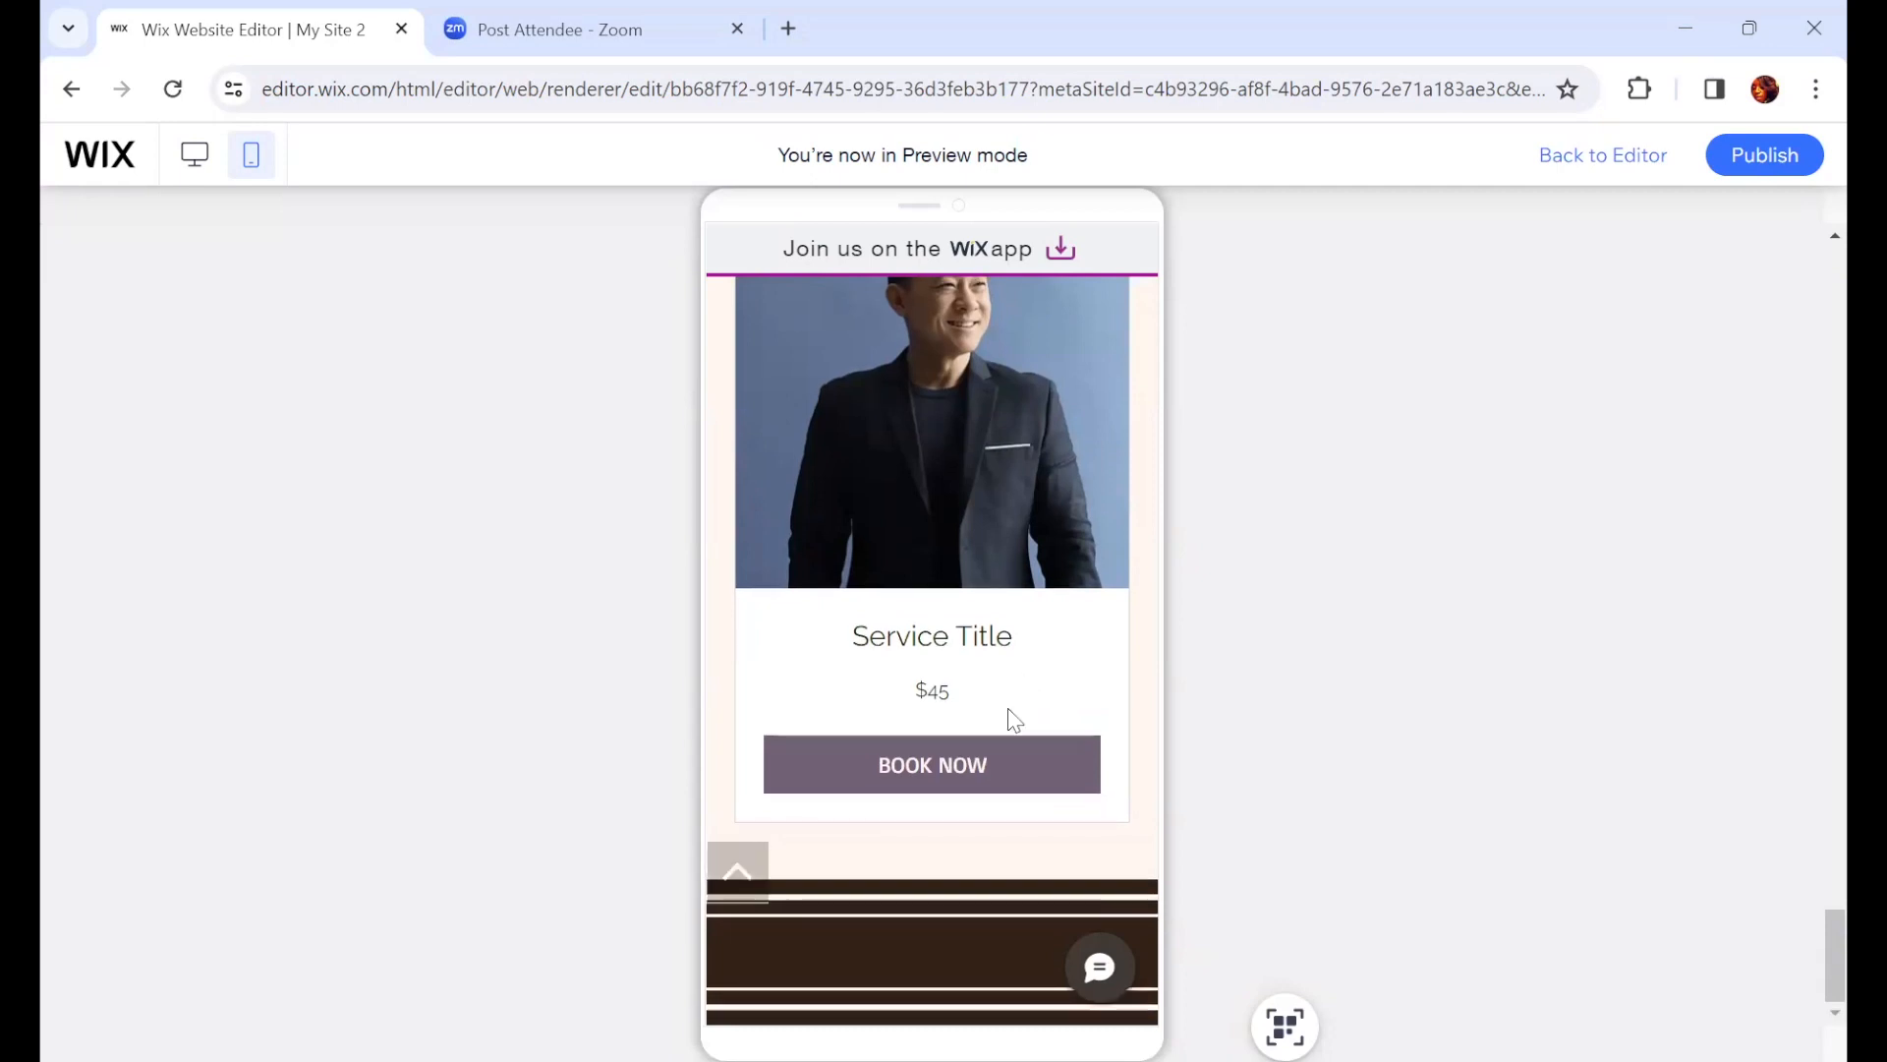
{"action": "scroll", "coordinate": [1017, 722], "scroll_direction": "up", "scroll_amount": 8}
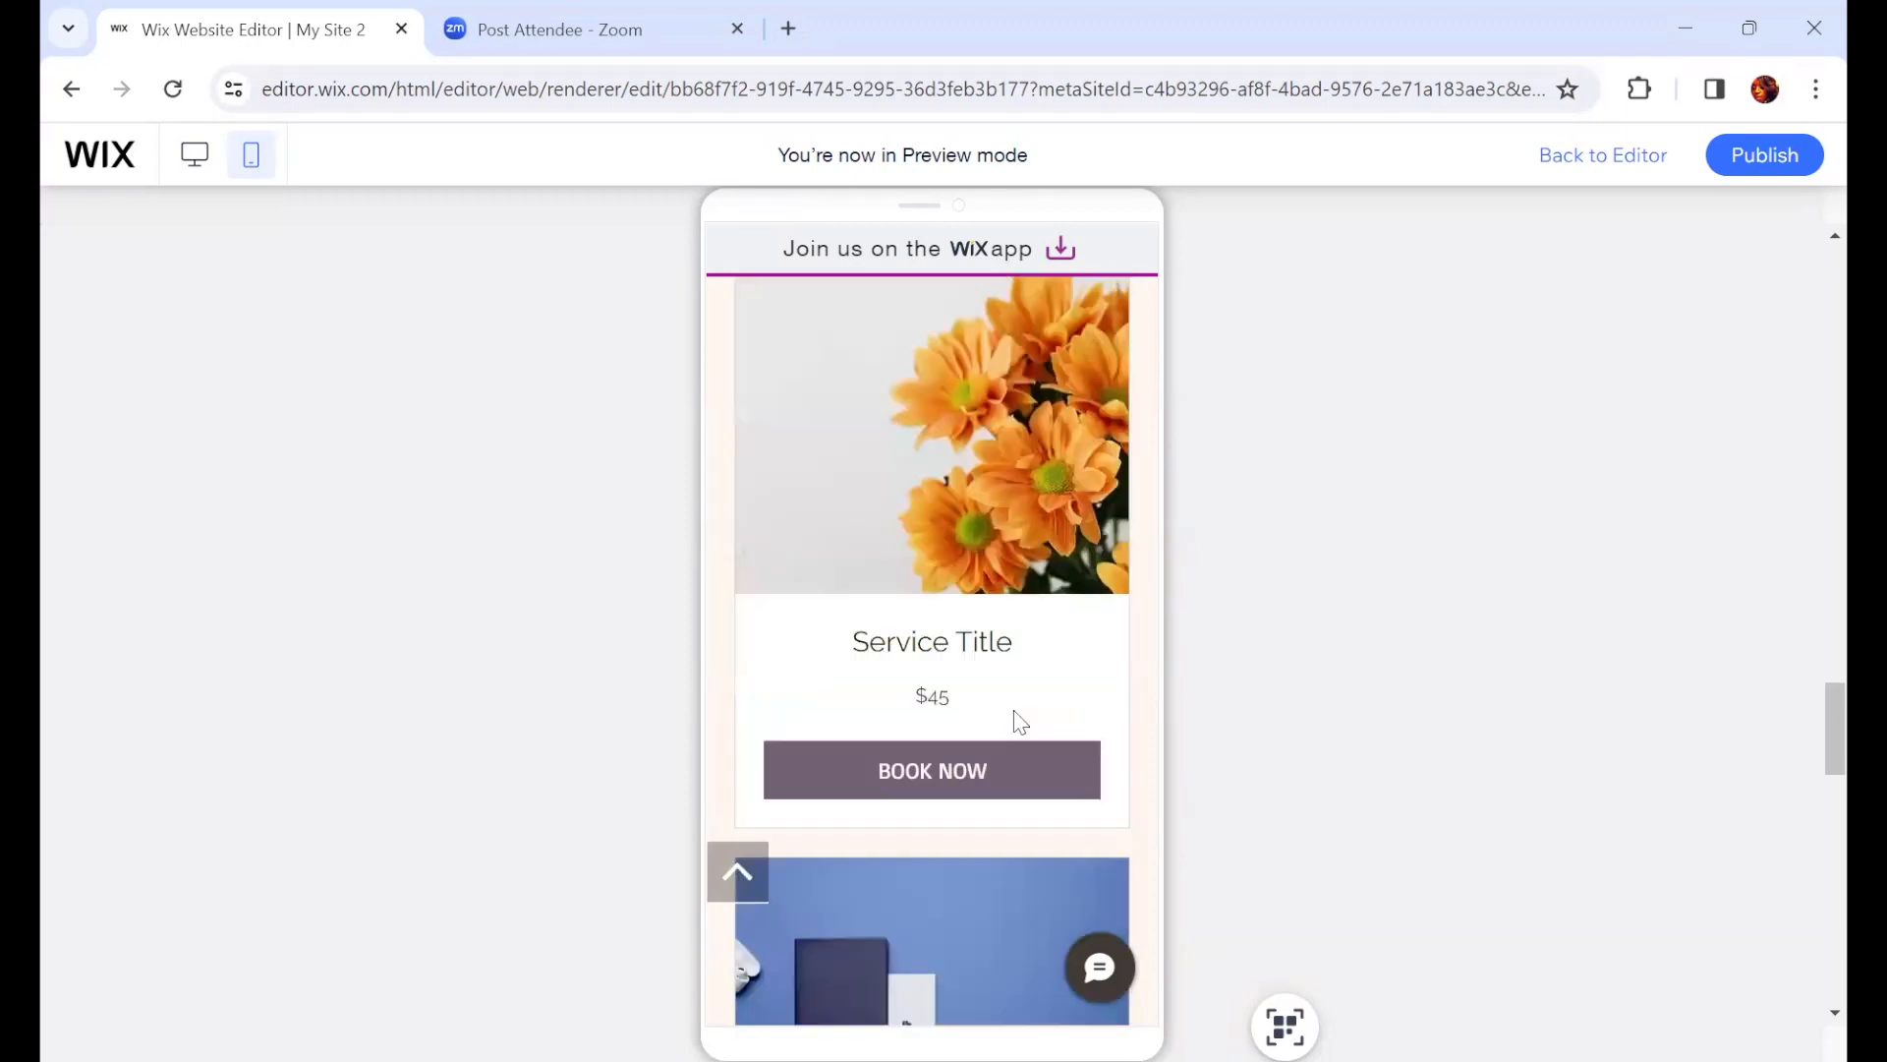
{"action": "scroll", "coordinate": [1030, 708], "scroll_direction": "down", "scroll_amount": 10}
{"action": "scroll", "coordinate": [1030, 705], "scroll_direction": "down", "scroll_amount": 10}
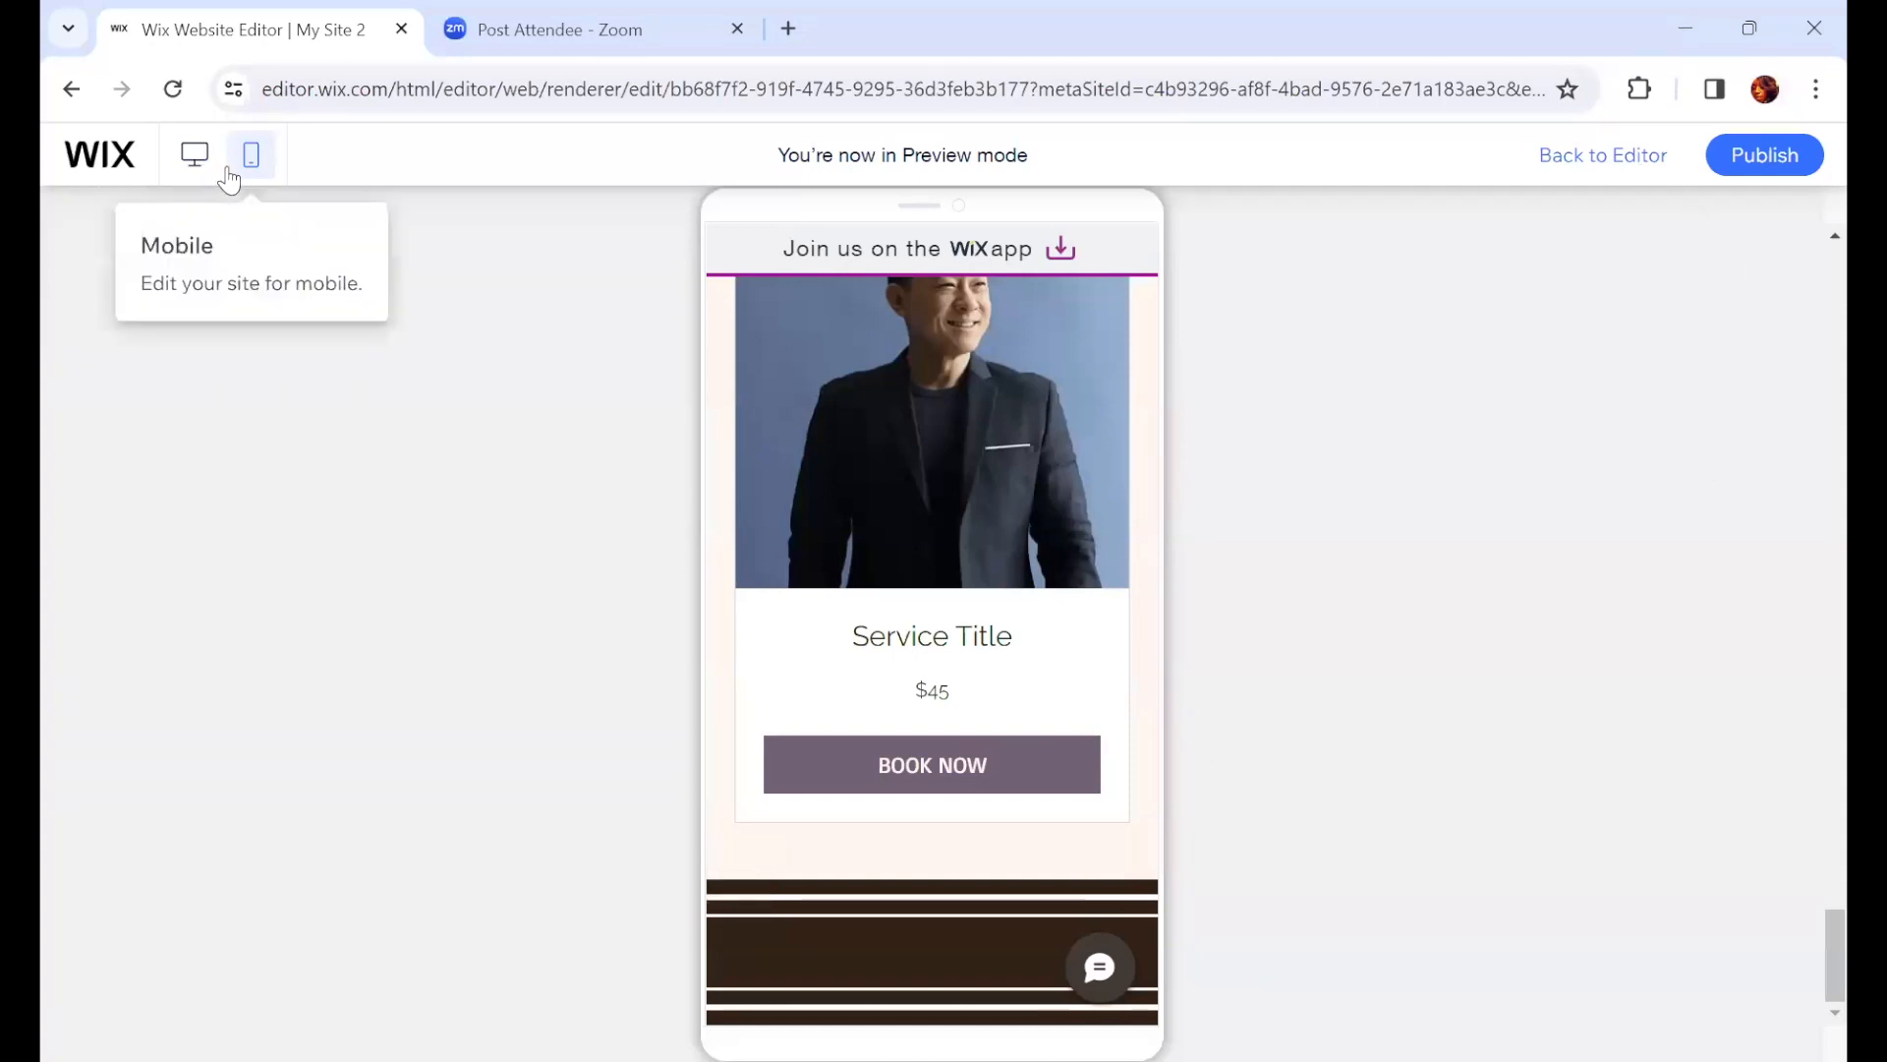
Step: Switch the preview to desktop view and return to the editor
{"action": "left_click", "coordinate": [195, 154]}
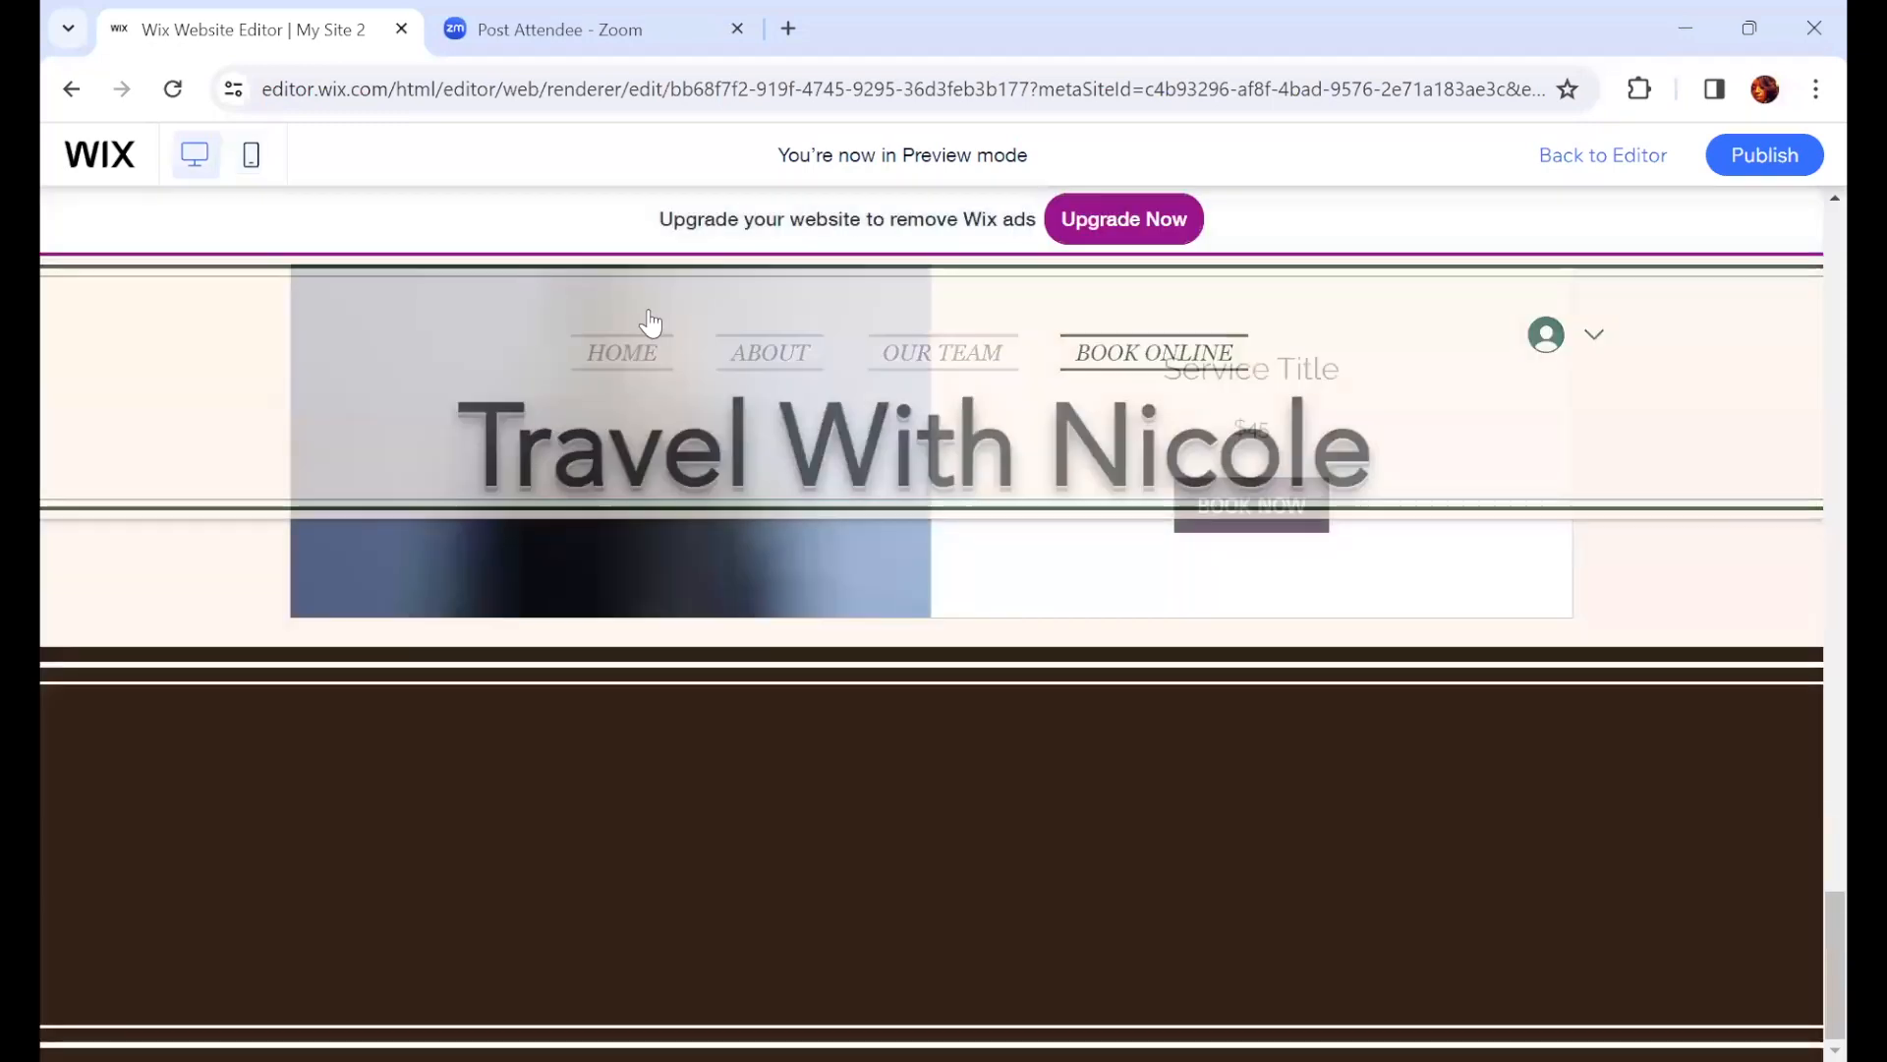
{"action": "left_click", "coordinate": [1593, 157]}
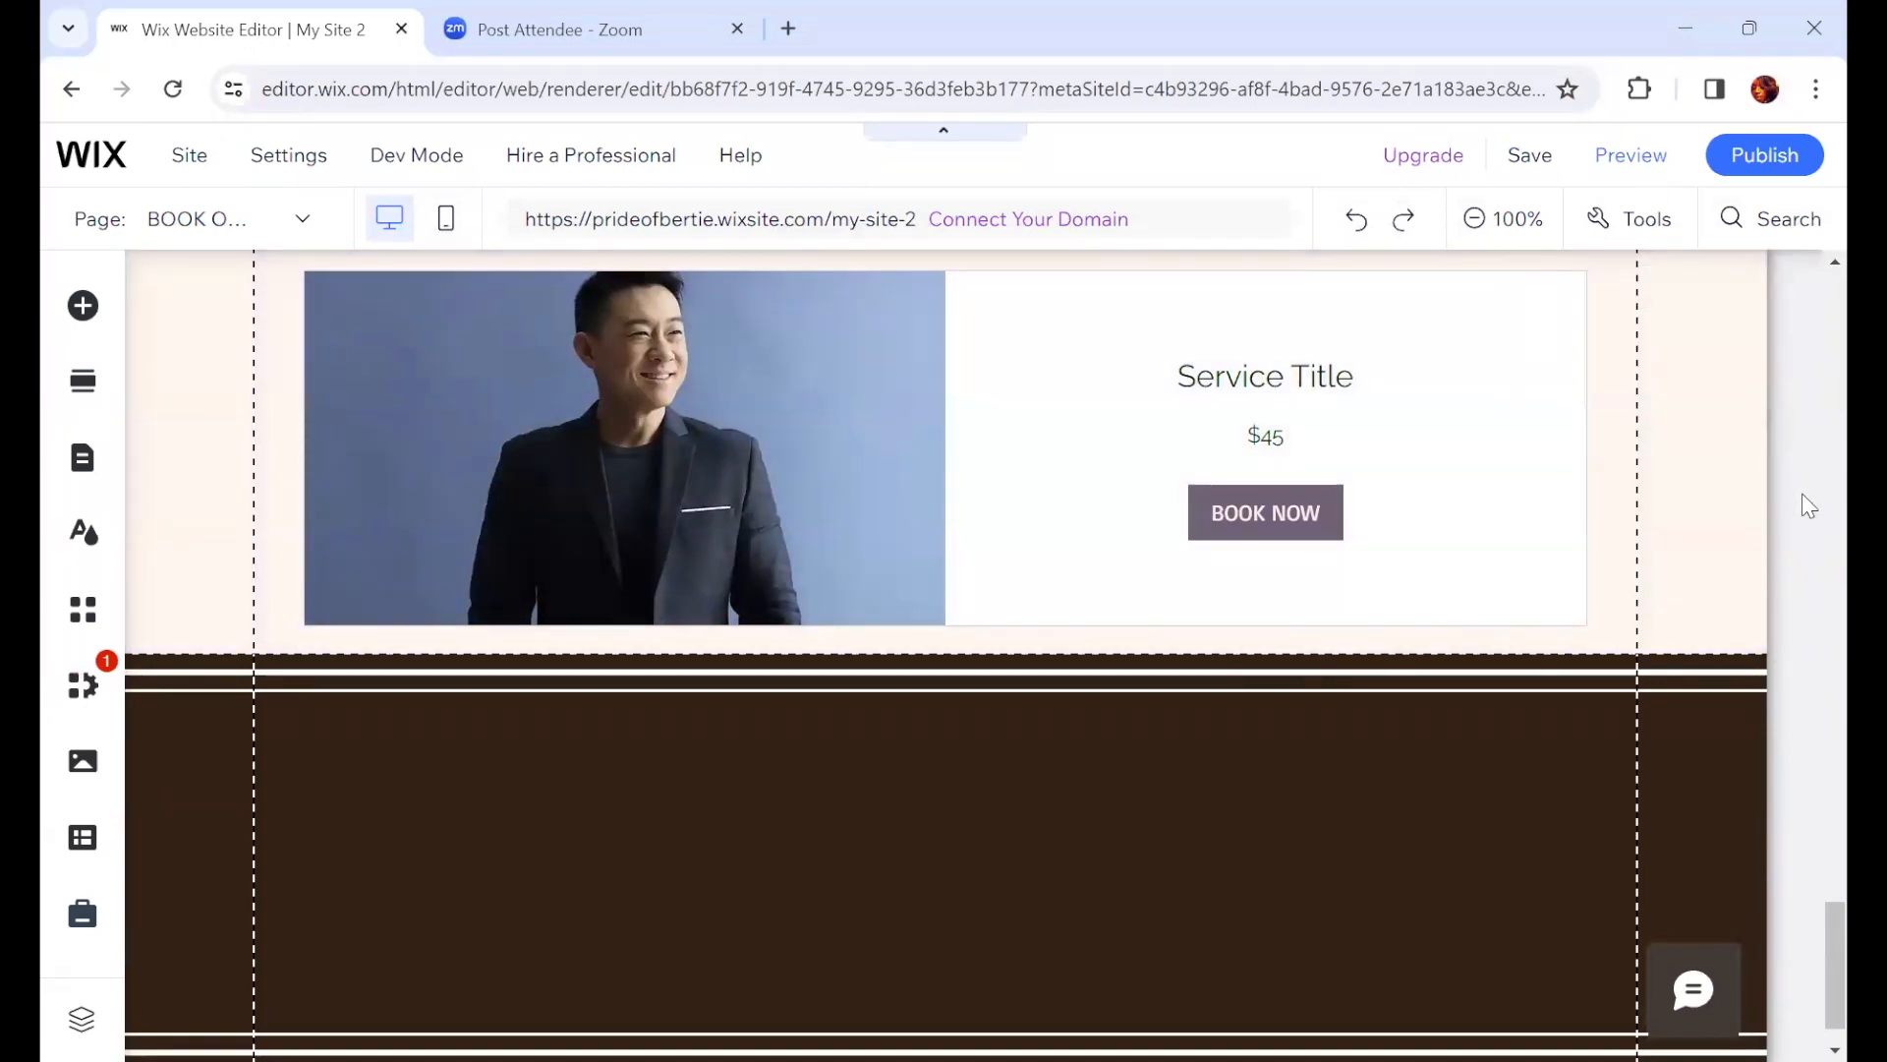
{"action": "scroll", "coordinate": [1284, 374], "scroll_direction": "up", "scroll_amount": 10}
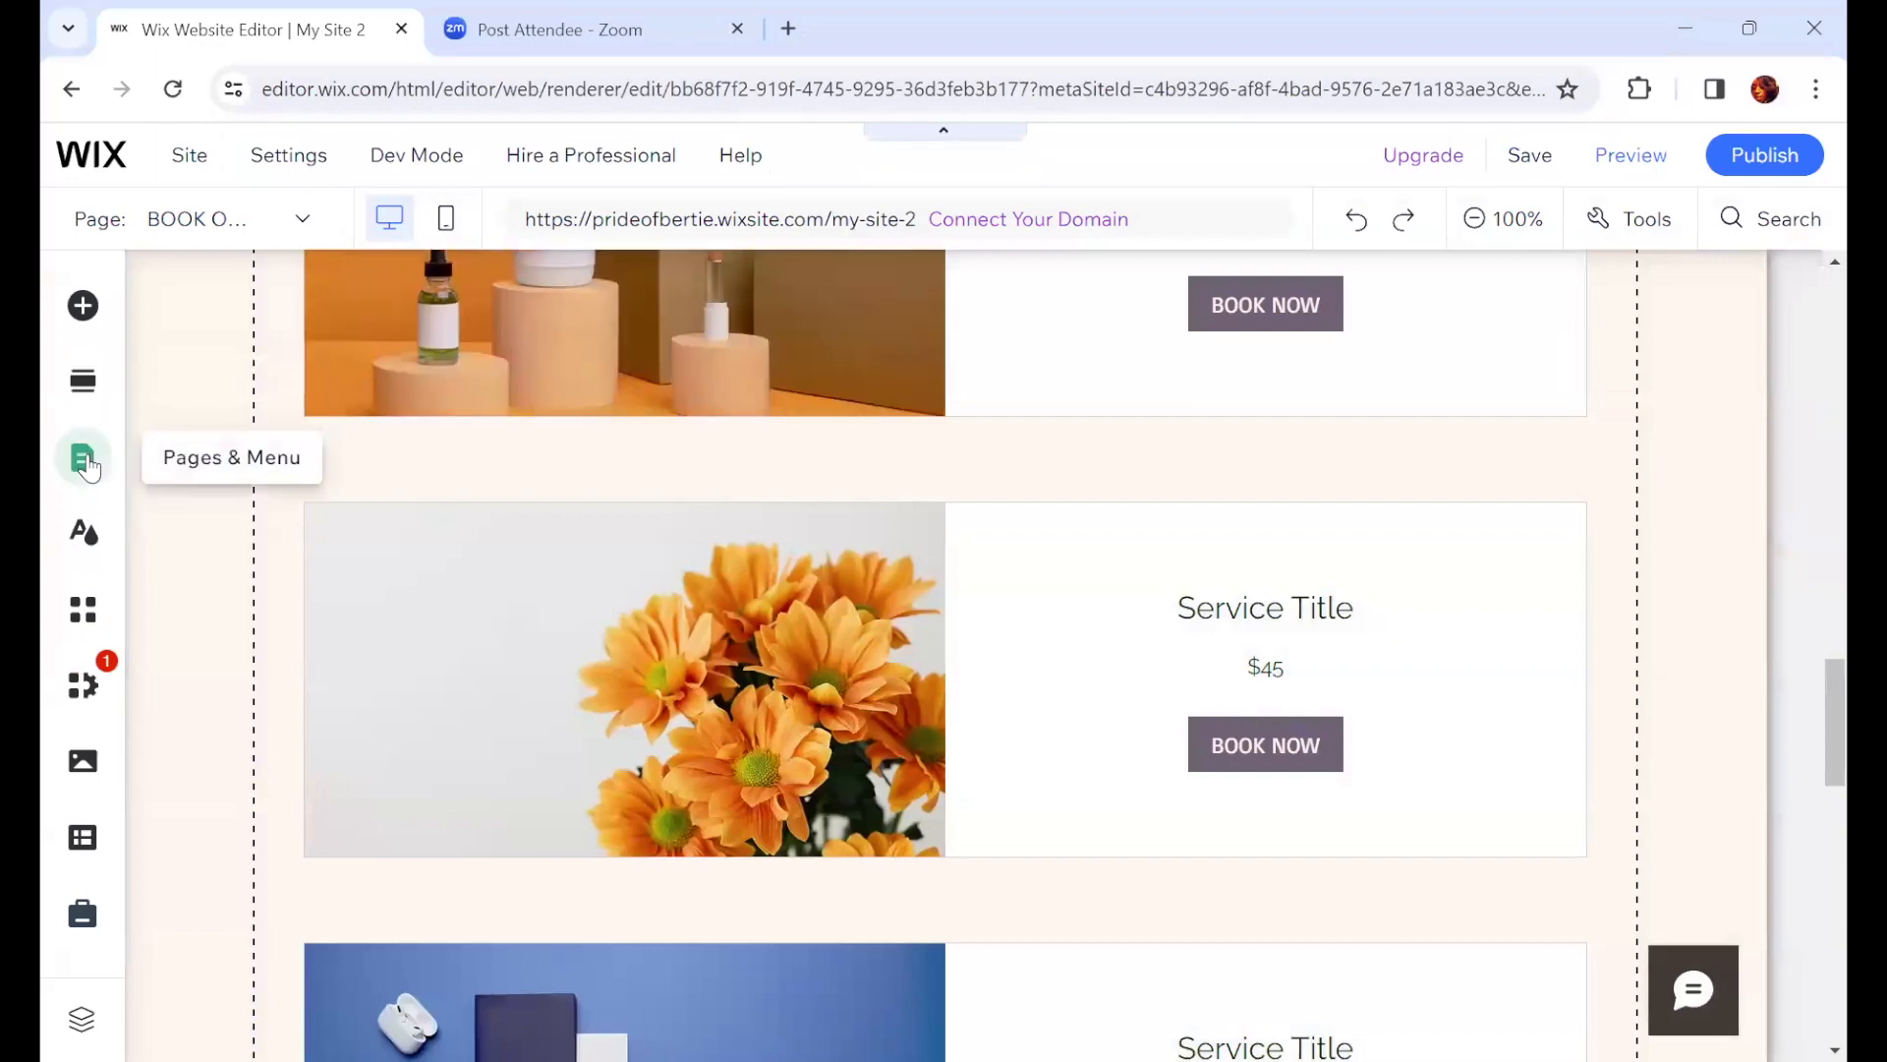
Step: Open the OUR TEAM page from the site pages and menu panel
{"action": "left_click", "coordinate": [86, 462]}
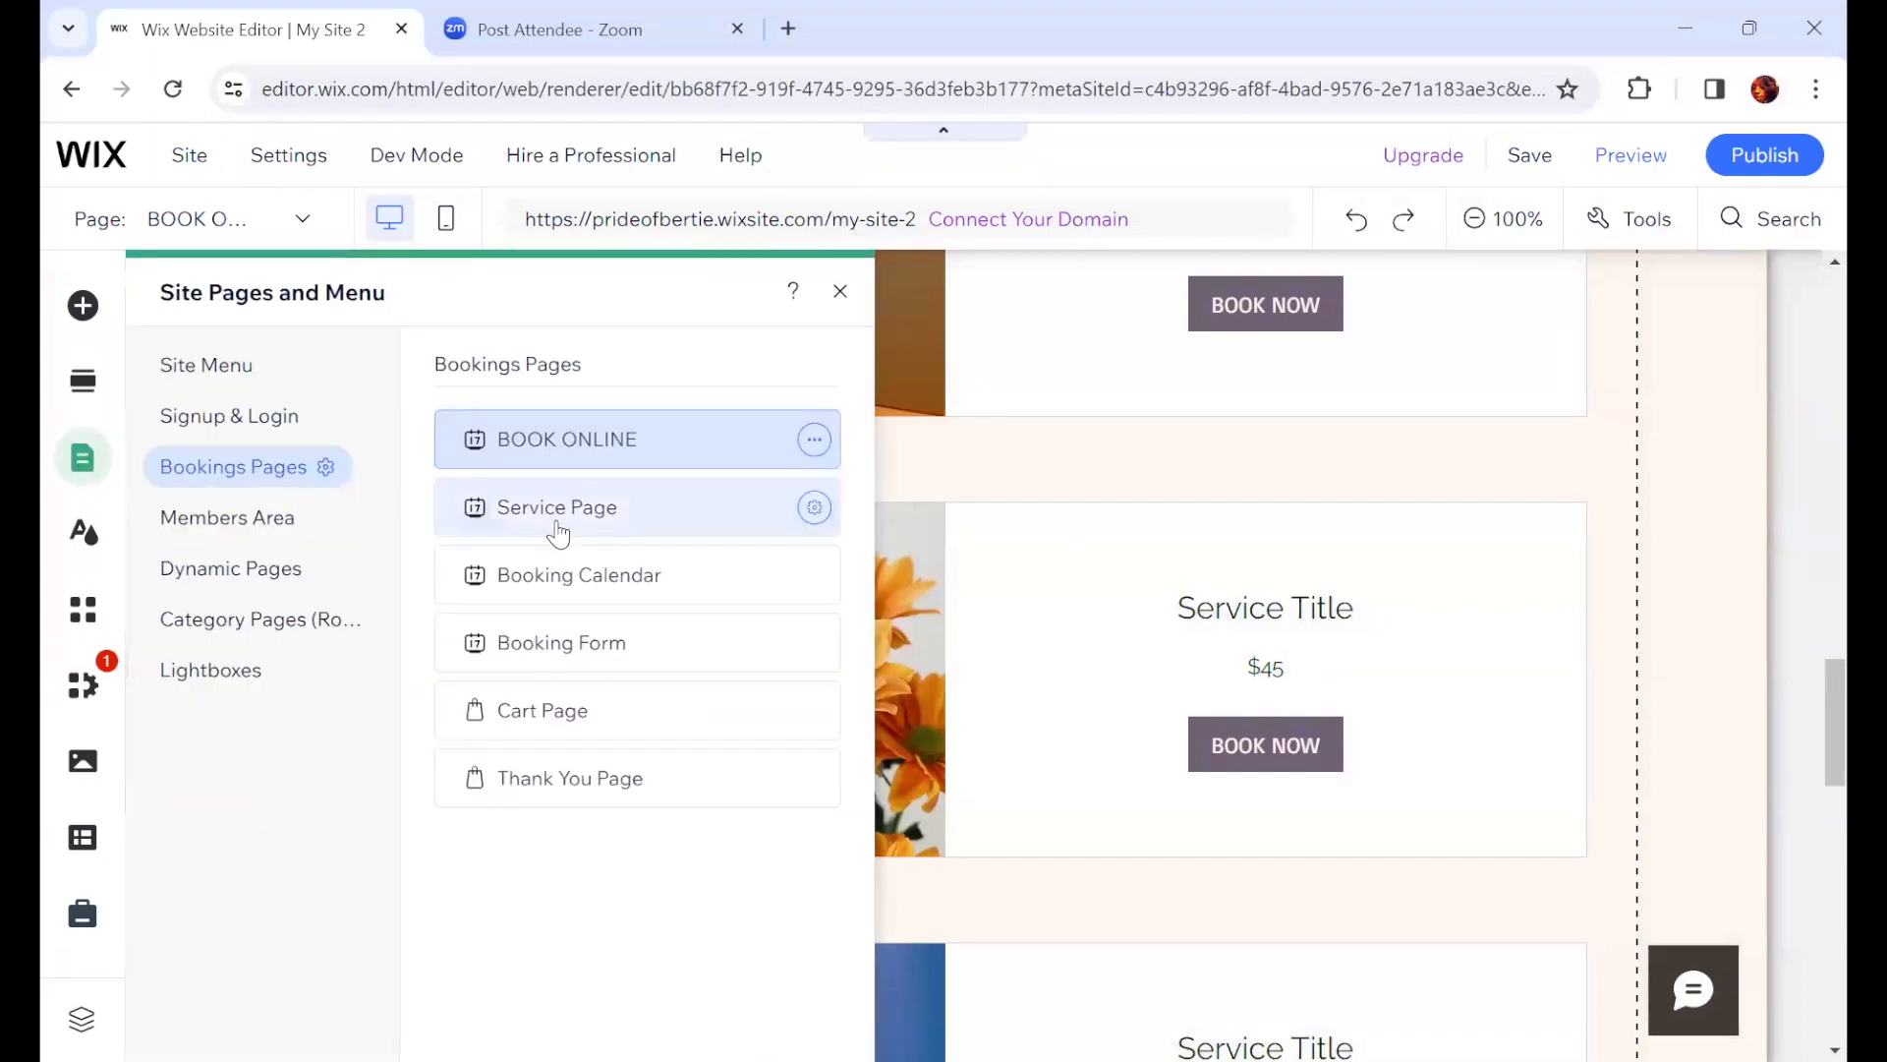
{"action": "left_click", "coordinate": [207, 369]}
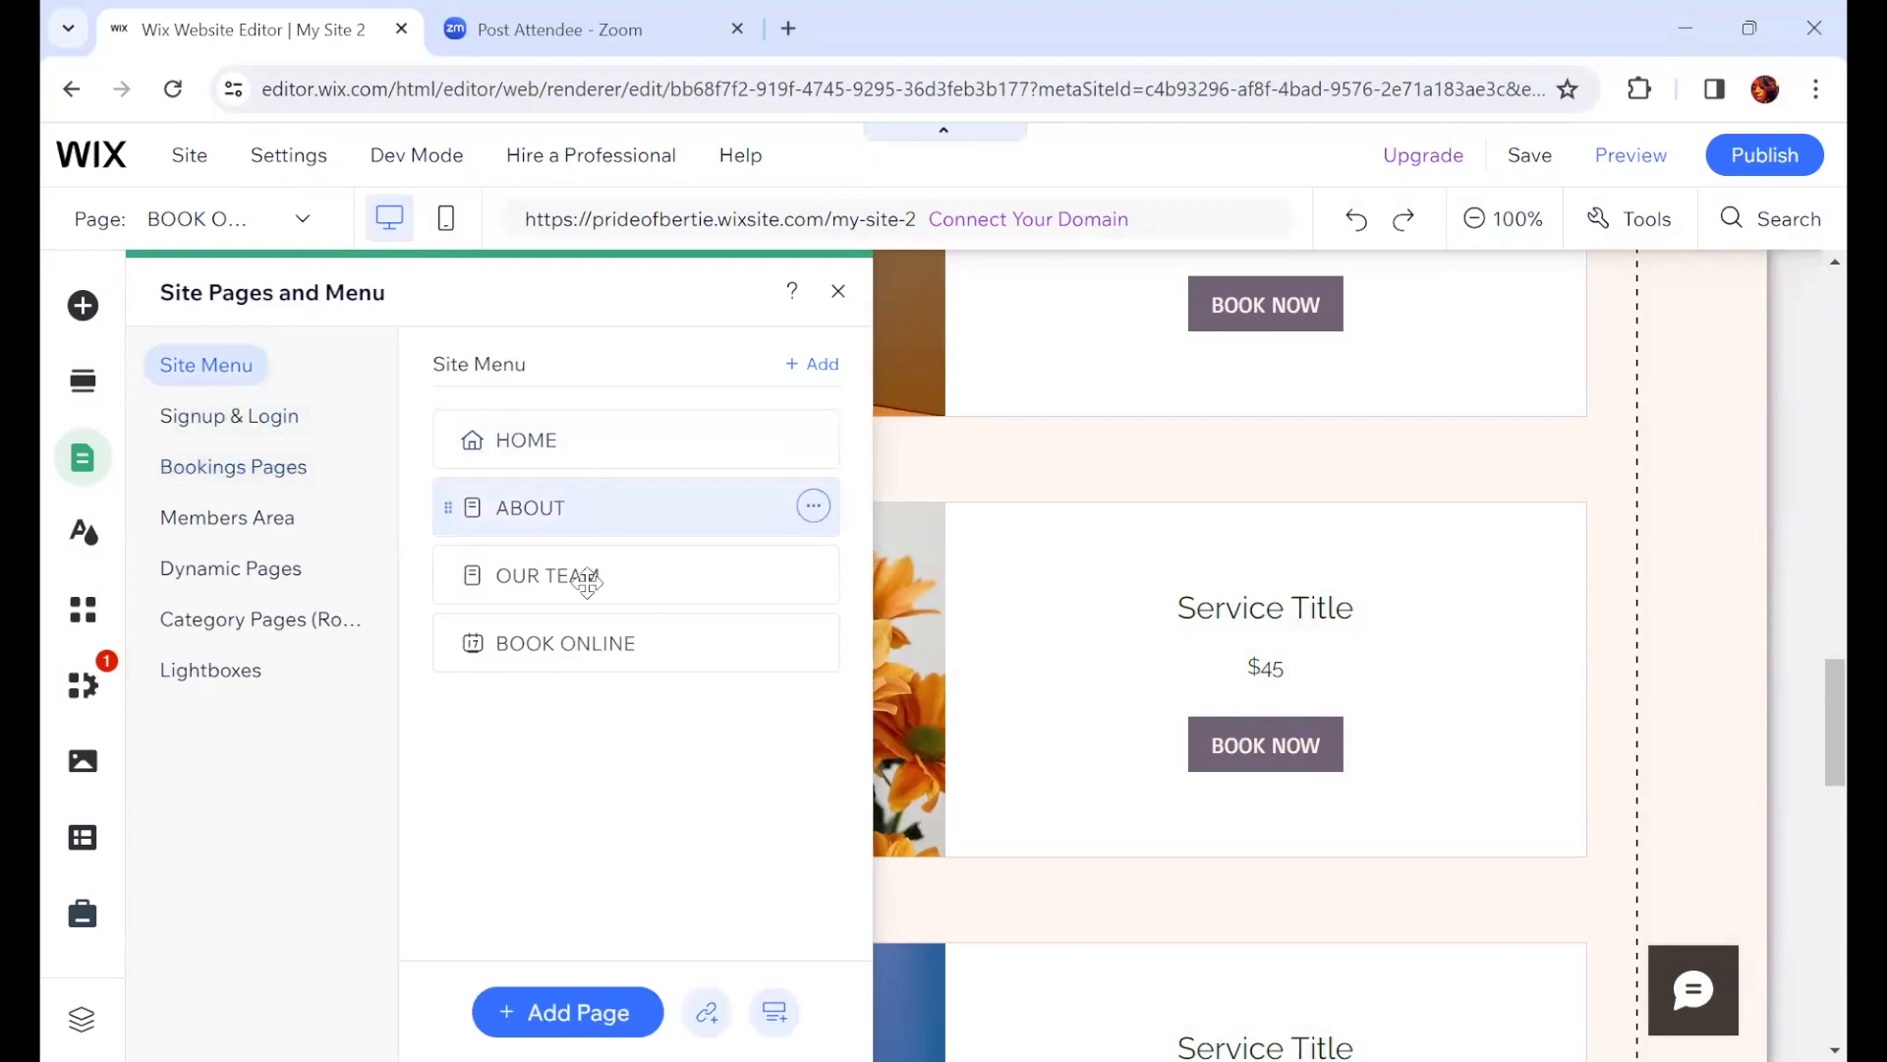
{"action": "left_click", "coordinate": [586, 578]}
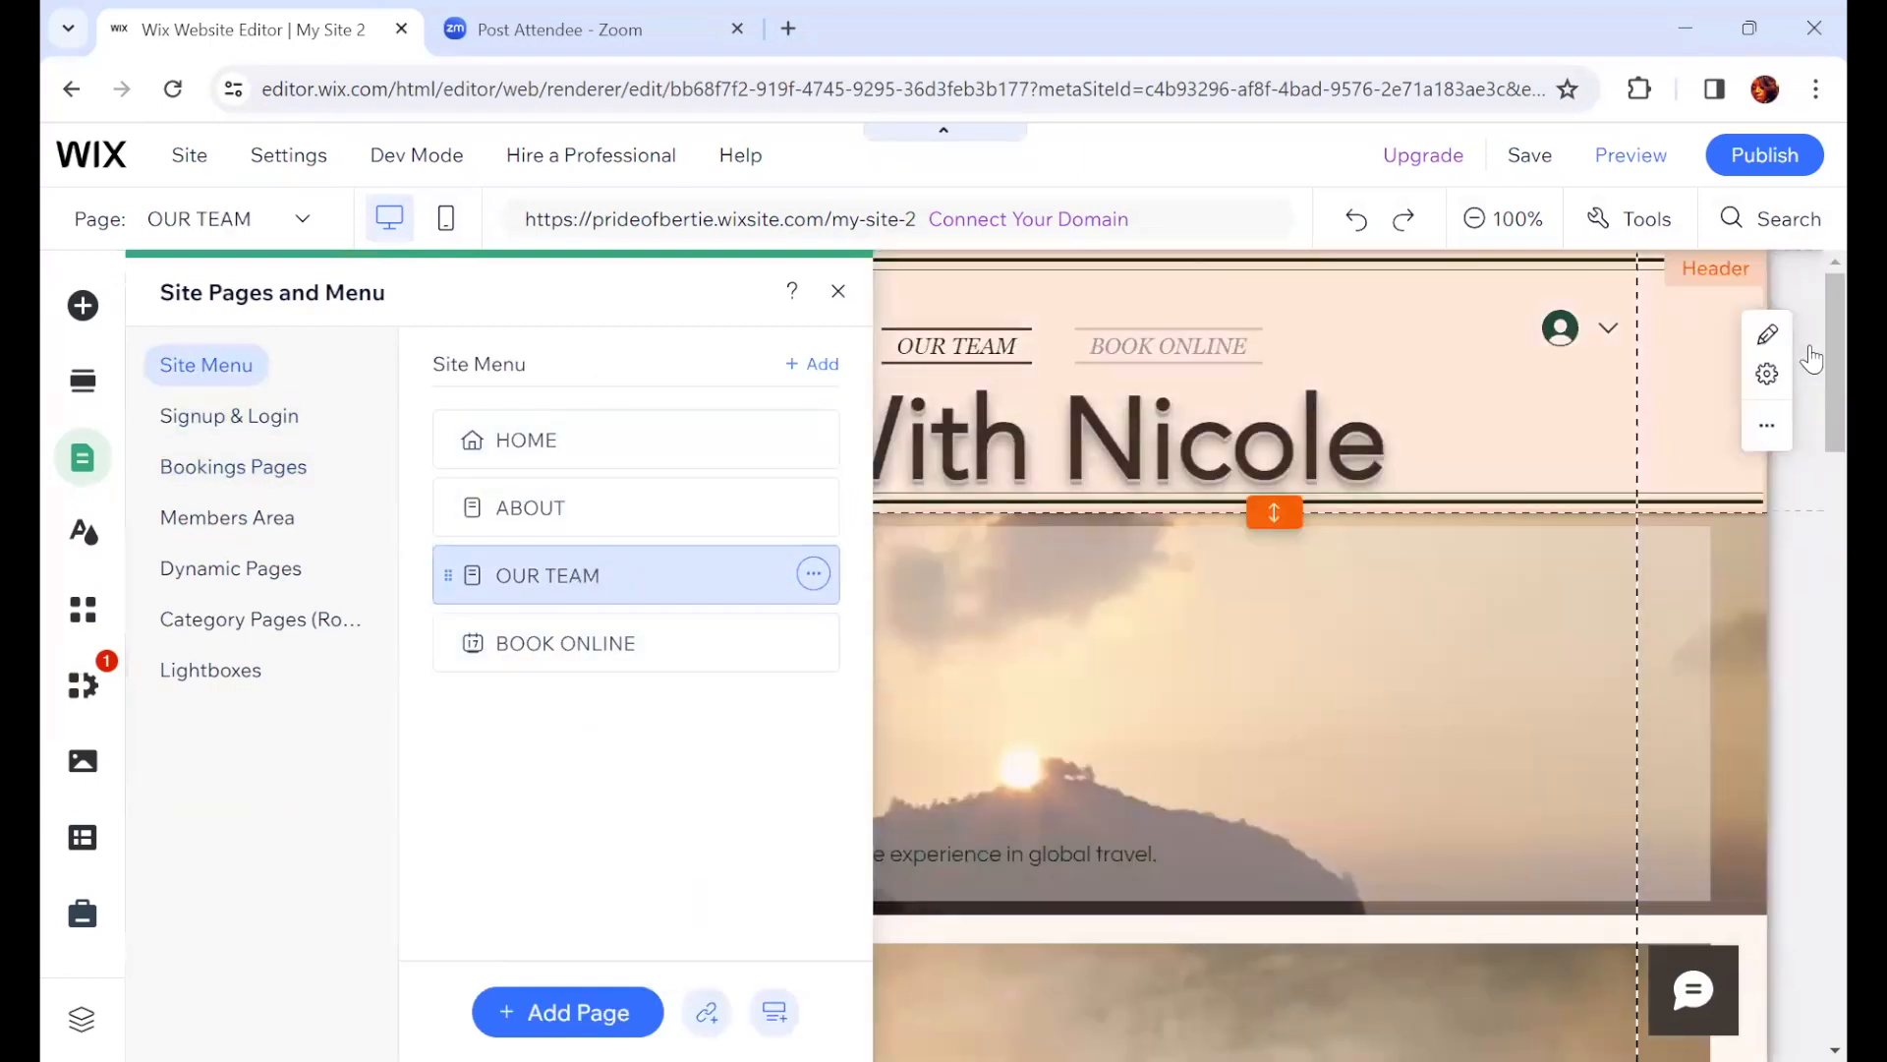
{"action": "left_click", "coordinate": [1205, 324]}
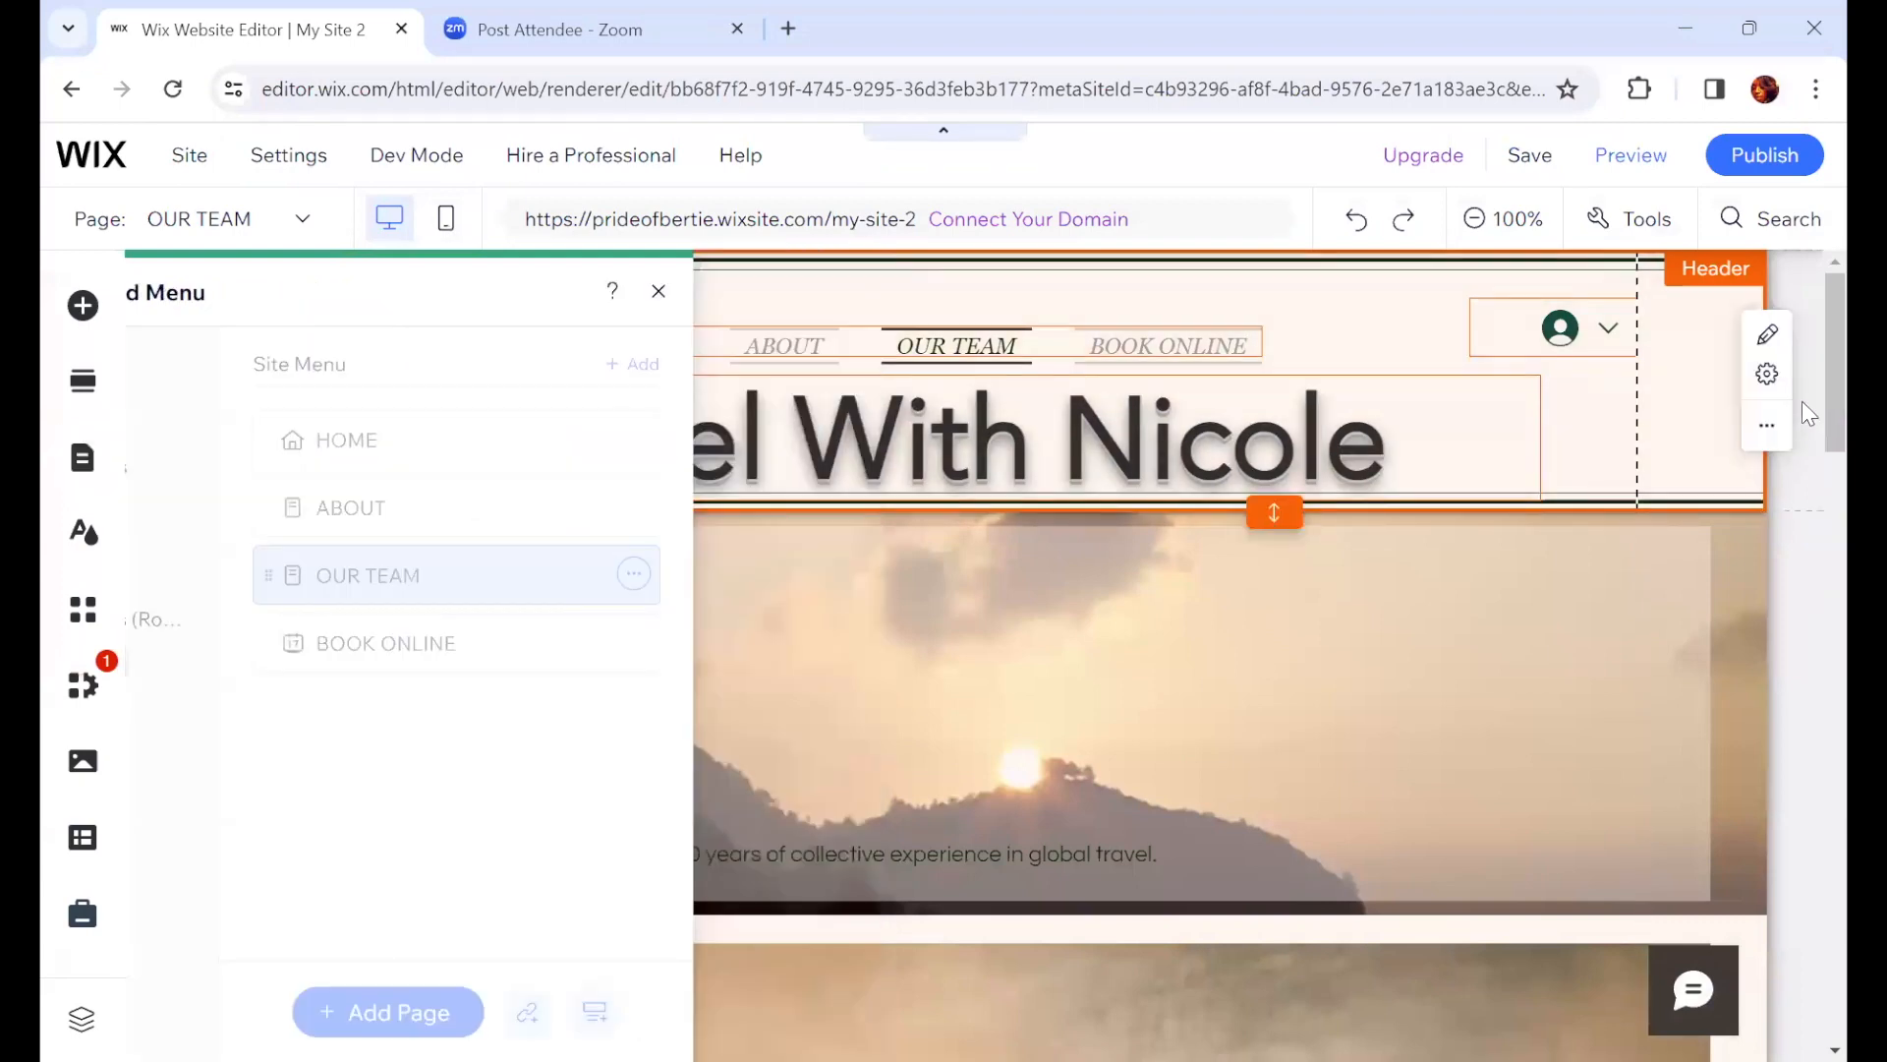
Step: Apply the Fade Back scroll effect to the team section's strip background
{"action": "scroll", "coordinate": [1809, 484], "scroll_direction": "down", "scroll_amount": 1}
{"action": "scroll", "coordinate": [1808, 484], "scroll_direction": "down", "scroll_amount": 5}
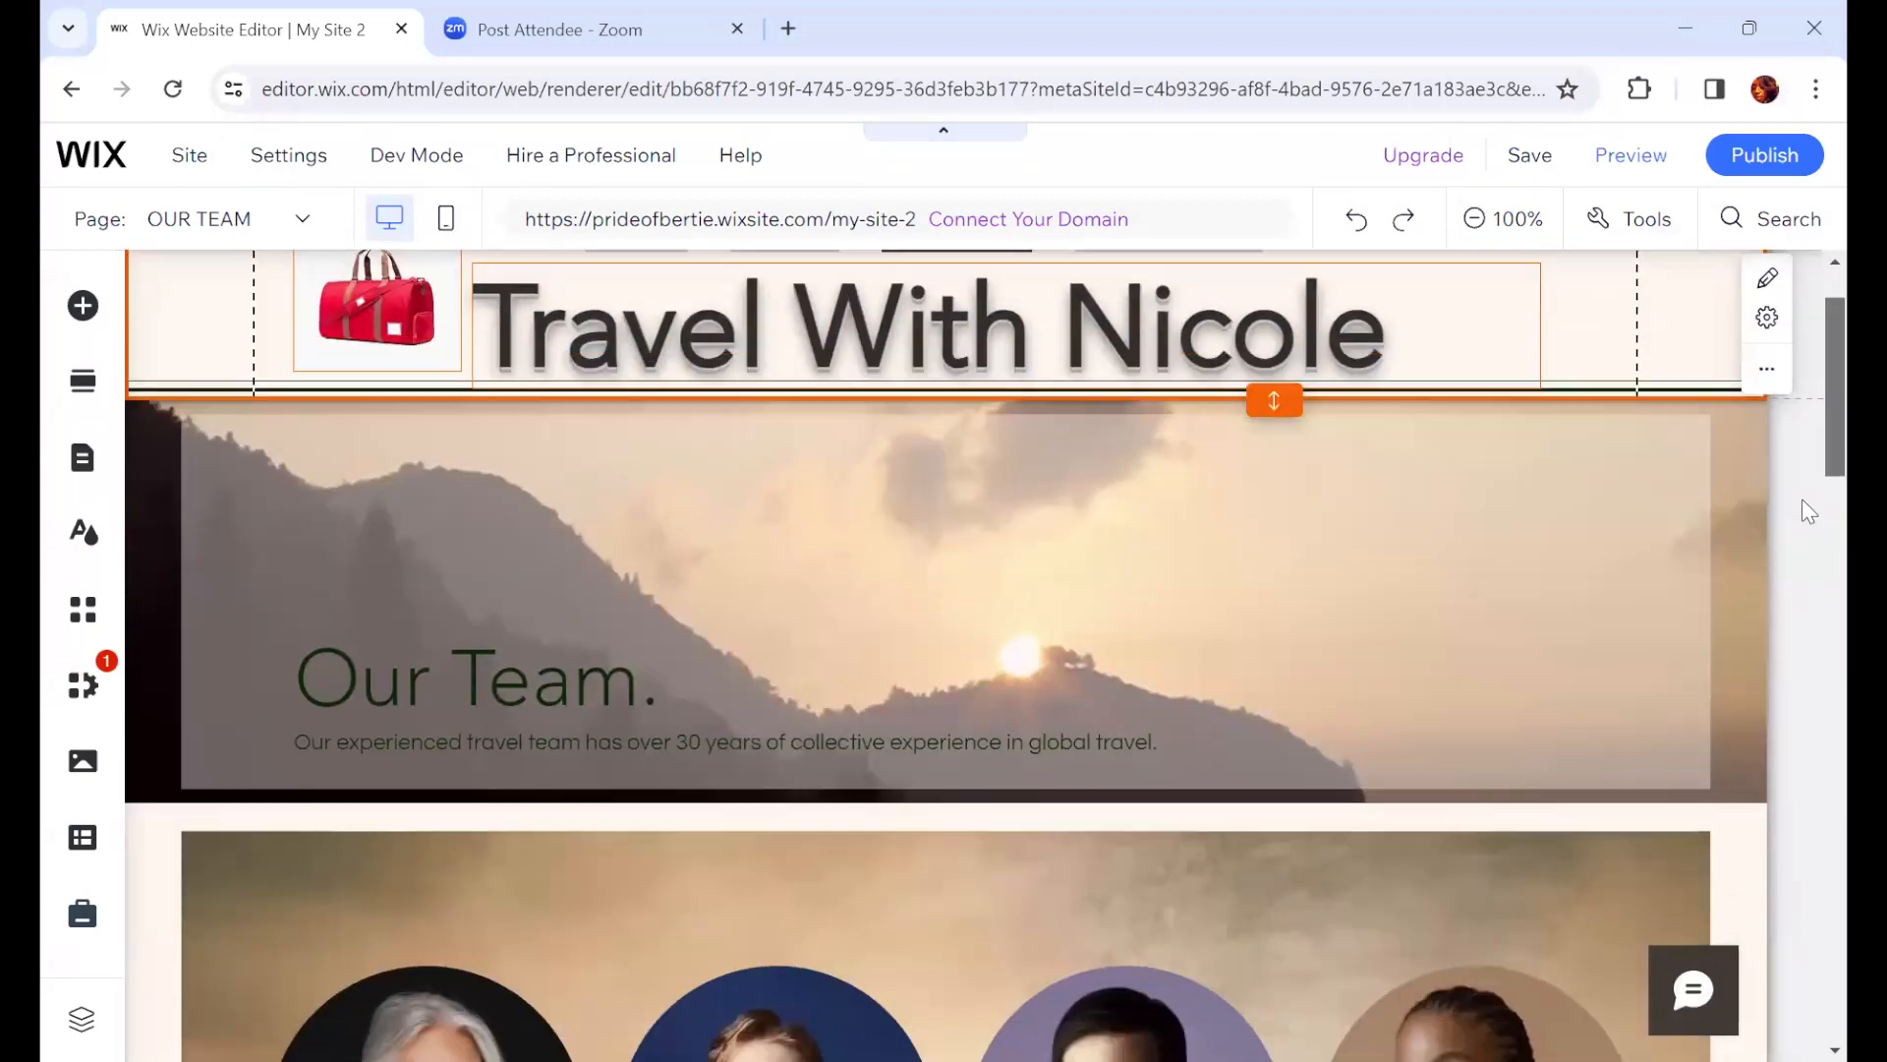
{"action": "scroll", "coordinate": [1806, 539], "scroll_direction": "down", "scroll_amount": 1}
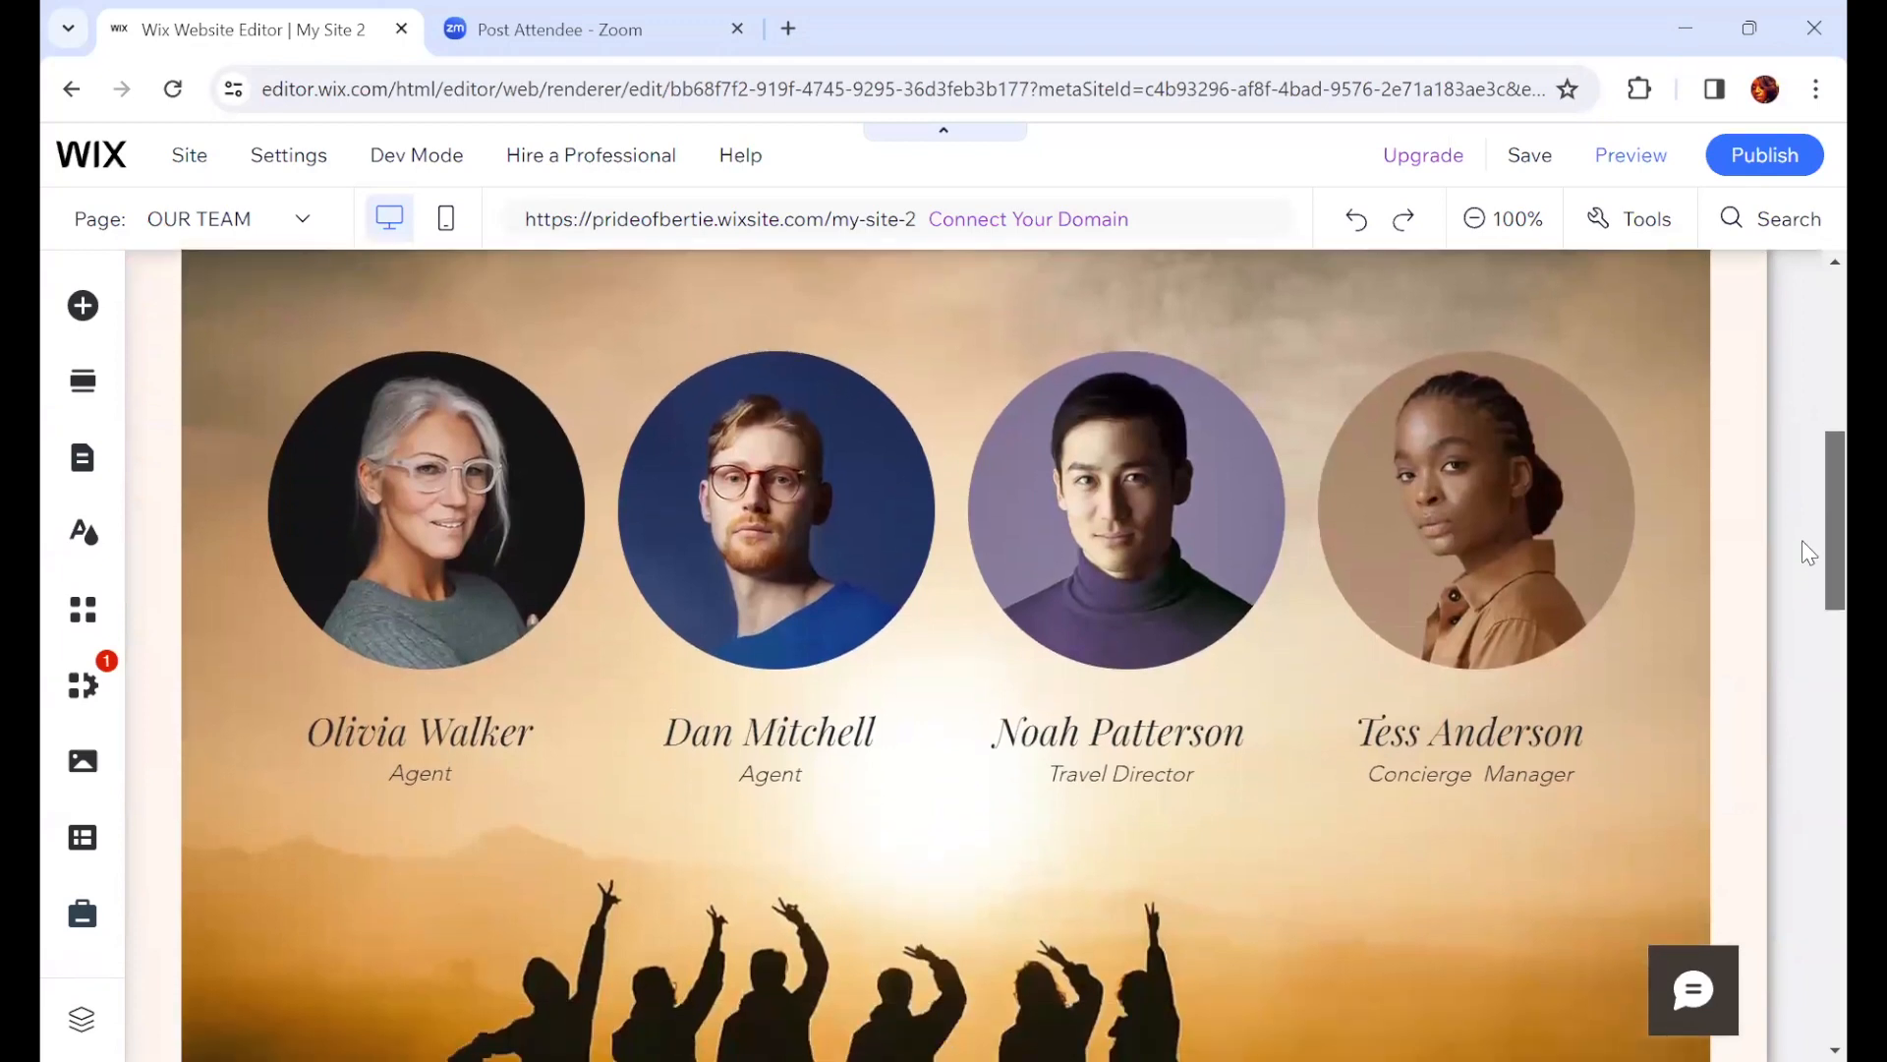
{"action": "scroll", "coordinate": [1801, 550], "scroll_direction": "up", "scroll_amount": 2}
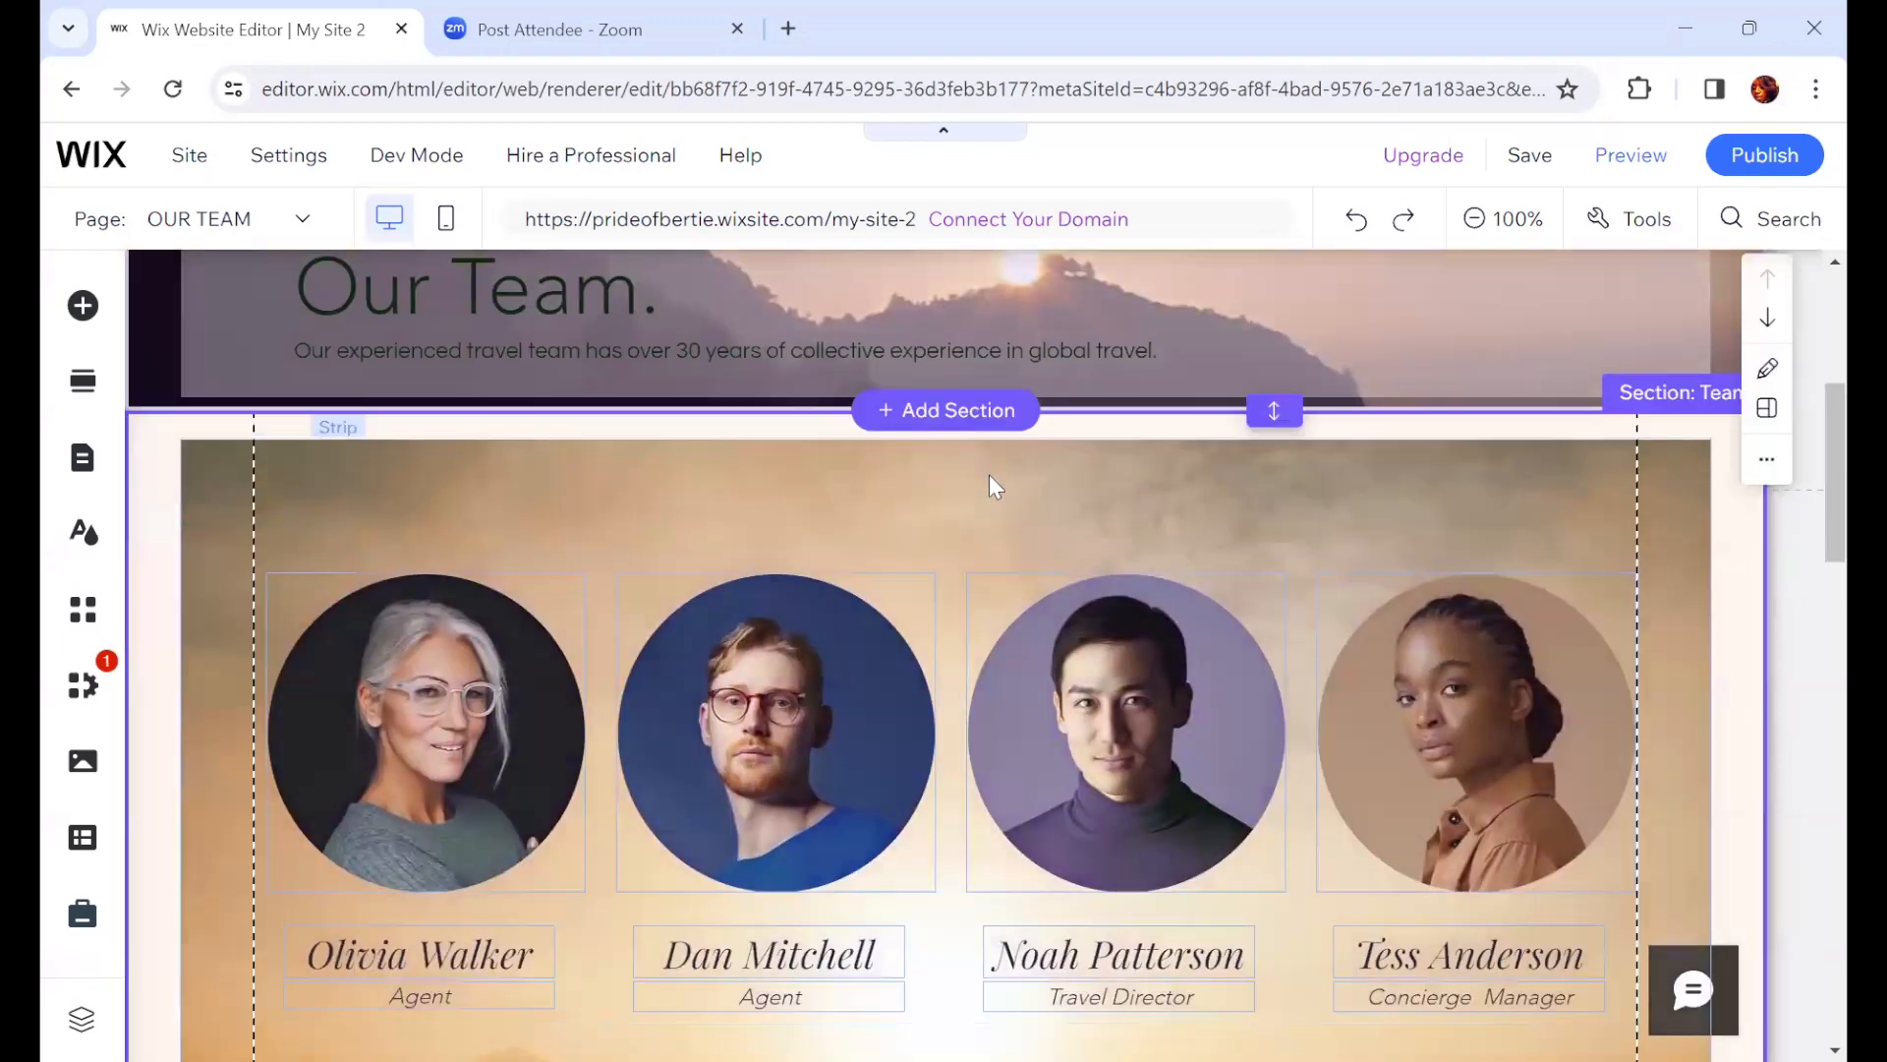
{"action": "left_click", "coordinate": [990, 476]}
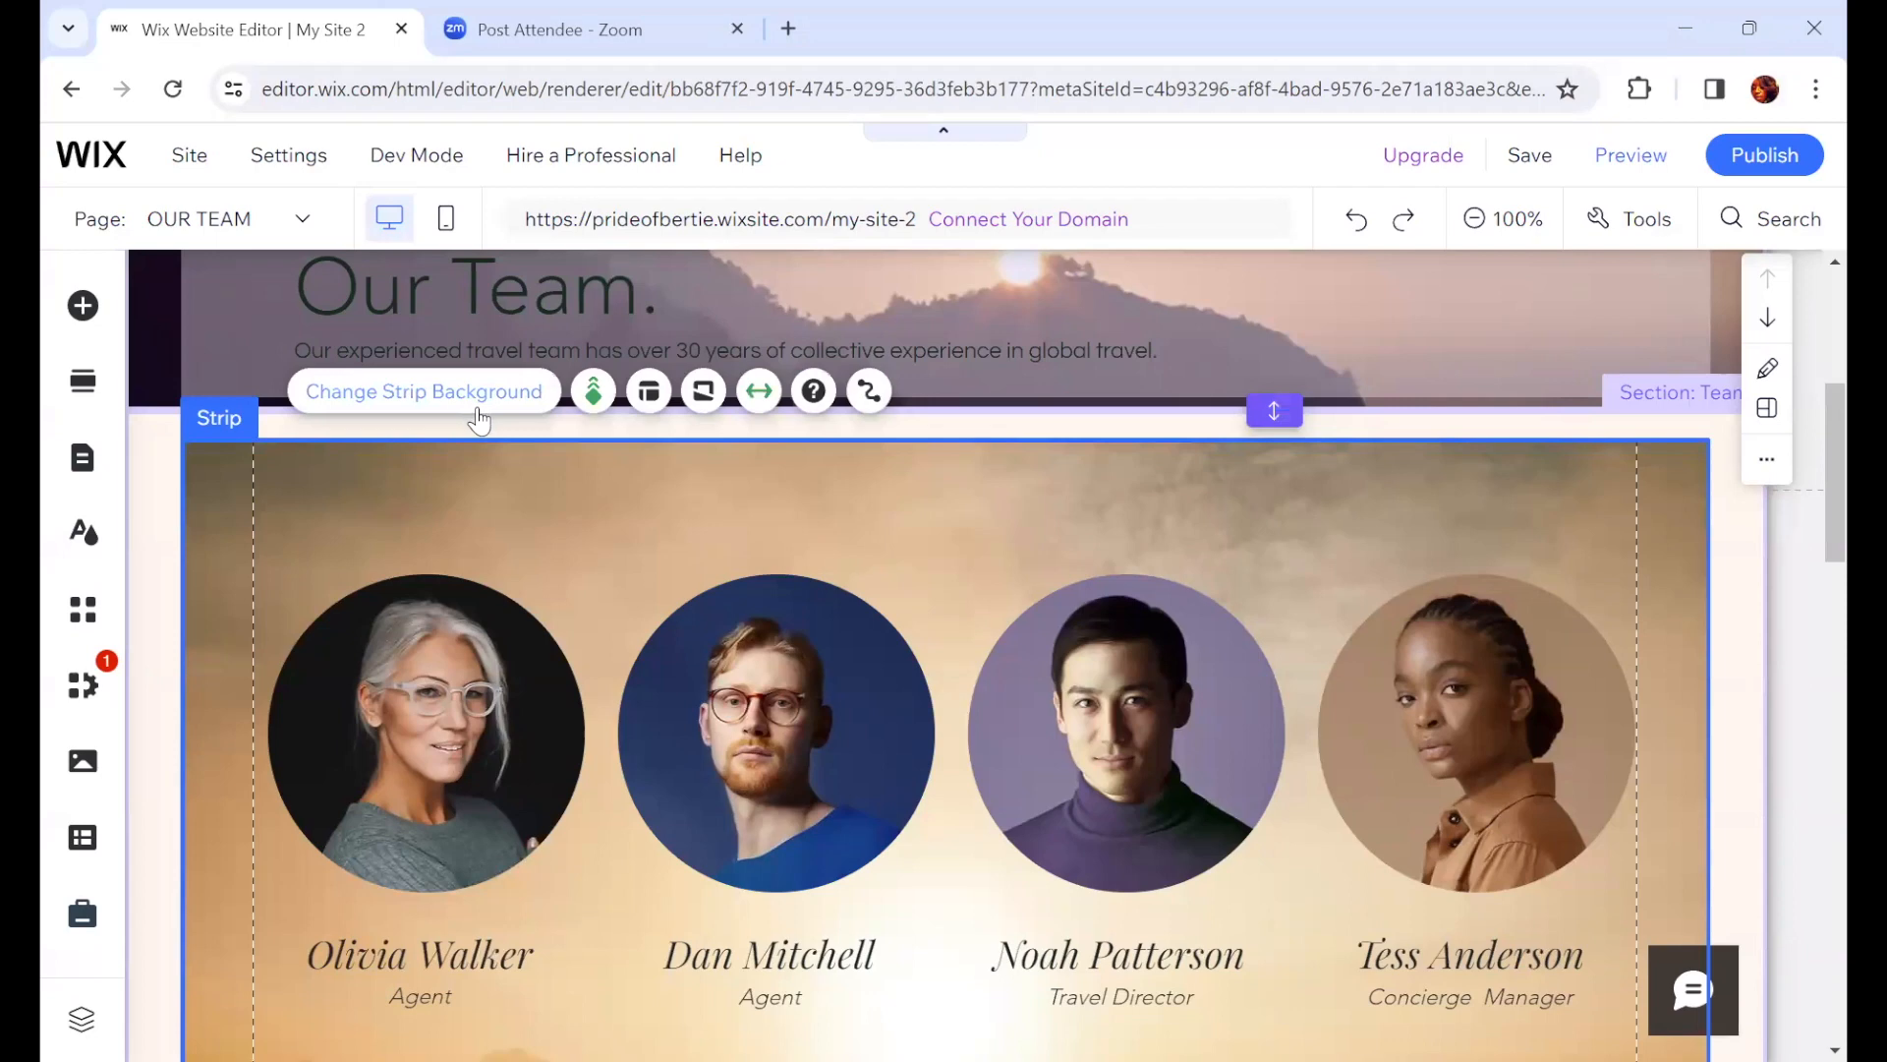
{"action": "left_click", "coordinate": [594, 393]}
{"action": "left_click", "coordinate": [594, 393]}
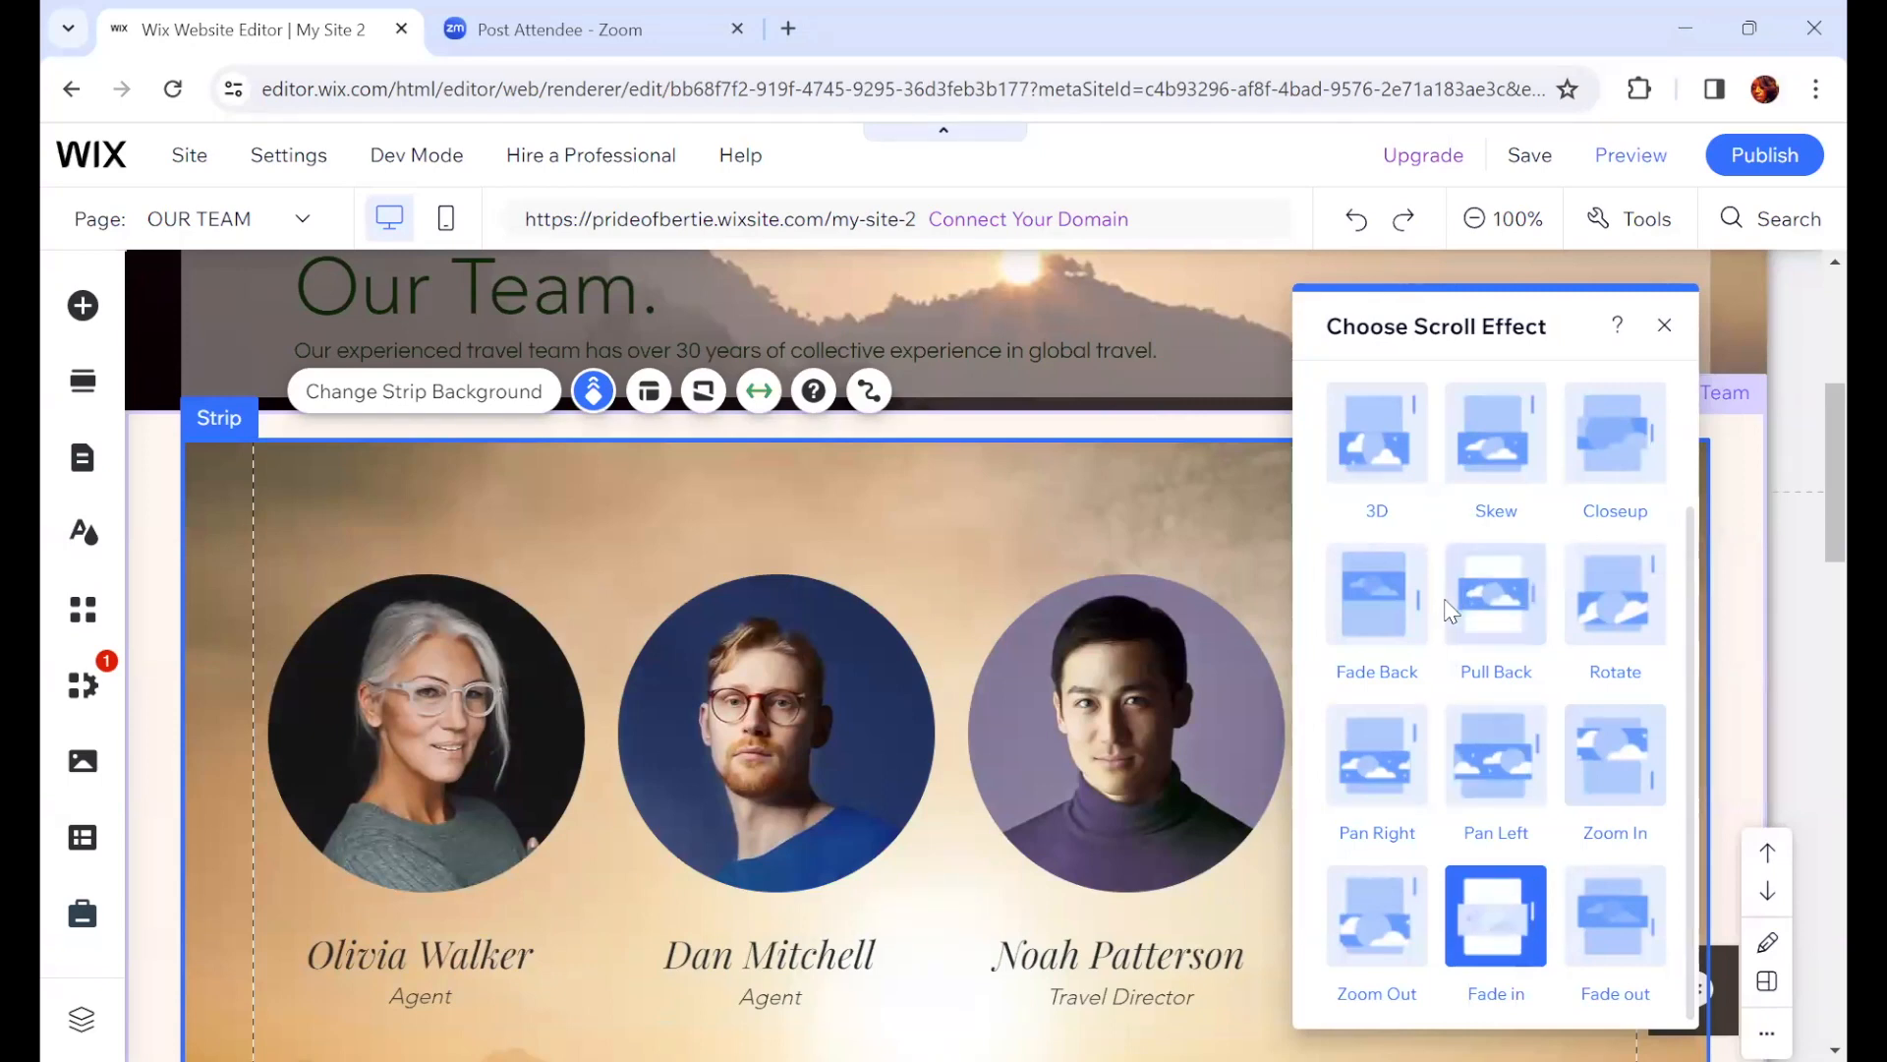
{"action": "scroll", "coordinate": [1433, 607], "scroll_direction": "up", "scroll_amount": 2}
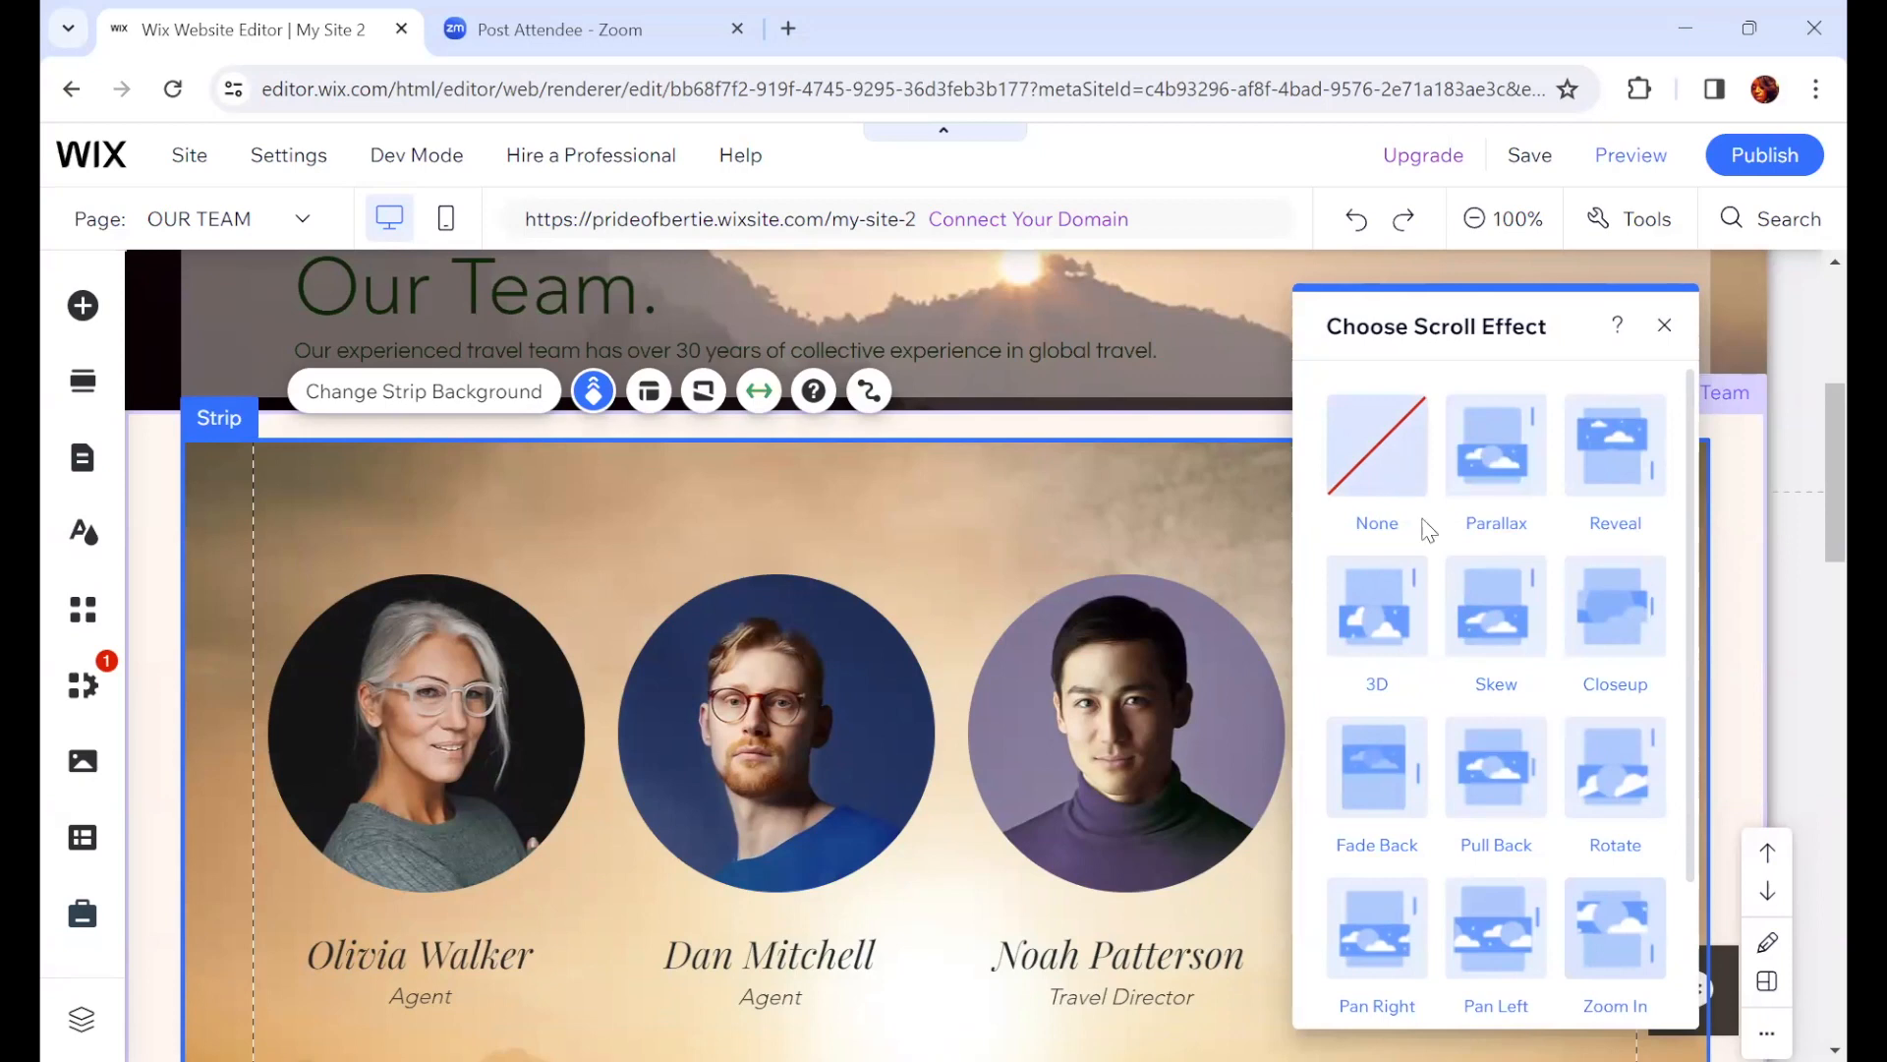
{"action": "scroll", "coordinate": [1477, 727], "scroll_direction": "down", "scroll_amount": 2}
{"action": "scroll", "coordinate": [1472, 719], "scroll_direction": "down", "scroll_amount": 1}
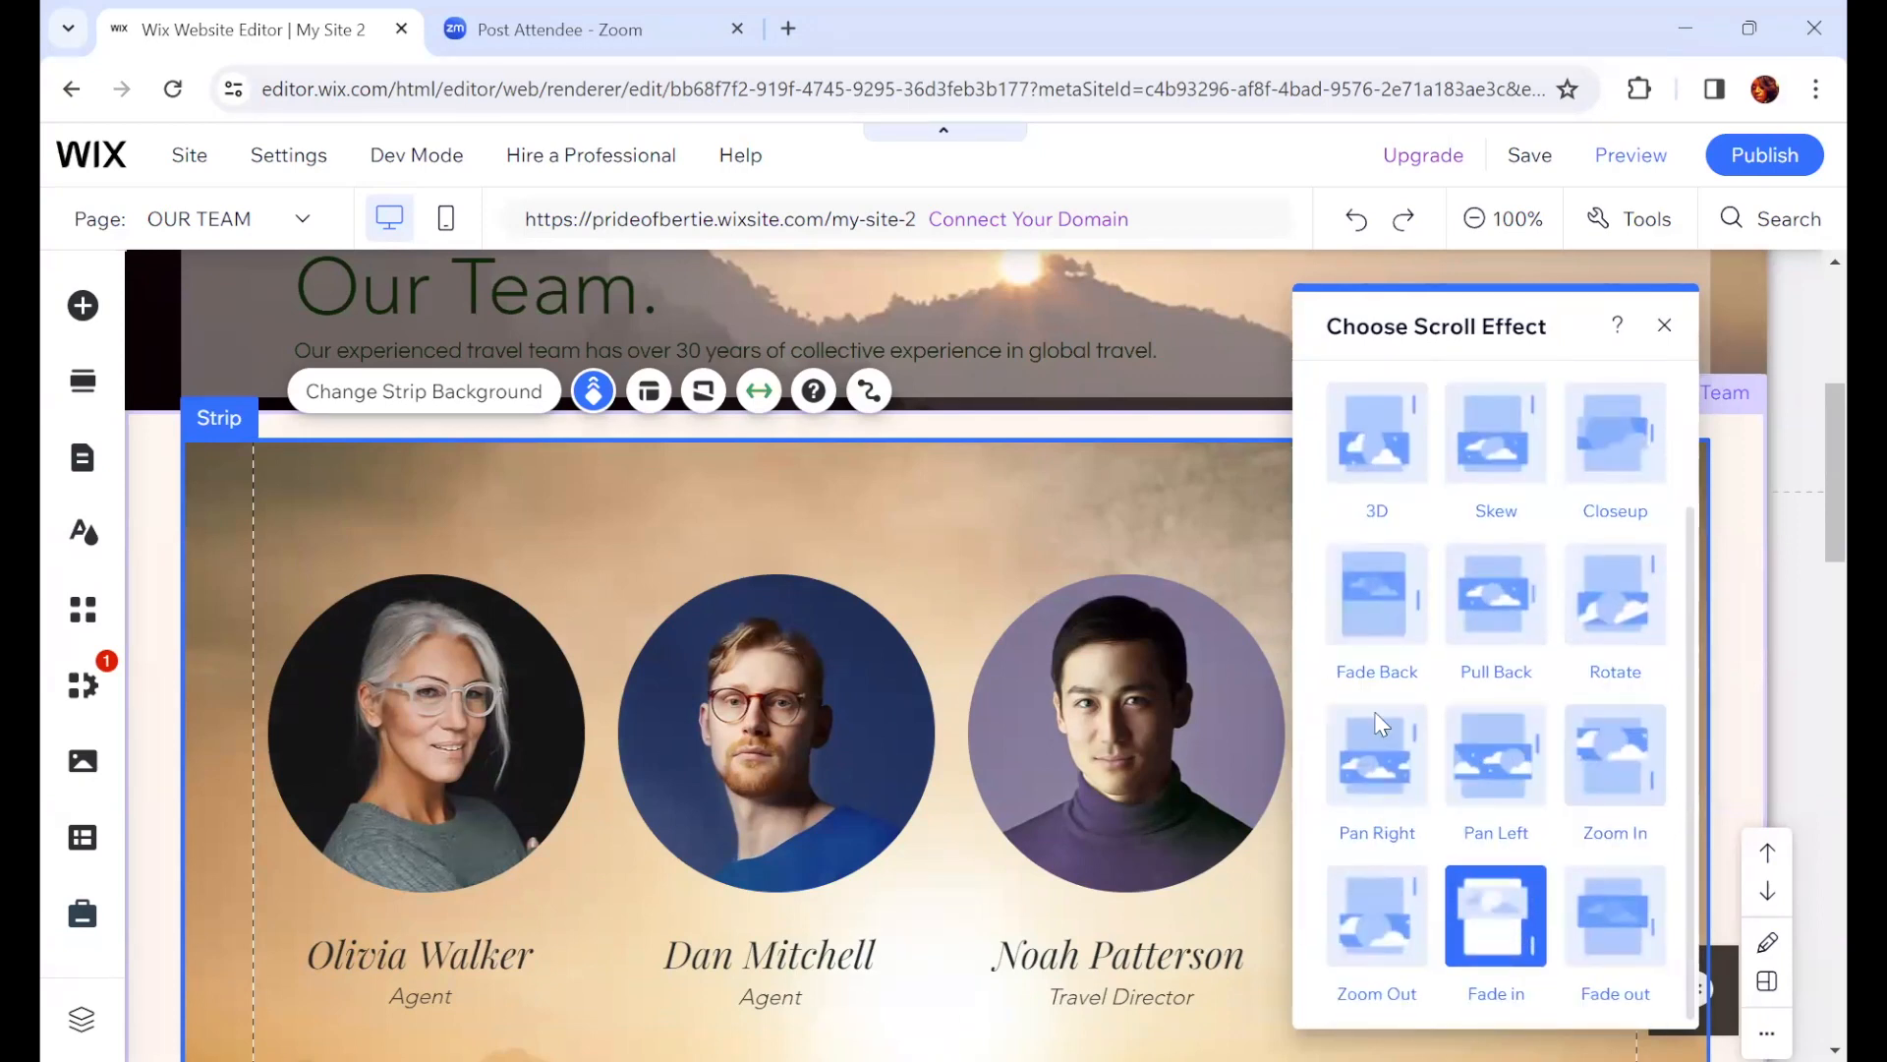
{"action": "left_click", "coordinate": [1377, 613]}
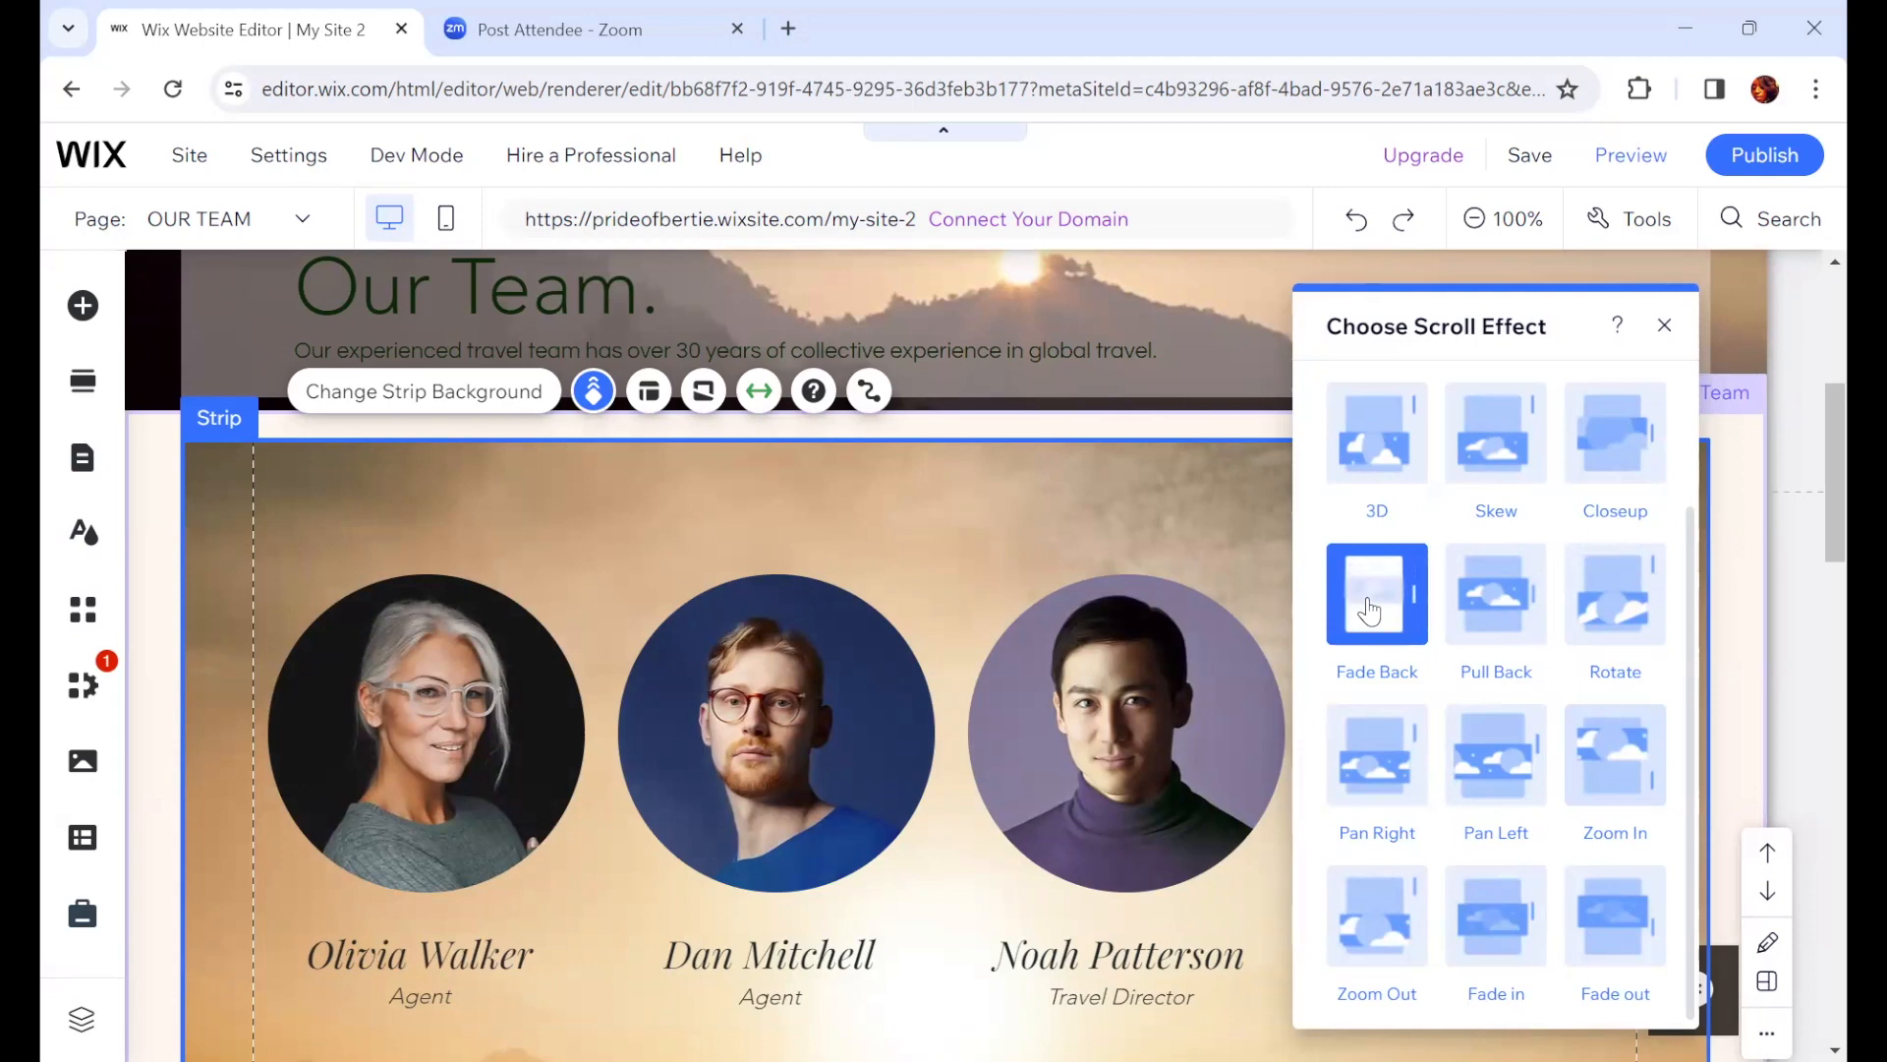
{"action": "left_click", "coordinate": [1664, 326]}
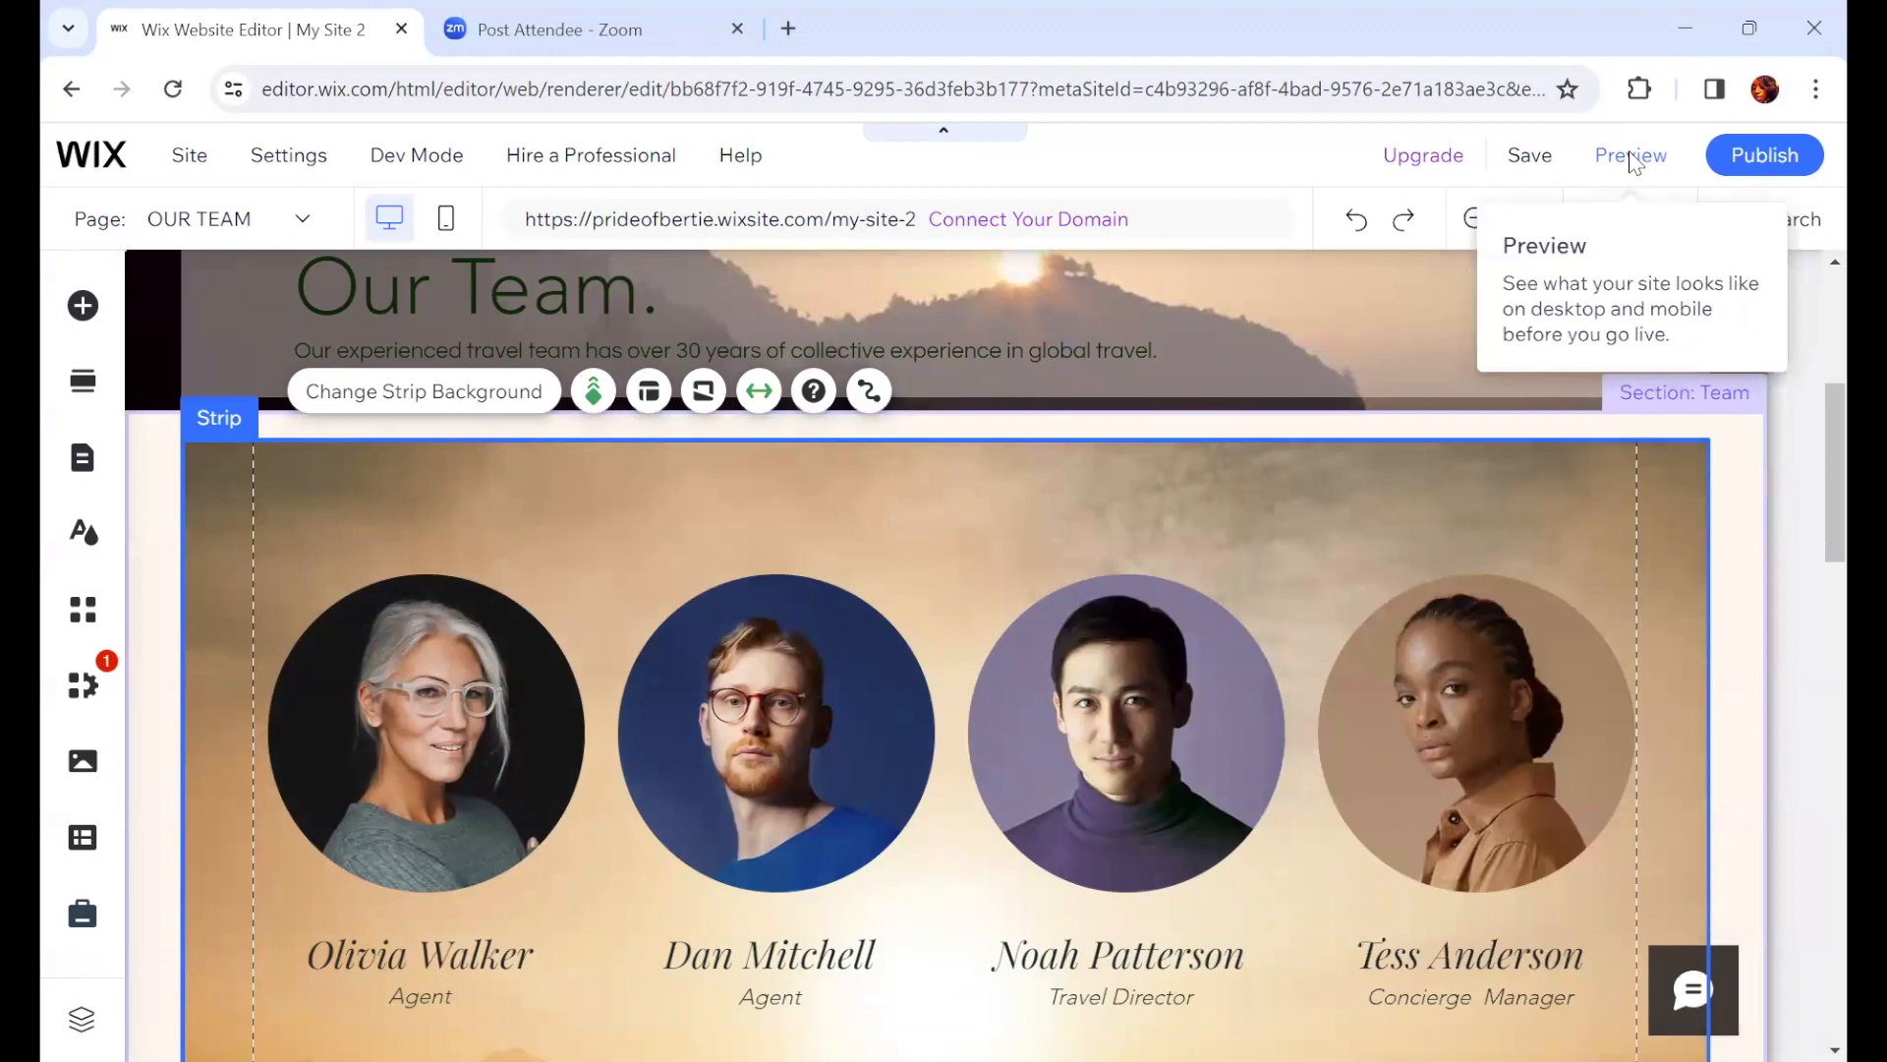
Step: Preview the OUR TEAM page on desktop and scroll through the team section
{"action": "left_click", "coordinate": [1635, 160]}
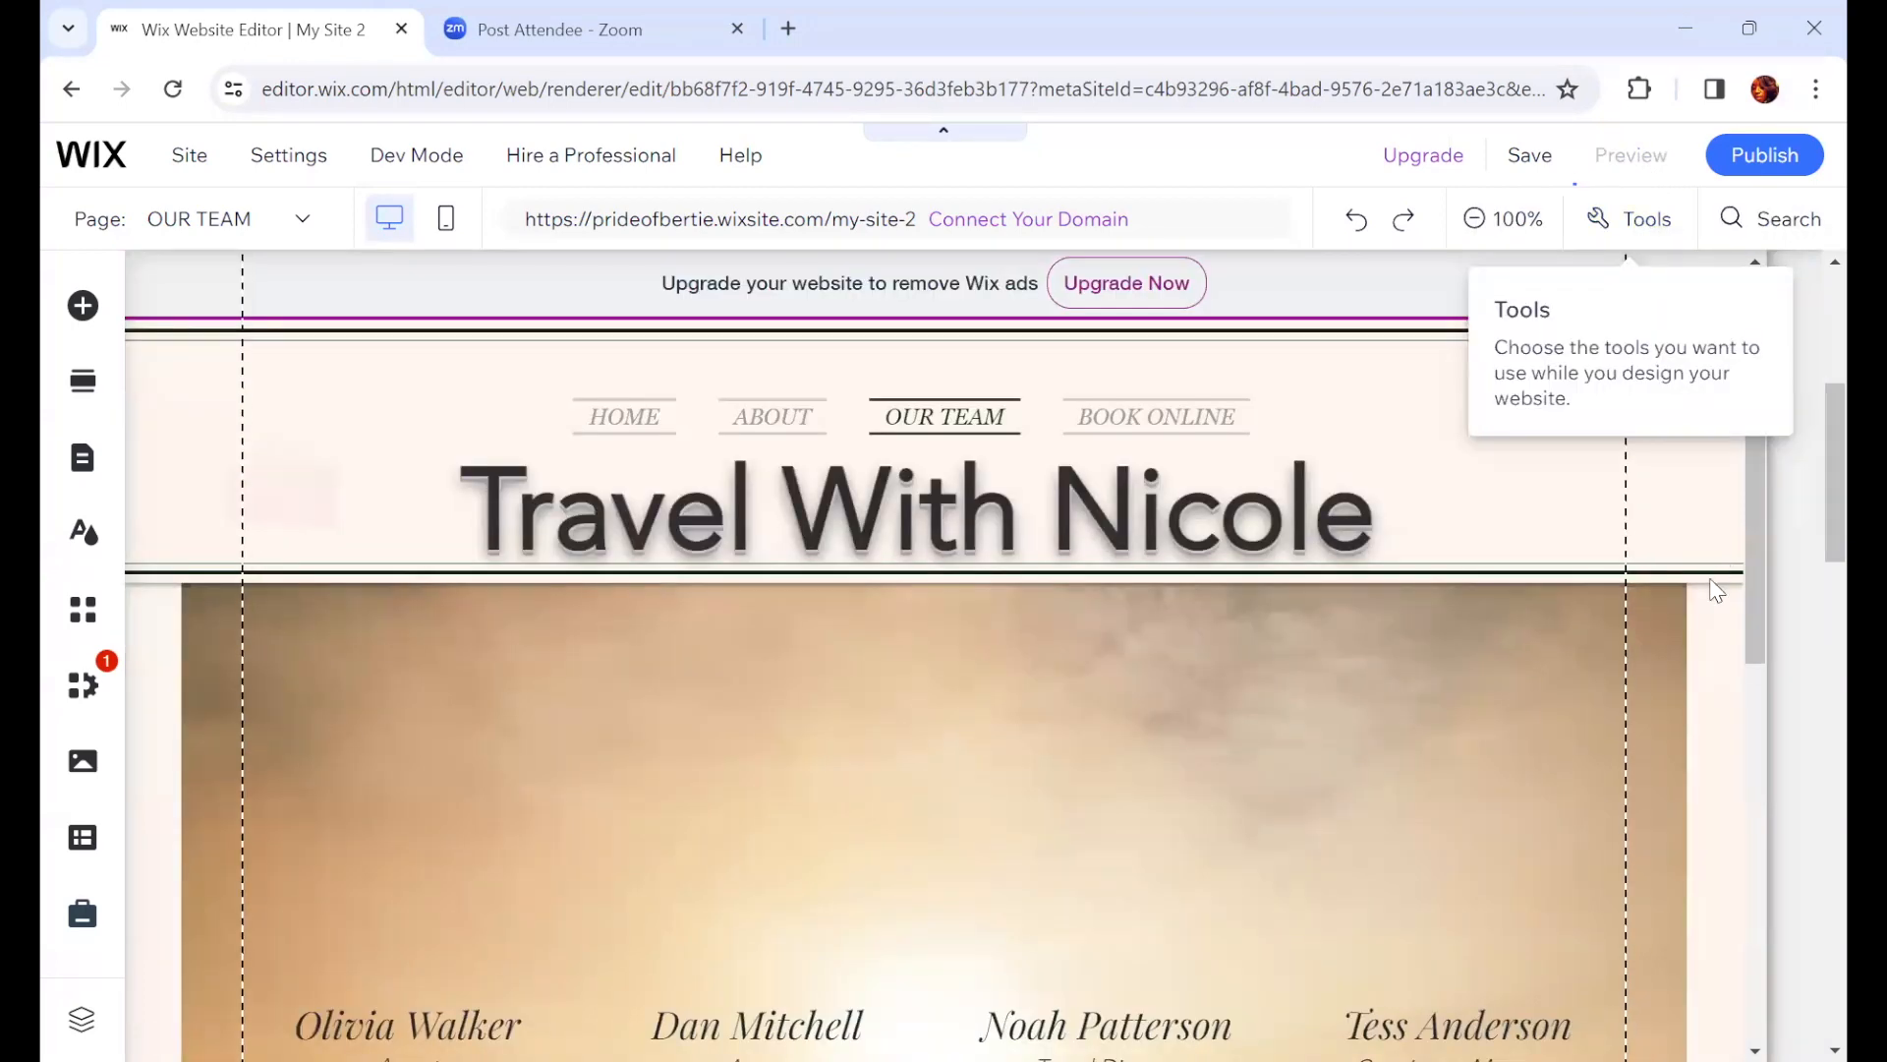
{"action": "scroll", "coordinate": [1716, 597], "scroll_direction": "down", "scroll_amount": 3}
{"action": "scroll", "coordinate": [1716, 597], "scroll_direction": "down", "scroll_amount": 4}
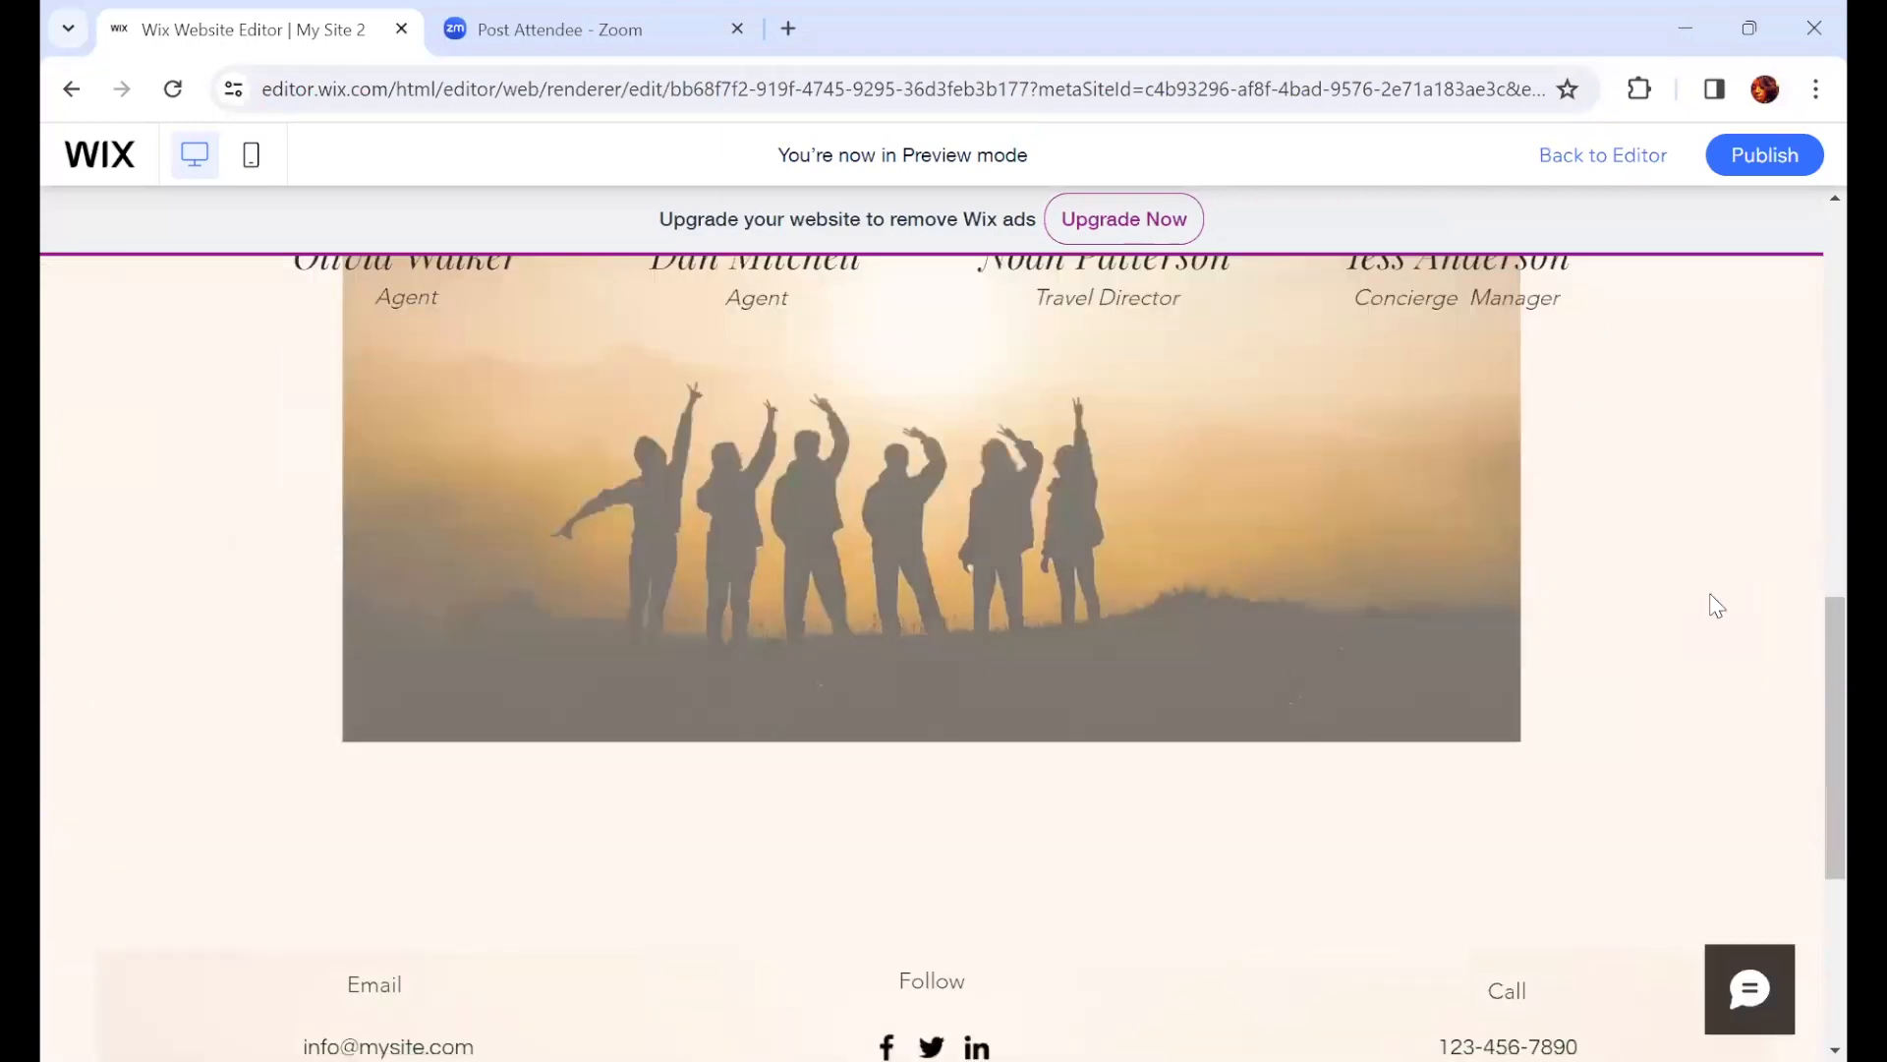
{"action": "scroll", "coordinate": [1716, 602], "scroll_direction": "up", "scroll_amount": 5}
{"action": "scroll", "coordinate": [1716, 604], "scroll_direction": "down", "scroll_amount": 4}
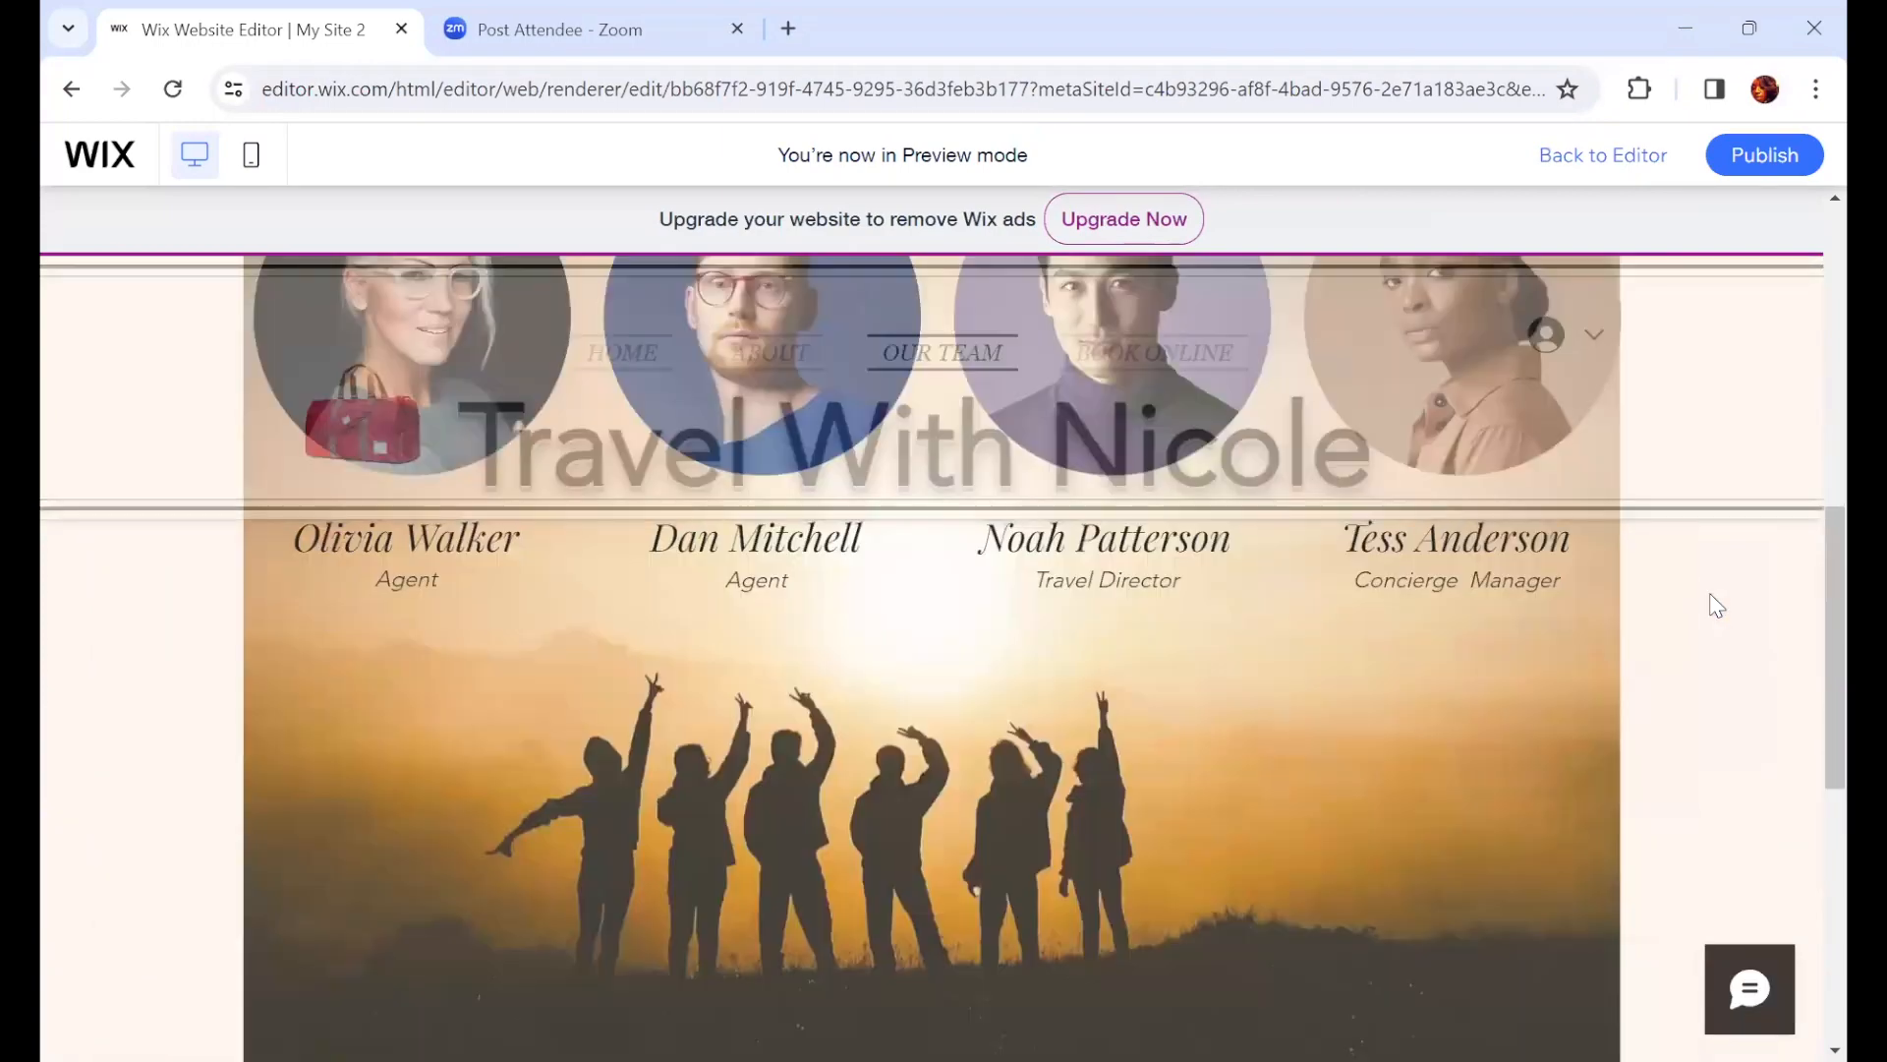
{"action": "scroll", "coordinate": [1716, 610], "scroll_direction": "up", "scroll_amount": 3}
{"action": "scroll", "coordinate": [1716, 615], "scroll_direction": "up", "scroll_amount": 4}
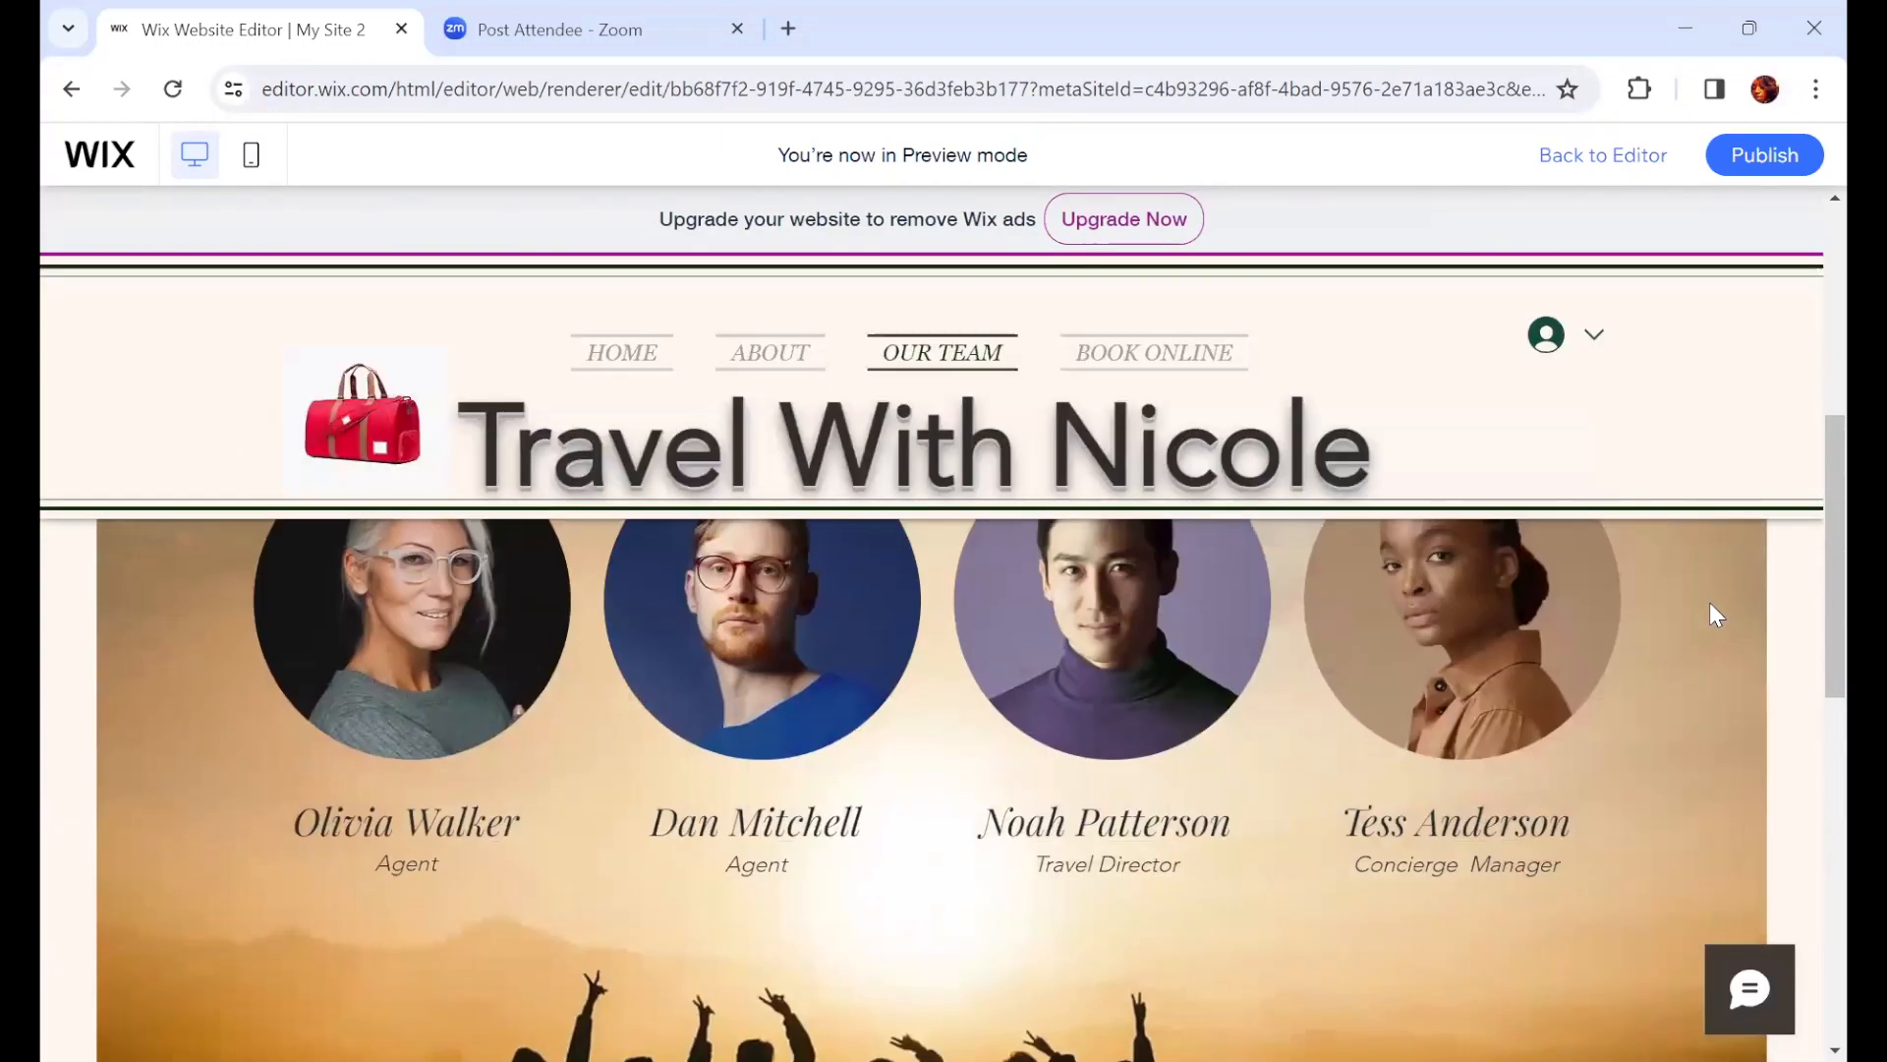
{"action": "scroll", "coordinate": [1712, 604], "scroll_direction": "down", "scroll_amount": 2}
{"action": "scroll", "coordinate": [1713, 606], "scroll_direction": "down", "scroll_amount": 4}
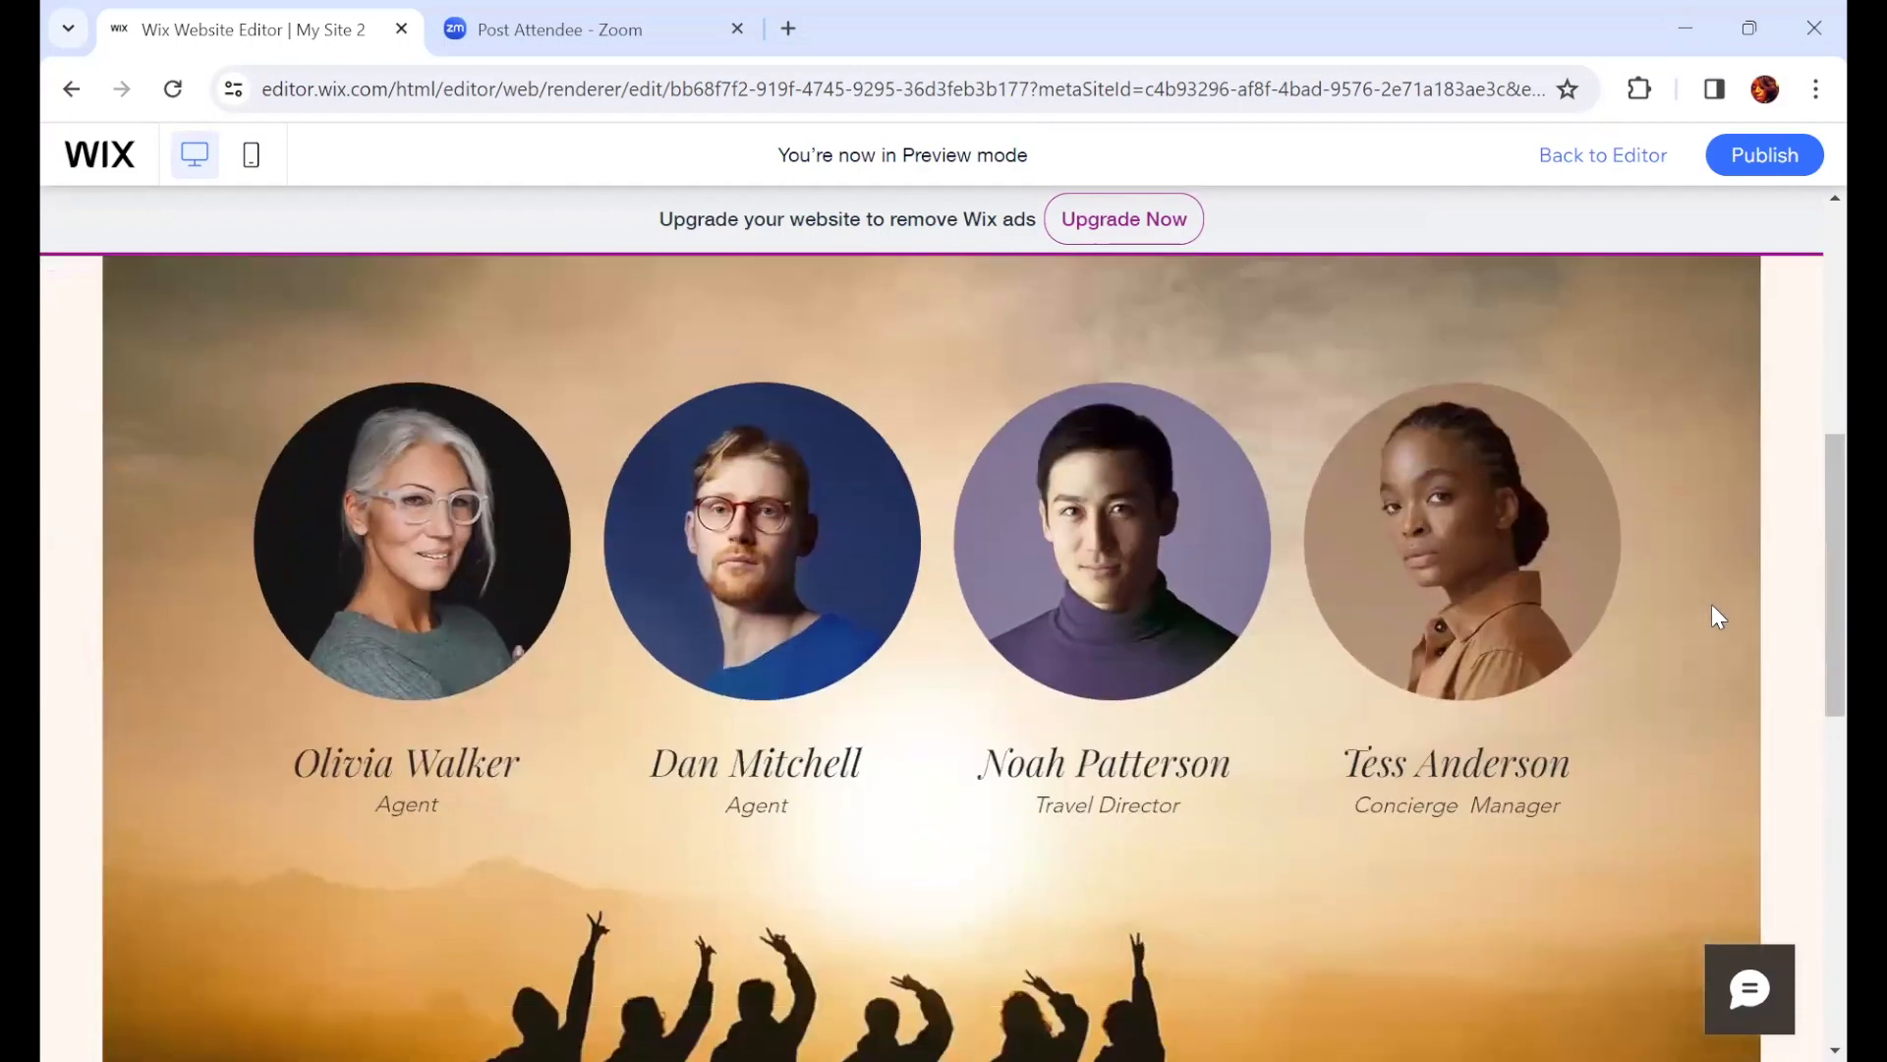
{"action": "scroll", "coordinate": [1716, 616], "scroll_direction": "up", "scroll_amount": 3}
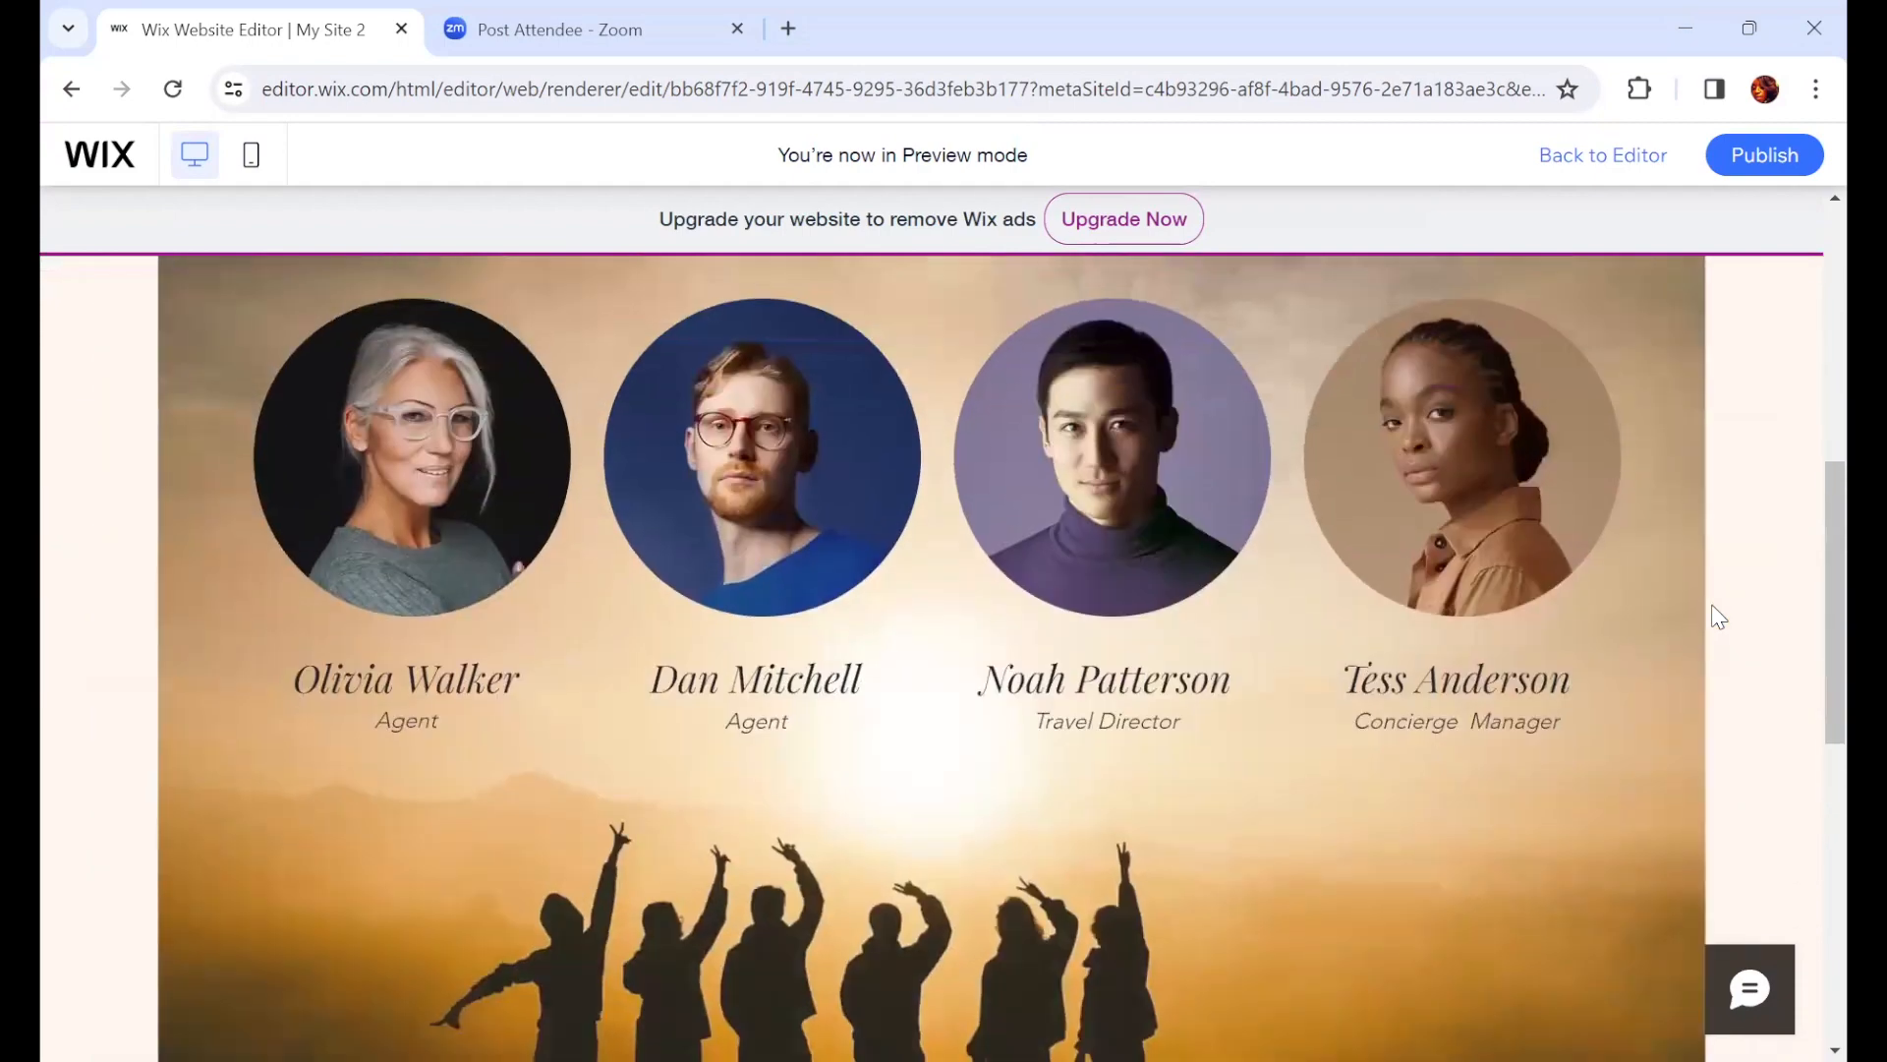
Step: Return to the editor and set the team strip's scroll effect back to Fade in
{"action": "left_click", "coordinate": [1593, 167]}
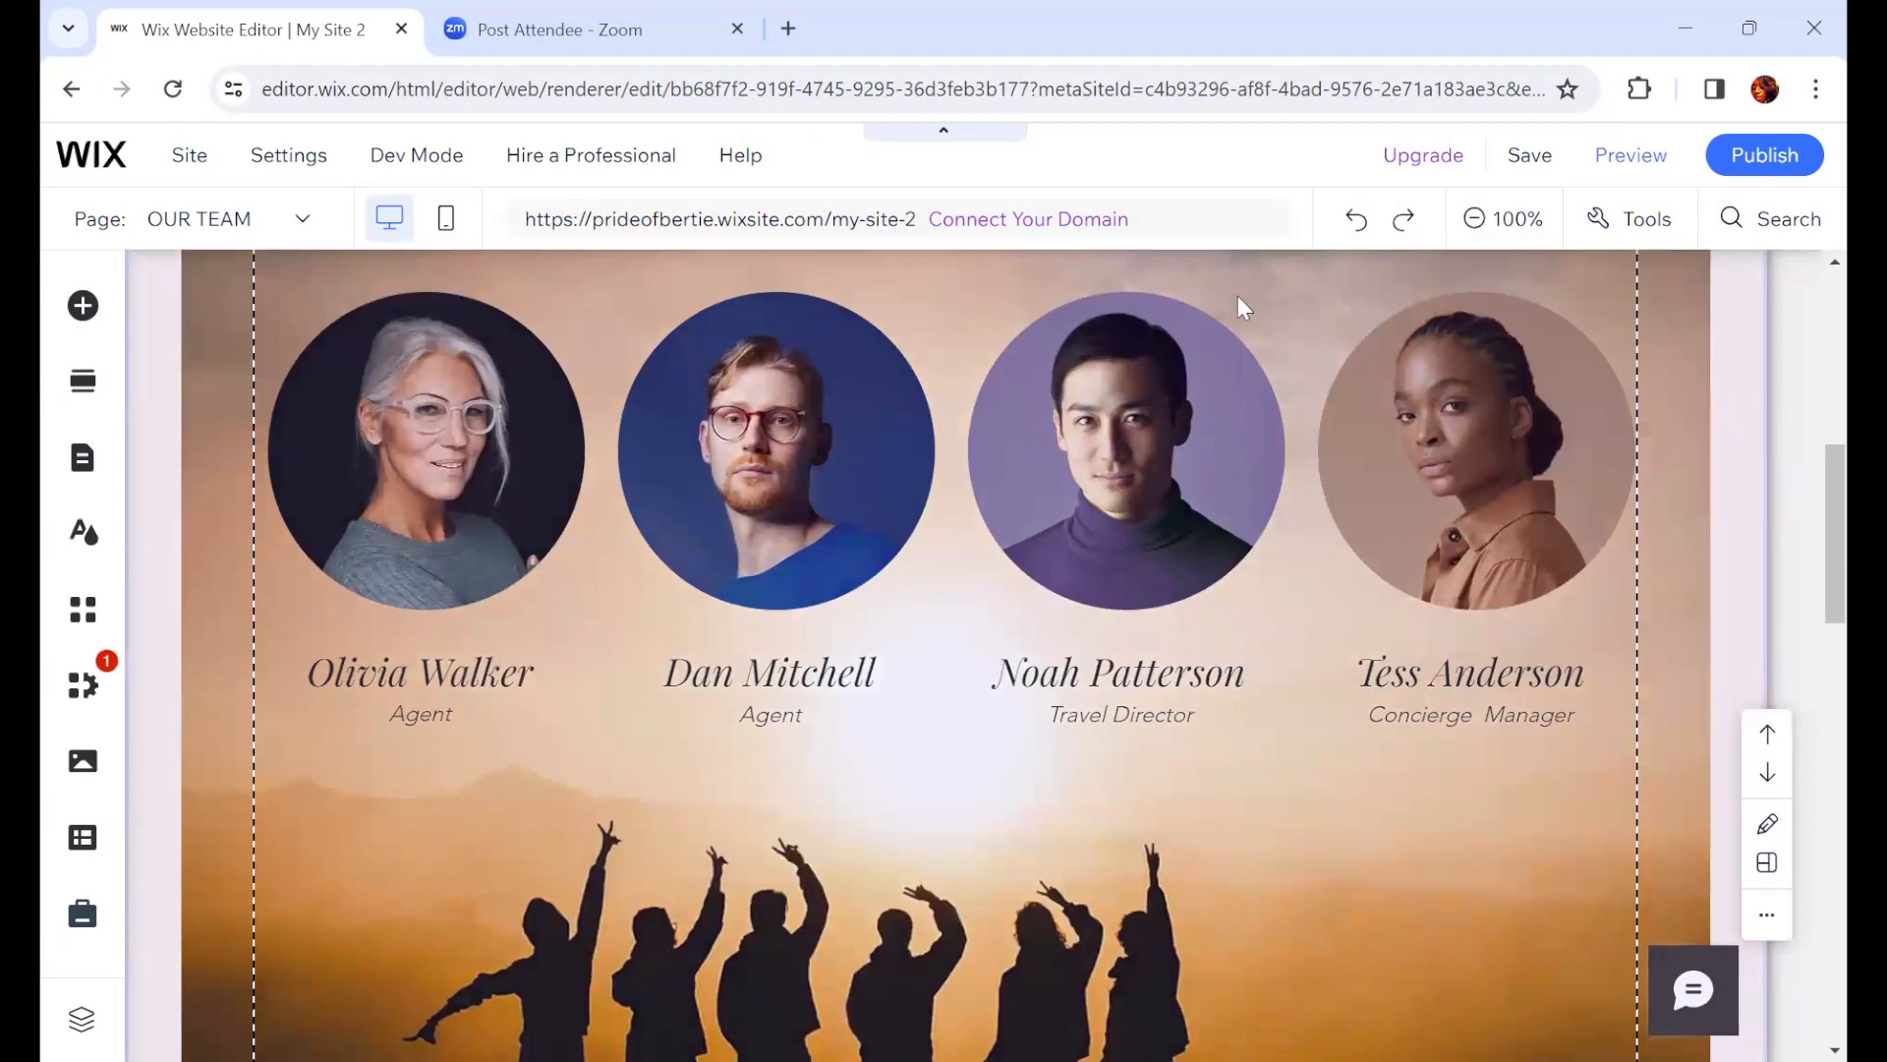
{"action": "scroll", "coordinate": [847, 738], "scroll_direction": "up", "scroll_amount": 4}
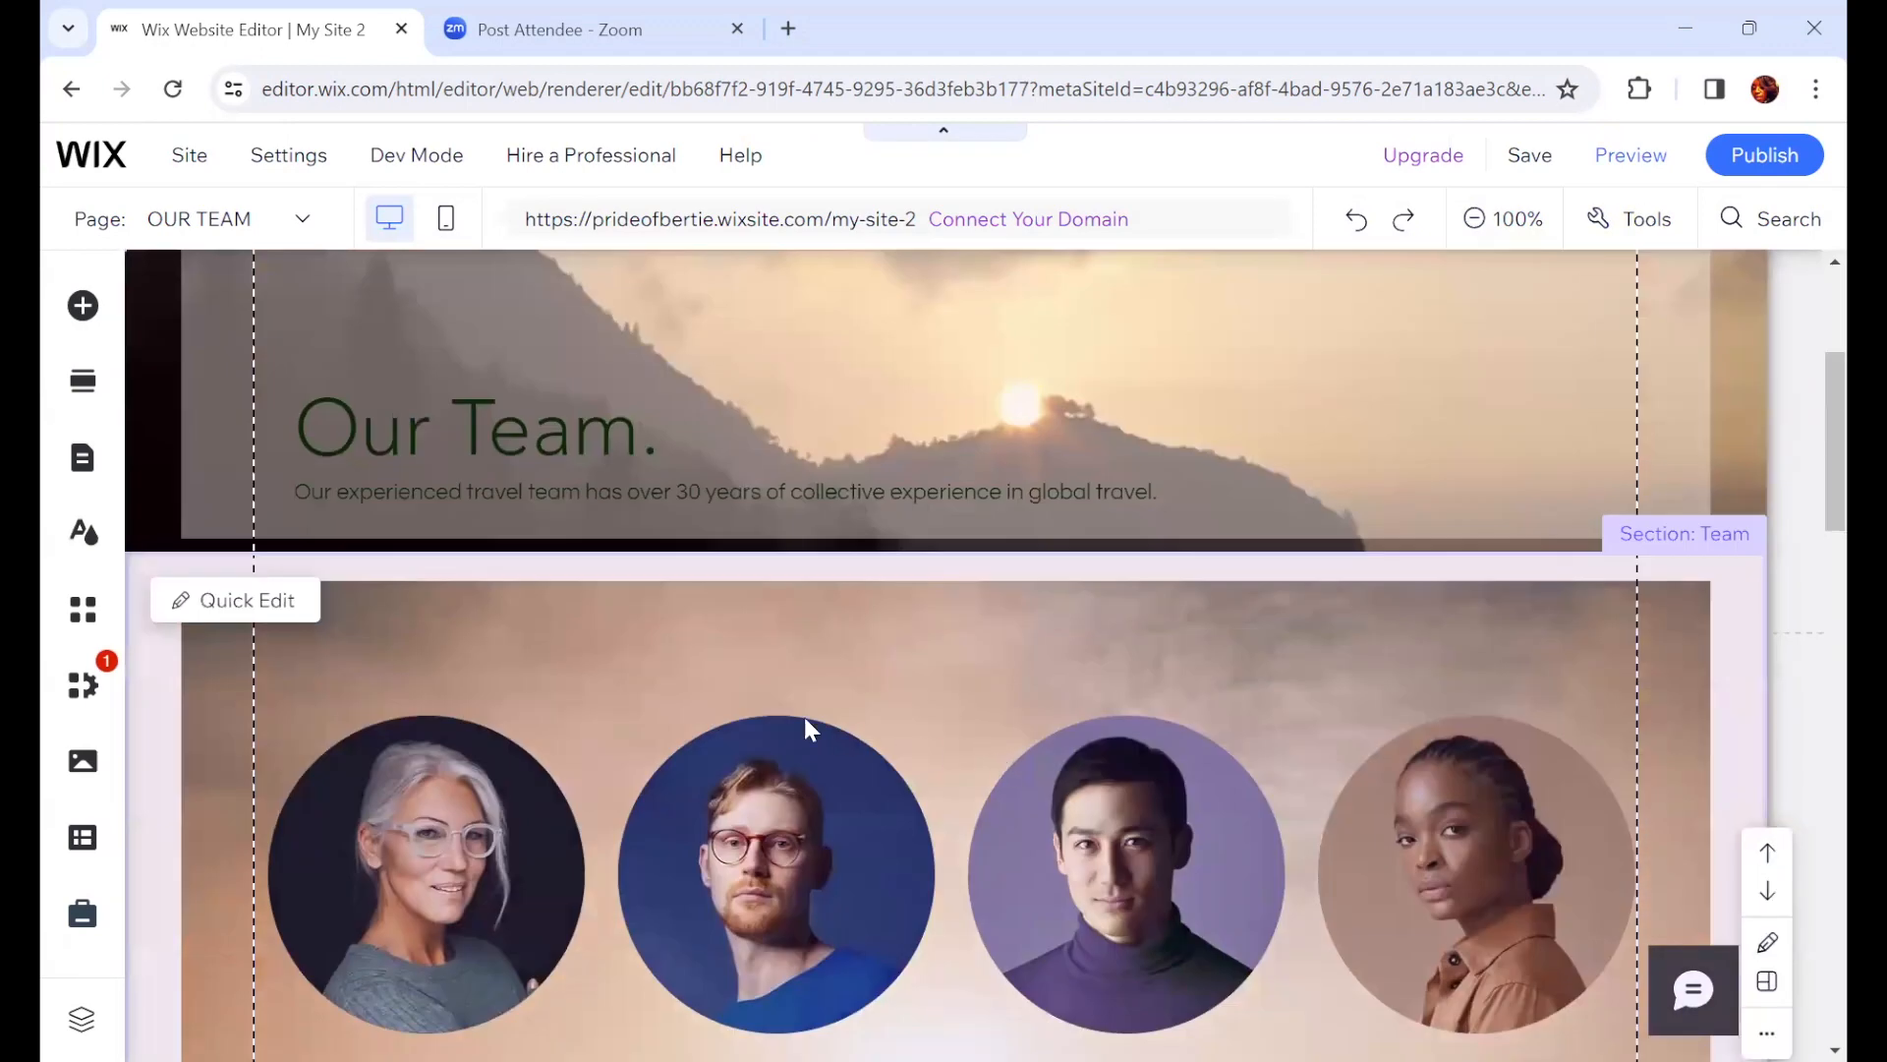
{"action": "left_click", "coordinate": [499, 649]}
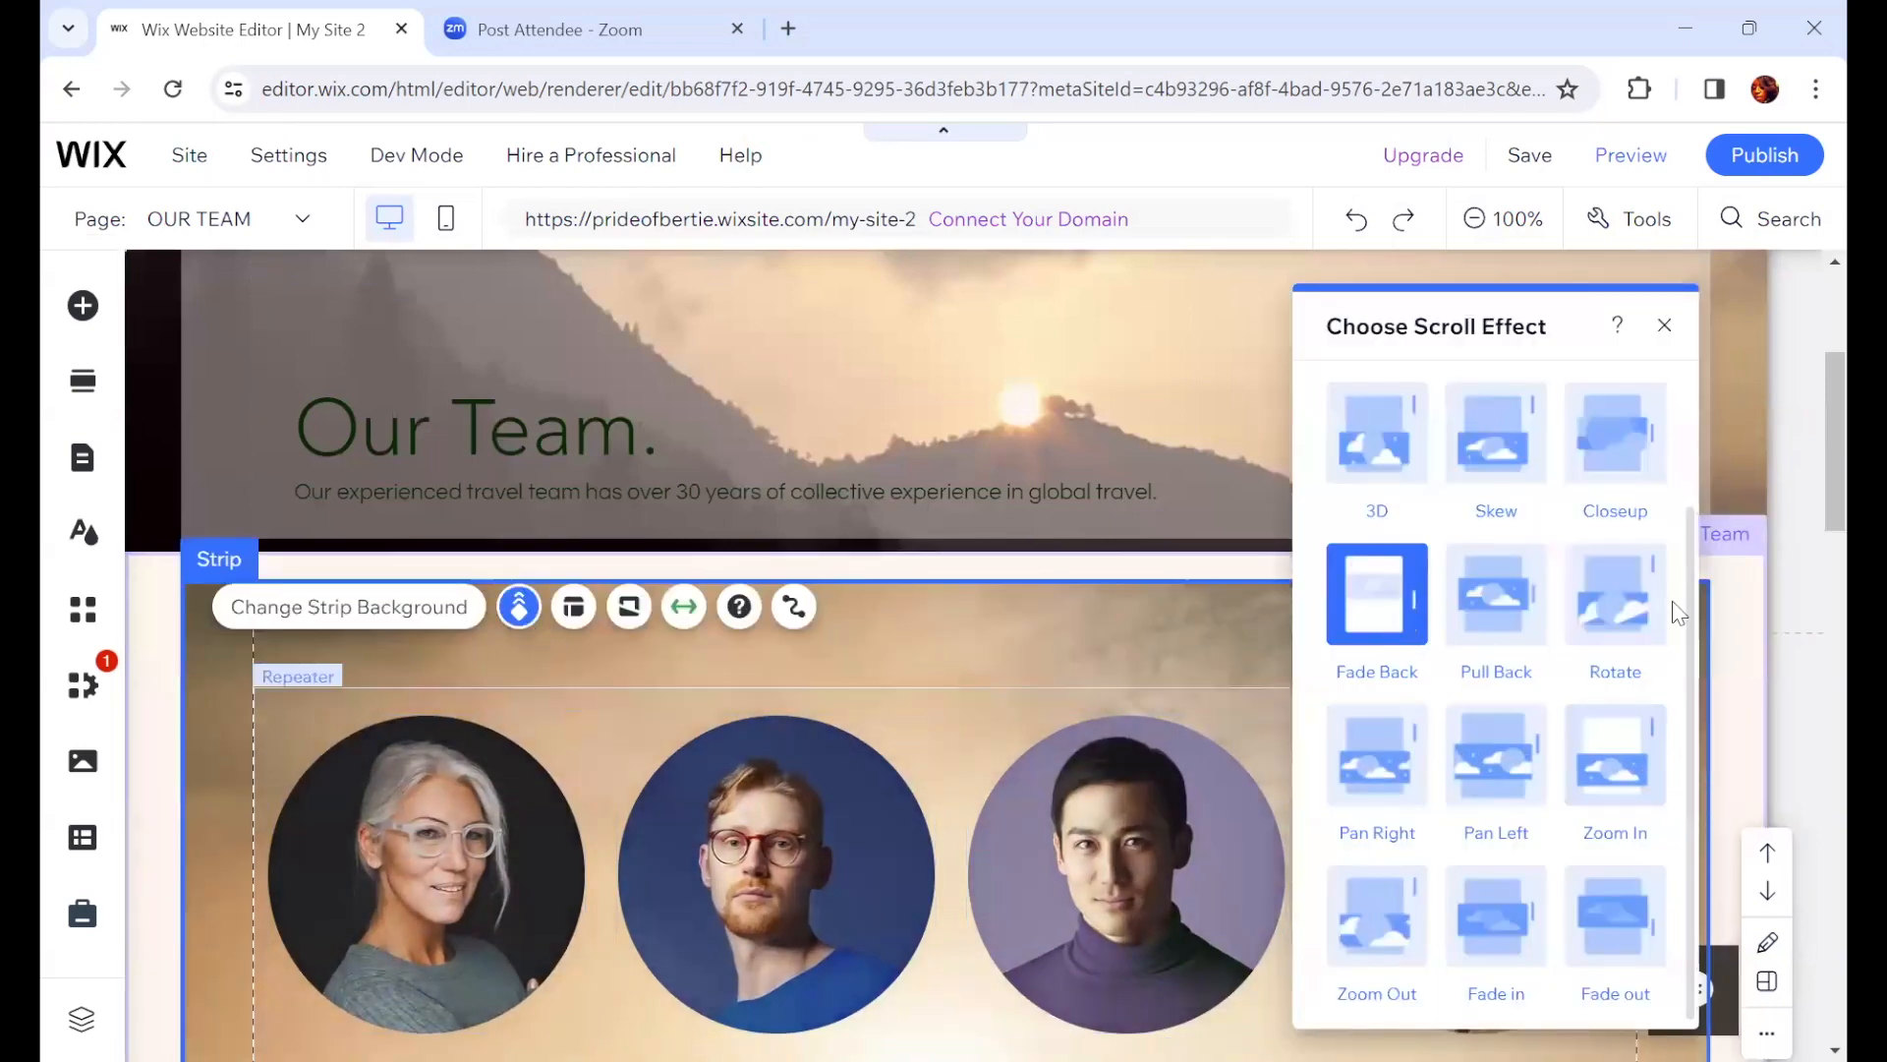
{"action": "left_click", "coordinate": [1498, 909]}
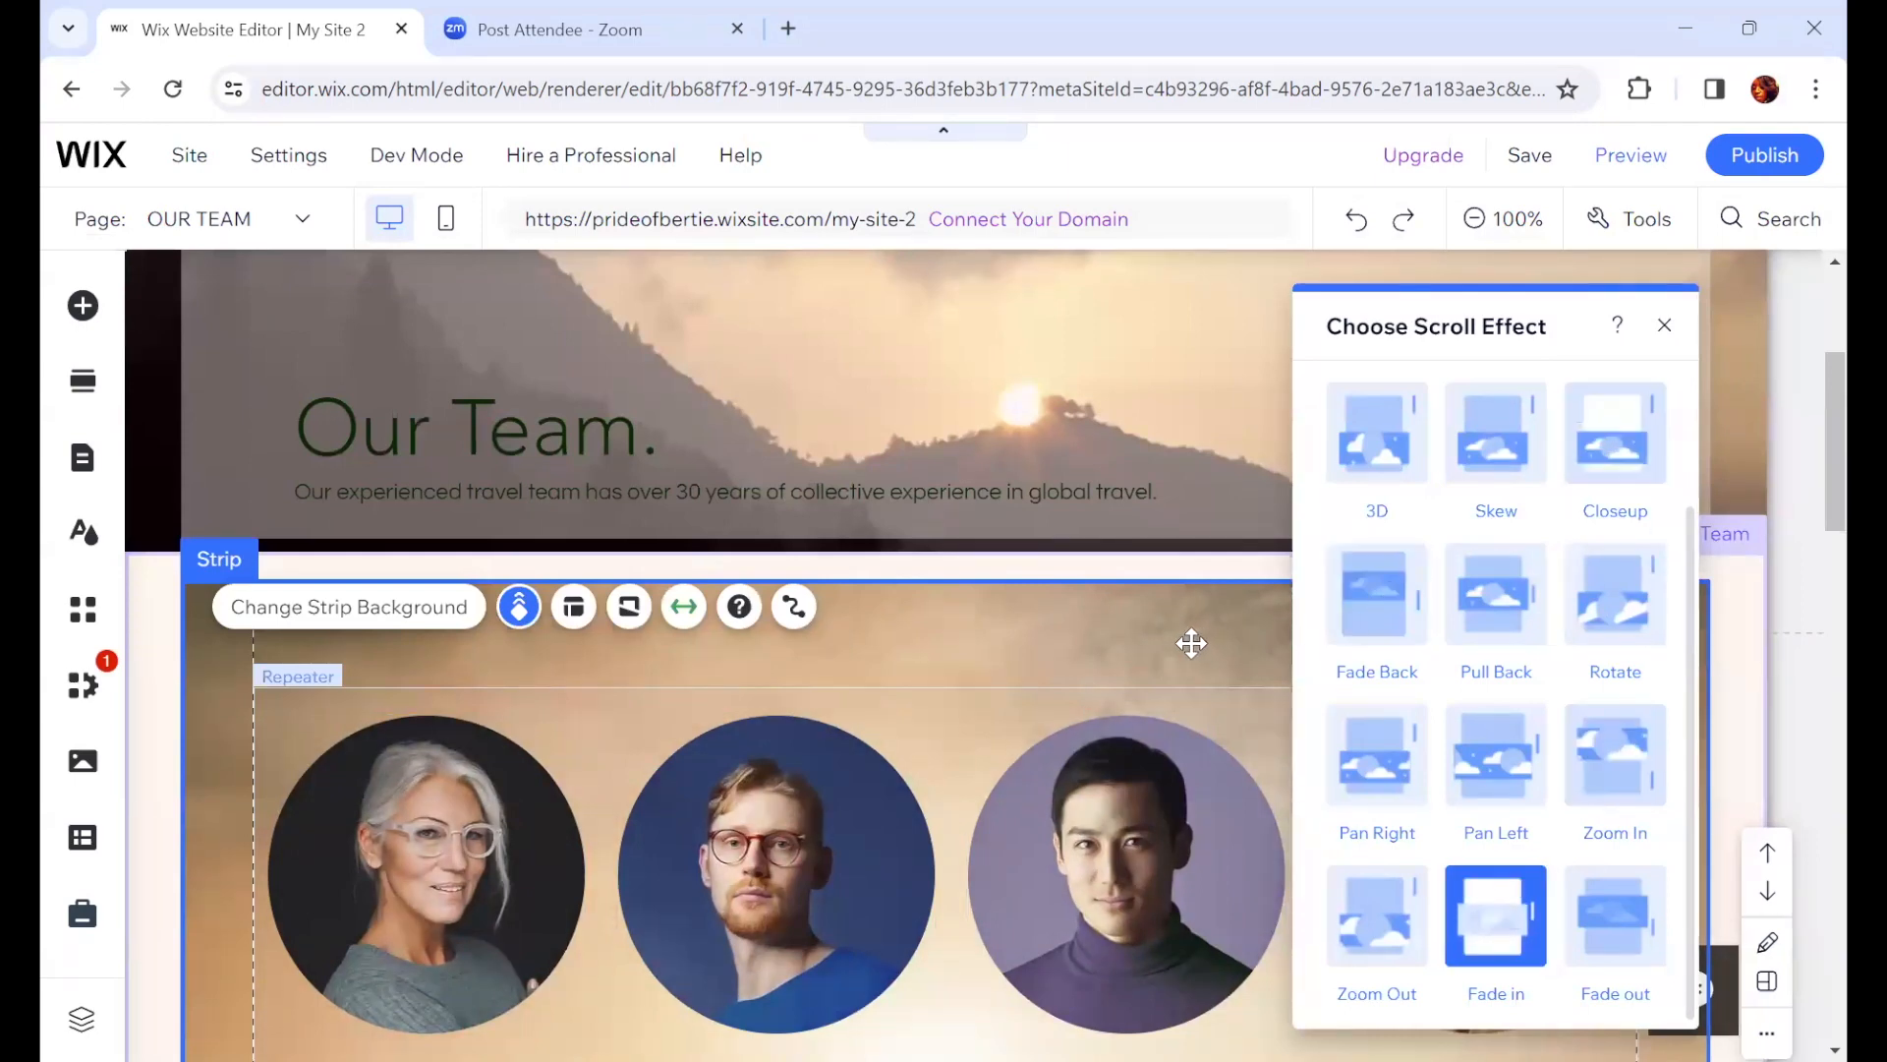
{"action": "left_click", "coordinate": [1664, 327]}
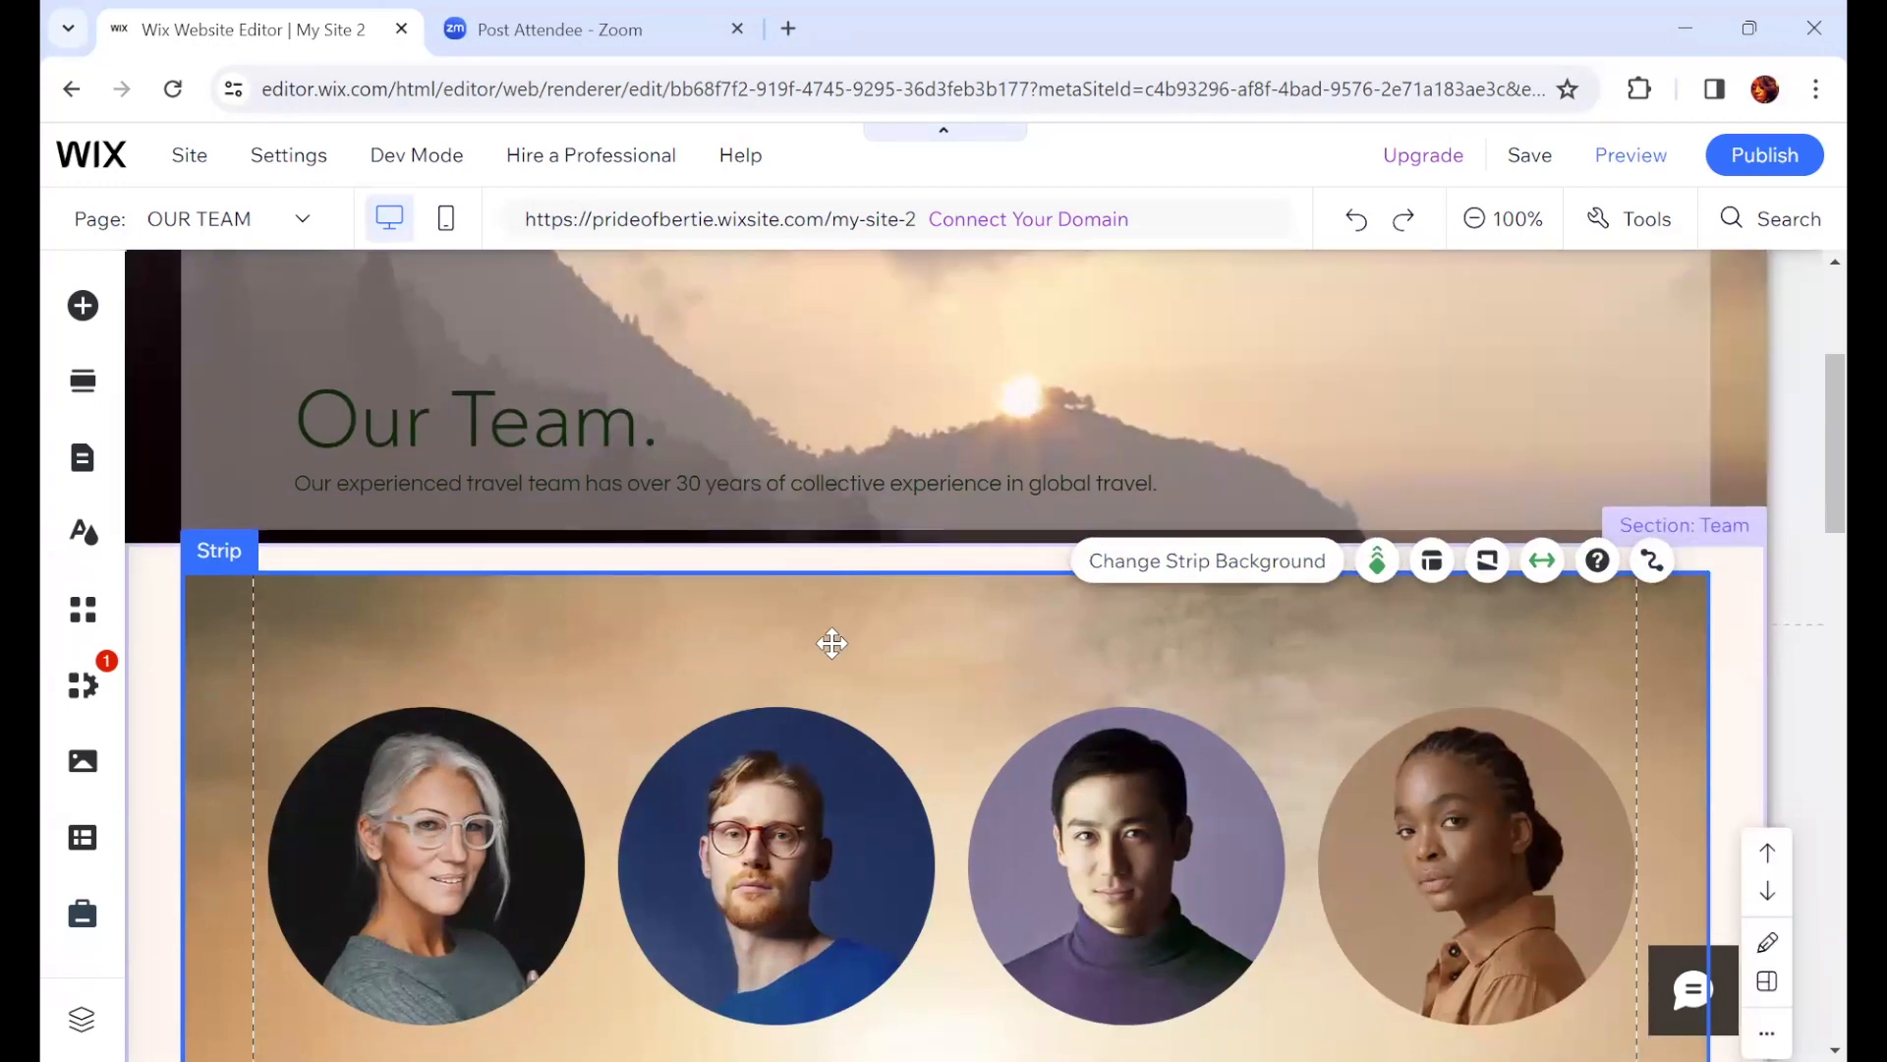
Step: Open the image chooser for the first team member's photo and browse the Site Files and My Boards media folders
{"action": "scroll", "coordinate": [830, 639], "scroll_direction": "down", "scroll_amount": 2}
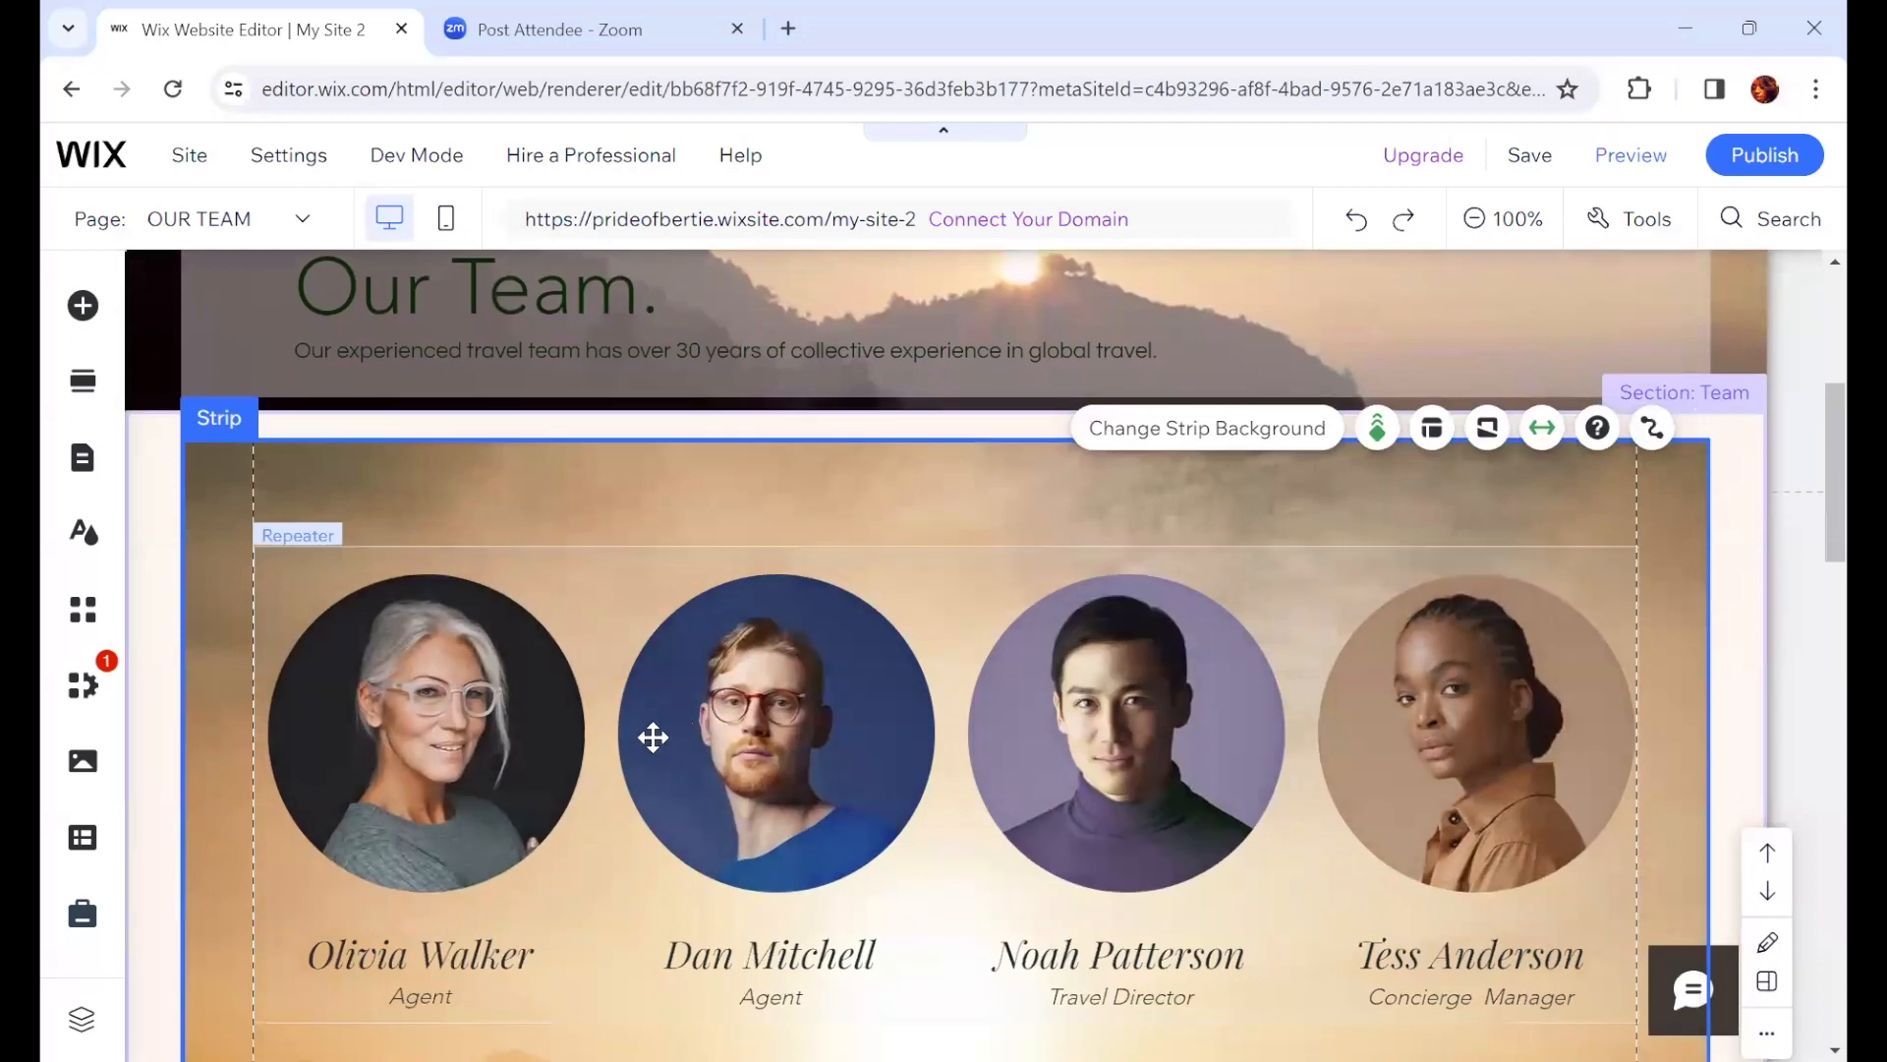
{"action": "left_click", "coordinate": [412, 784]}
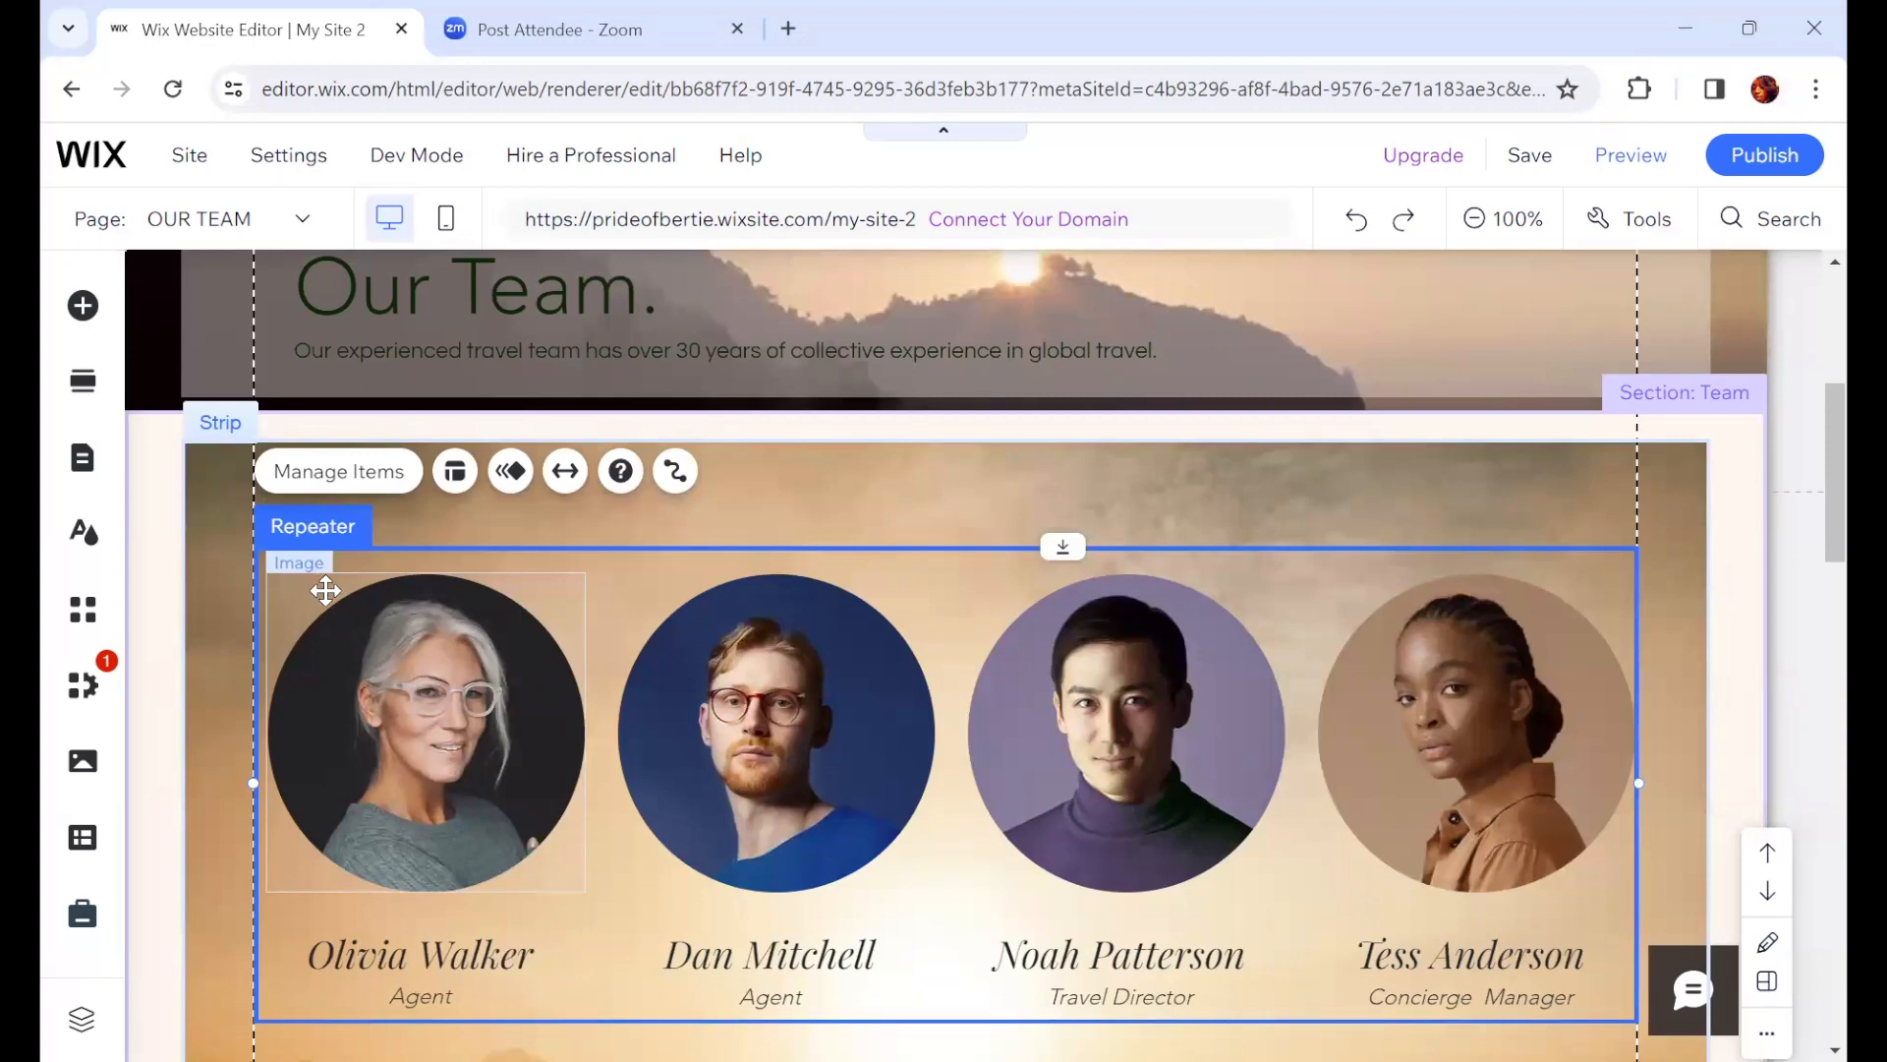
{"action": "left_click", "coordinate": [442, 745]}
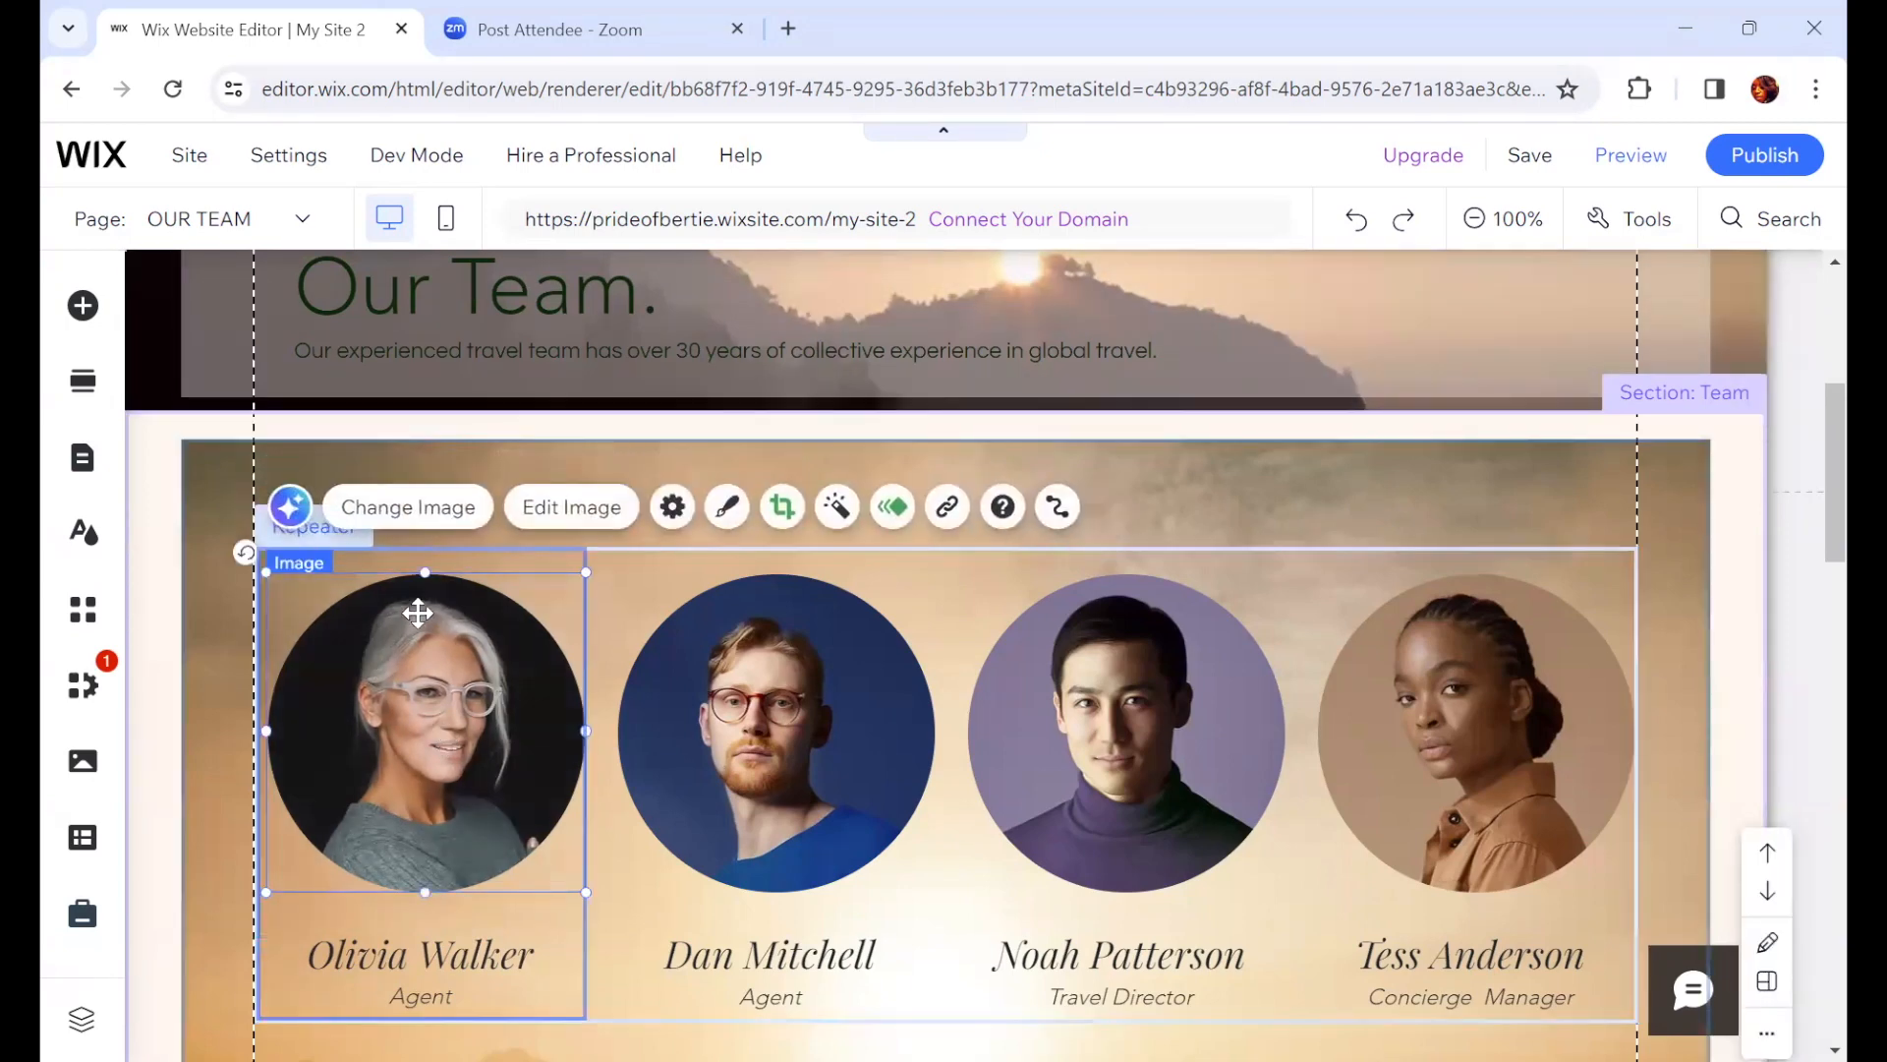
{"action": "left_click", "coordinate": [567, 509]}
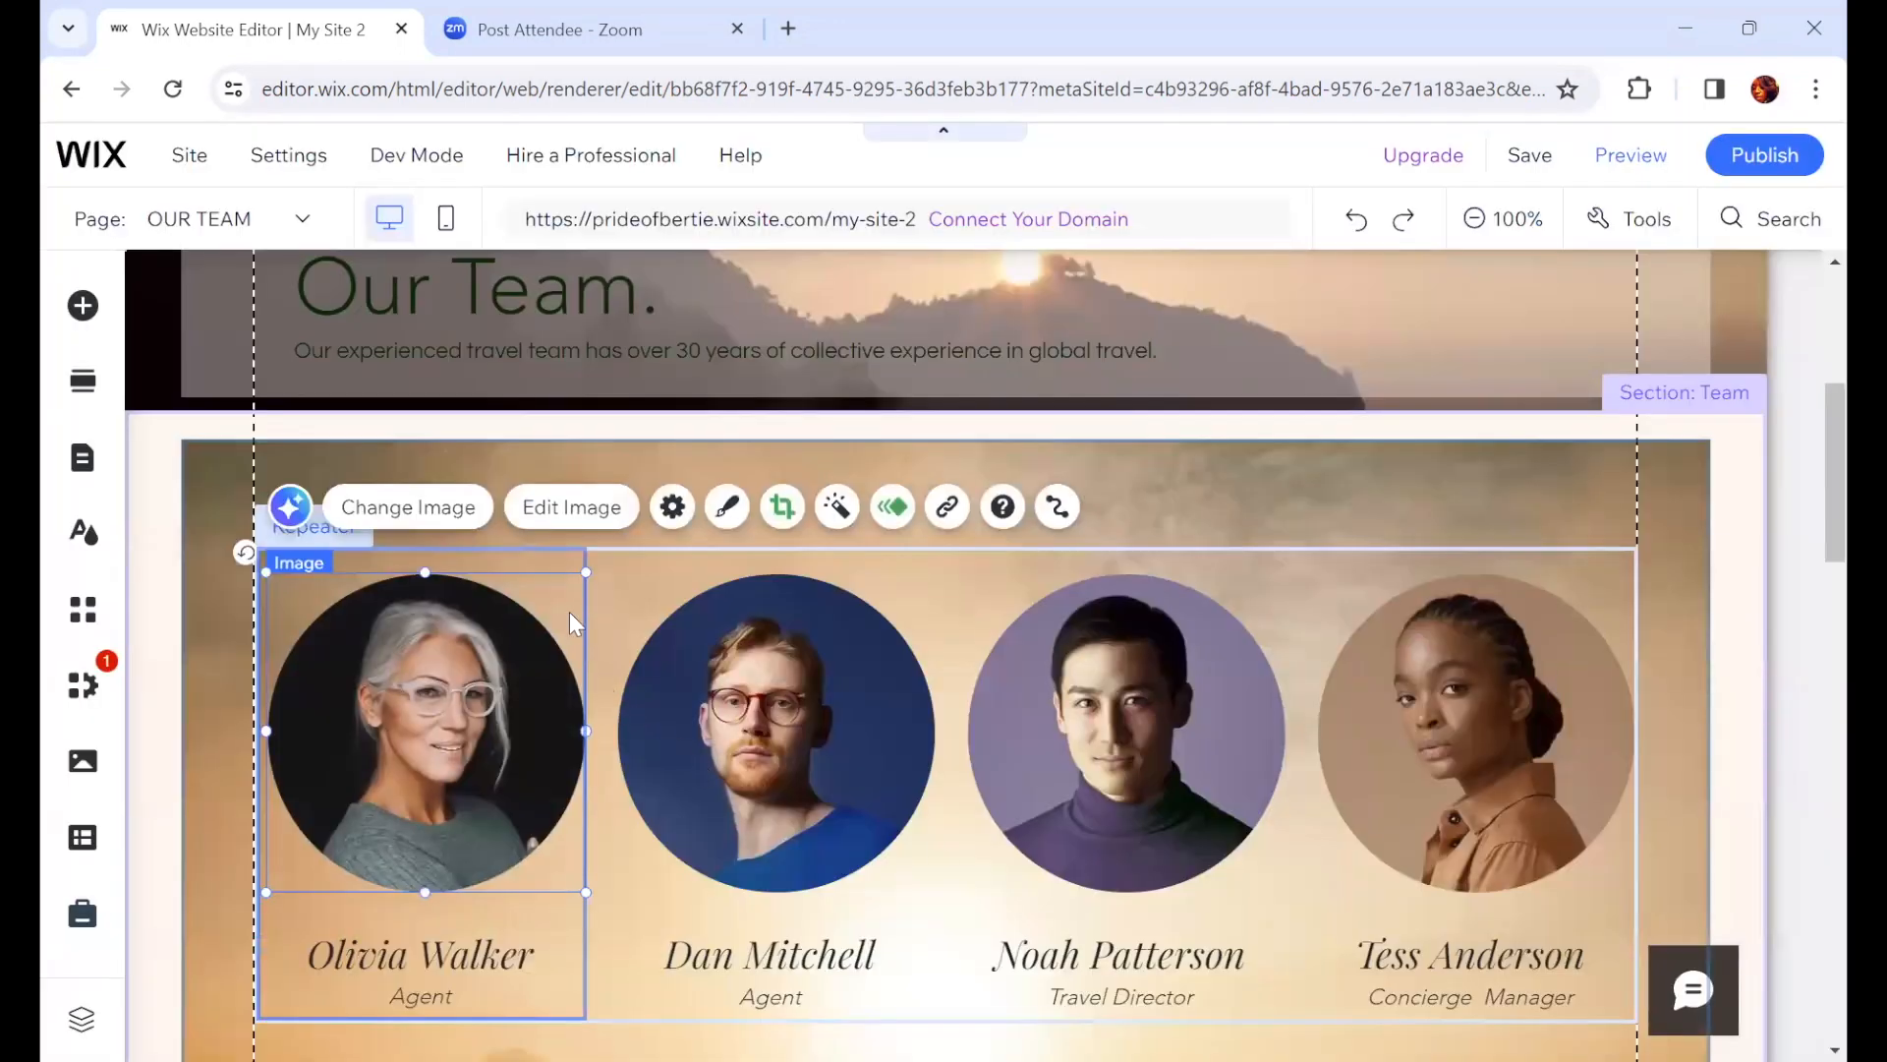
{"action": "left_click", "coordinate": [439, 516]}
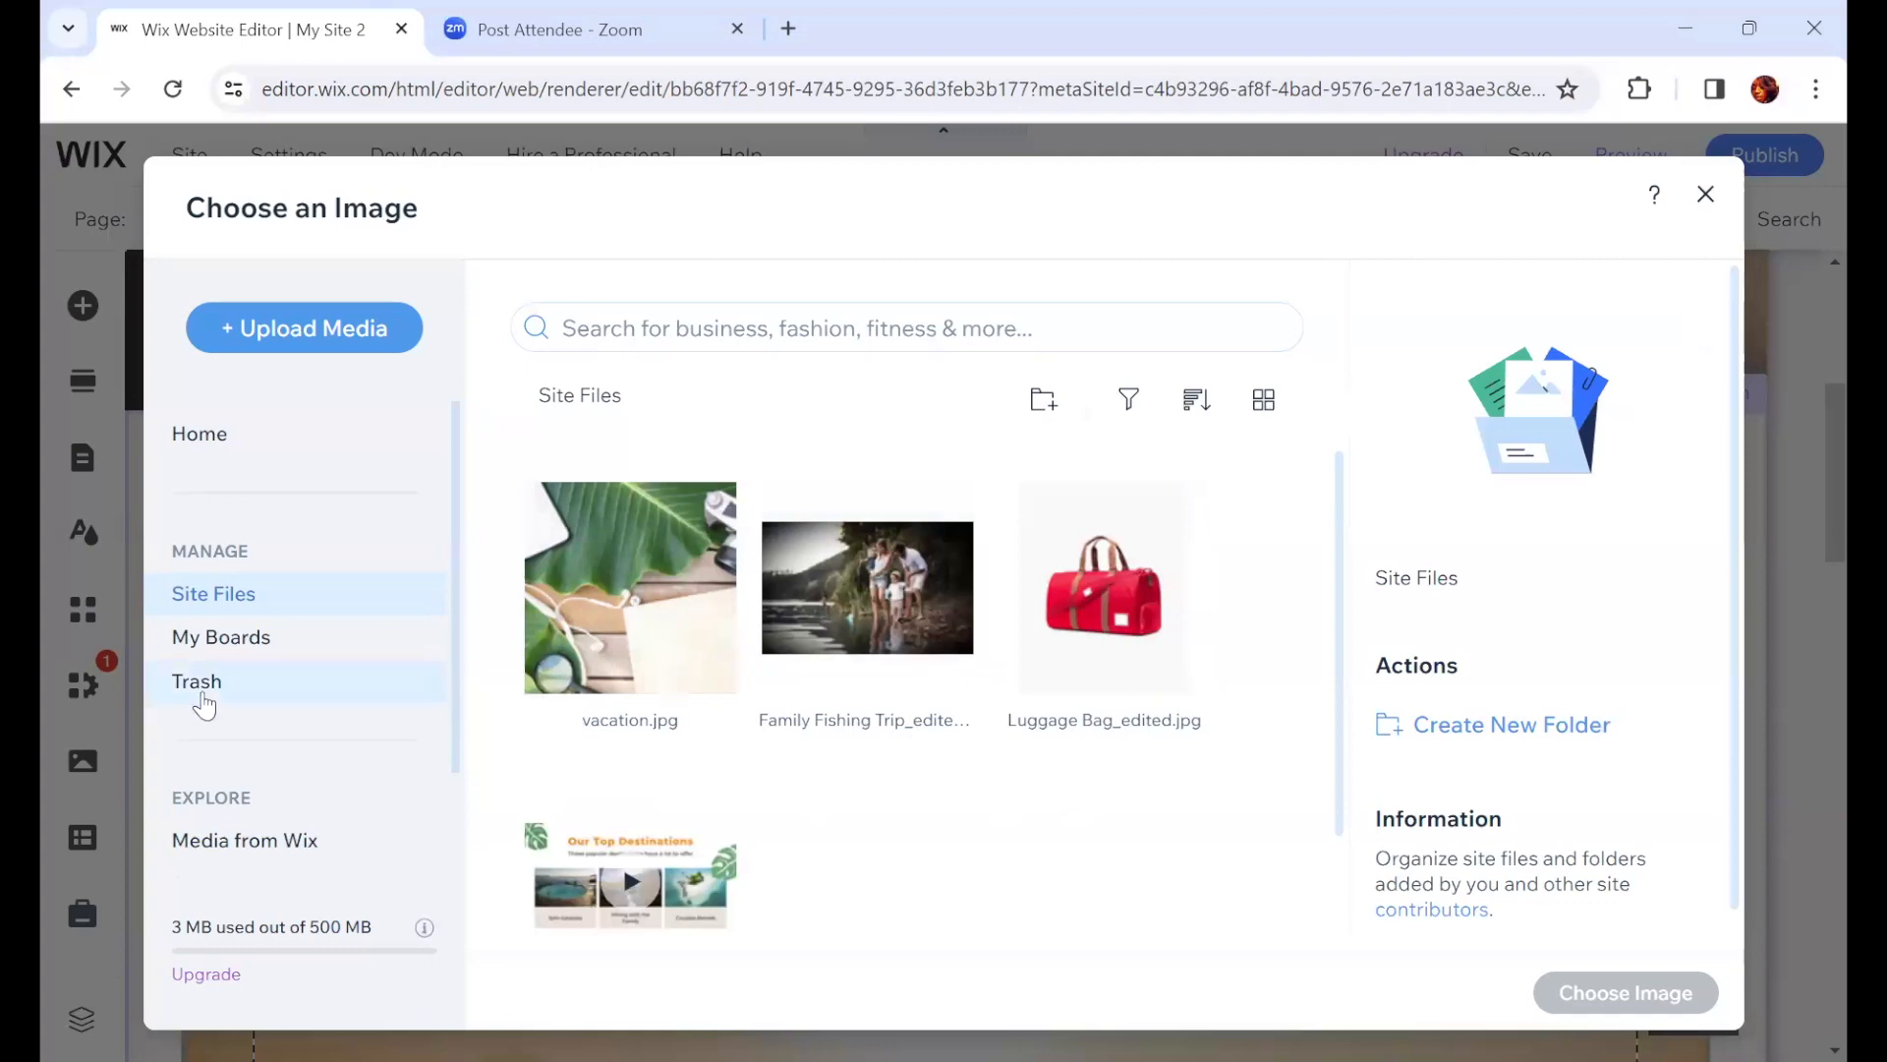
{"action": "scroll", "coordinate": [343, 747], "scroll_direction": "down", "scroll_amount": 1}
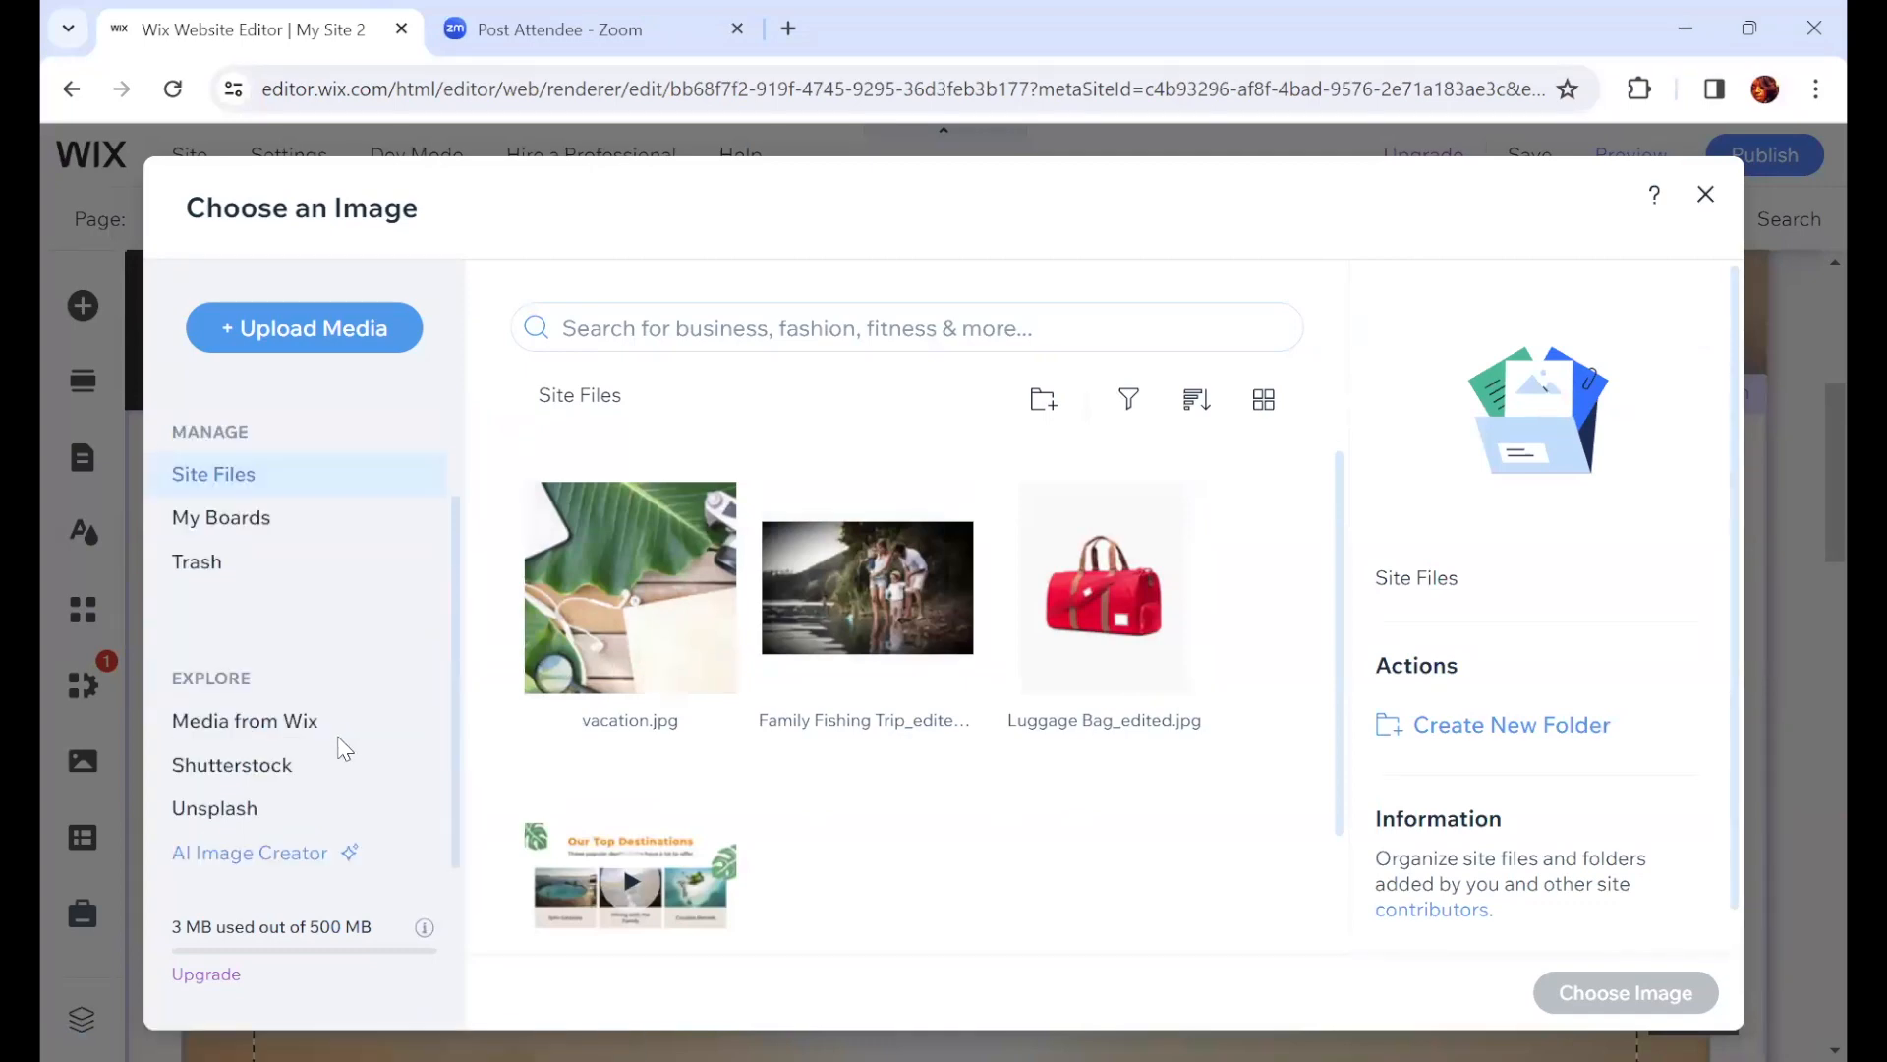
{"action": "scroll", "coordinate": [334, 735], "scroll_direction": "up", "scroll_amount": 1}
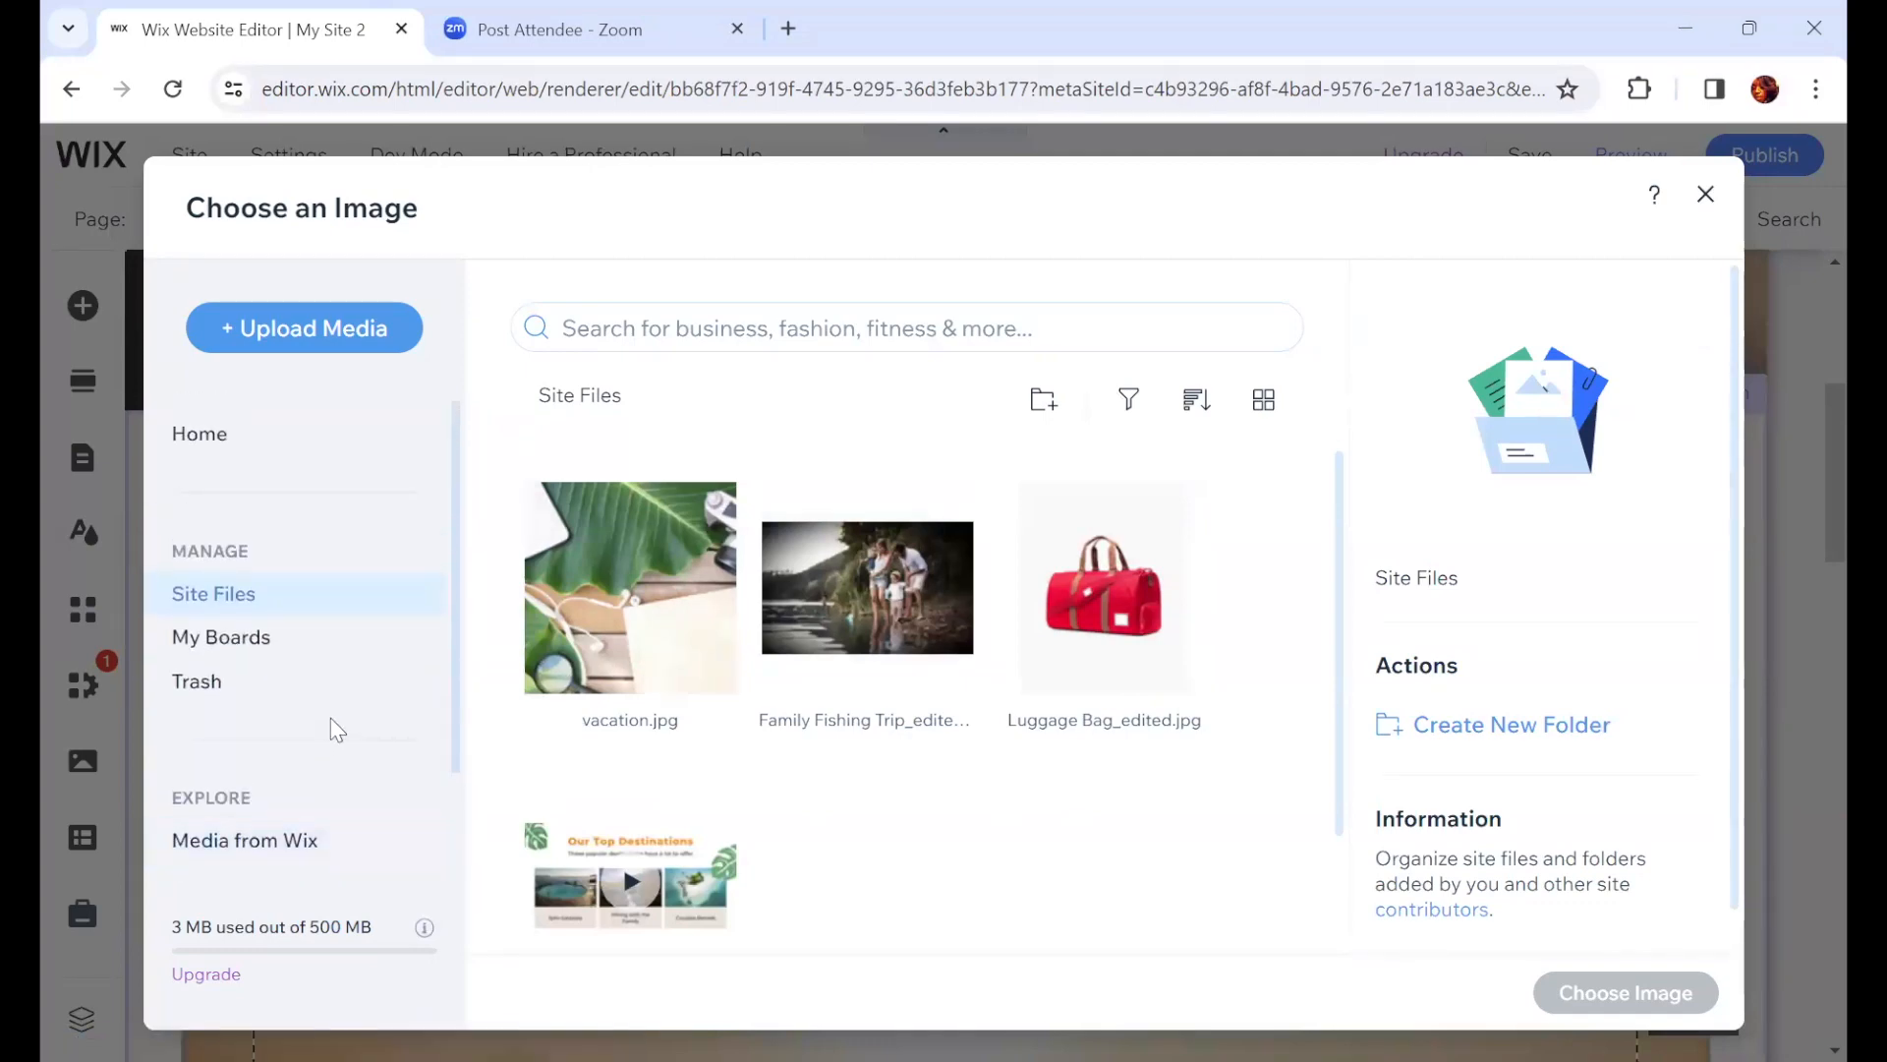
{"action": "scroll", "coordinate": [330, 729], "scroll_direction": "down", "scroll_amount": 1}
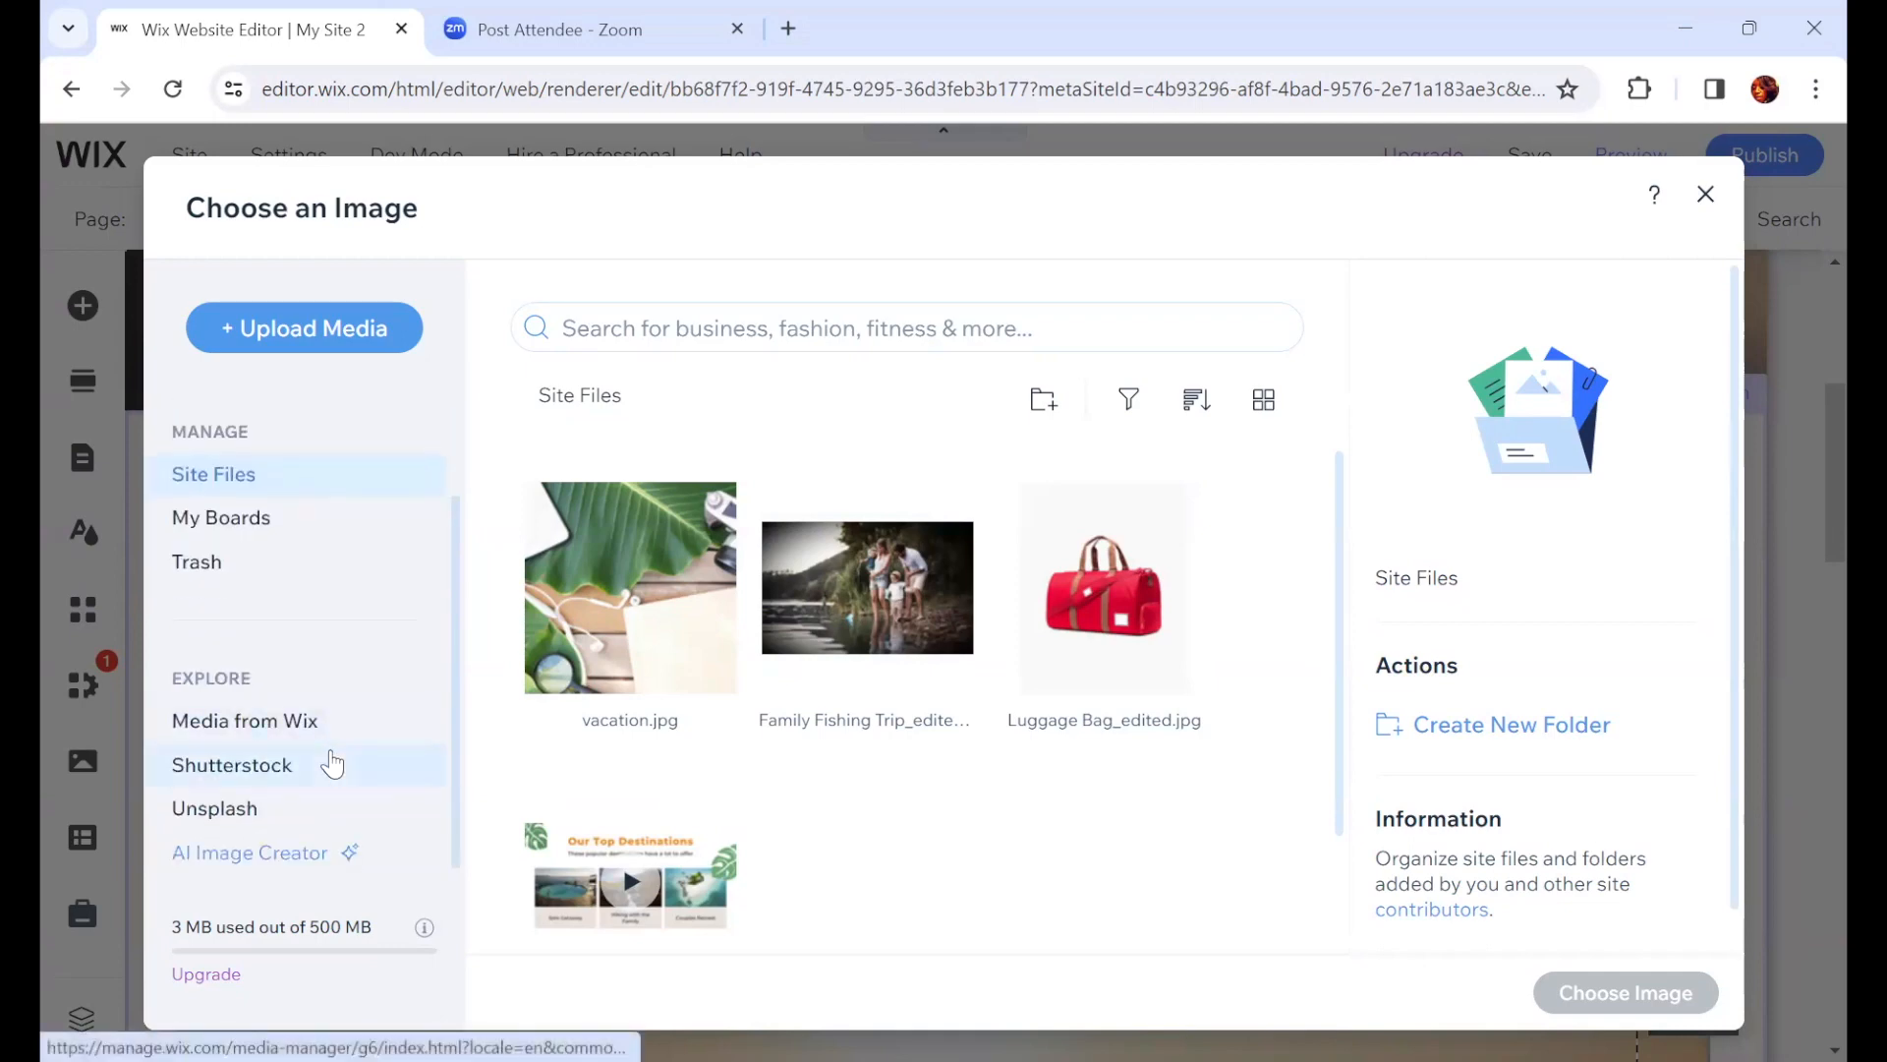
{"action": "left_click", "coordinate": [233, 534]}
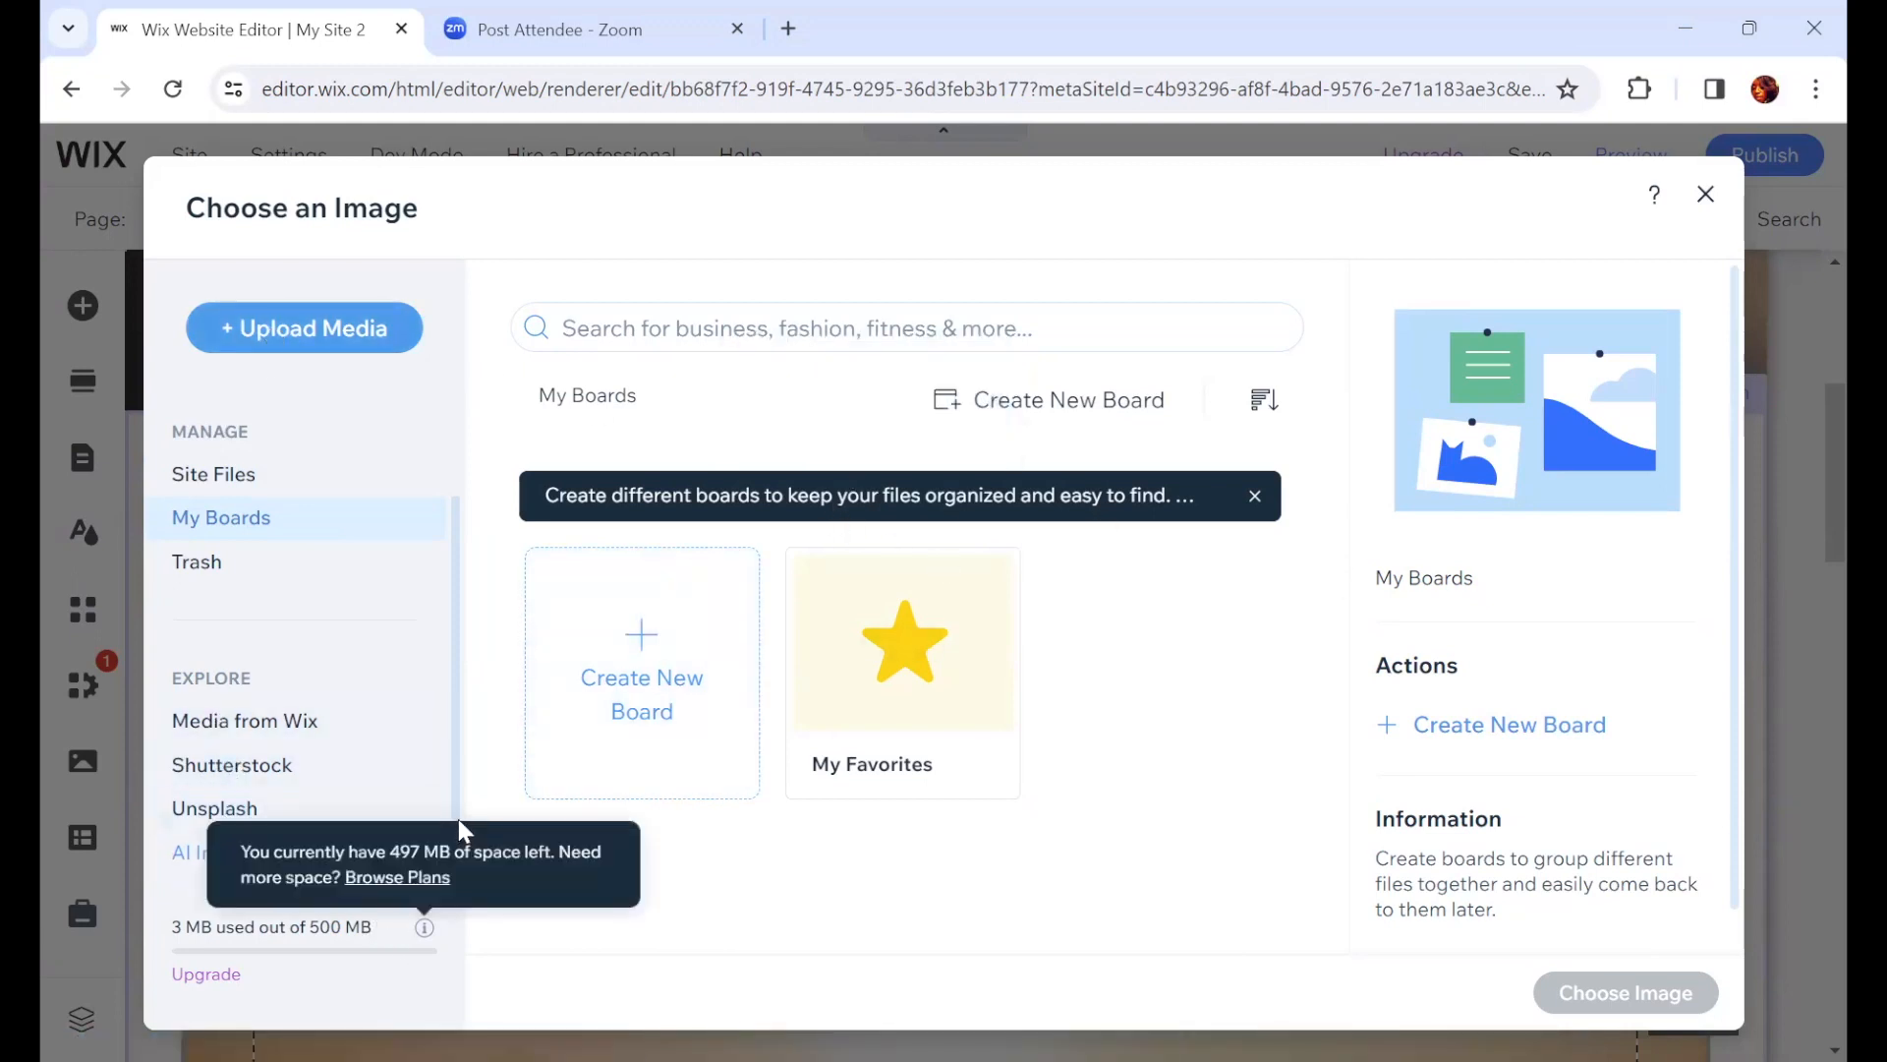
{"action": "left_click", "coordinate": [234, 476]}
{"action": "scroll", "coordinate": [869, 629], "scroll_direction": "down", "scroll_amount": 2}
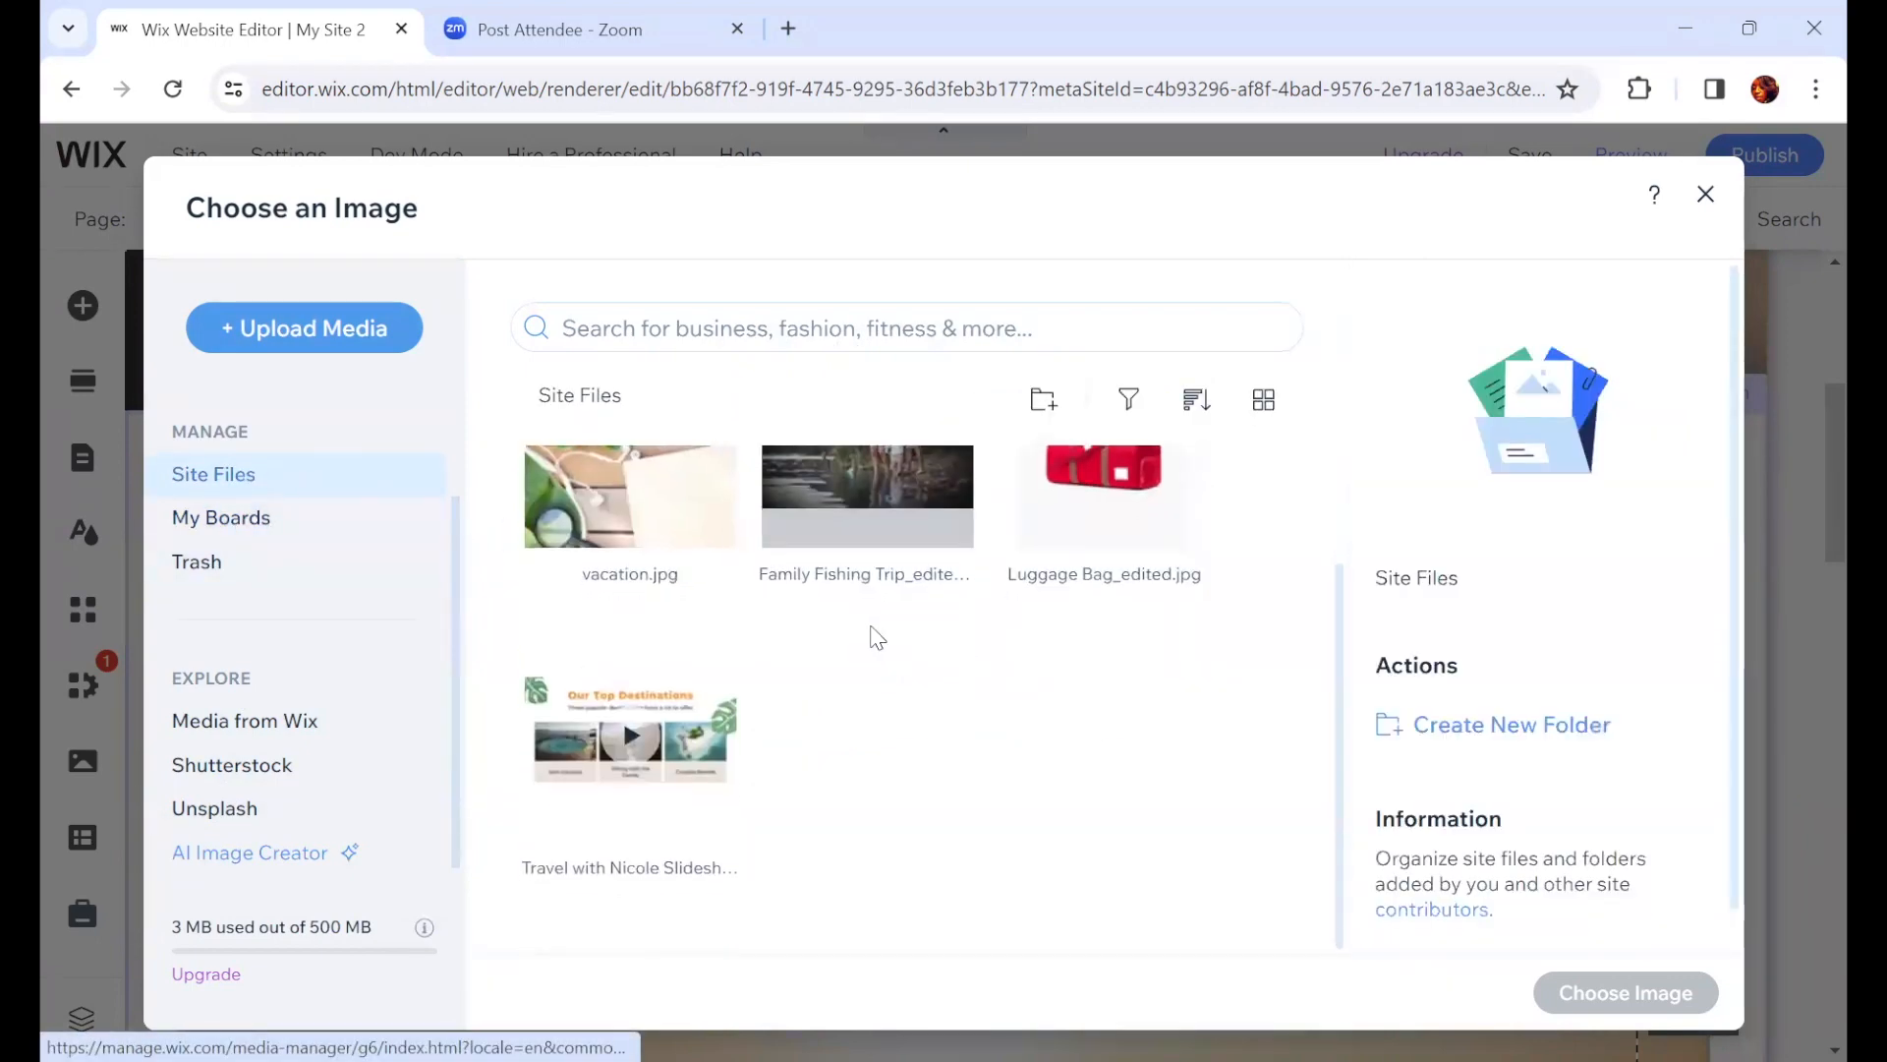
{"action": "scroll", "coordinate": [1233, 737], "scroll_direction": "up", "scroll_amount": 2}
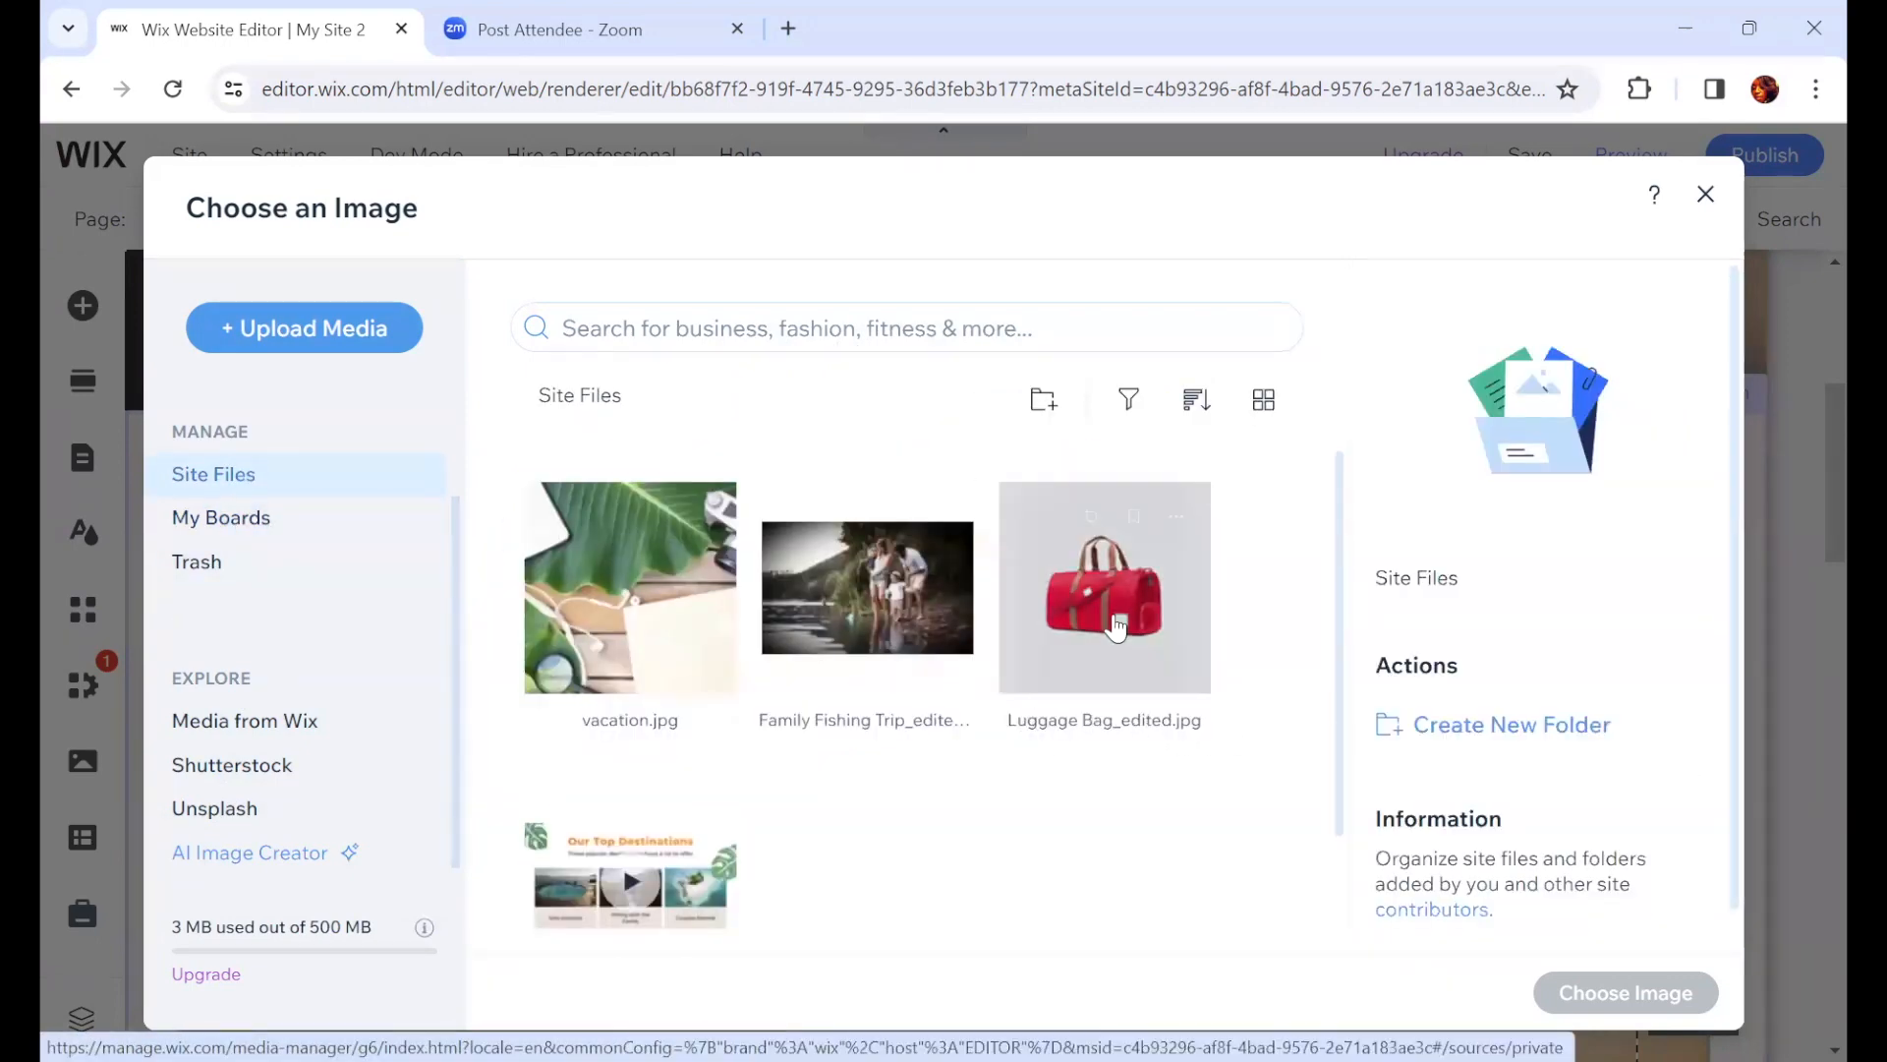
{"action": "scroll", "coordinate": [1128, 685], "scroll_direction": "down", "scroll_amount": 2}
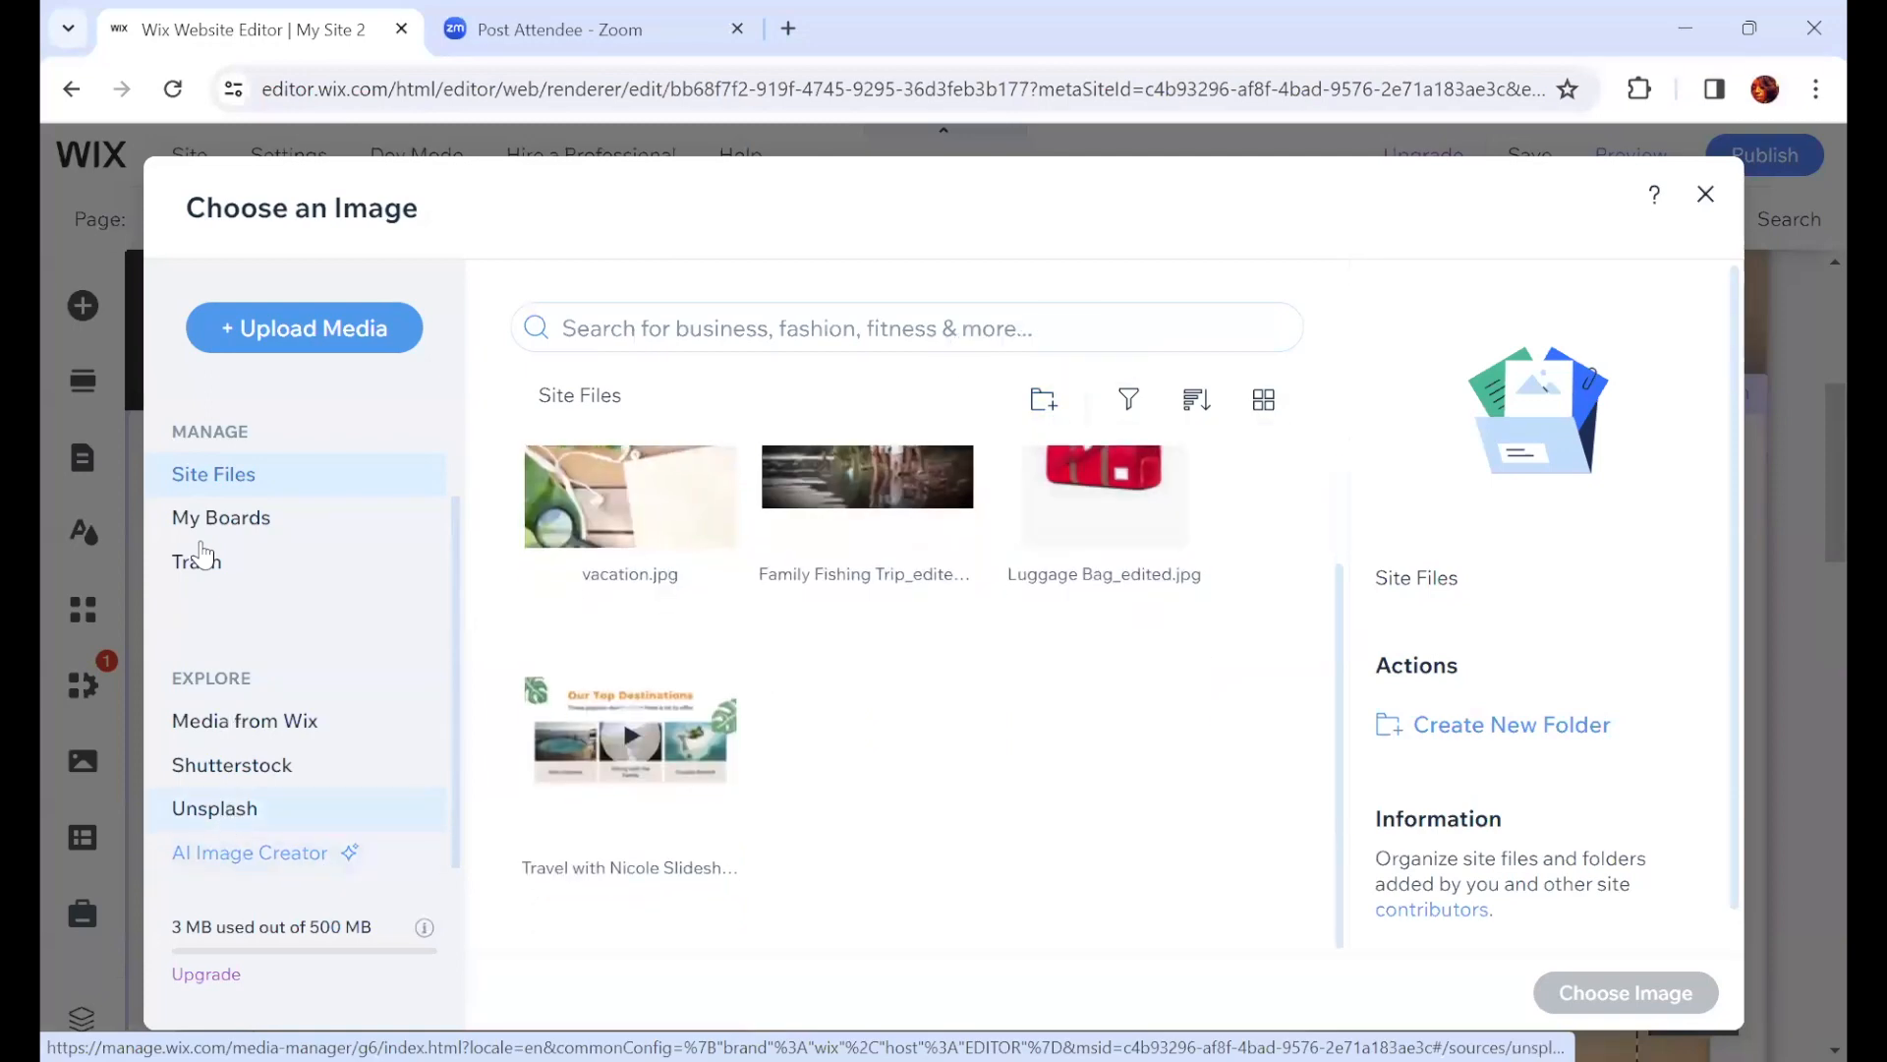
Step: Upload Elmo.jpg from the Desktop Uplift folder and set it as the first team member's photo
{"action": "left_click", "coordinate": [248, 328]}
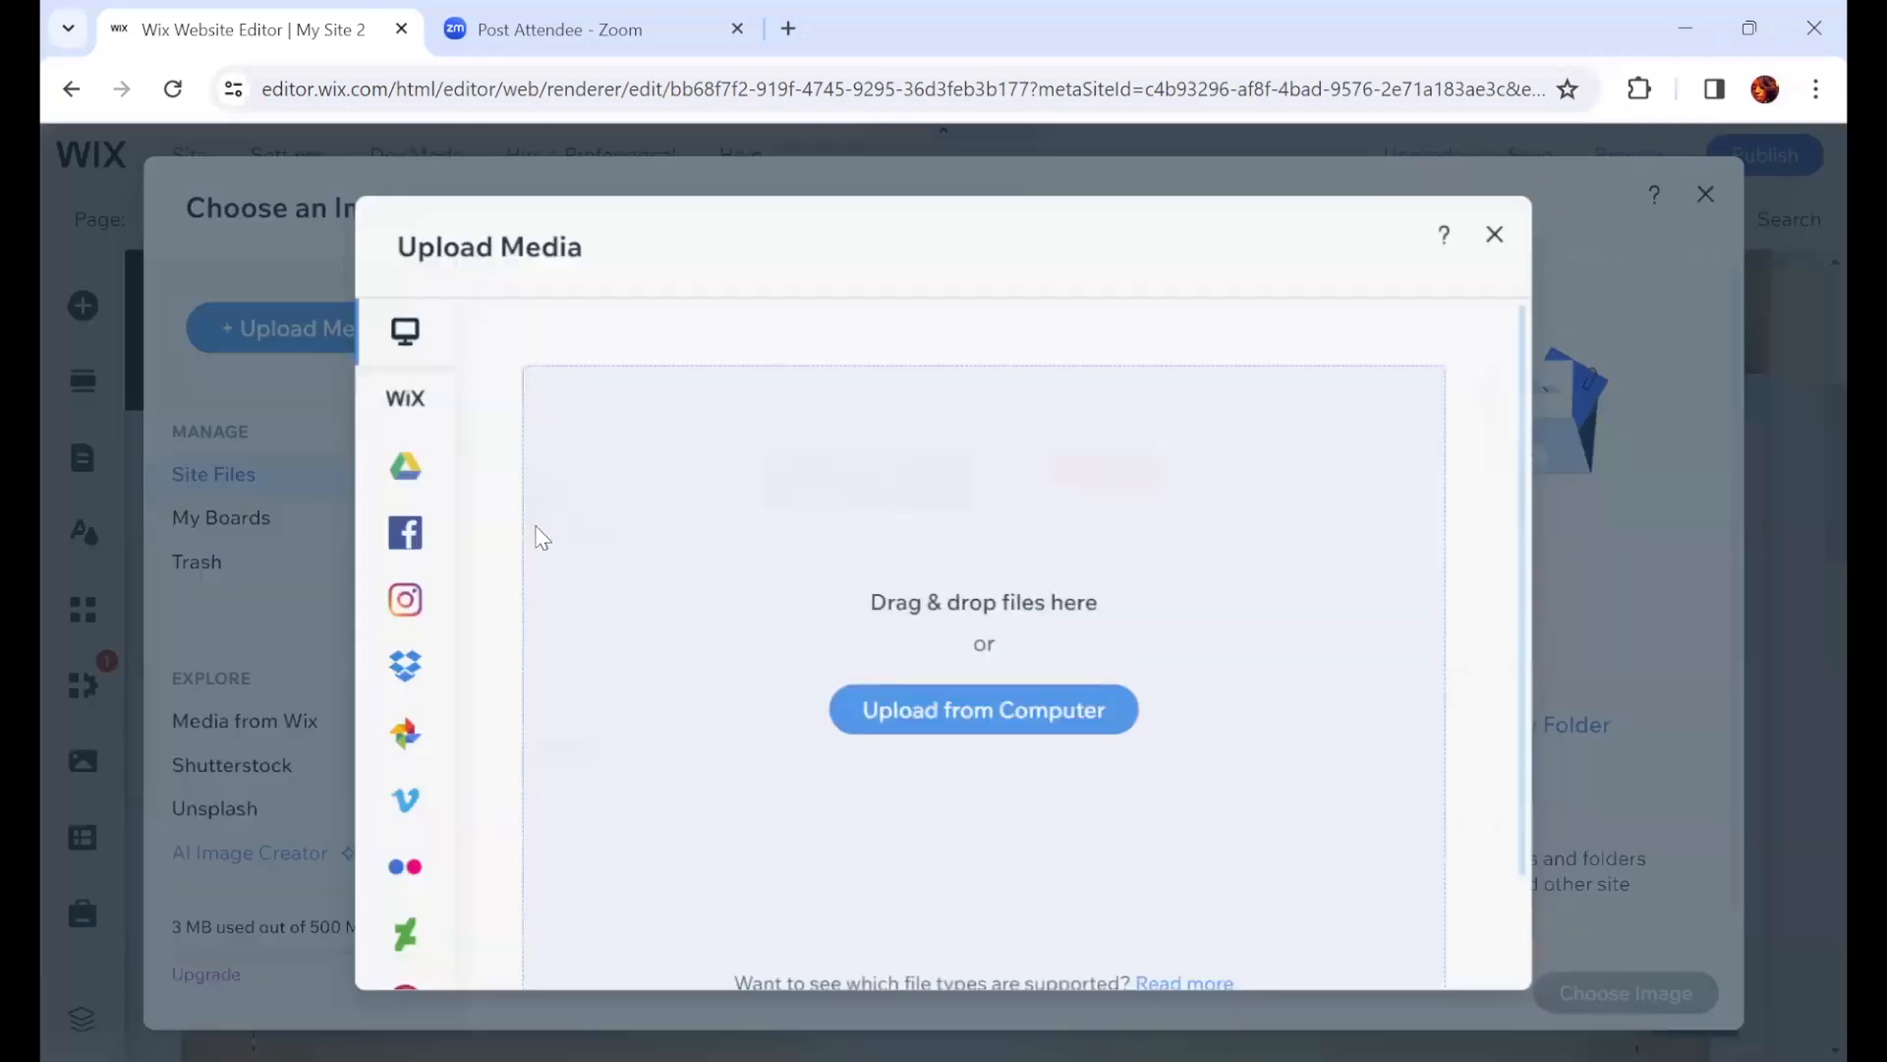
{"action": "left_click", "coordinate": [924, 712]}
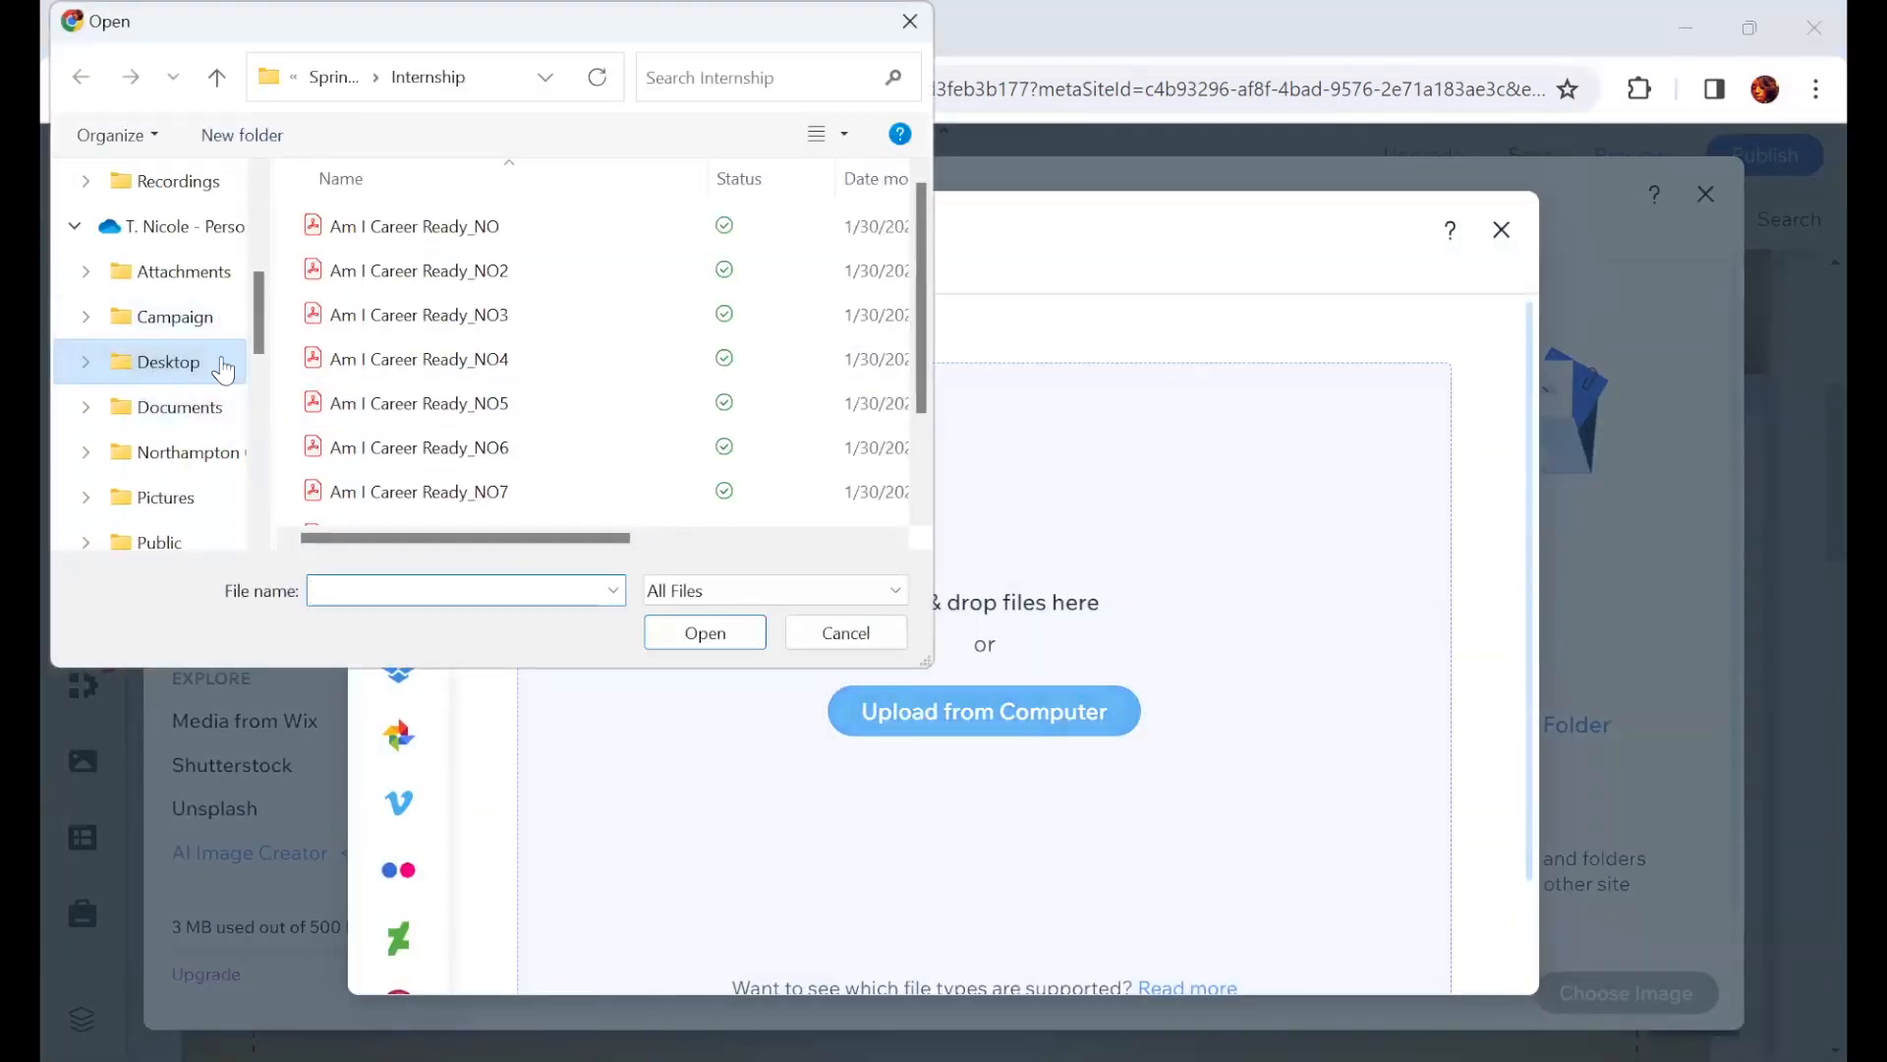
{"action": "left_click", "coordinate": [223, 362]}
{"action": "scroll", "coordinate": [175, 424], "scroll_direction": "down", "scroll_amount": 2}
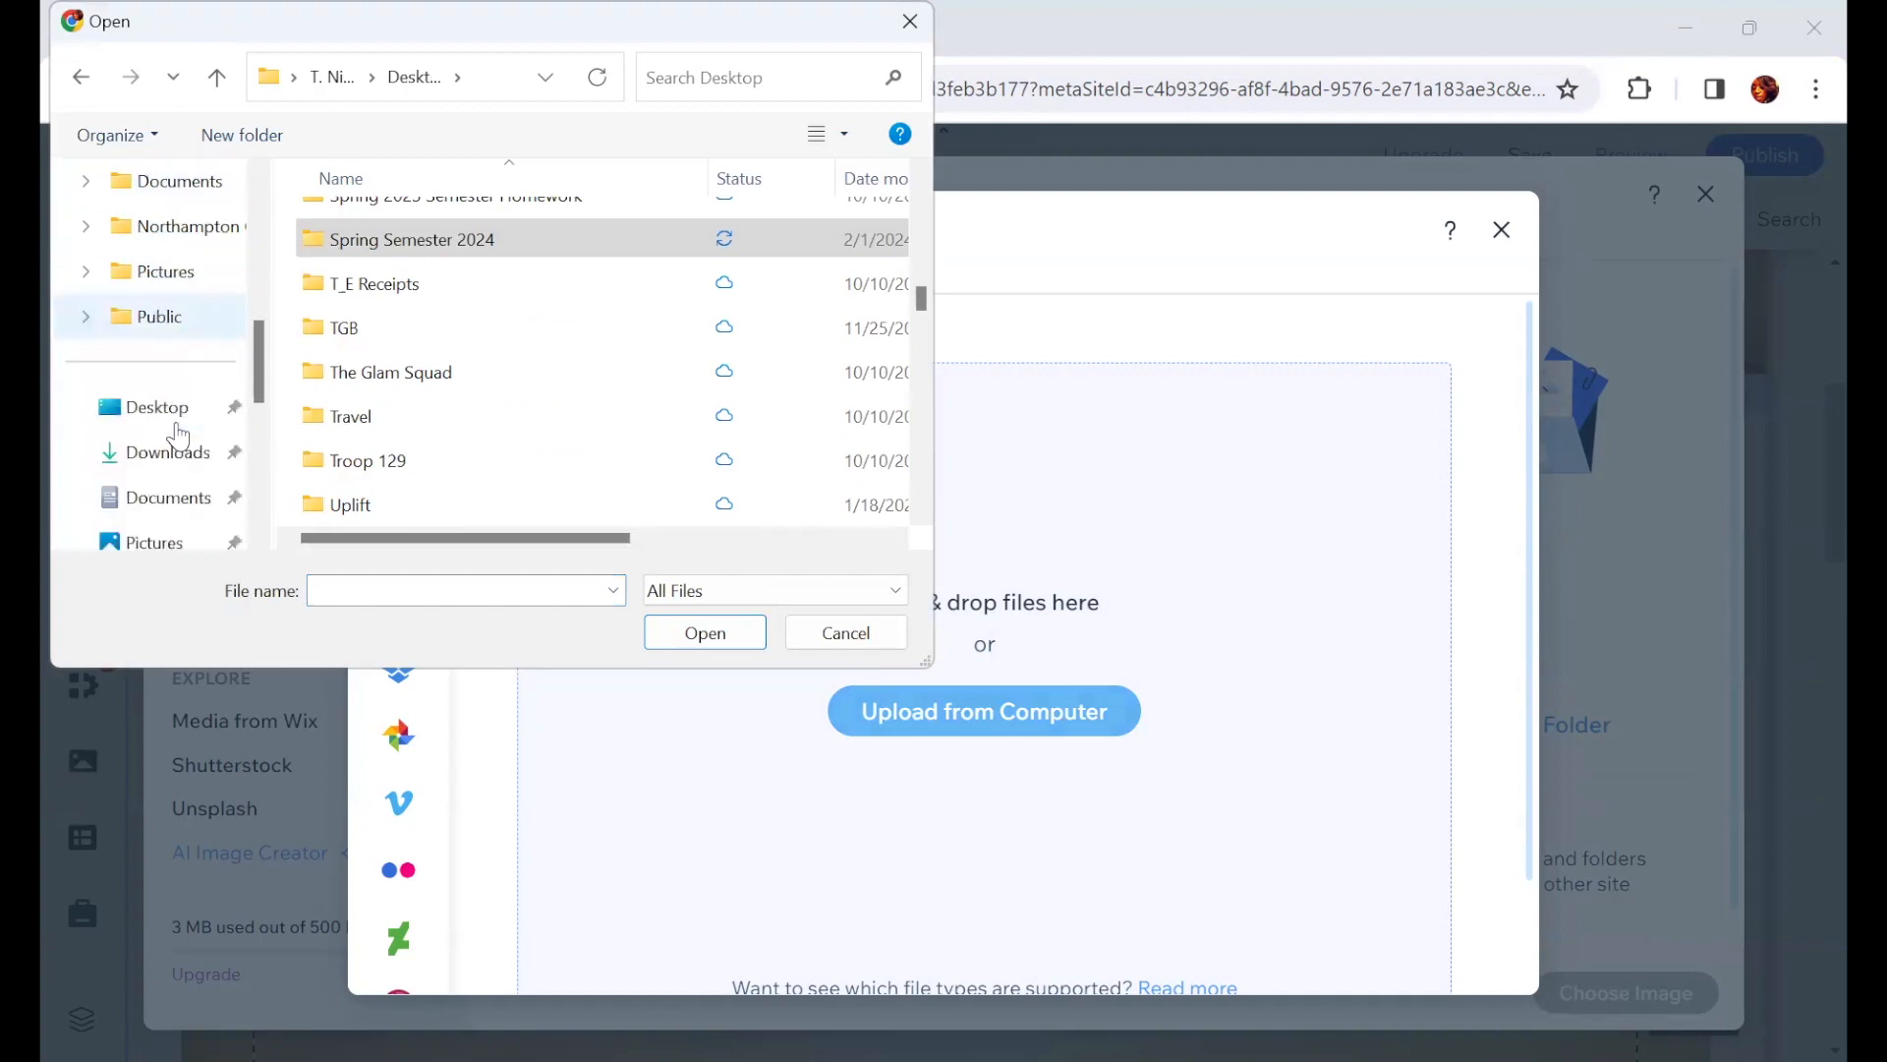
{"action": "left_click", "coordinate": [157, 408]}
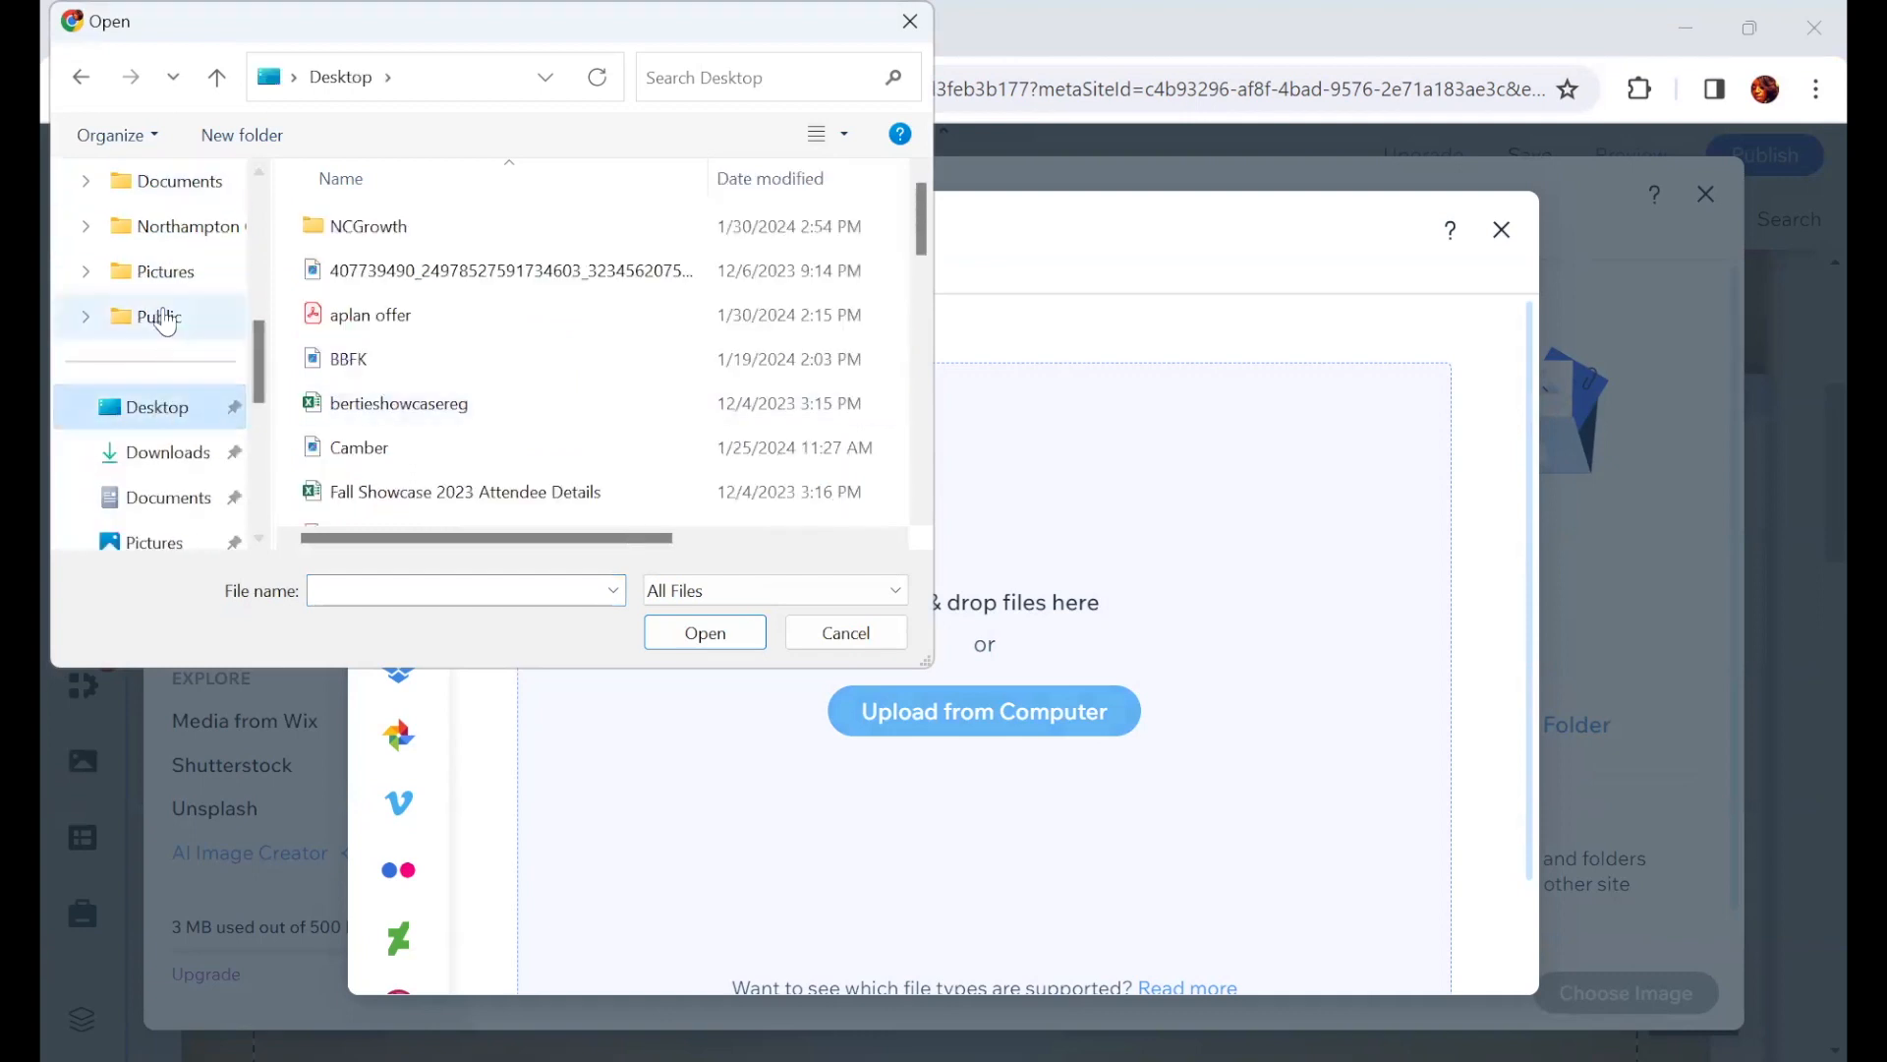
{"action": "scroll", "coordinate": [157, 307], "scroll_direction": "up", "scroll_amount": 1}
{"action": "left_click", "coordinate": [163, 273]}
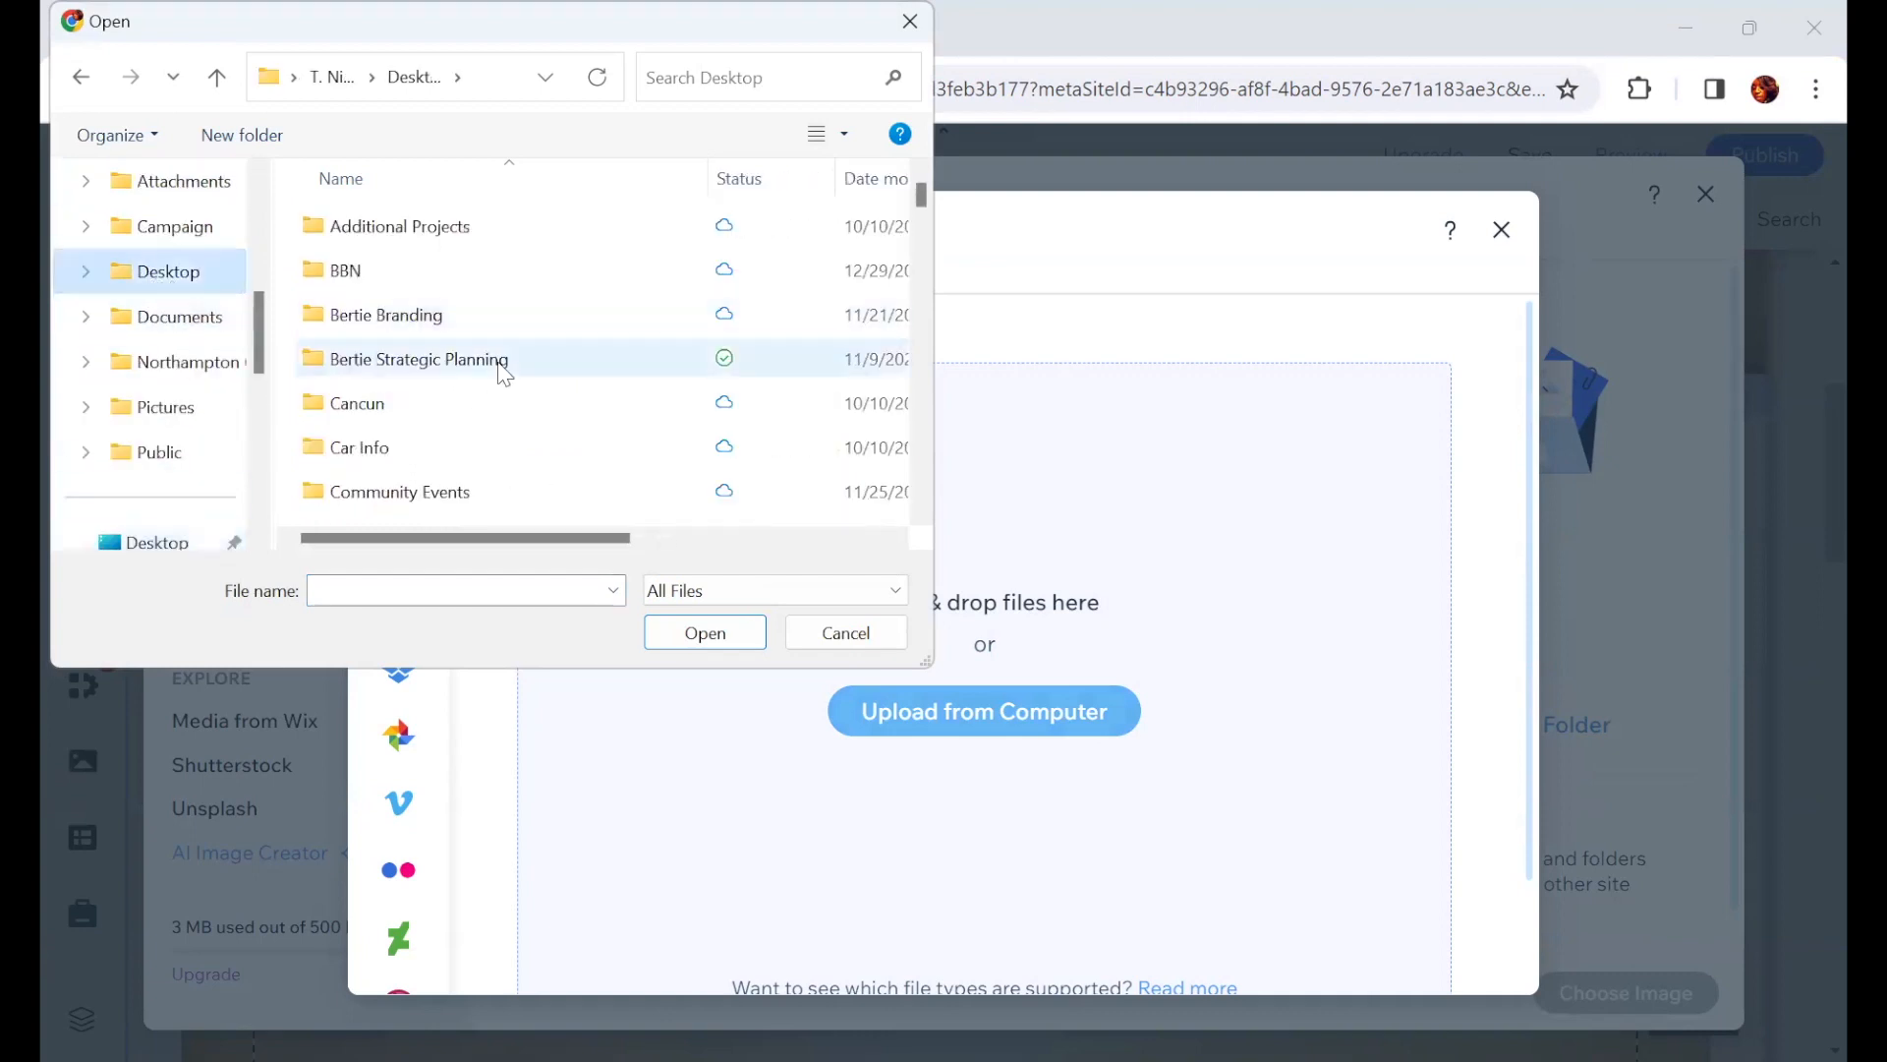
{"action": "scroll", "coordinate": [501, 369], "scroll_direction": "down", "scroll_amount": 6}
{"action": "scroll", "coordinate": [499, 374], "scroll_direction": "down", "scroll_amount": 10}
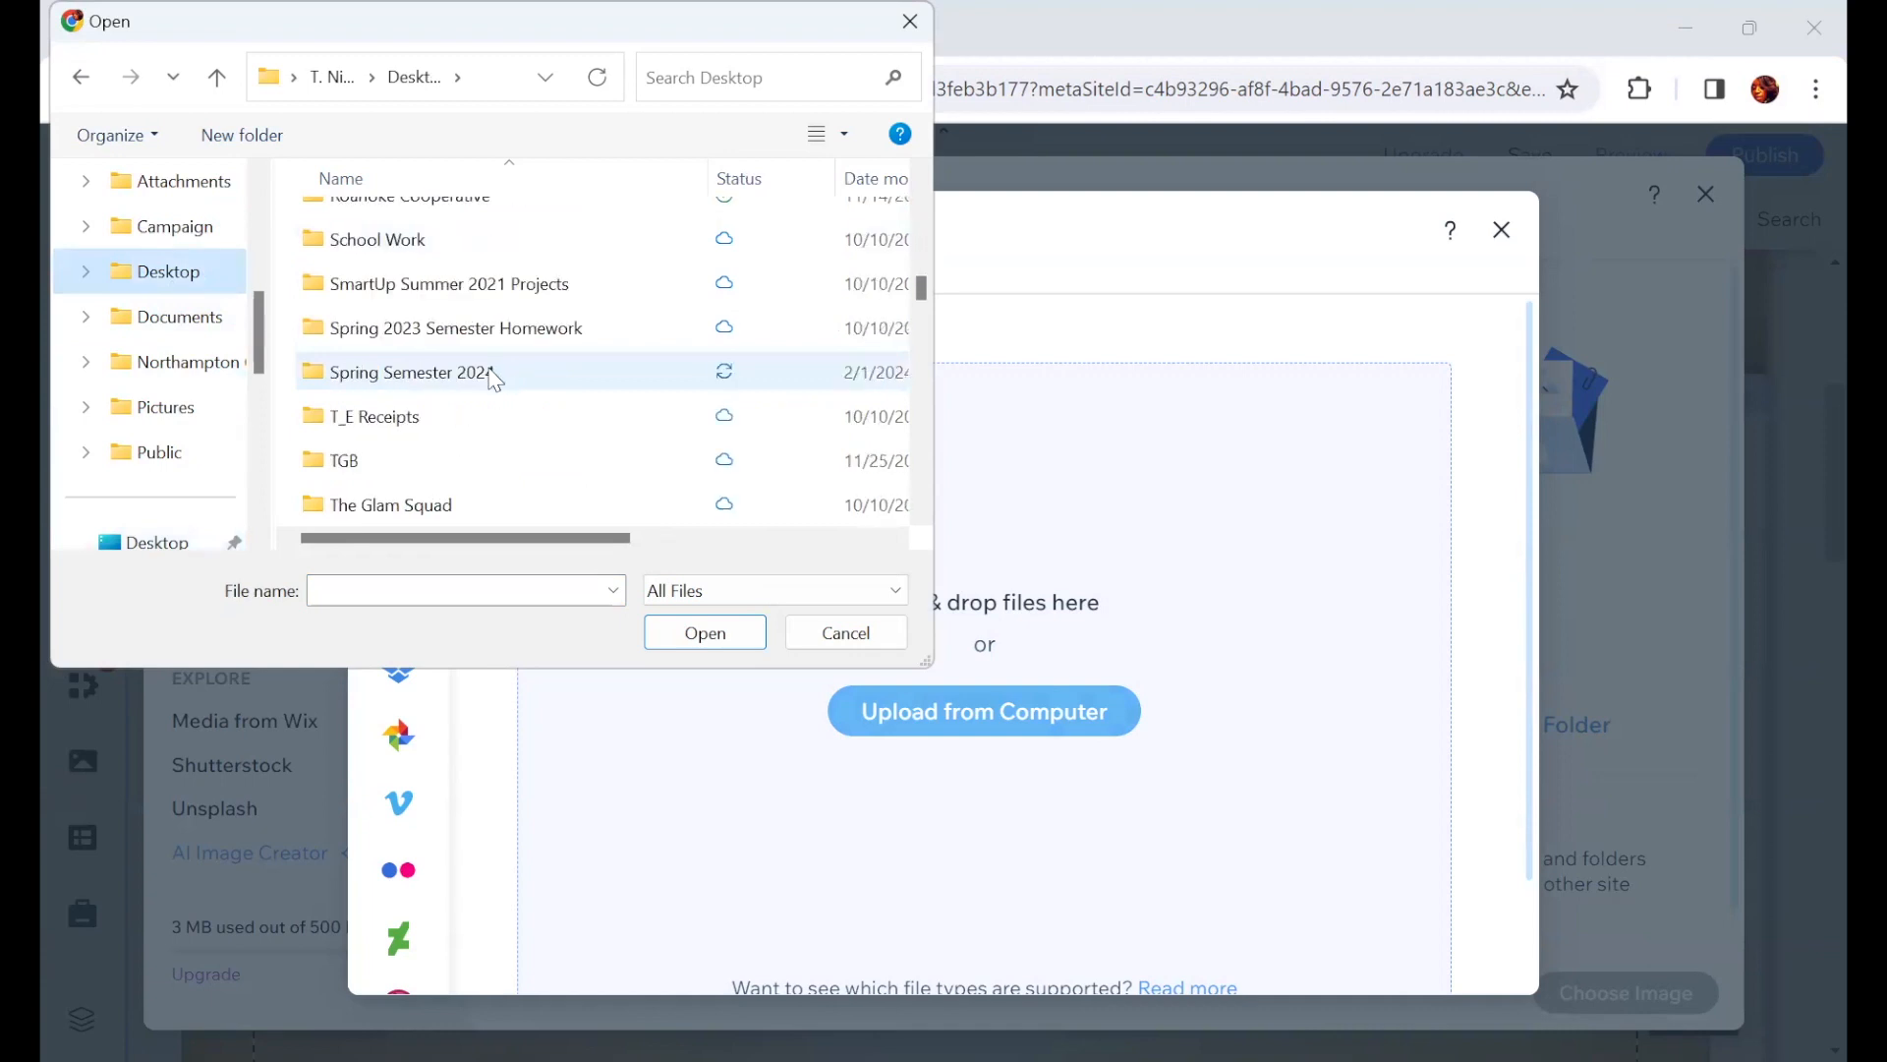
{"action": "scroll", "coordinate": [349, 260], "scroll_direction": "up", "scroll_amount": 2}
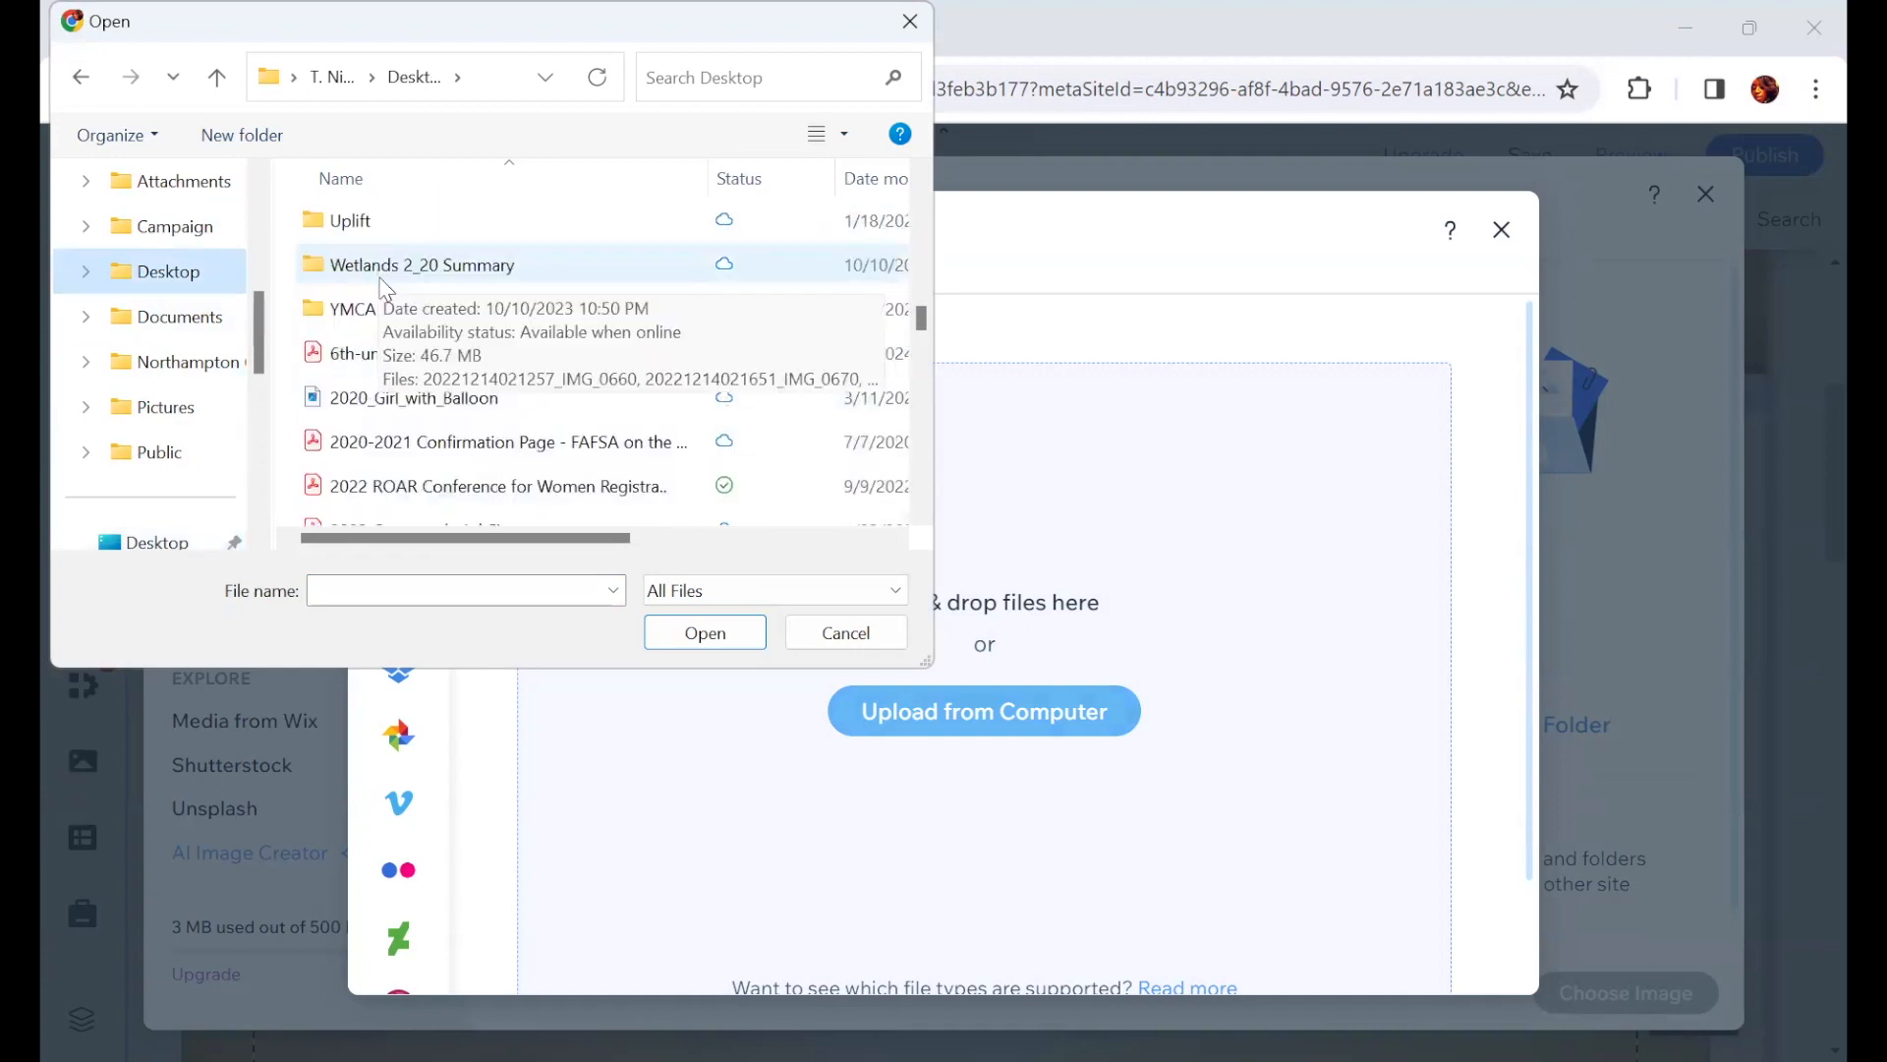
{"action": "left_click", "coordinate": [349, 222]}
{"action": "double_click", "coordinate": [349, 222]}
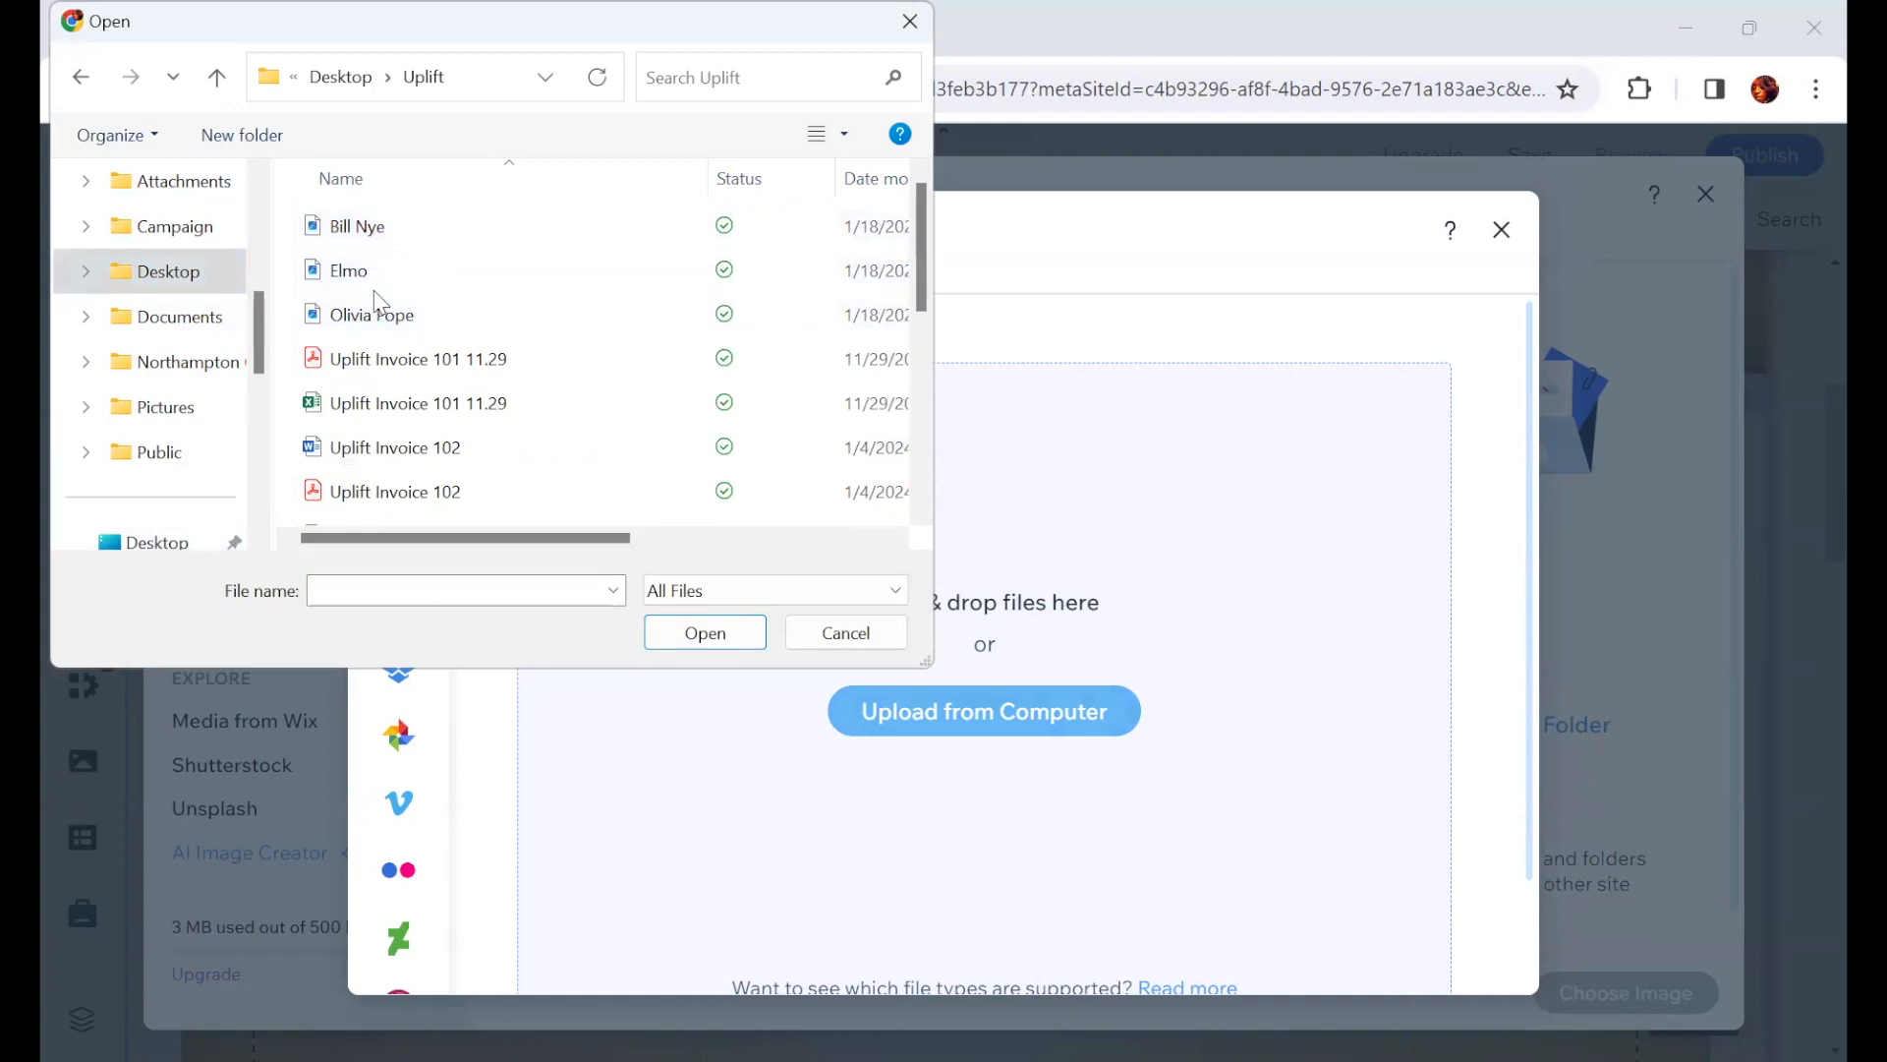
{"action": "left_click", "coordinate": [362, 273]}
{"action": "left_click", "coordinate": [709, 637]}
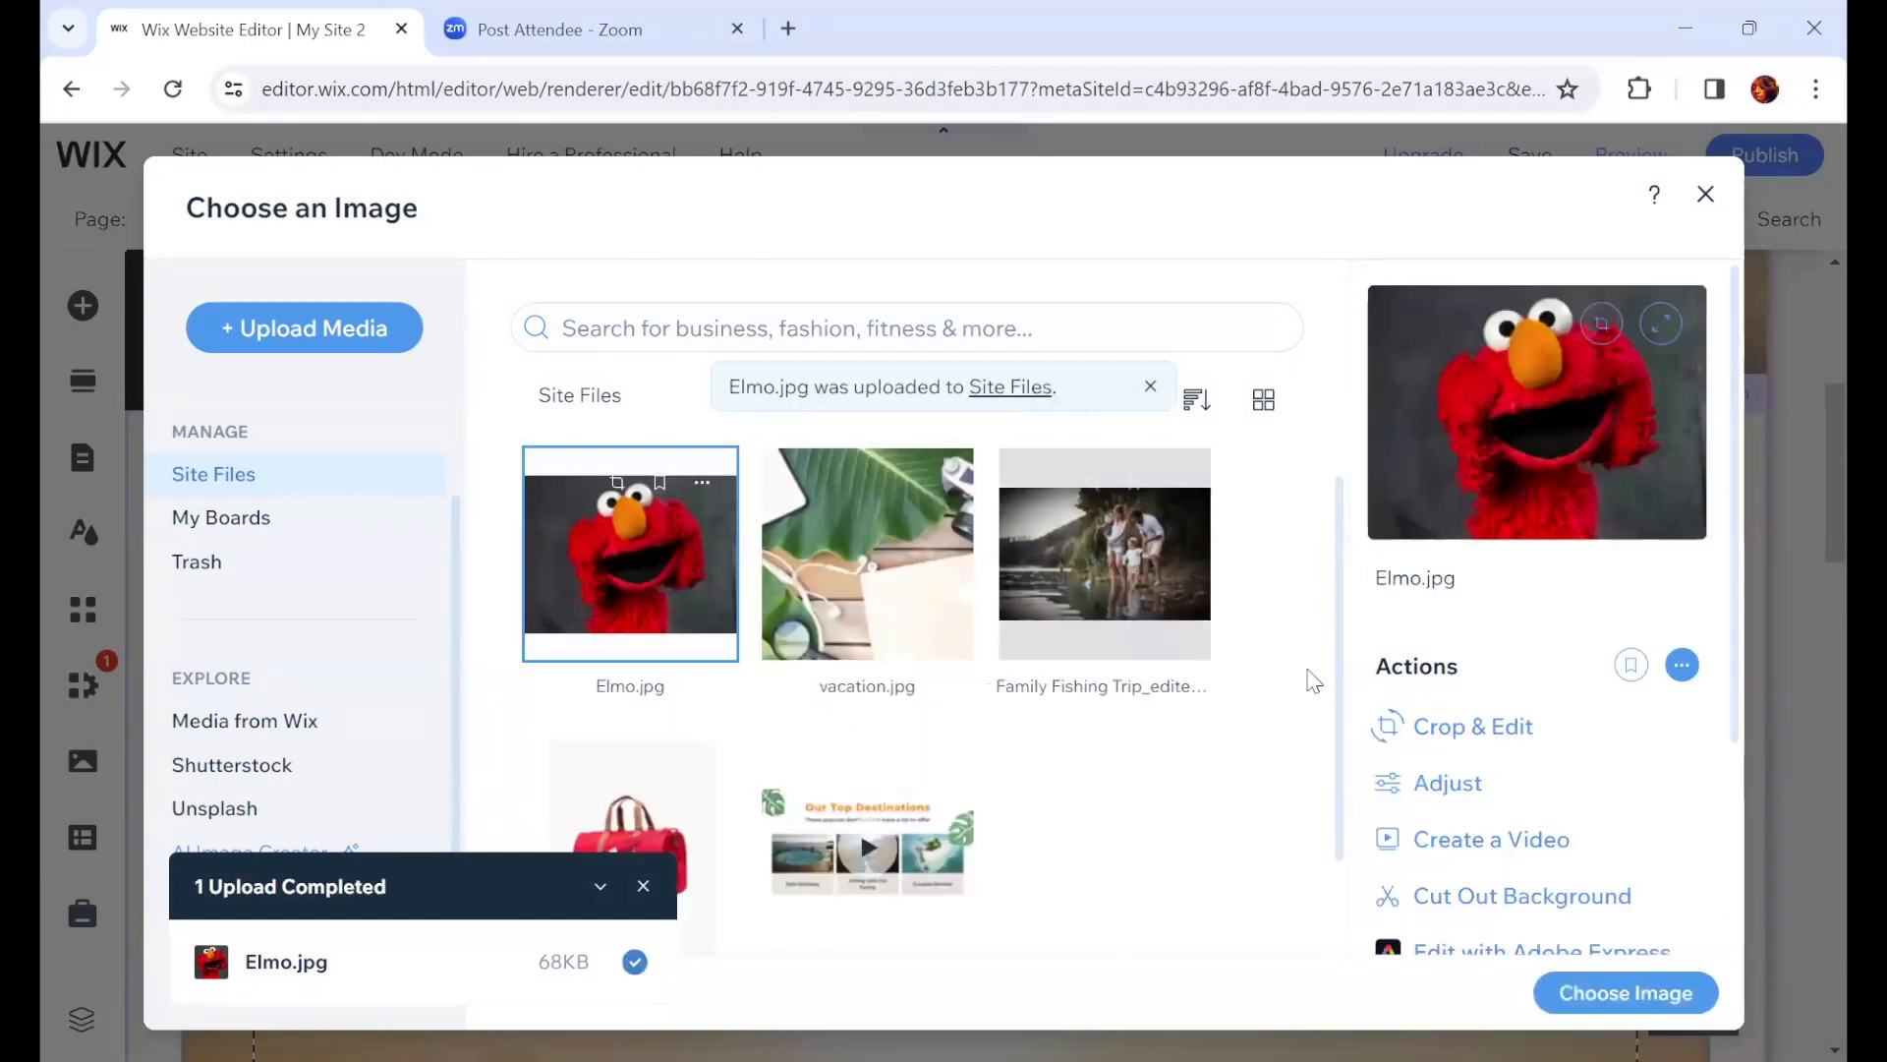
{"action": "left_click", "coordinate": [1623, 994]}
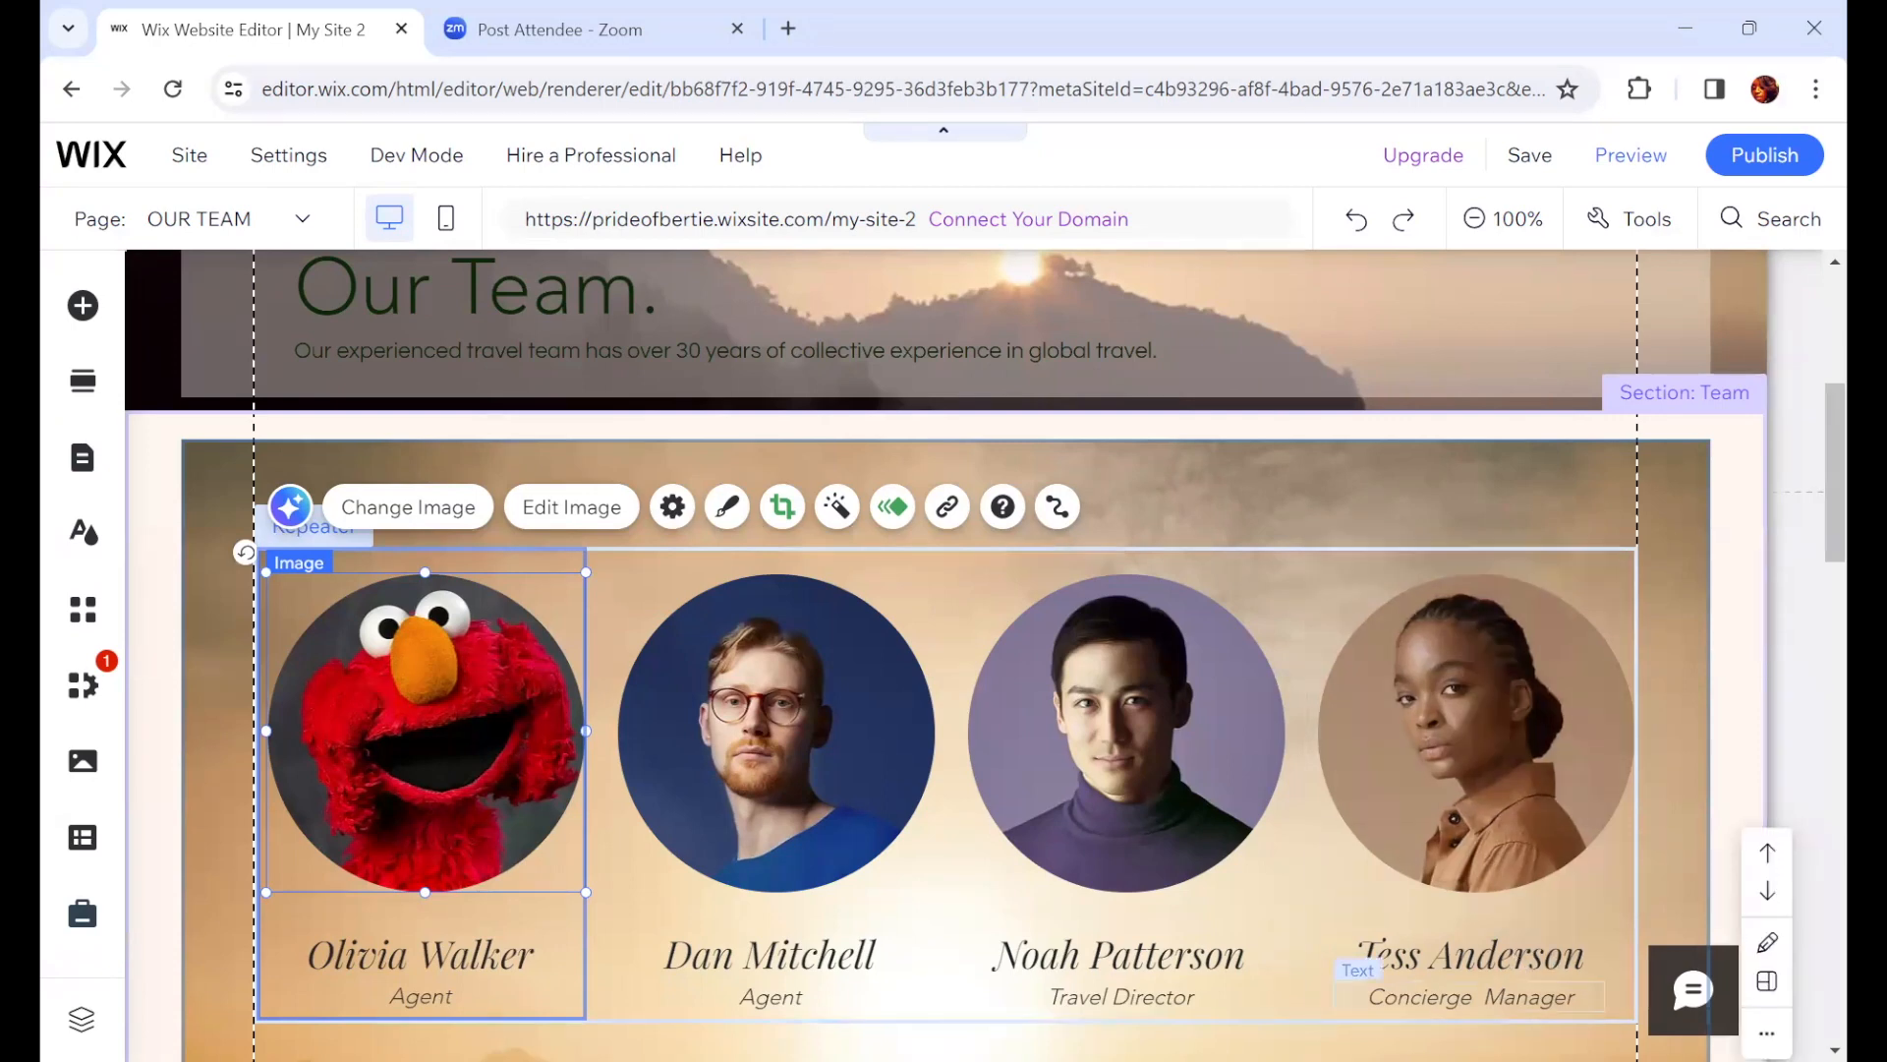
Step: Change the first team member's name to Elmo
{"action": "double_click", "coordinate": [421, 948]}
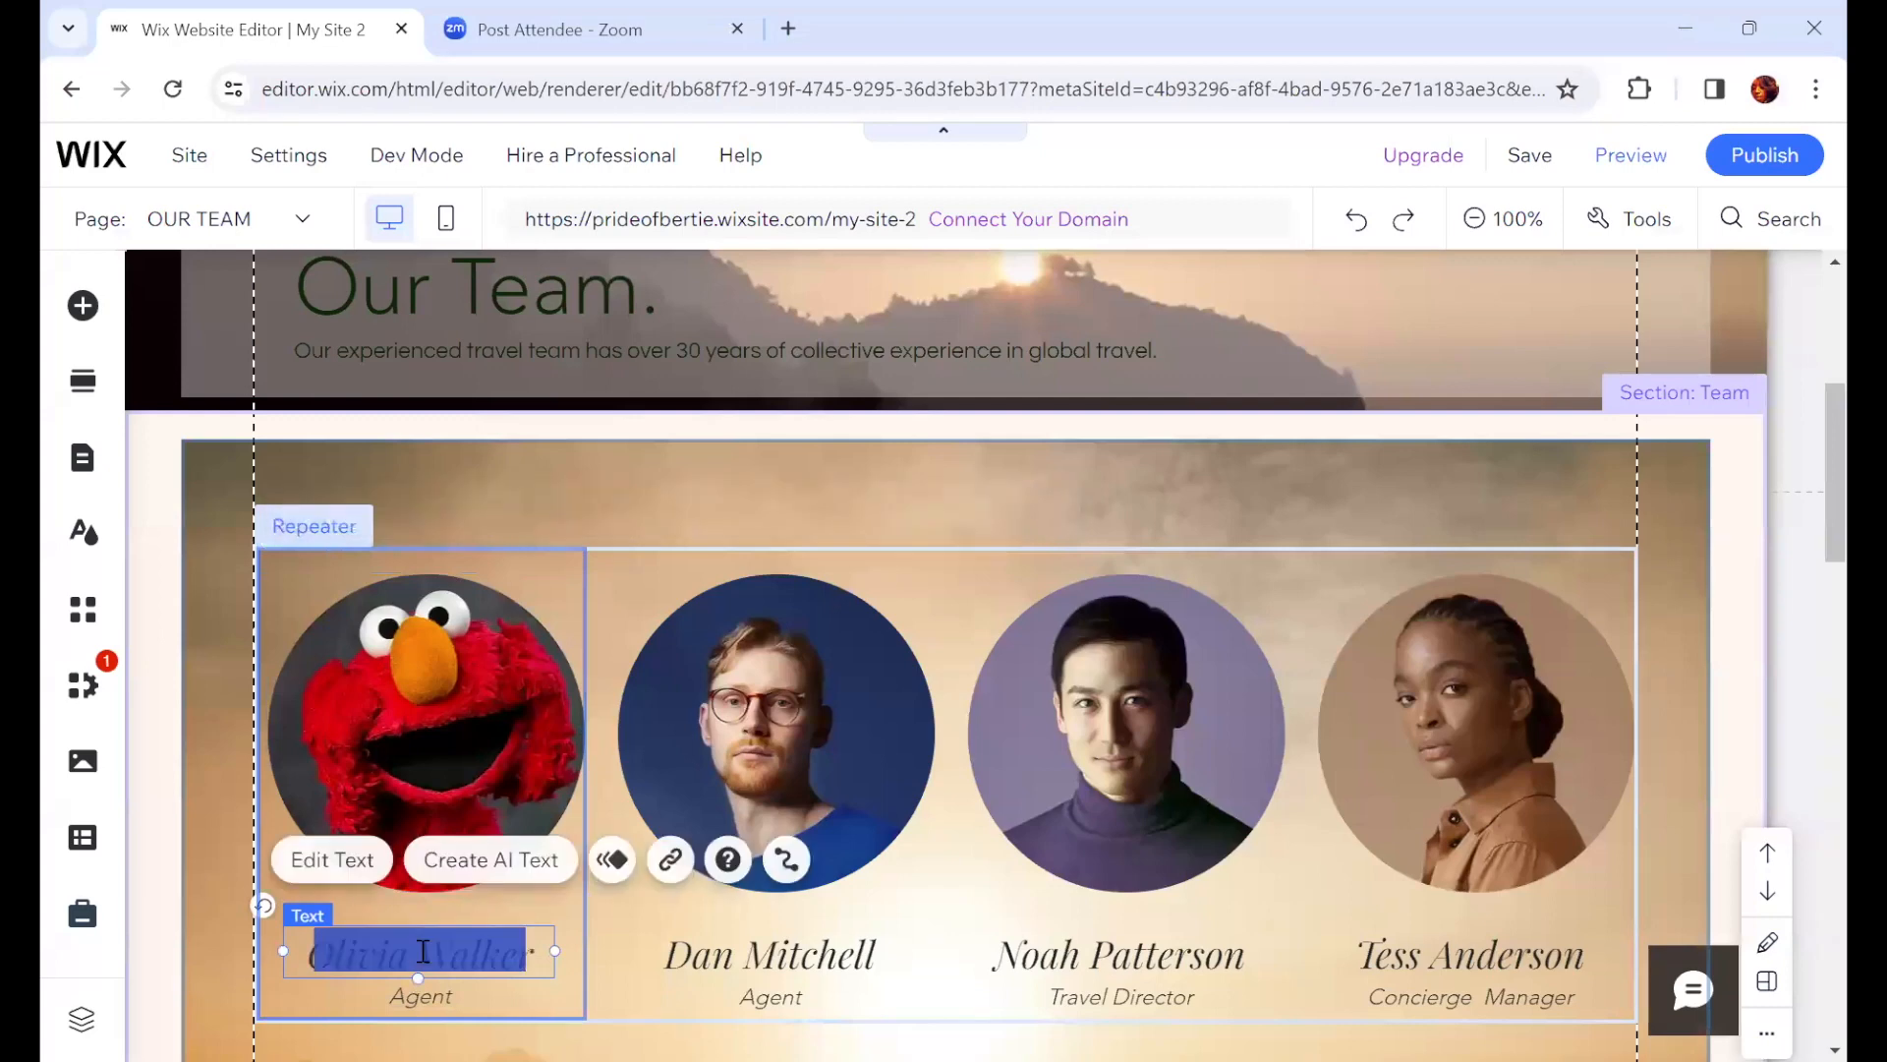
{"action": "type", "text": "A"}
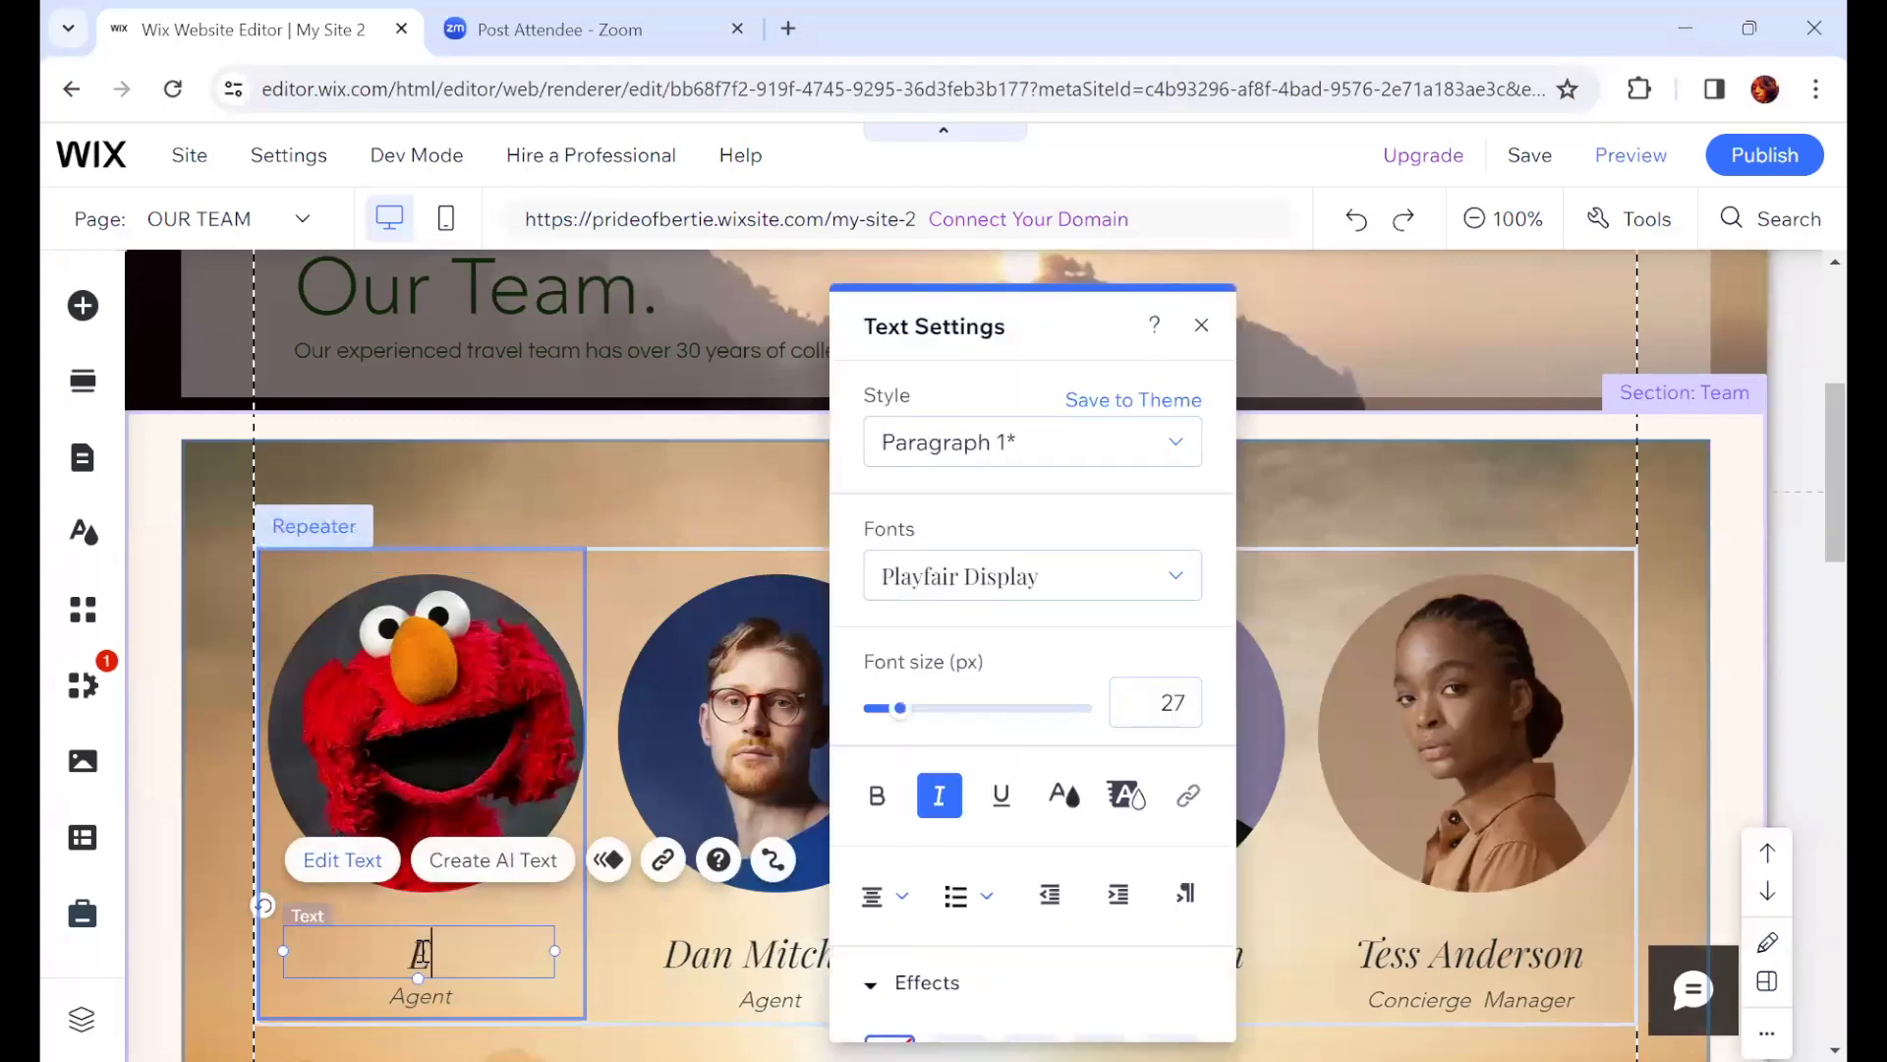
{"action": "type", "text": "lmo"}
{"action": "left_click", "coordinate": [659, 480]}
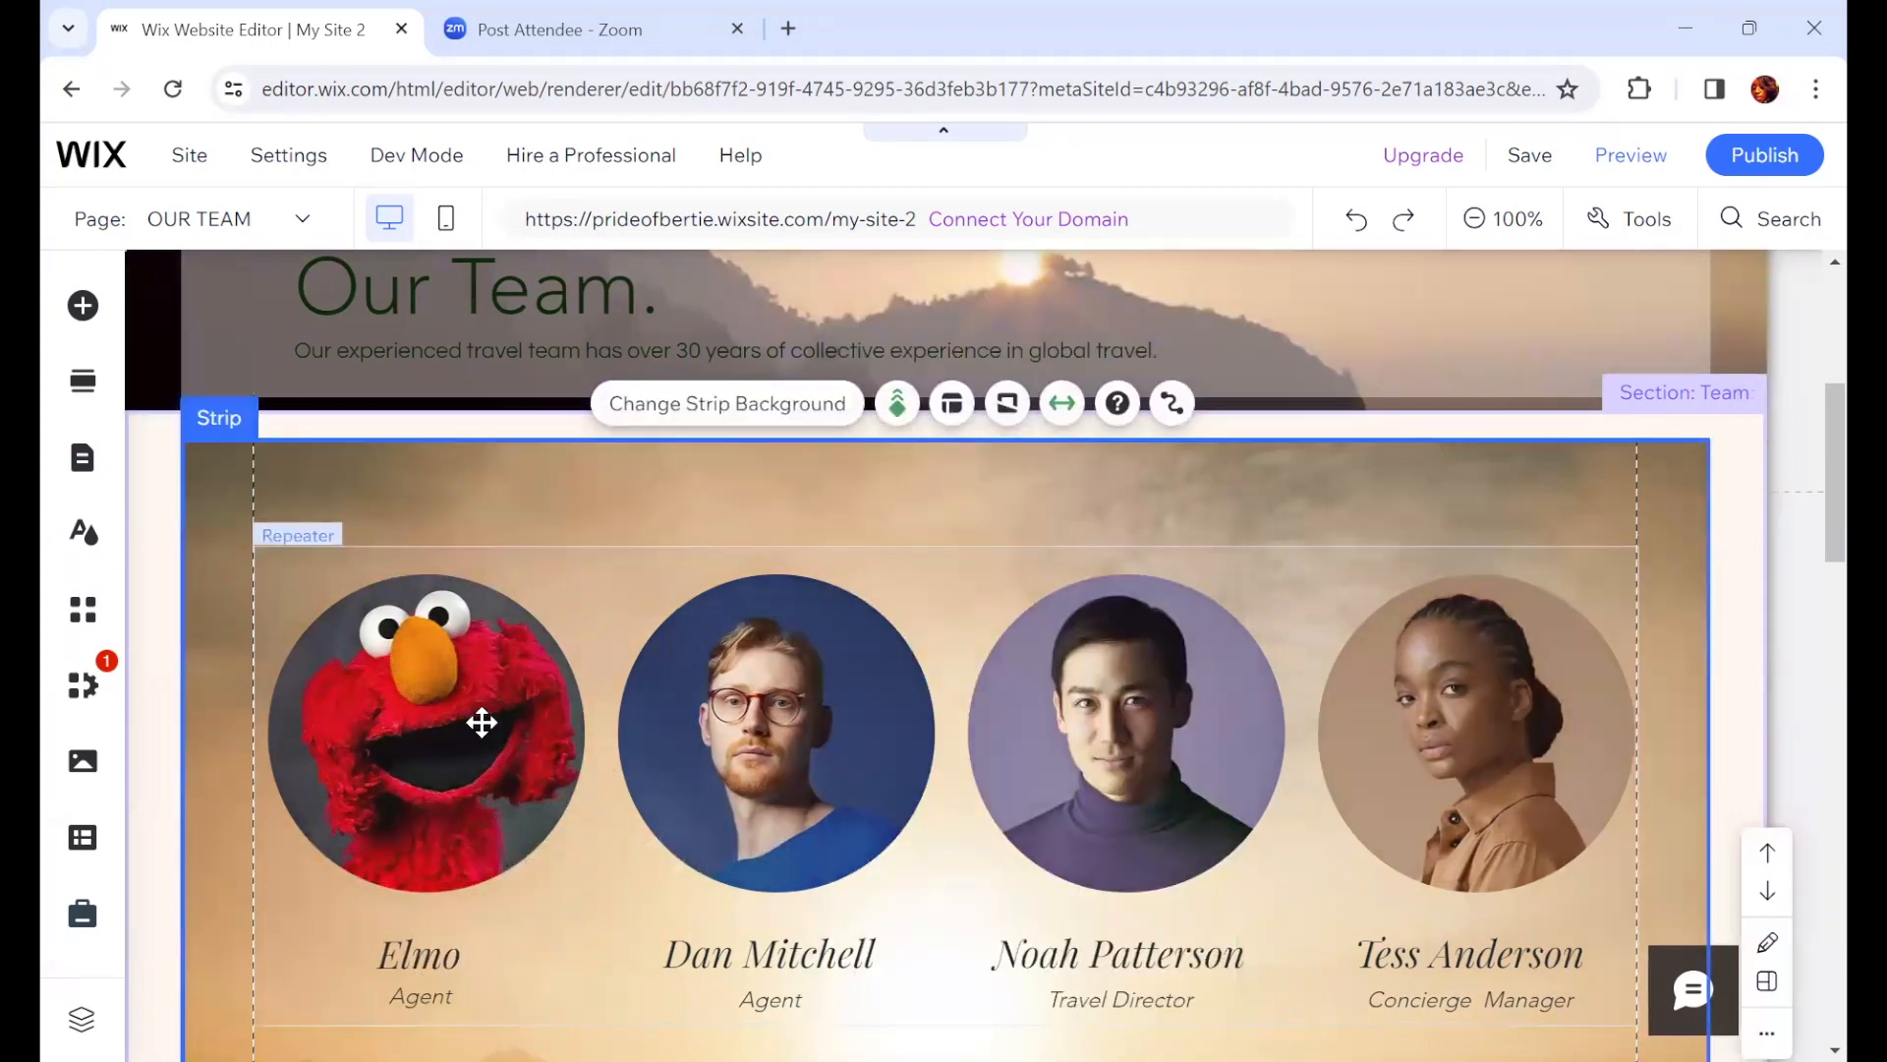
{"action": "left_click", "coordinate": [492, 759]}
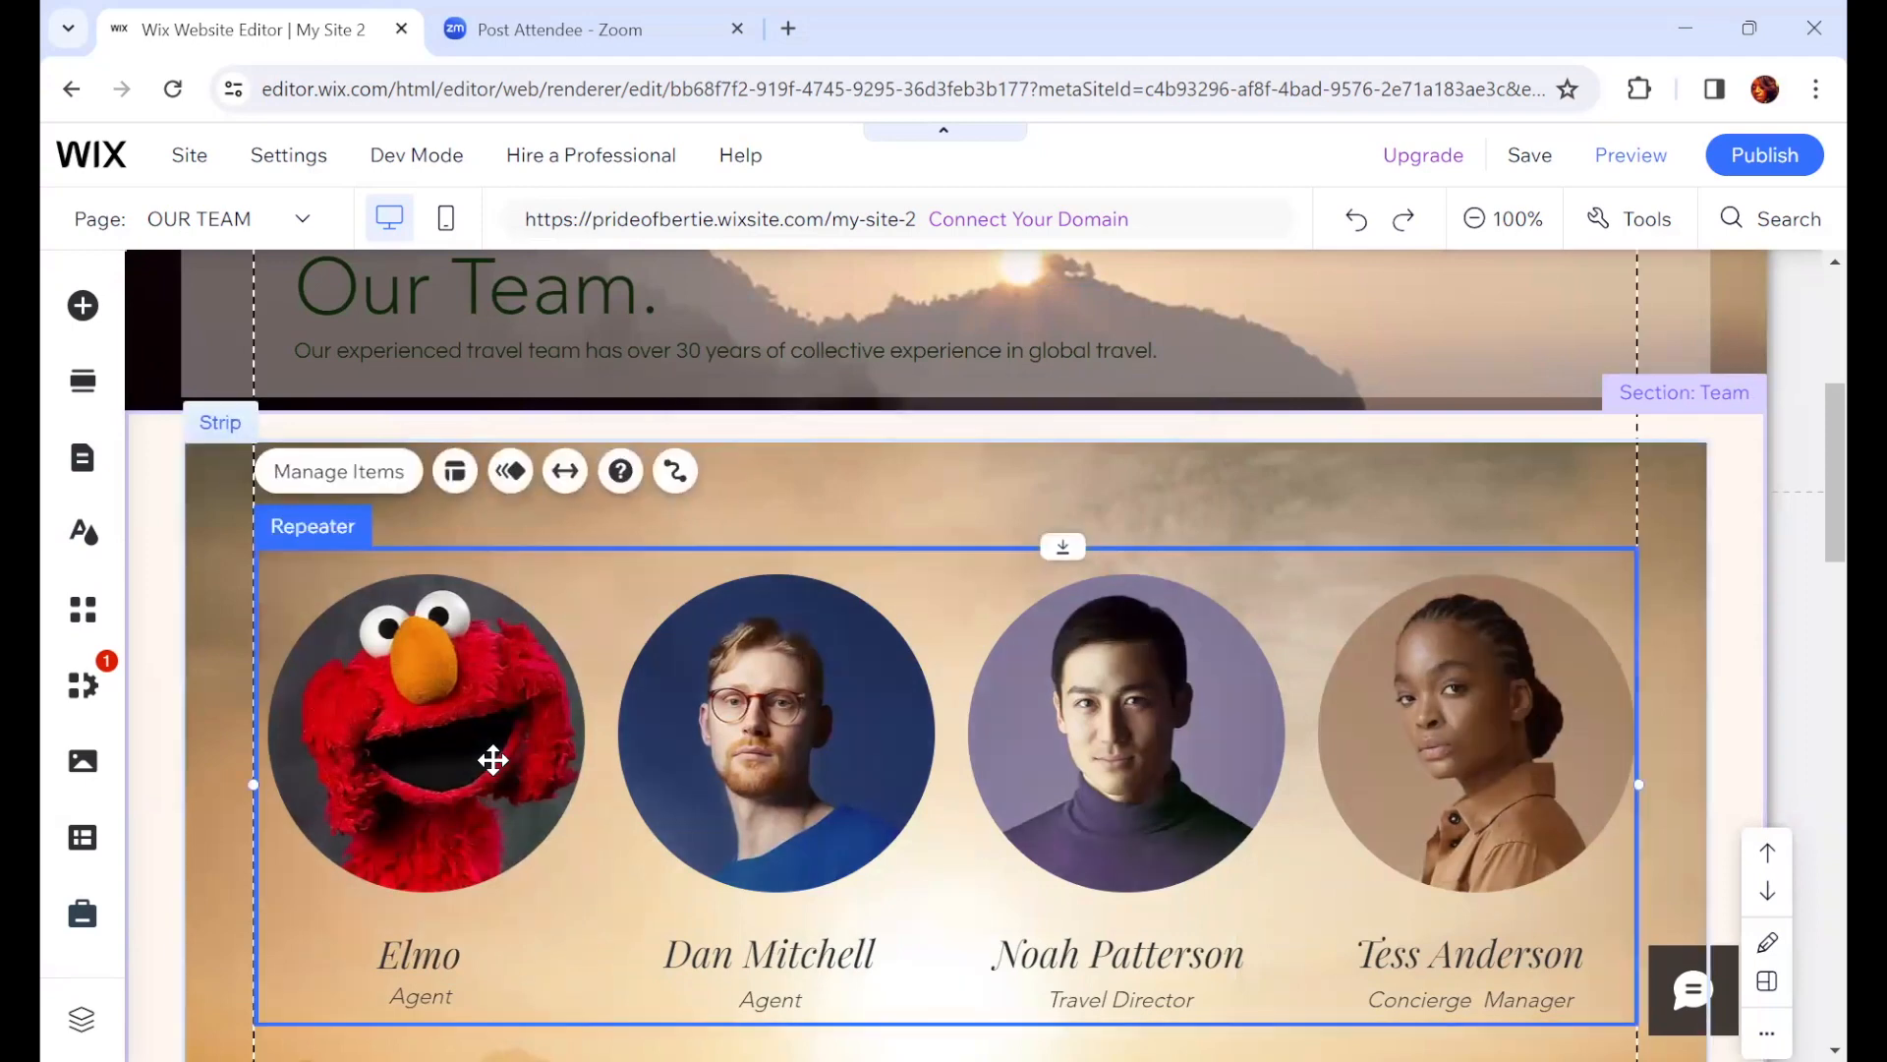
{"action": "left_click", "coordinate": [492, 758]}
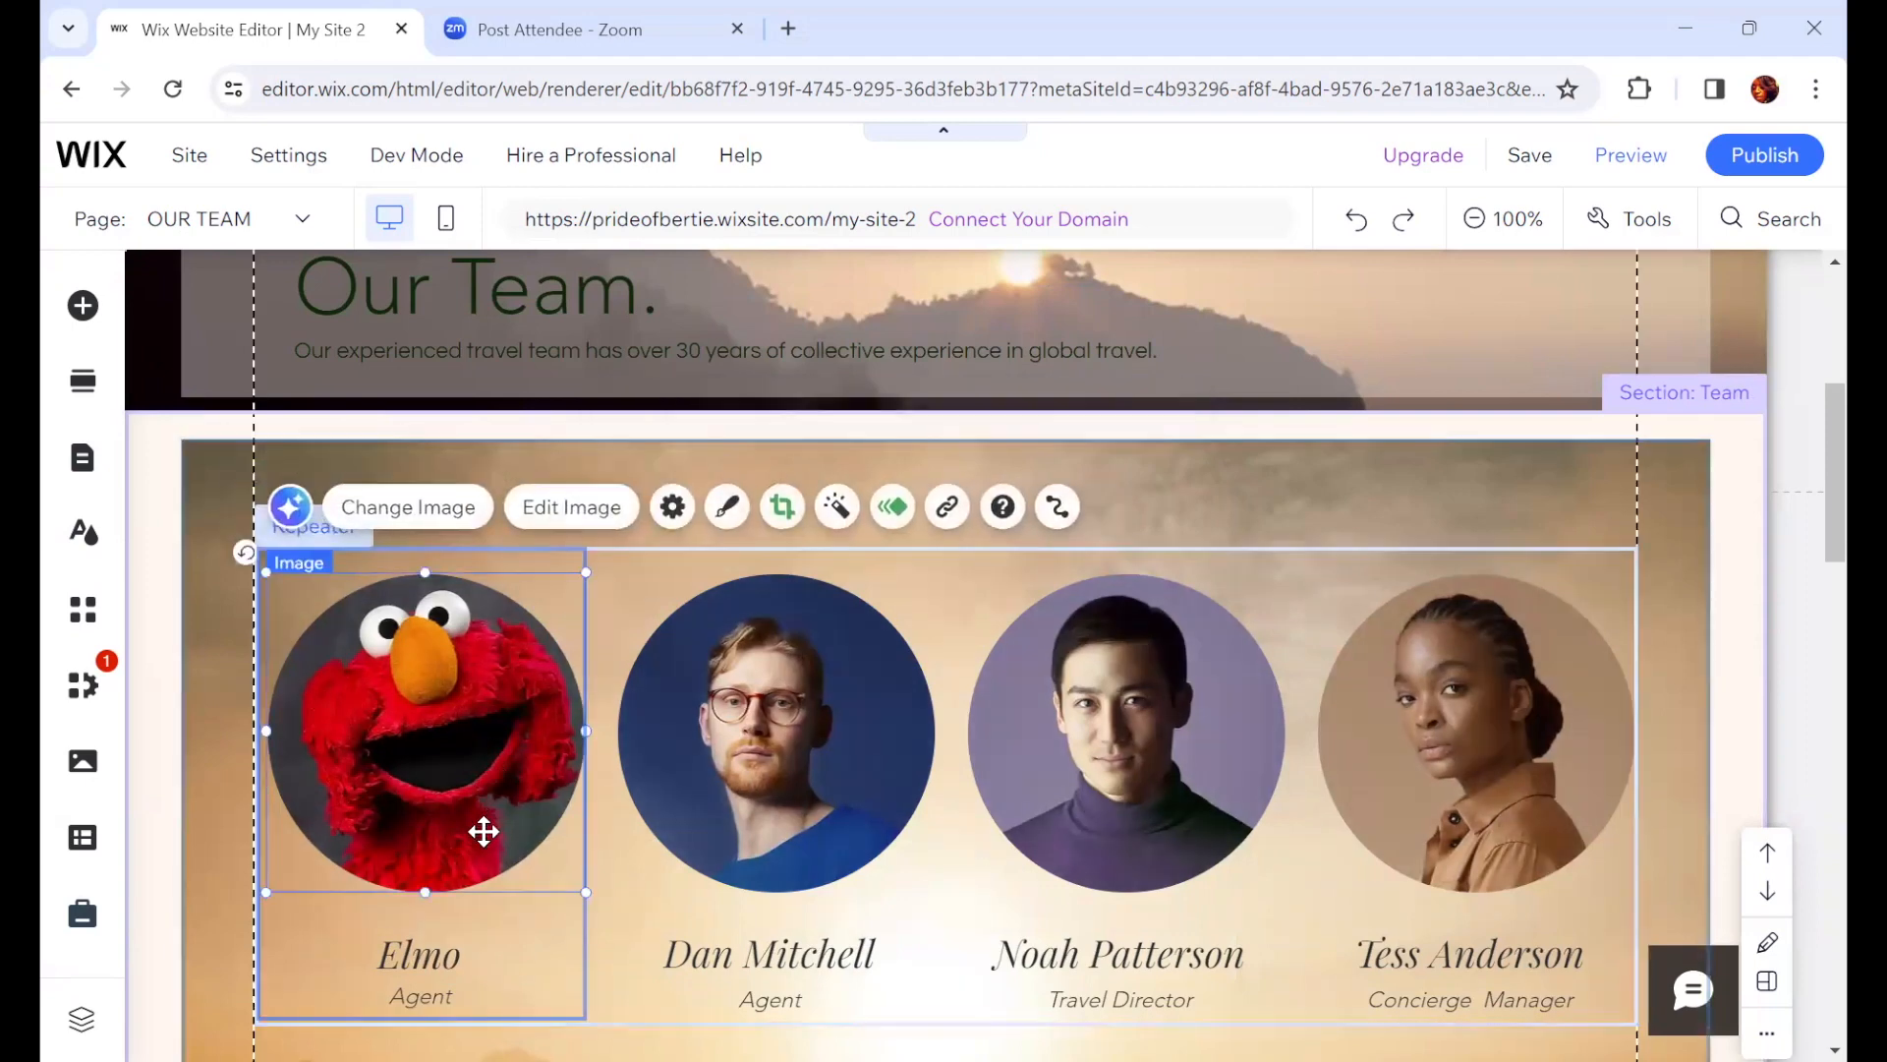
{"action": "left_click", "coordinate": [527, 955]}
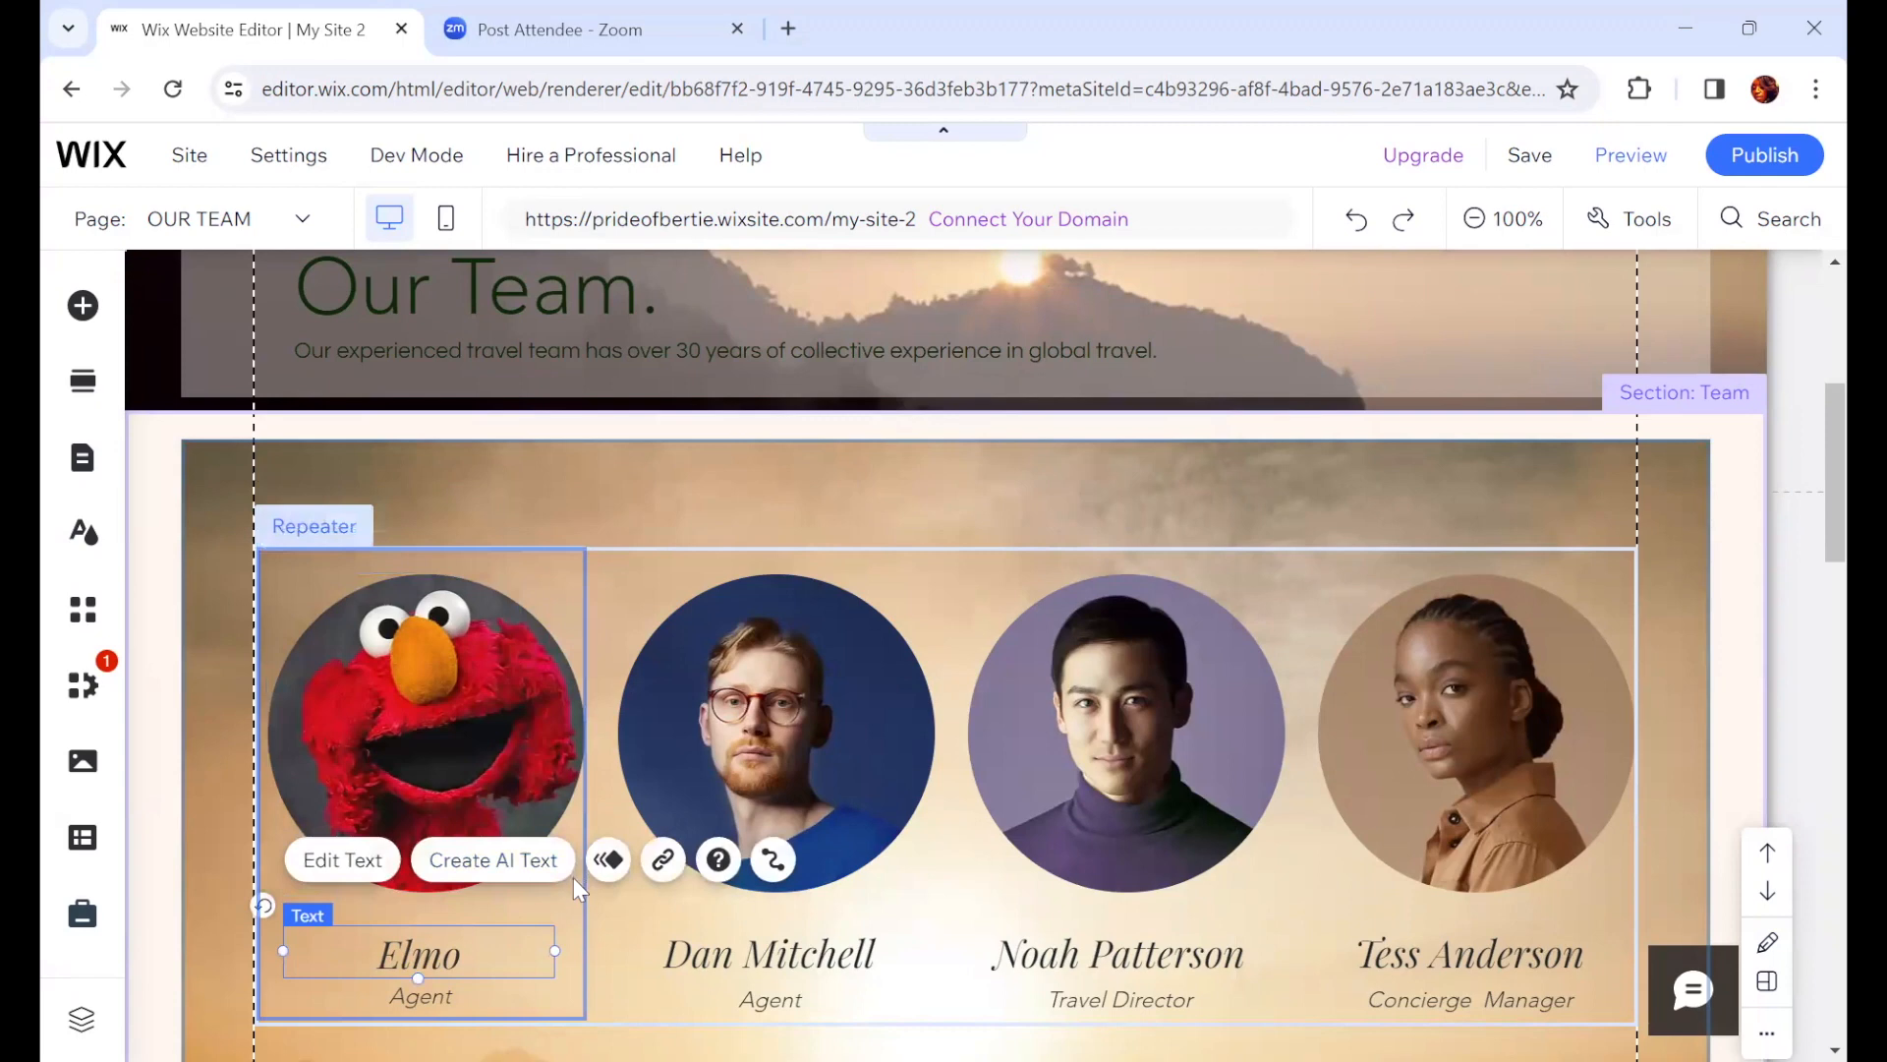
{"action": "left_click", "coordinate": [345, 552]}
{"action": "left_click", "coordinate": [333, 567]}
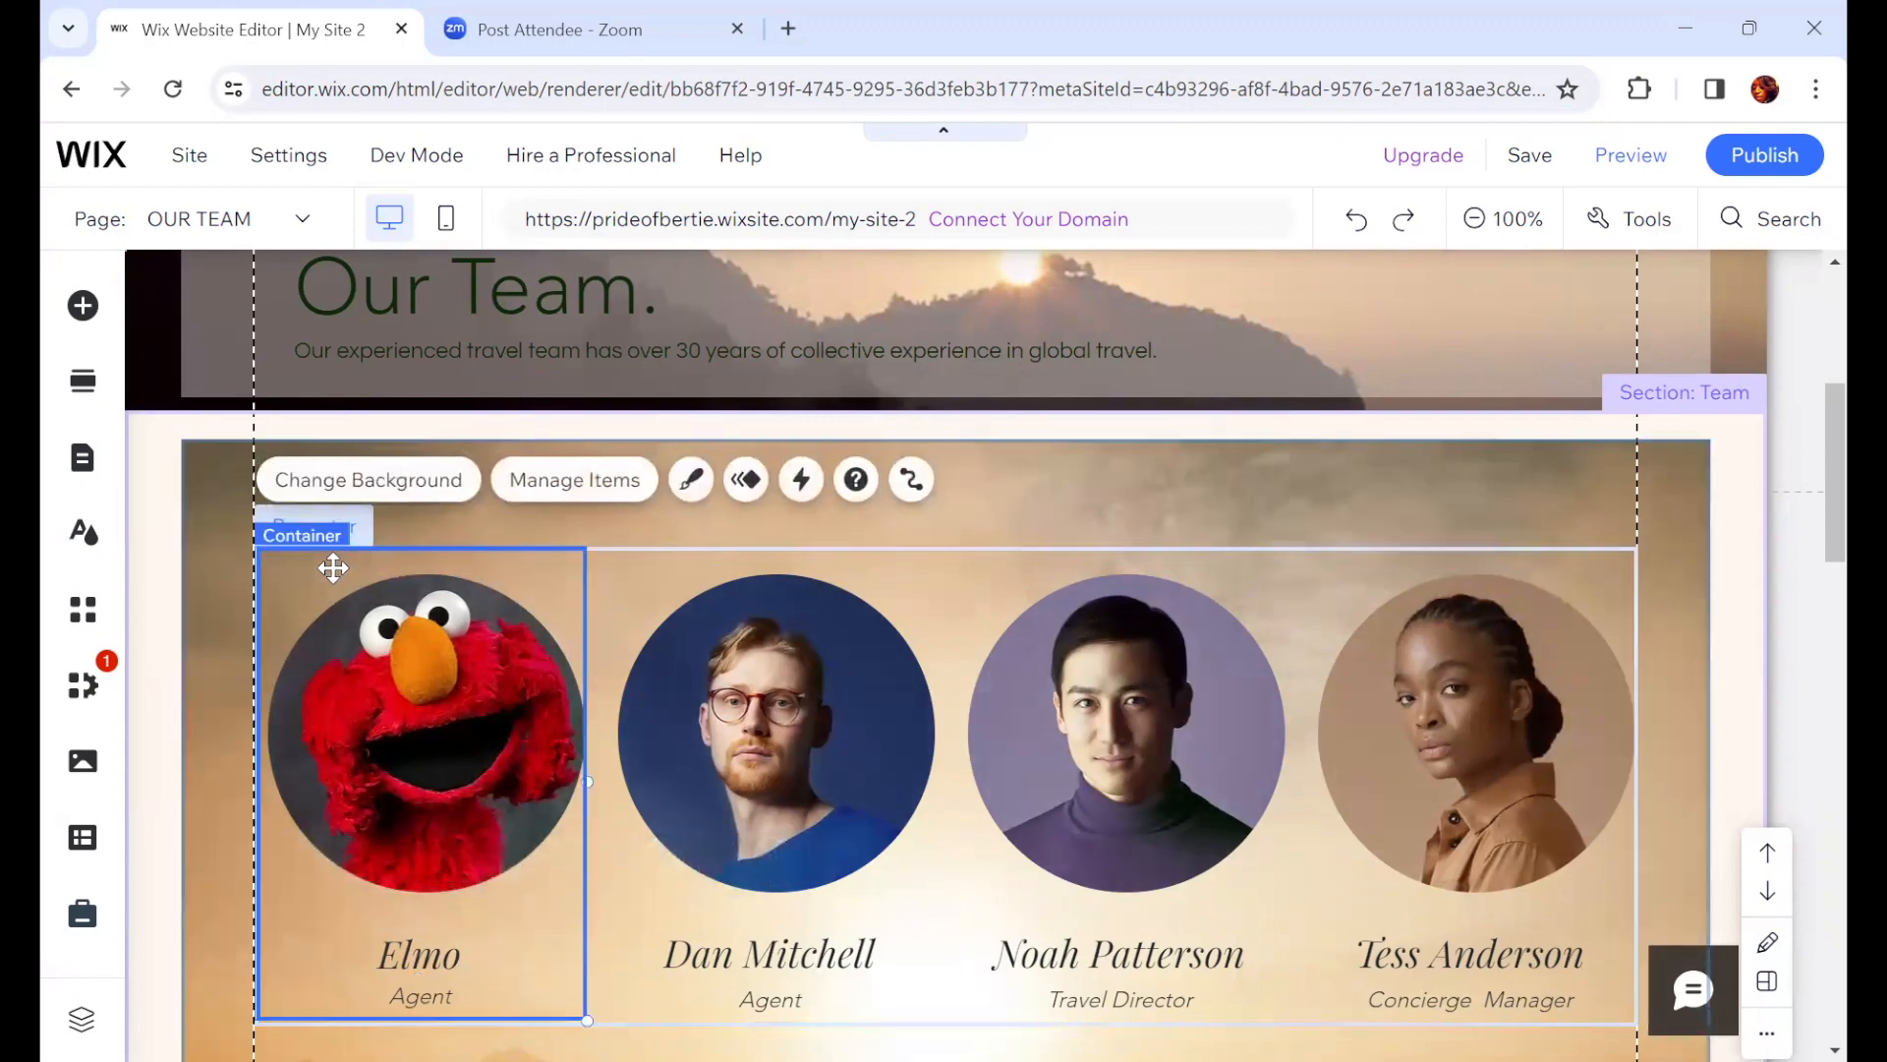
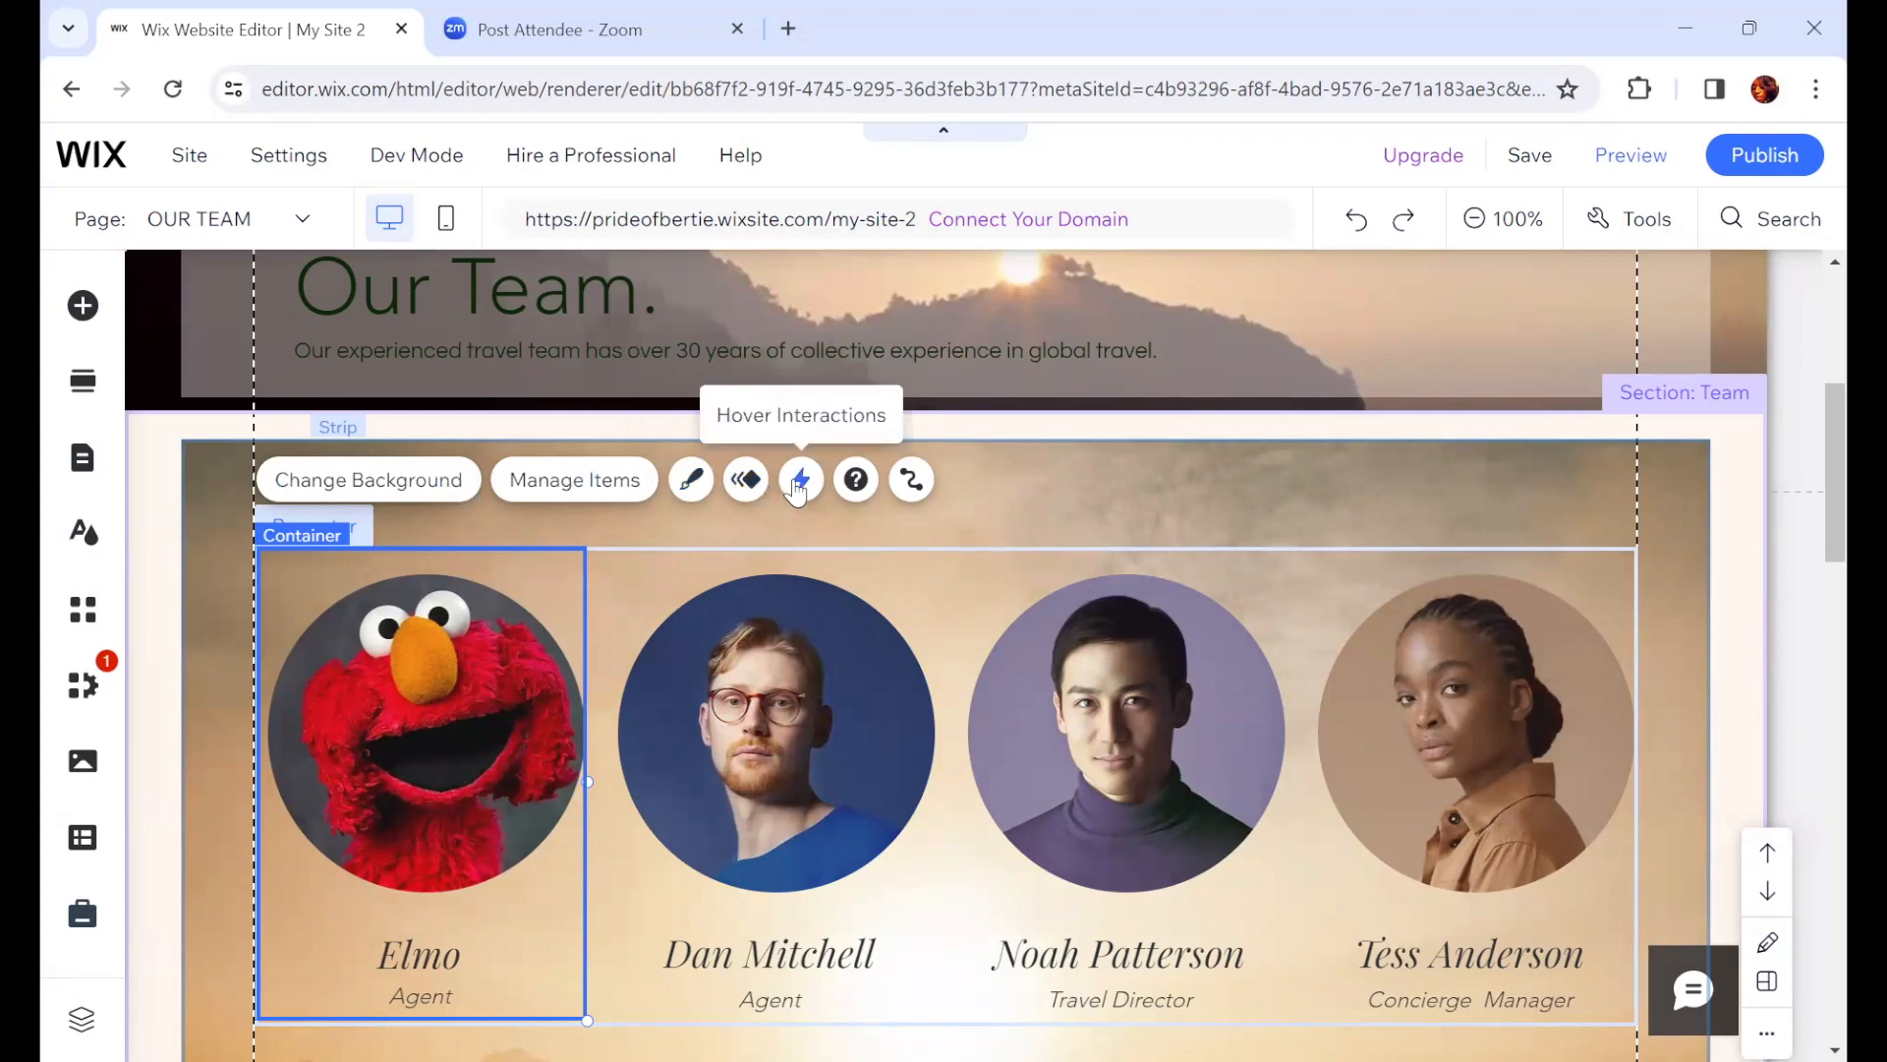
Step: Try a patterned item background for the team member cards, then reset the background to None
{"action": "left_click", "coordinate": [371, 489]}
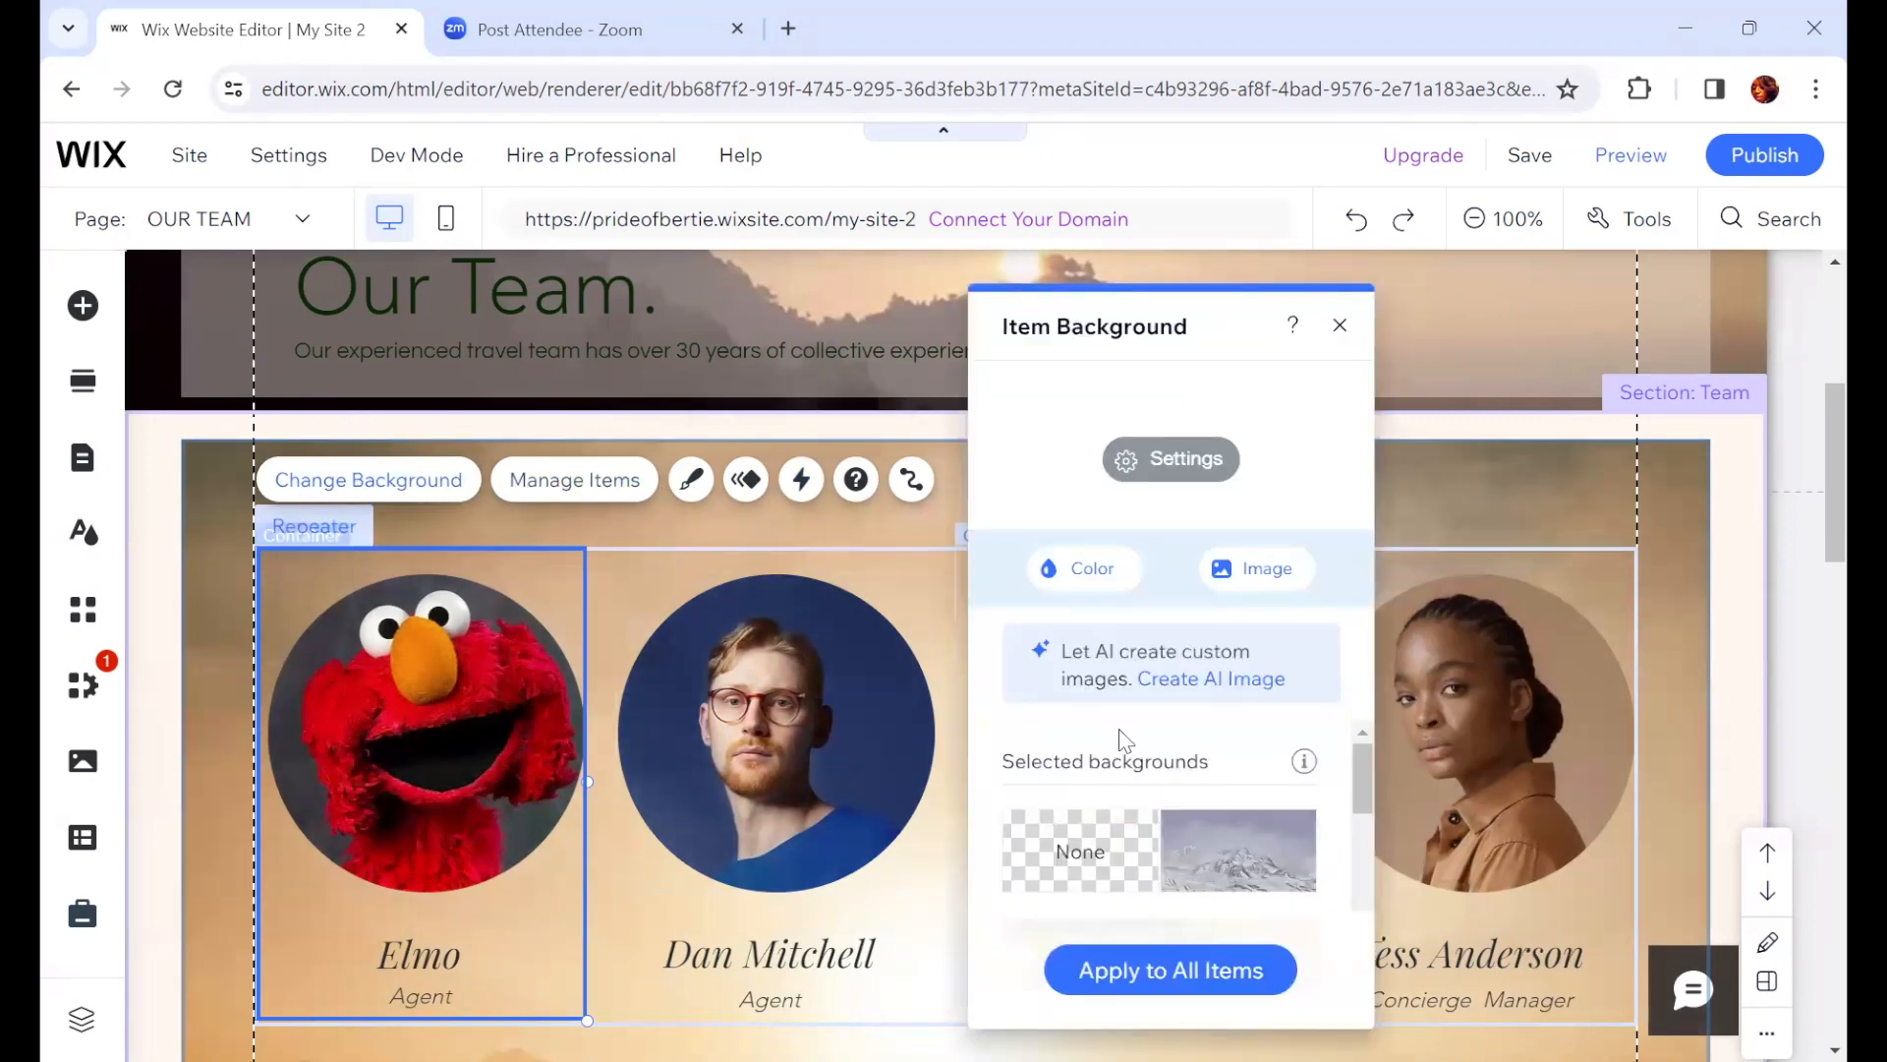
{"action": "scroll", "coordinate": [1140, 742], "scroll_direction": "down", "scroll_amount": 3}
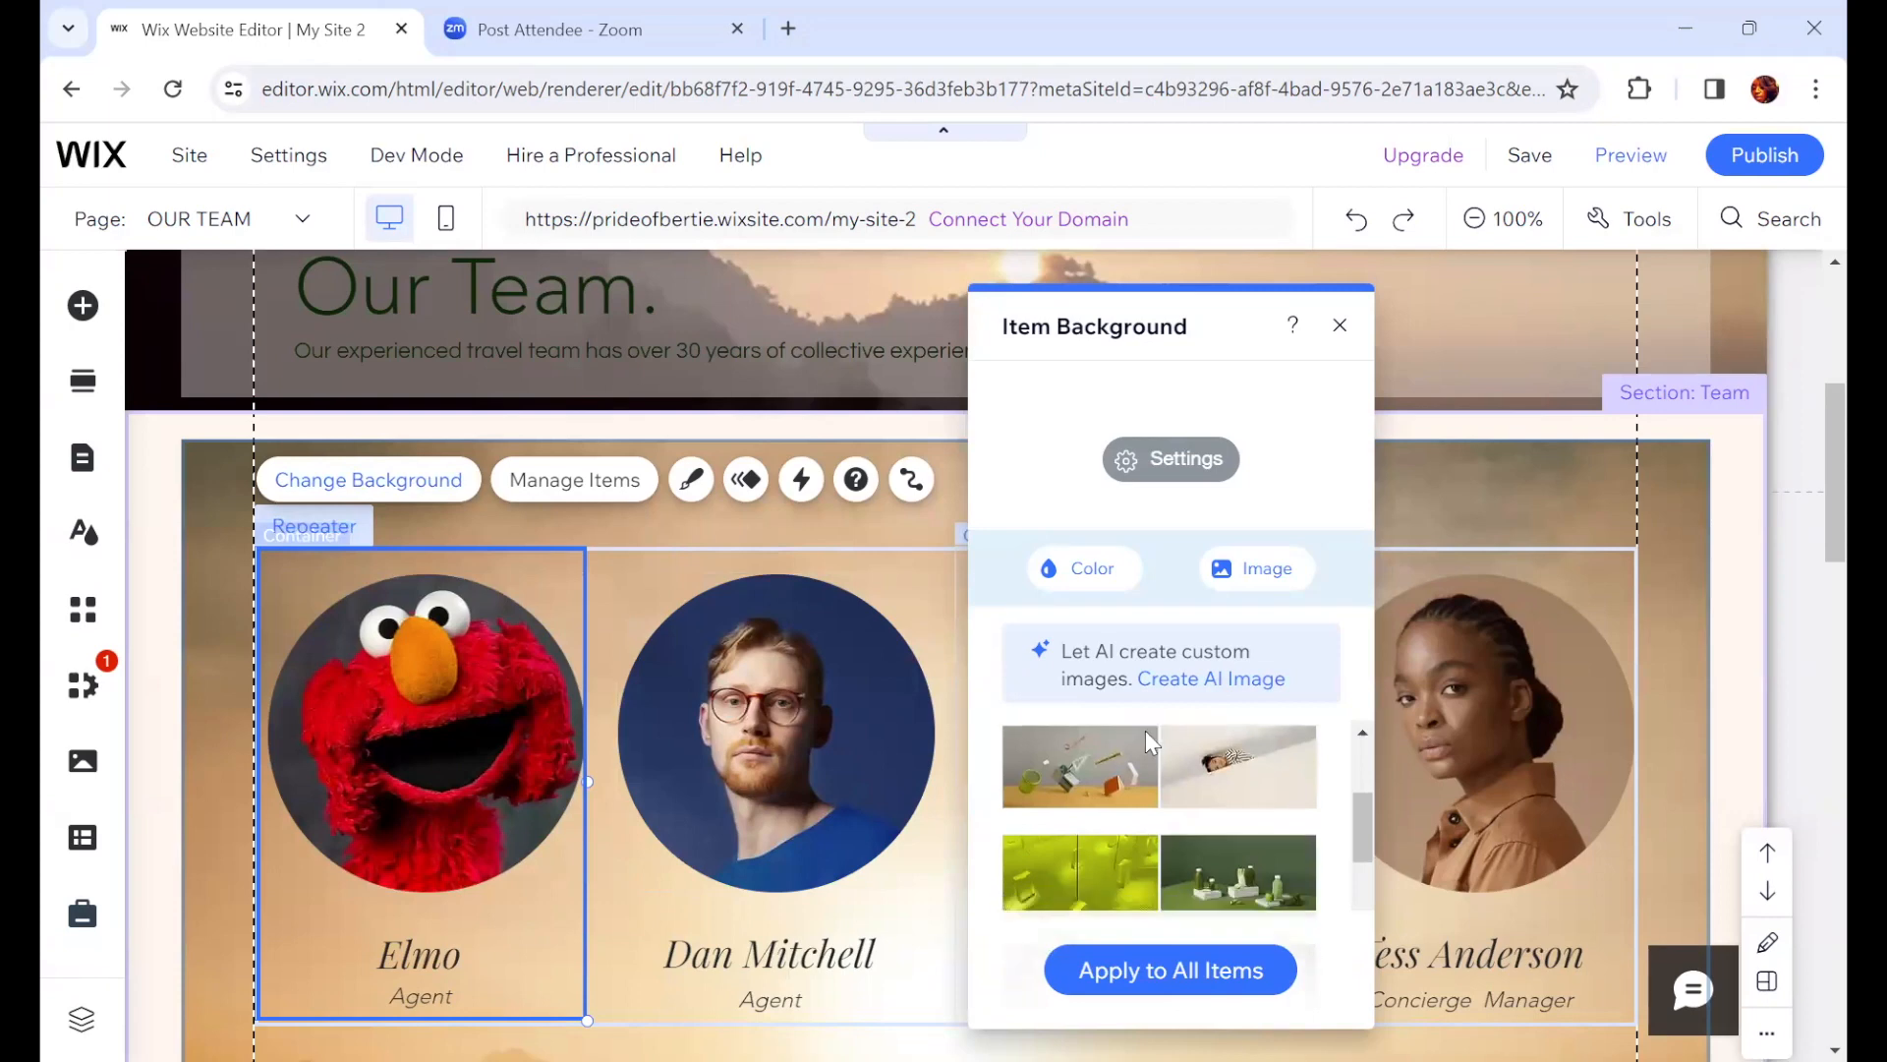
{"action": "scroll", "coordinate": [1146, 730], "scroll_direction": "down", "scroll_amount": 1}
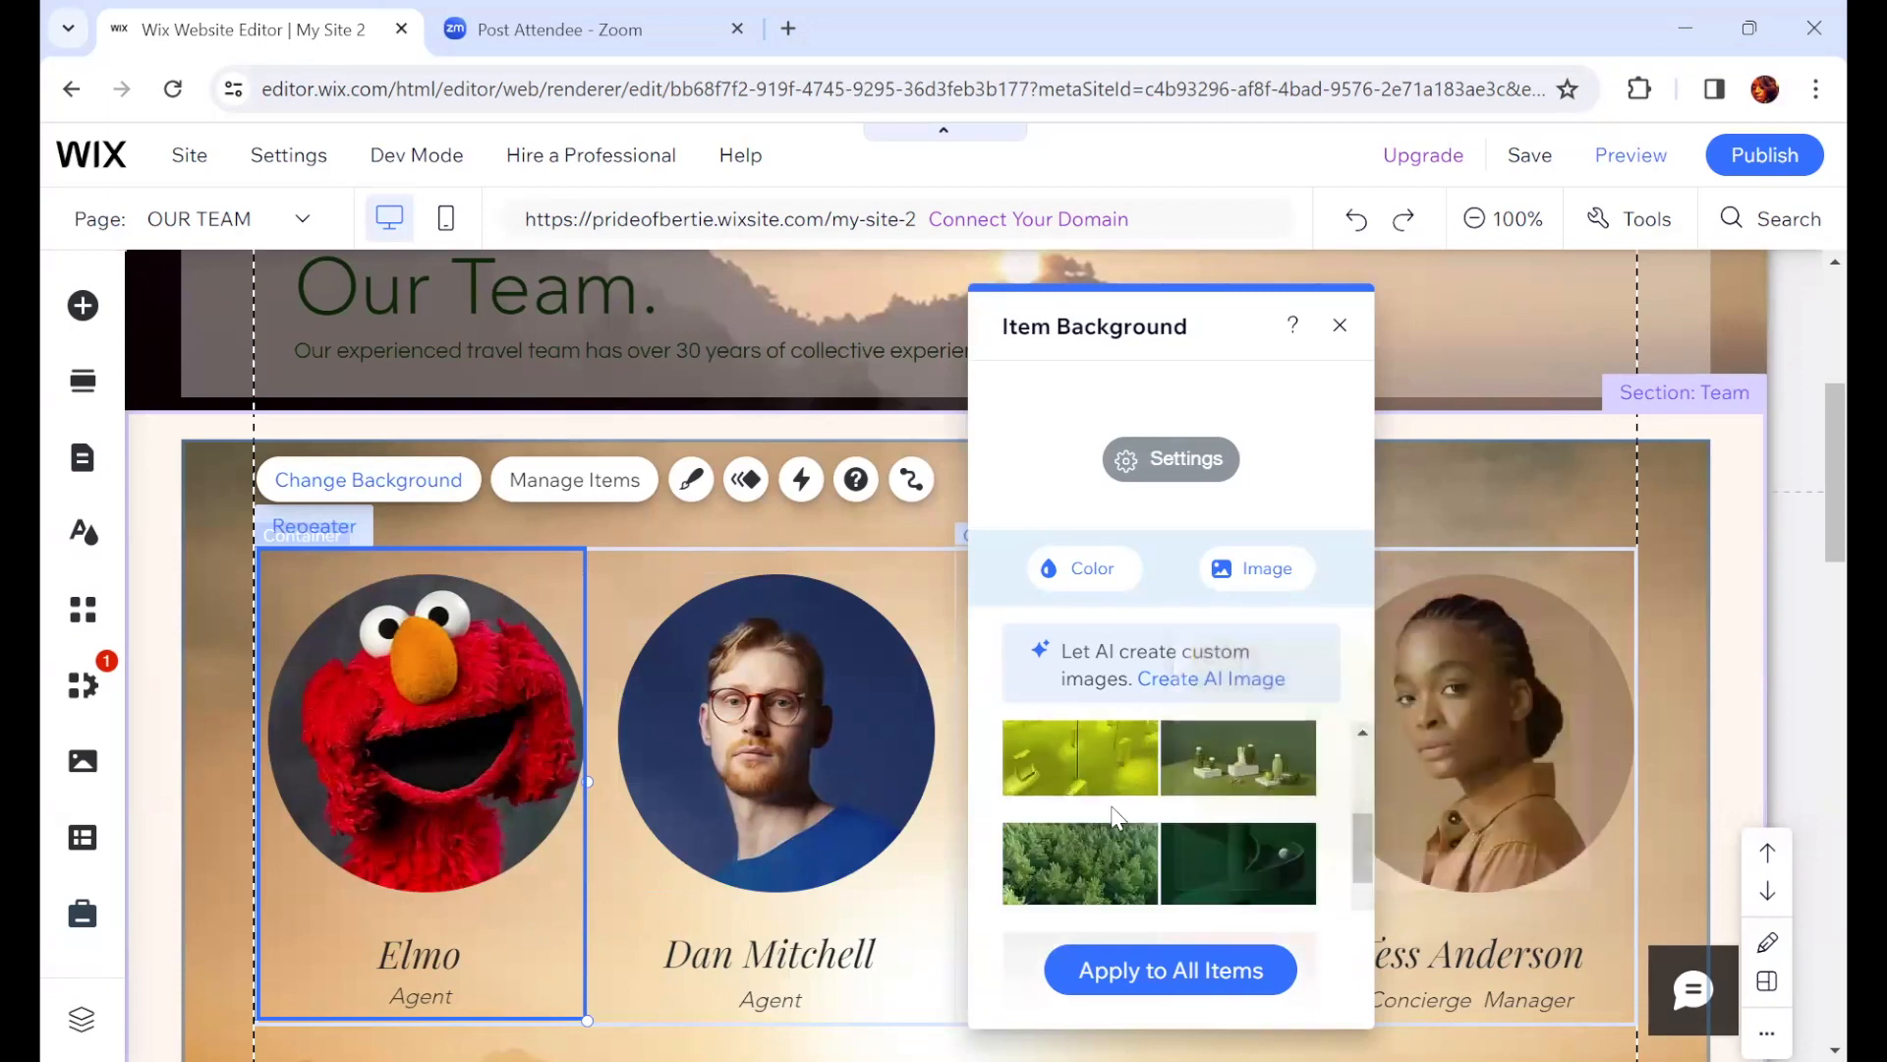
{"action": "scroll", "coordinate": [1113, 817], "scroll_direction": "down", "scroll_amount": 2}
{"action": "mouse_move", "coordinate": [1114, 819]}
{"action": "left_click", "coordinate": [1114, 819]}
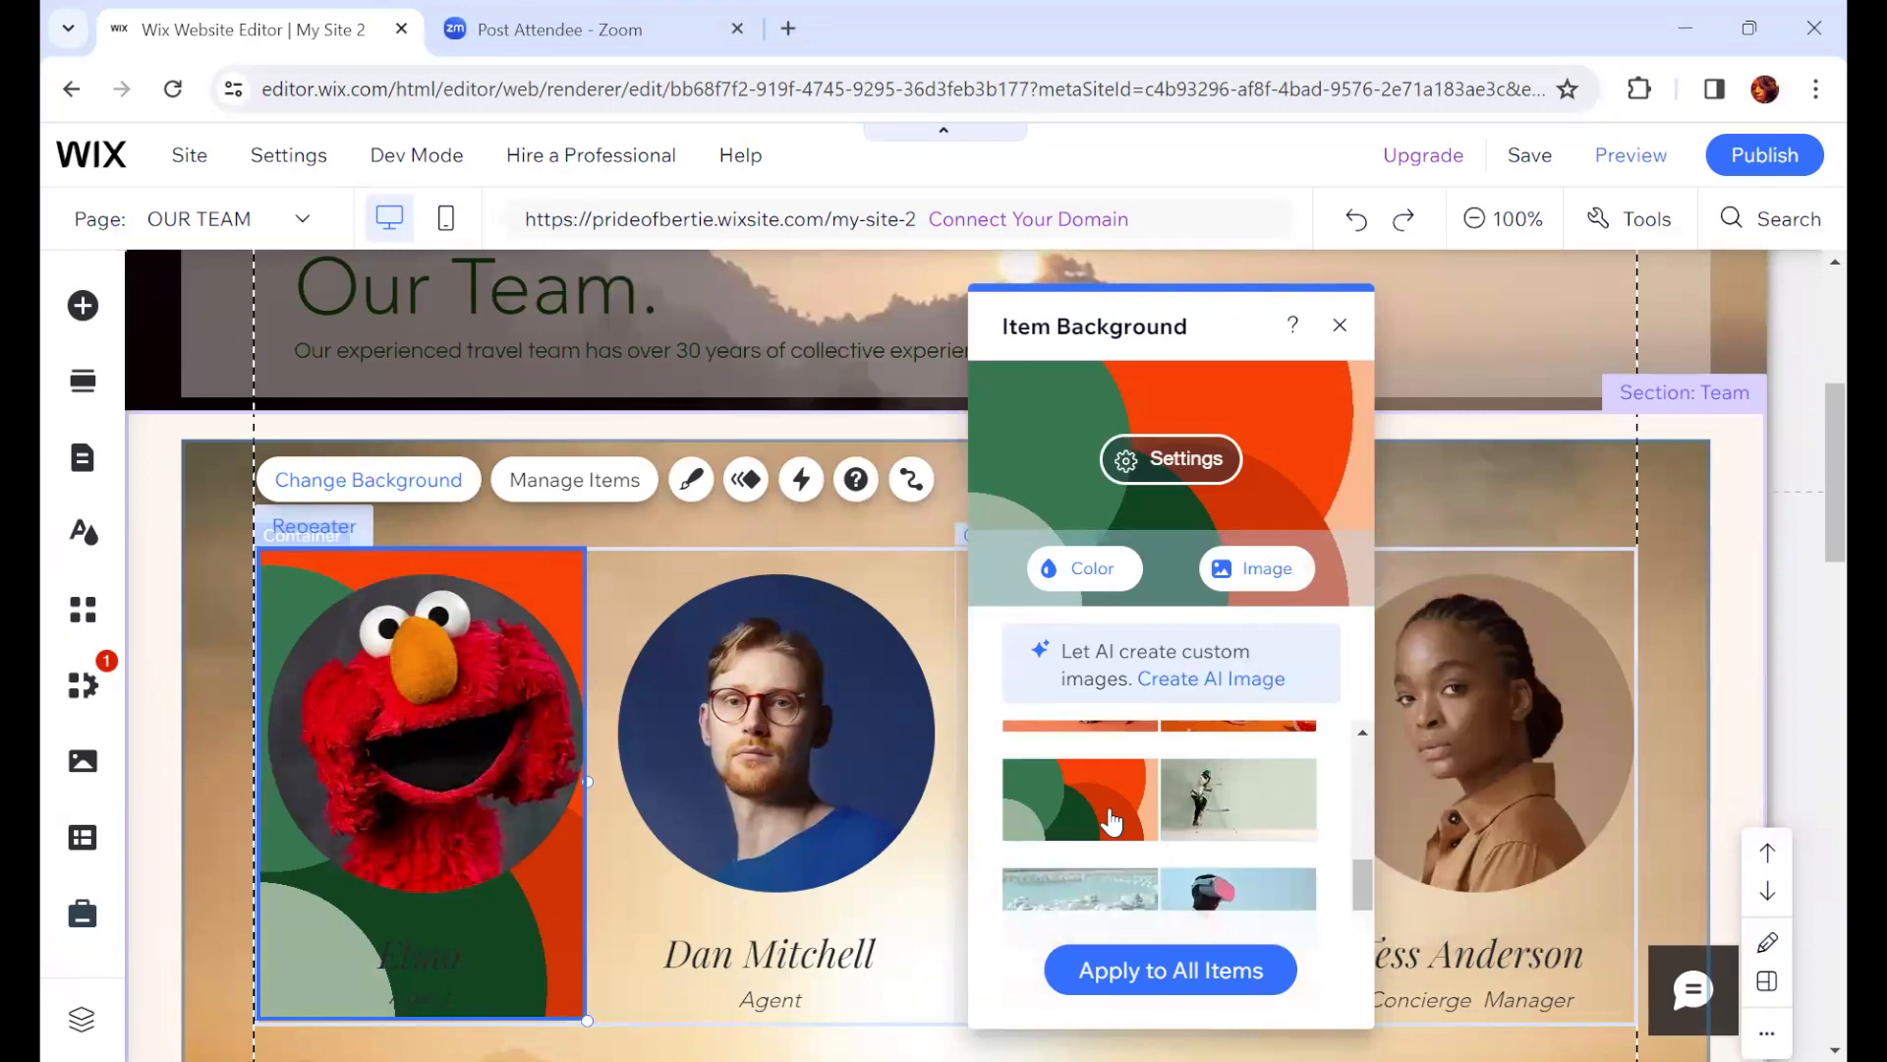
{"action": "scroll", "coordinate": [1110, 824], "scroll_direction": "up", "scroll_amount": 5}
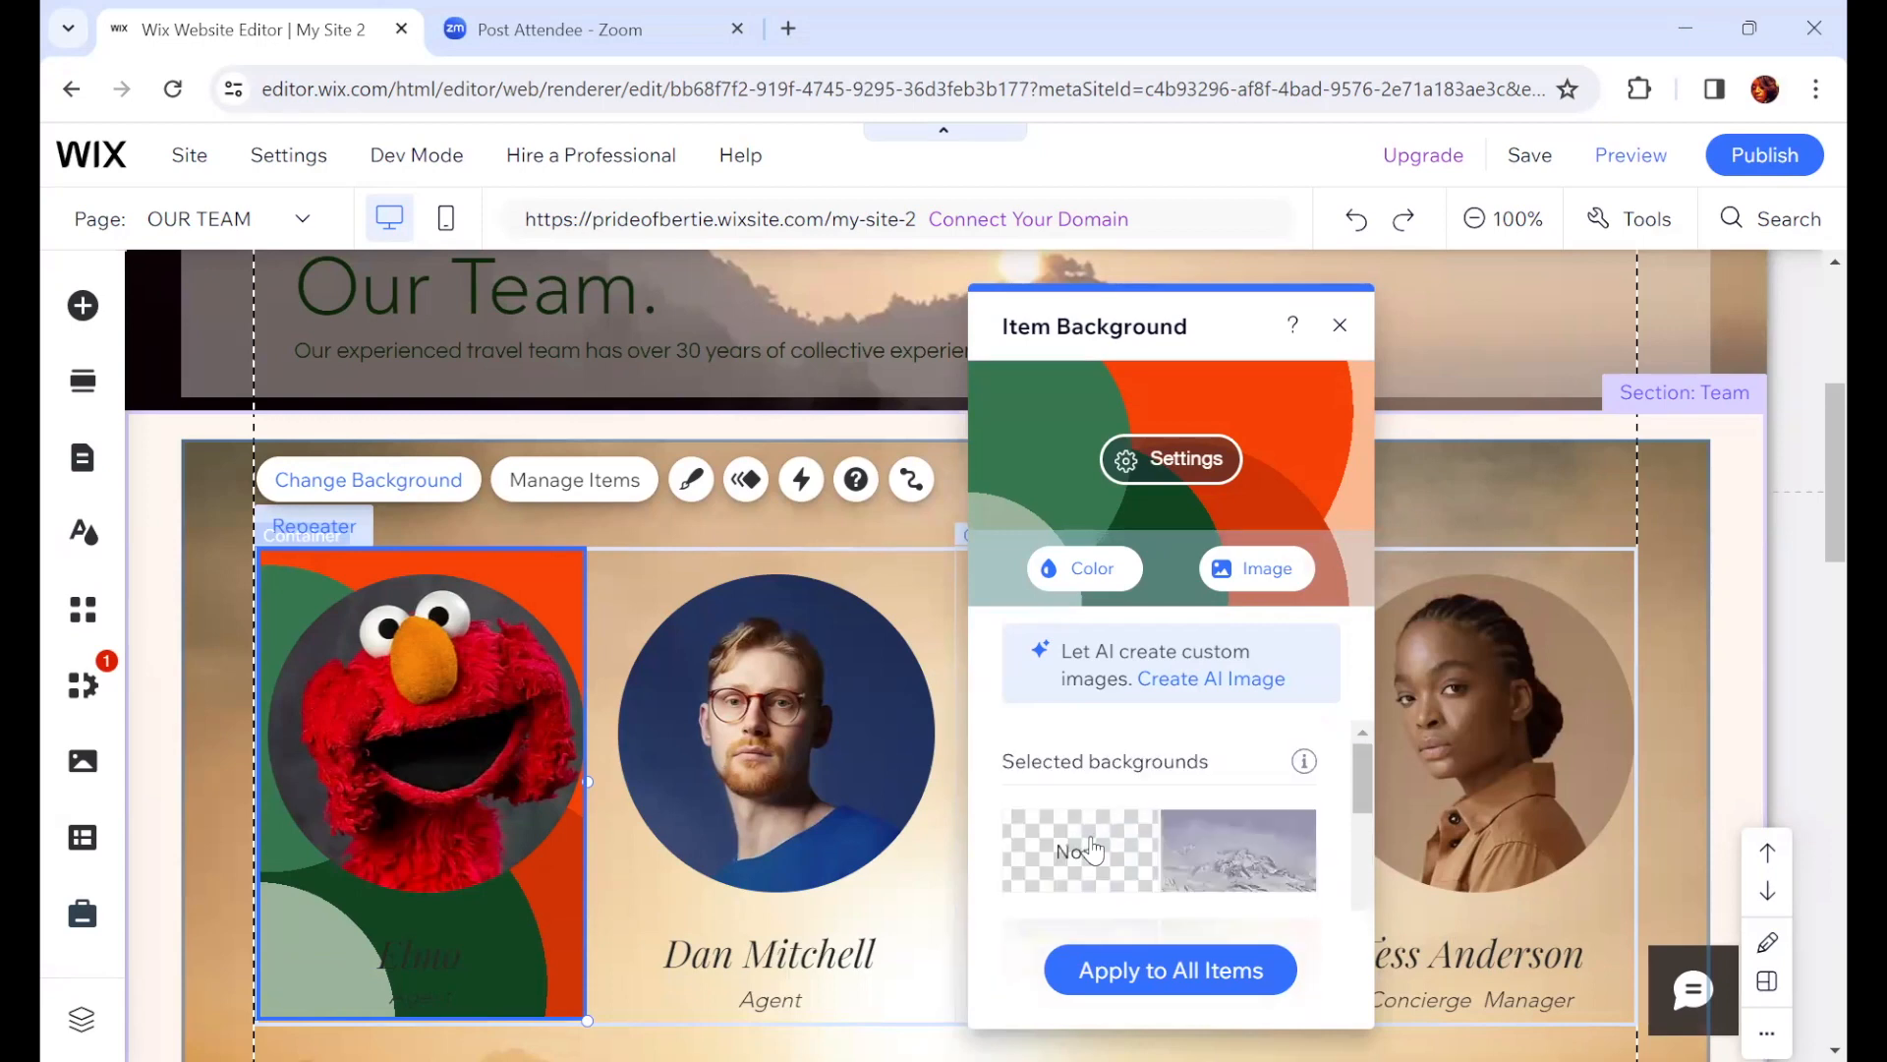
{"action": "left_click", "coordinate": [1093, 851]}
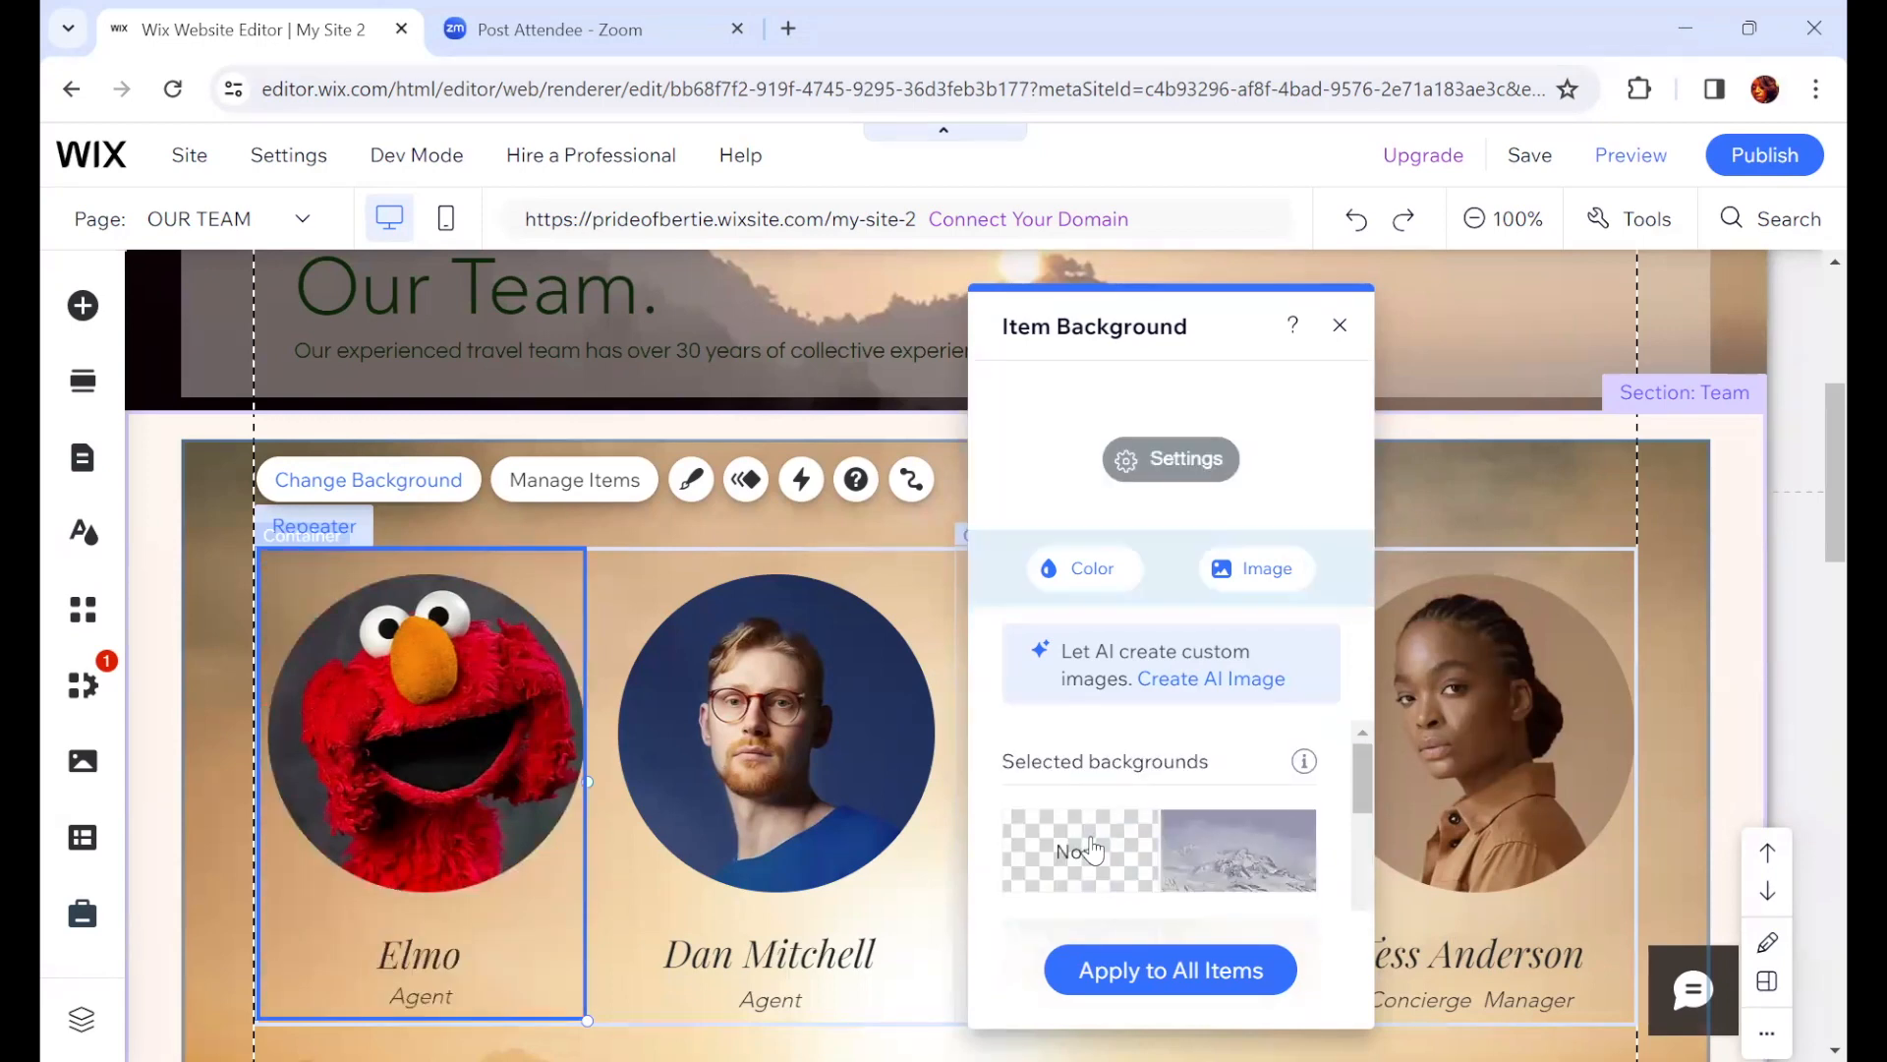
{"action": "left_click", "coordinate": [1340, 325]}
Step: Switch to the BOOK ONLINE page of the site
{"action": "left_click", "coordinate": [723, 958]}
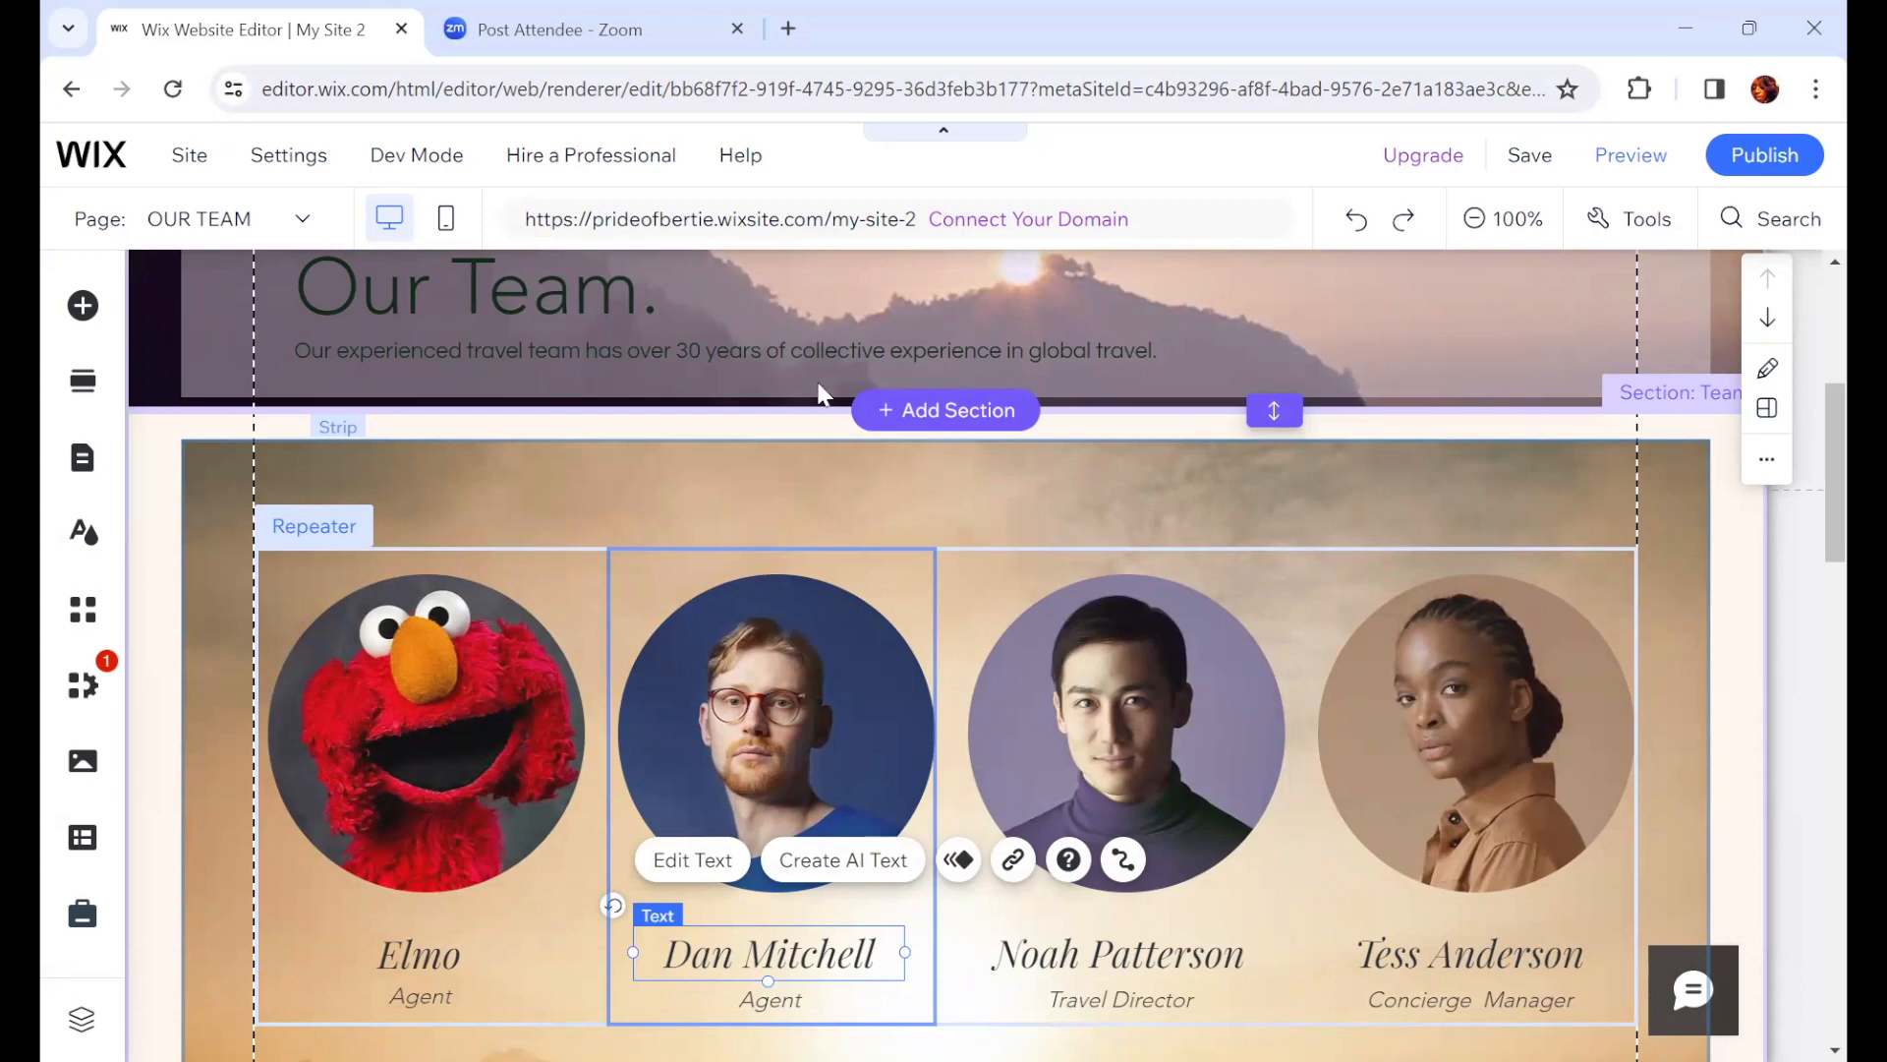
{"action": "left_click", "coordinate": [82, 458]}
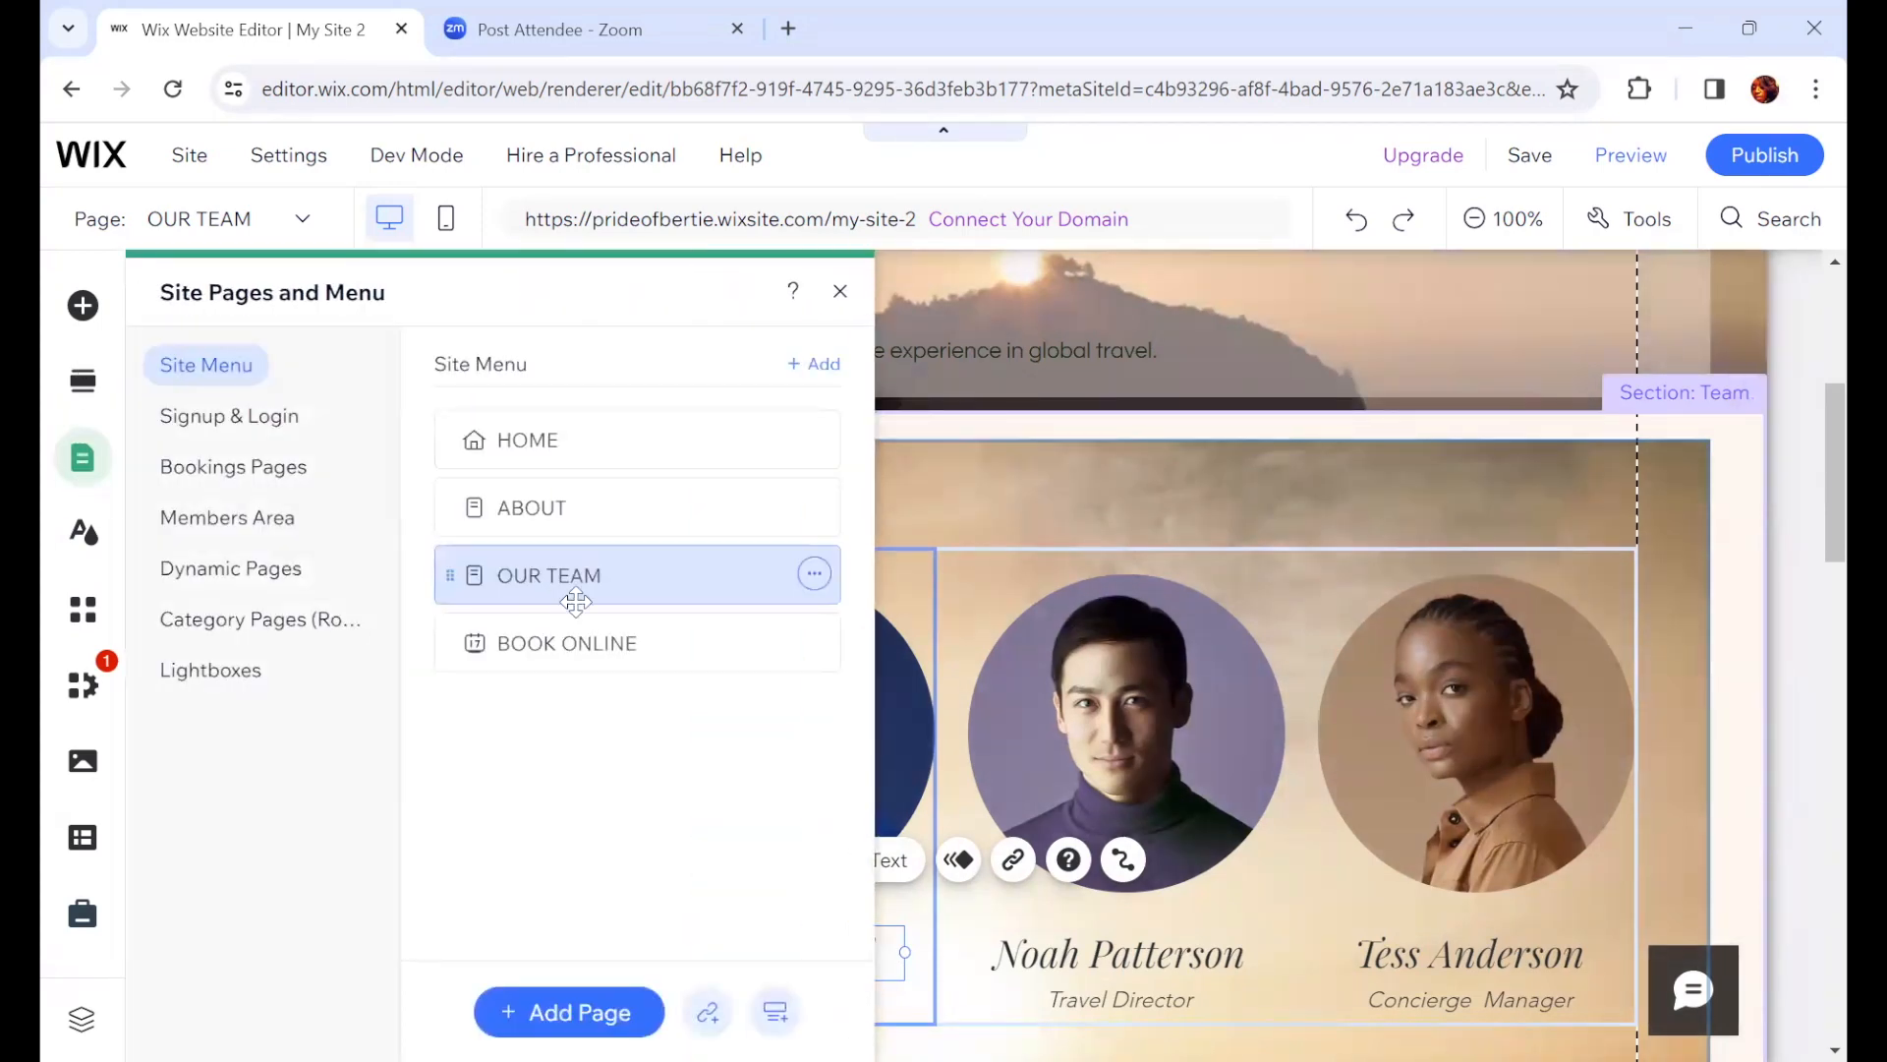
{"action": "left_click", "coordinate": [619, 647]}
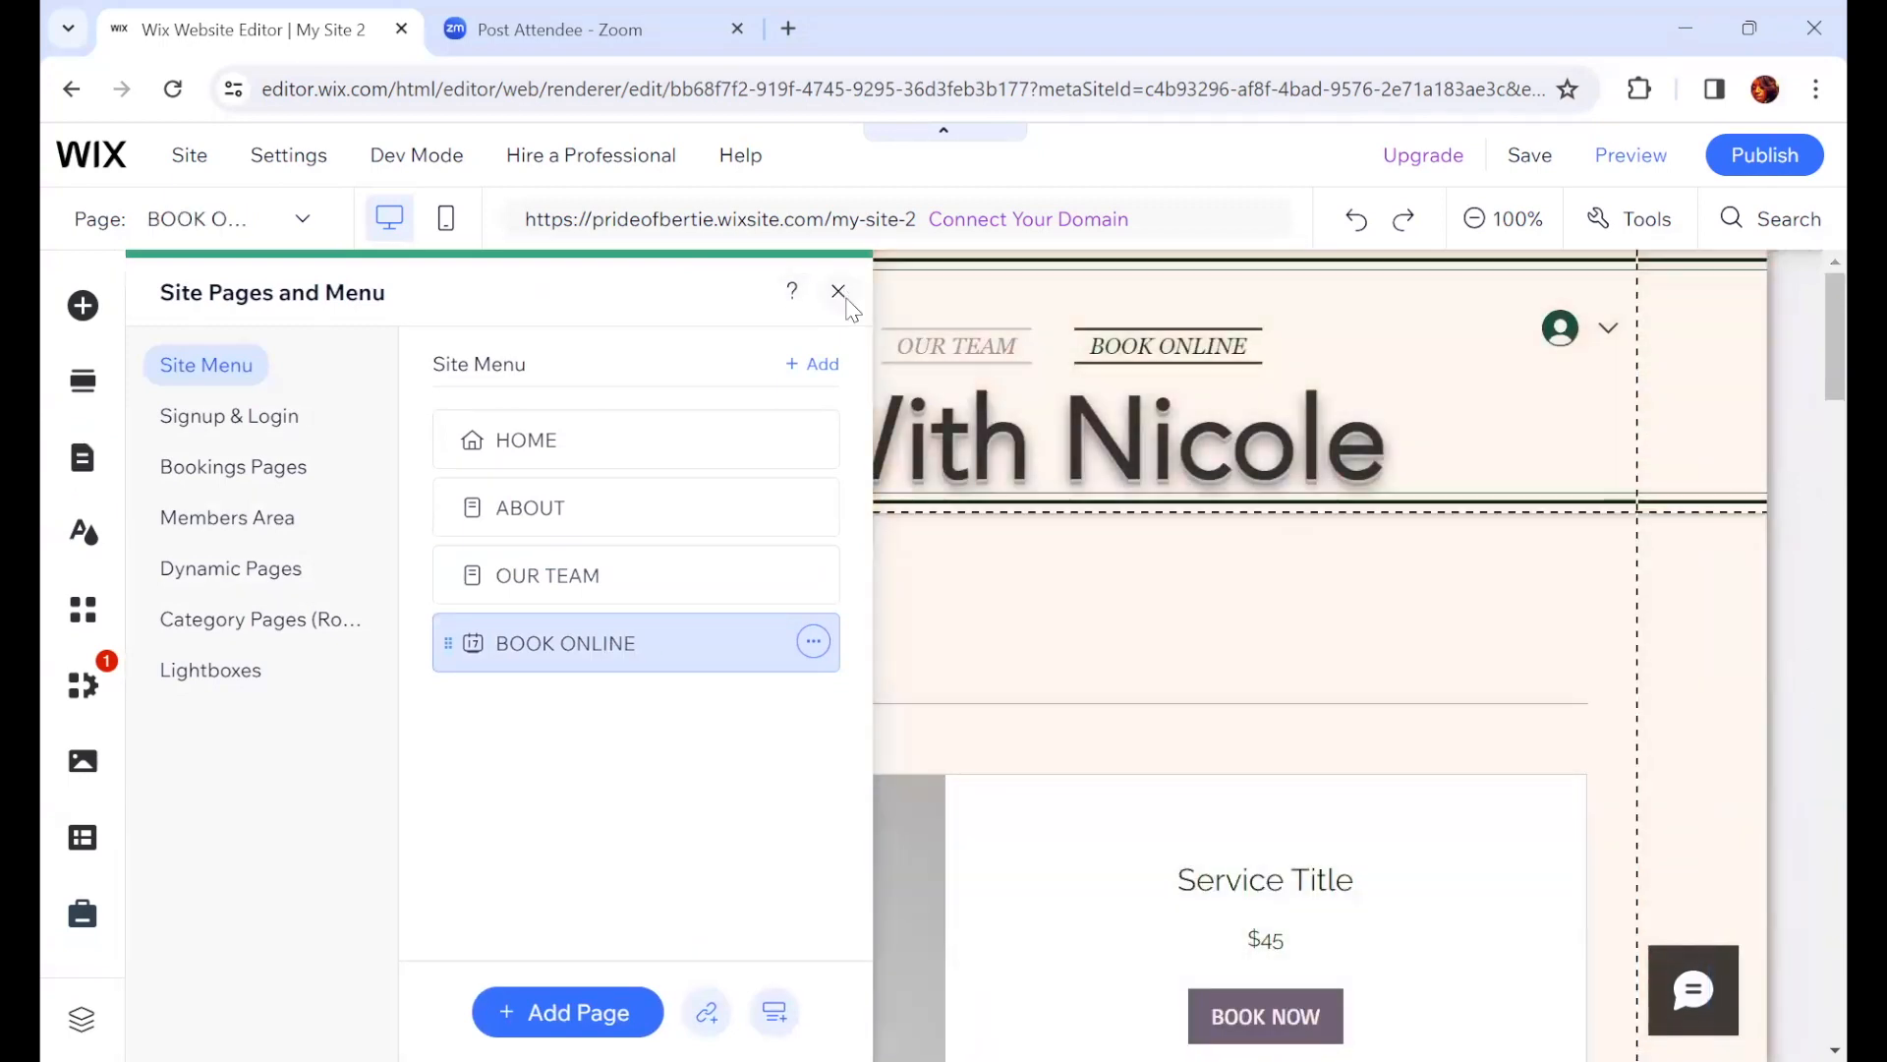
{"action": "left_click", "coordinate": [838, 291]}
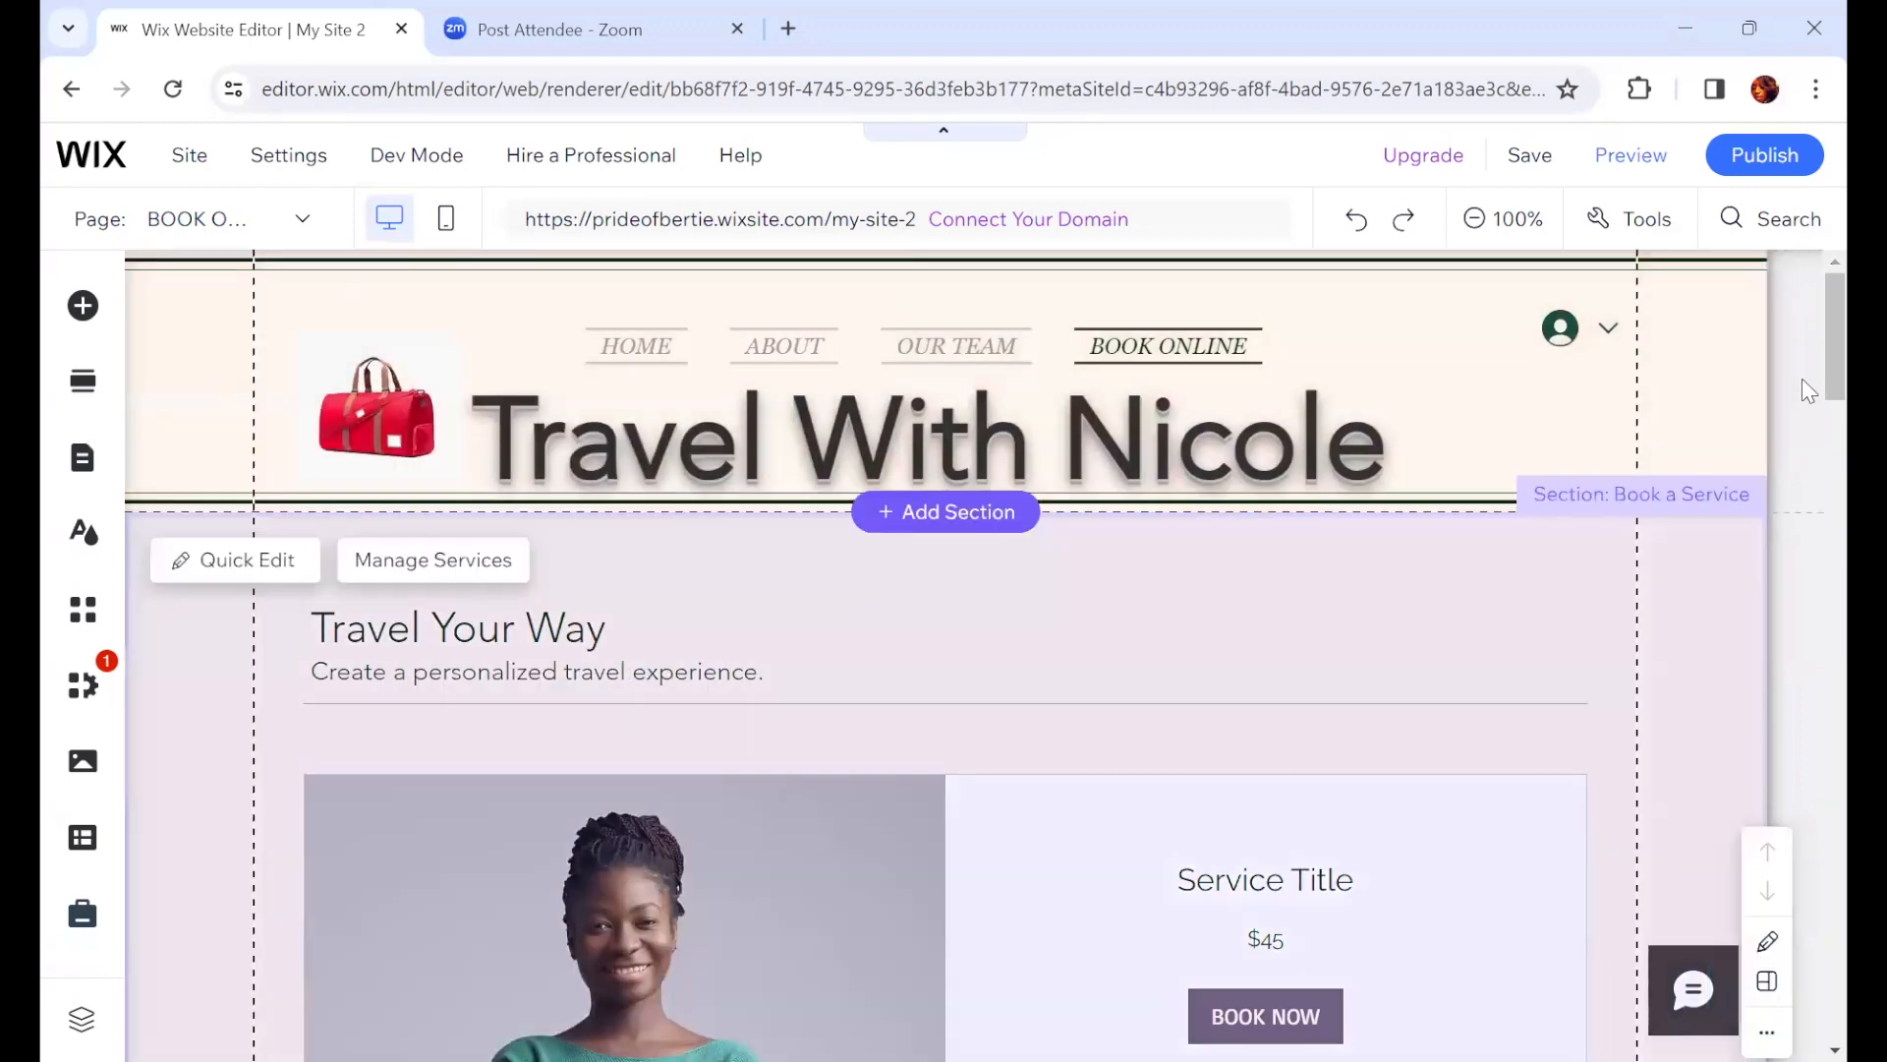
Step: Review the Book Online page's service layout and select the Book Online widget
{"action": "scroll", "coordinate": [1802, 409], "scroll_direction": "down", "scroll_amount": 3}
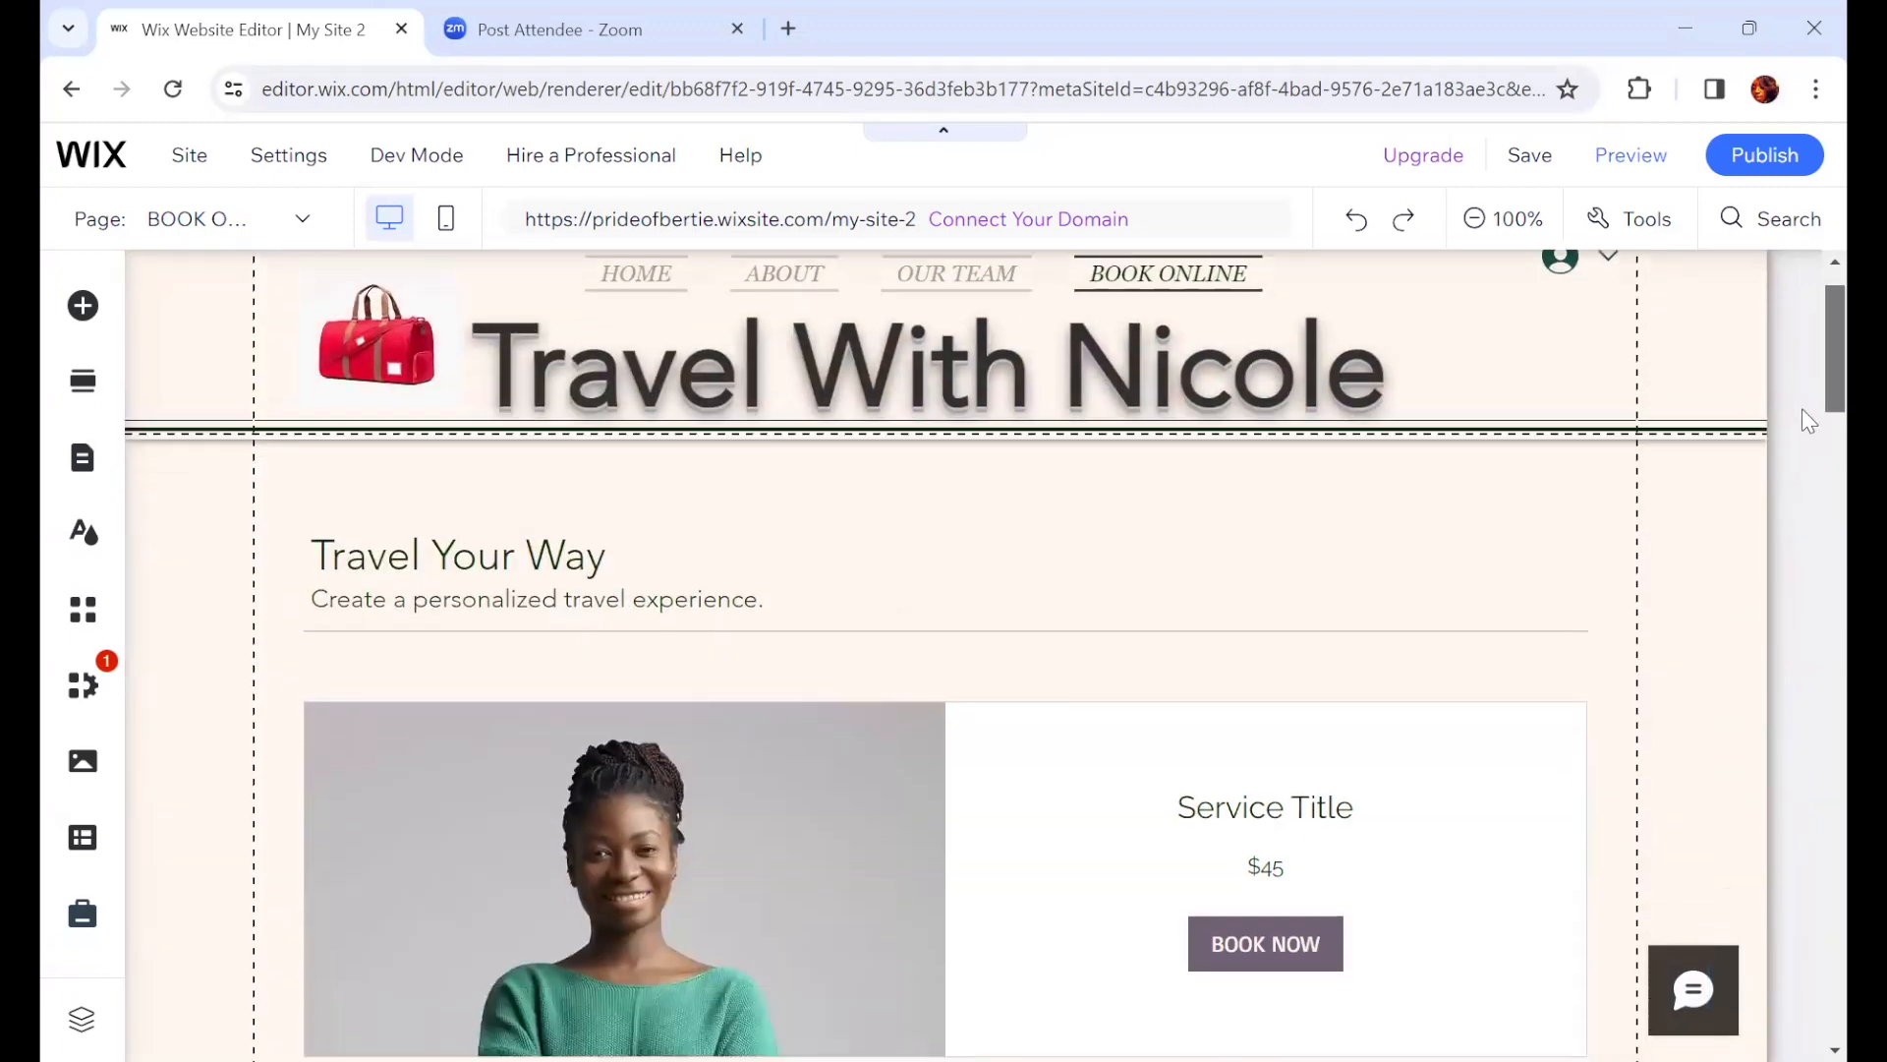
{"action": "mouse_move", "coordinate": [904, 560]}
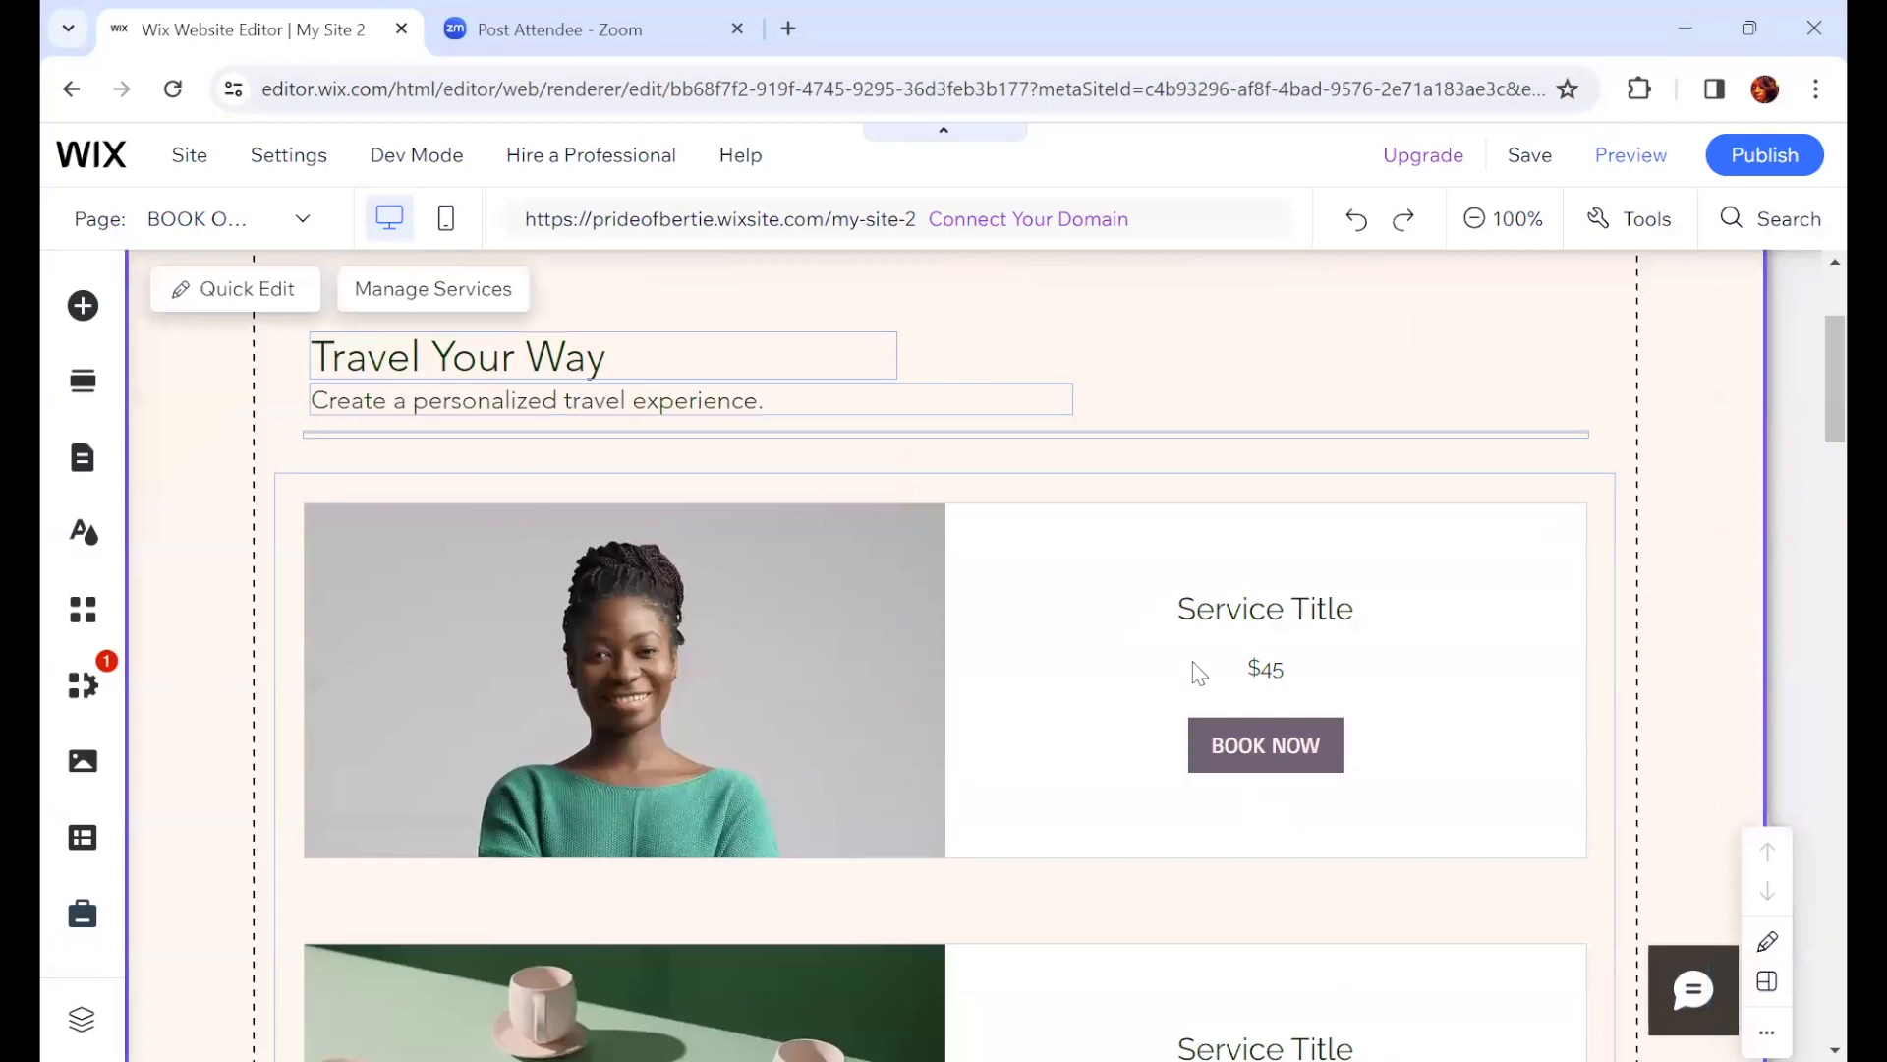
{"action": "scroll", "coordinate": [1131, 717], "scroll_direction": "up", "scroll_amount": 2}
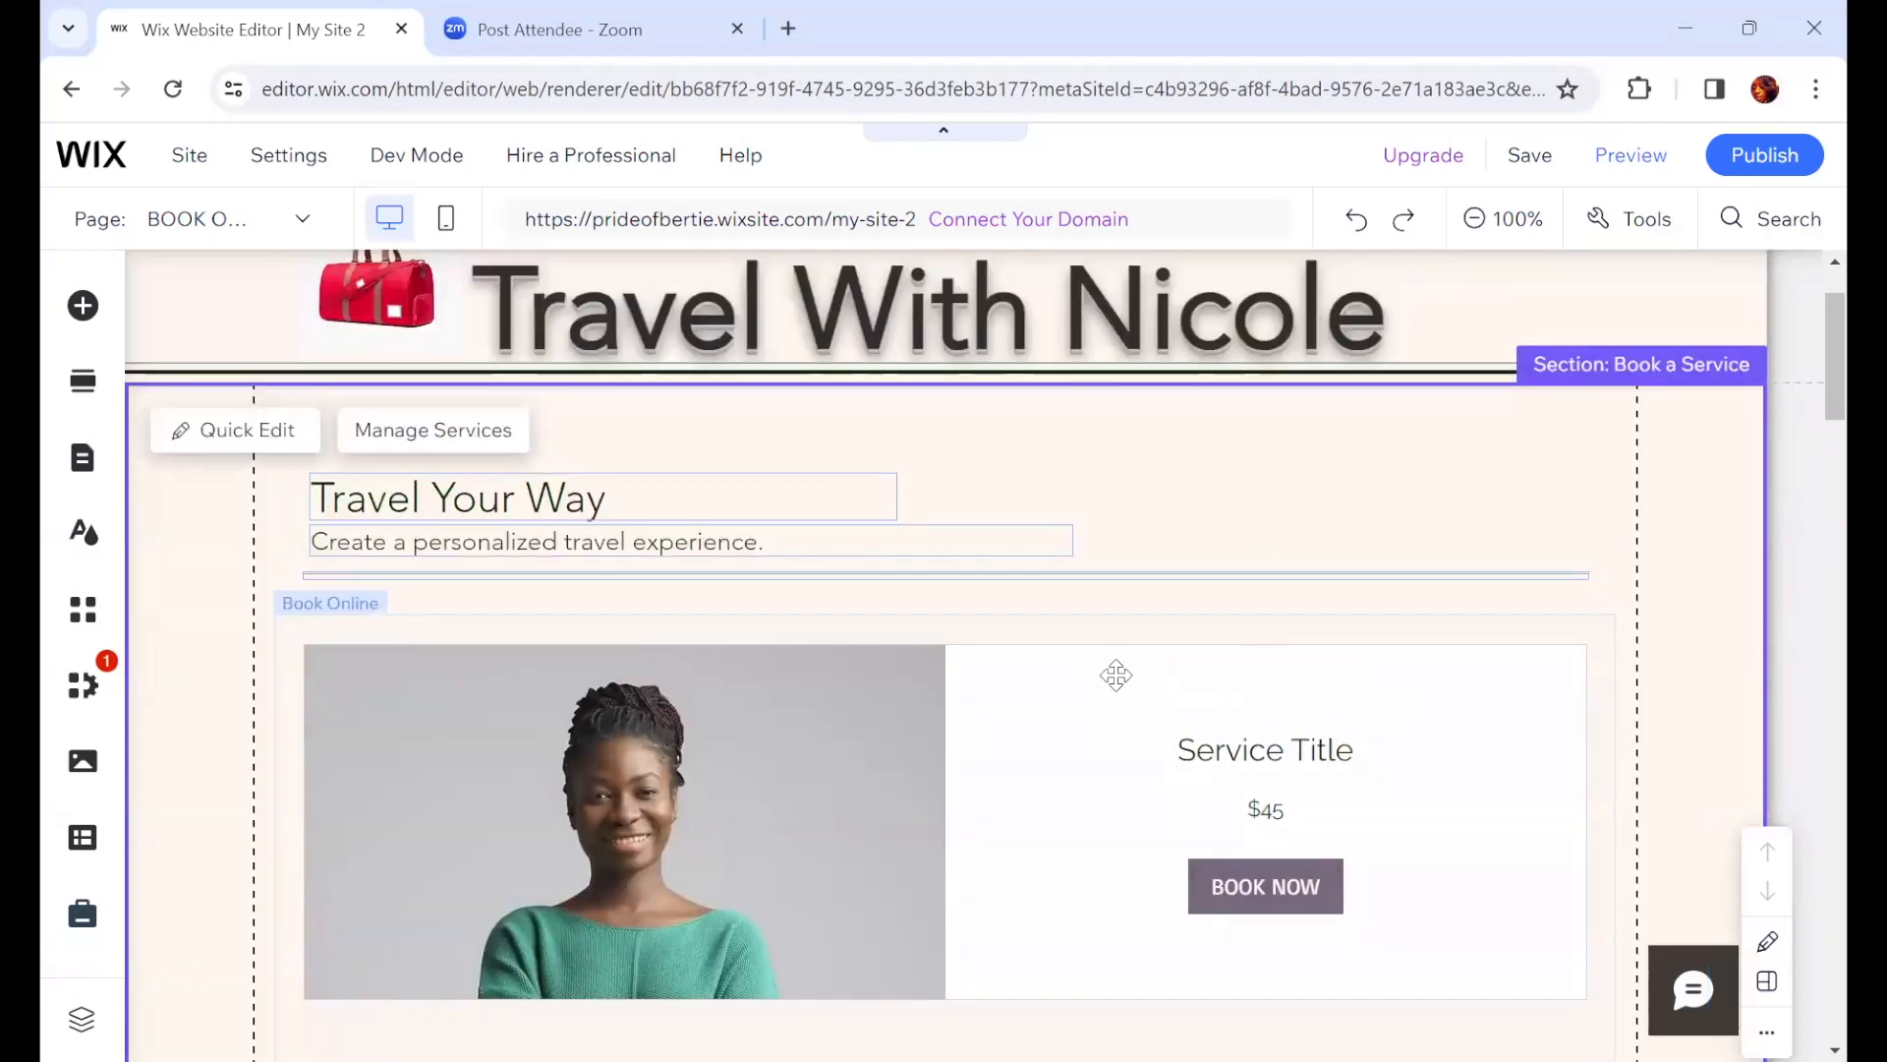
{"action": "left_click", "coordinate": [1111, 674]}
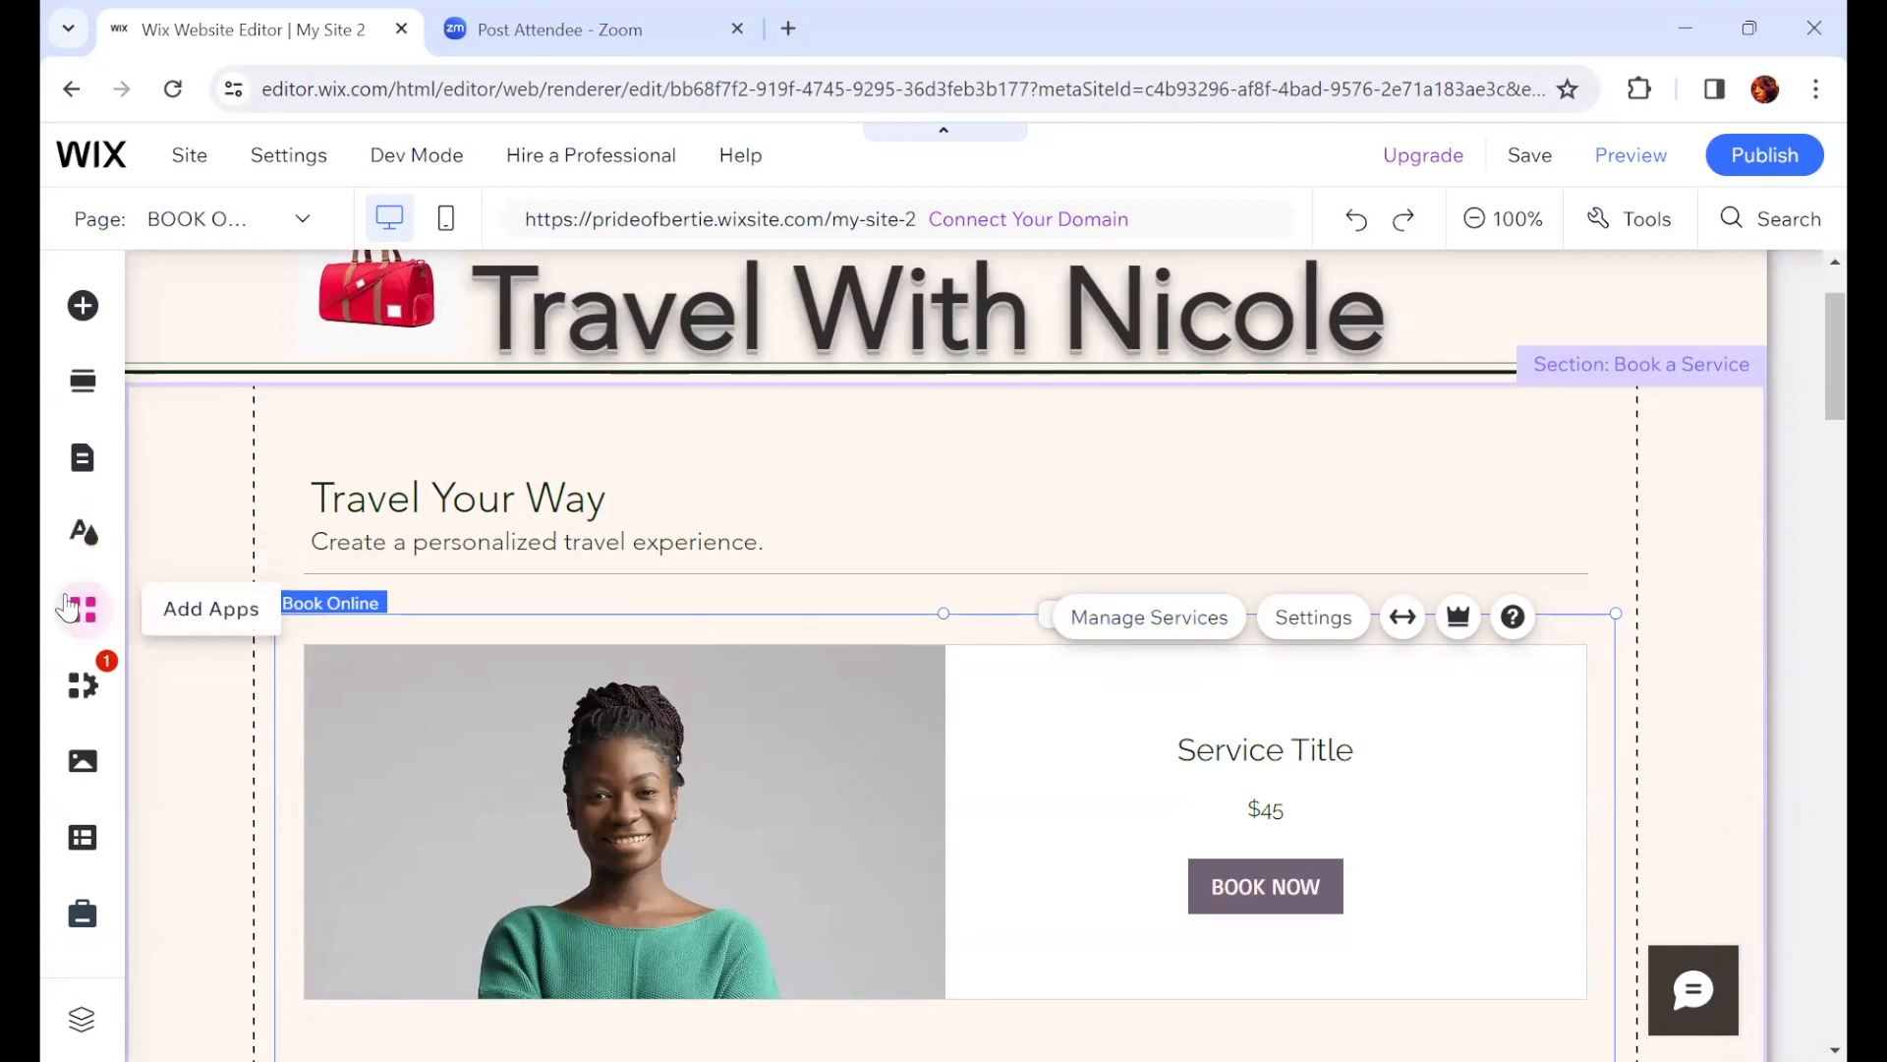
Step: Browse the available Bookings elements, such as Featured Service, Service List, Calendar, Weekly Timetable and Staff Members
{"action": "left_click", "coordinate": [83, 306]}
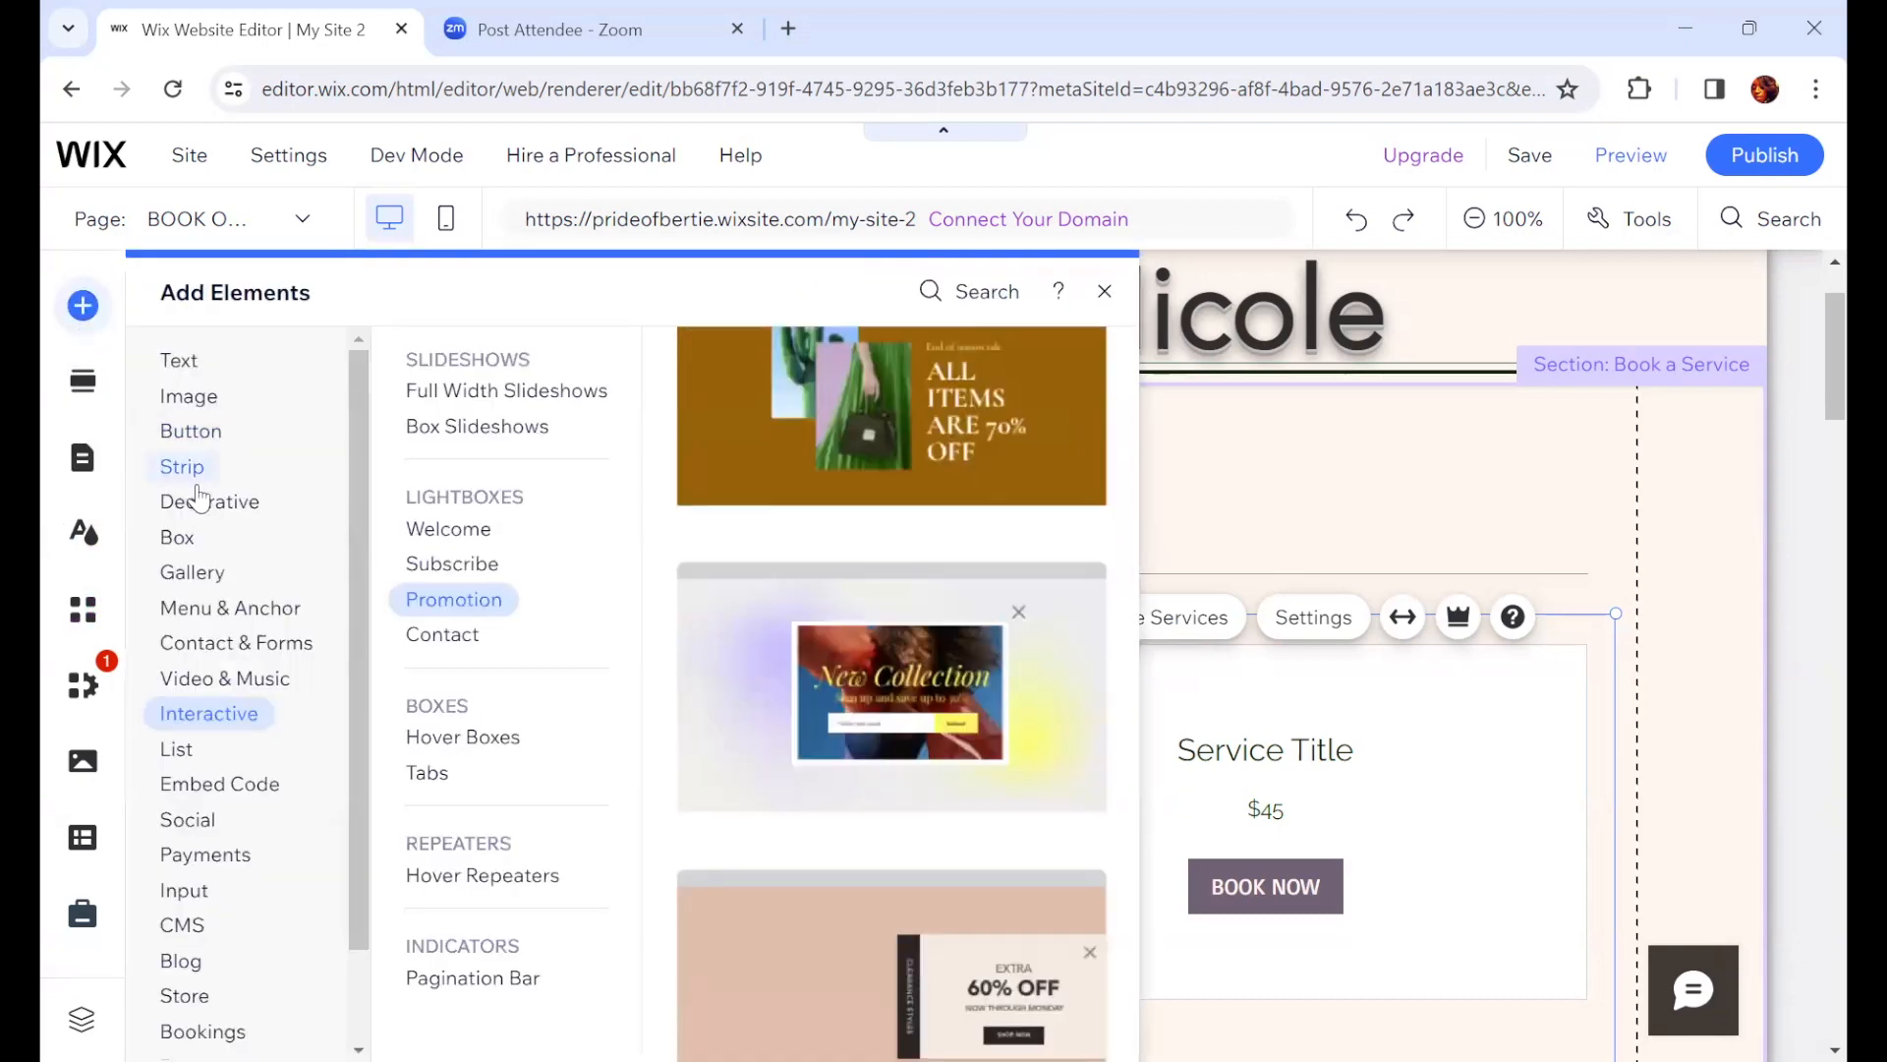
{"action": "left_click", "coordinate": [191, 480]}
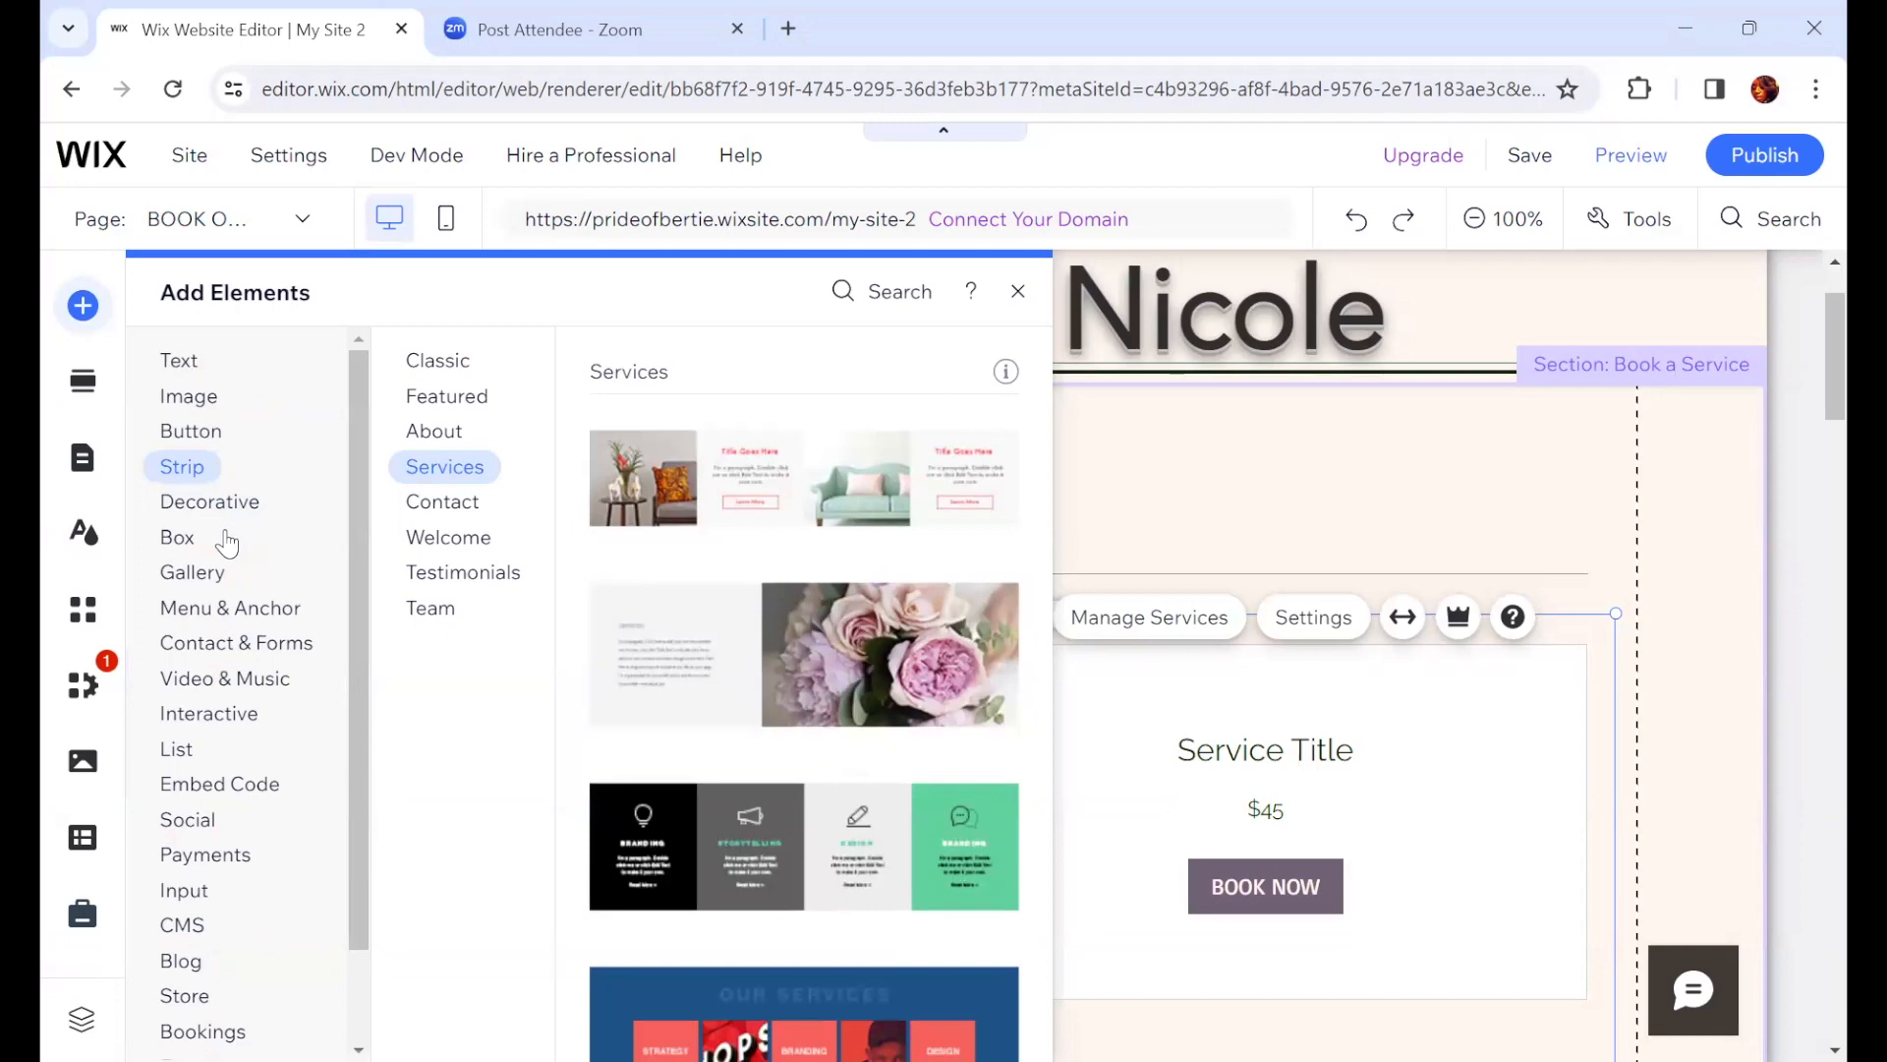
{"action": "left_click", "coordinate": [202, 1031]}
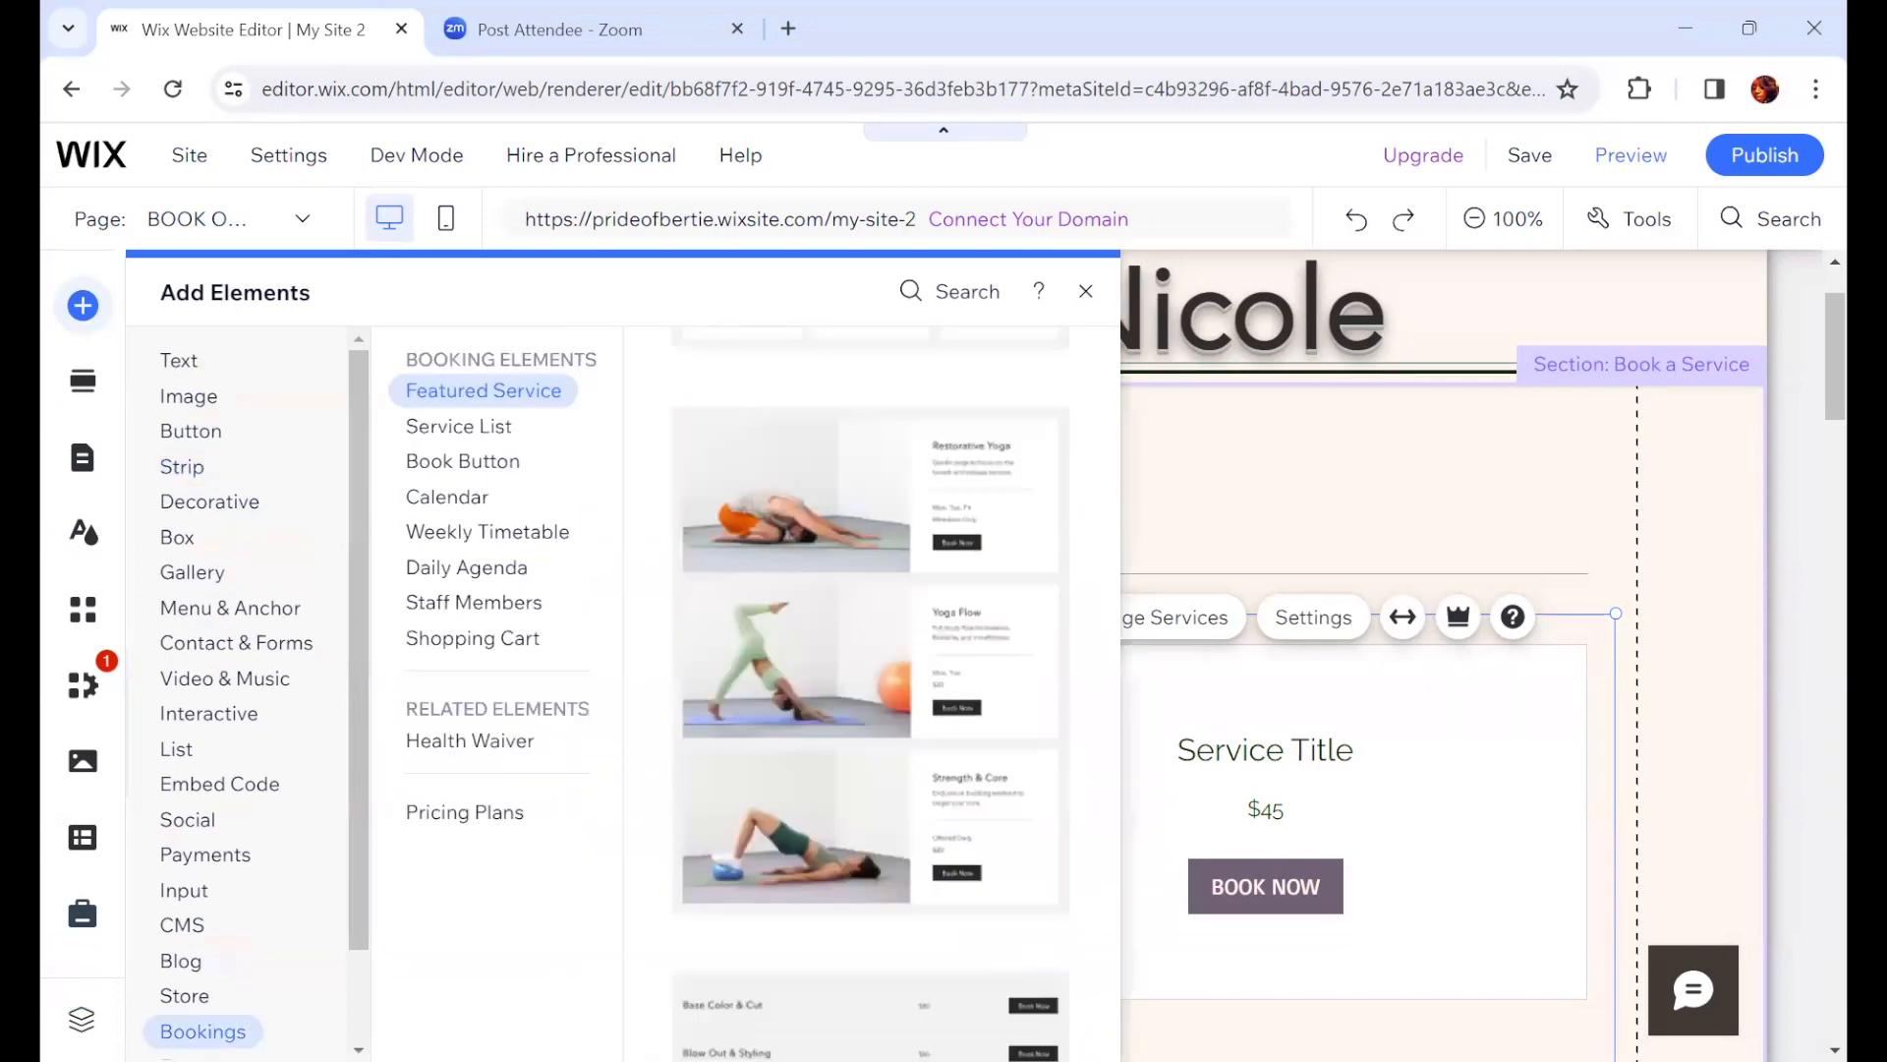
{"action": "left_click", "coordinate": [553, 534]}
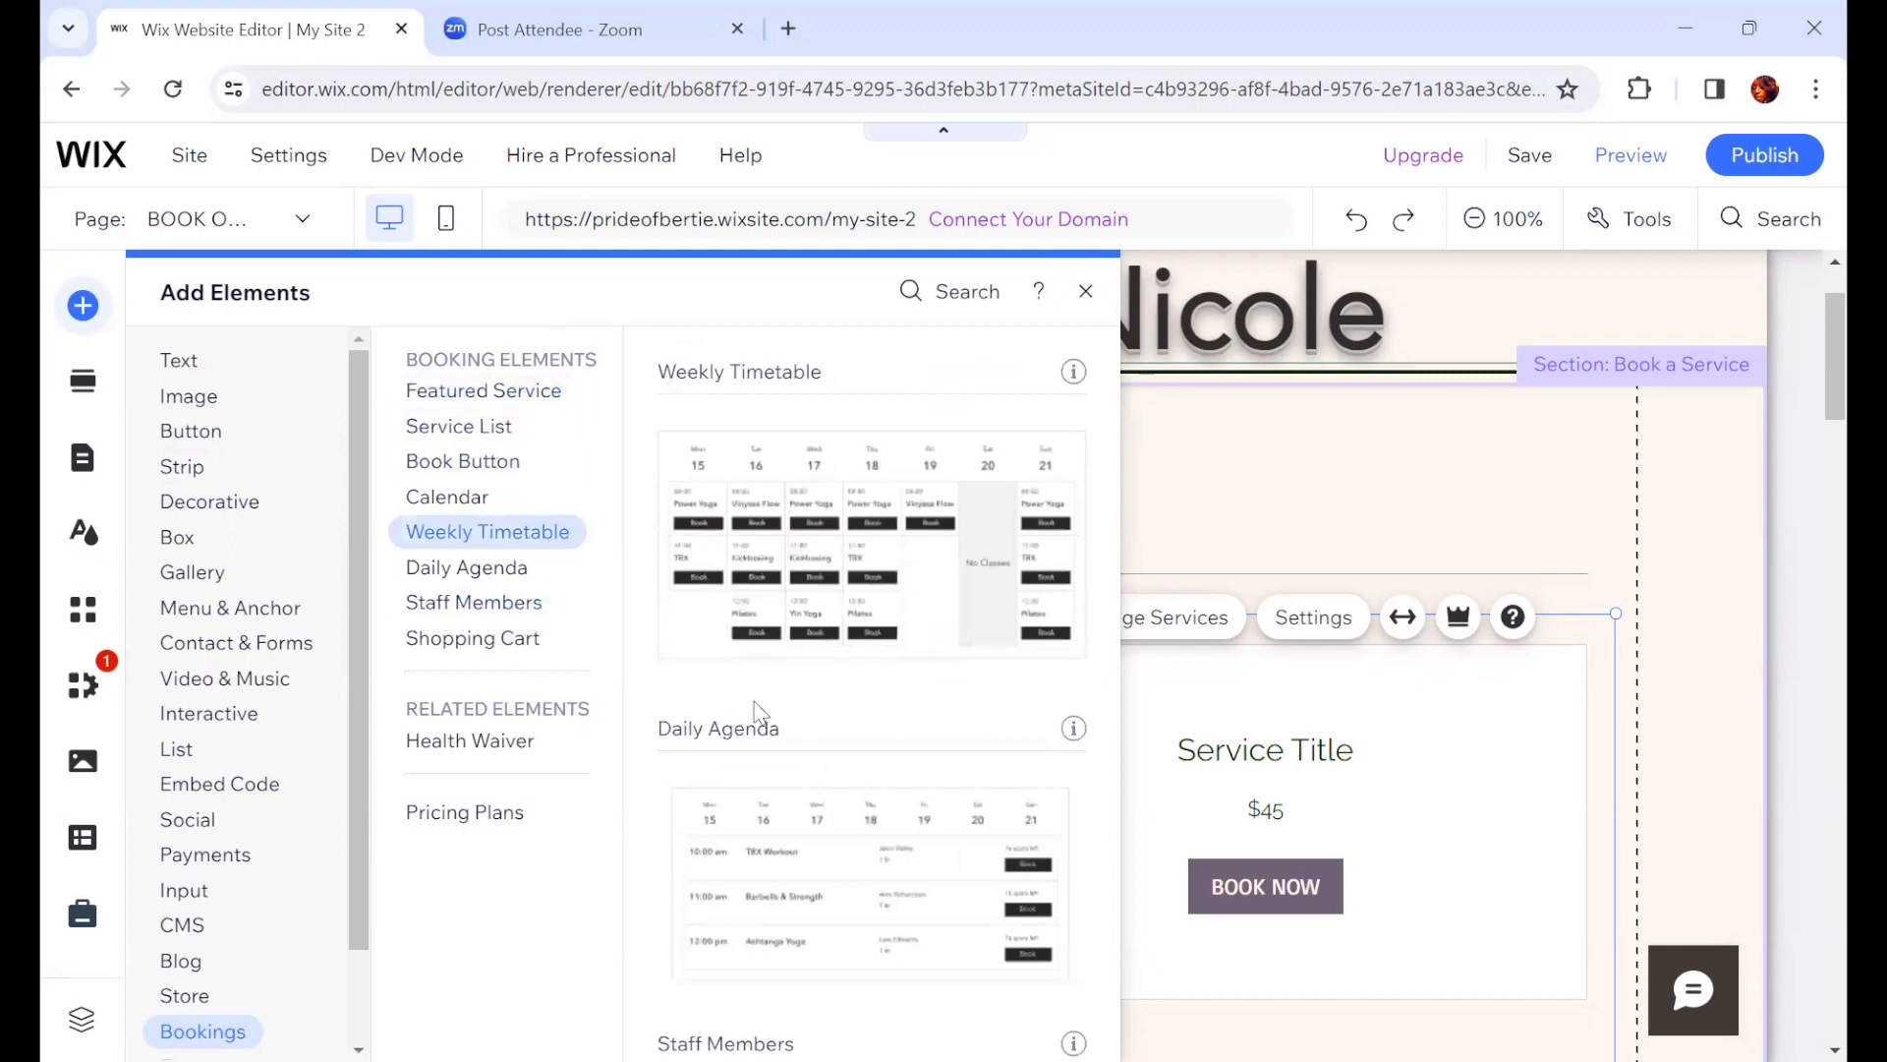
{"action": "left_click", "coordinate": [424, 613]}
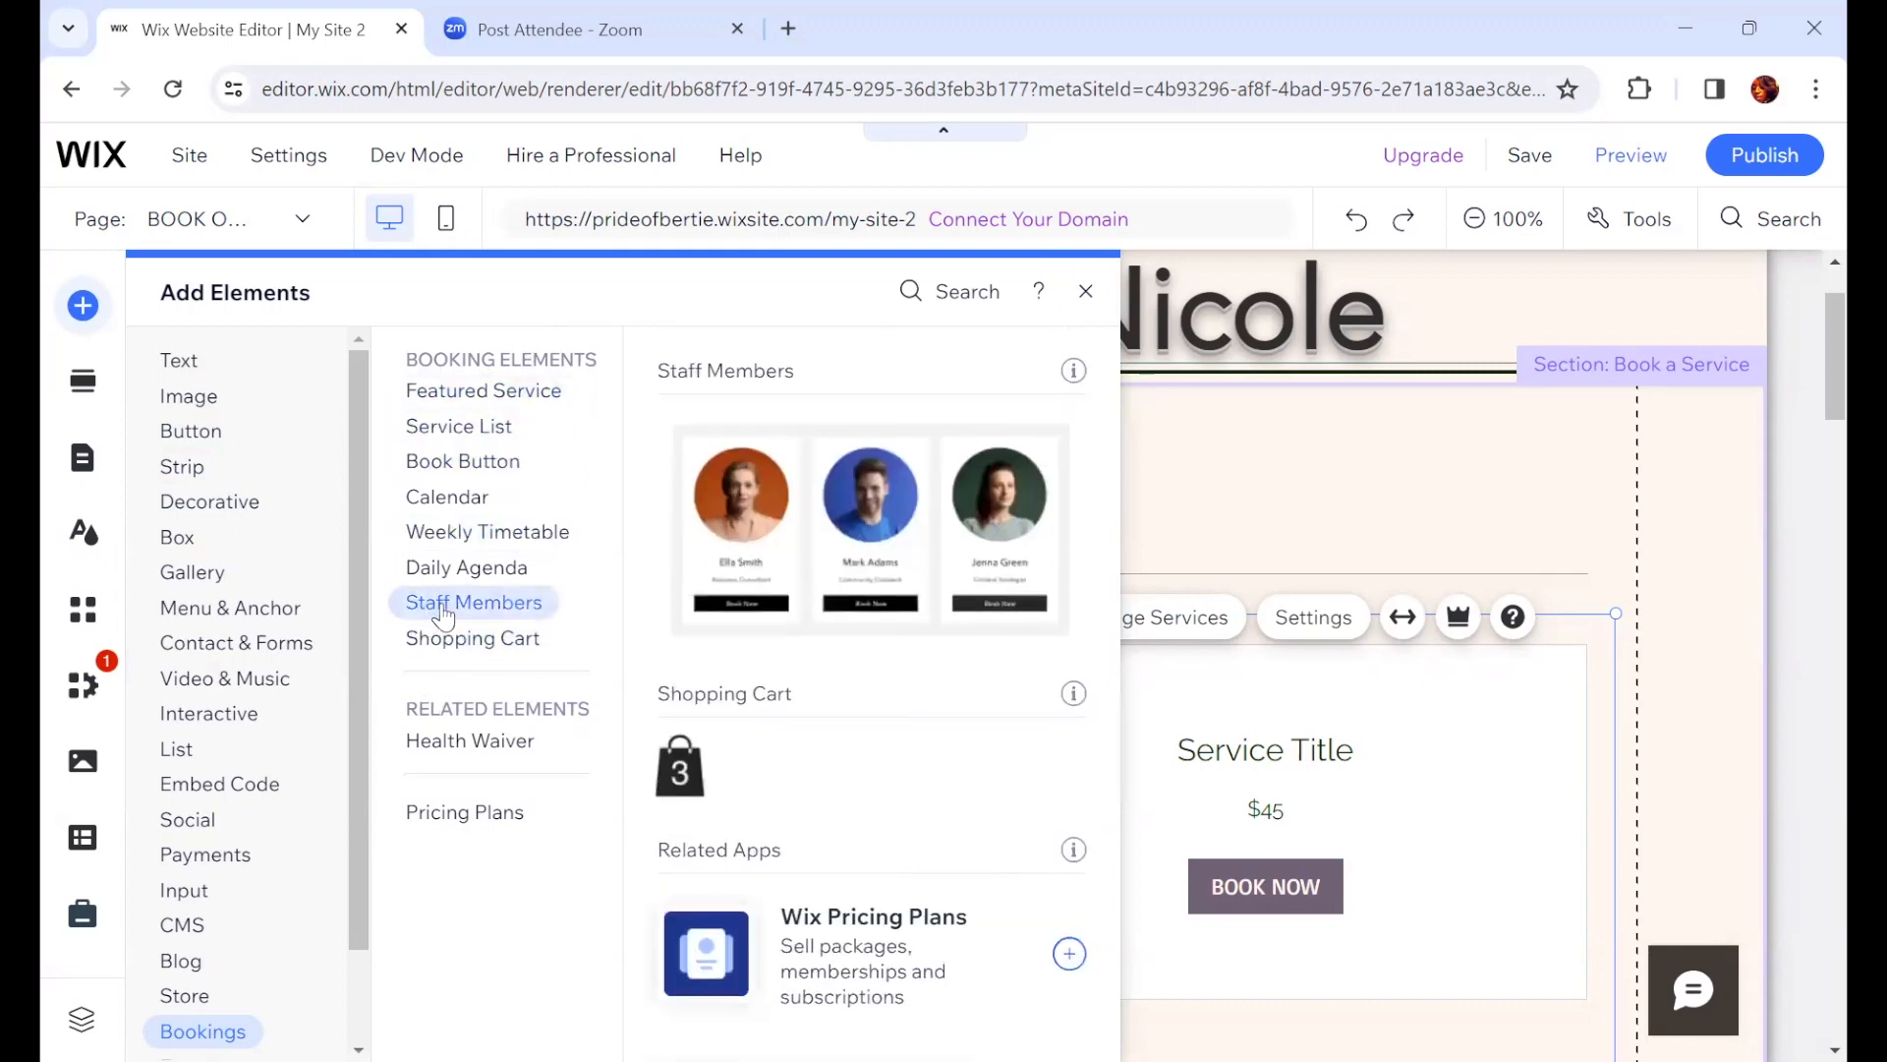
{"action": "left_click", "coordinate": [440, 395]}
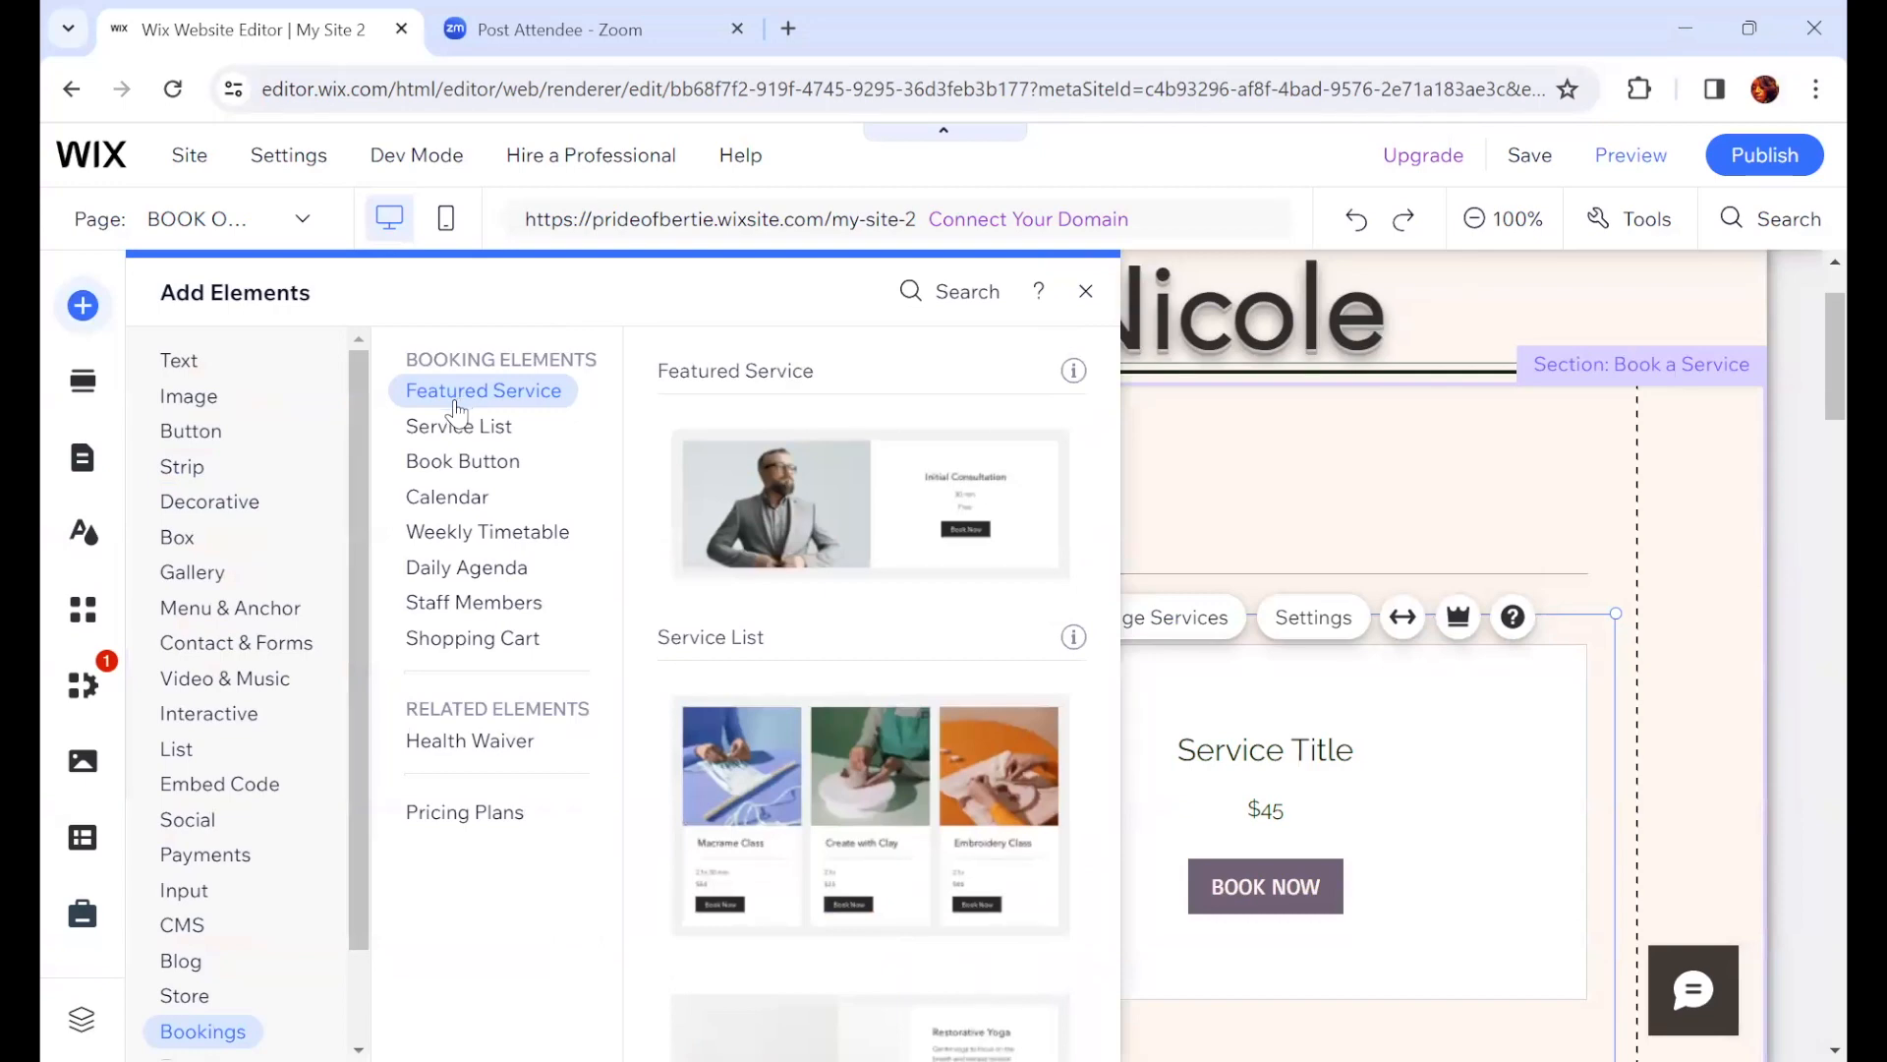
{"action": "left_click", "coordinate": [450, 430]}
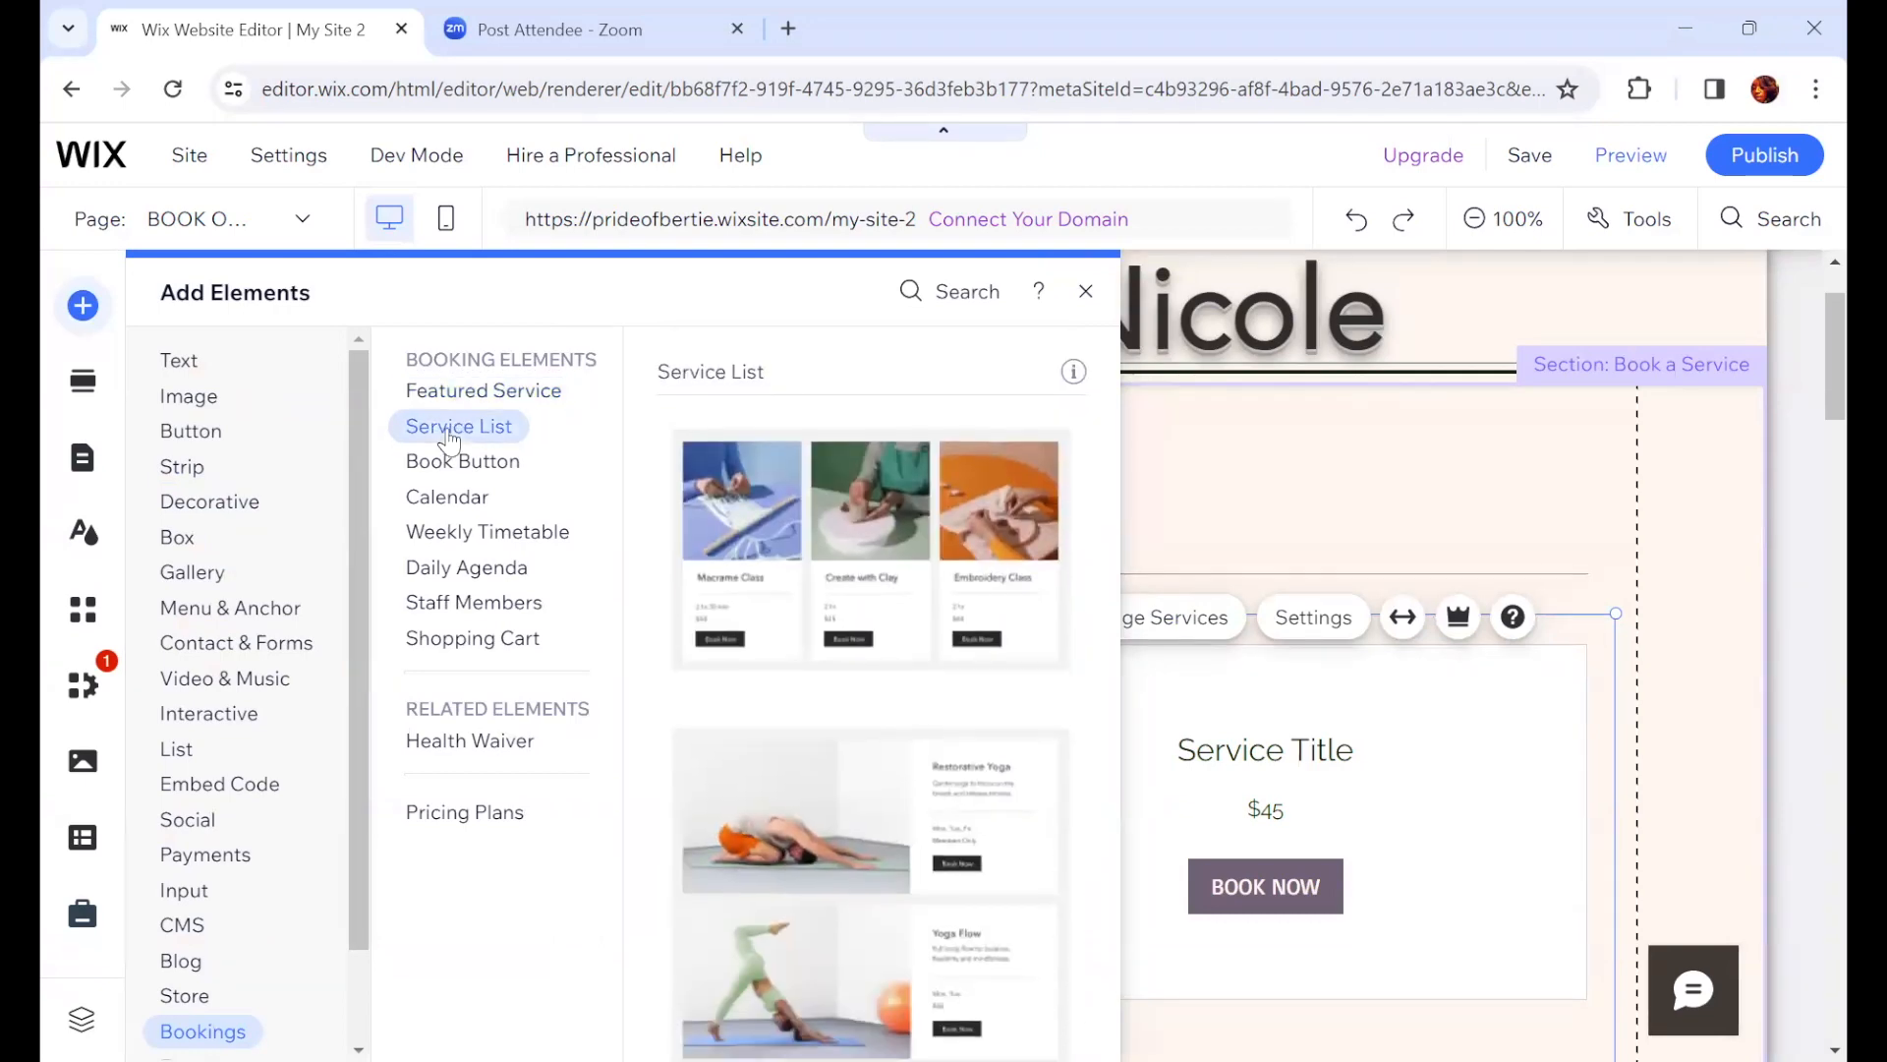
{"action": "left_click", "coordinate": [441, 464]}
{"action": "left_click", "coordinate": [444, 499]}
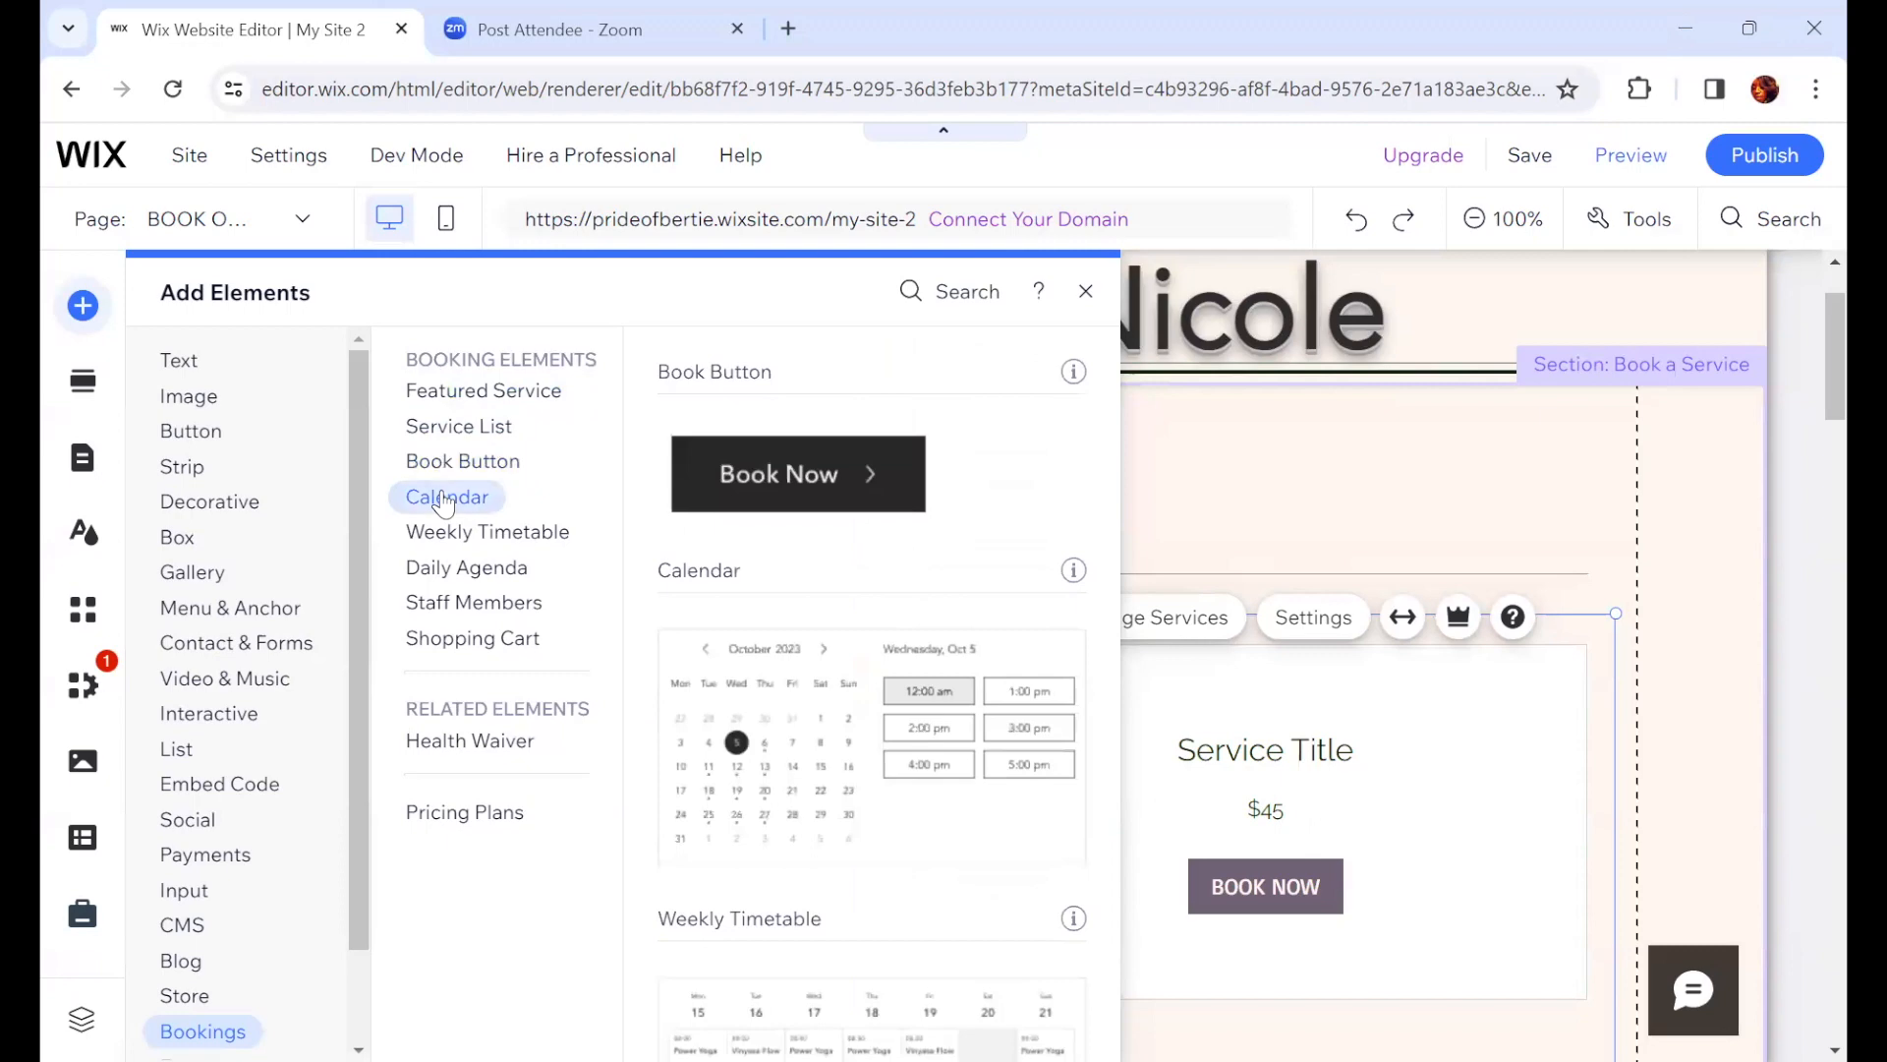
{"action": "left_click", "coordinate": [452, 531]}
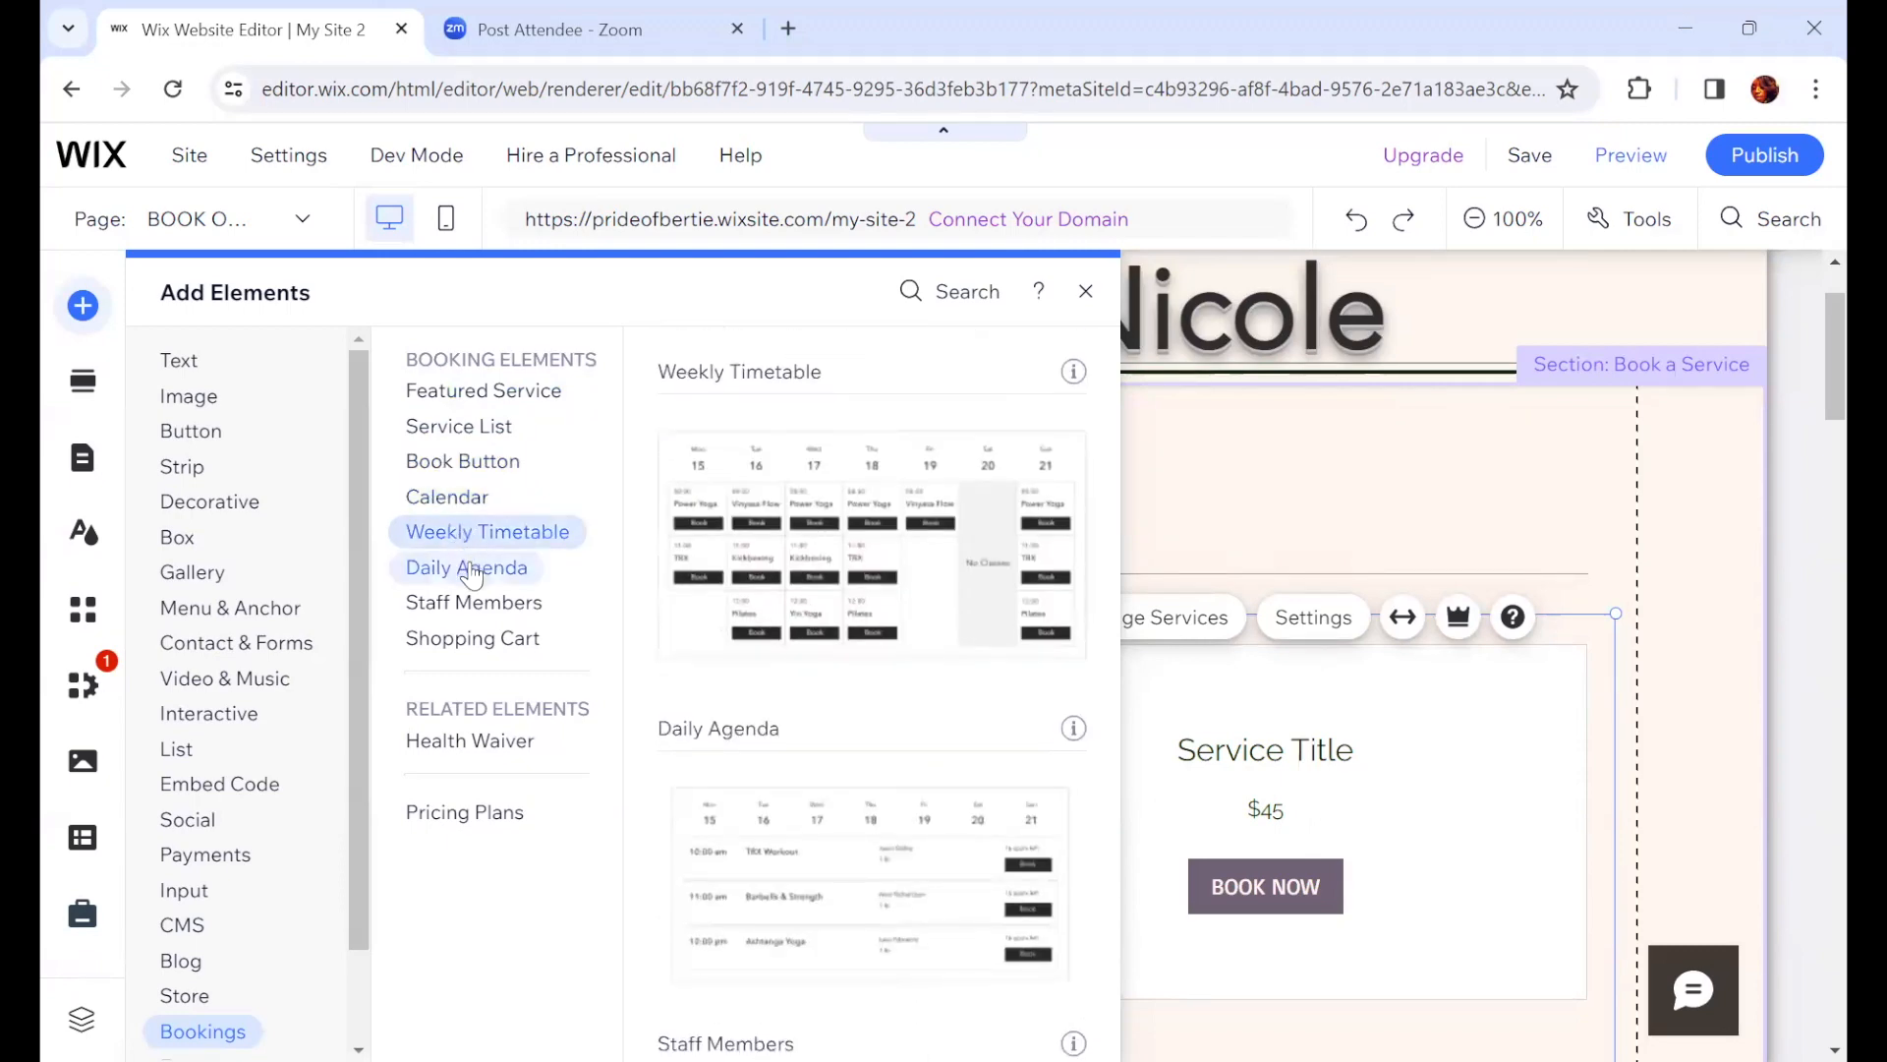
{"action": "left_click", "coordinate": [470, 570]}
{"action": "left_click", "coordinate": [478, 497]}
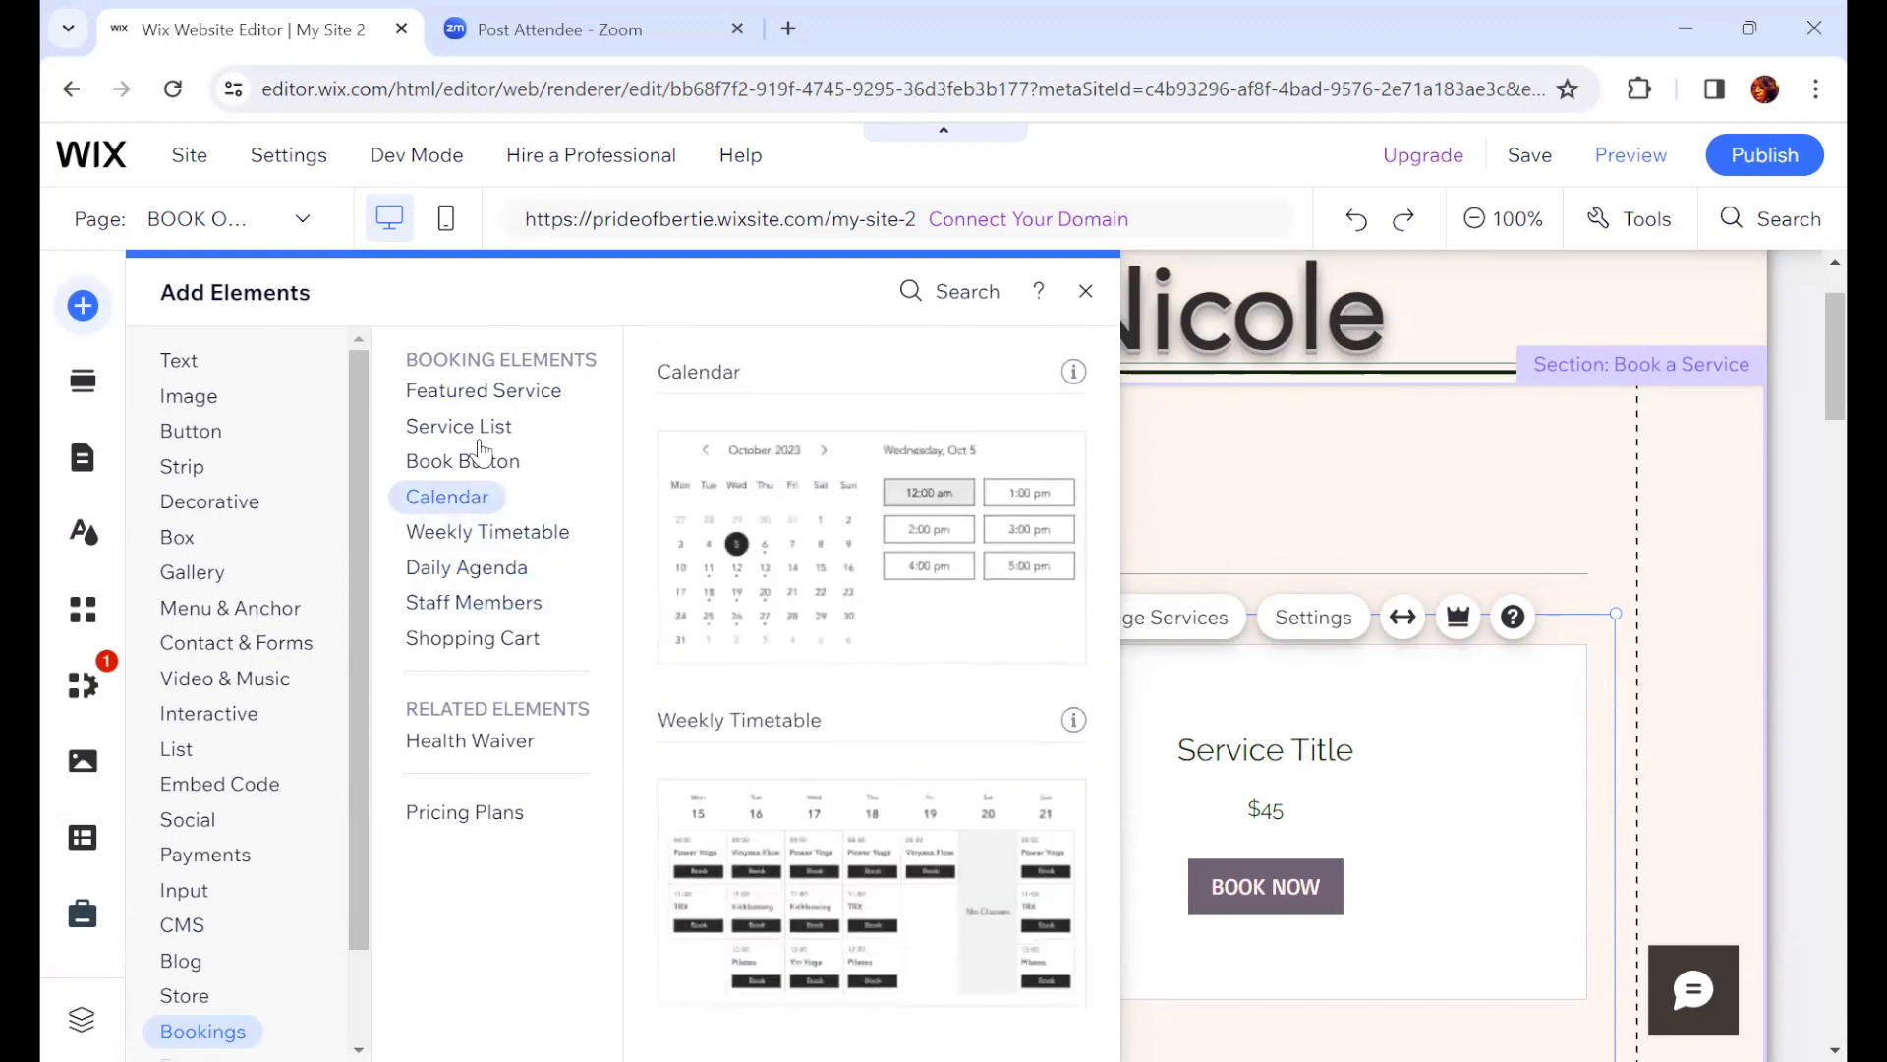
{"action": "left_click", "coordinate": [480, 460]}
{"action": "left_click", "coordinate": [492, 532]}
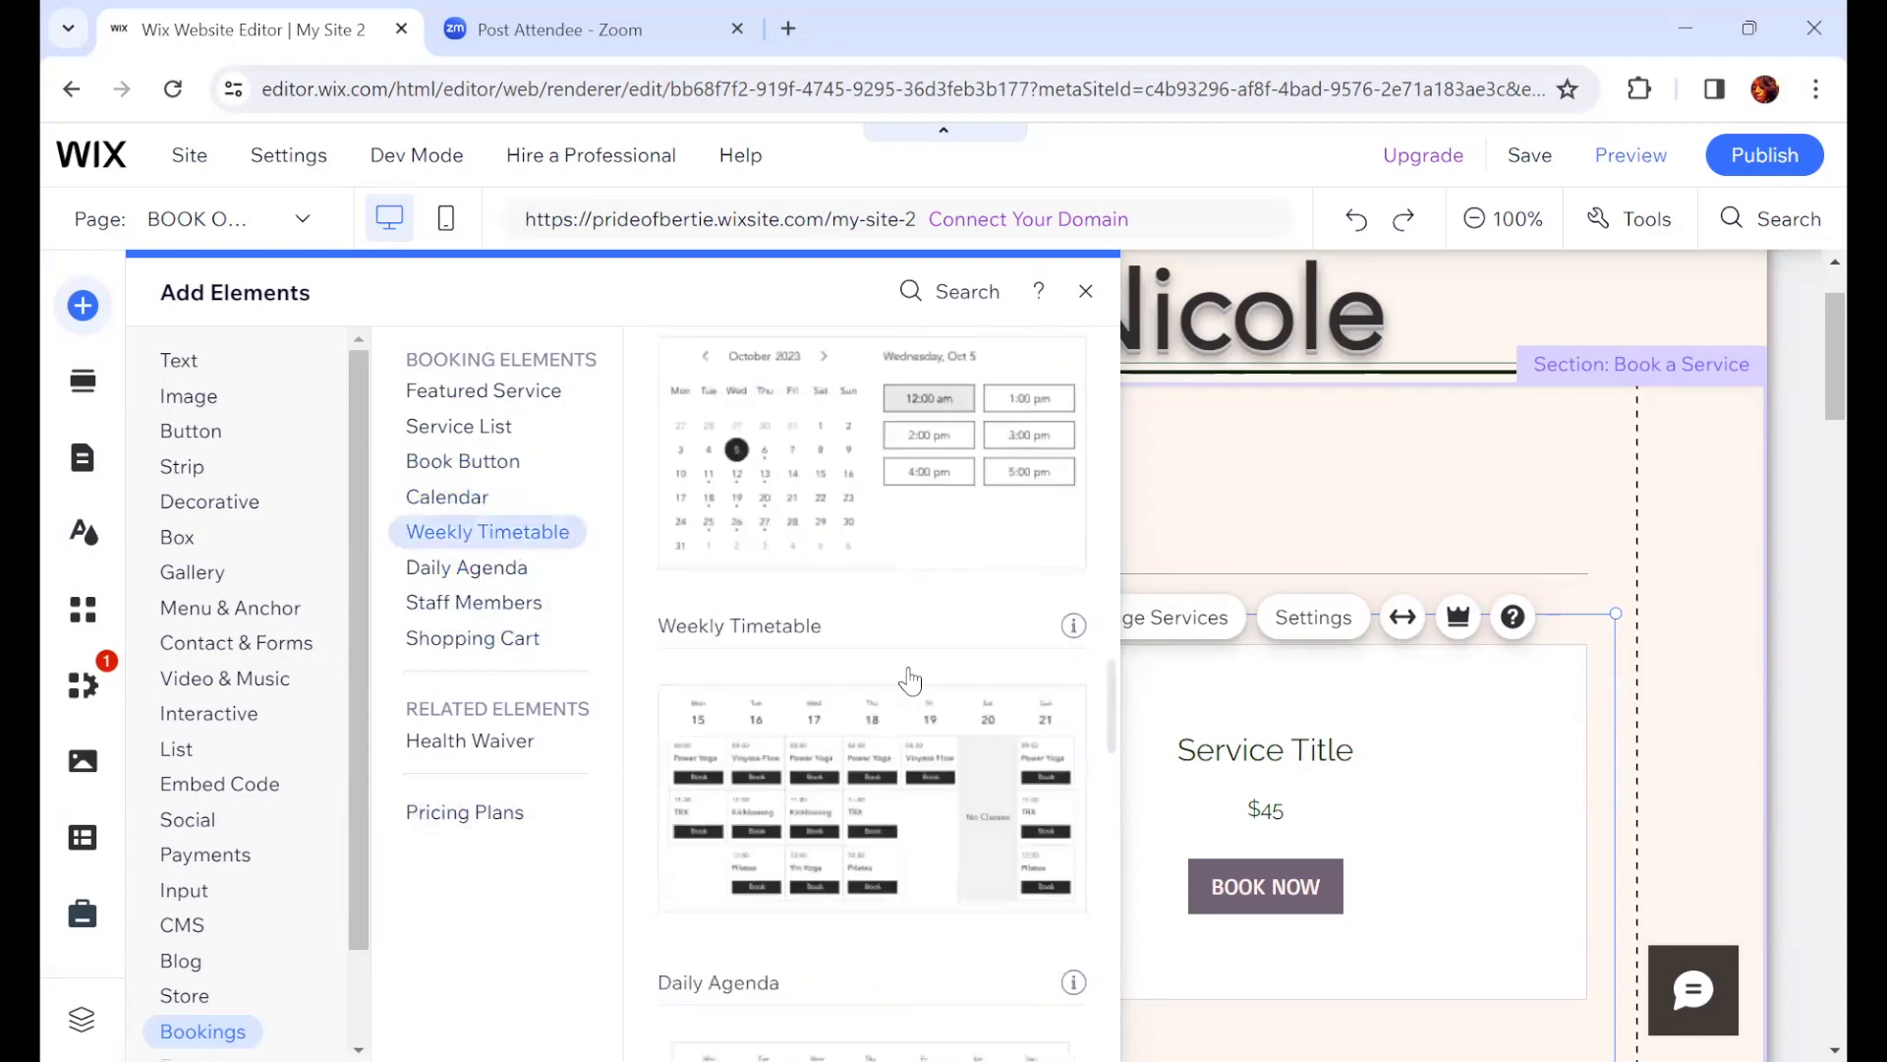
{"action": "scroll", "coordinate": [865, 693], "scroll_direction": "up", "scroll_amount": 10}
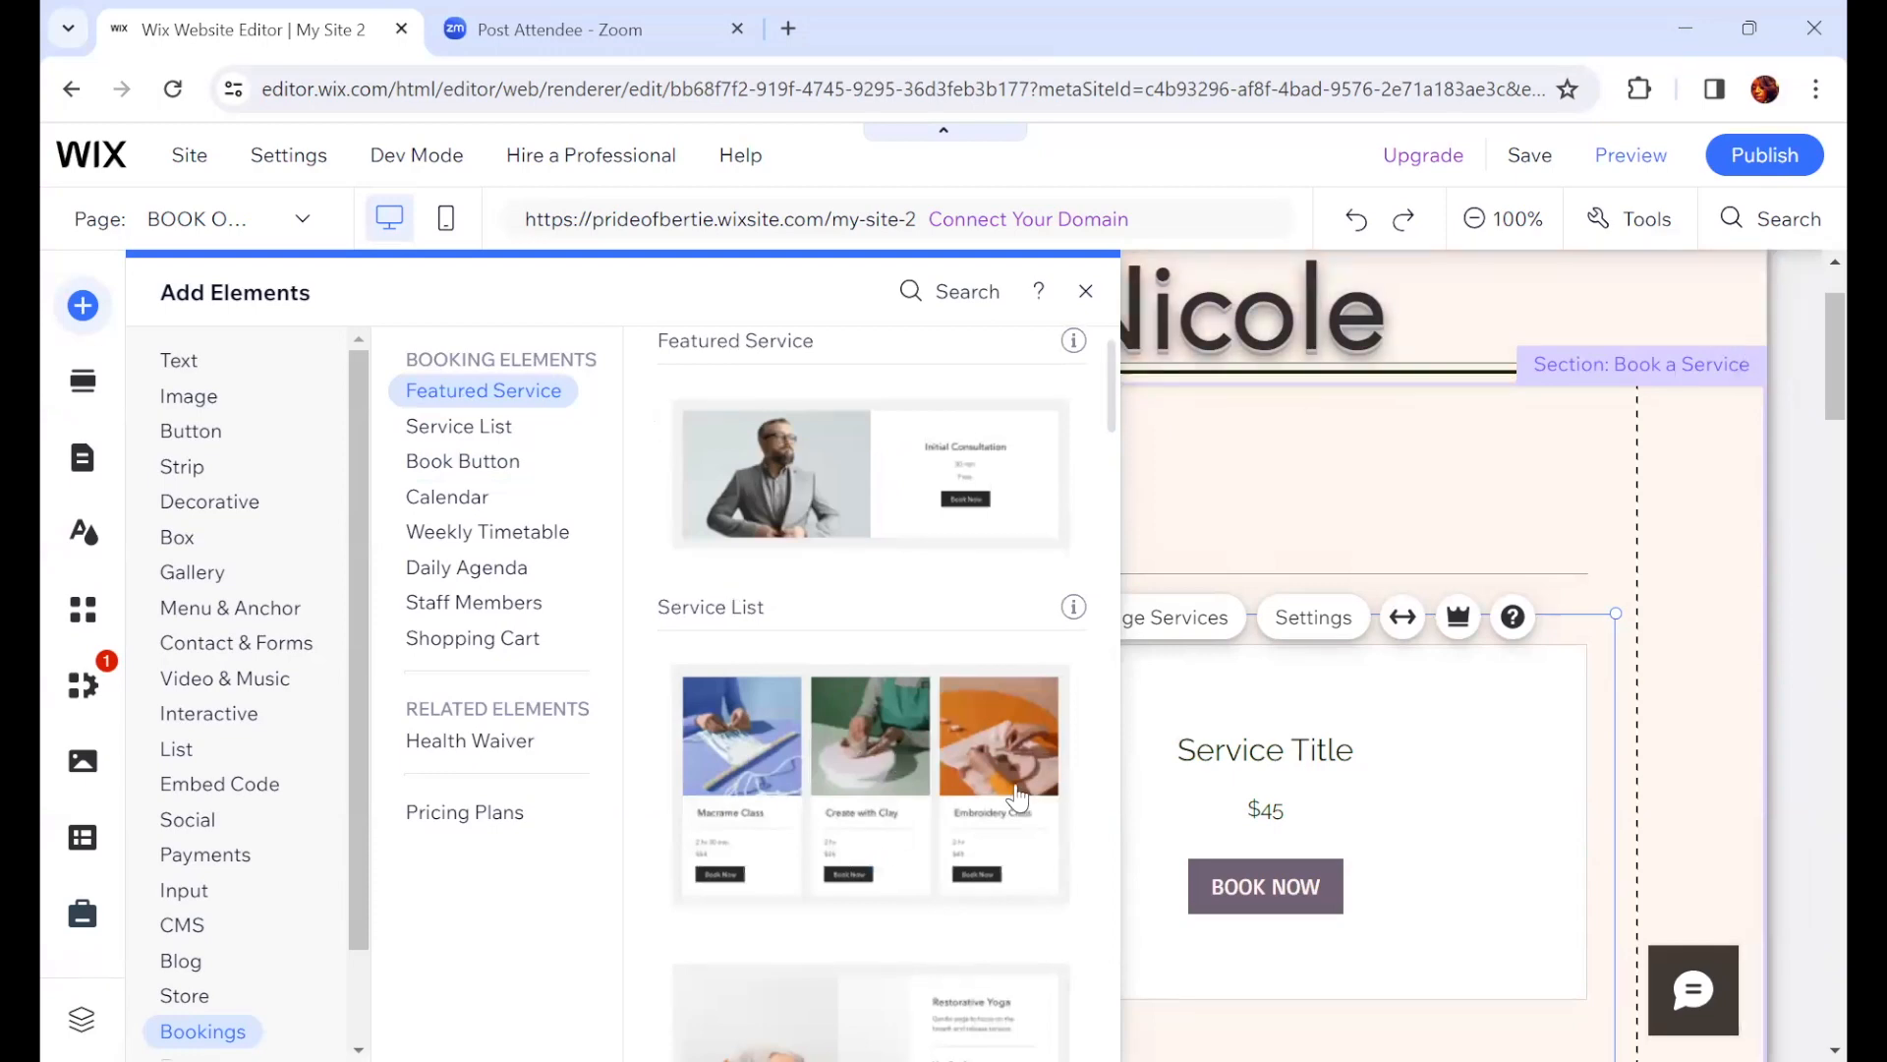
{"action": "left_click", "coordinate": [1333, 487]}
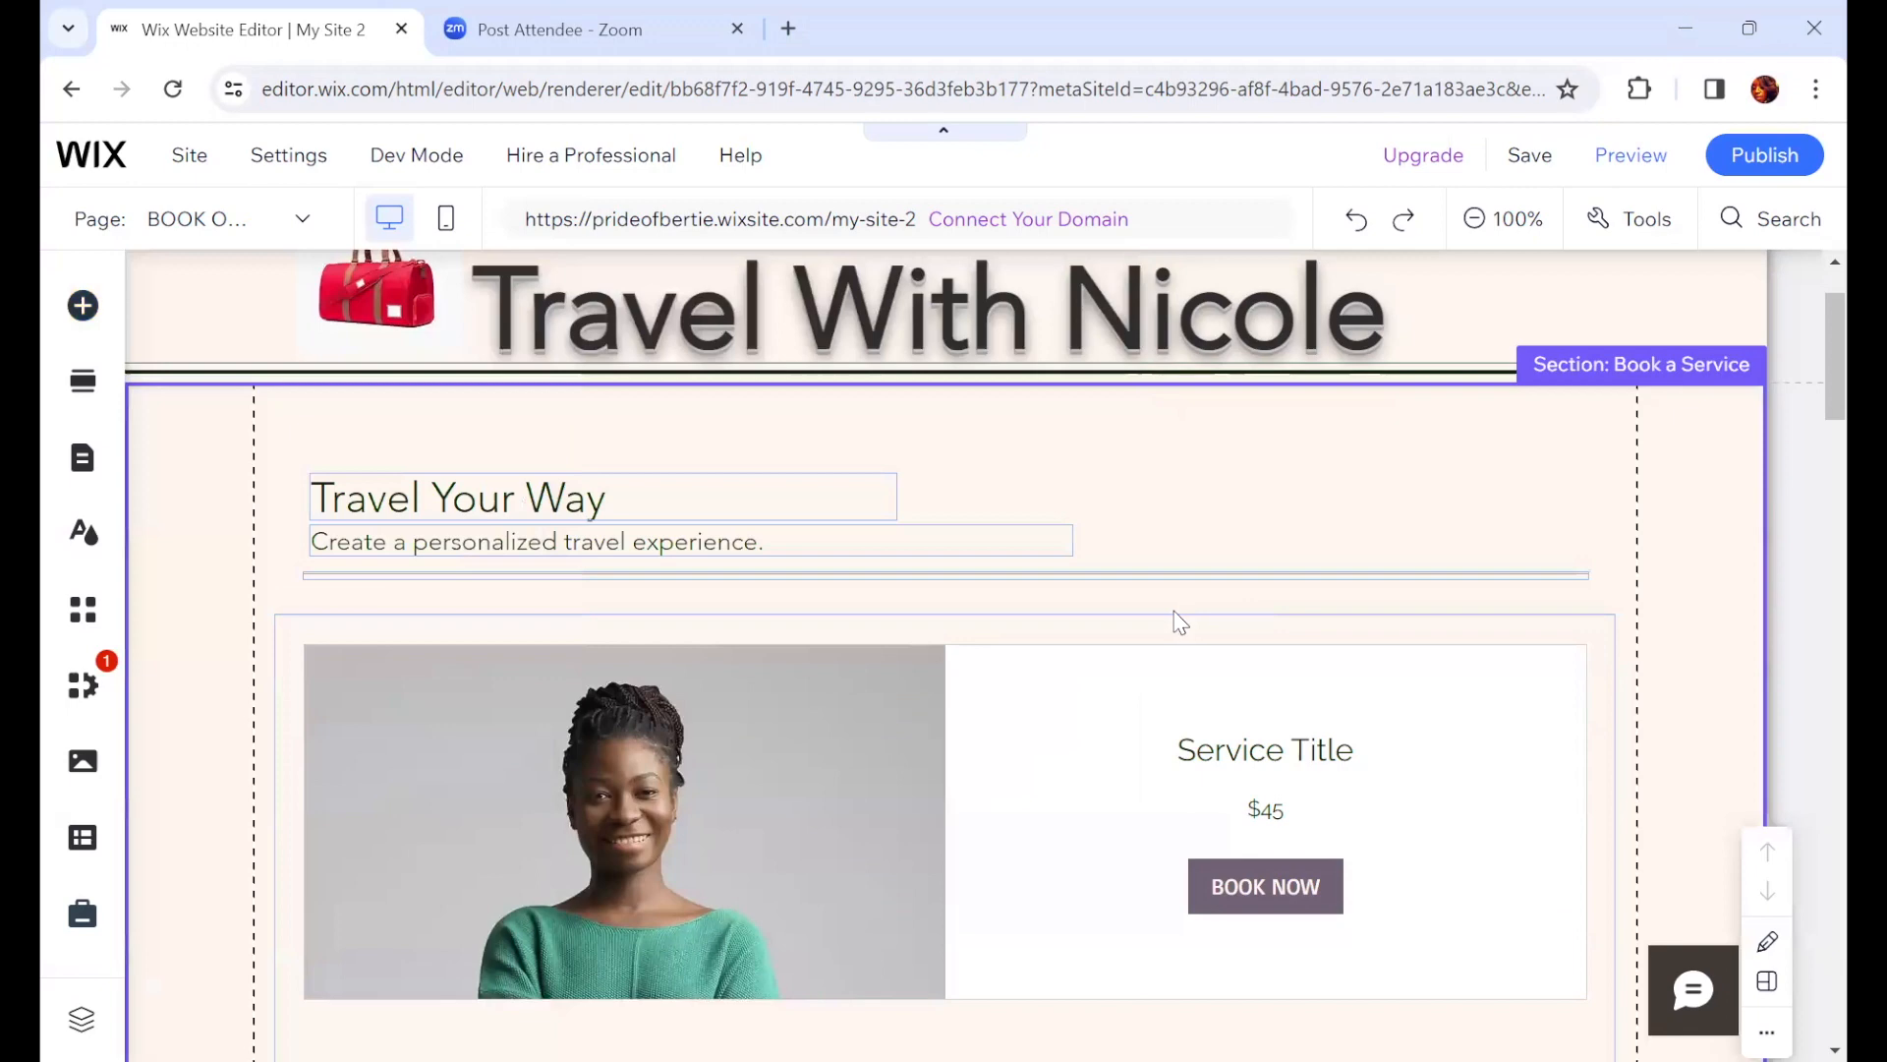
Step: Open the services manager for the Book Online widget and browse the Travel Agency service templates
{"action": "left_click", "coordinate": [1032, 704]}
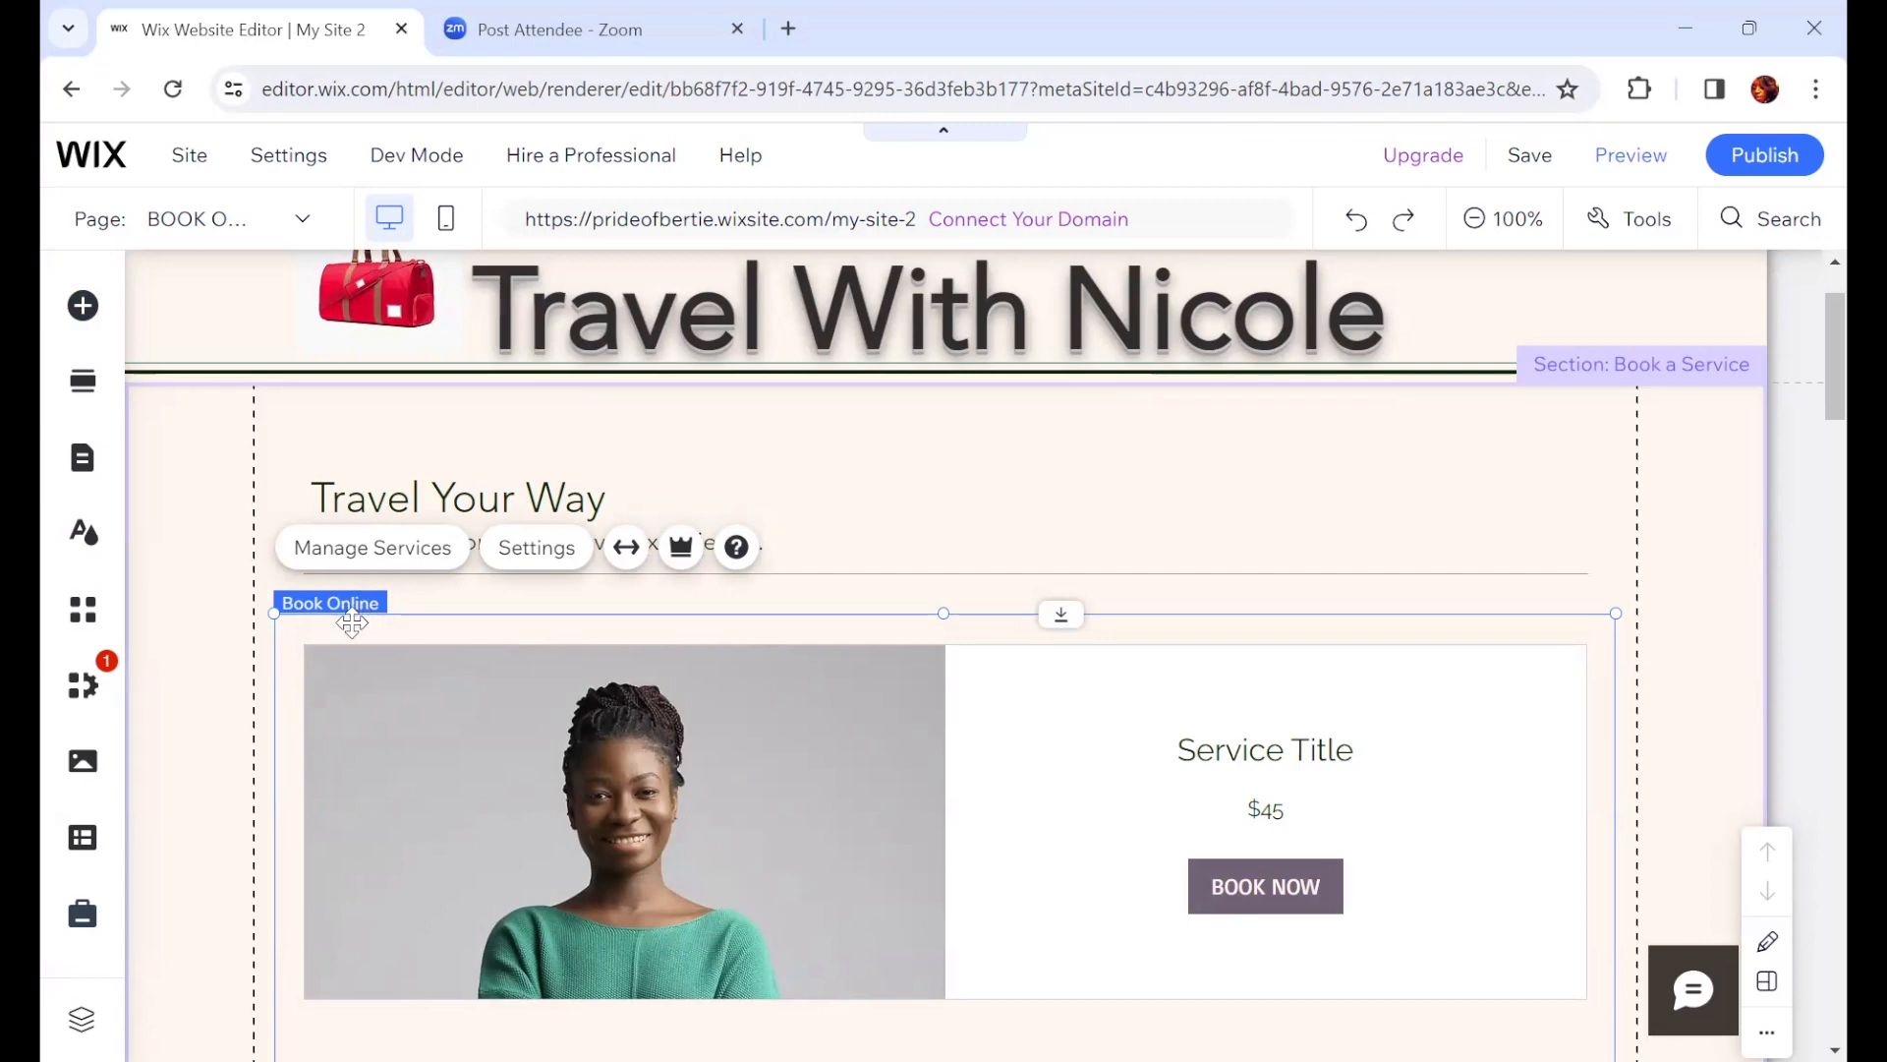
{"action": "left_click", "coordinate": [800, 695]}
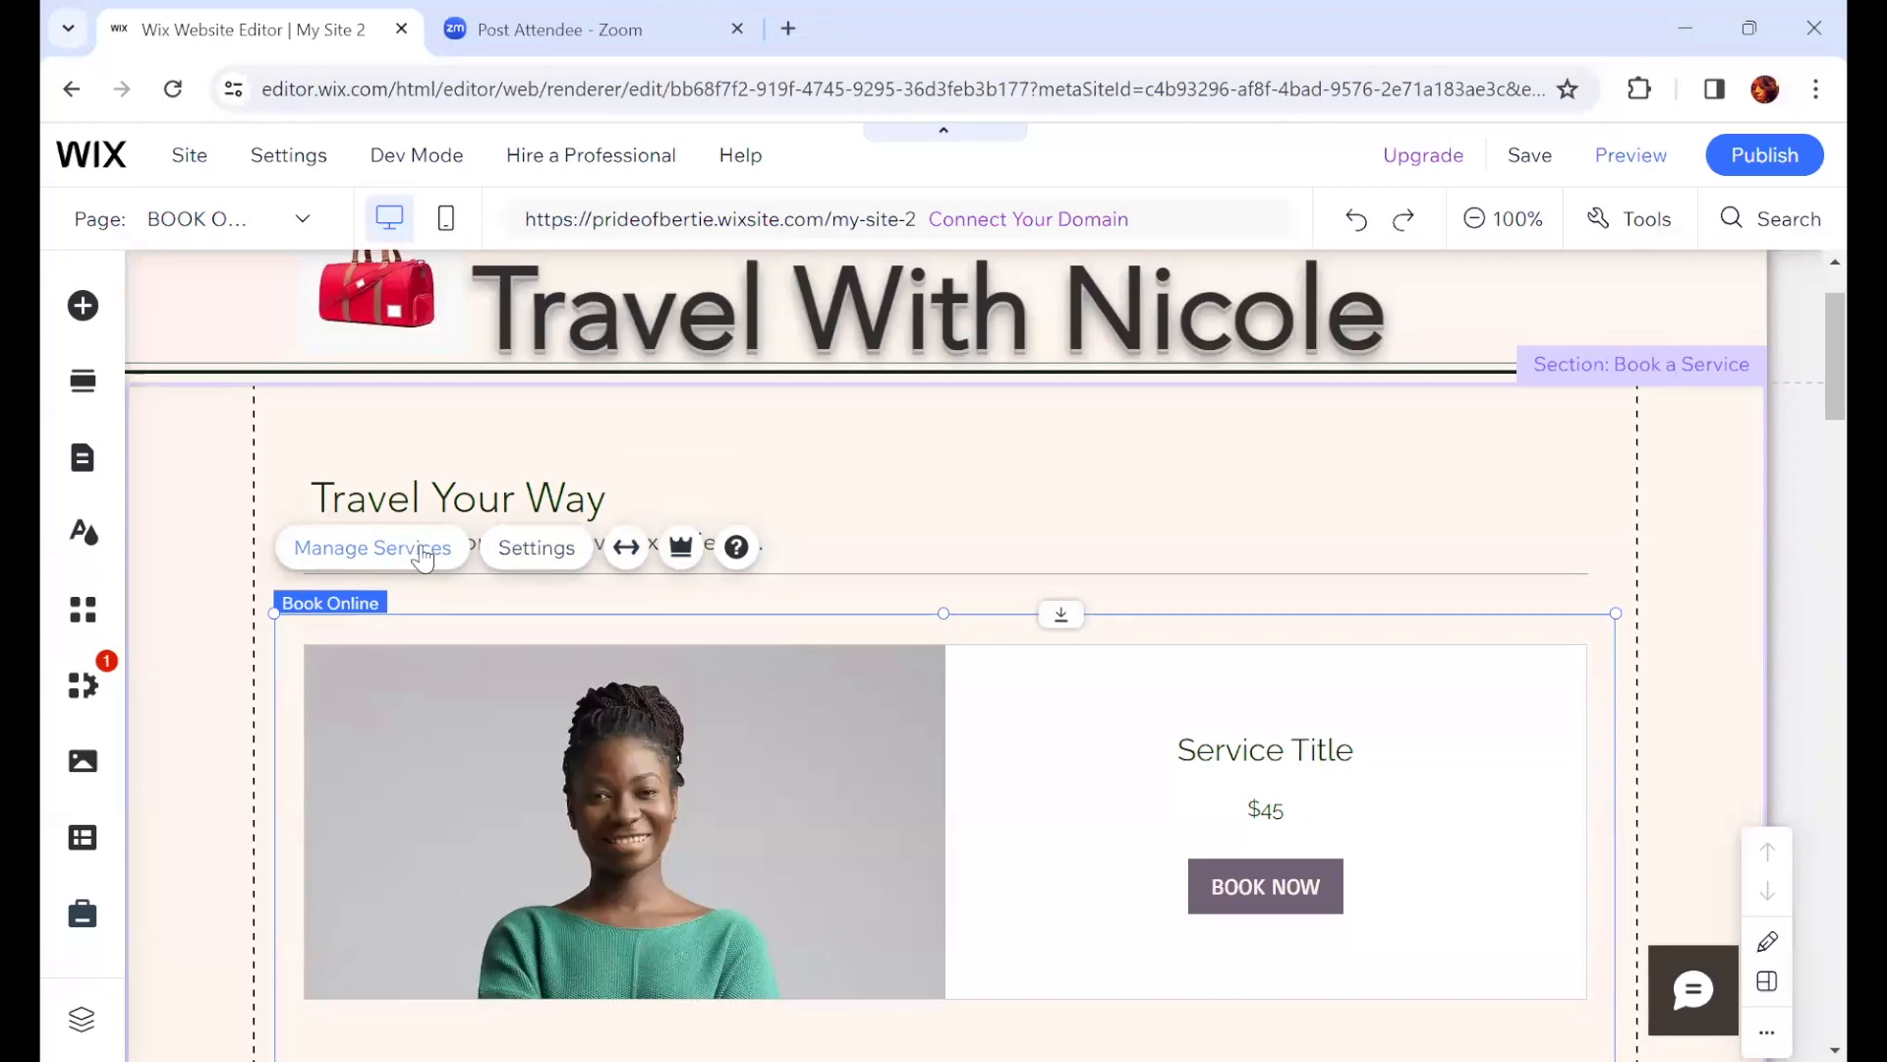
{"action": "left_click", "coordinate": [433, 552]}
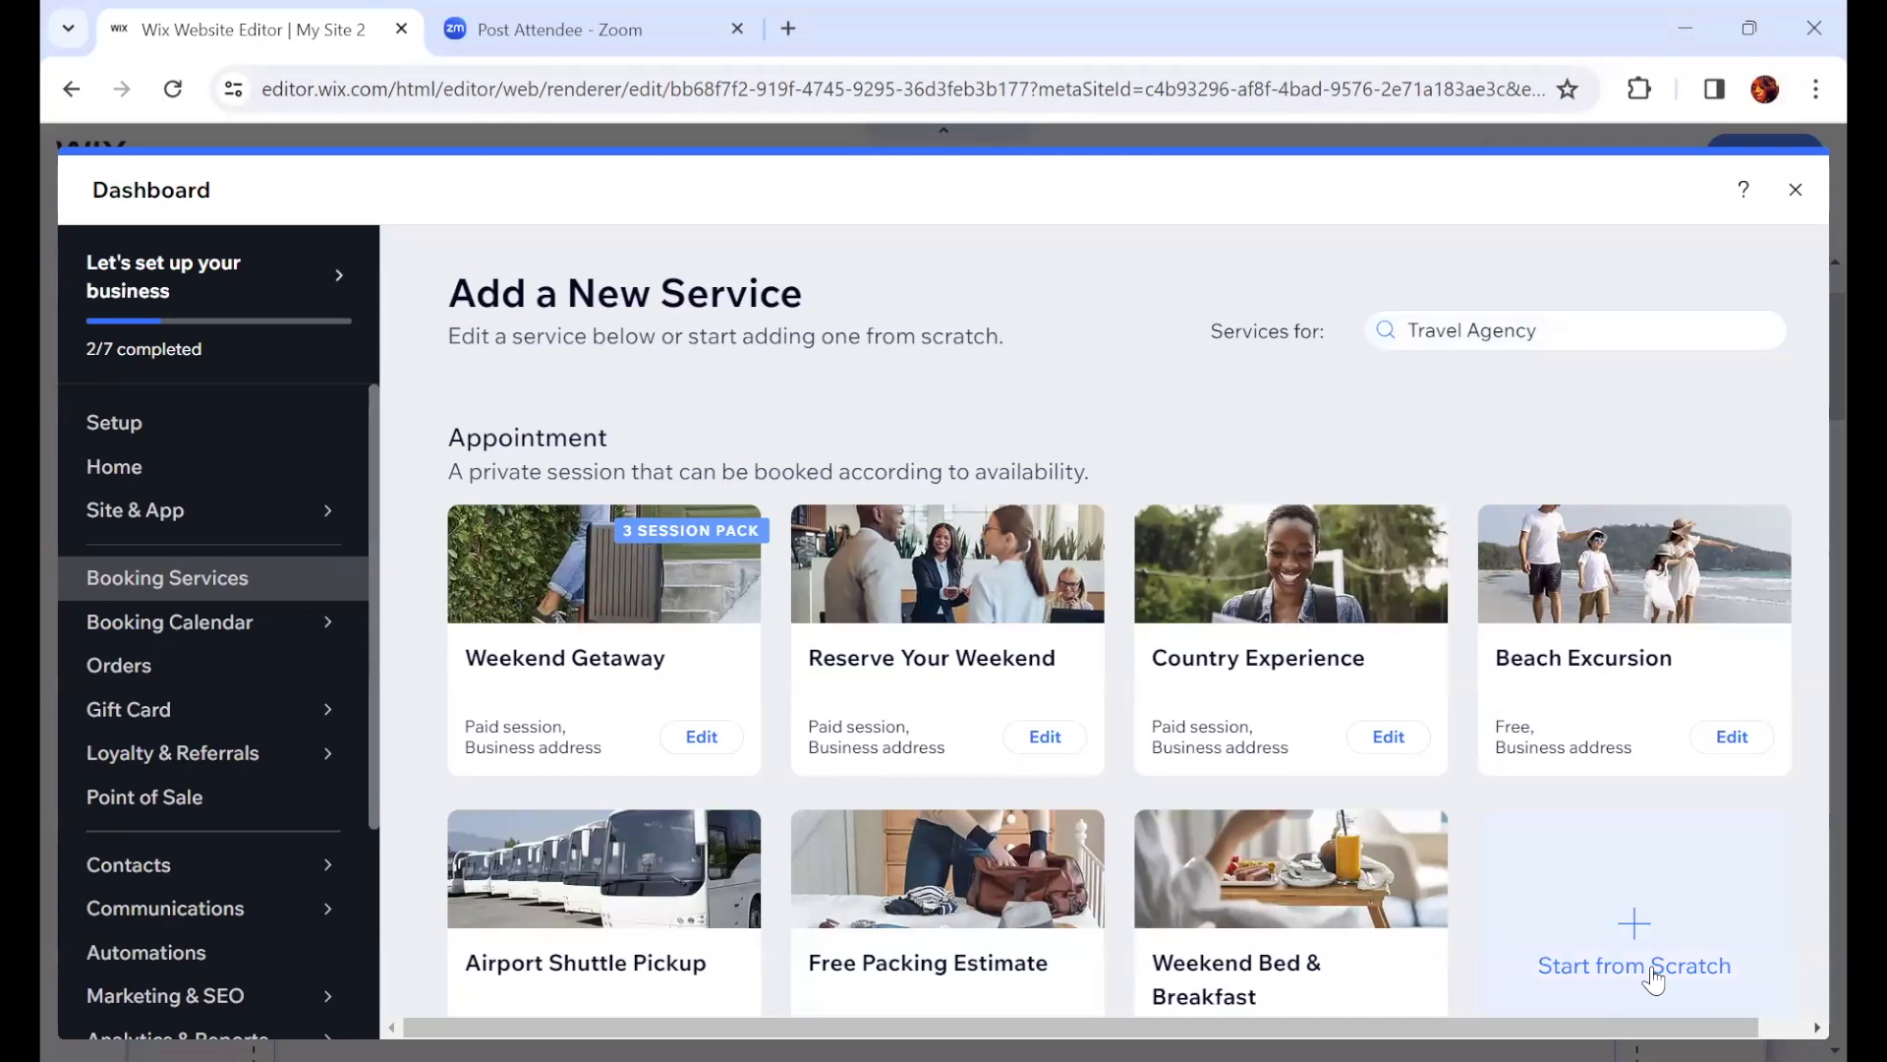
{"action": "scroll", "coordinate": [1655, 974], "scroll_direction": "down", "scroll_amount": 3}
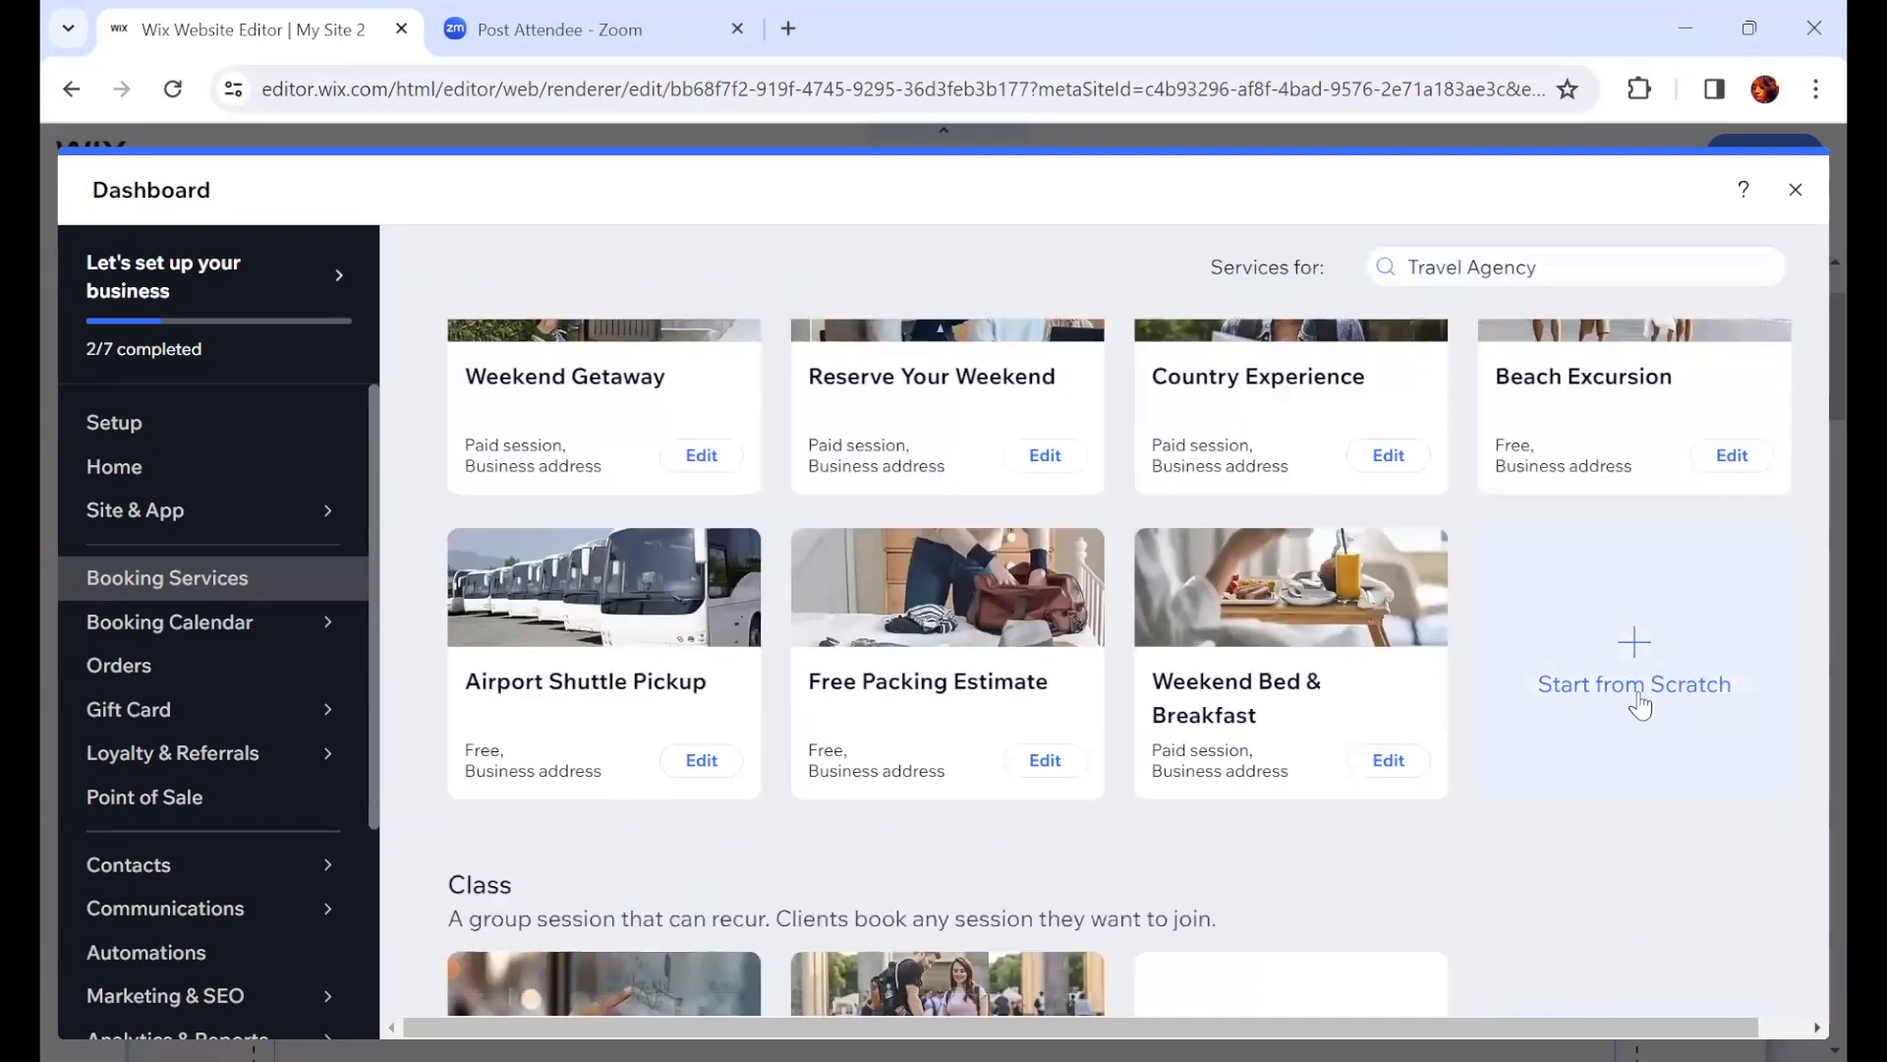
{"action": "scroll", "coordinate": [1639, 705], "scroll_direction": "up", "scroll_amount": 3}
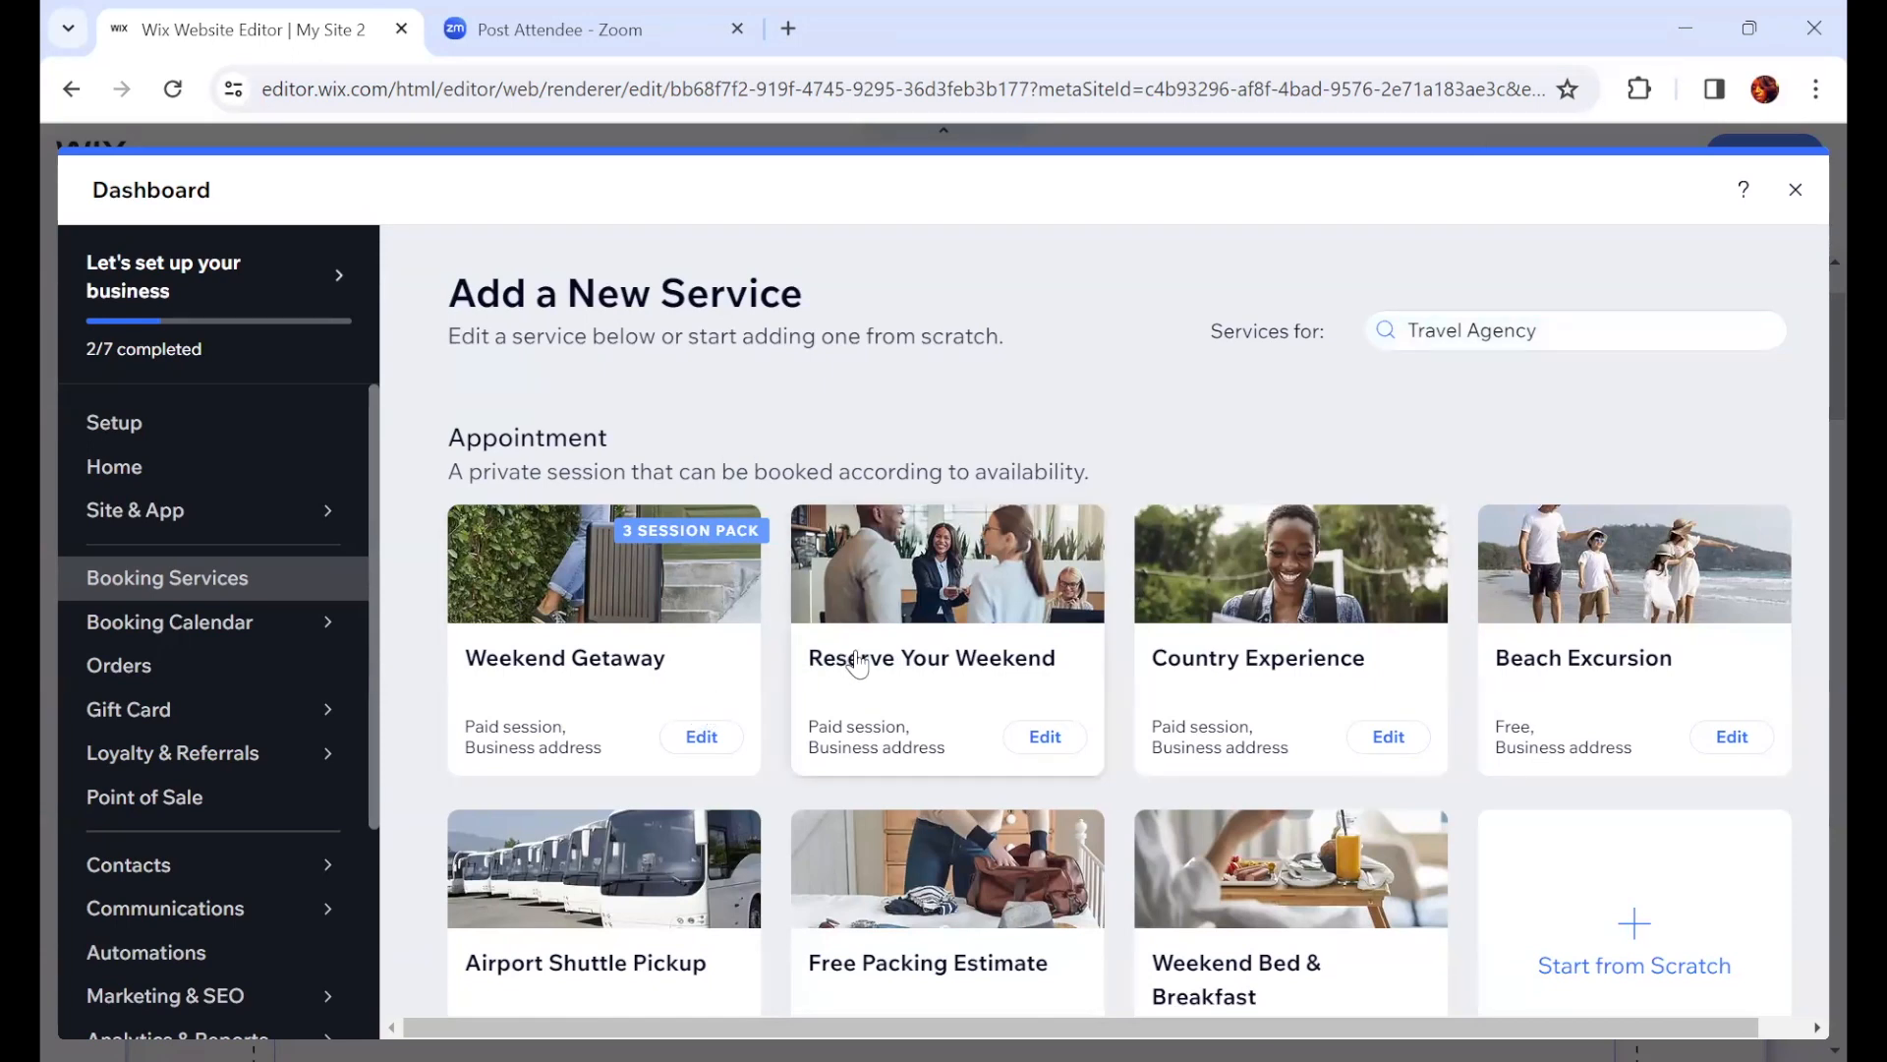
{"action": "scroll", "coordinate": [822, 839], "scroll_direction": "down", "scroll_amount": 4}
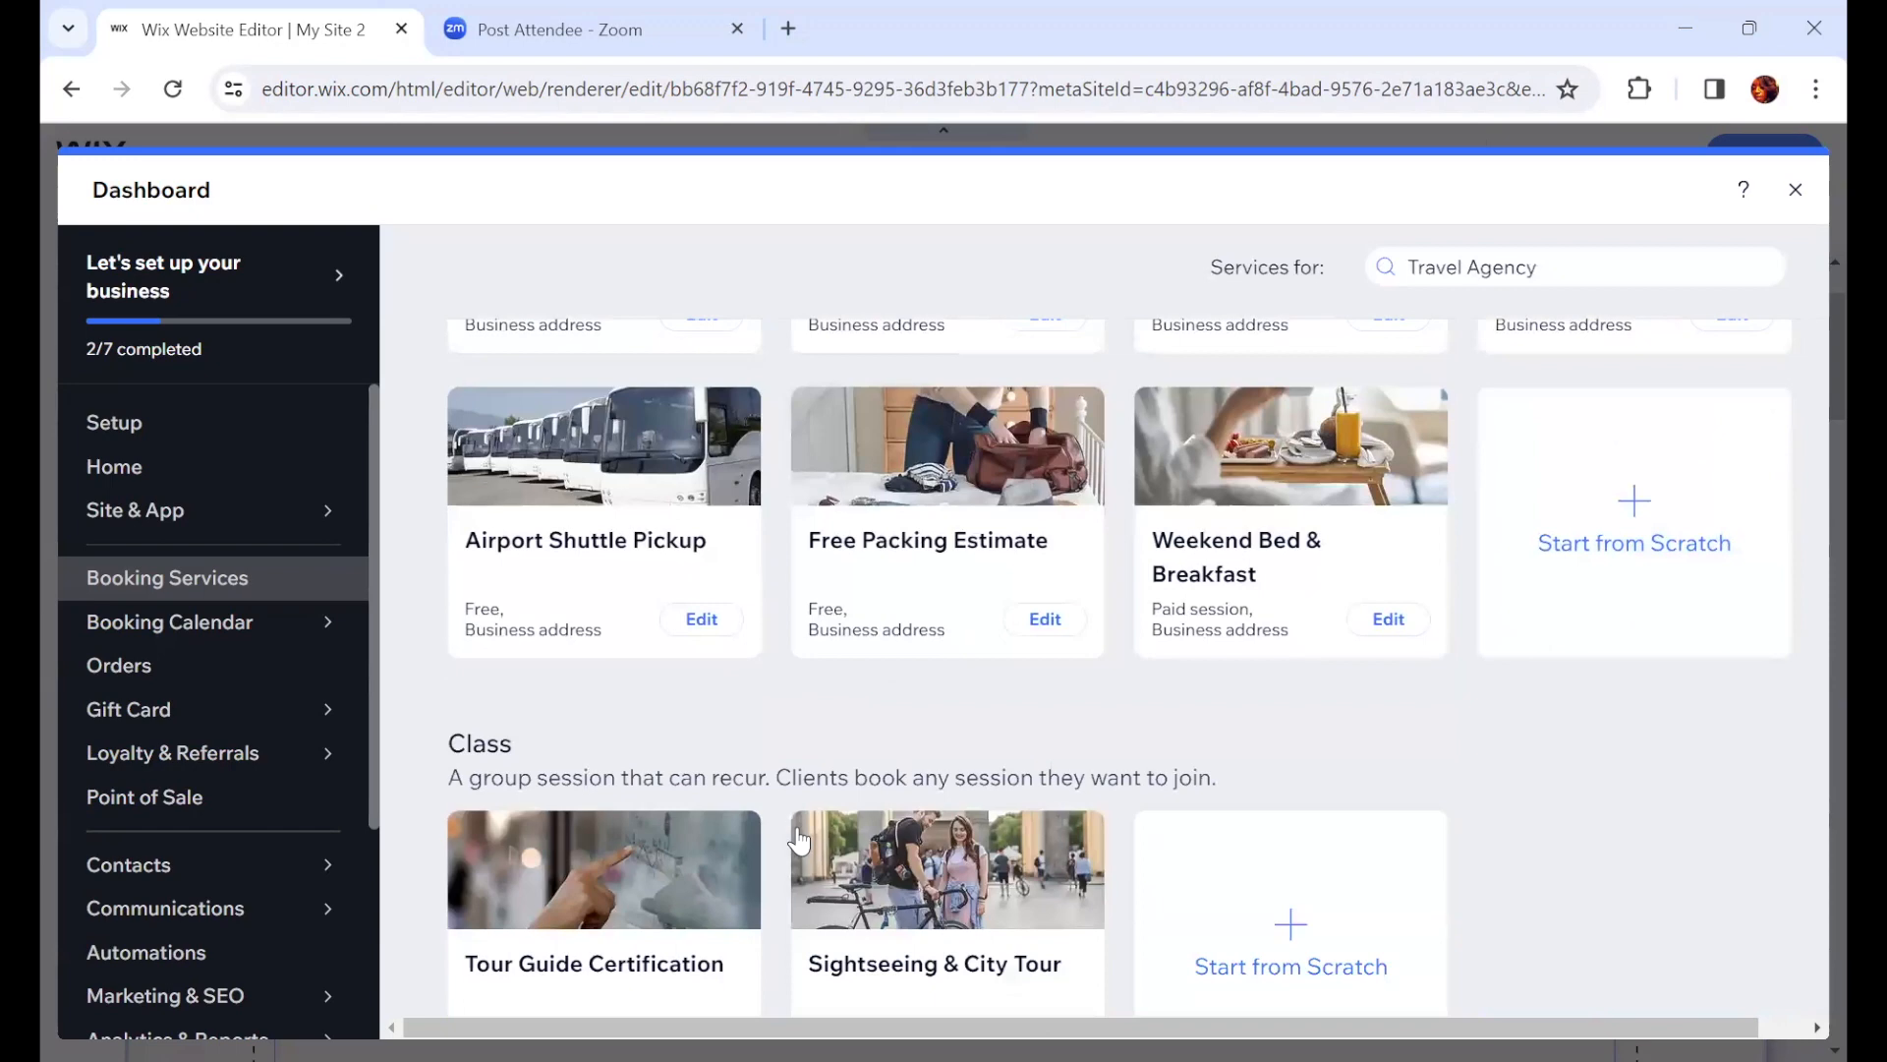
{"action": "scroll", "coordinate": [797, 840], "scroll_direction": "down", "scroll_amount": 2}
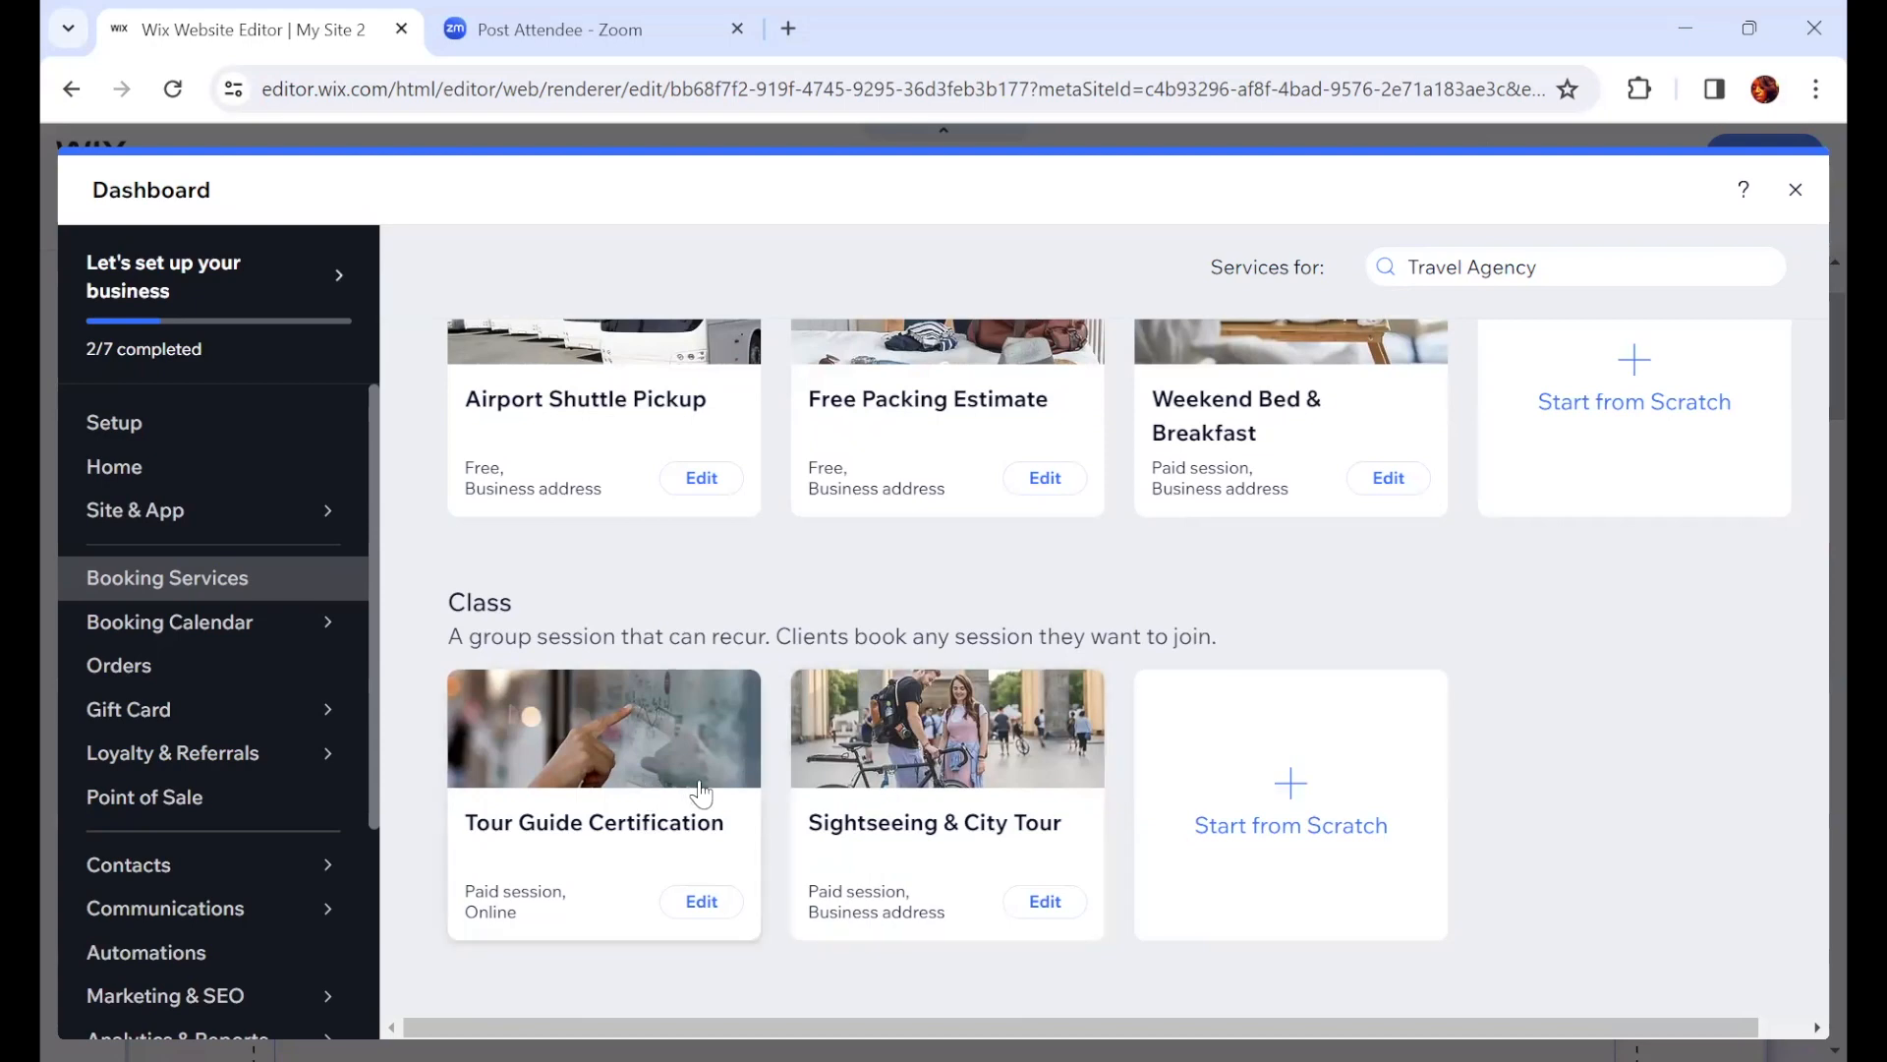
{"action": "scroll", "coordinate": [1169, 755], "scroll_direction": "down", "scroll_amount": 3}
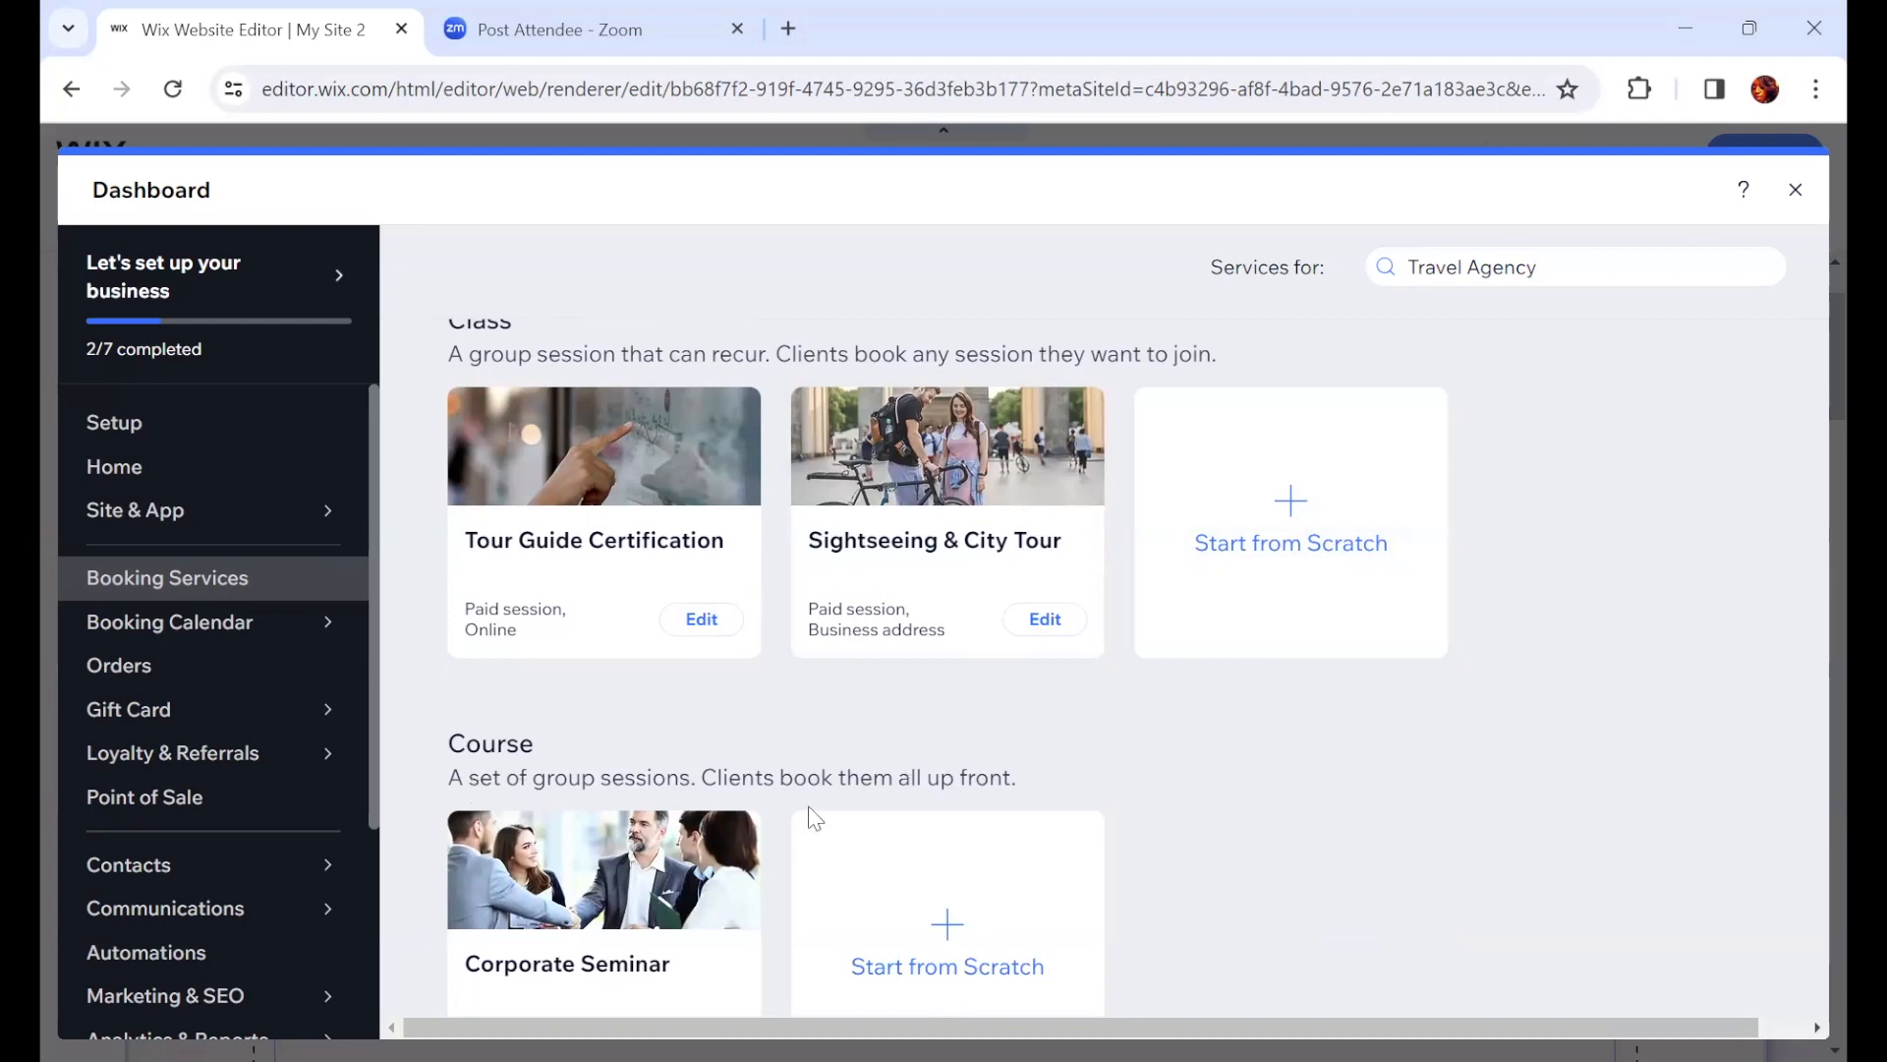
Step: Browse the Class and Course service templates and close the services dashboard
{"action": "scroll", "coordinate": [1420, 822], "scroll_direction": "down", "scroll_amount": 1}
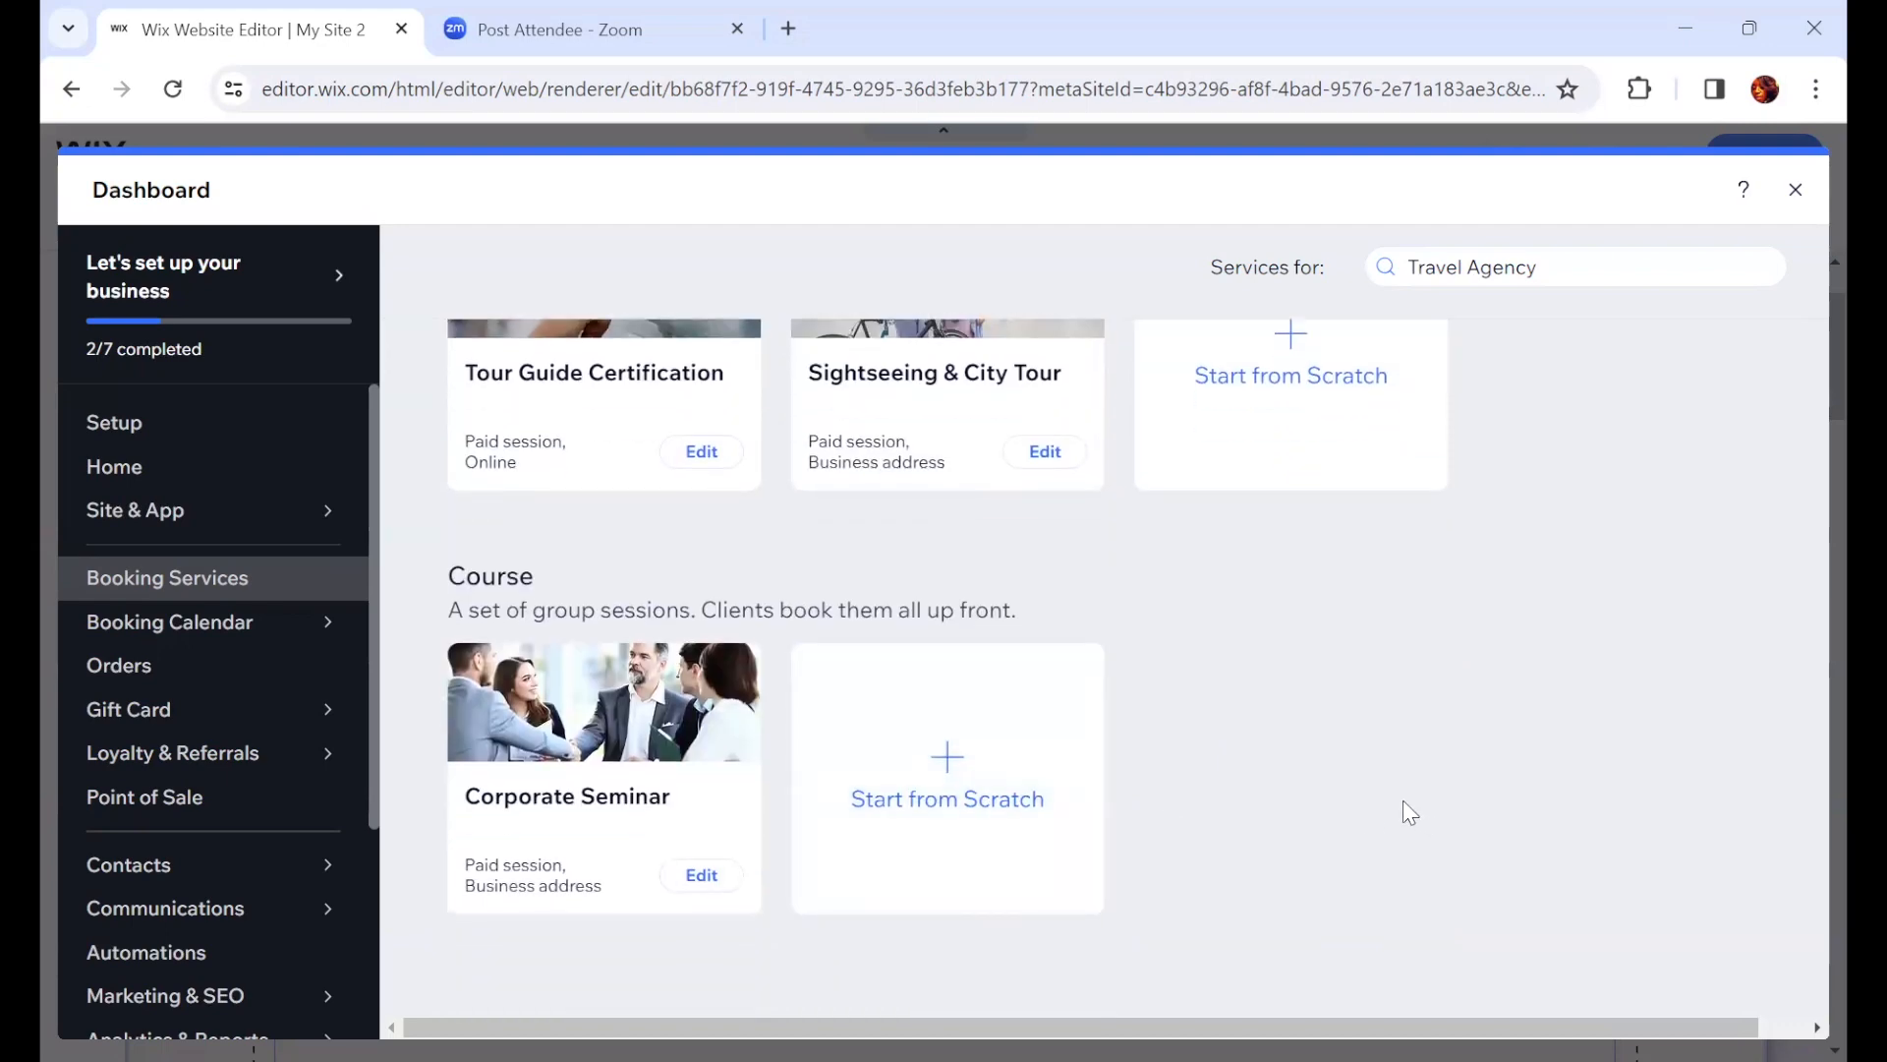
{"action": "scroll", "coordinate": [1410, 812], "scroll_direction": "up", "scroll_amount": 5}
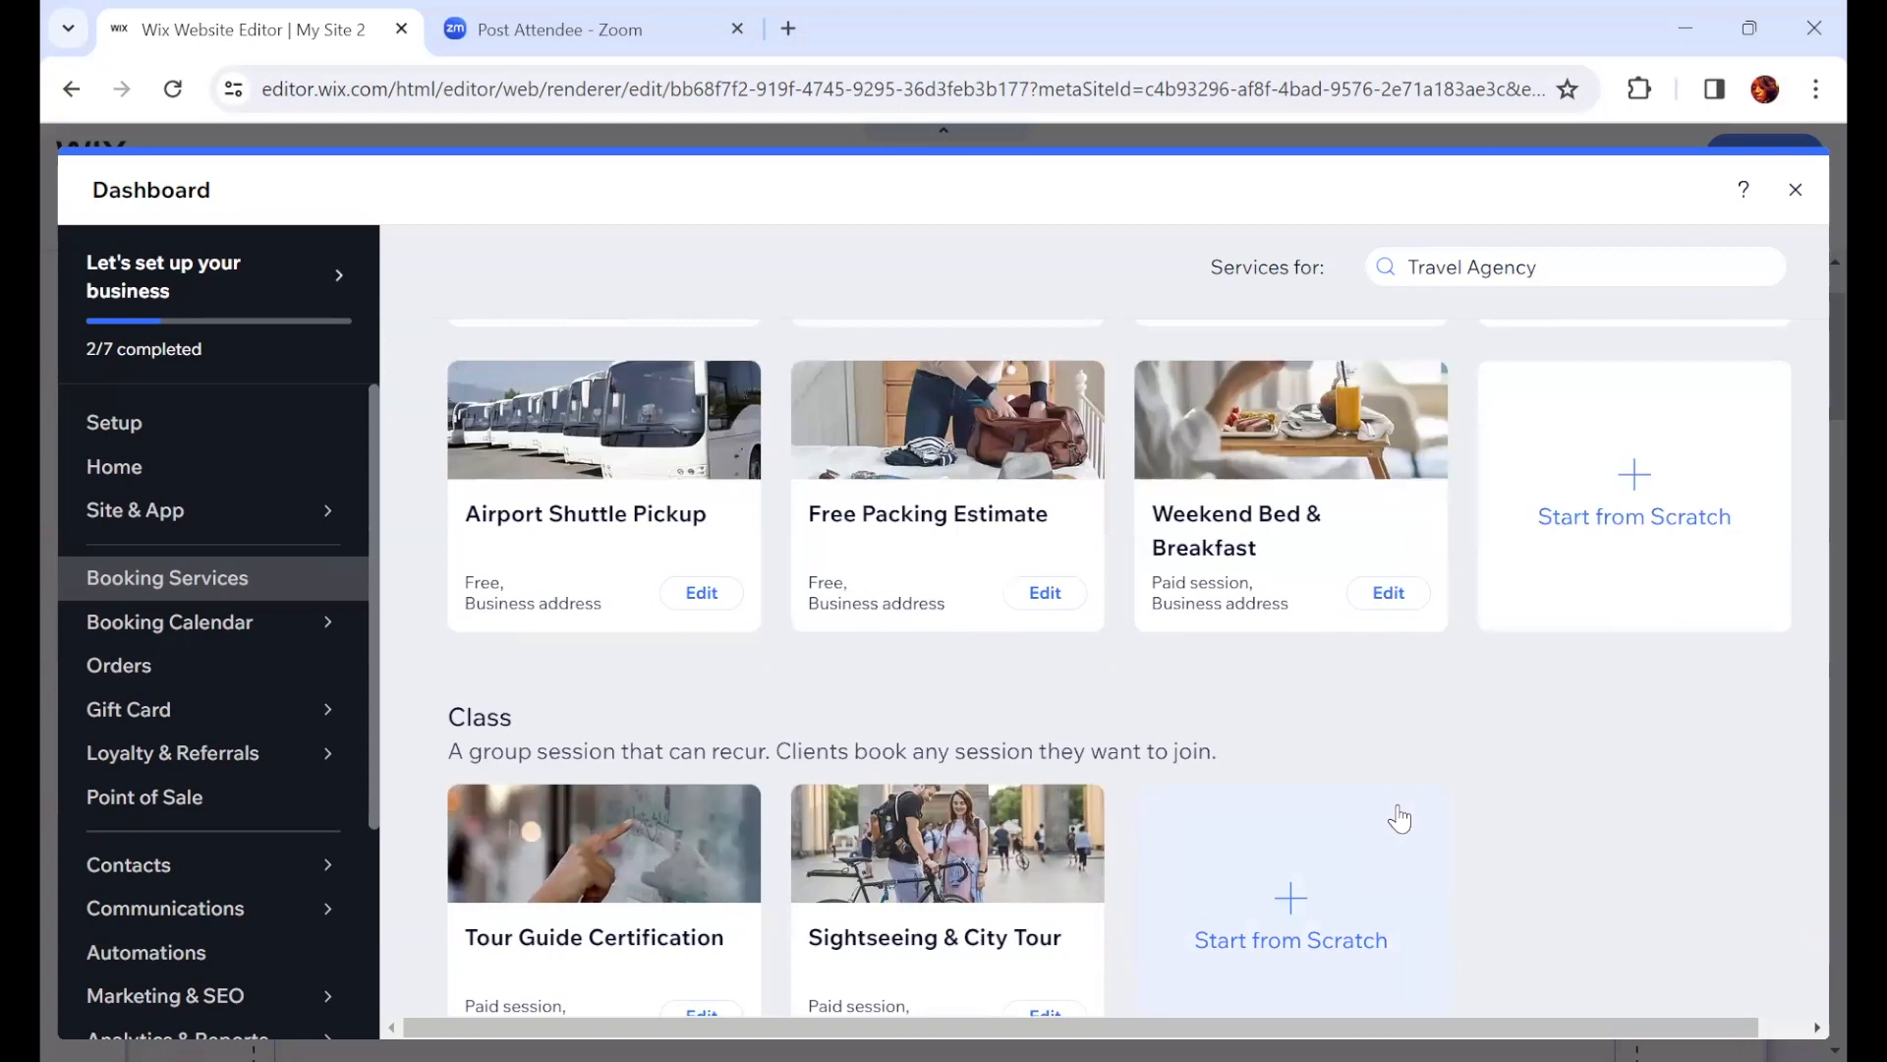
{"action": "left_click", "coordinate": [1793, 189]}
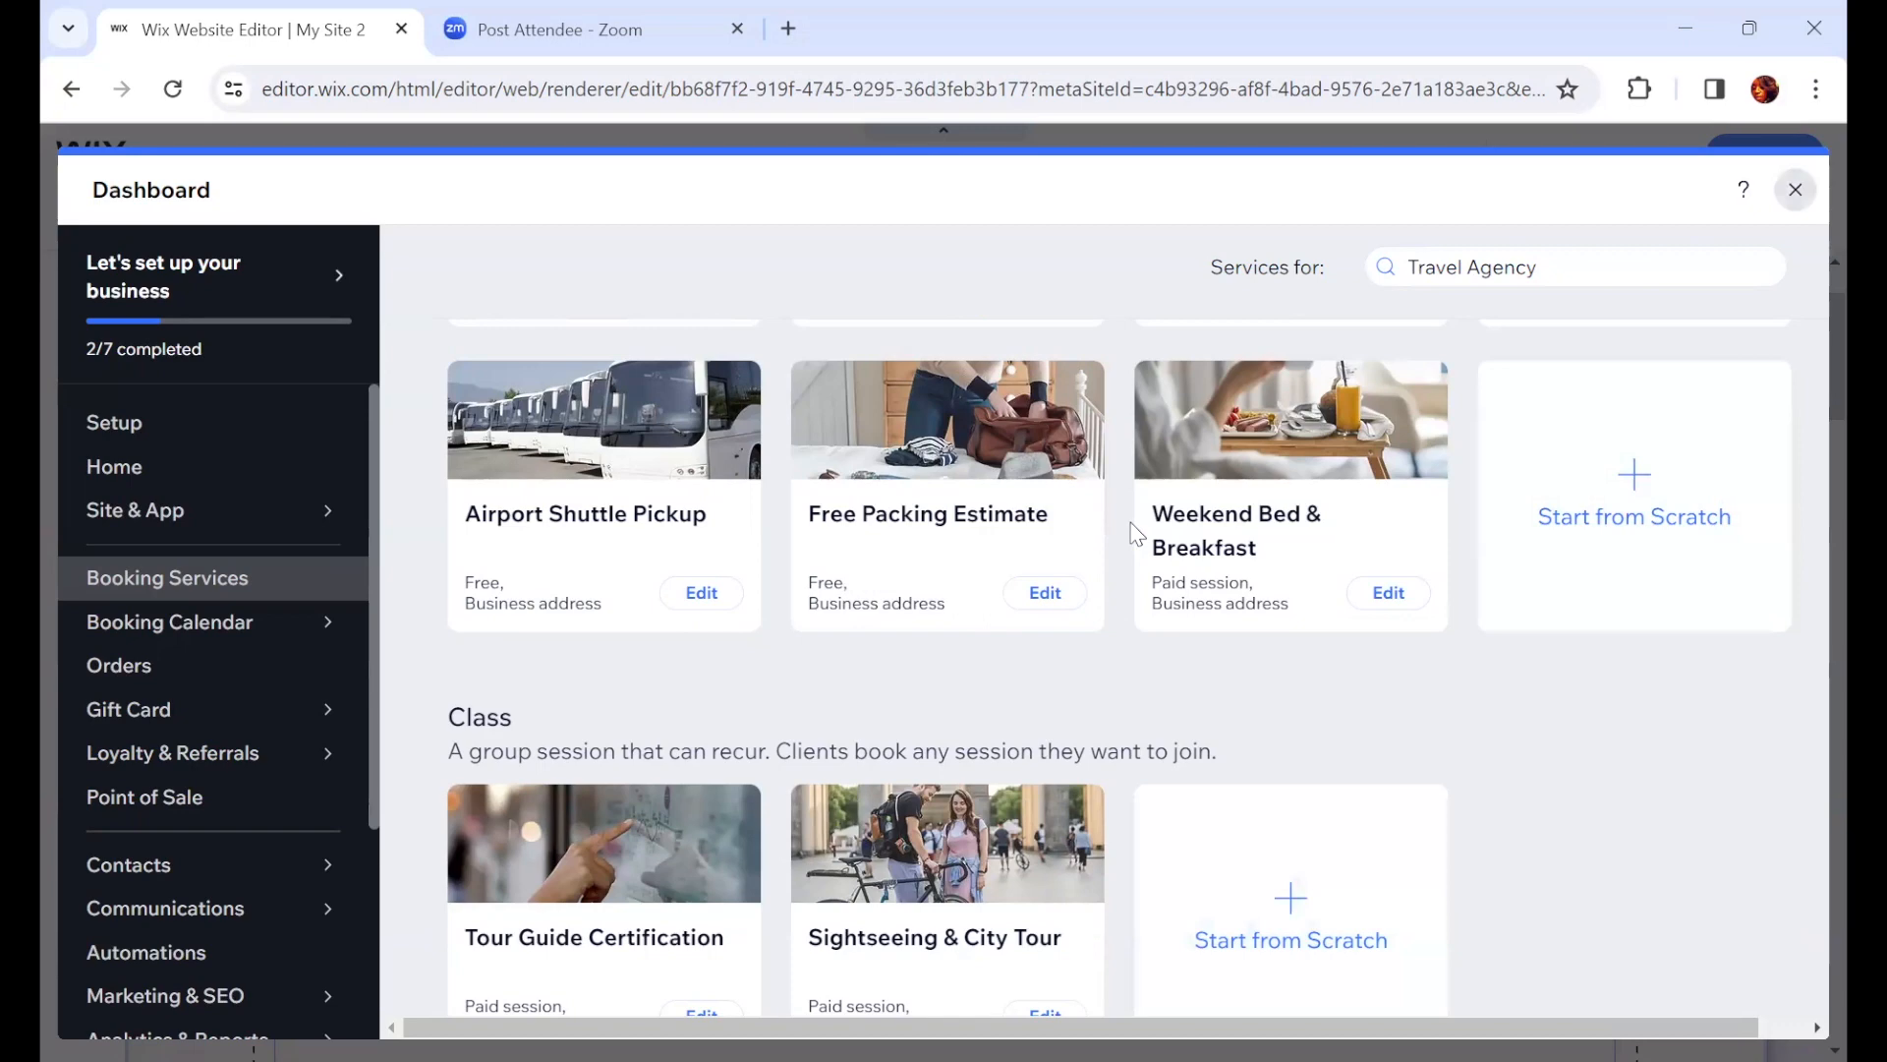
Step: Open the services manager from the Book Online widget and close it again
{"action": "scroll", "coordinate": [842, 856], "scroll_direction": "down", "scroll_amount": 3}
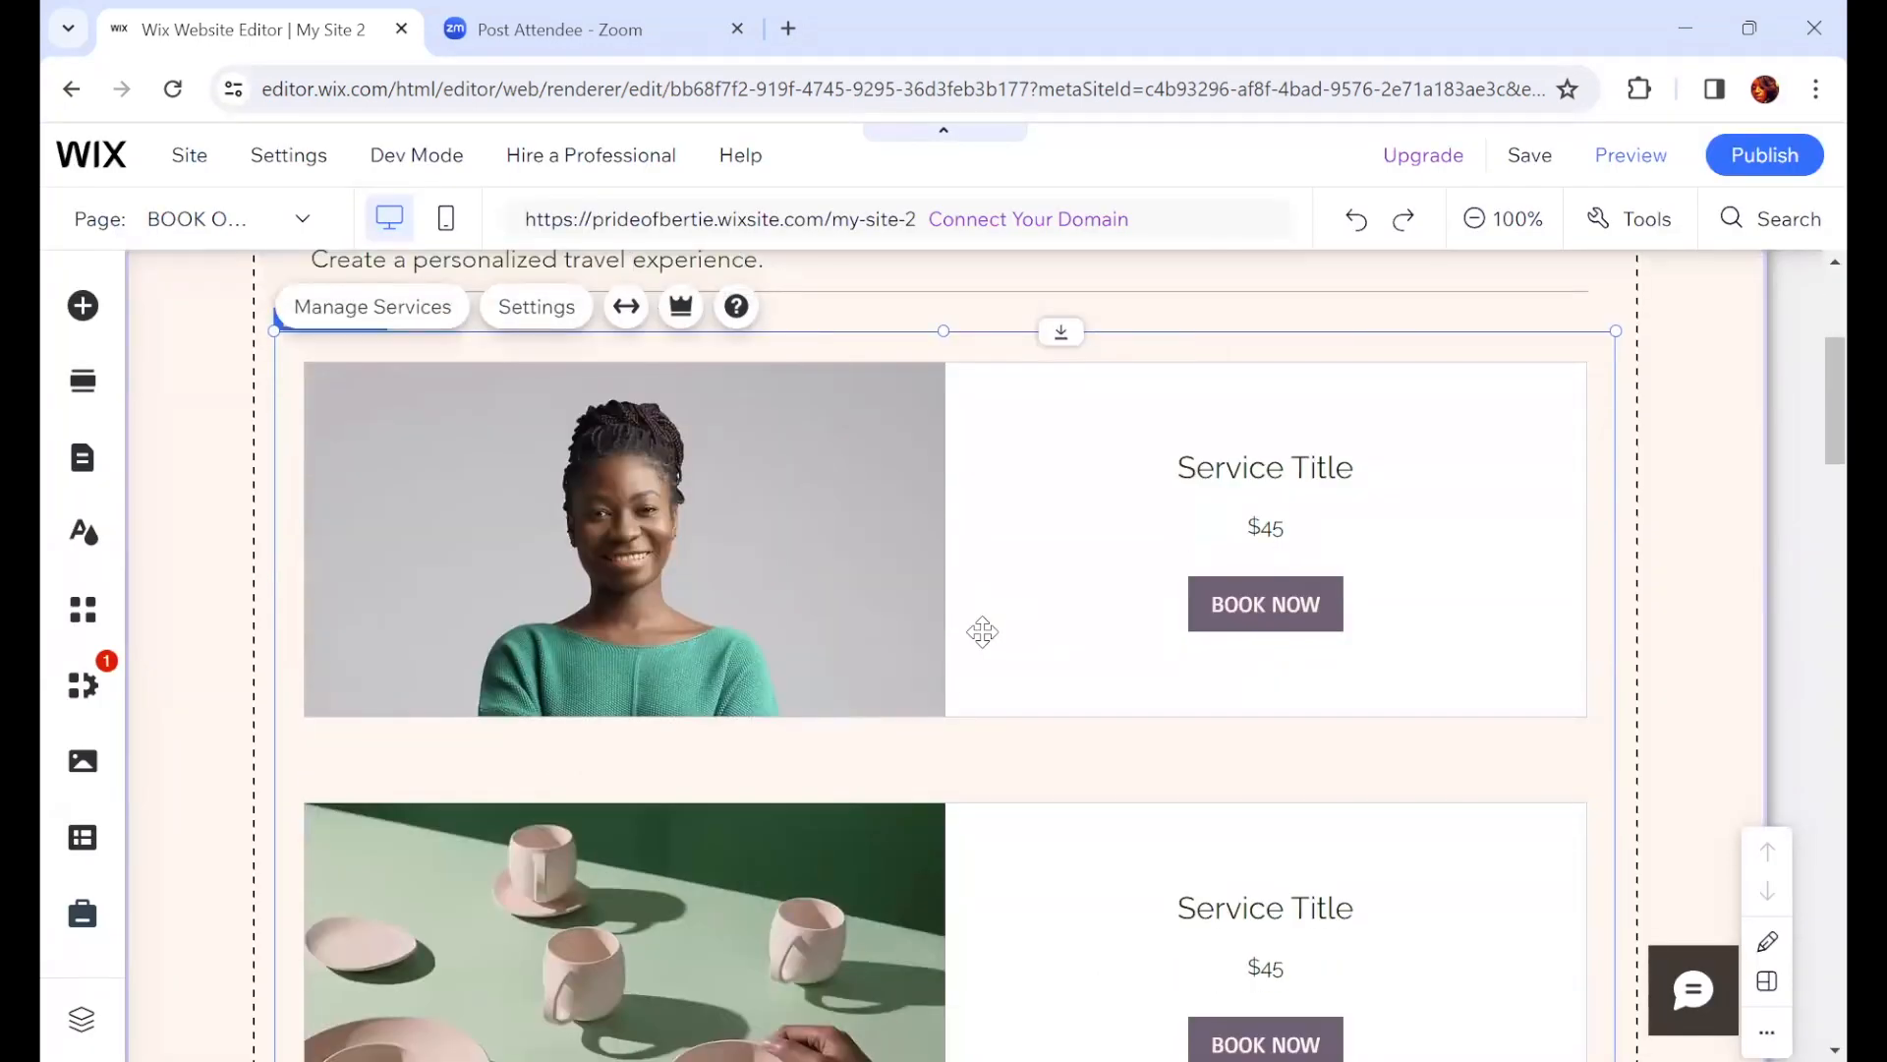
{"action": "scroll", "coordinate": [943, 659], "scroll_direction": "up", "scroll_amount": 2}
{"action": "left_click", "coordinate": [918, 673]}
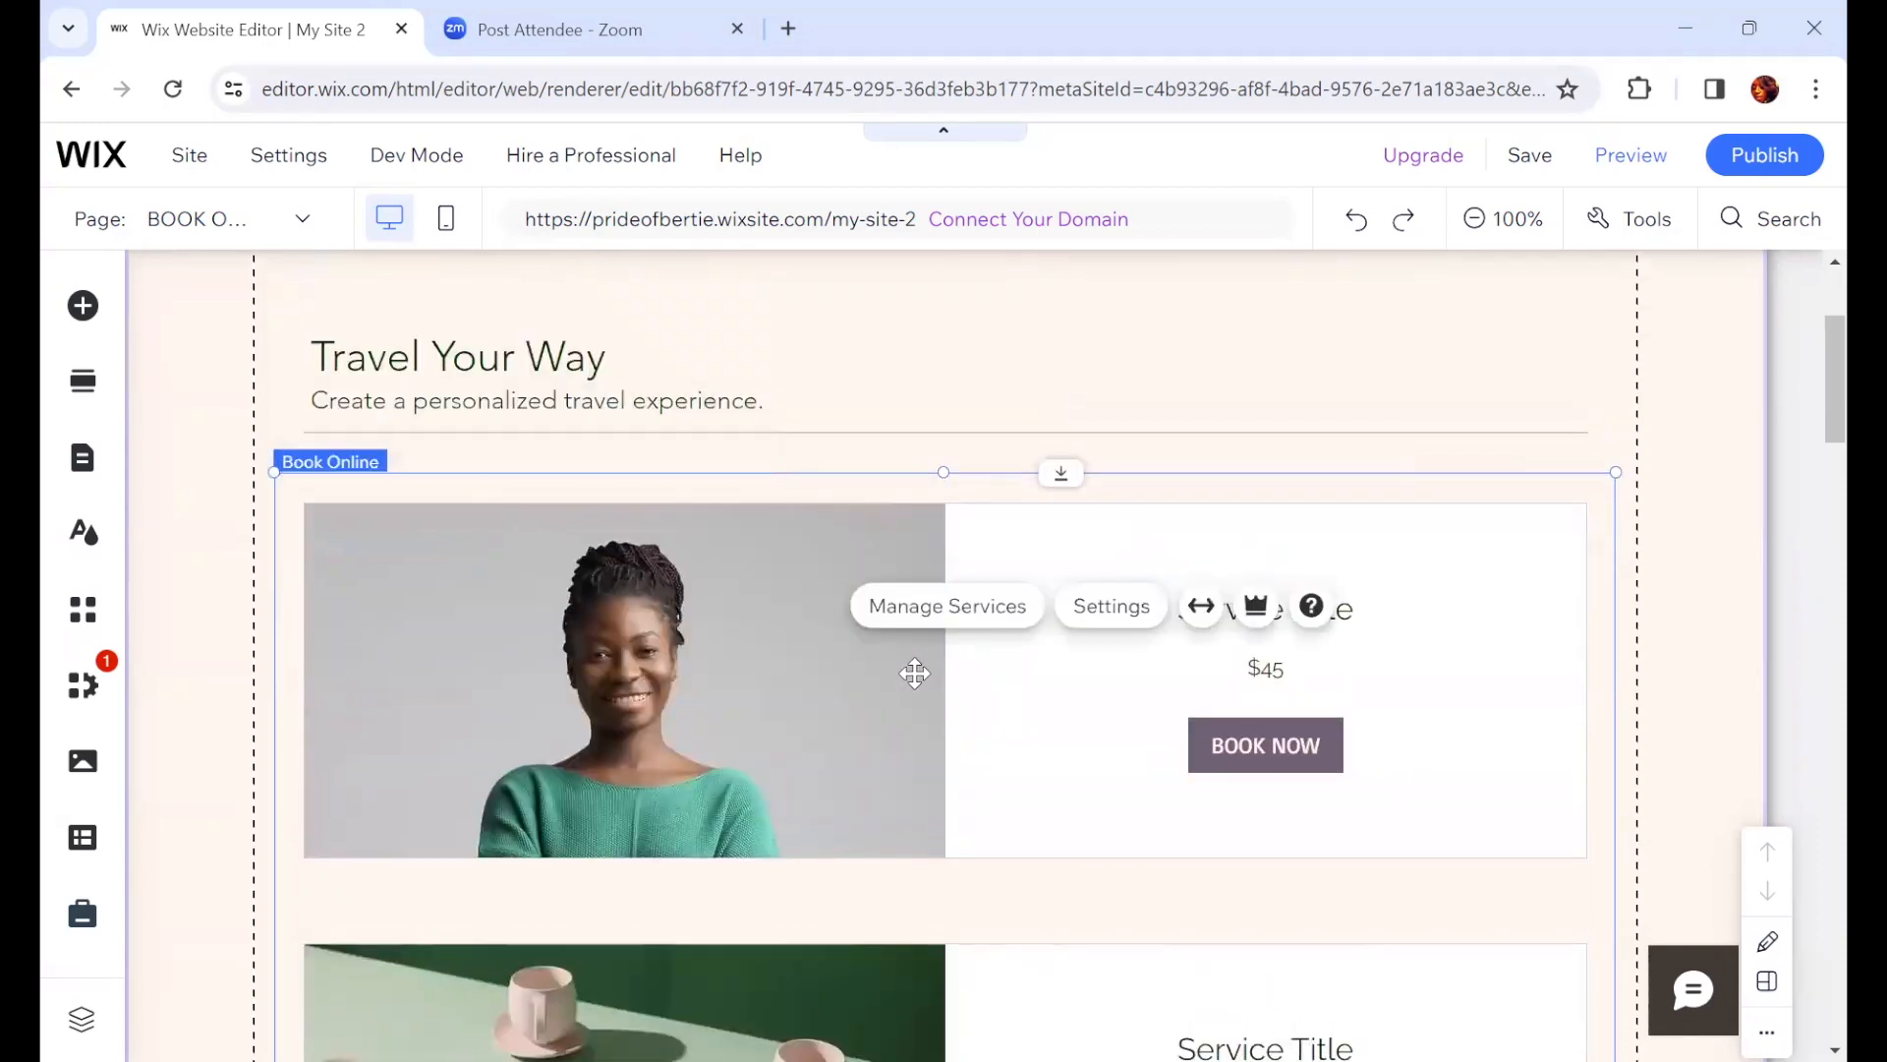
{"action": "left_click", "coordinate": [862, 698]}
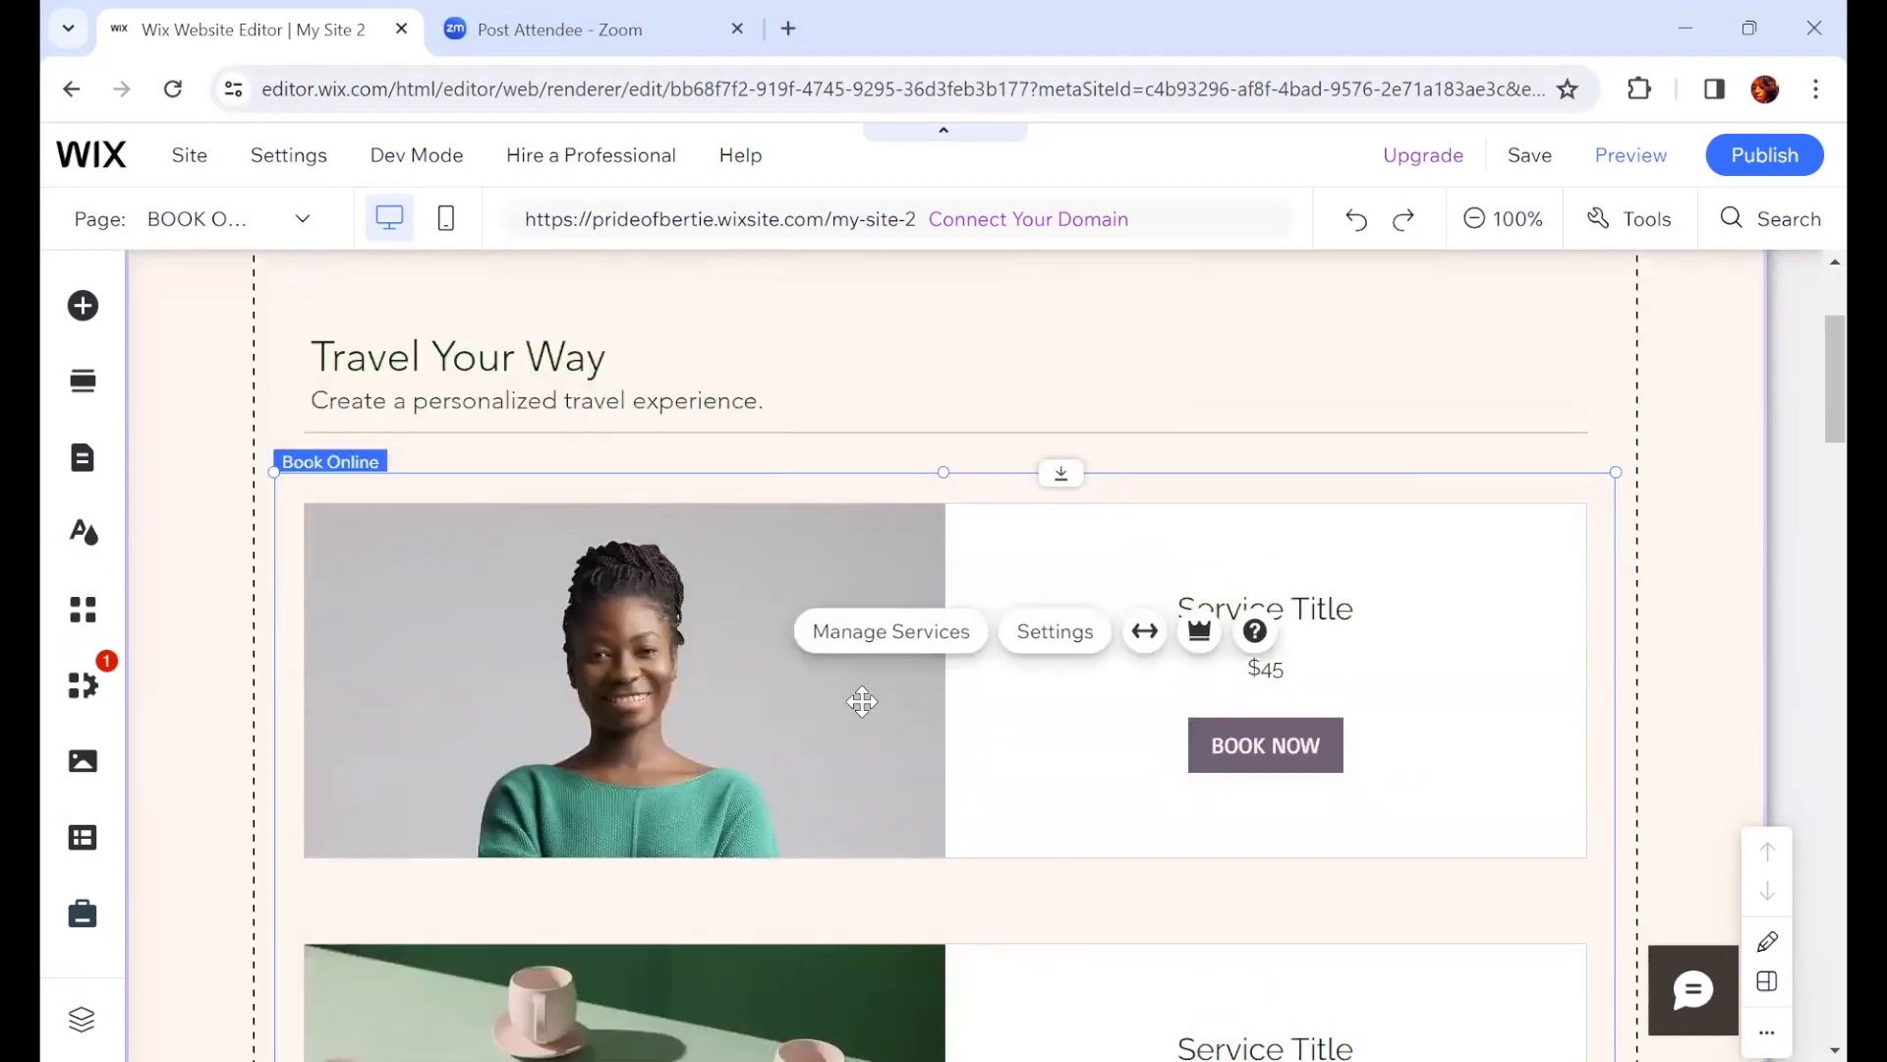
{"action": "left_click", "coordinate": [953, 706]}
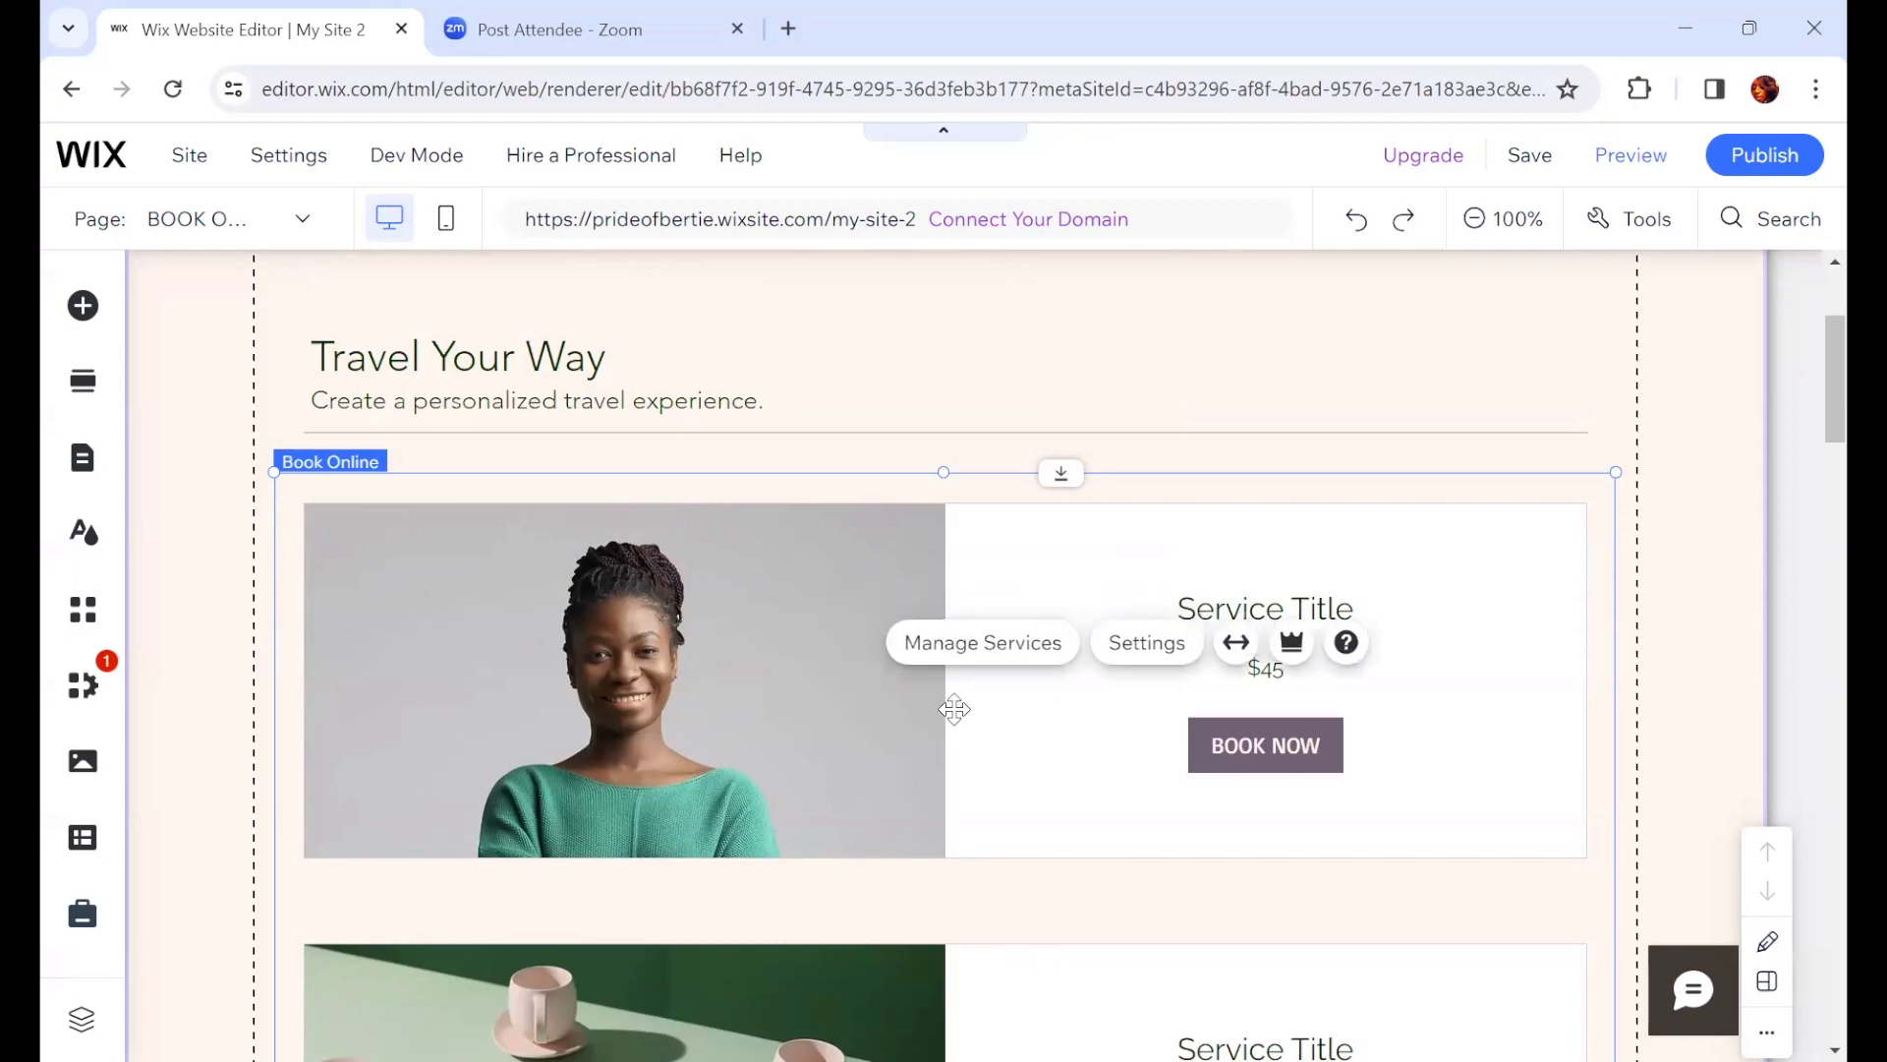
{"action": "left_click", "coordinate": [980, 644]}
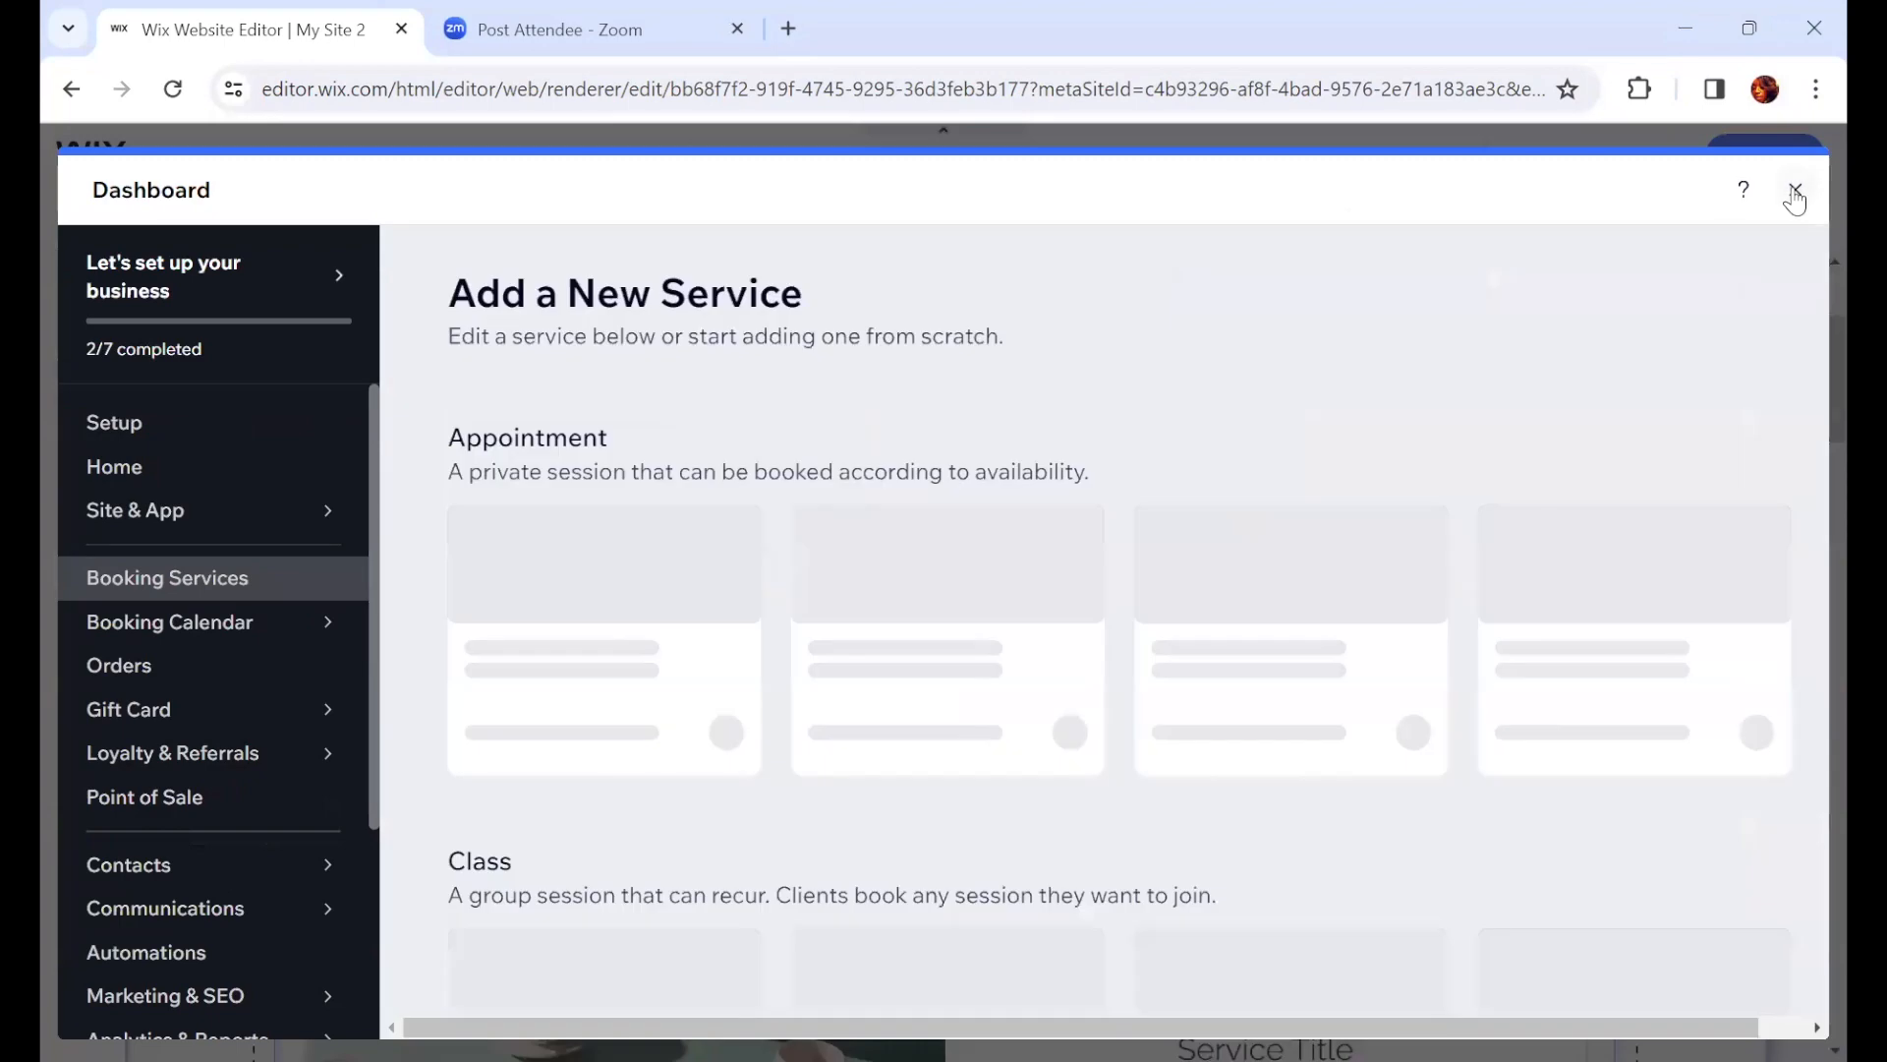
{"action": "left_click", "coordinate": [1795, 192]}
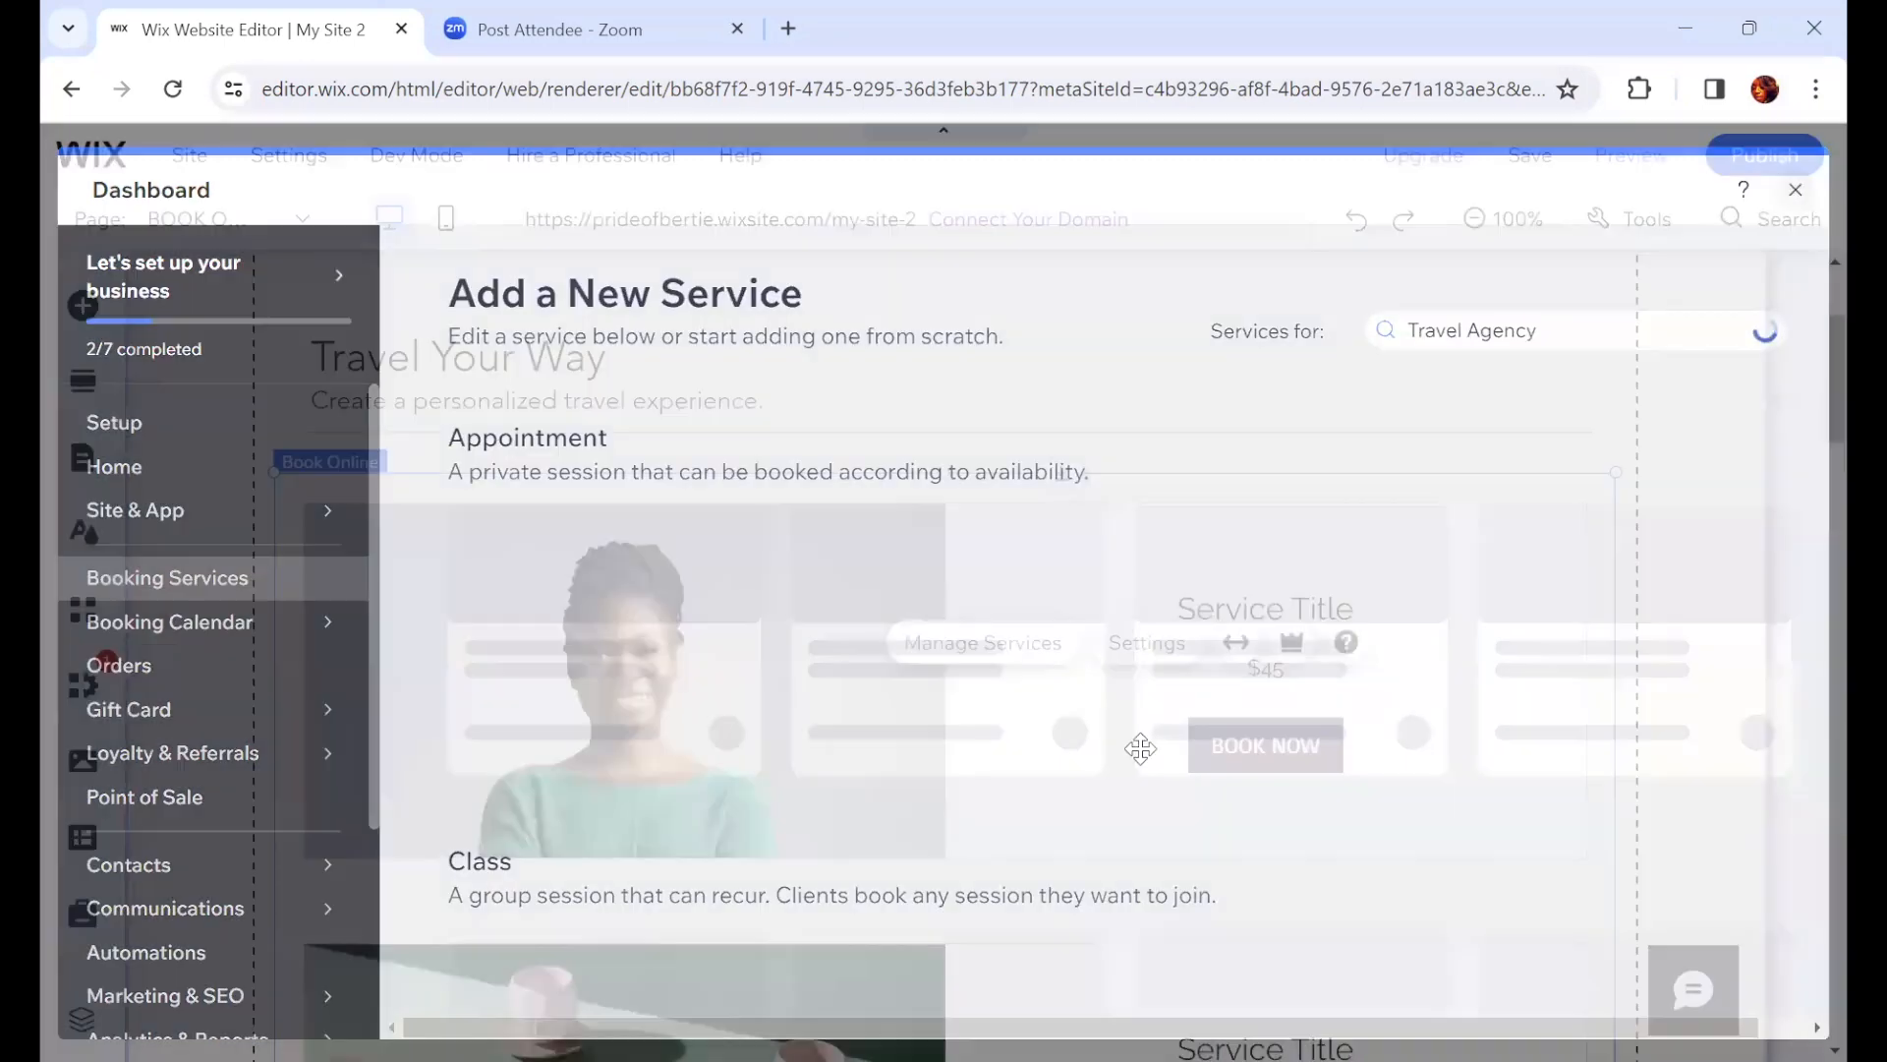
Step: Open the Service Page from the Bookings pages in the site pages panel and close the panel
{"action": "scroll", "coordinate": [1322, 792], "scroll_direction": "down", "scroll_amount": 3}
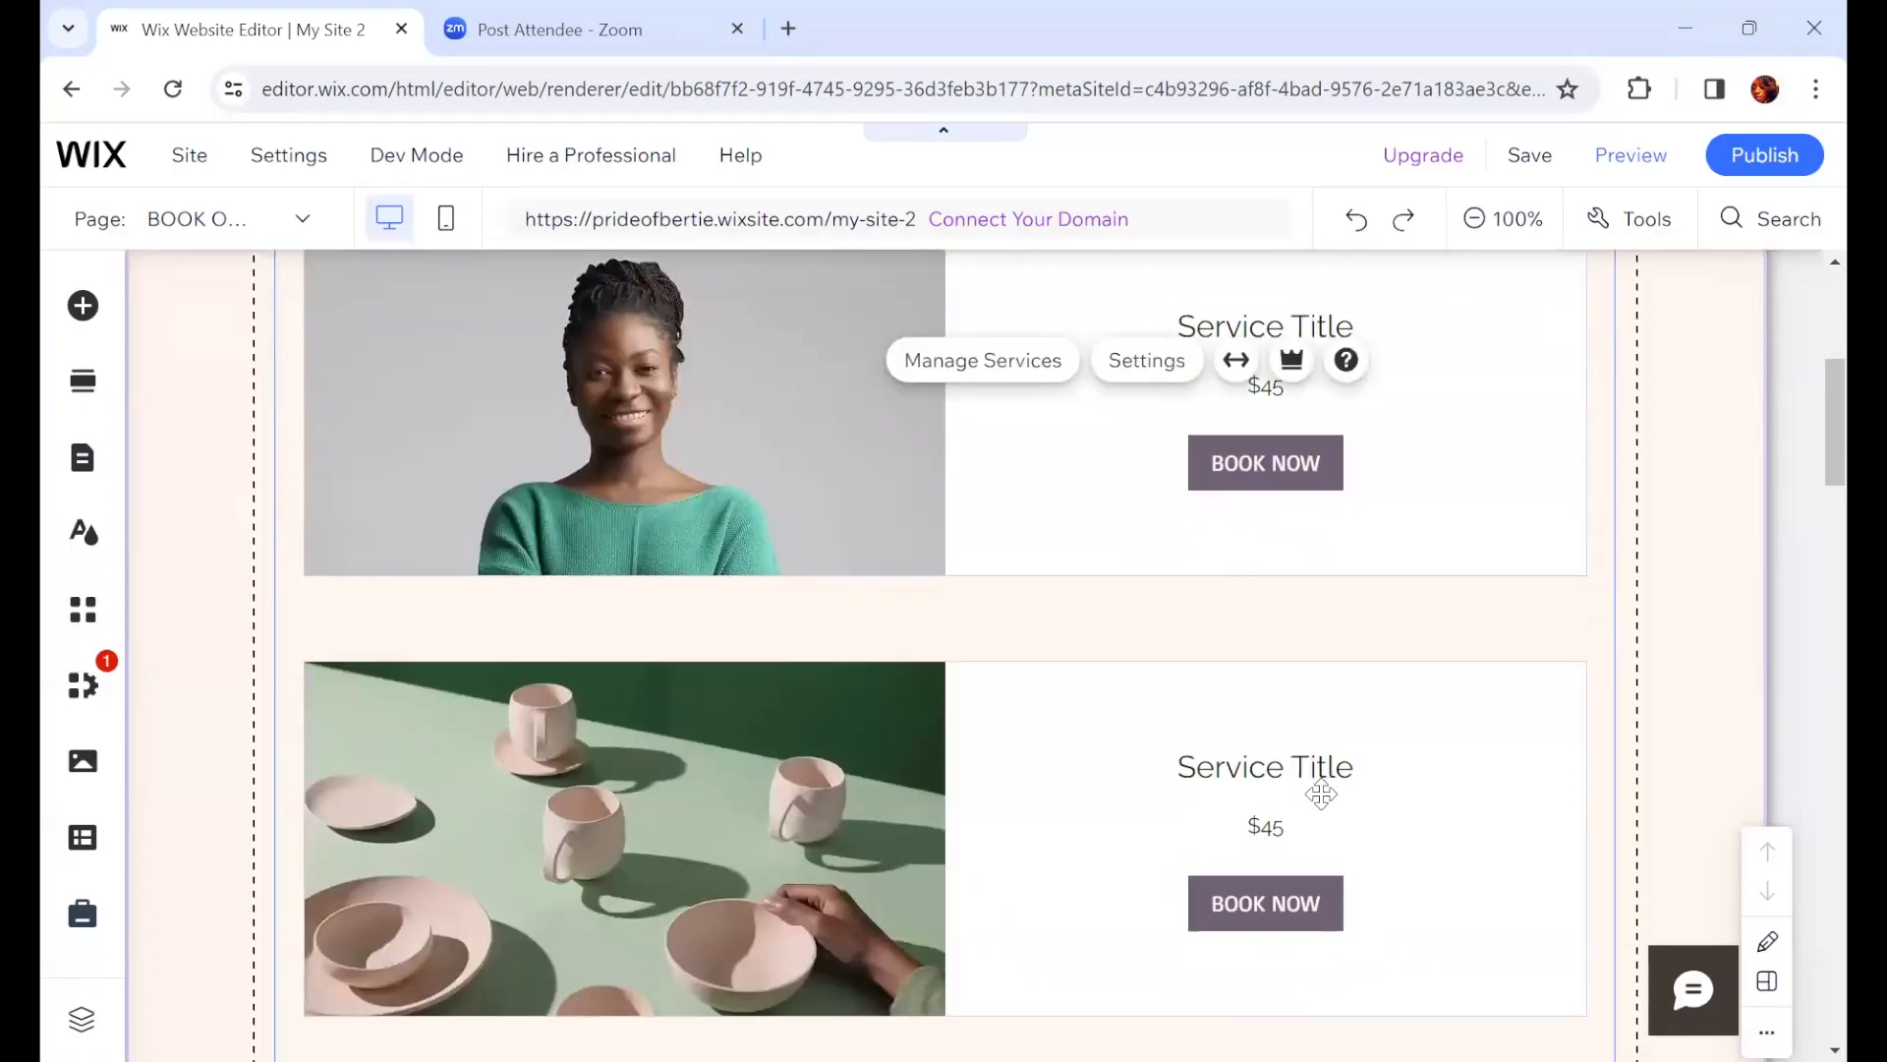
{"action": "left_click", "coordinate": [580, 511]}
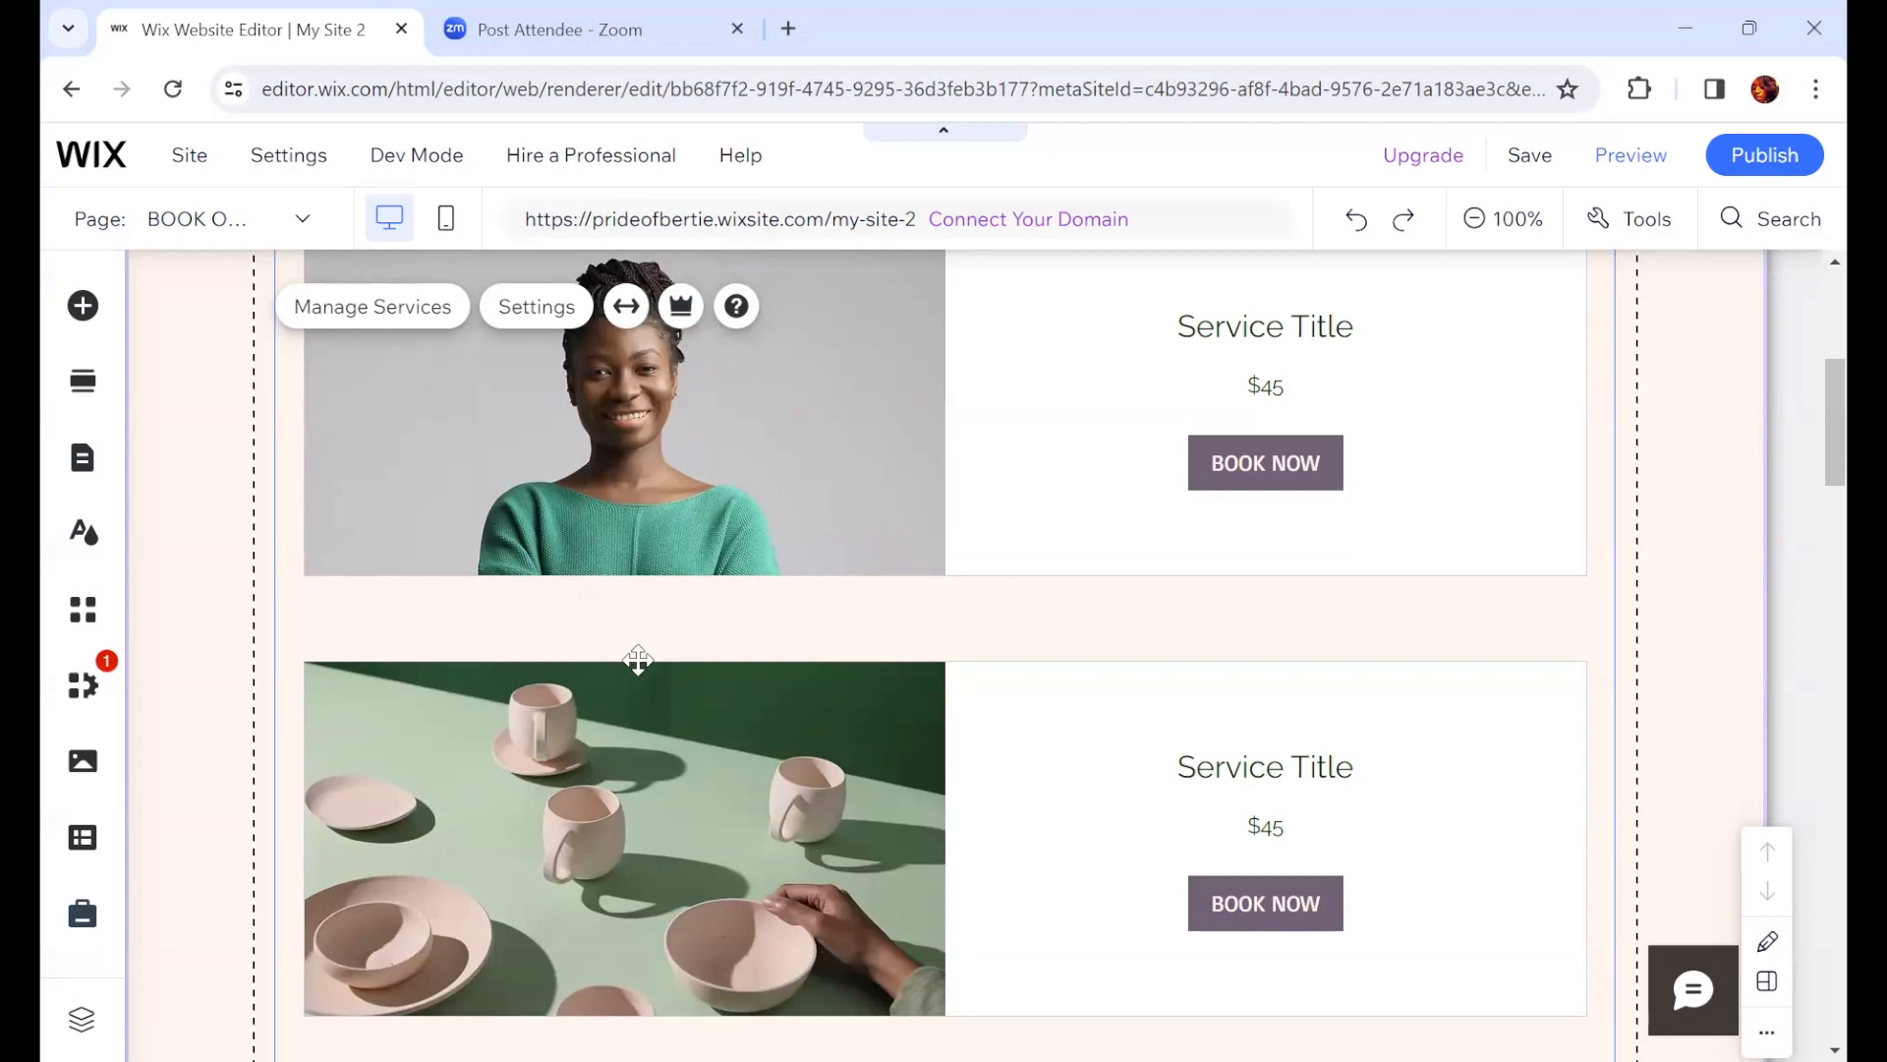
{"action": "scroll", "coordinate": [638, 659], "scroll_direction": "up", "scroll_amount": 3}
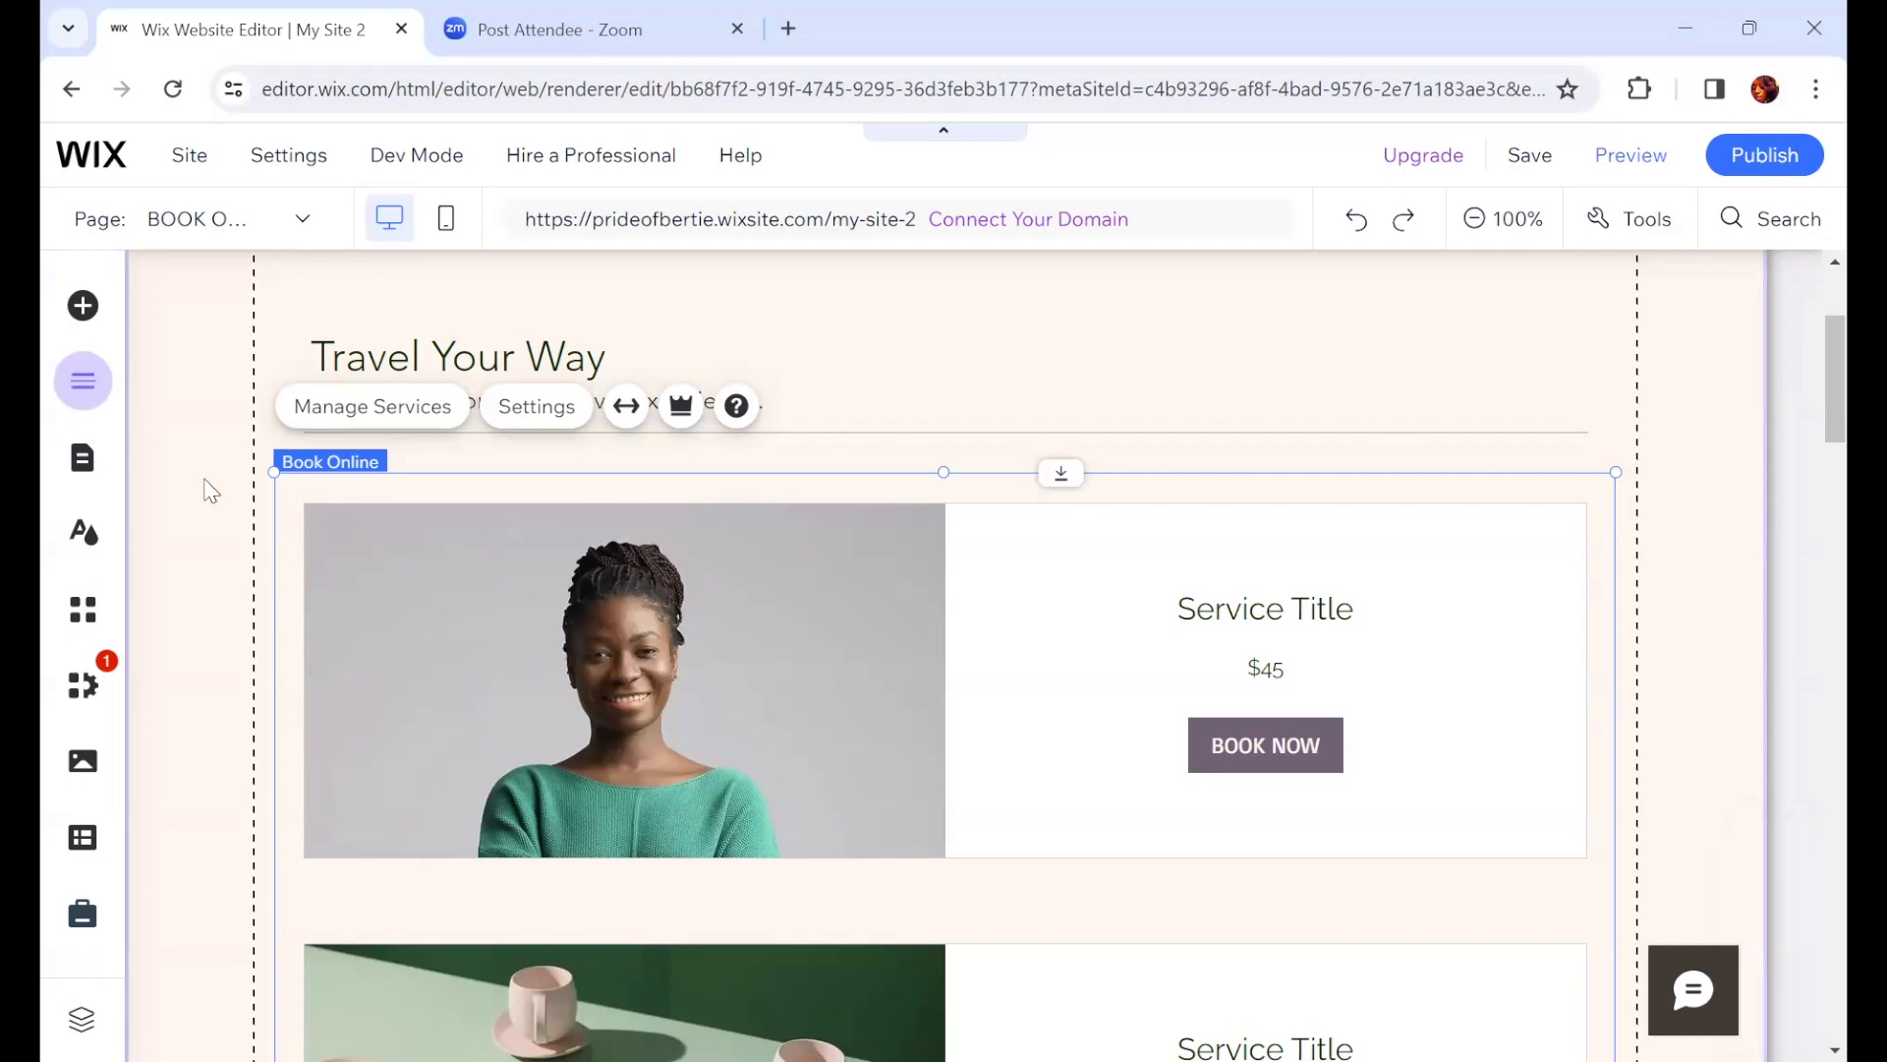
{"action": "left_click", "coordinate": [82, 457]}
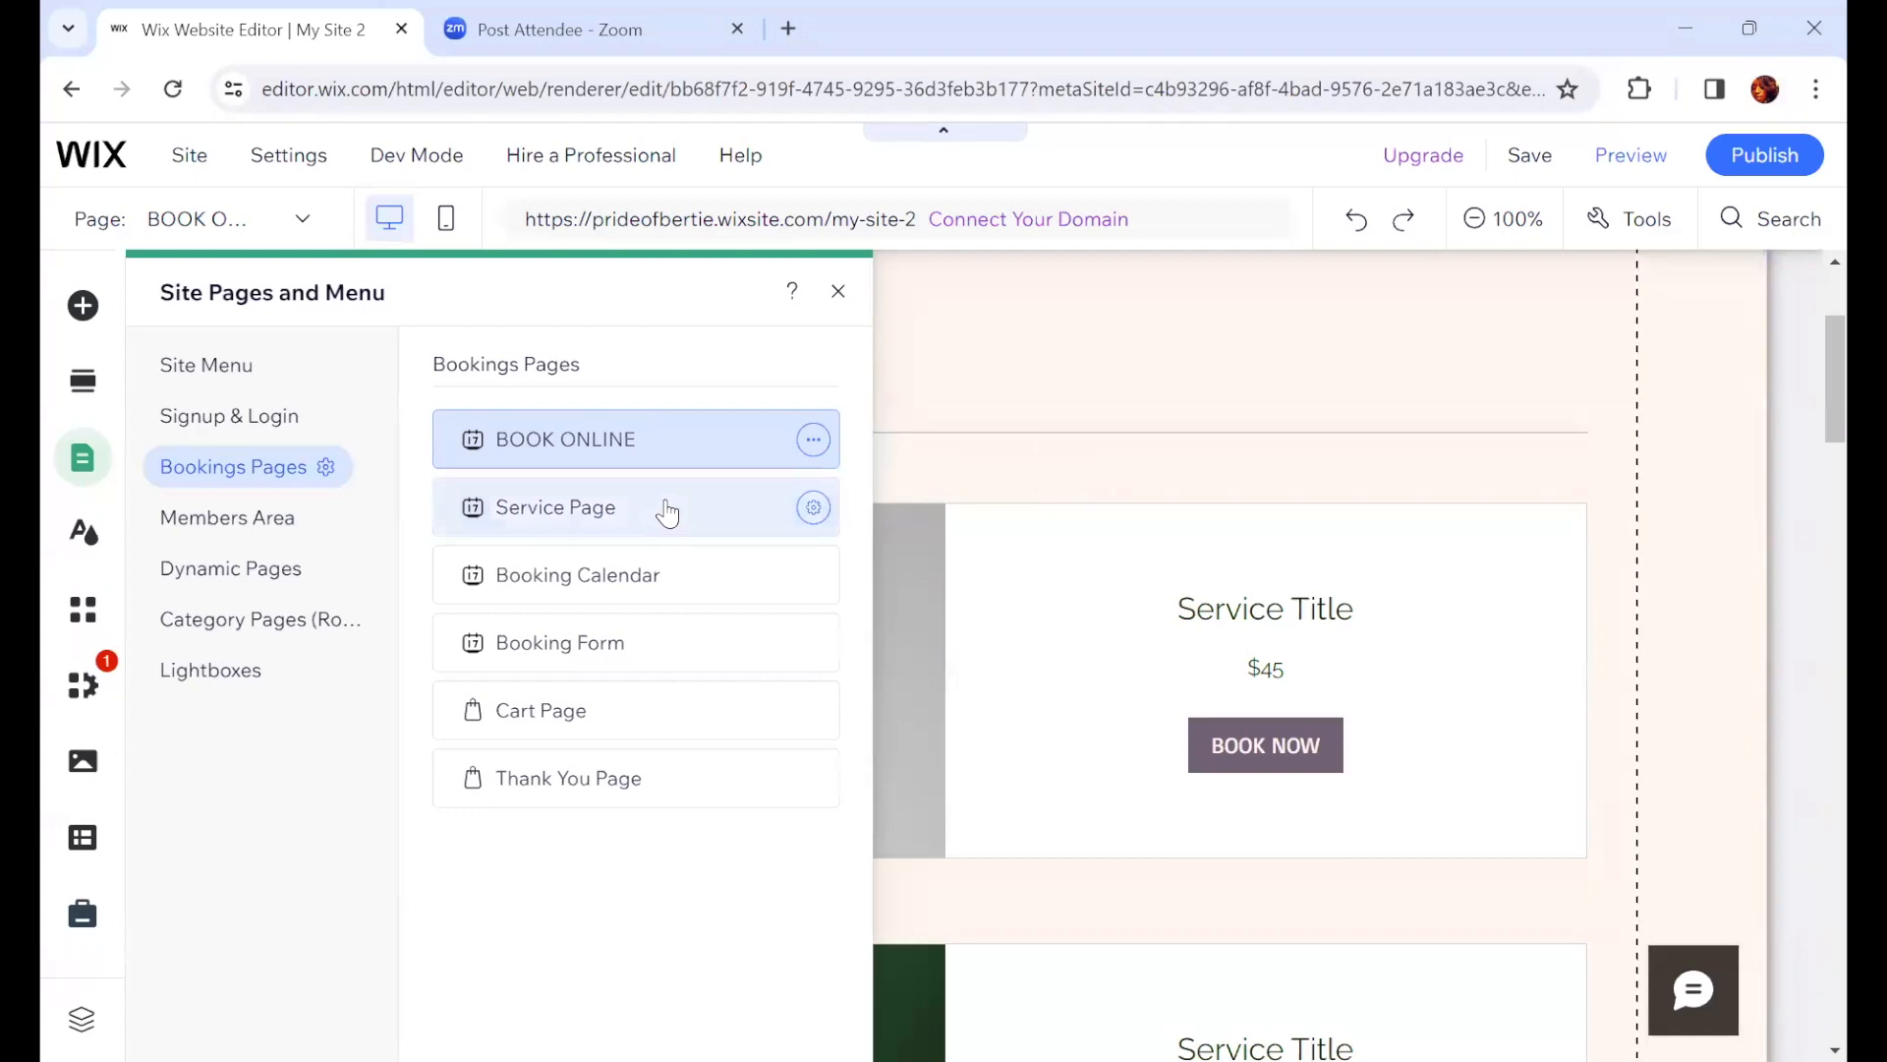
{"action": "left_click", "coordinate": [652, 574]}
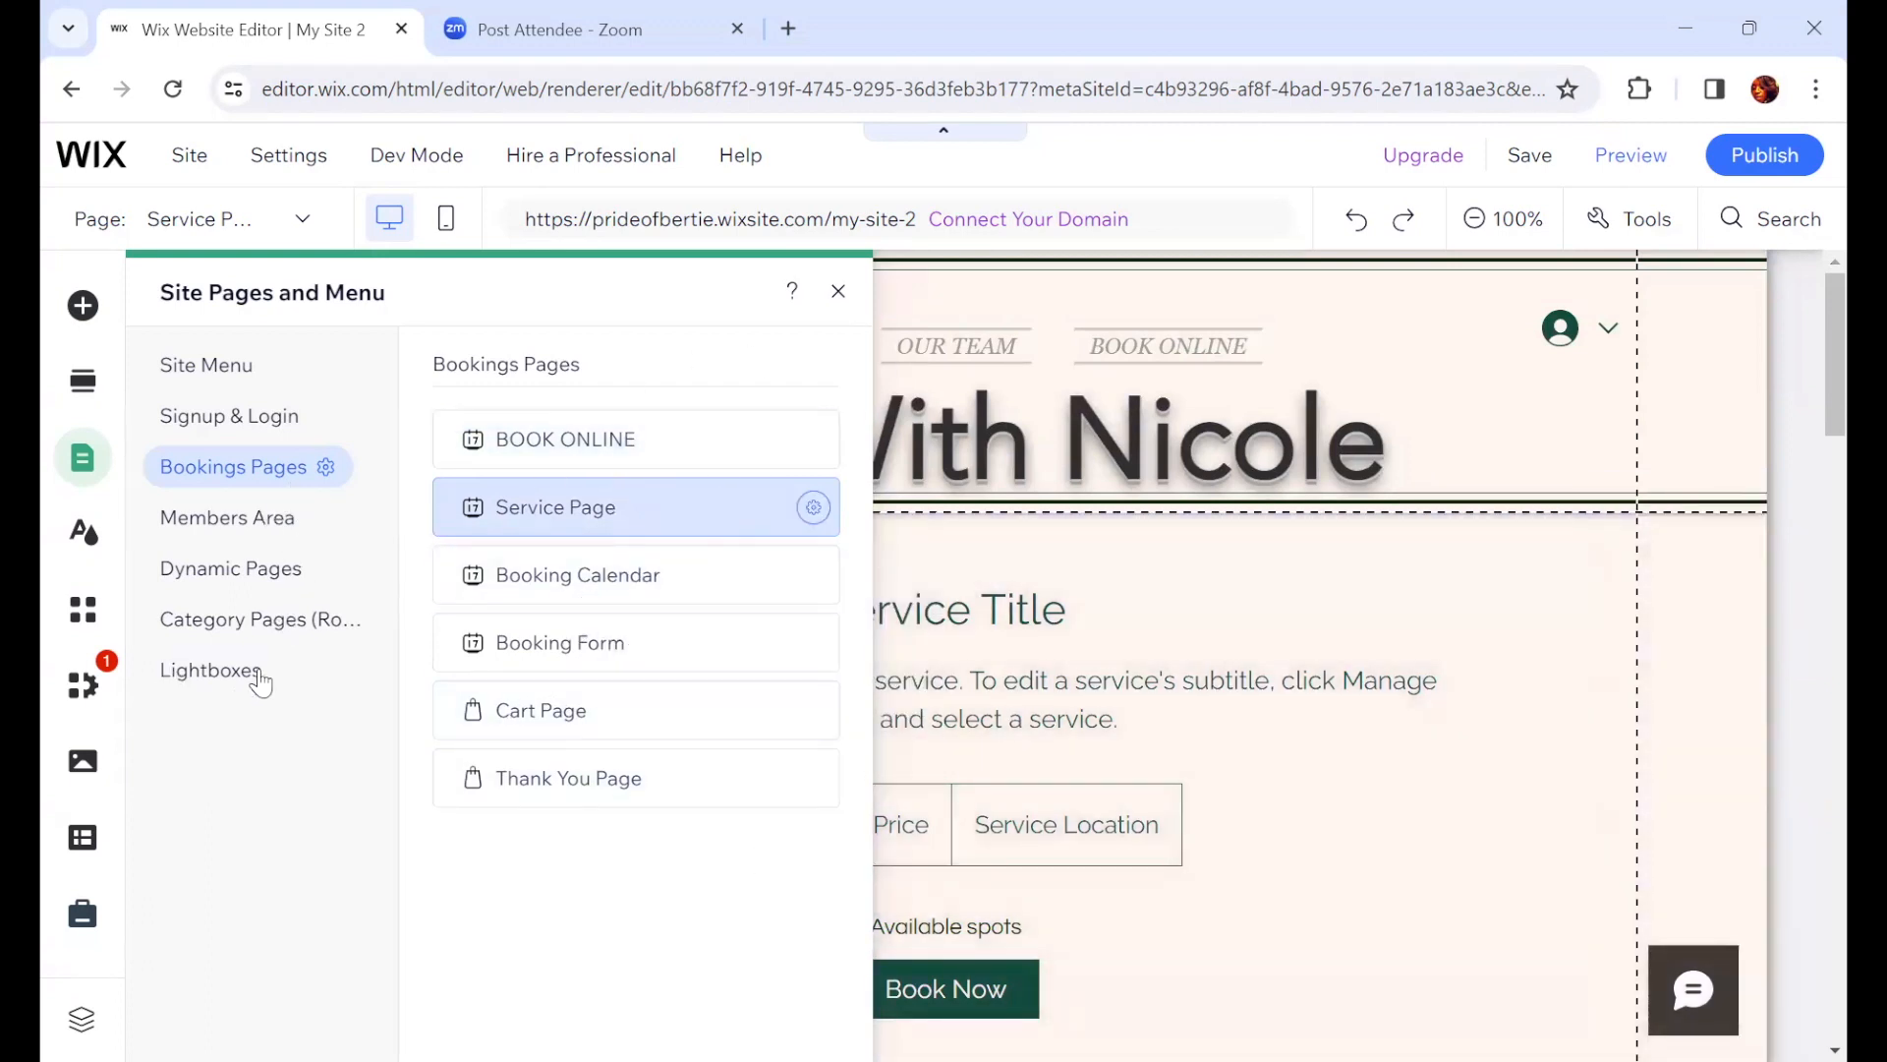
{"action": "left_click", "coordinate": [838, 293]}
Step: Scroll through the Service Page to review its service details and Upcoming Sessions layout
{"action": "scroll", "coordinate": [1439, 786], "scroll_direction": "down", "scroll_amount": 3}
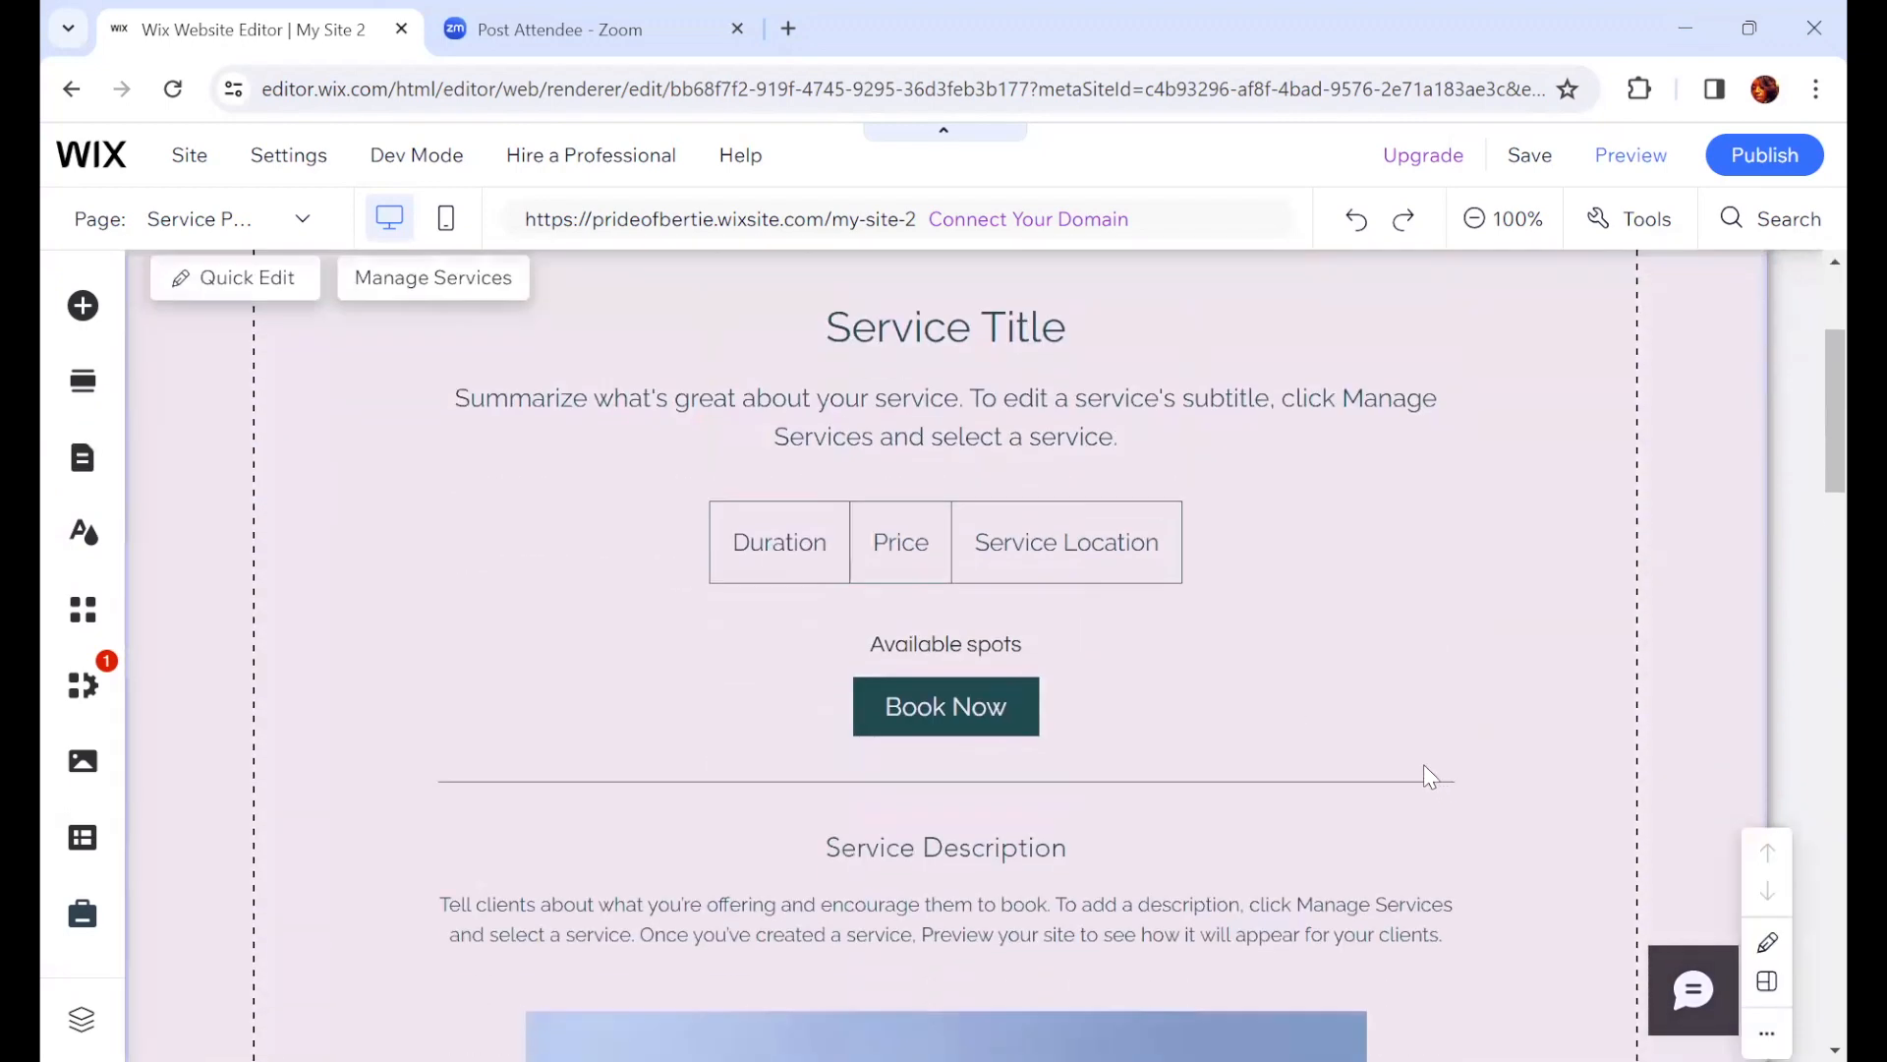
{"action": "scroll", "coordinate": [1423, 775], "scroll_direction": "up", "scroll_amount": 3}
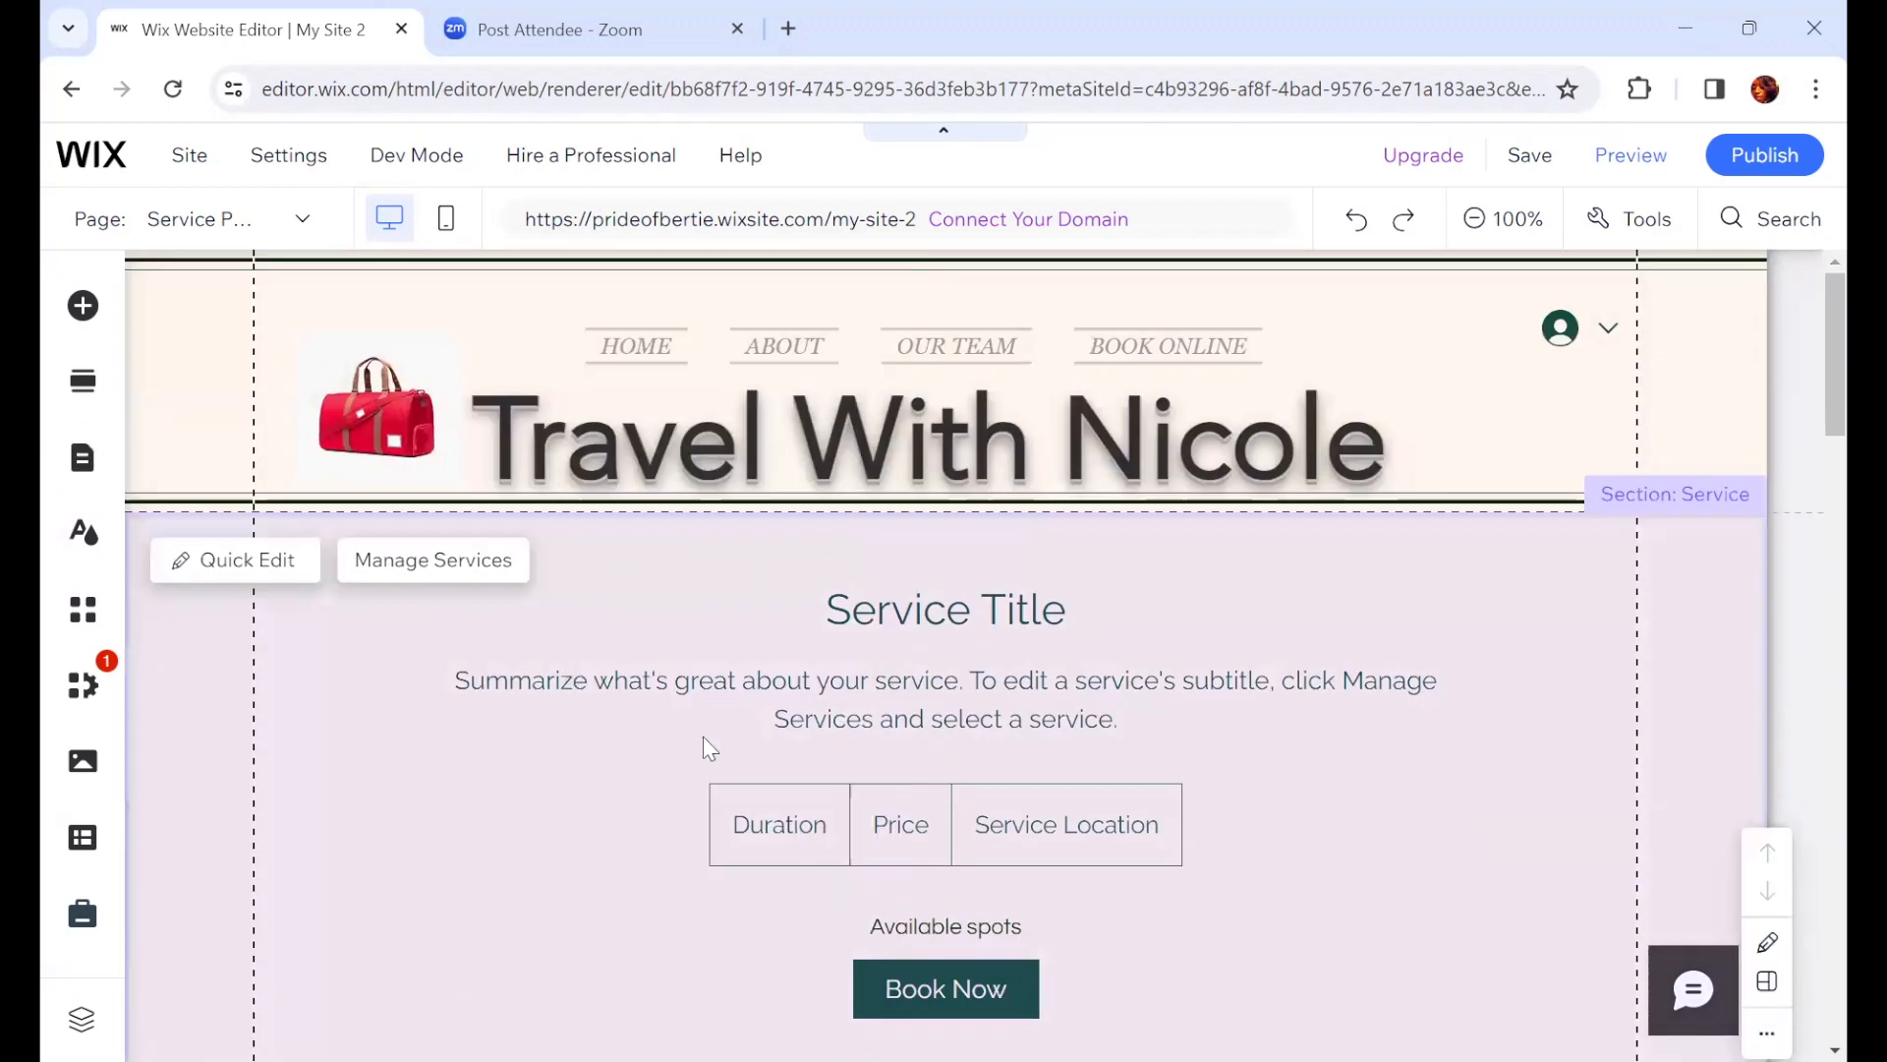
{"action": "scroll", "coordinate": [927, 759], "scroll_direction": "down", "scroll_amount": 15}
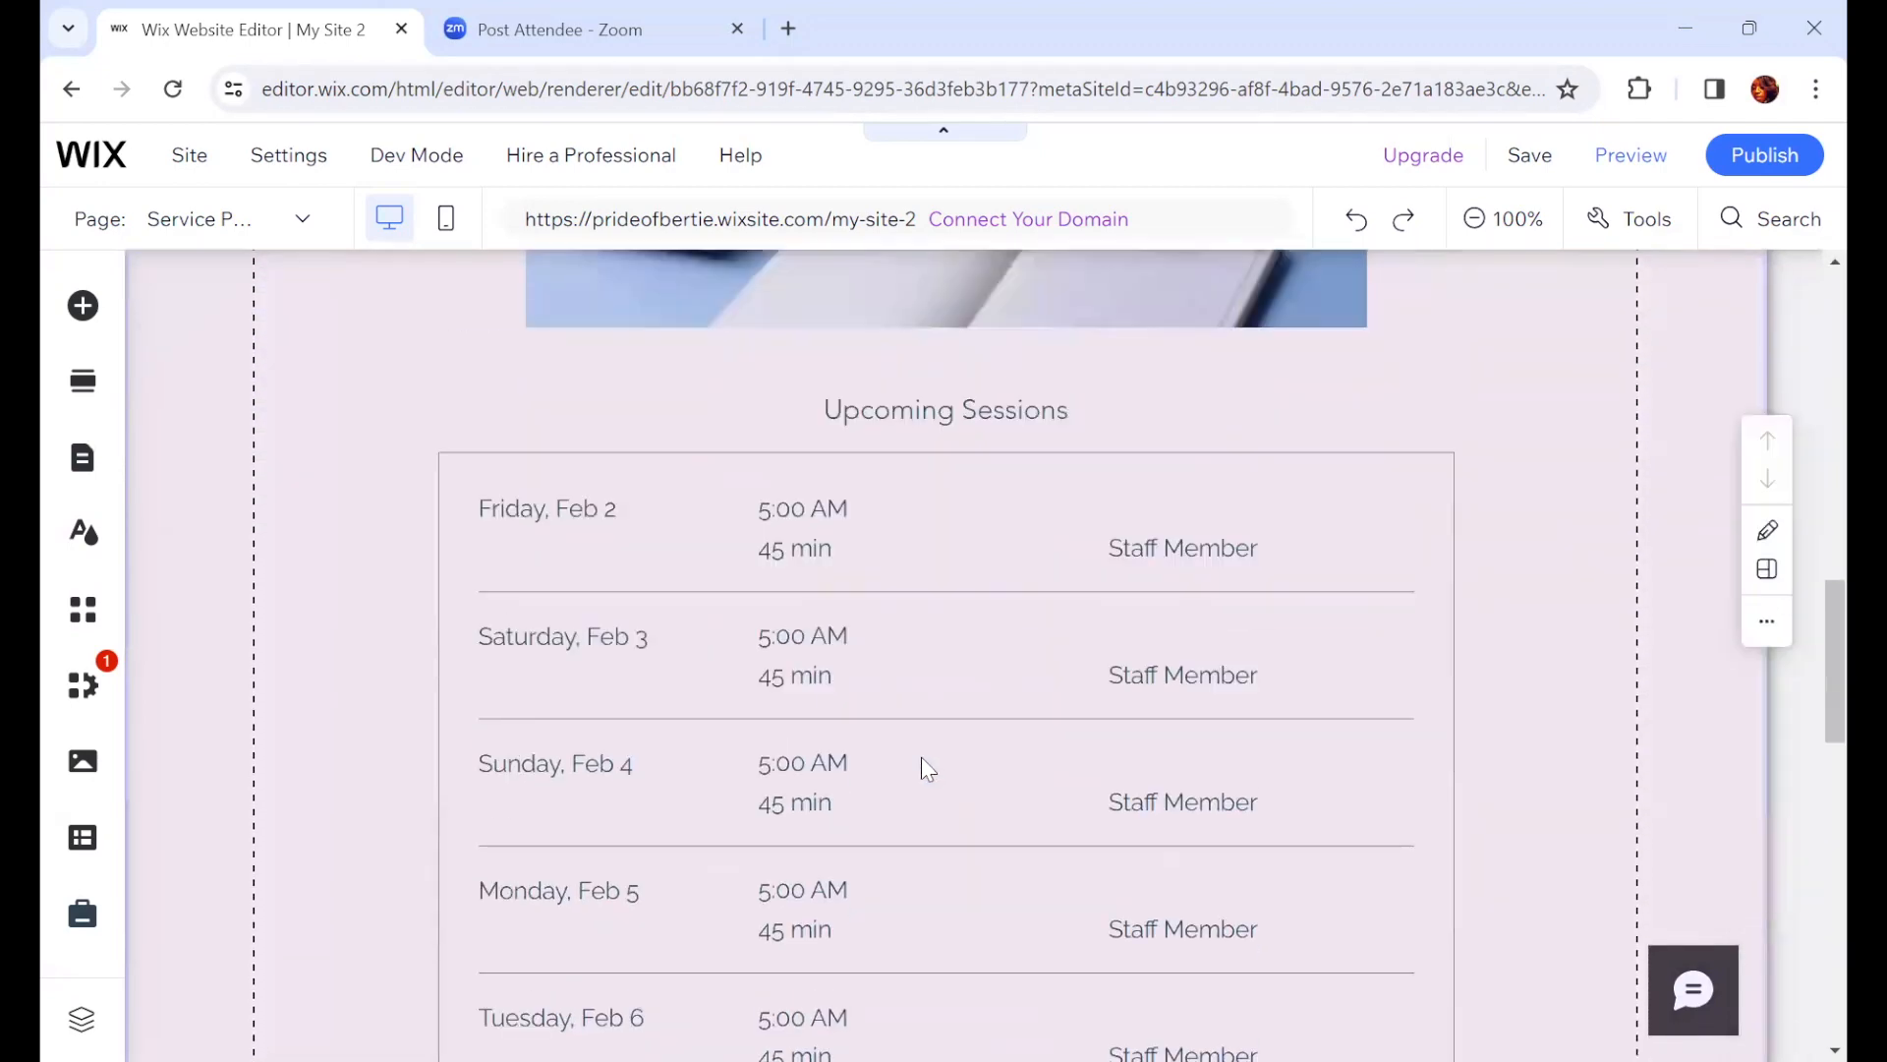
{"action": "scroll", "coordinate": [916, 759], "scroll_direction": "down", "scroll_amount": 7}
{"action": "scroll", "coordinate": [923, 764], "scroll_direction": "up", "scroll_amount": 11}
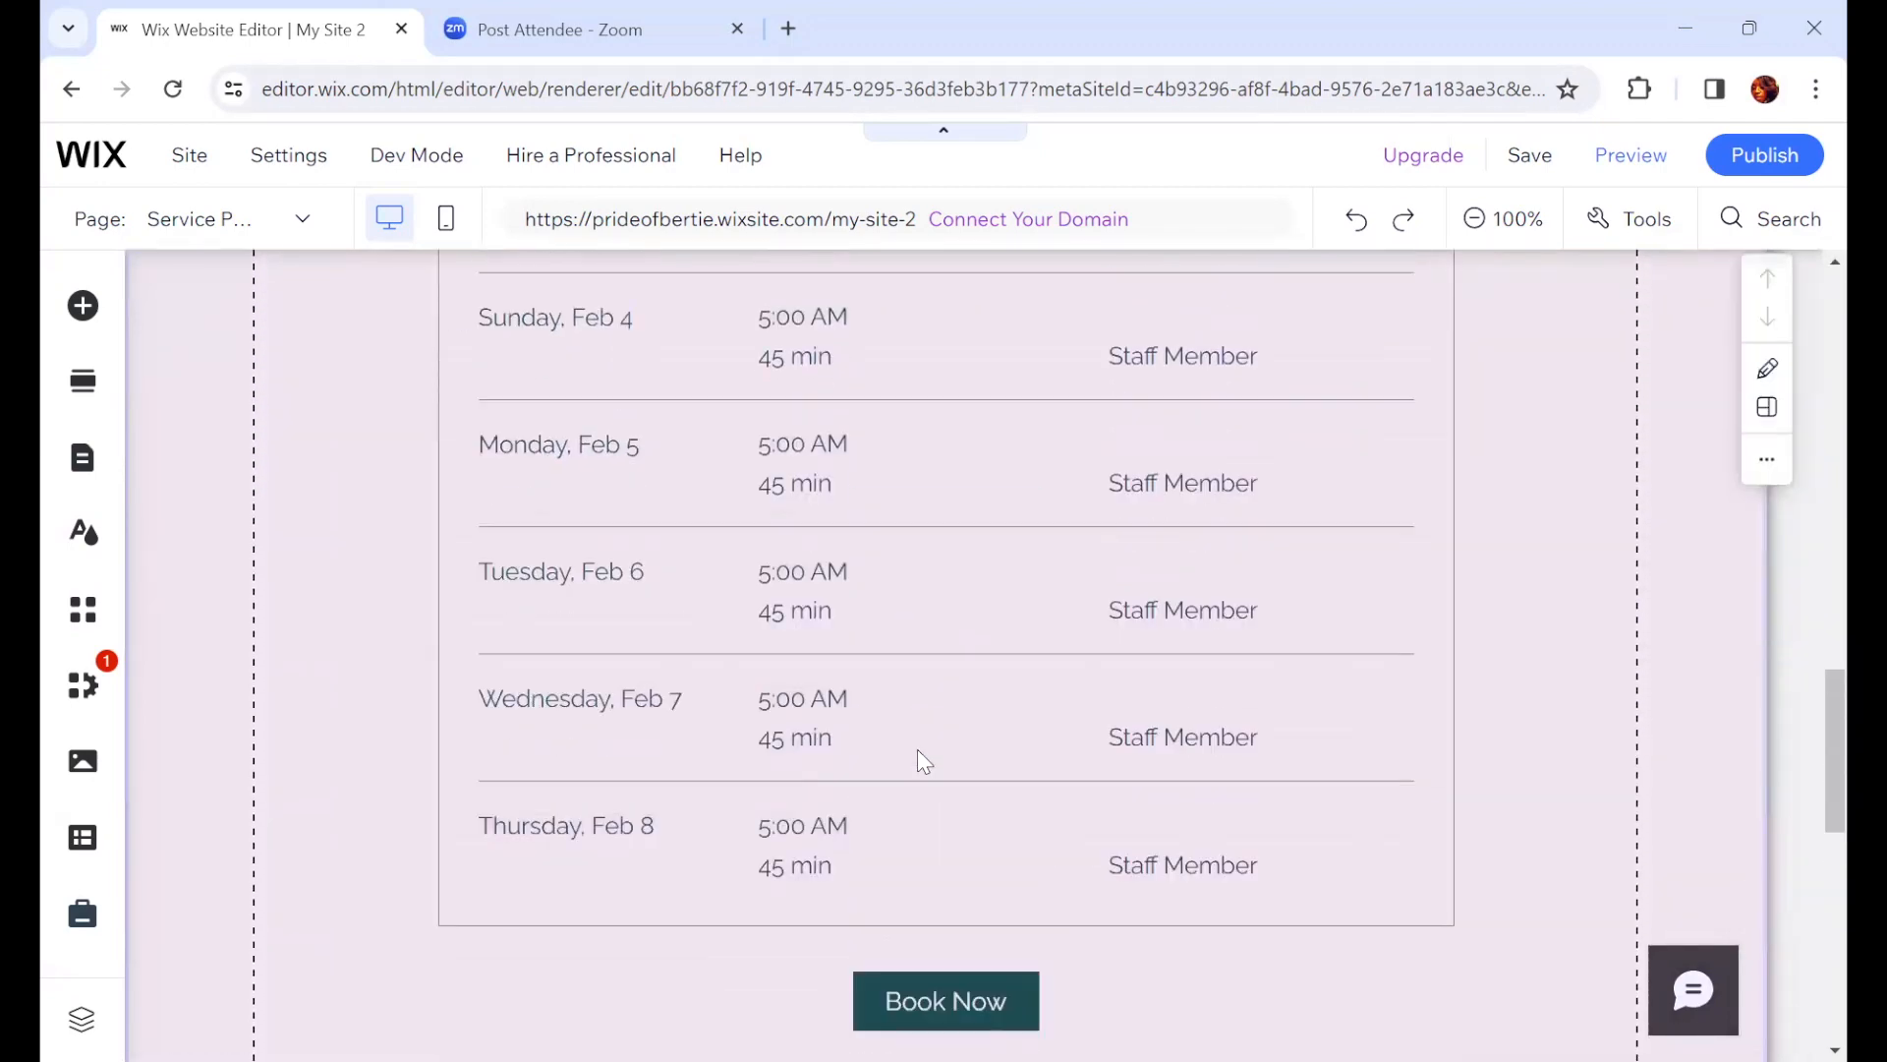
{"action": "scroll", "coordinate": [880, 733], "scroll_direction": "up", "scroll_amount": 15}
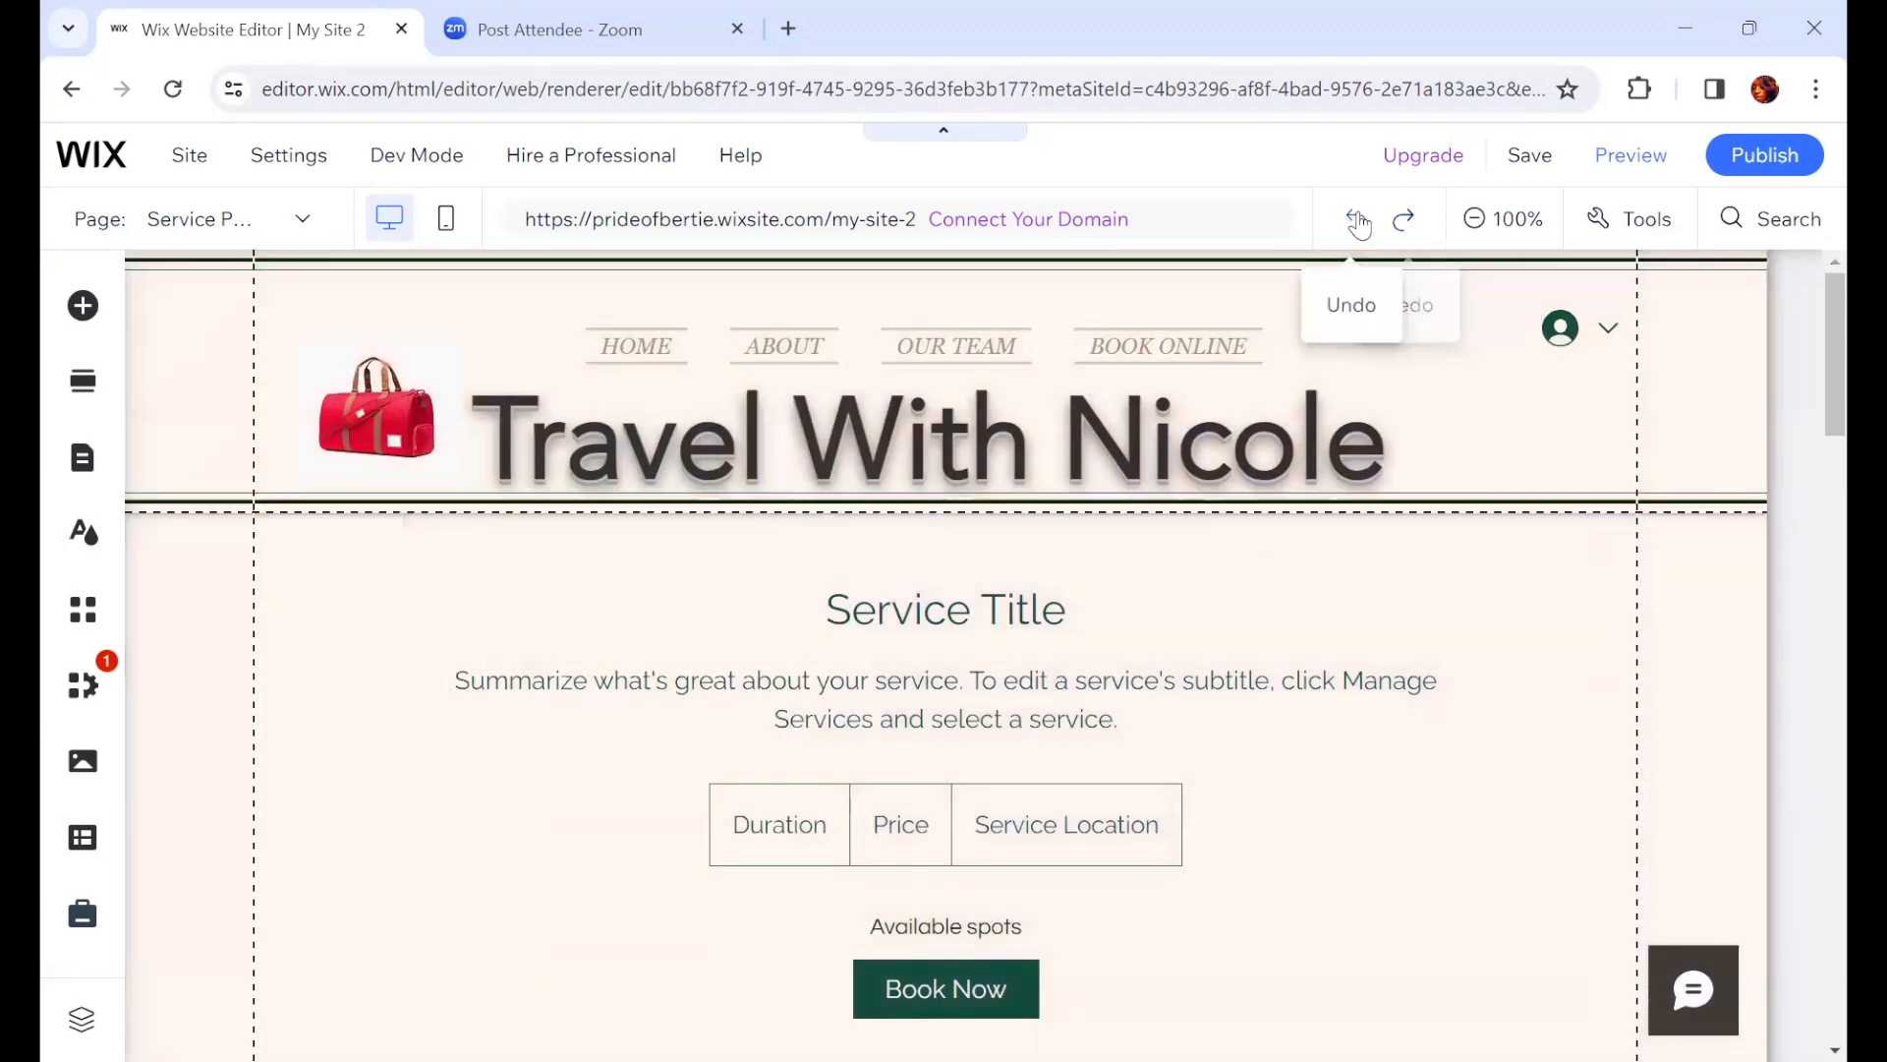
Step: Undo the last change in the editor
{"action": "left_click", "coordinate": [1357, 220]}
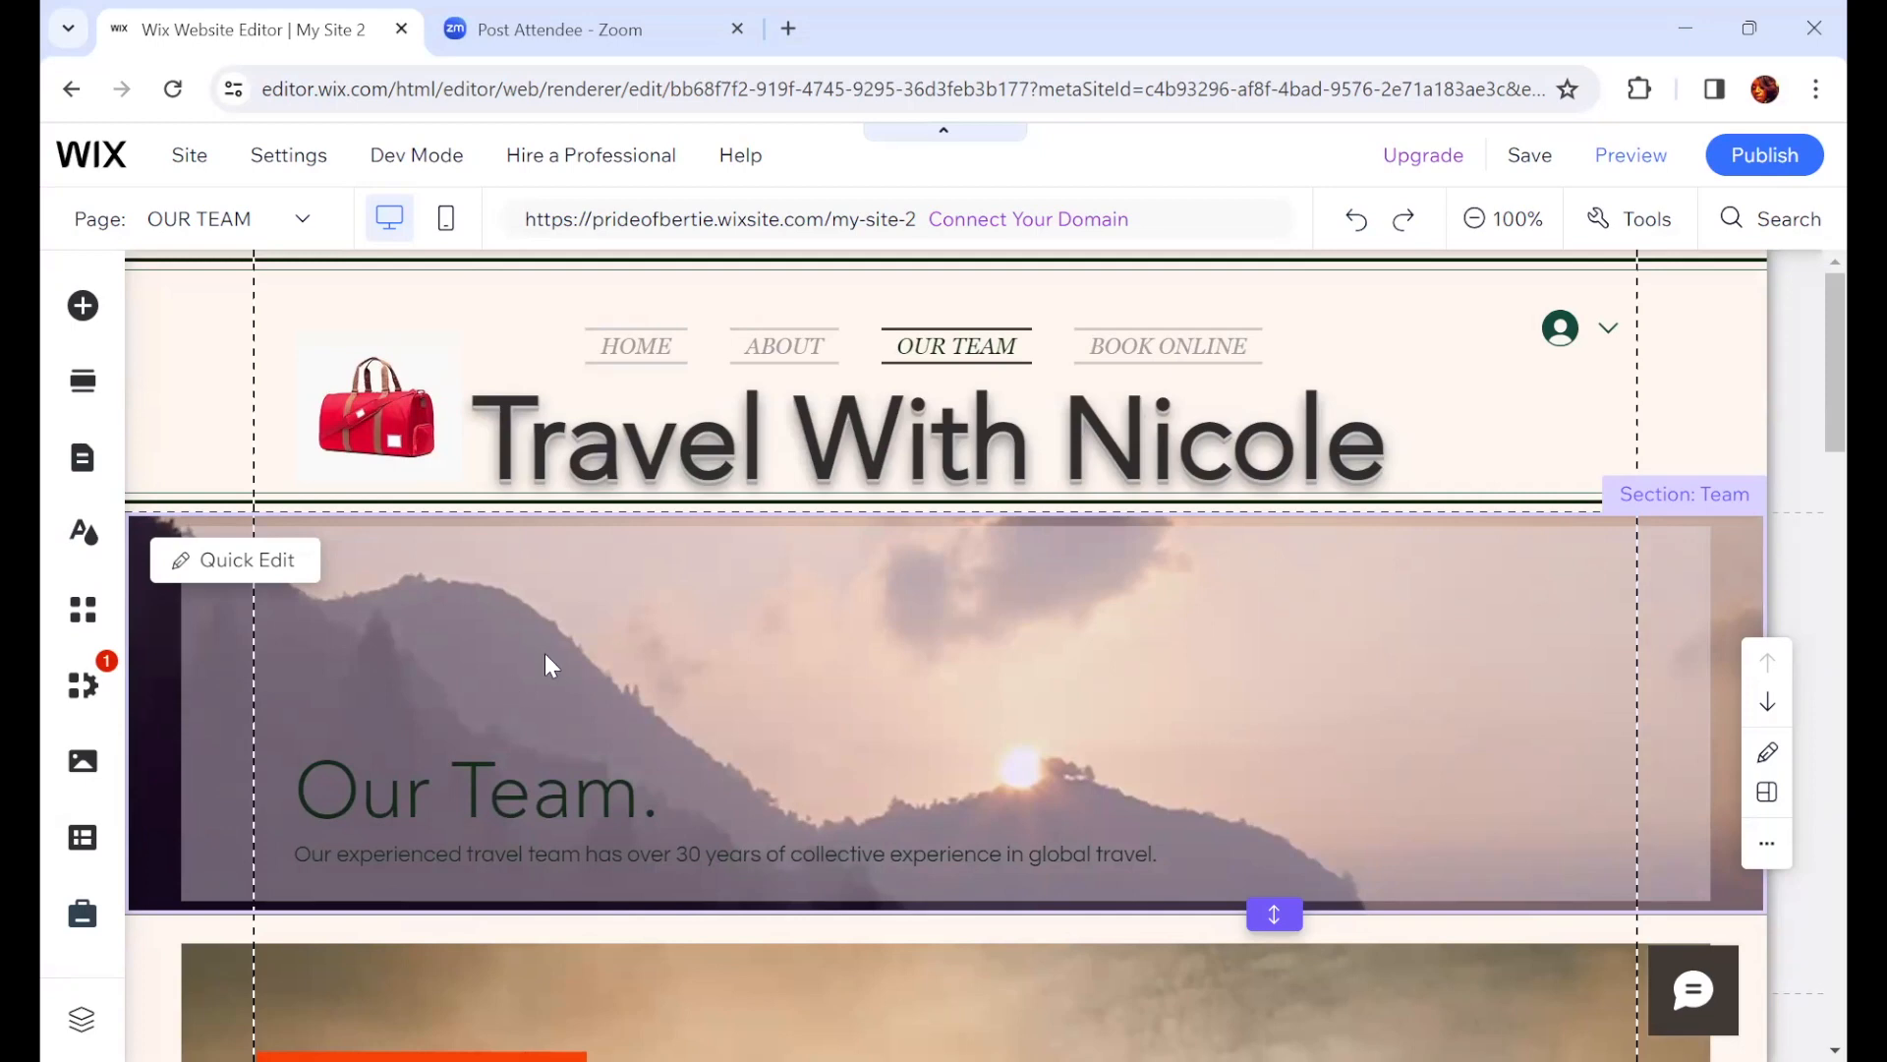
{"action": "mouse_move", "coordinate": [740, 535]}
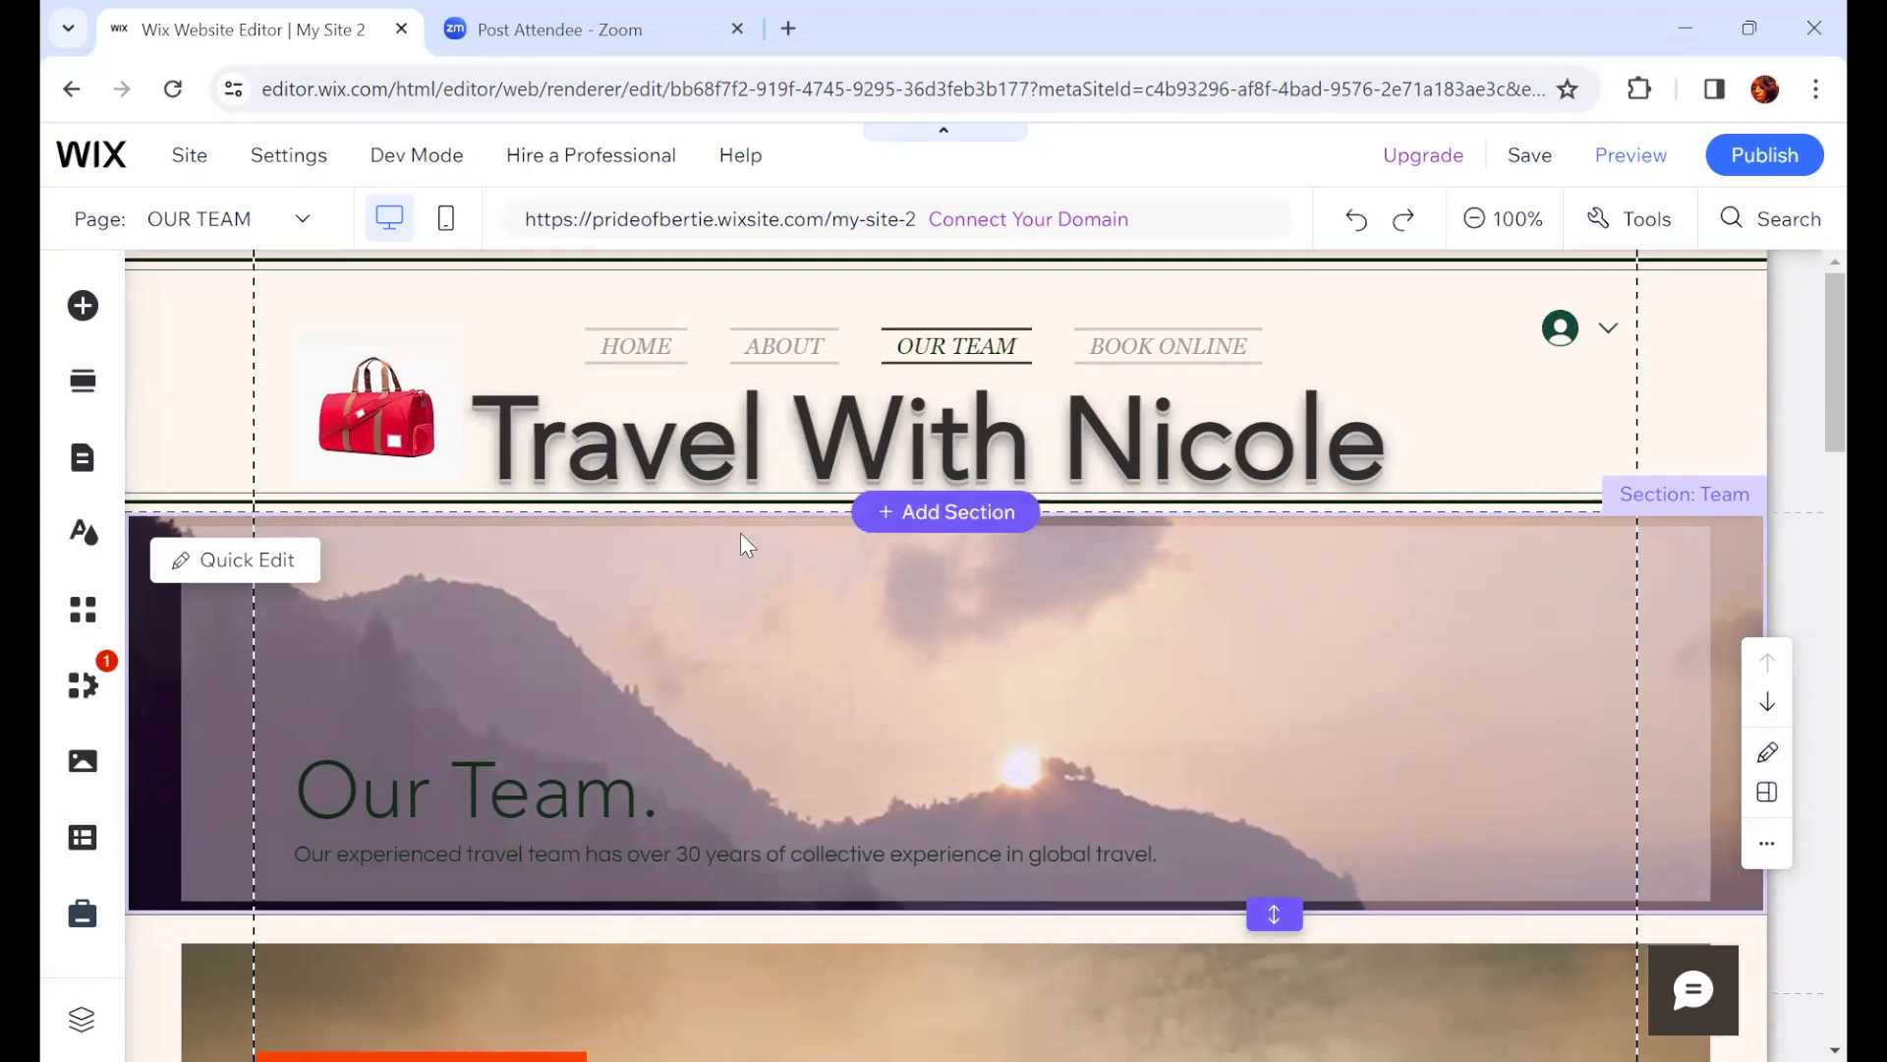